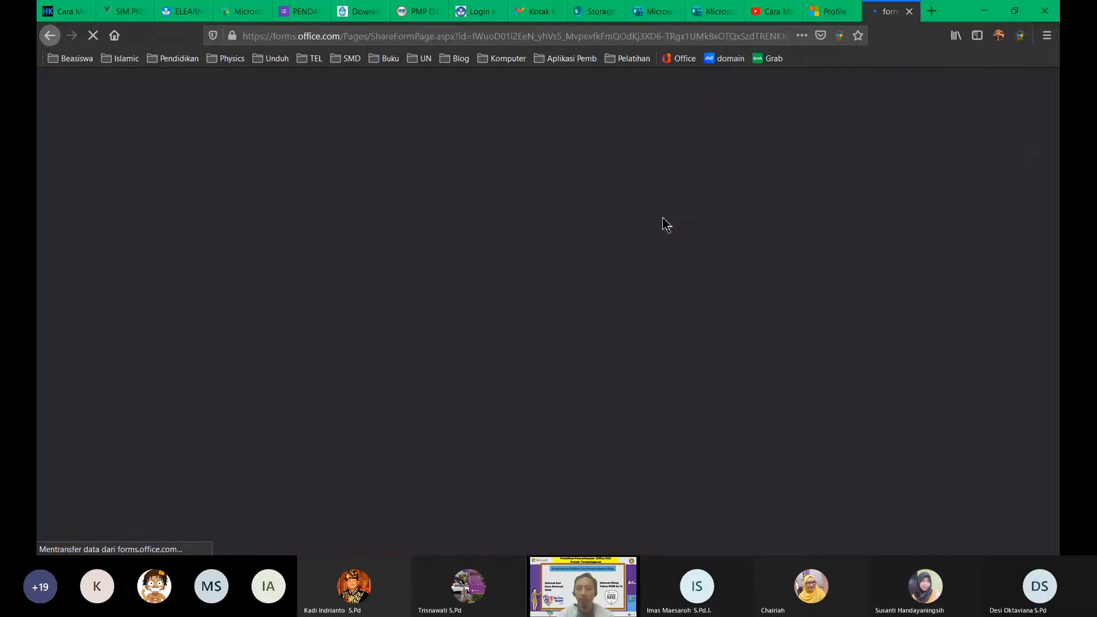
Step: Open the responses of the Respon Siswa selama Pandemi form
{"action": "left_click", "coordinate": [709, 12]}
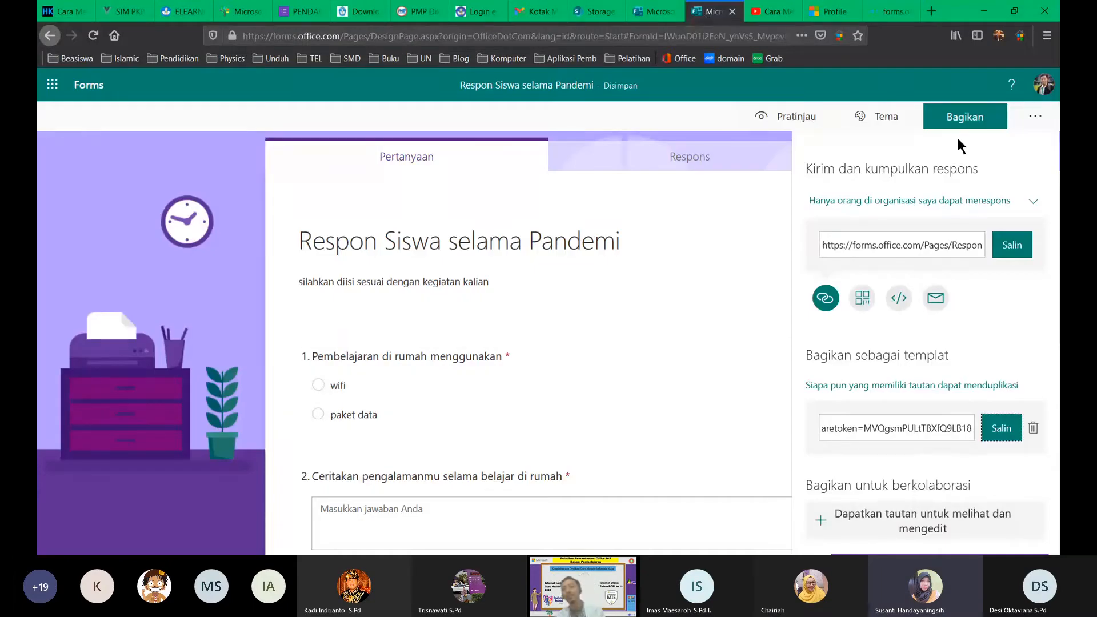
{"action": "left_click", "coordinate": [1036, 119]}
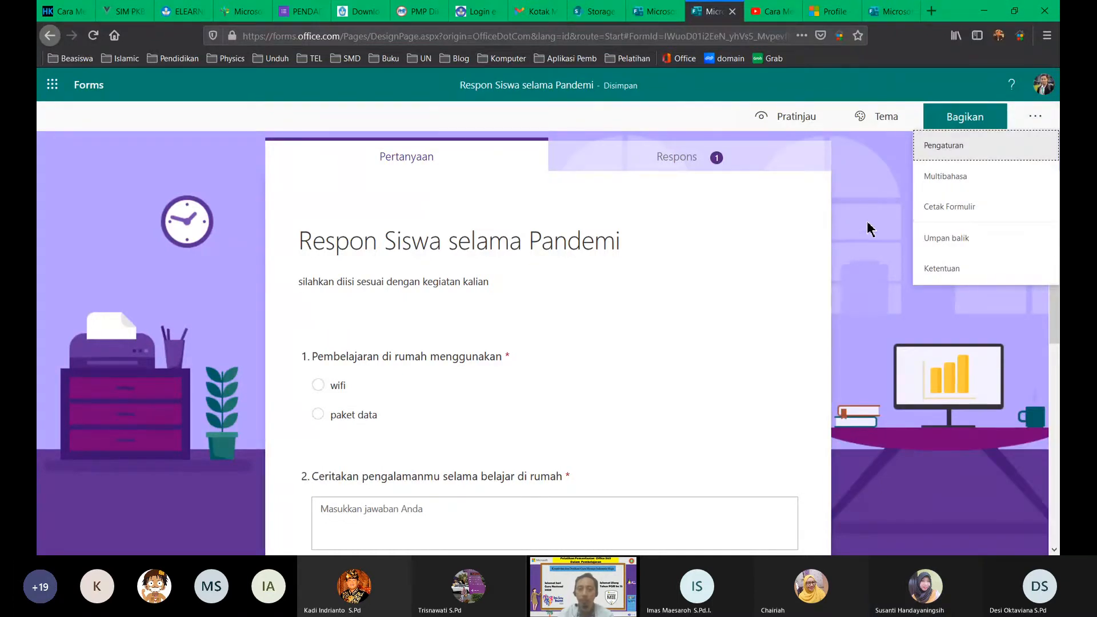
{"action": "left_click", "coordinate": [721, 167]}
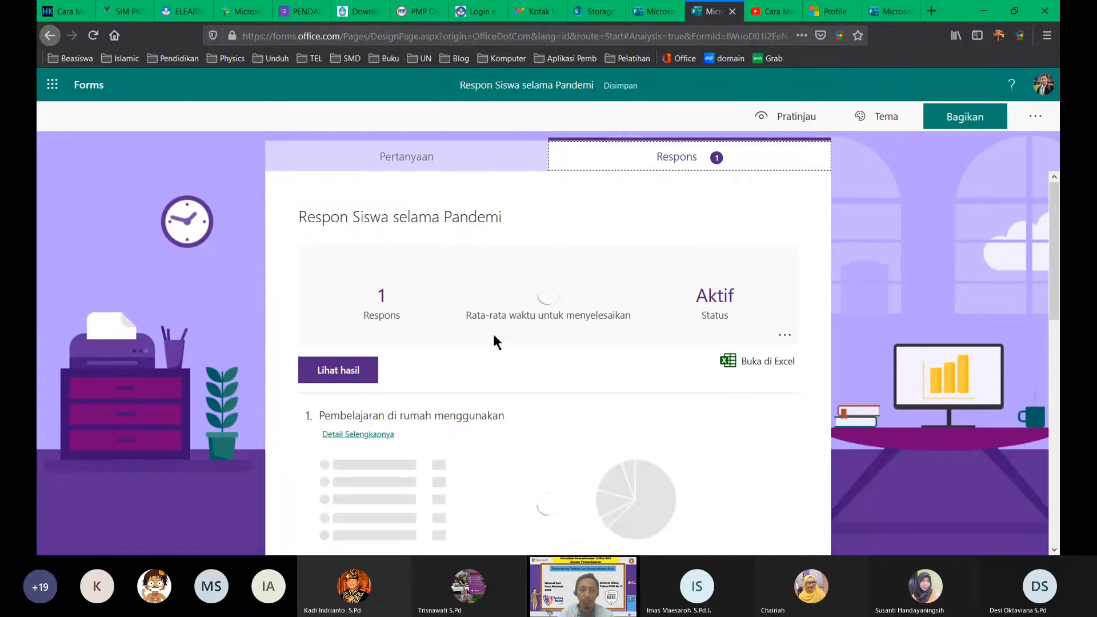
{"action": "scroll", "coordinate": [507, 372], "scroll_direction": "down", "scroll_amount": 3}
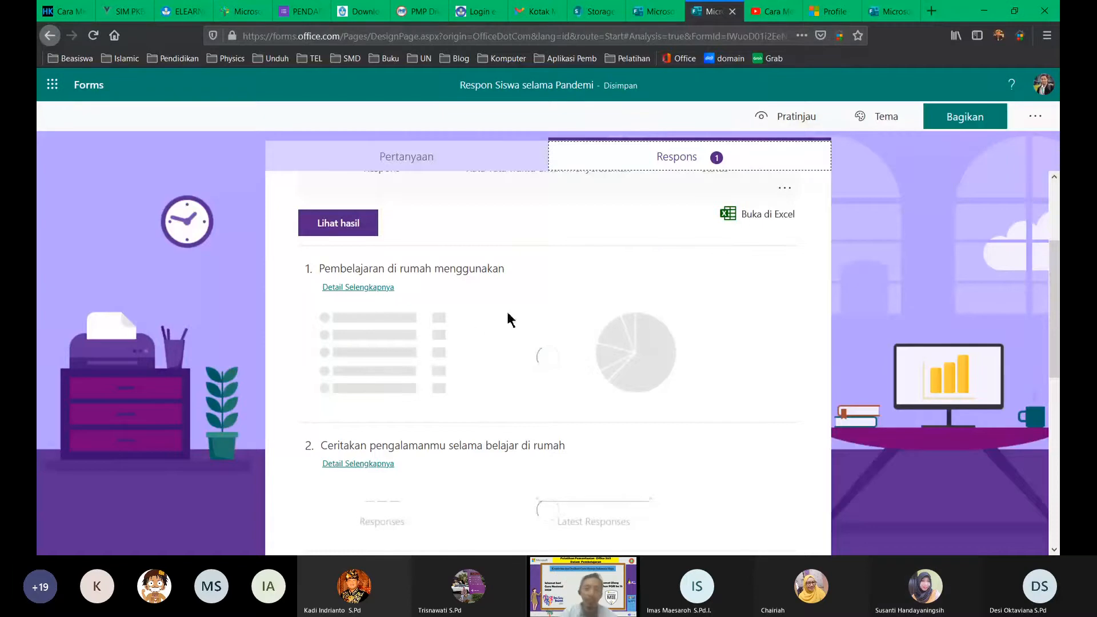
Step: Open the responses in Excel and review the summary: 1 response, 00:42 average time
{"action": "left_click", "coordinate": [763, 212]}
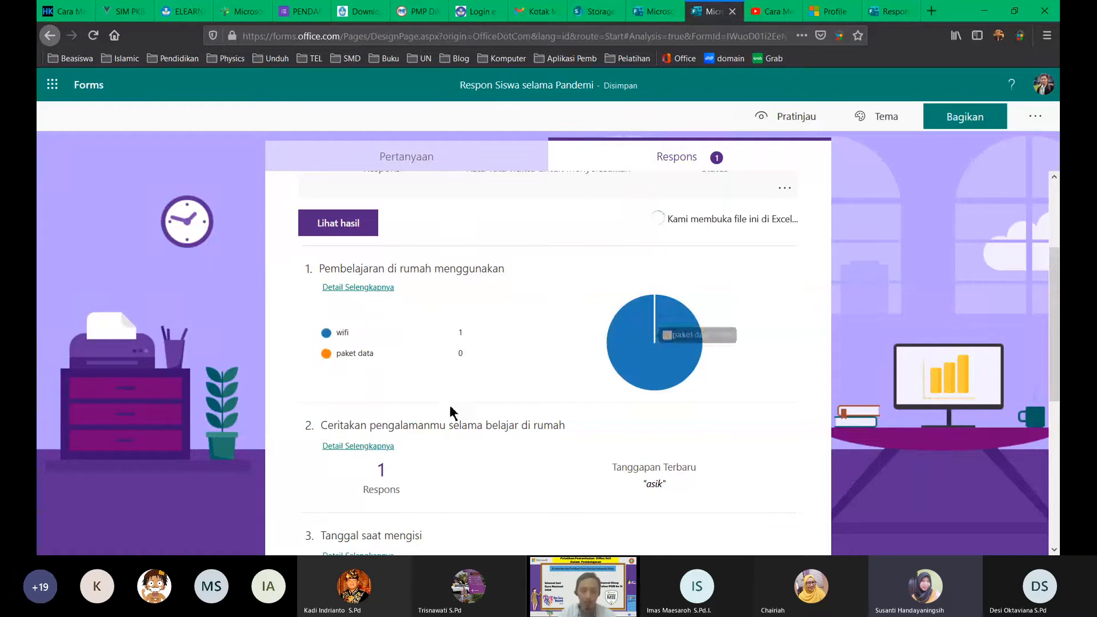
{"action": "scroll", "coordinate": [393, 478], "scroll_direction": "down", "scroll_amount": 3}
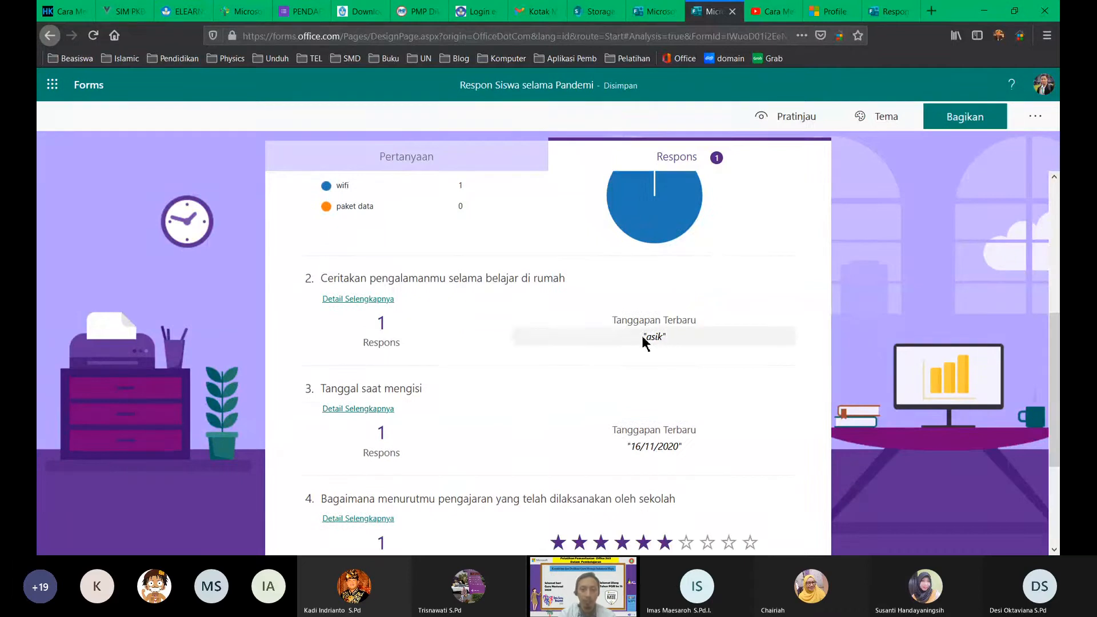
{"action": "scroll", "coordinate": [642, 343], "scroll_direction": "down", "scroll_amount": 4}
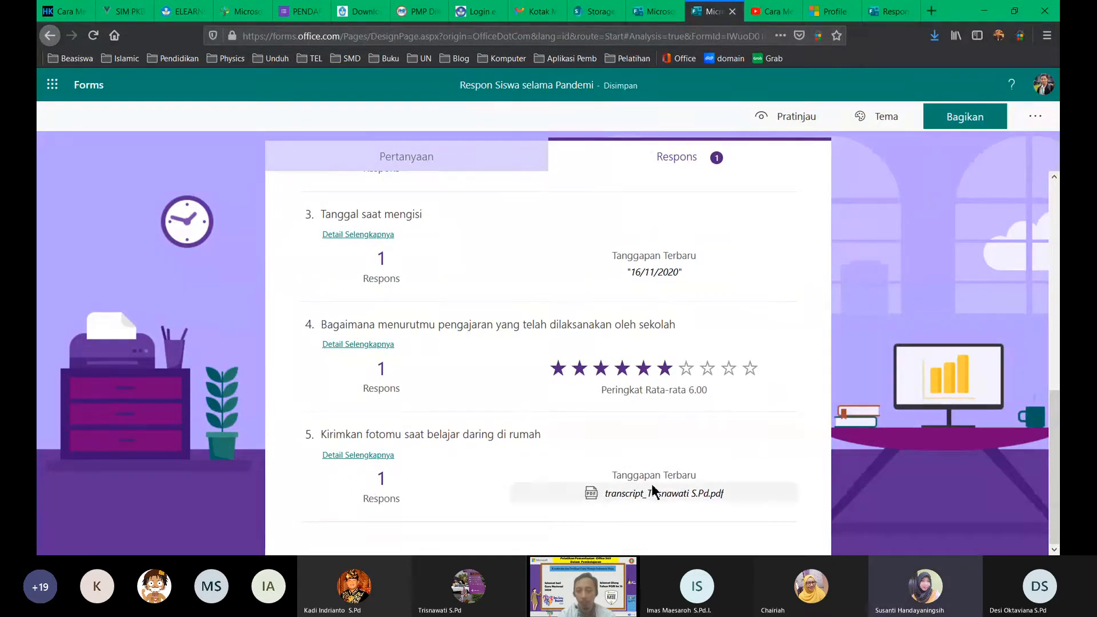
{"action": "scroll", "coordinate": [540, 398], "scroll_direction": "up", "scroll_amount": 9}
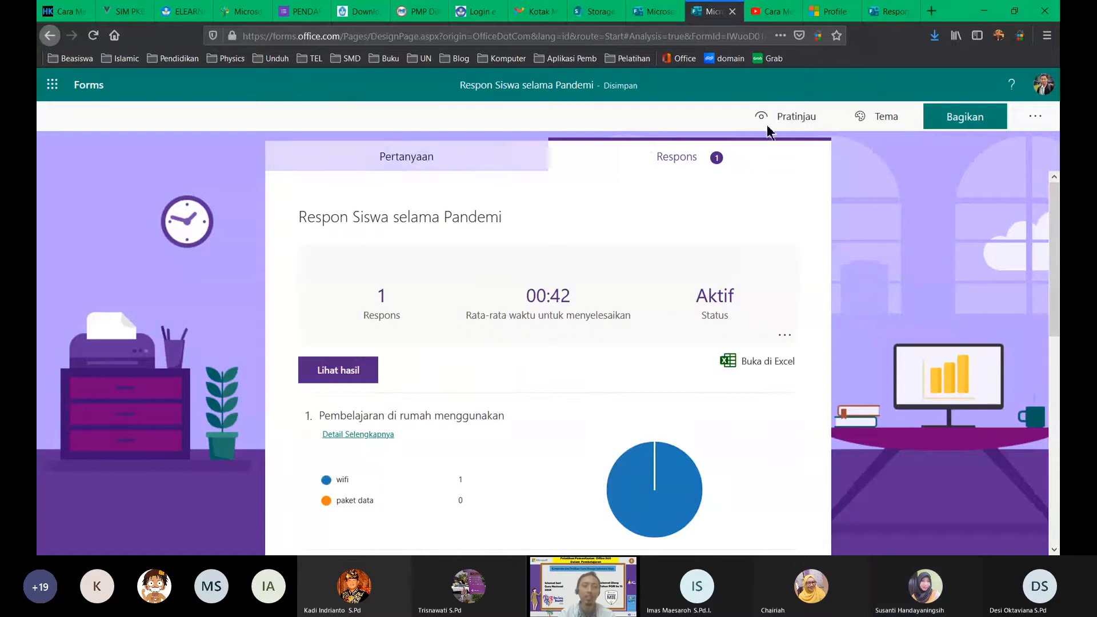
Step: Create a new quiz titled 'Soal IPA Kelas IX', then show the Respon Siswa form's questions
{"action": "left_click", "coordinate": [654, 12]}
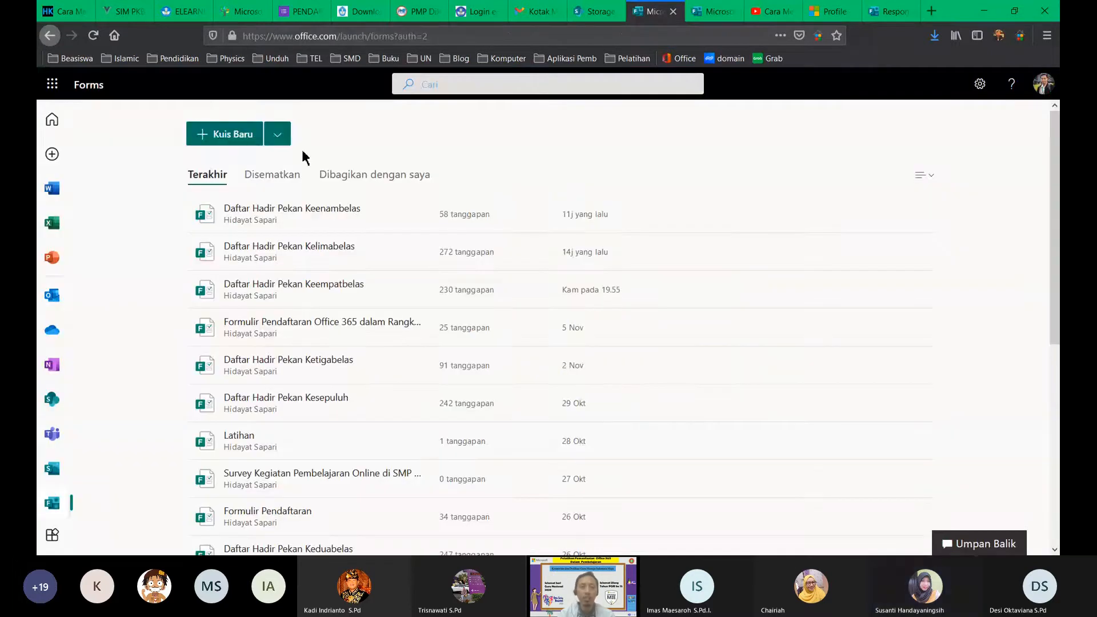
{"action": "left_click", "coordinate": [230, 135]}
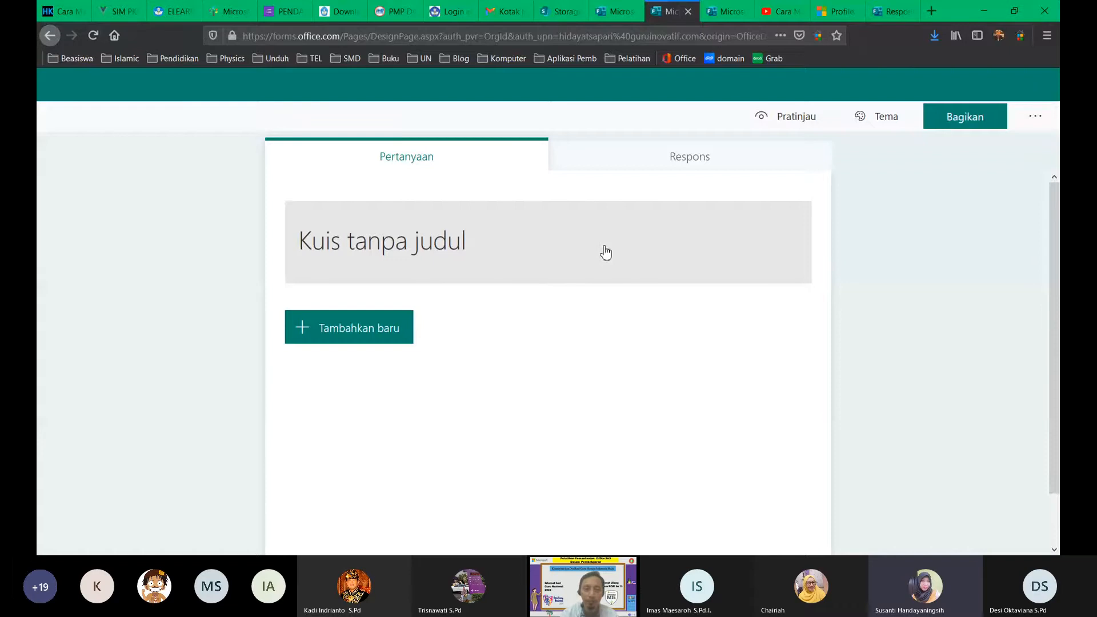
{"action": "left_click", "coordinate": [474, 250]}
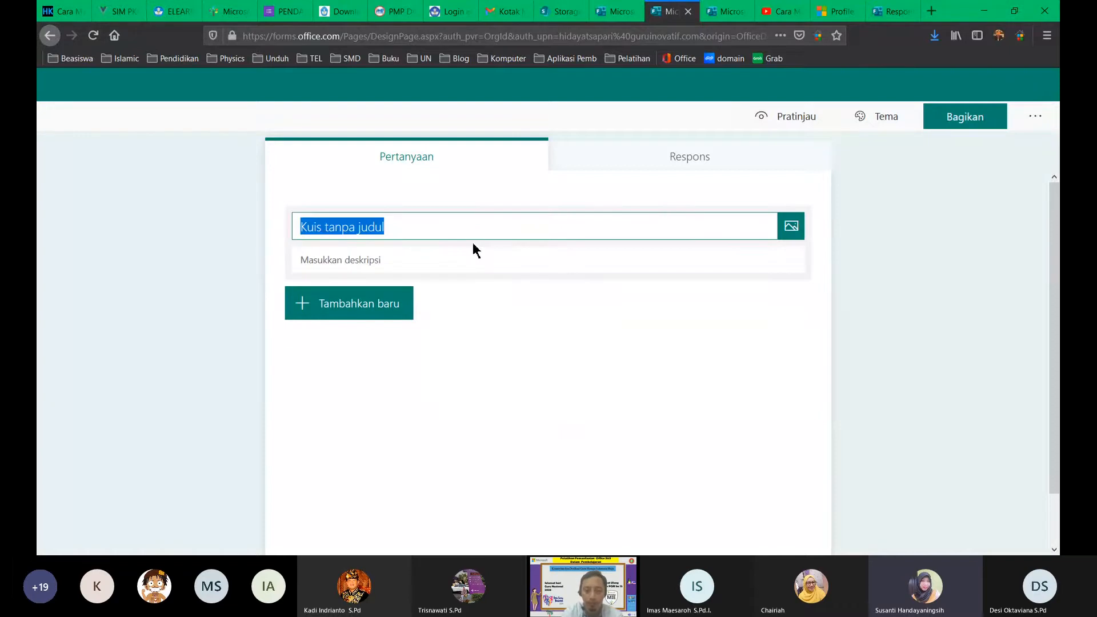
{"action": "type", "text": "Soal"}
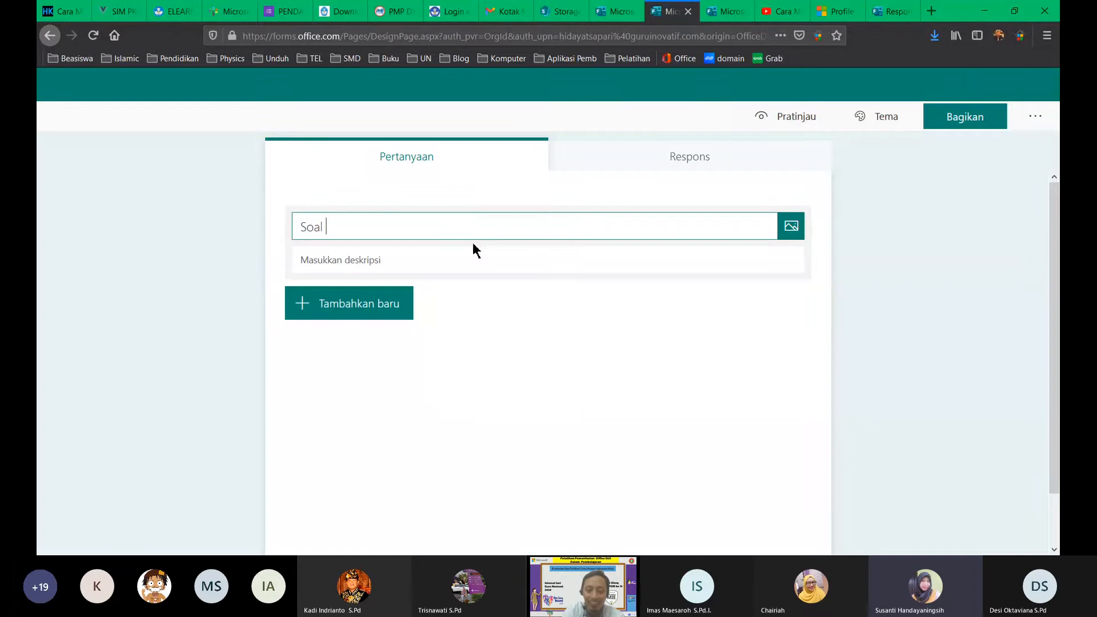
{"action": "type", "text": " IPA "}
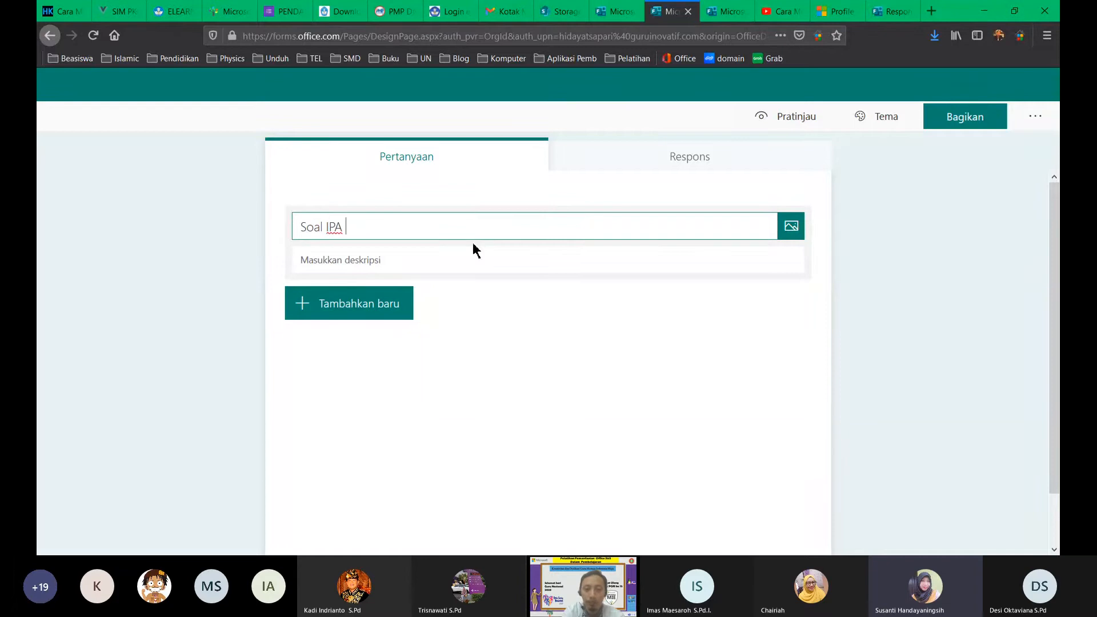
{"action": "type", "text": "Kelas IX"}
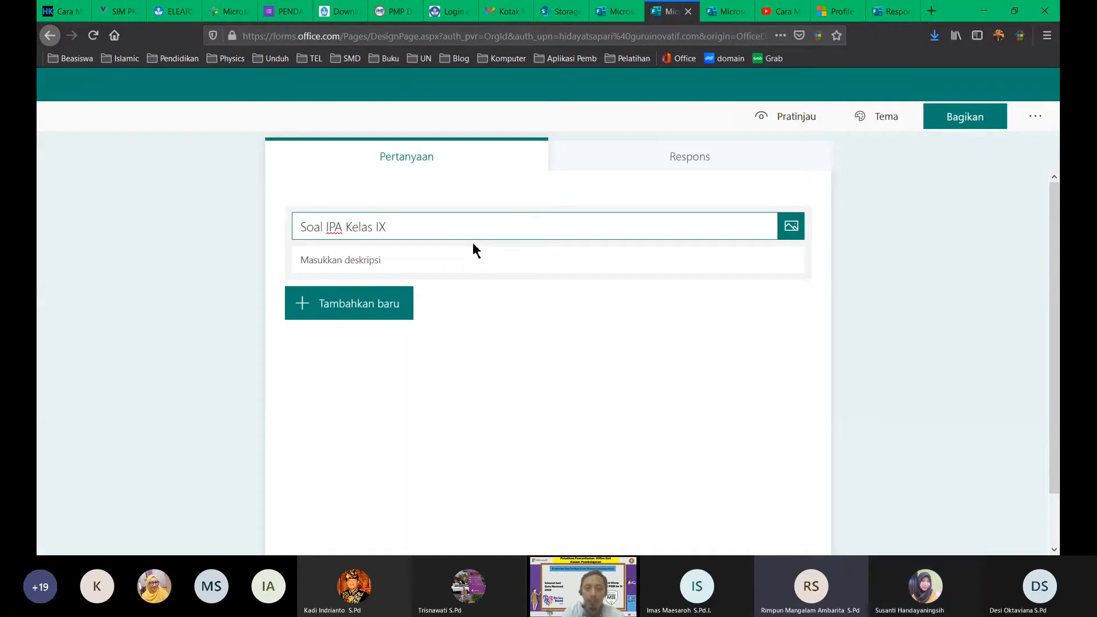
{"action": "left_click", "coordinate": [425, 260]}
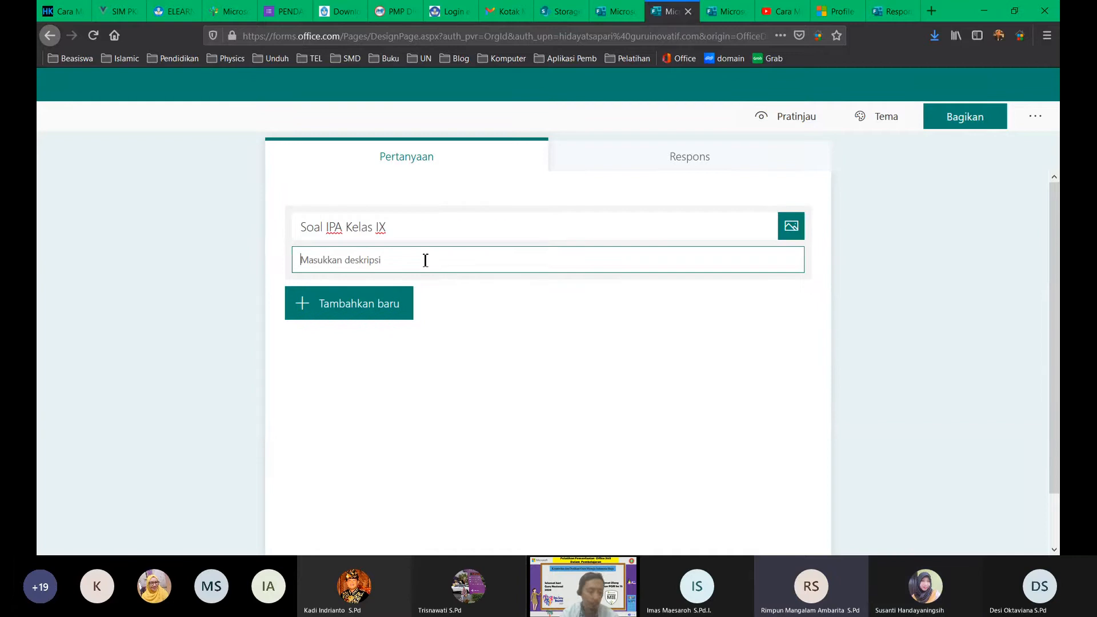
{"action": "left_click", "coordinate": [721, 11]}
{"action": "left_click", "coordinate": [449, 164]}
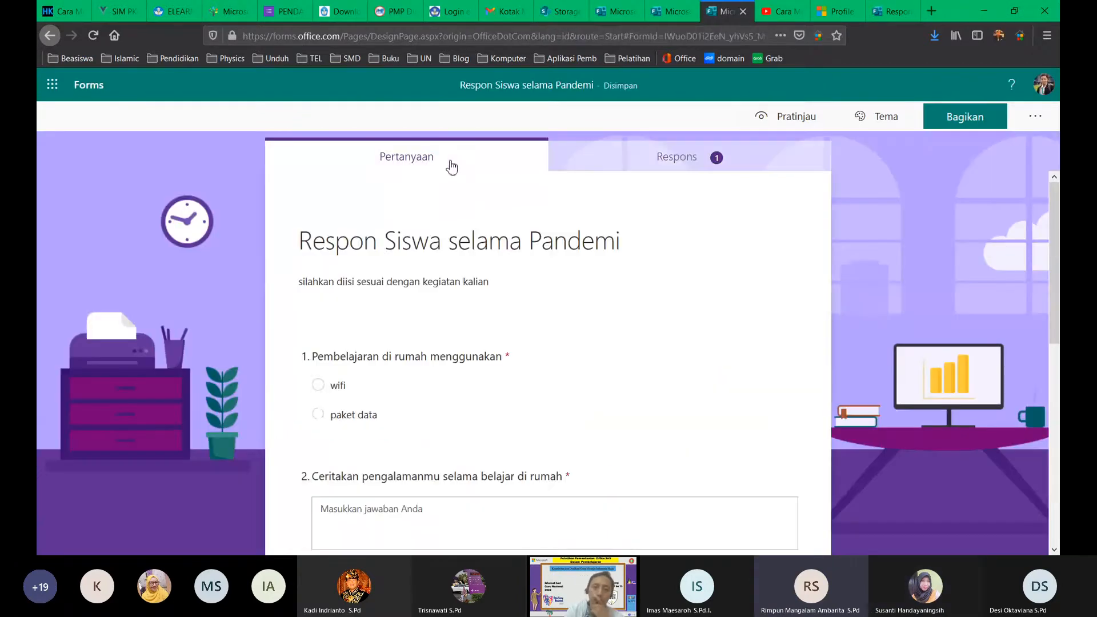
Step: Look over questions 3–5 of the example form, then return to the Soal IPA Kelas IX quiz
{"action": "scroll", "coordinate": [460, 342], "scroll_direction": "down", "scroll_amount": 8}
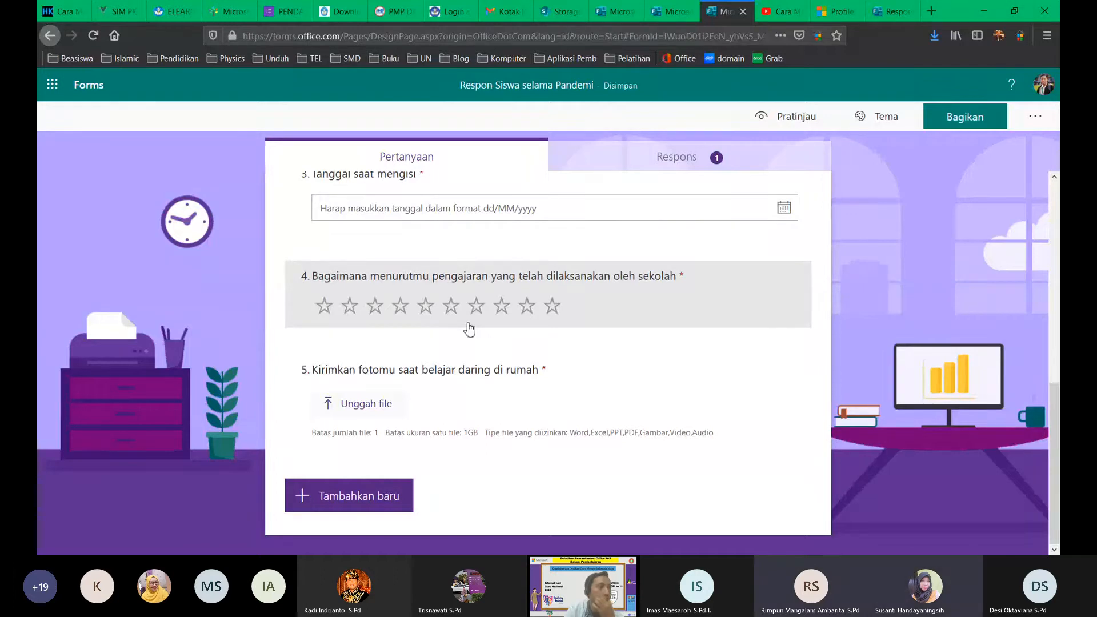
{"action": "left_click", "coordinate": [656, 12]}
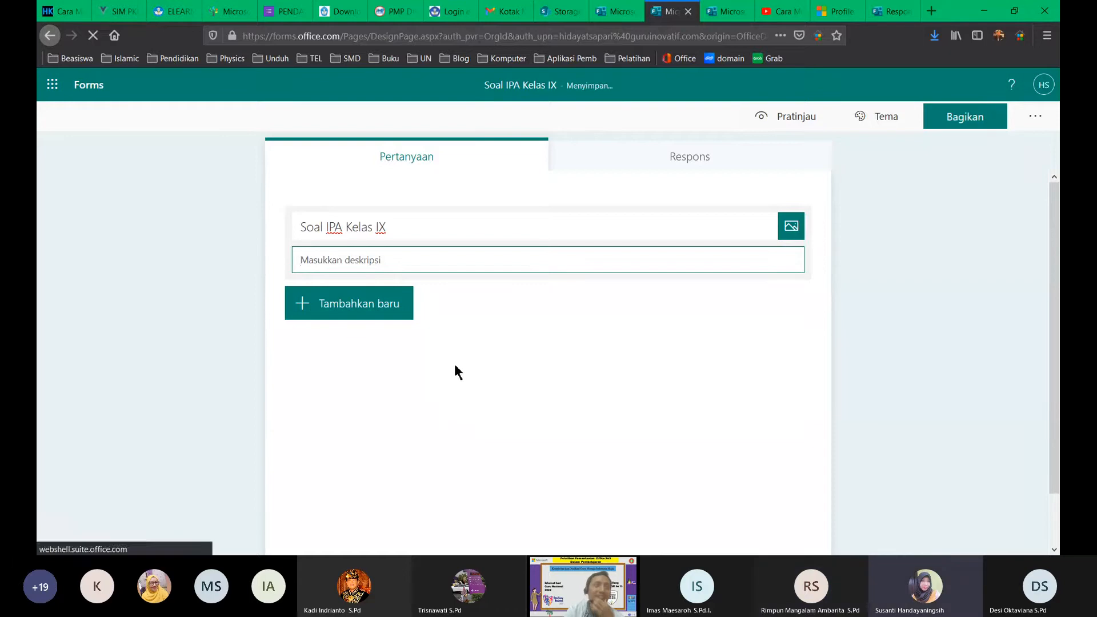
Step: Add a Likert question 1 with statements Pernyataan 1–2 and columns Opsi 1–5
{"action": "left_click", "coordinate": [392, 304]}
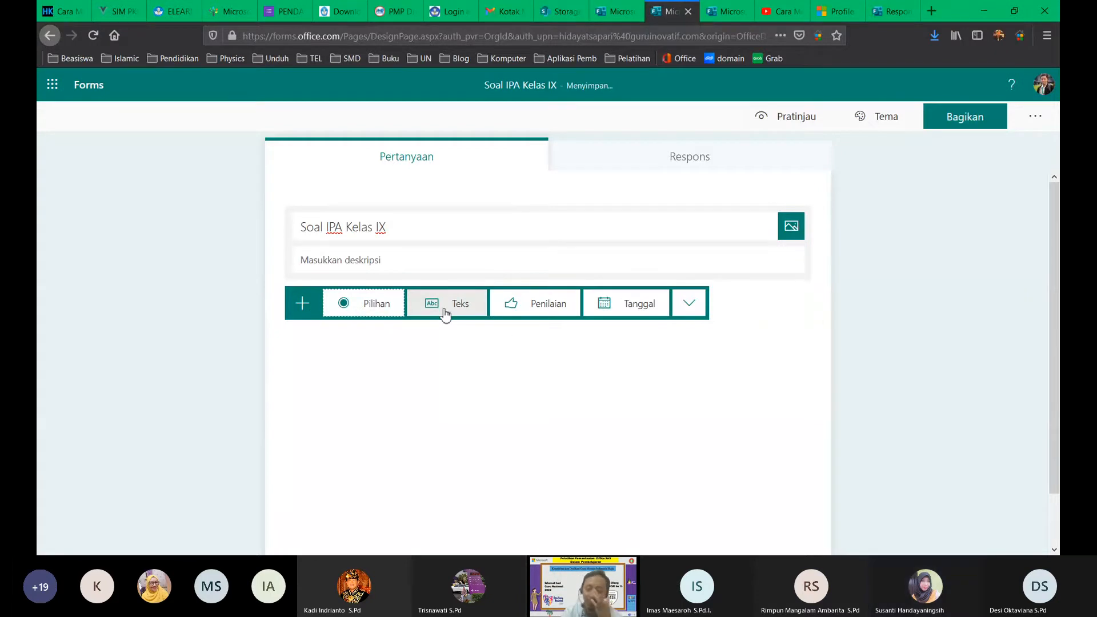
{"action": "left_click", "coordinate": [688, 308]}
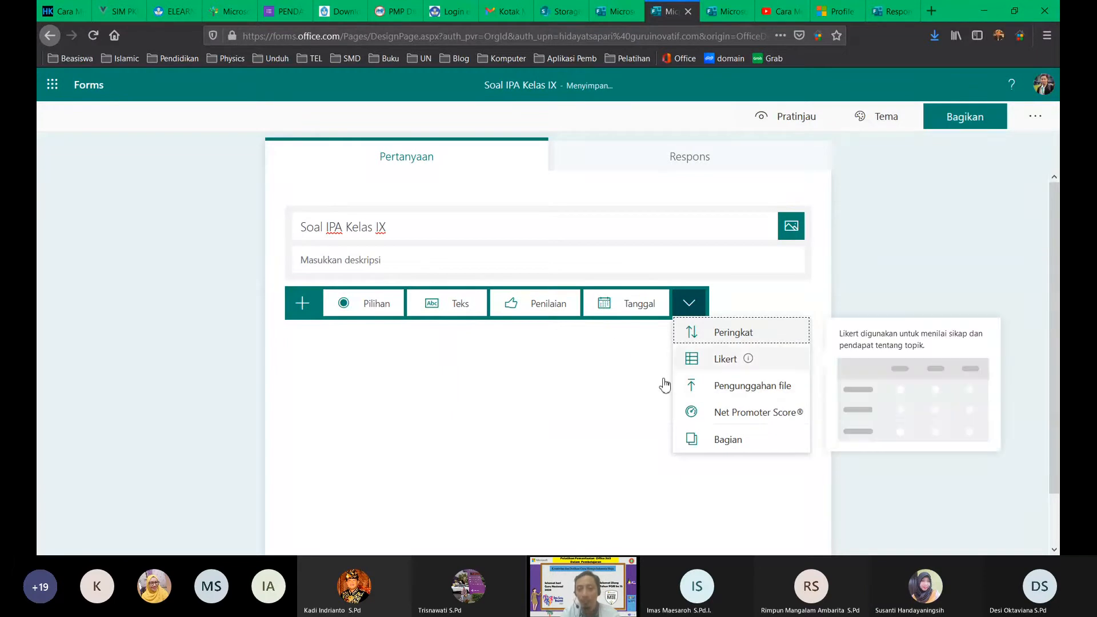
{"action": "left_click", "coordinate": [587, 342]}
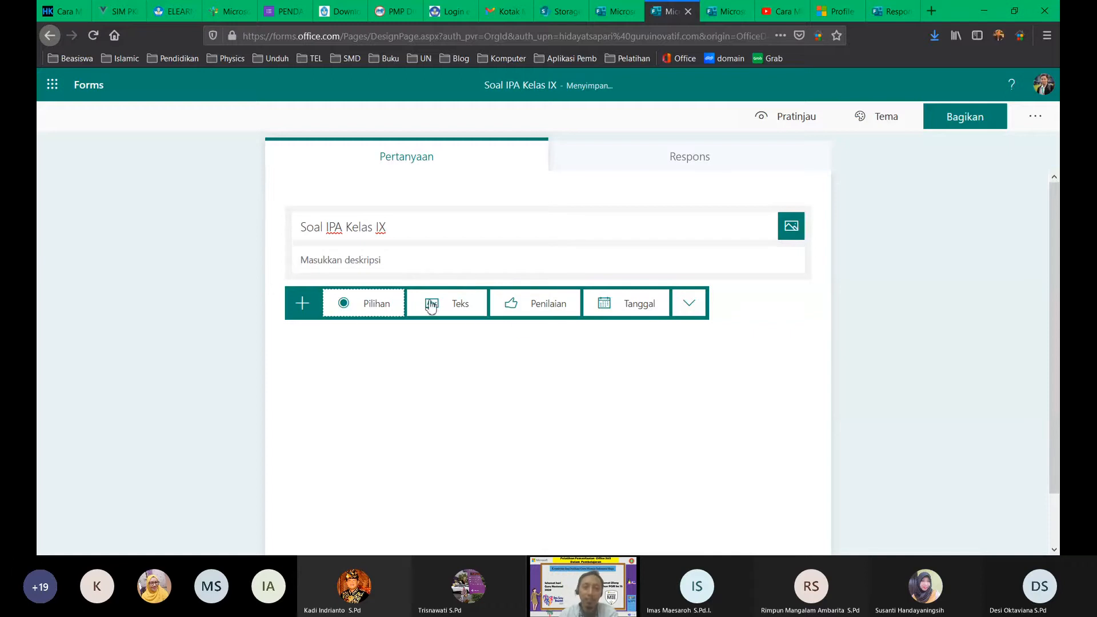
{"action": "left_click", "coordinate": [681, 309]}
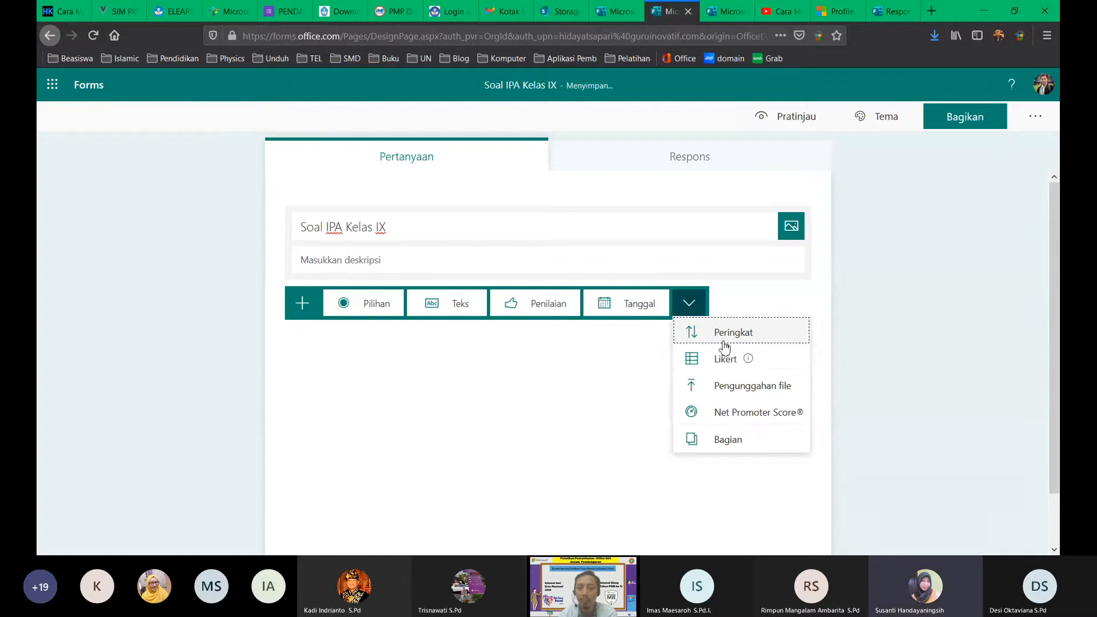
{"action": "left_click", "coordinate": [745, 366]}
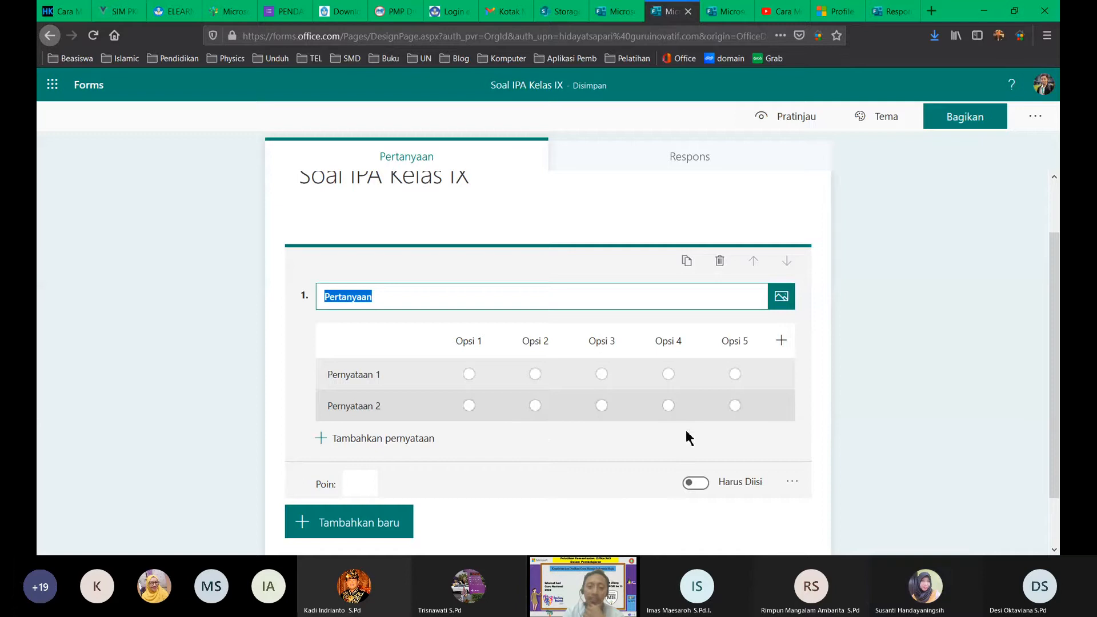
{"action": "scroll", "coordinate": [540, 474], "scroll_direction": "down", "scroll_amount": 1}
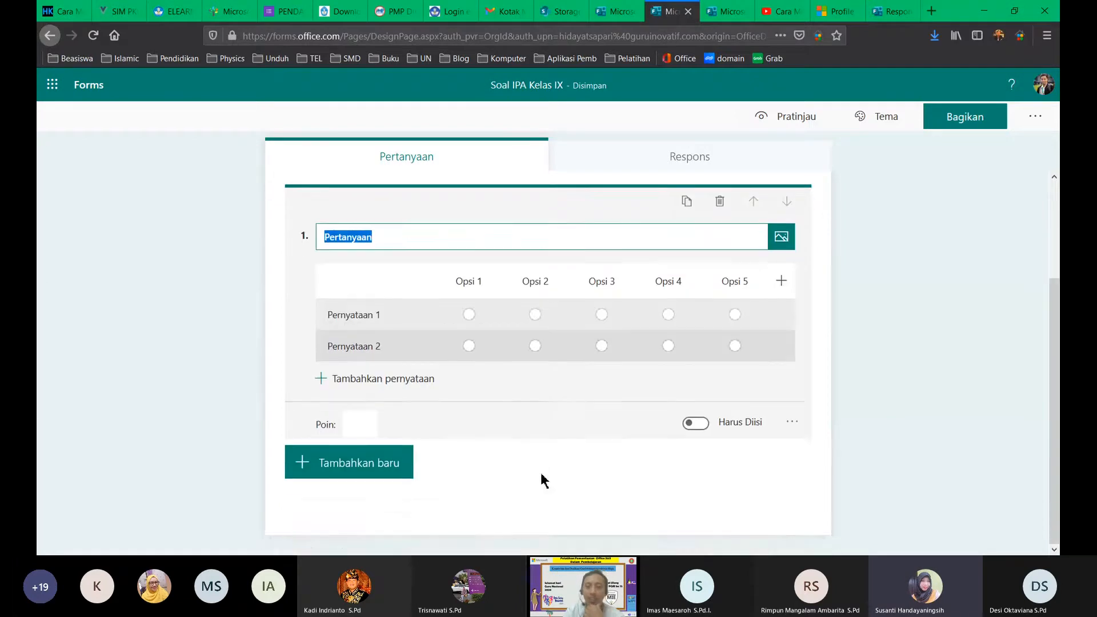
{"action": "scroll", "coordinate": [541, 474], "scroll_direction": "up", "scroll_amount": 3}
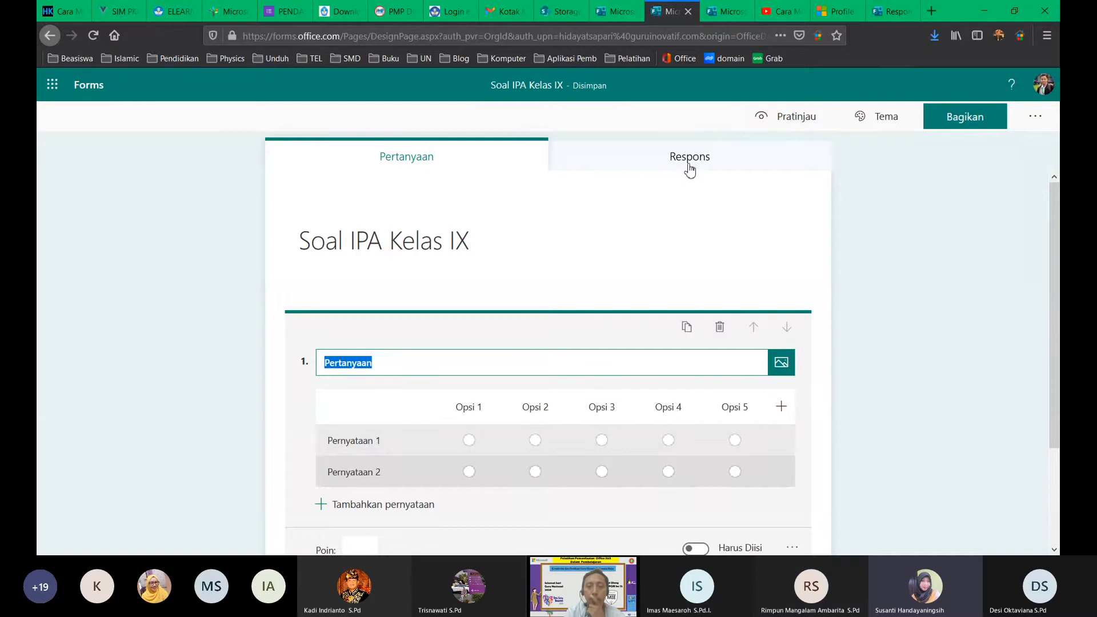
Step: Apply the underwater octopus theme to the quiz
{"action": "left_click", "coordinate": [890, 120]}
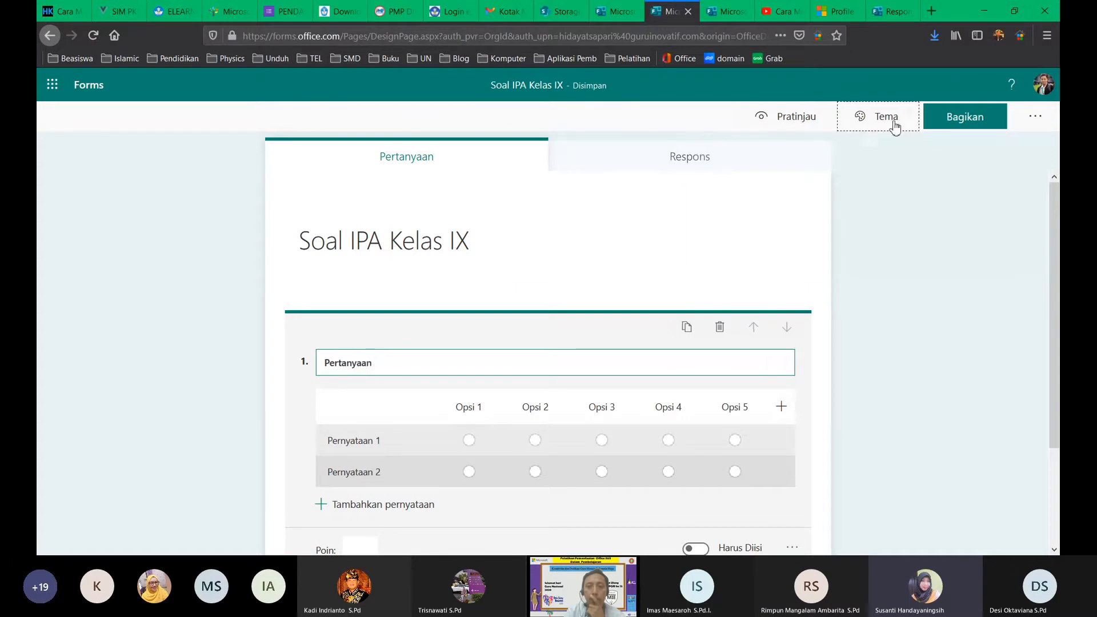
{"action": "left_click", "coordinate": [894, 284]}
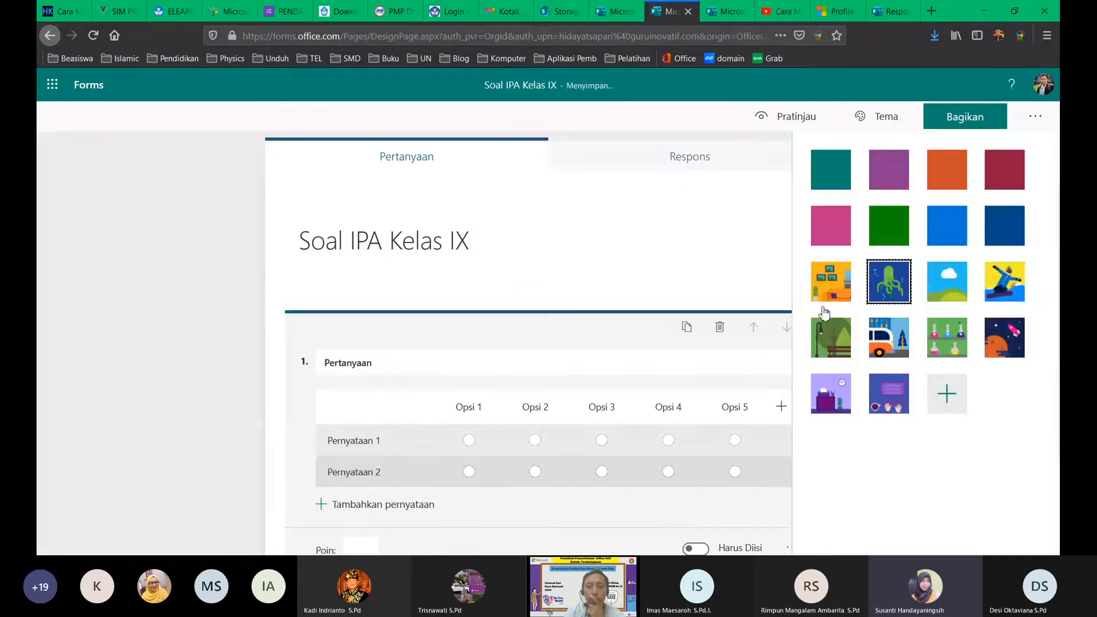
{"action": "left_click", "coordinate": [171, 329]}
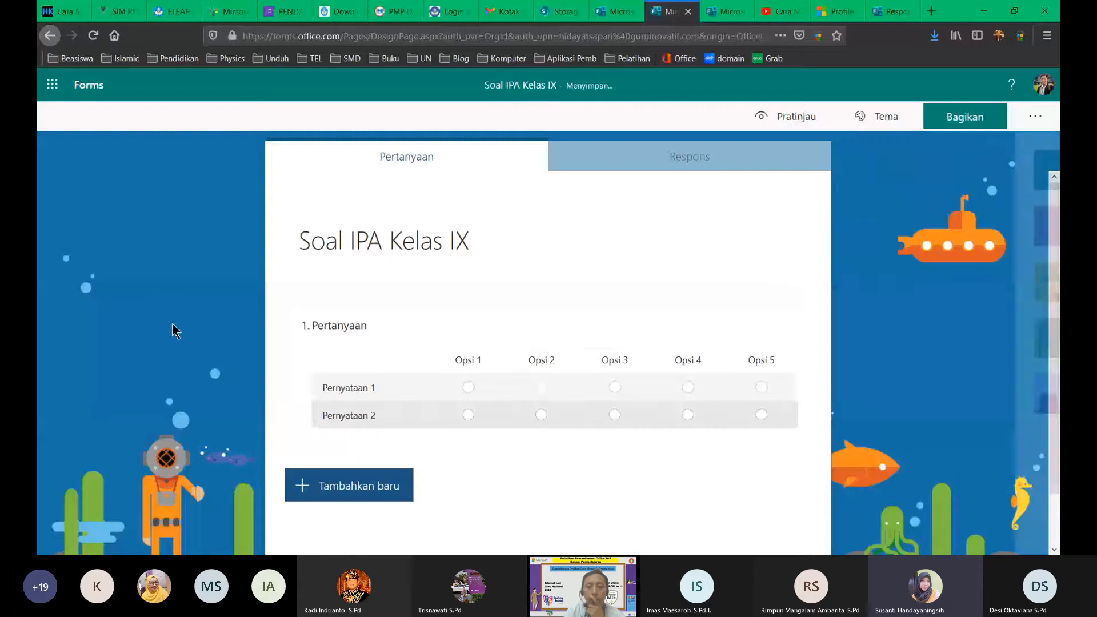
Step: Add a choice question 2 with placeholder options Opsi 1 and Opsi 2
{"action": "left_click", "coordinate": [337, 490]}
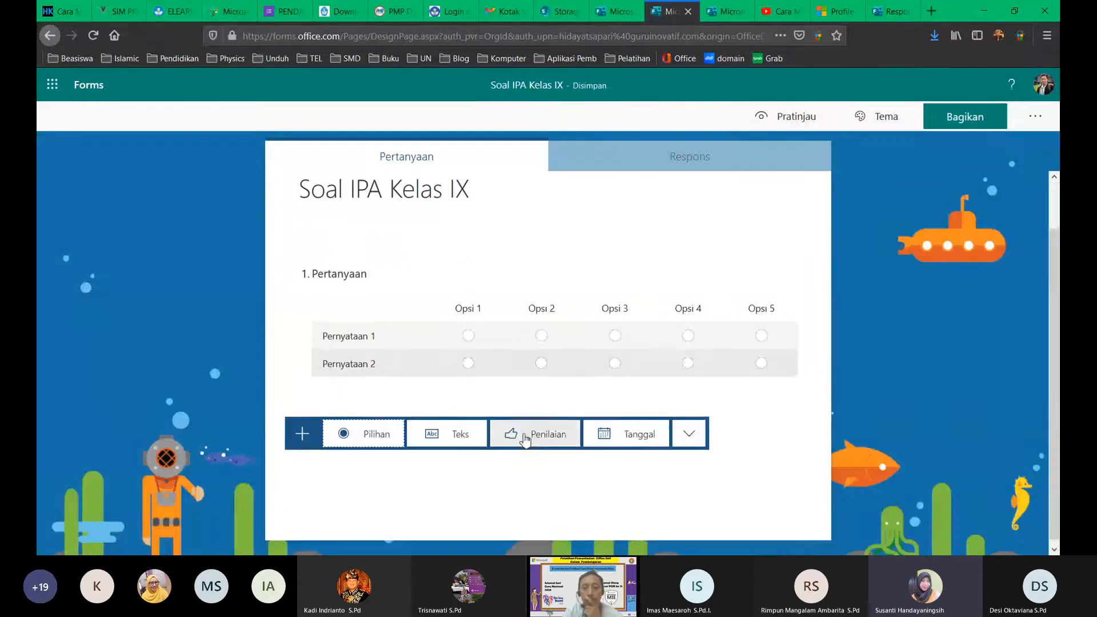
{"action": "left_click", "coordinate": [689, 434]}
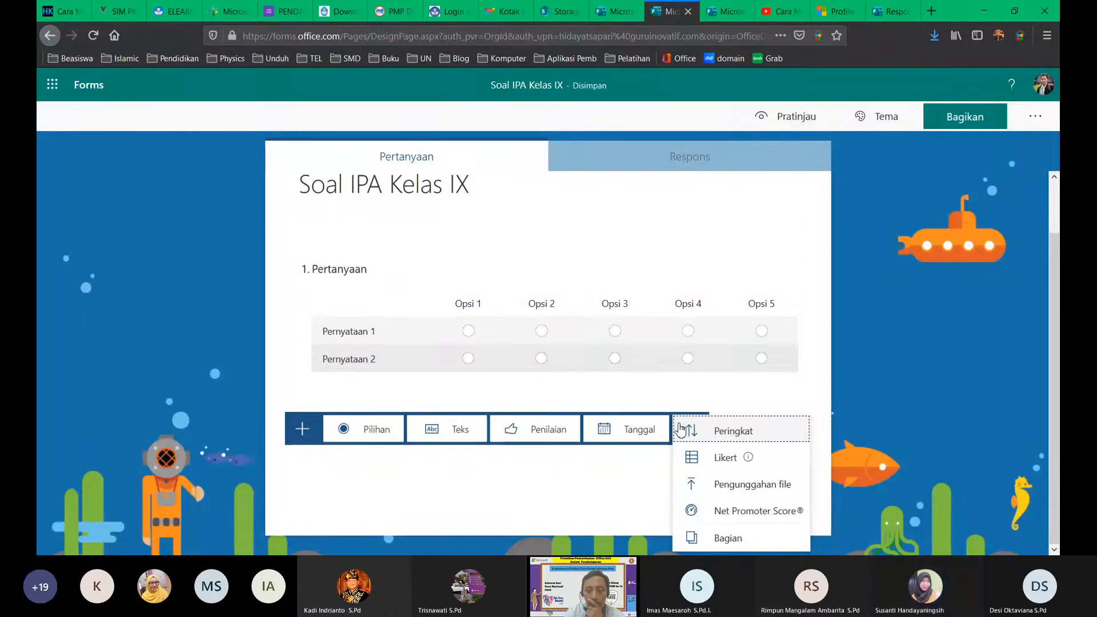
{"action": "left_click", "coordinate": [377, 435]}
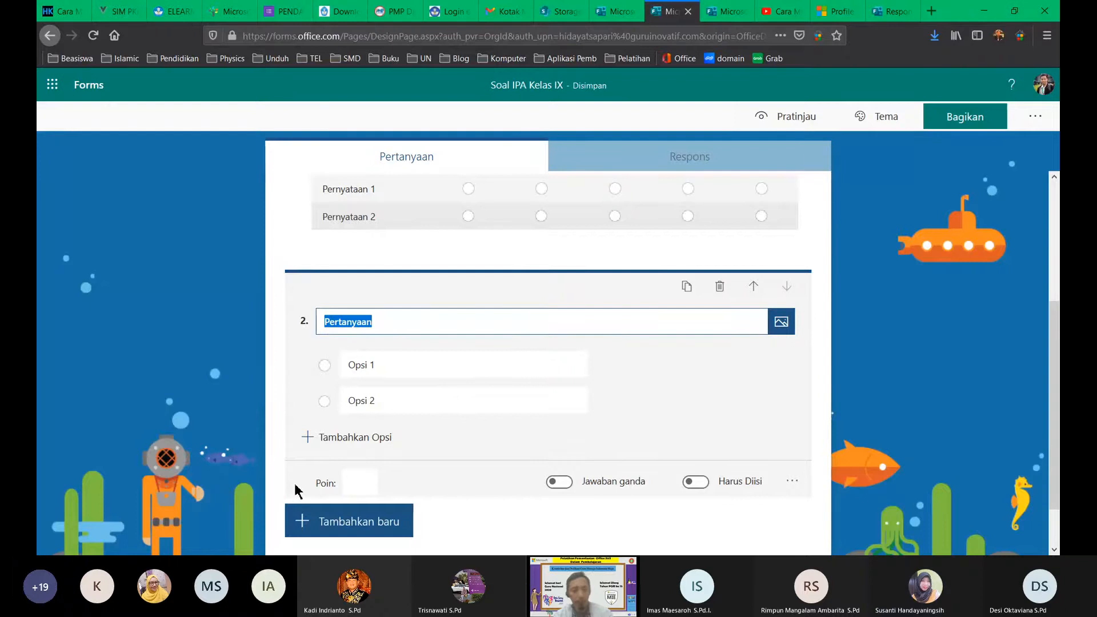
Step: Give the Likert question 1 a value of 10 points
{"action": "scroll", "coordinate": [436, 470], "scroll_direction": "down", "scroll_amount": 1}
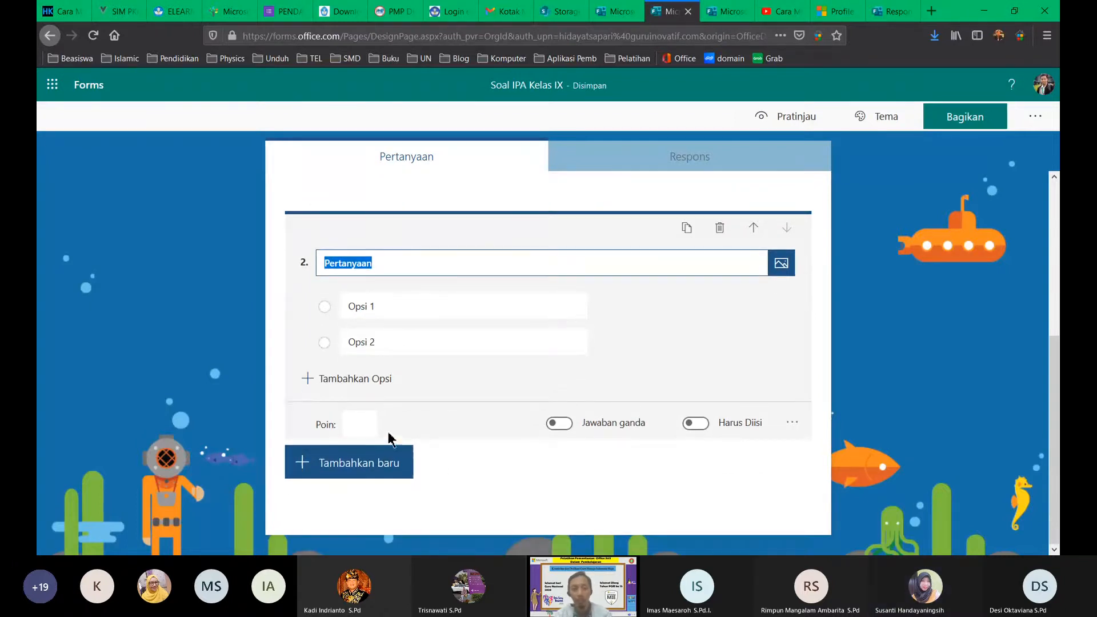
{"action": "scroll", "coordinate": [401, 368], "scroll_direction": "up", "scroll_amount": 4}
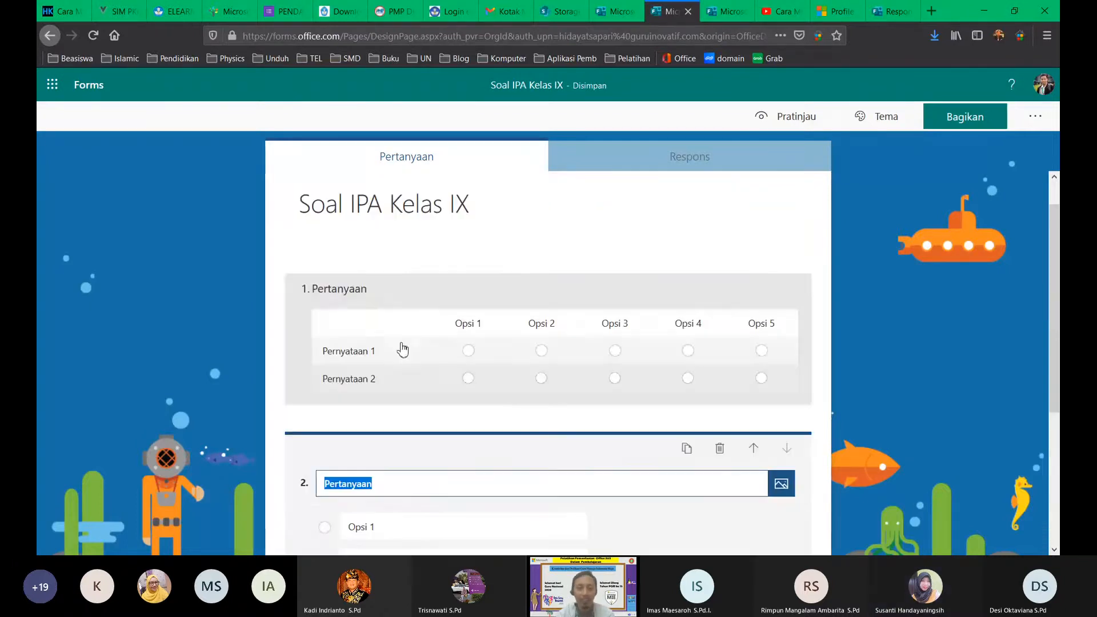
{"action": "left_click", "coordinate": [387, 298]}
{"action": "left_click", "coordinate": [369, 422]}
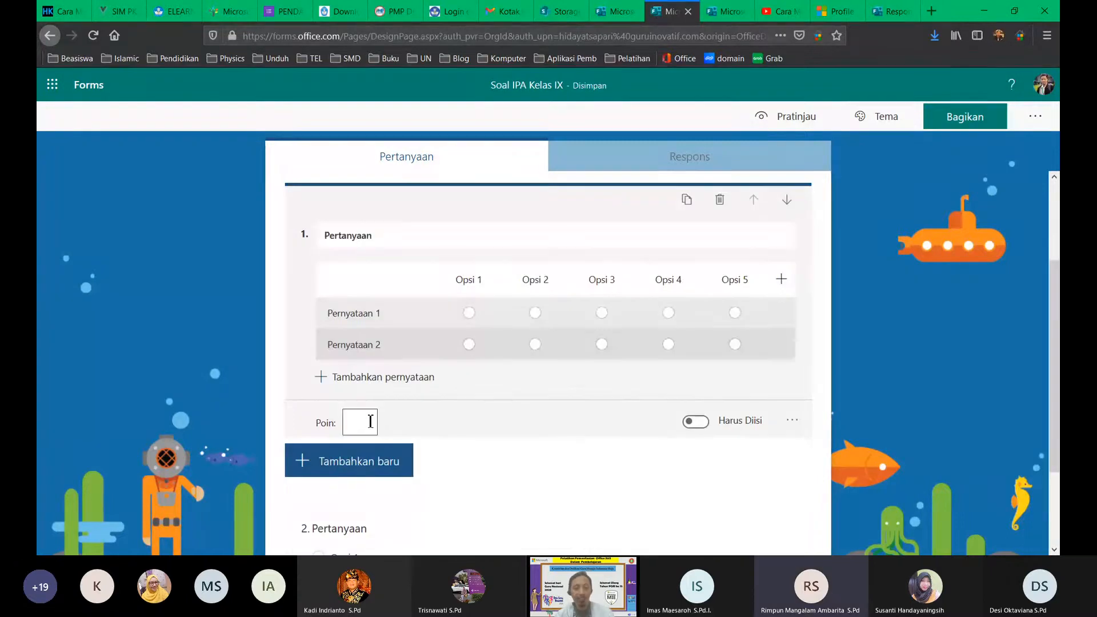
{"action": "type", "text": "100"}
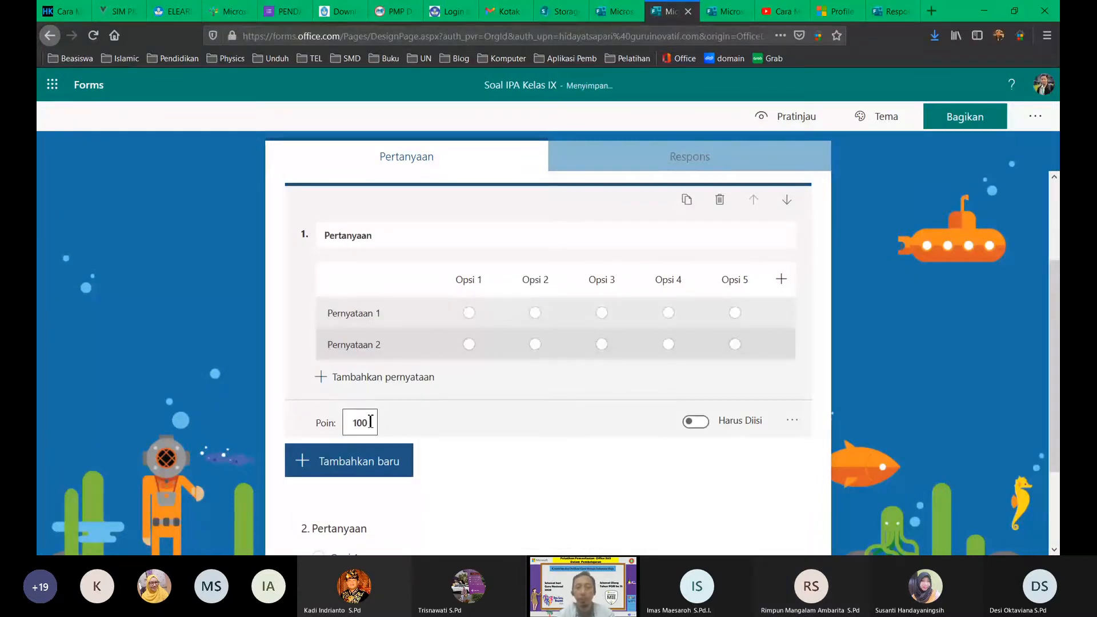
{"action": "scroll", "coordinate": [369, 490], "scroll_direction": "down", "scroll_amount": 2}
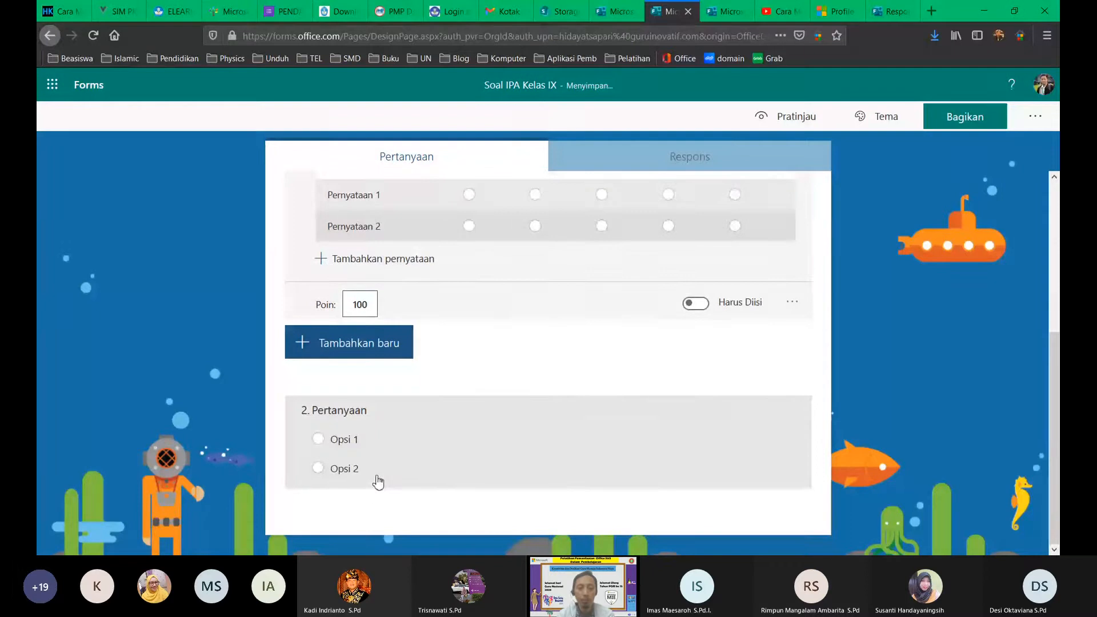
{"action": "scroll", "coordinate": [421, 293], "scroll_direction": "up", "scroll_amount": 4}
{"action": "scroll", "coordinate": [418, 296], "scroll_direction": "down", "scroll_amount": 3}
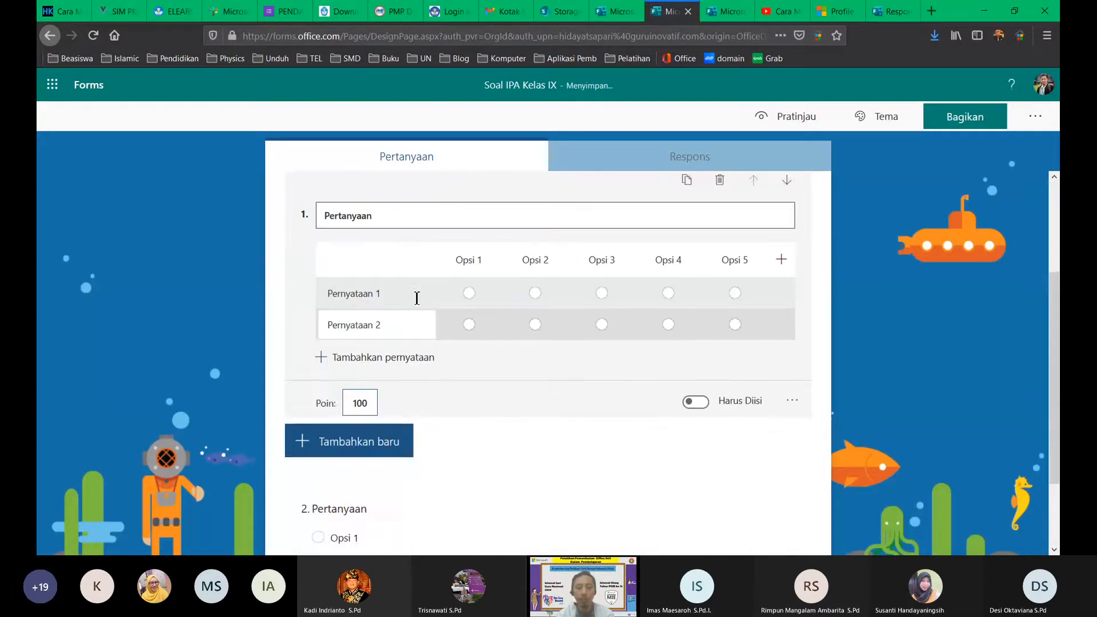
{"action": "scroll", "coordinate": [396, 292], "scroll_direction": "up", "scroll_amount": 3}
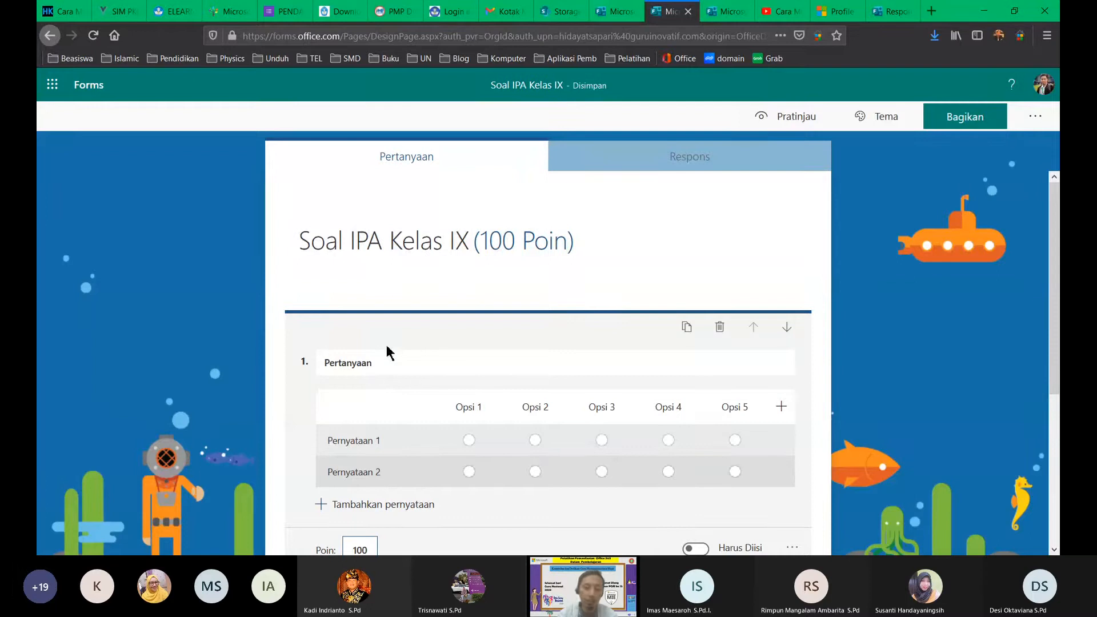
{"action": "scroll", "coordinate": [383, 434], "scroll_direction": "down", "scroll_amount": 4}
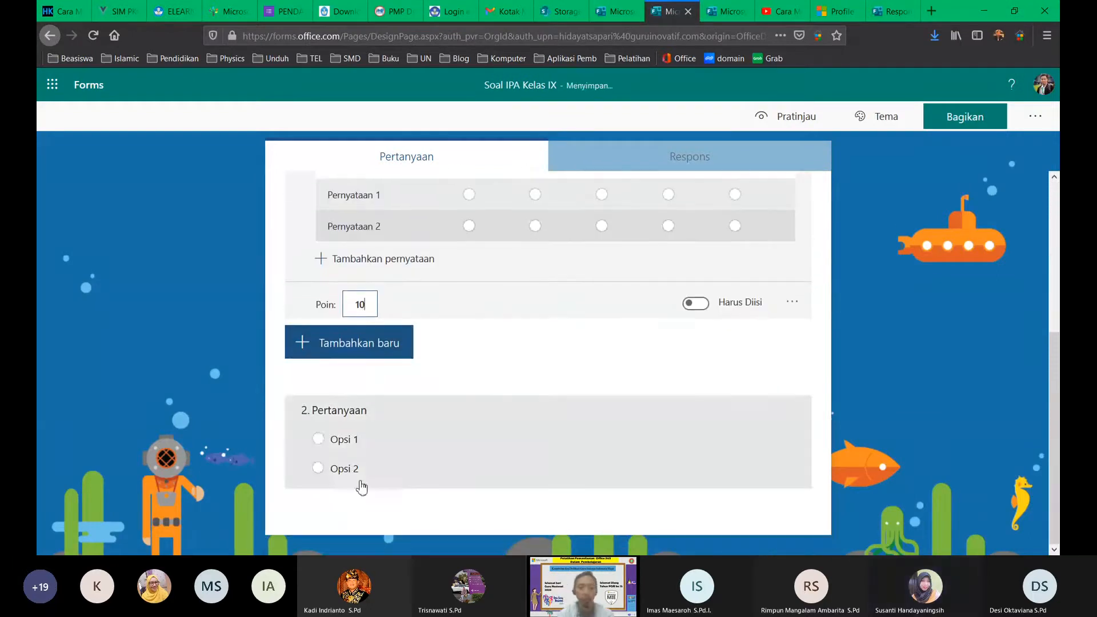
Step: Set the choice question 2 to 10 points and finish editing it
{"action": "left_click", "coordinate": [328, 520]}
{"action": "left_click", "coordinate": [366, 483]}
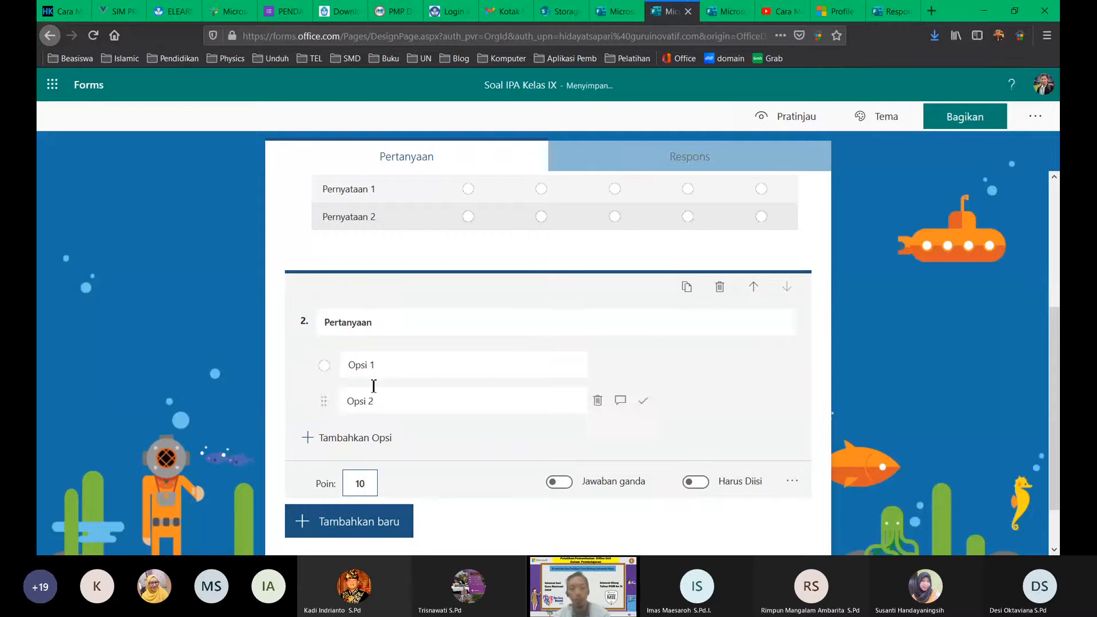
{"action": "left_click", "coordinate": [400, 323]}
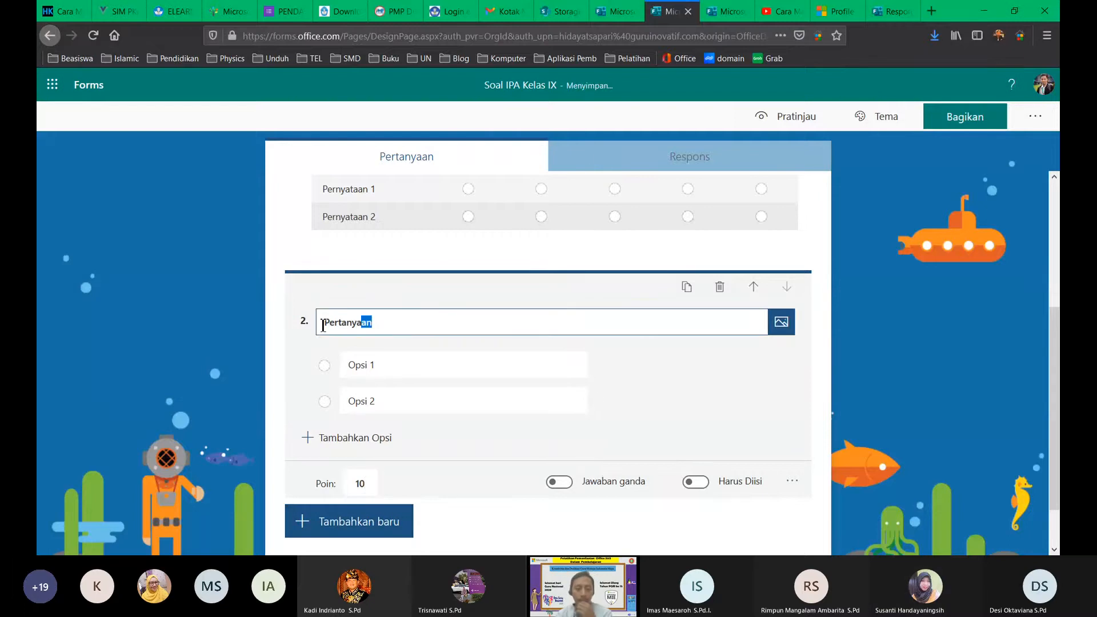
{"action": "left_click_drag", "start_coordinate": [322, 325], "coordinate": [290, 326]}
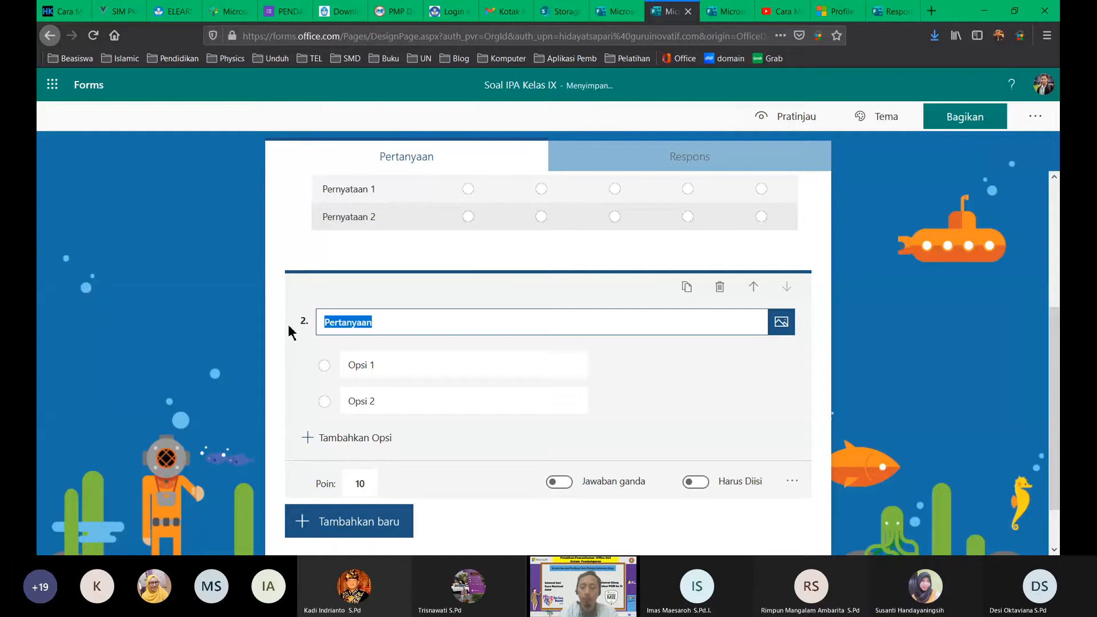
{"action": "left_click", "coordinate": [792, 481]}
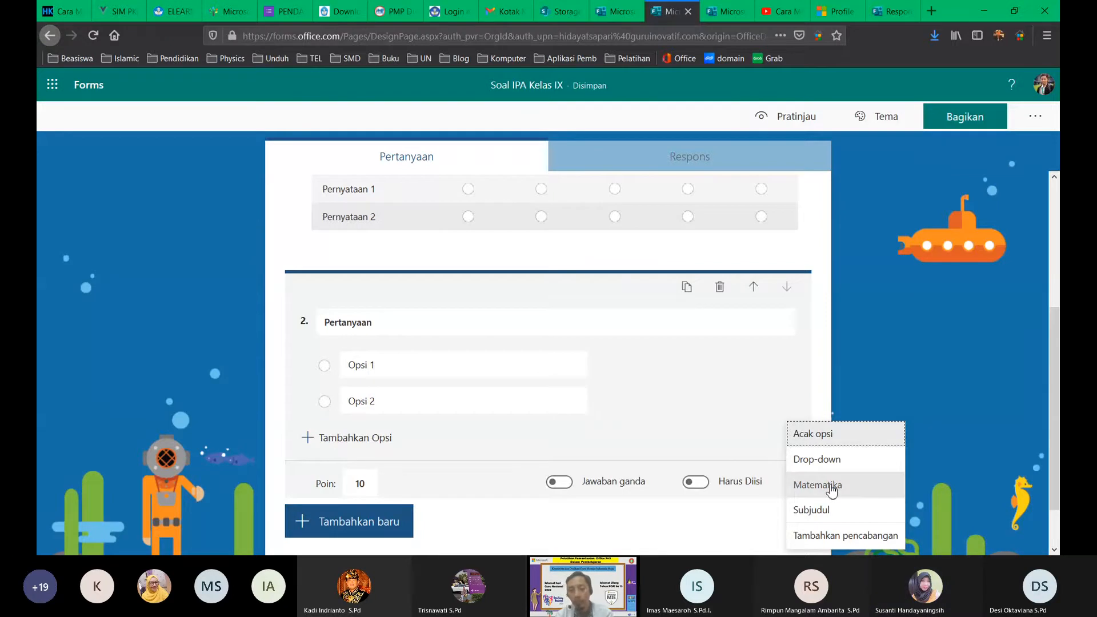
{"action": "left_click", "coordinate": [871, 337]}
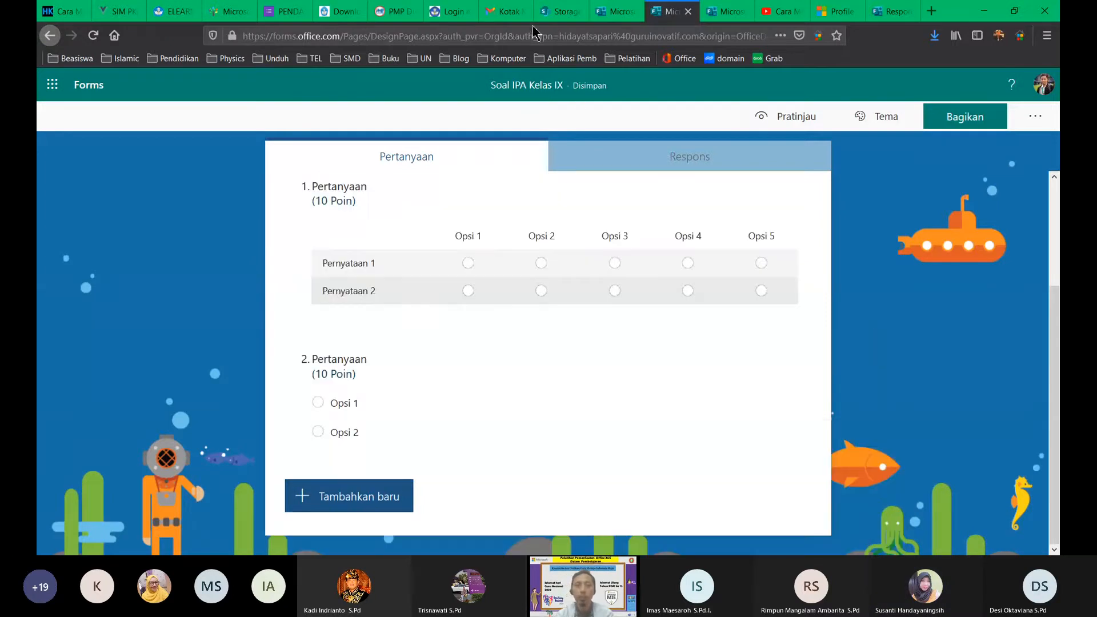
Step: Return to the Respon Siswa selama Pandemi form page in the browser
{"action": "left_click", "coordinate": [884, 12]}
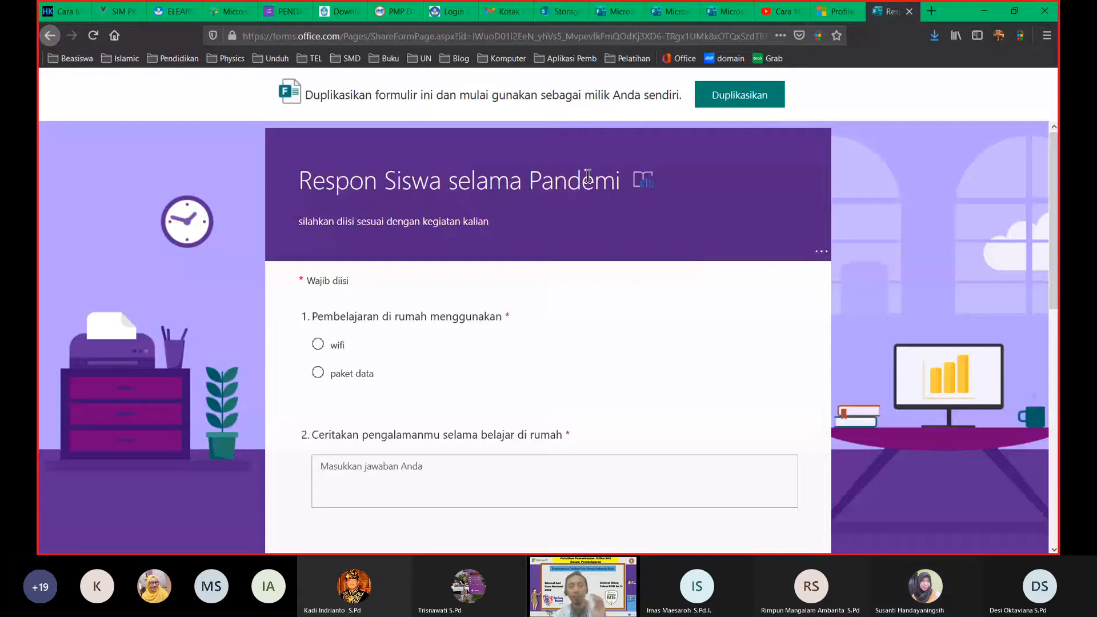
{"action": "left_click", "coordinate": [510, 35]}
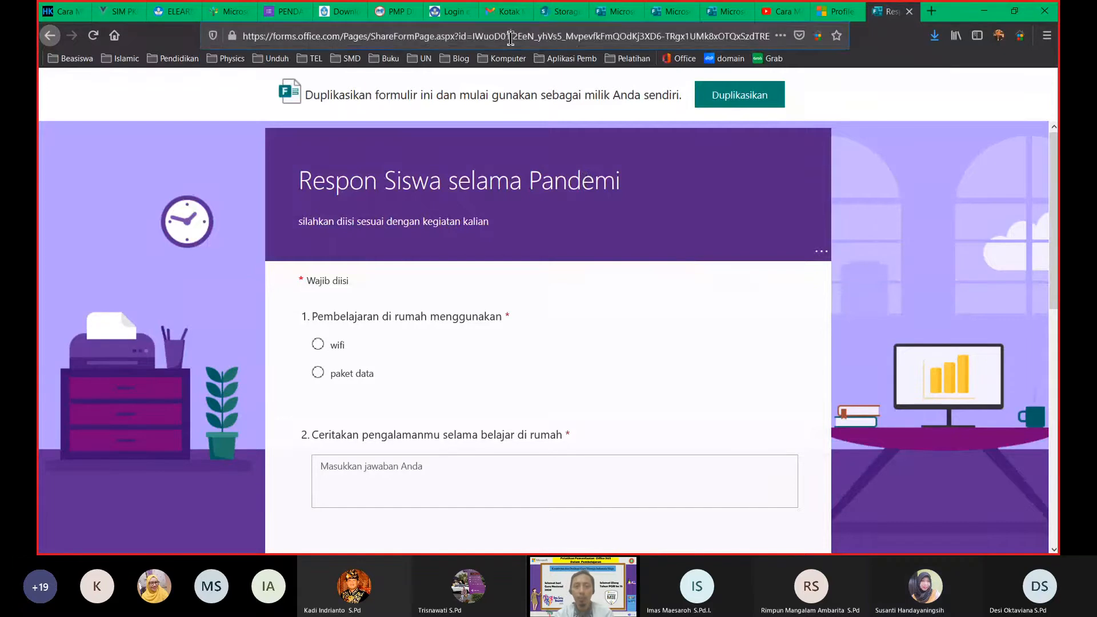
{"action": "left_click", "coordinate": [936, 117]}
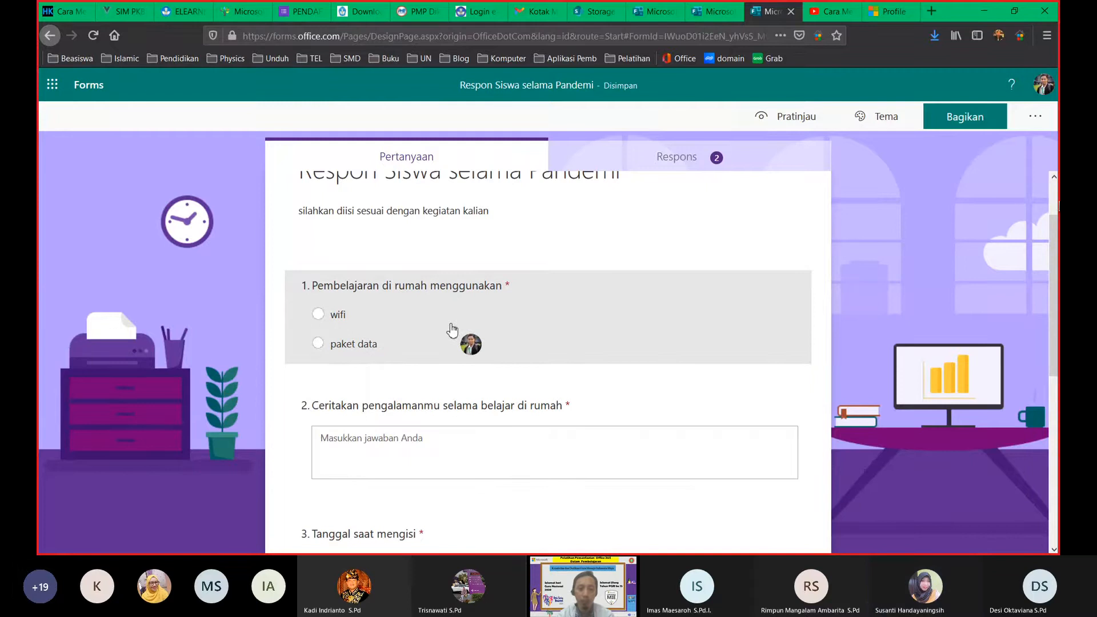
Step: Add choice question 2 titled 'Nama Siswa' with three student-name options
{"action": "left_click", "coordinate": [451, 330]}
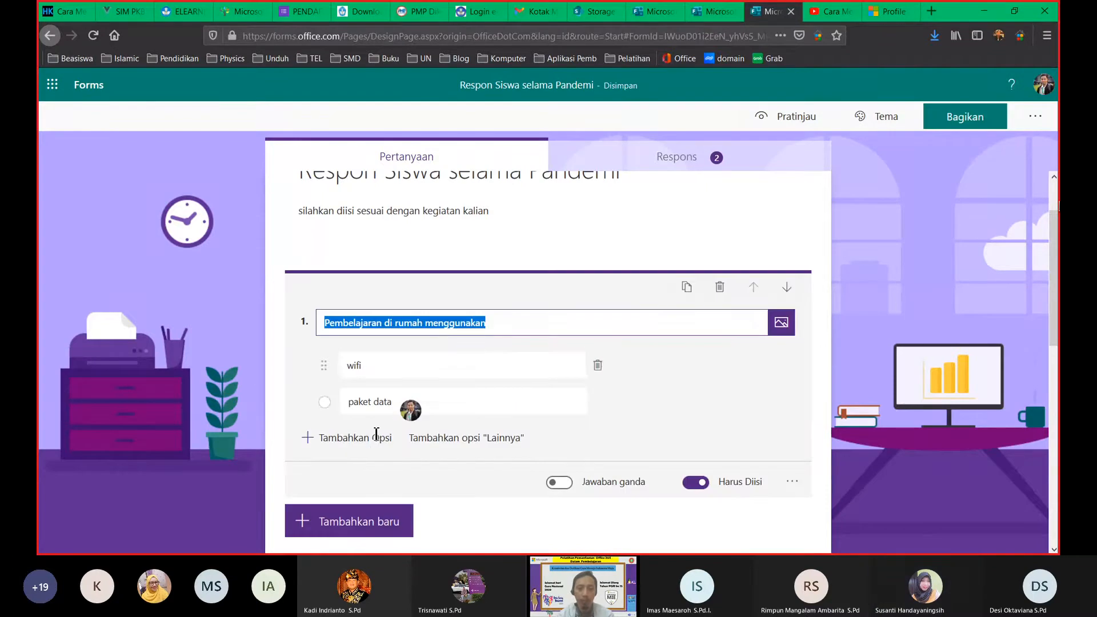
{"action": "left_click", "coordinate": [372, 527]}
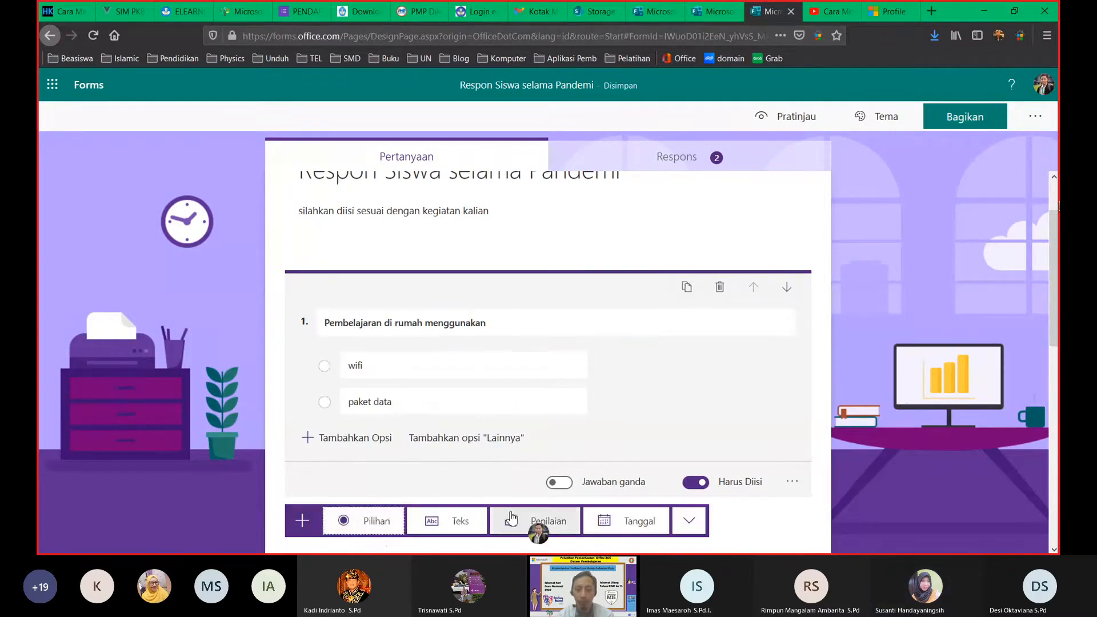
{"action": "left_click", "coordinate": [372, 520]}
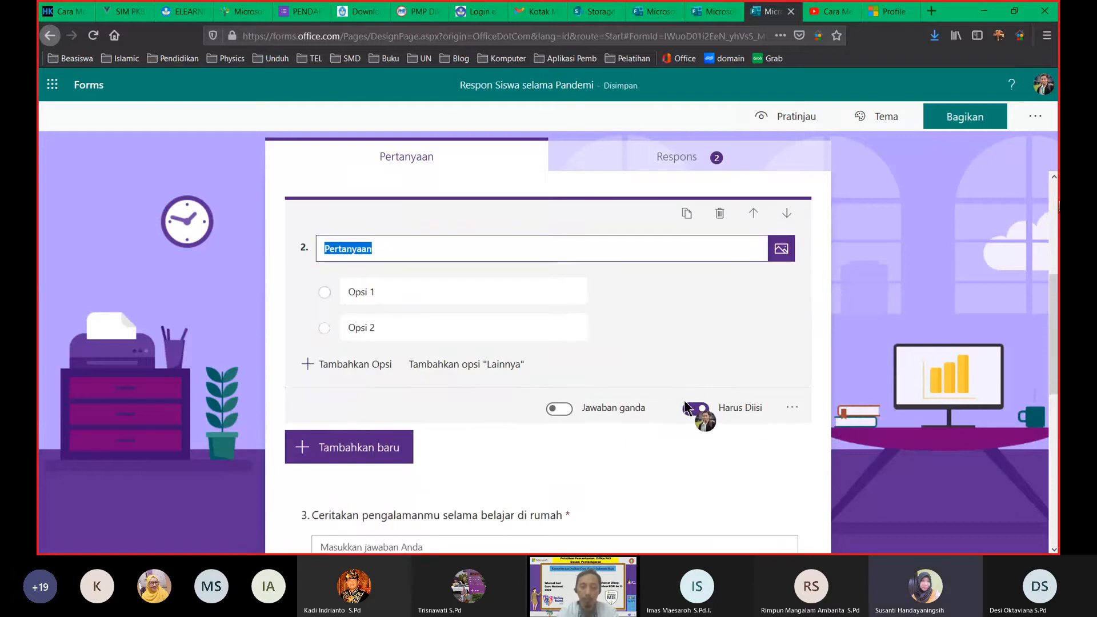
{"action": "type", "text": "Nama Sis"}
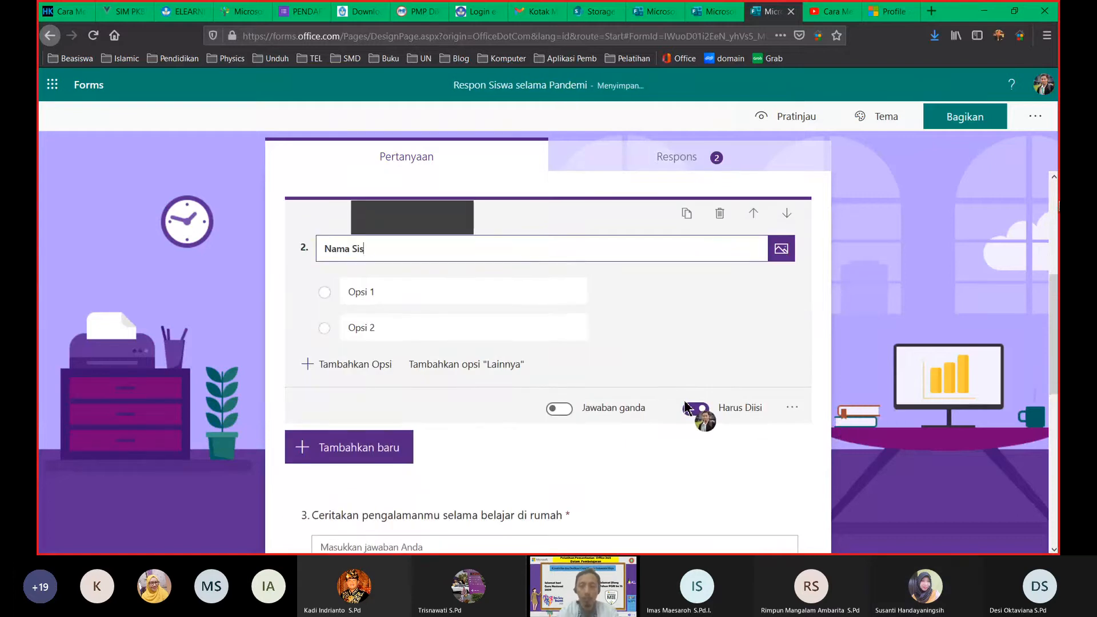
{"action": "type", "text": "wa"}
{"action": "left_click", "coordinate": [441, 297]}
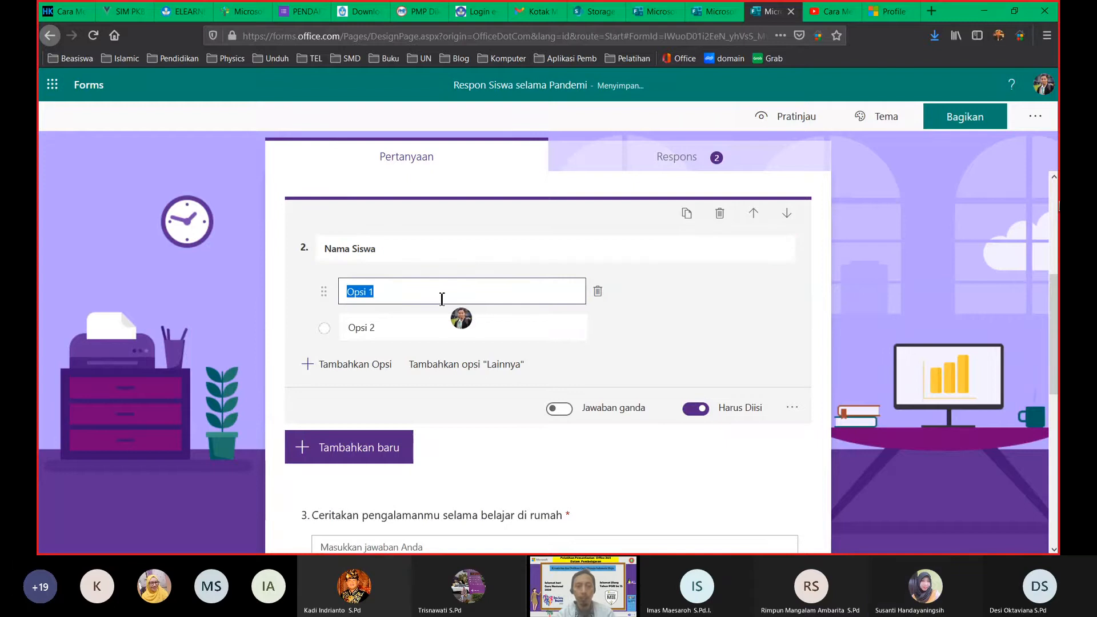
{"action": "type", "text": "Abdullah"}
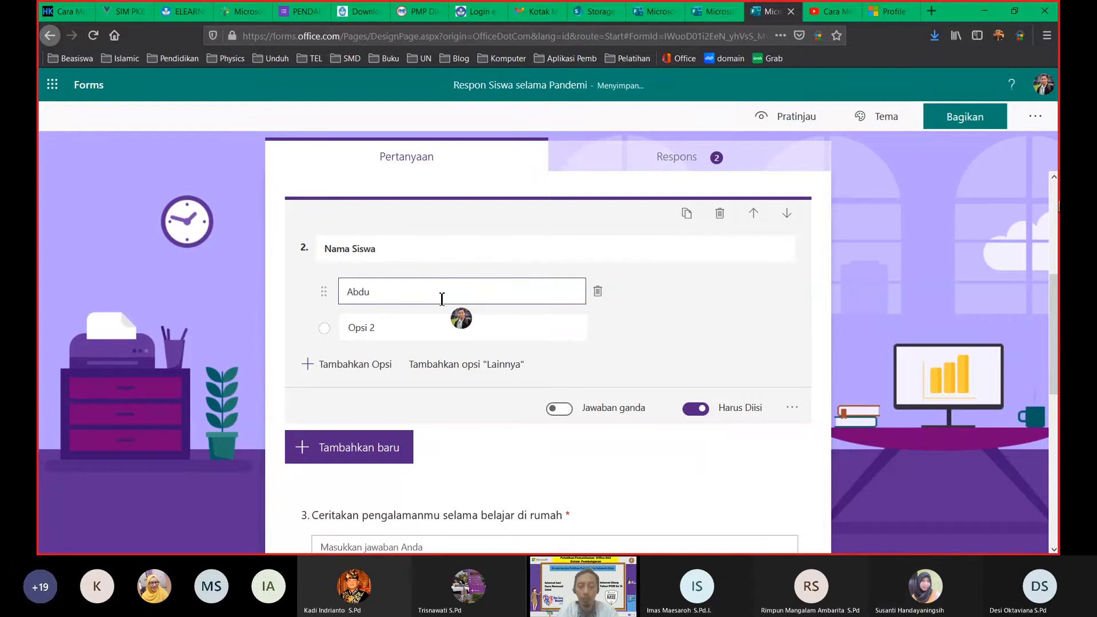
{"action": "left_click", "coordinate": [421, 328]}
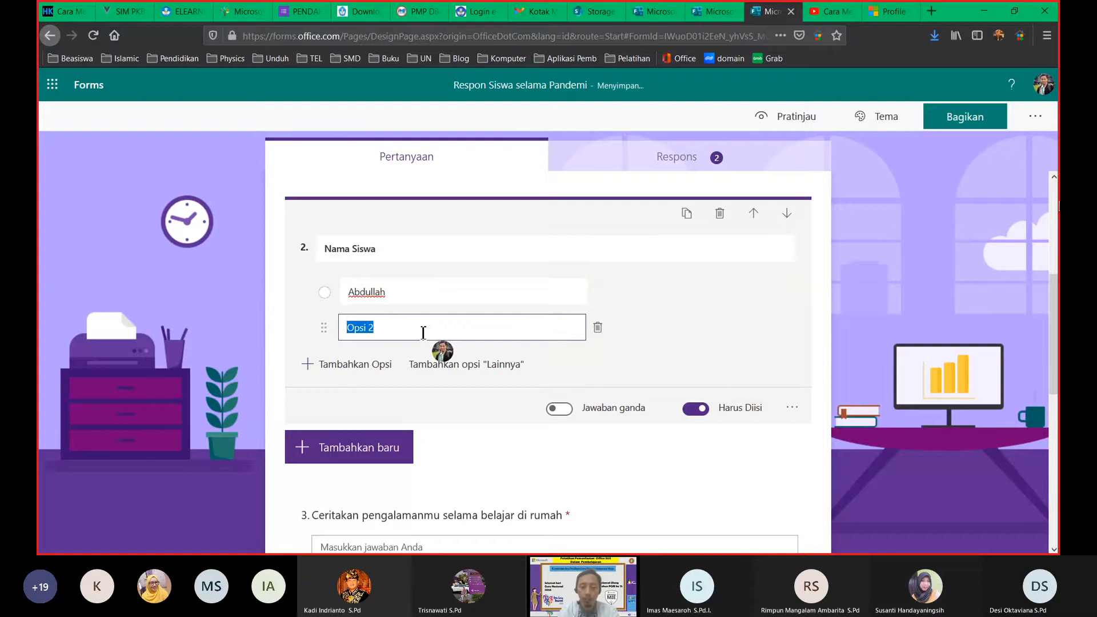
{"action": "type", "text": "Meisya"}
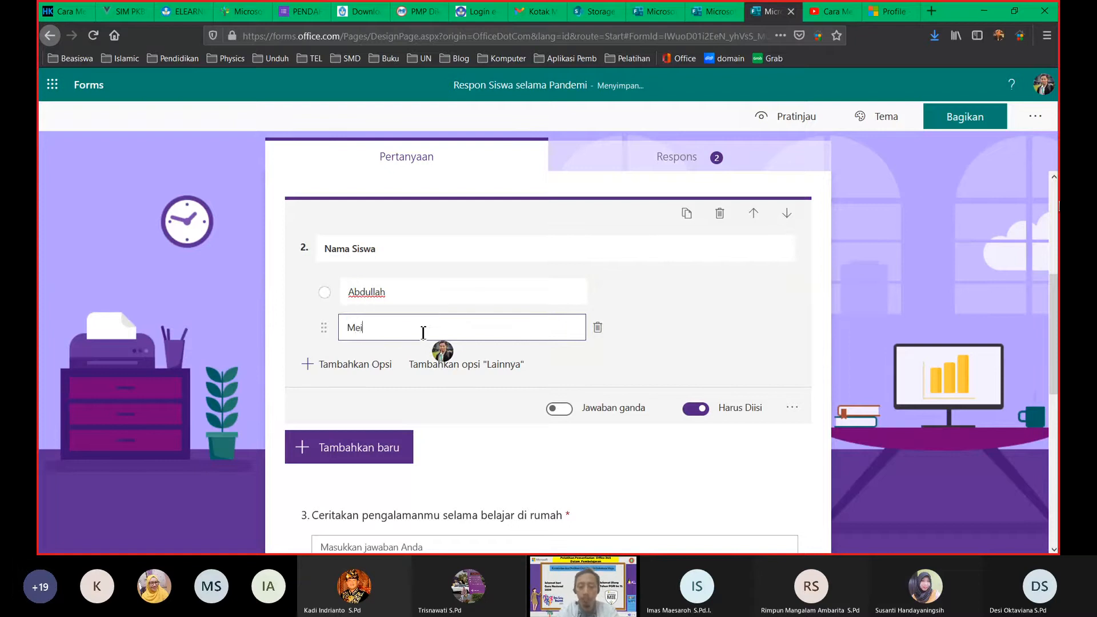
{"action": "left_click", "coordinate": [378, 363]}
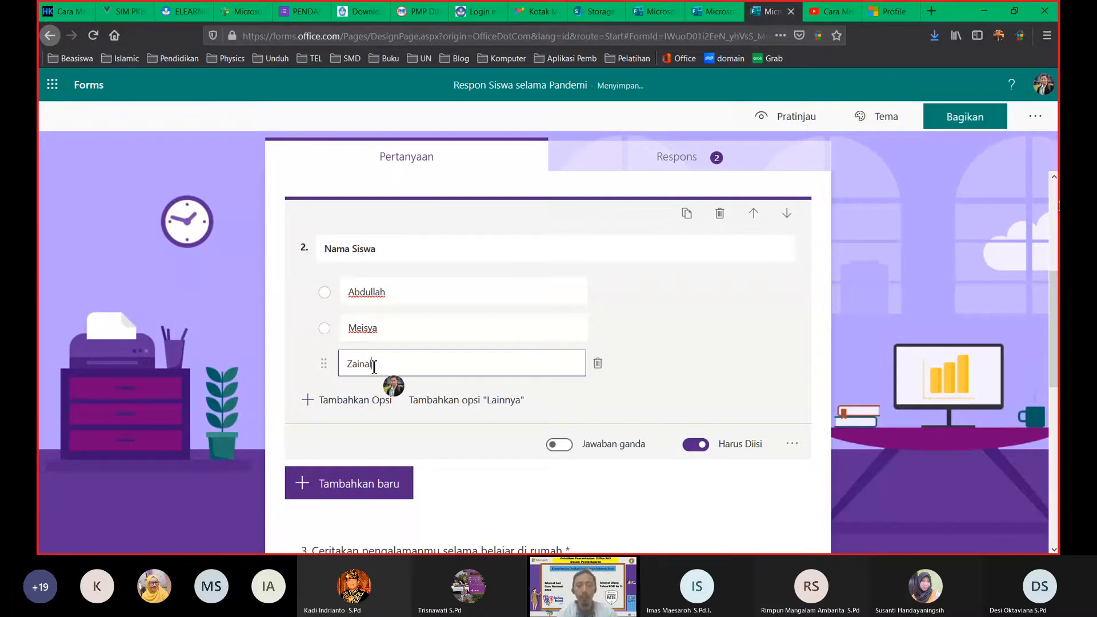
{"action": "left_click", "coordinate": [794, 448]}
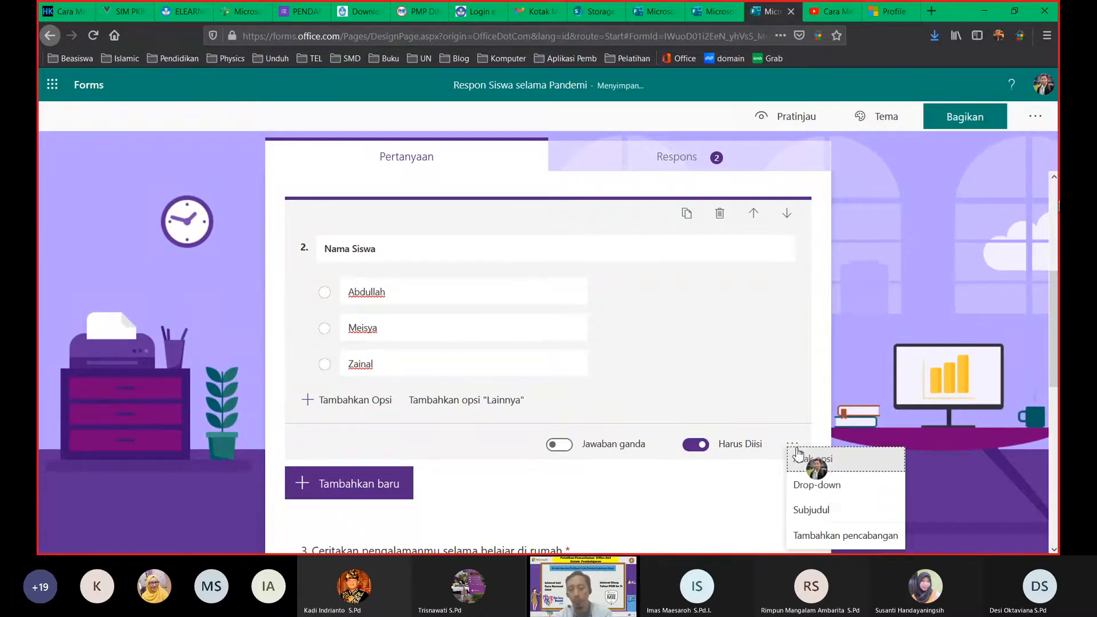
Step: Turn the Nama Siswa options into a drop-down list and edit the name options
{"action": "left_click", "coordinate": [826, 485]}
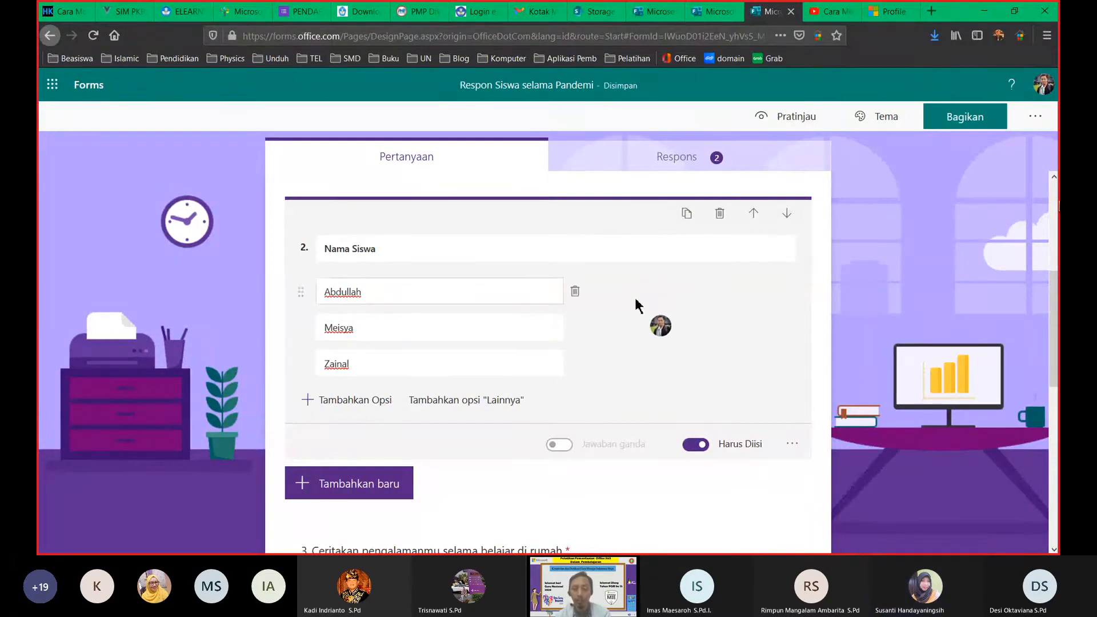
{"action": "left_click", "coordinate": [495, 283]}
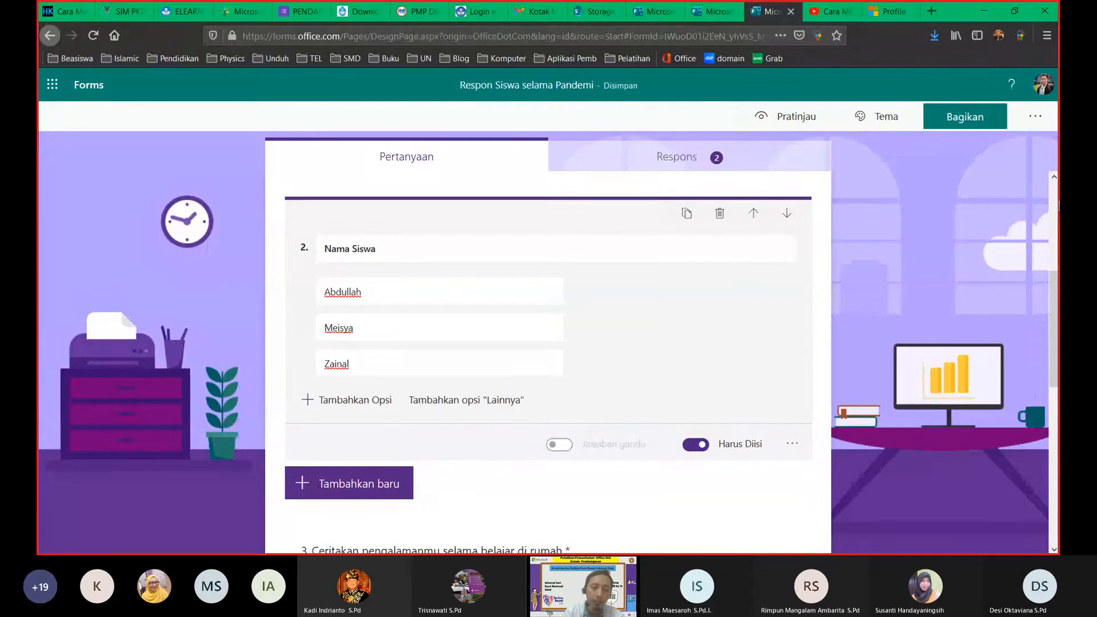
{"action": "right_click", "coordinate": [245, 567]}
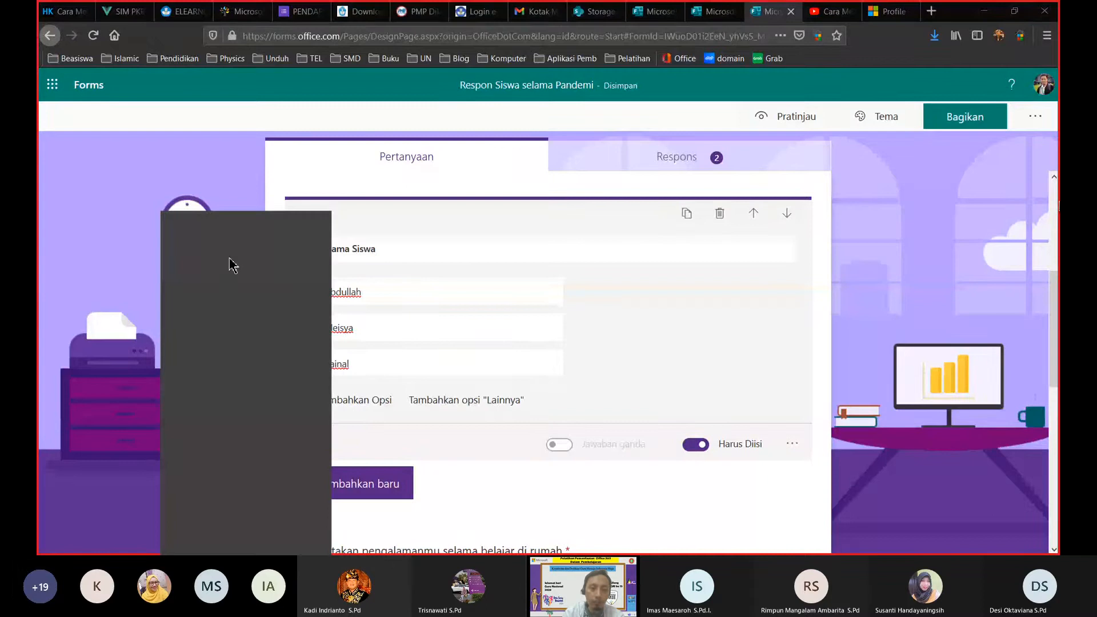
{"action": "left_click", "coordinate": [251, 263]}
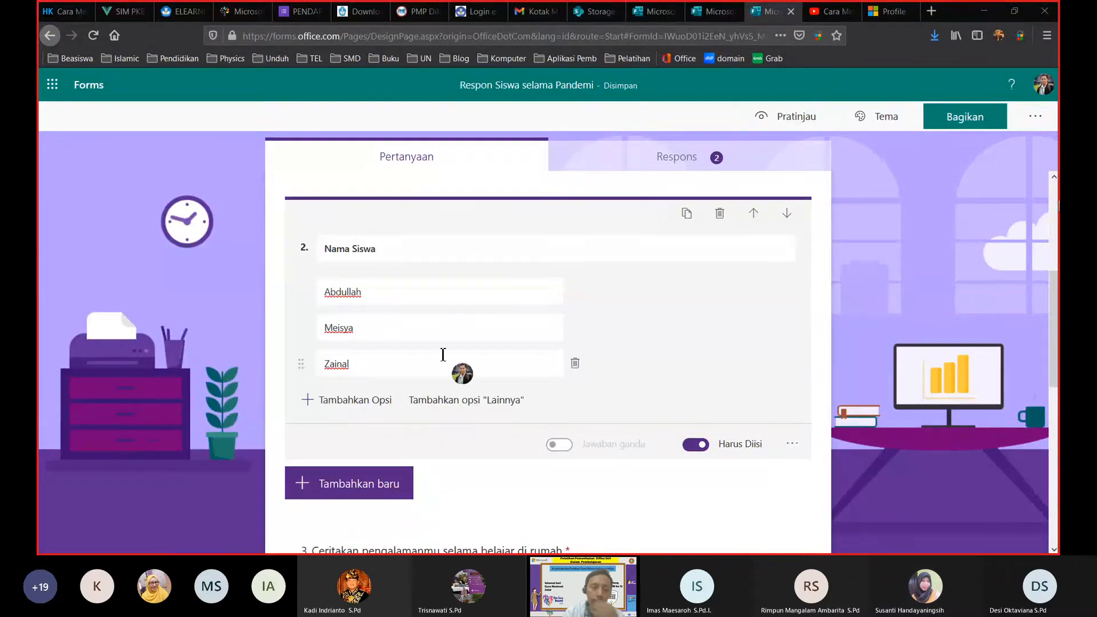
{"action": "left_click", "coordinate": [442, 355]}
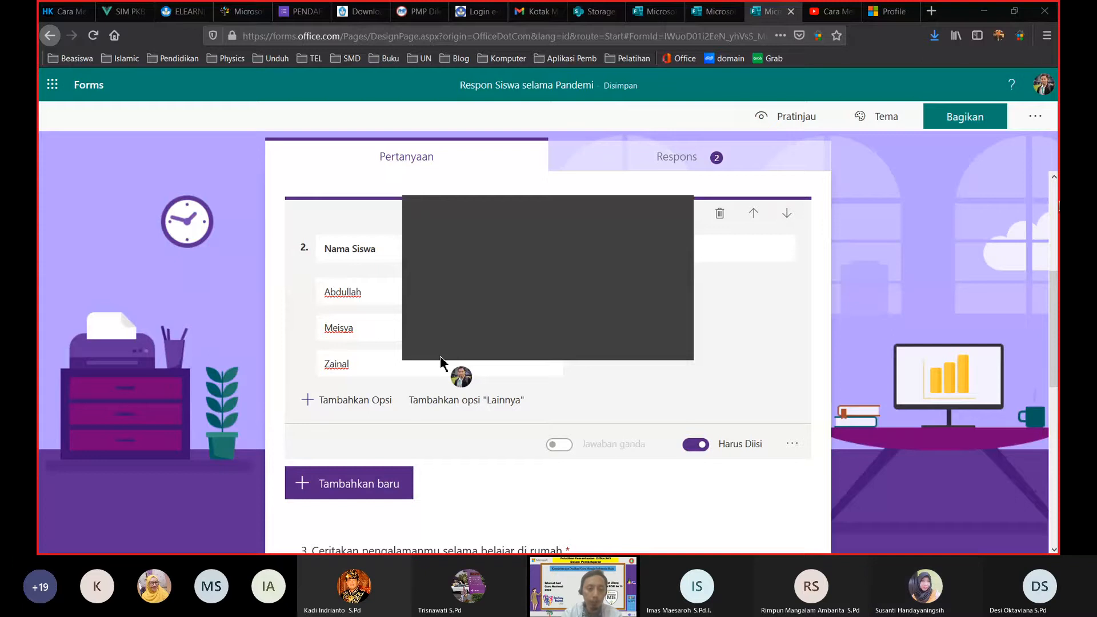
Step: Replace the sample options with the pasted class list and delete the two leftovers
{"action": "double_click", "coordinate": [328, 293]}
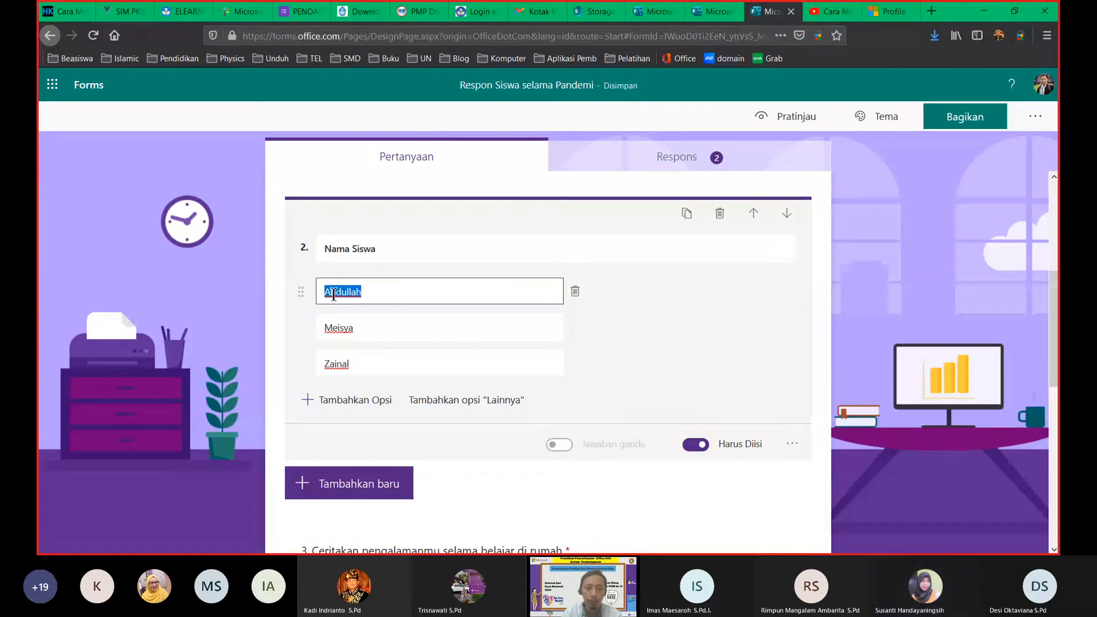
{"action": "key", "text": "ctrl+v"}
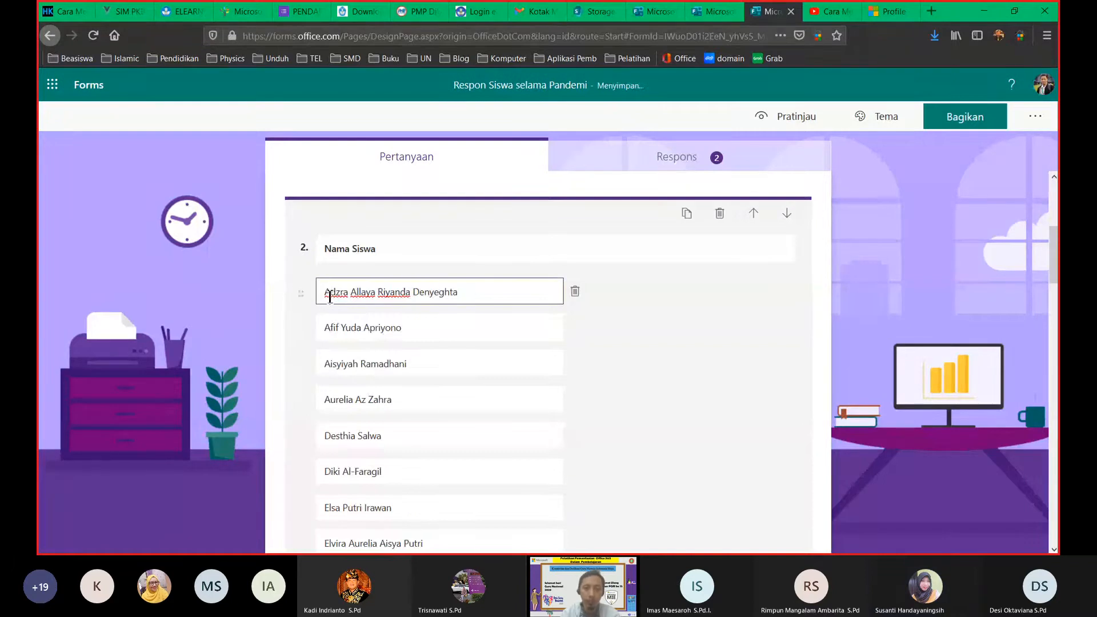
{"action": "scroll", "coordinate": [364, 432], "scroll_direction": "down", "scroll_amount": 8}
{"action": "scroll", "coordinate": [364, 430], "scroll_direction": "down", "scroll_amount": 7}
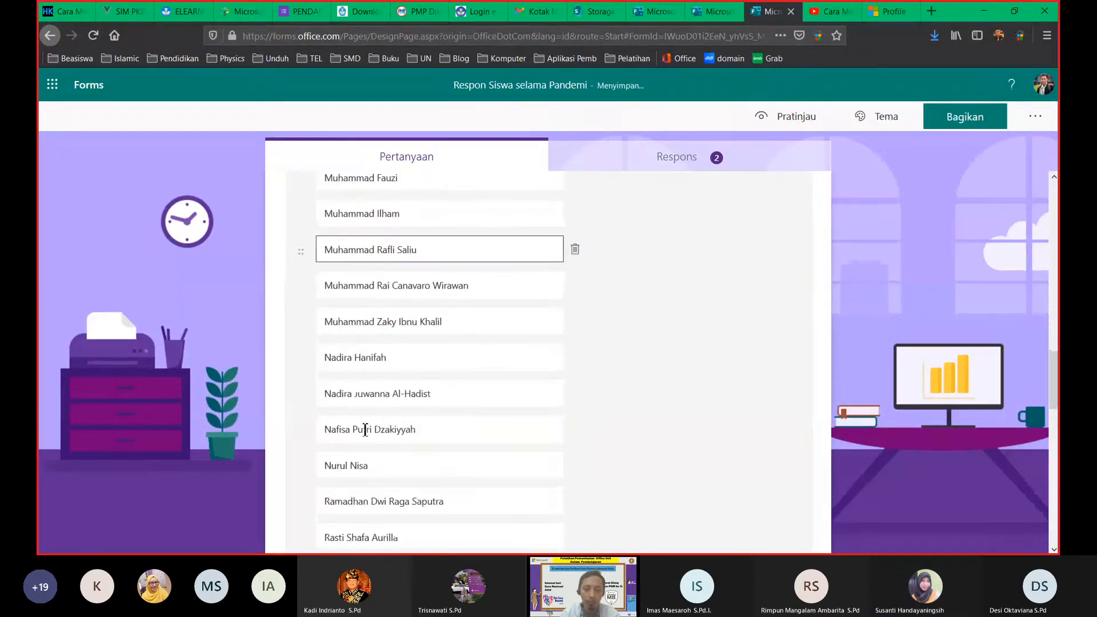
{"action": "left_click", "coordinate": [343, 414]}
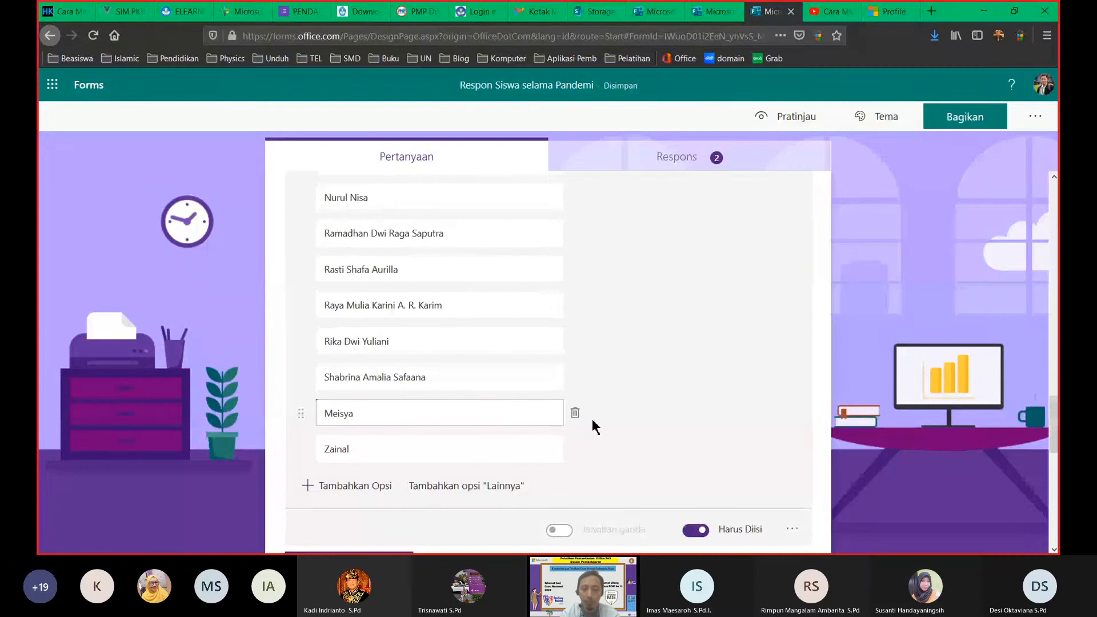
{"action": "left_click", "coordinate": [574, 413]}
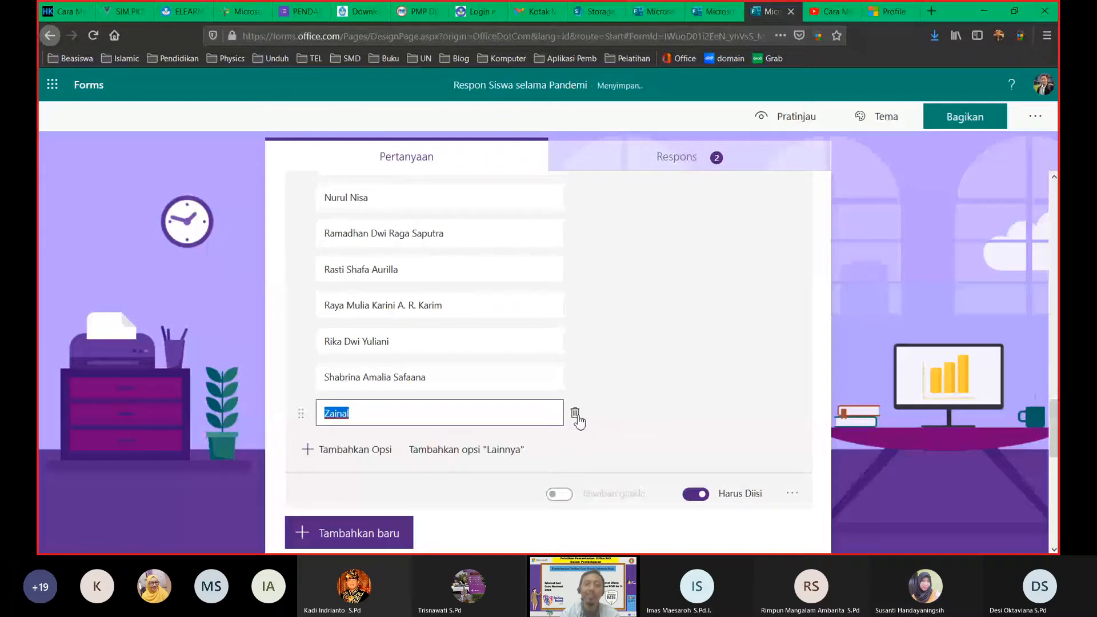
{"action": "left_click", "coordinate": [575, 416]}
Step: Check the edited question and view the response summary: 2 responses, wifi chosen twice
{"action": "scroll", "coordinate": [580, 337], "scroll_direction": "up", "scroll_amount": 3}
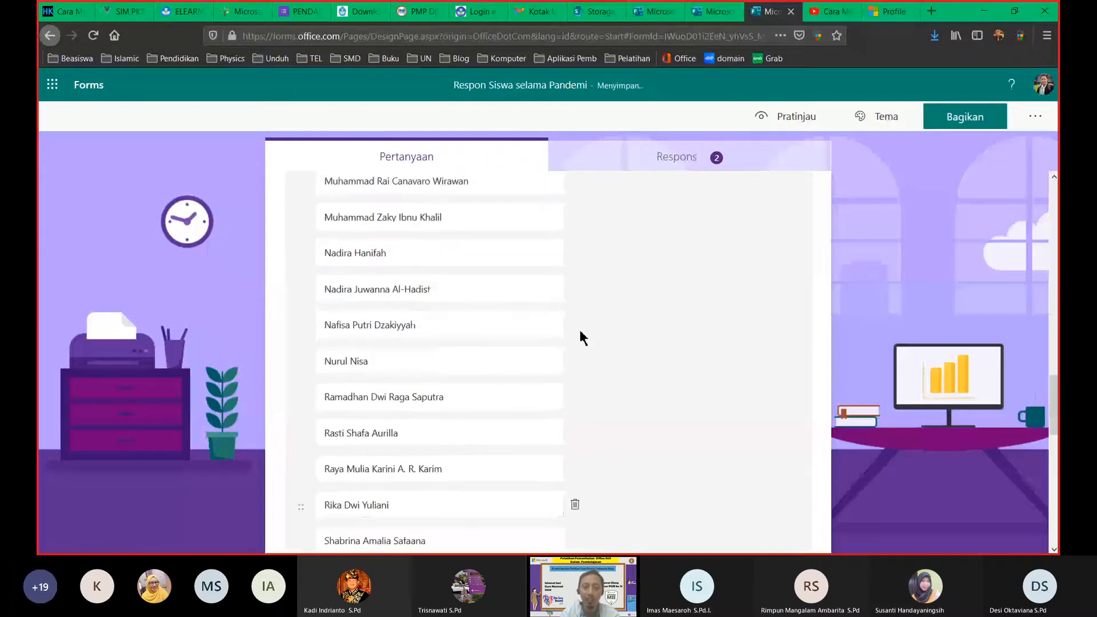
{"action": "scroll", "coordinate": [580, 336], "scroll_direction": "up", "scroll_amount": 10}
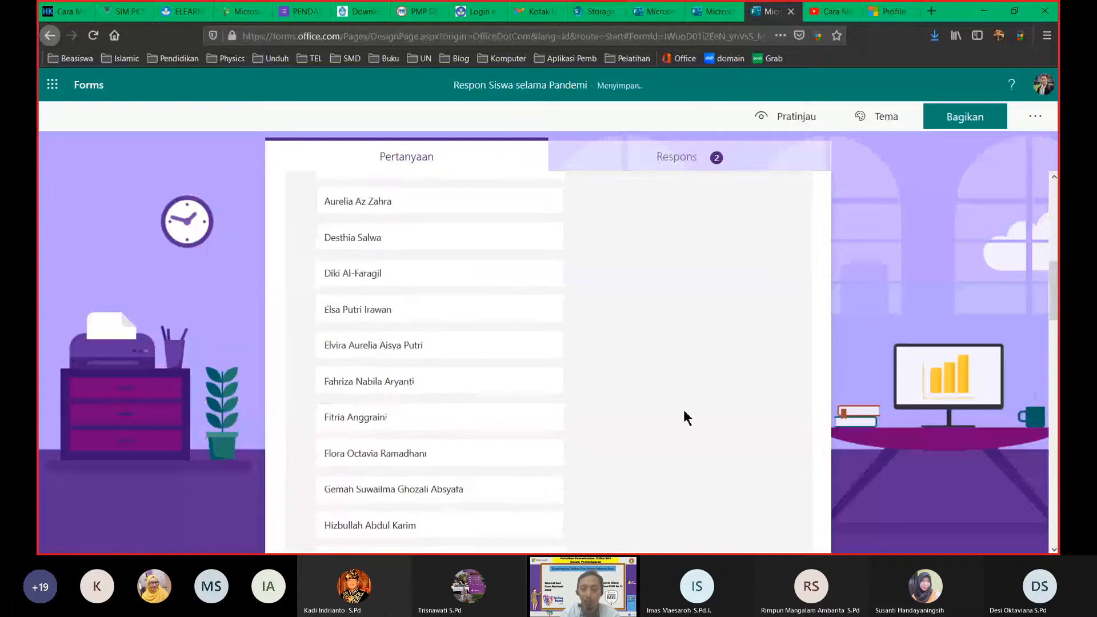
{"action": "scroll", "coordinate": [444, 316], "scroll_direction": "down", "scroll_amount": 15}
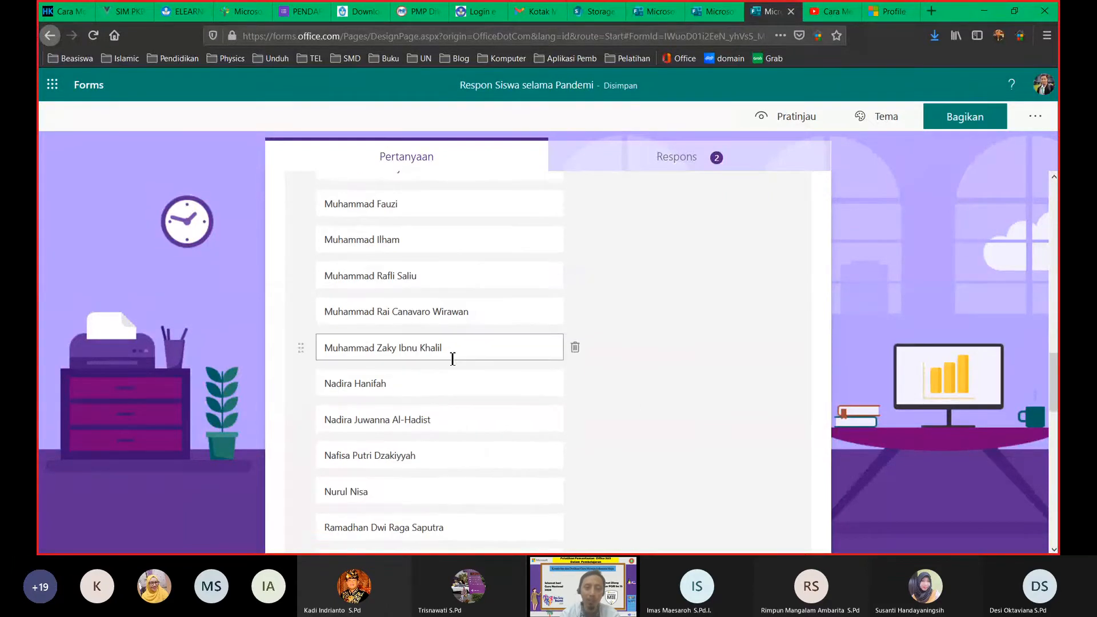
{"action": "scroll", "coordinate": [457, 393], "scroll_direction": "up", "scroll_amount": 10}
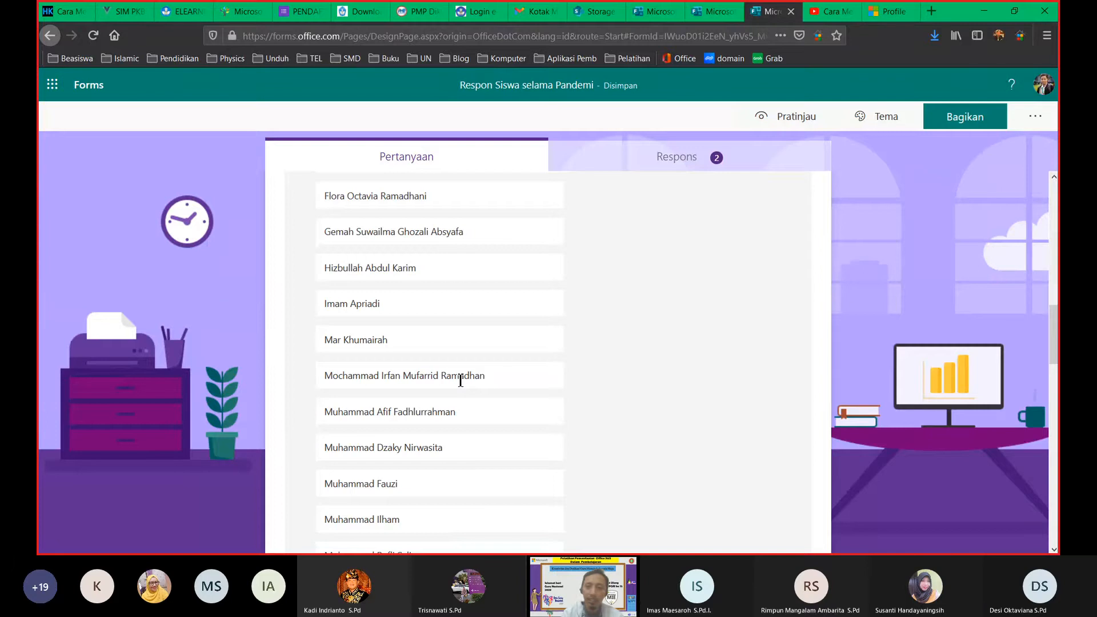
{"action": "left_click", "coordinate": [608, 160]}
{"action": "scroll", "coordinate": [379, 264], "scroll_direction": "down", "scroll_amount": 4}
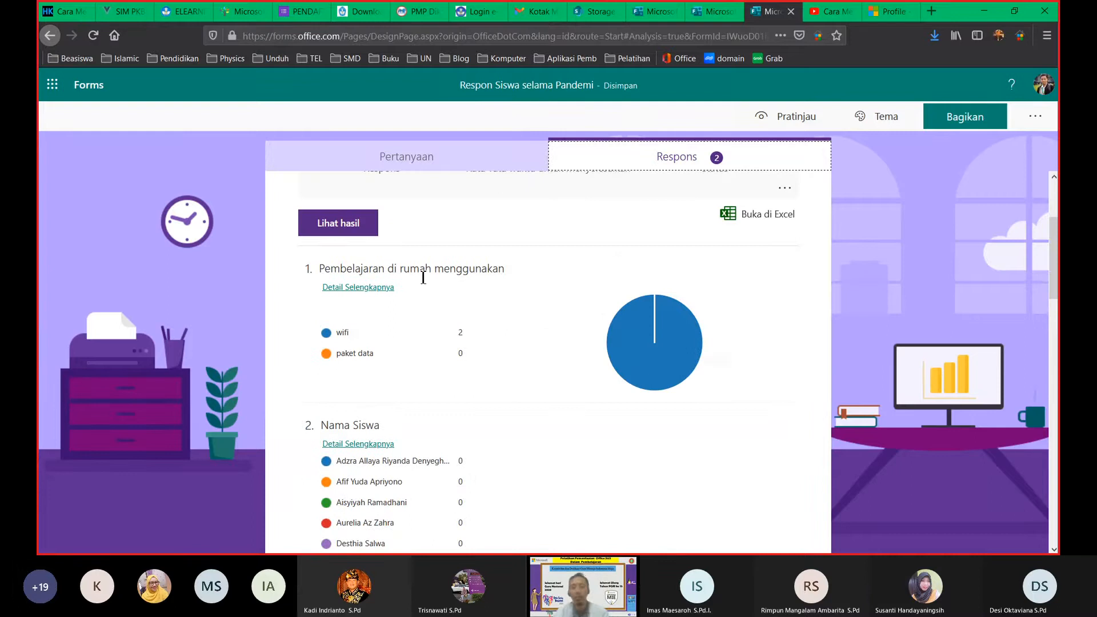
Step: Review the form's questions and response summary, then return to the Soal IPA Kelas IX quiz
{"action": "left_click", "coordinate": [478, 170]}
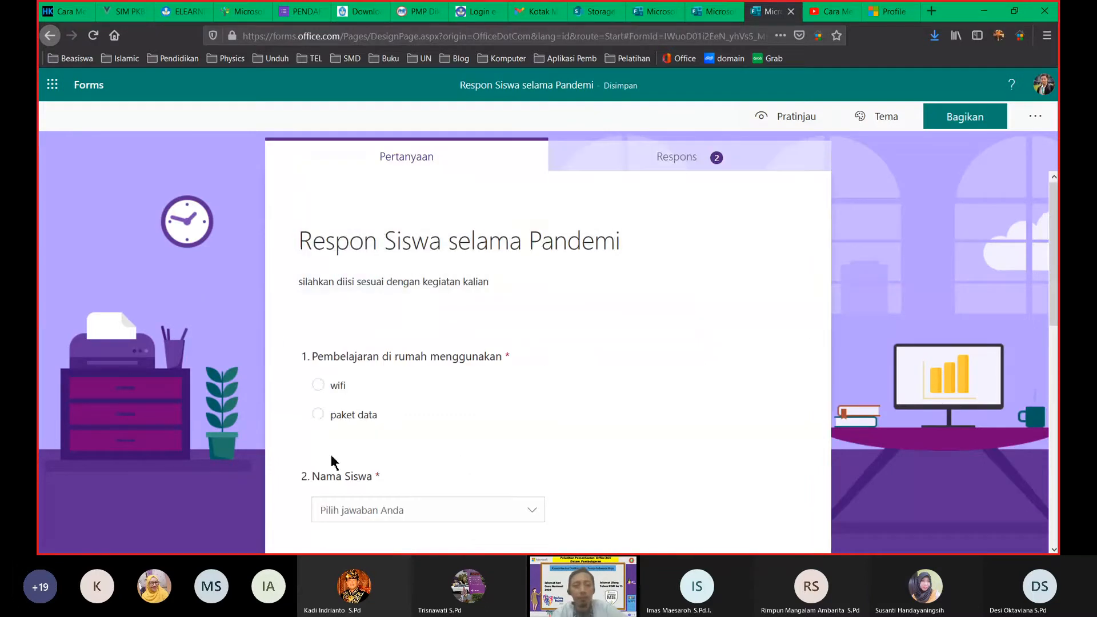
{"action": "scroll", "coordinate": [443, 522], "scroll_direction": "down", "scroll_amount": 3}
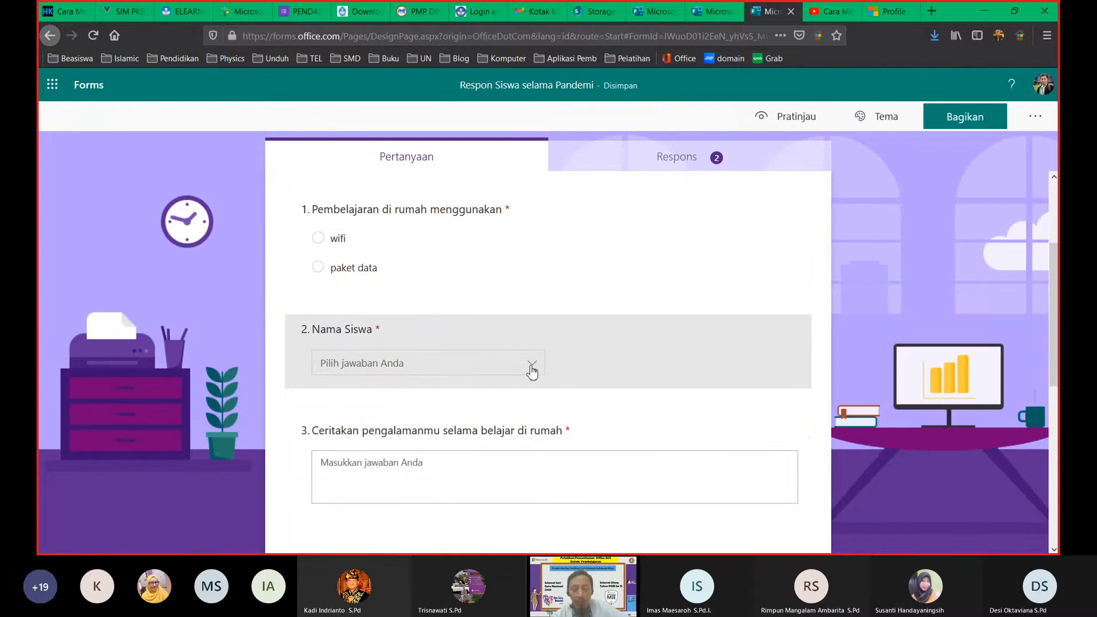
{"action": "left_click", "coordinate": [713, 163]}
{"action": "scroll", "coordinate": [497, 393], "scroll_direction": "down", "scroll_amount": 5}
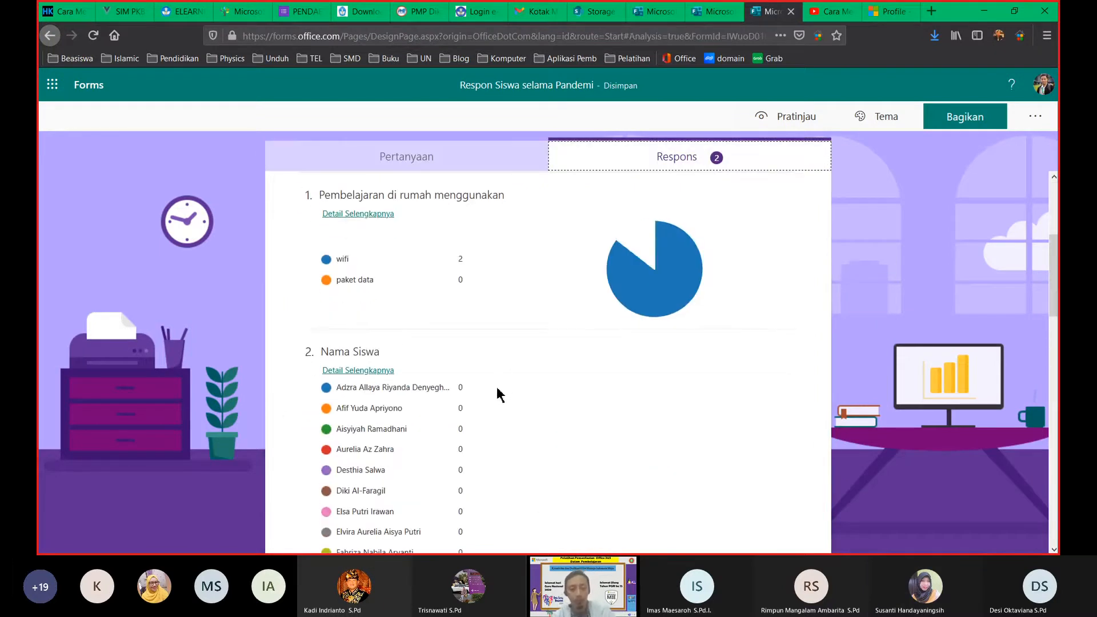
{"action": "scroll", "coordinate": [499, 393], "scroll_direction": "down", "scroll_amount": 10}
{"action": "scroll", "coordinate": [503, 390], "scroll_direction": "up", "scroll_amount": 15}
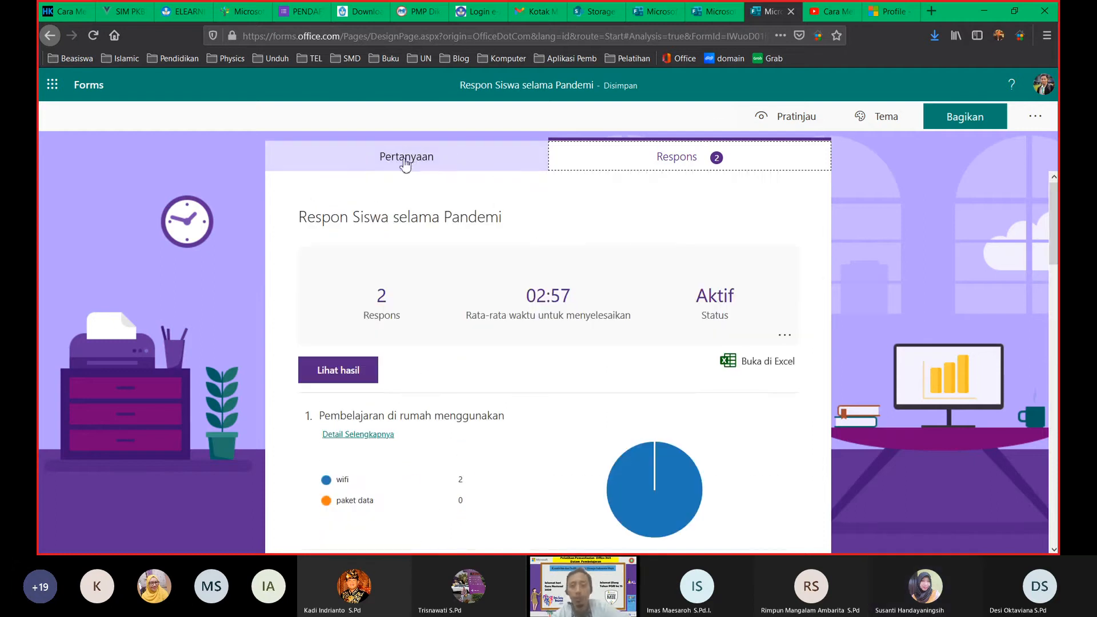
{"action": "left_click", "coordinate": [708, 12]}
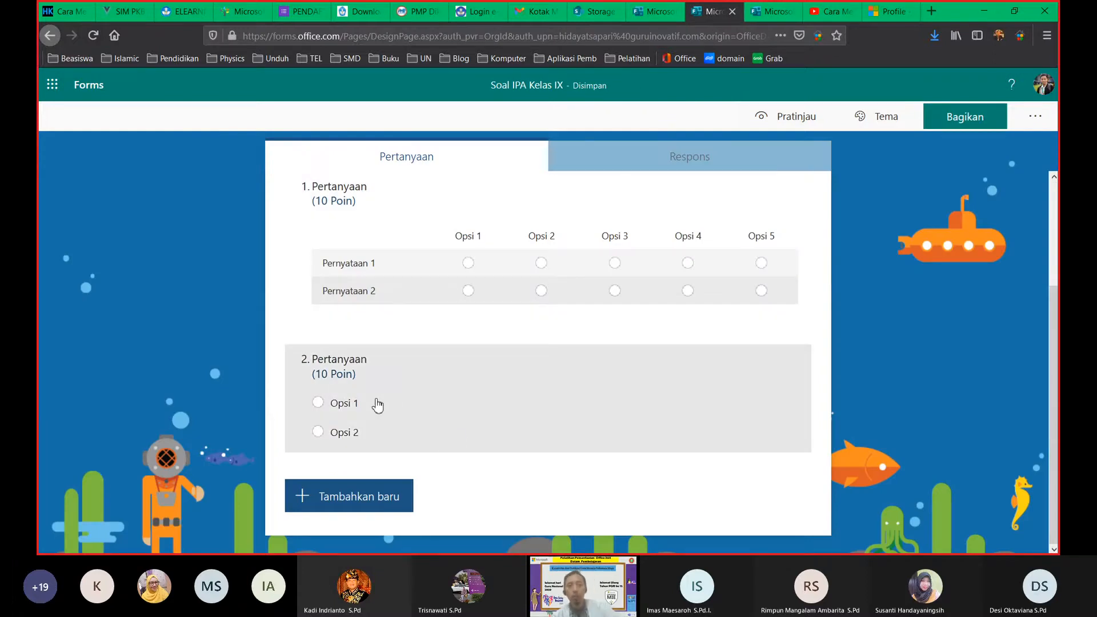
Step: Make question 2 a Matematika question with the equation 4² − 5
{"action": "left_click", "coordinate": [780, 424]}
{"action": "left_click", "coordinate": [792, 484]}
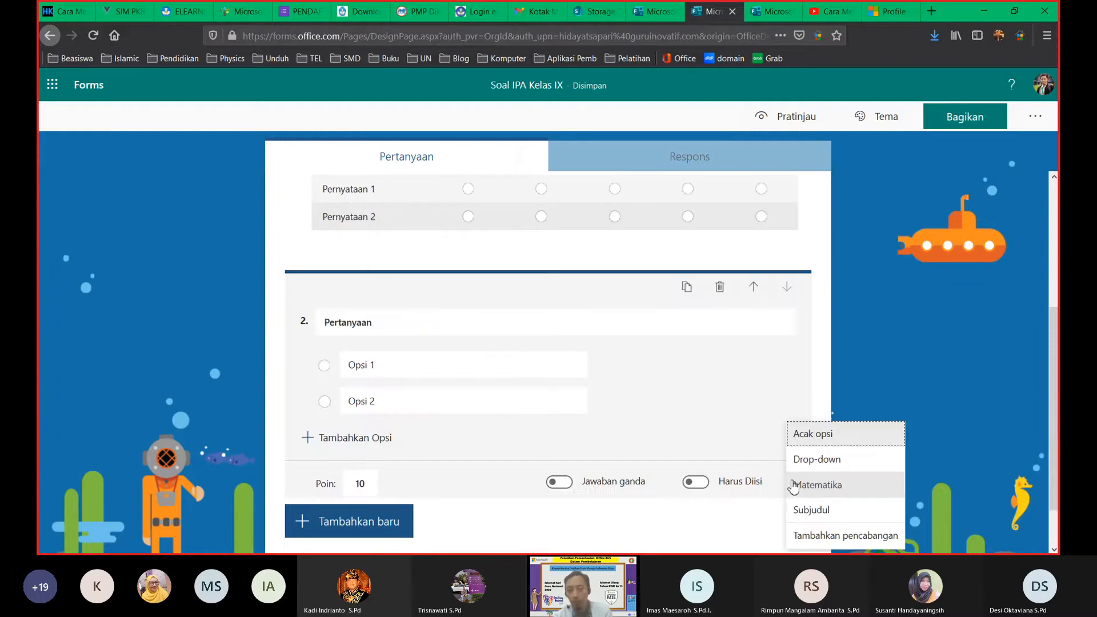
{"action": "left_click", "coordinate": [820, 487]}
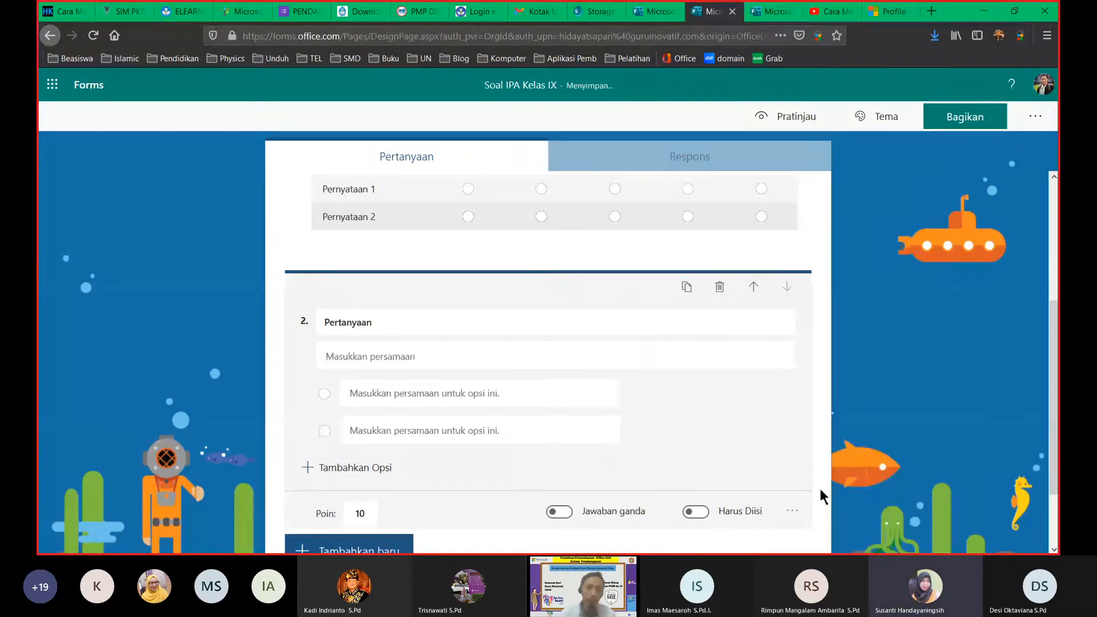
{"action": "left_click", "coordinate": [384, 361]}
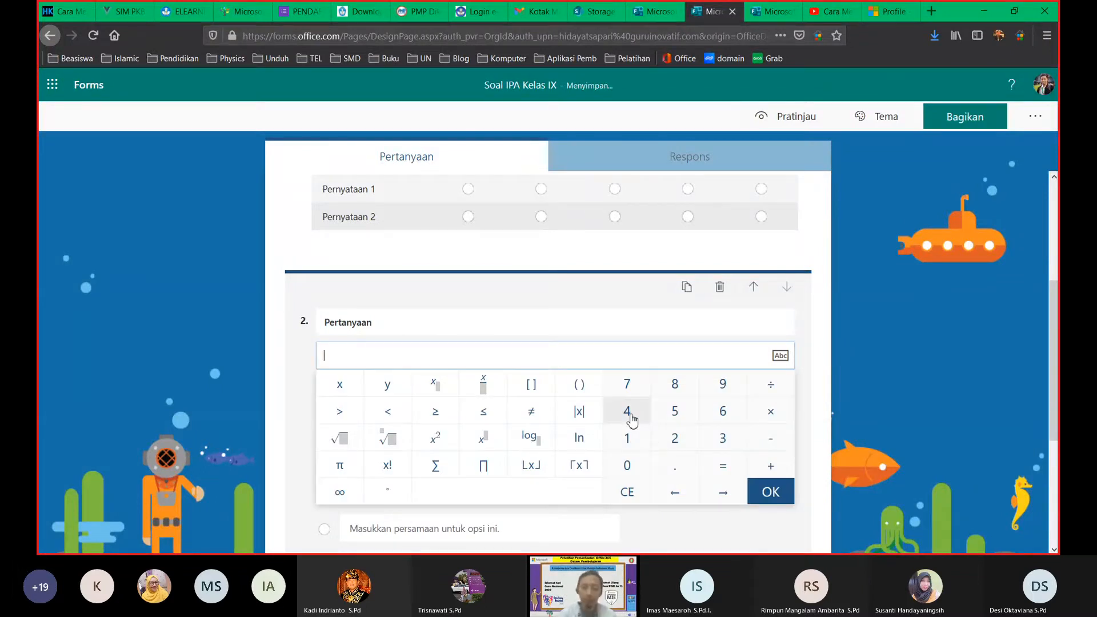
{"action": "left_click", "coordinate": [627, 412]}
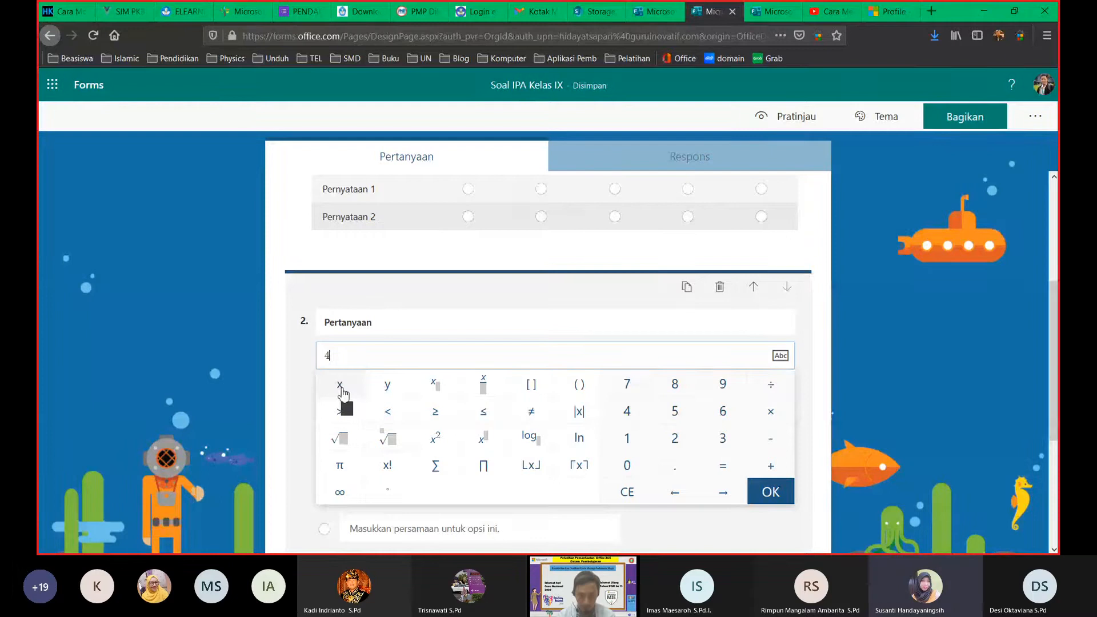
{"action": "left_click", "coordinate": [435, 438]}
{"action": "left_click", "coordinate": [769, 447]}
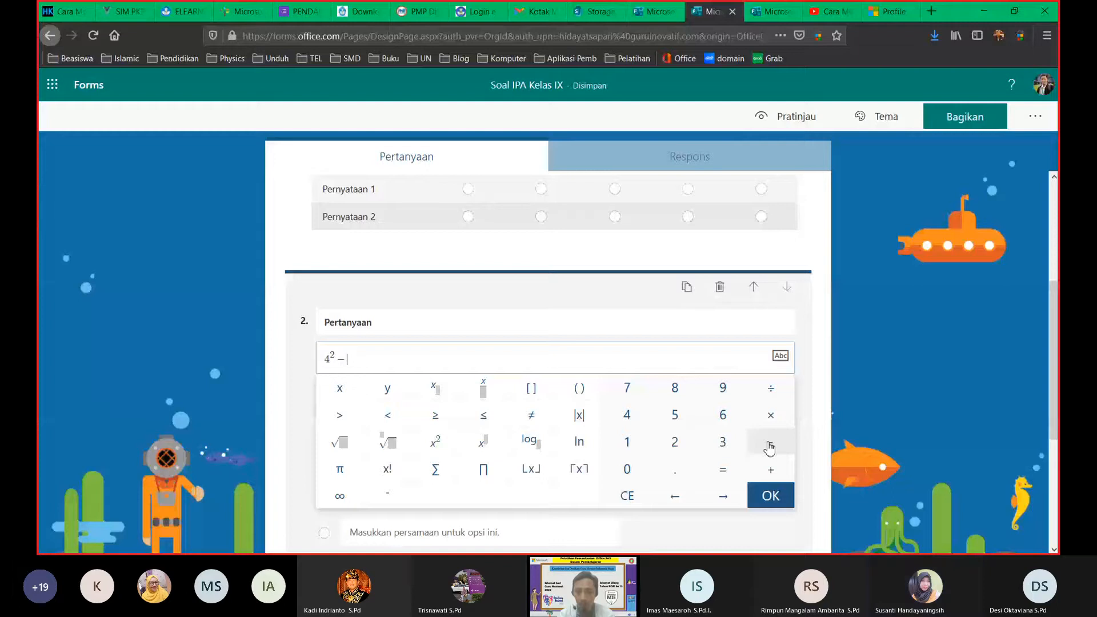
{"action": "type", "text": "5"}
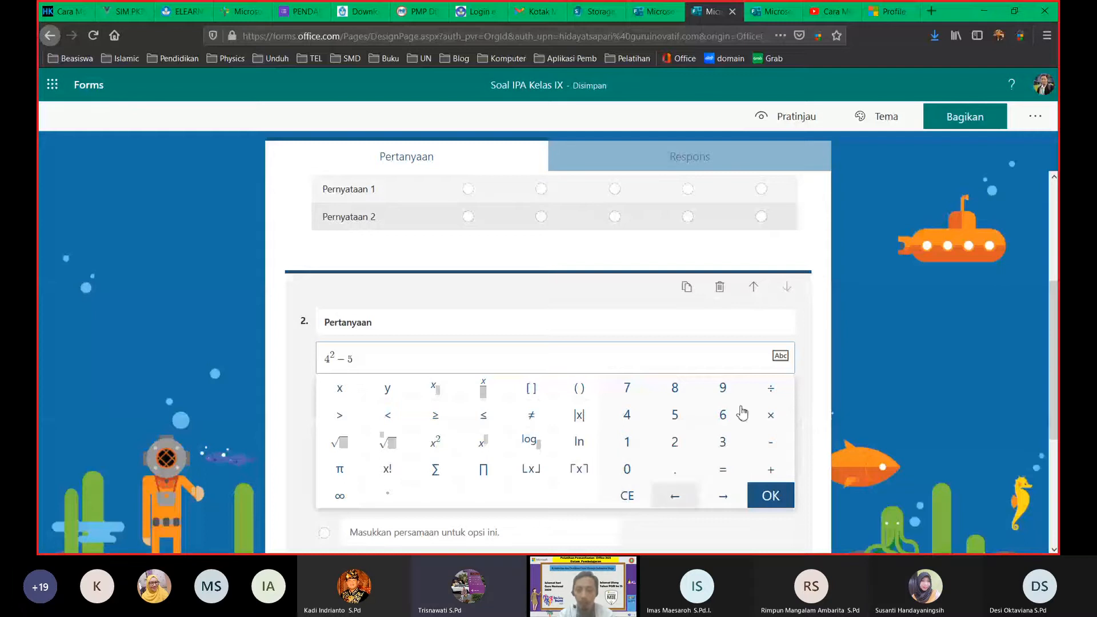
{"action": "left_click", "coordinate": [801, 326]}
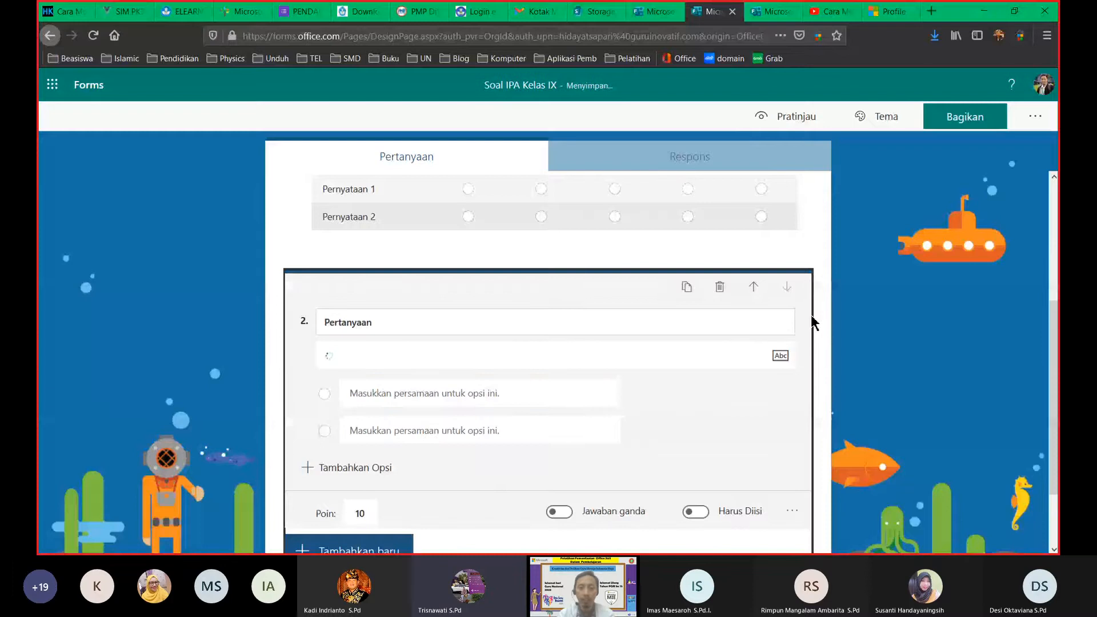
{"action": "scroll", "coordinate": [812, 324], "scroll_direction": "down", "scroll_amount": 3}
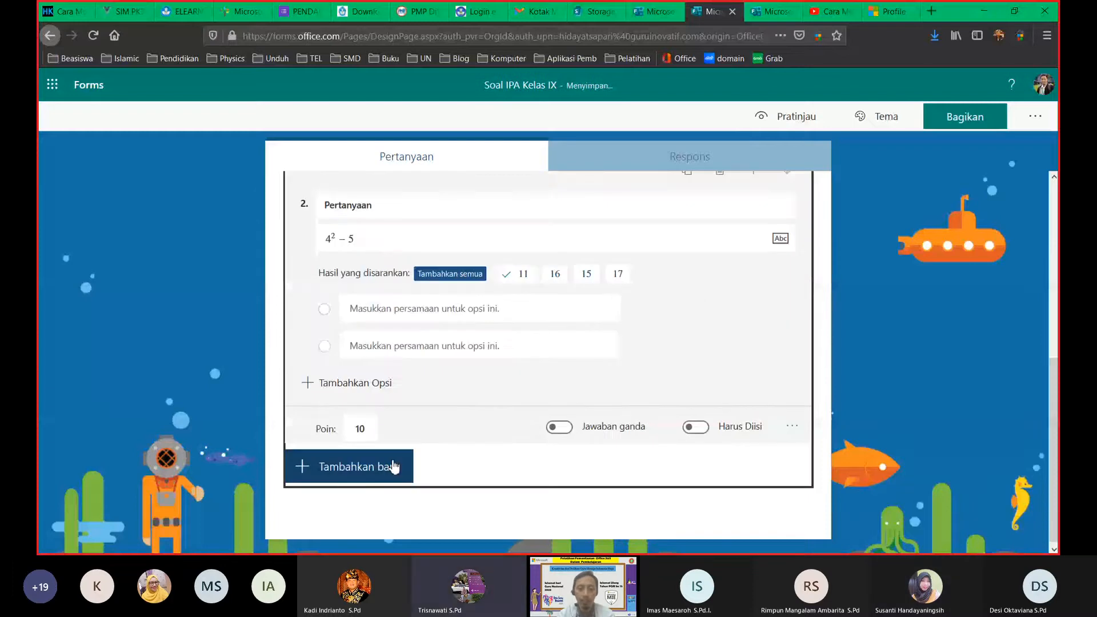
Step: Add a new choice question 3 and switch off its subtitle line
{"action": "left_click", "coordinate": [394, 466]}
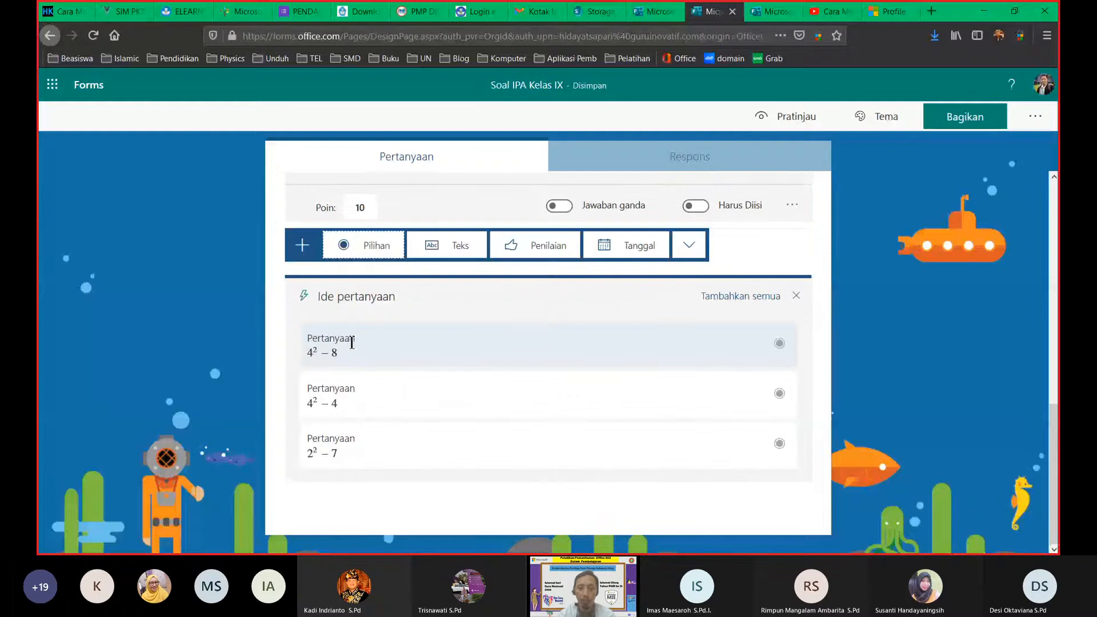
{"action": "left_click", "coordinate": [363, 245]}
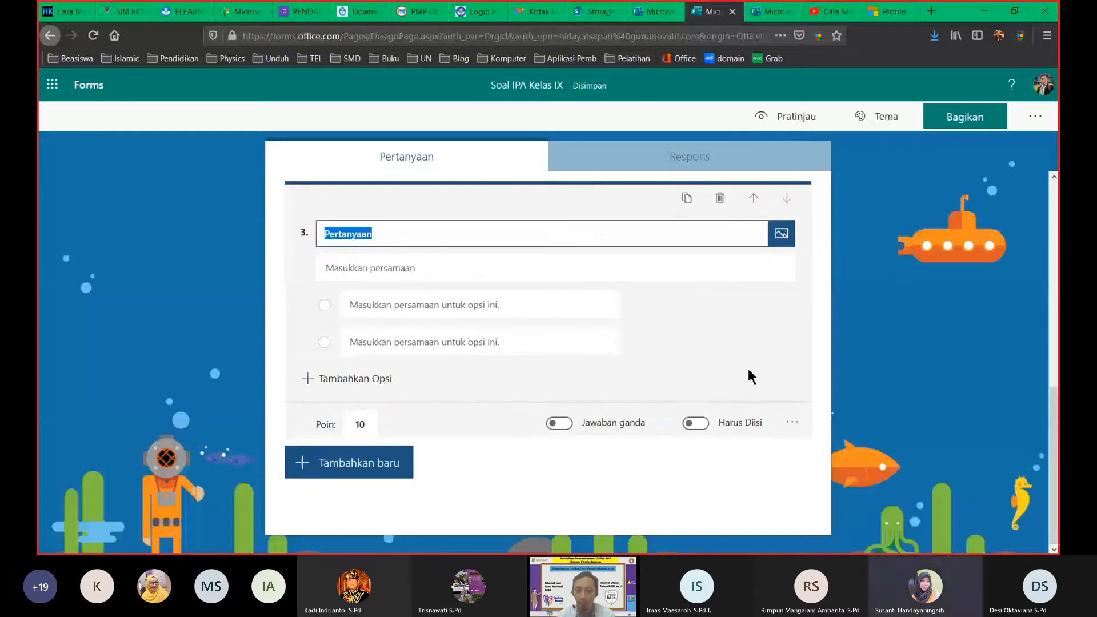
{"action": "left_click", "coordinate": [792, 424]}
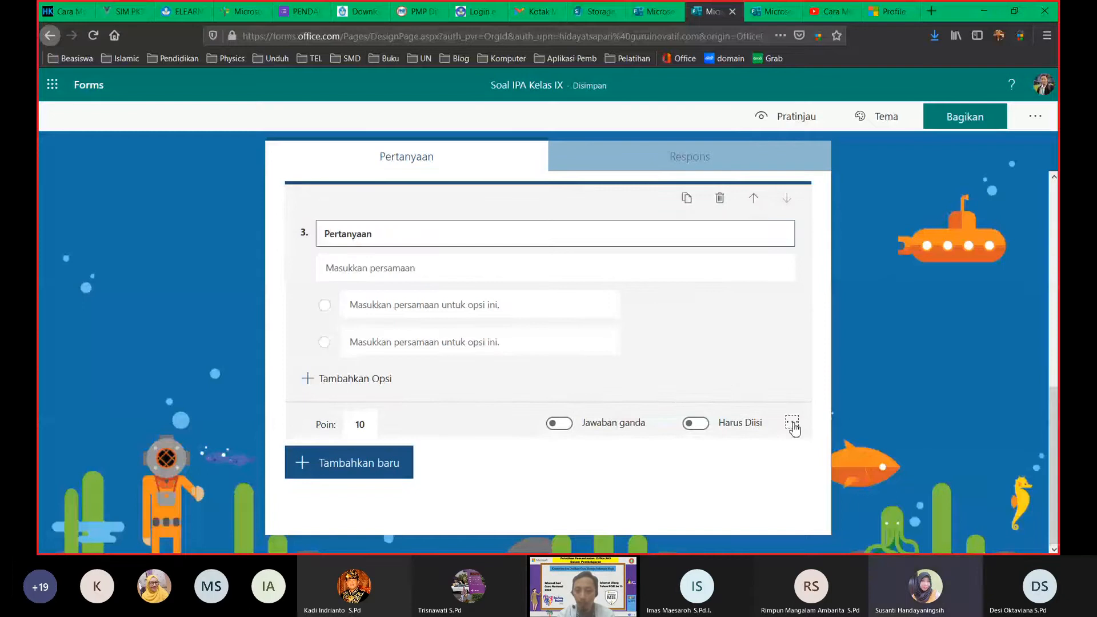
{"action": "left_click", "coordinate": [792, 424]}
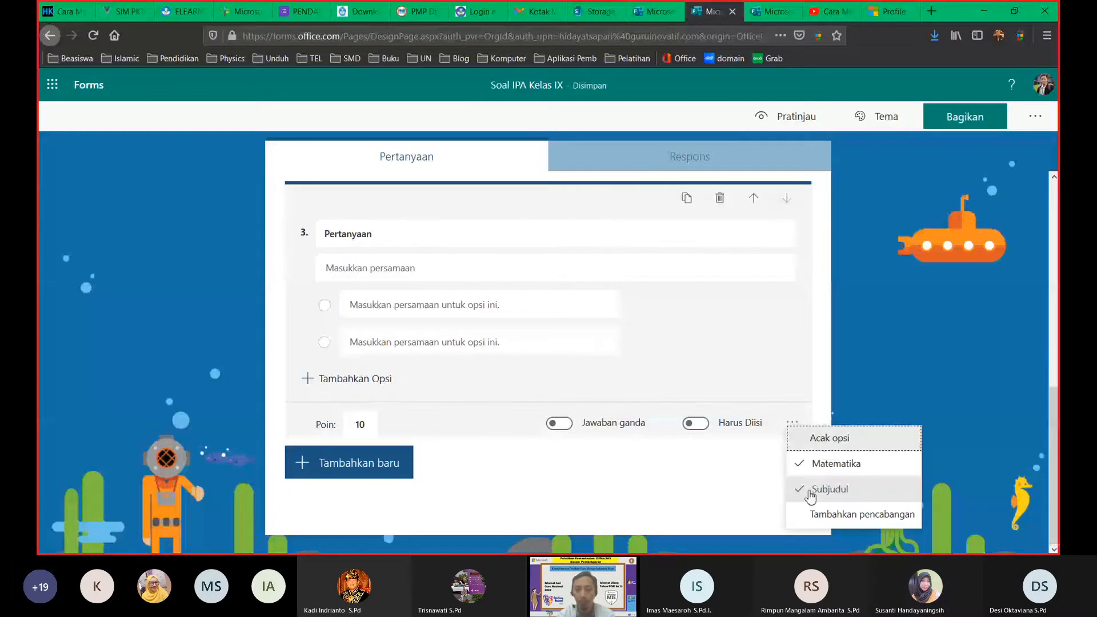
{"action": "left_click", "coordinate": [810, 490]}
Step: Restore question 3's equation subtitle and select its placeholder title text
{"action": "left_click", "coordinate": [792, 422]}
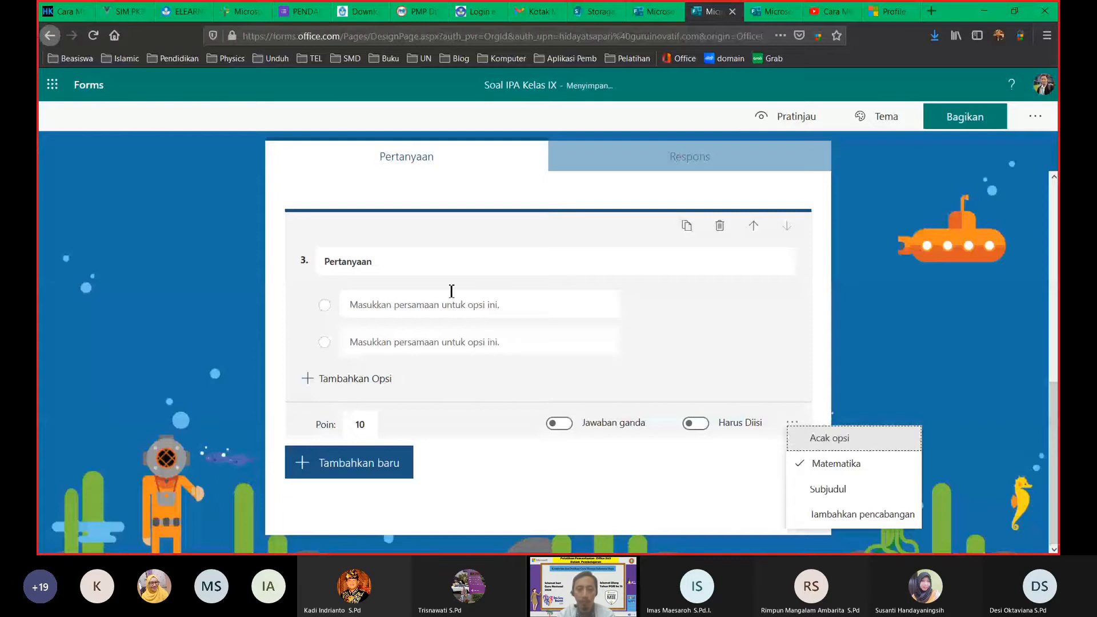
{"action": "left_click", "coordinate": [410, 268]}
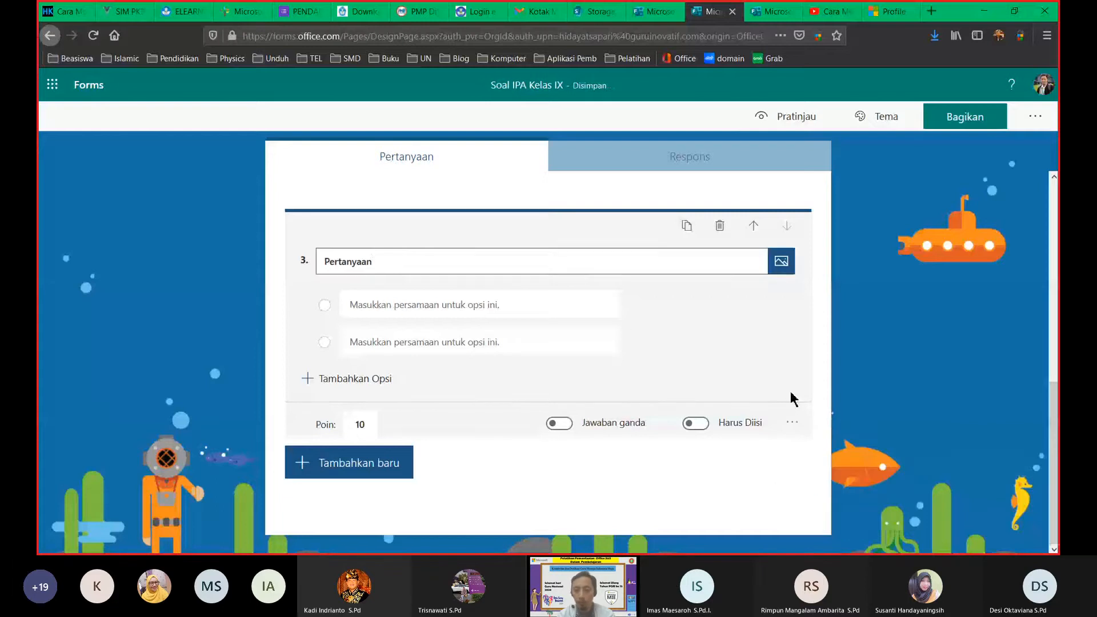
{"action": "left_click", "coordinate": [793, 423]}
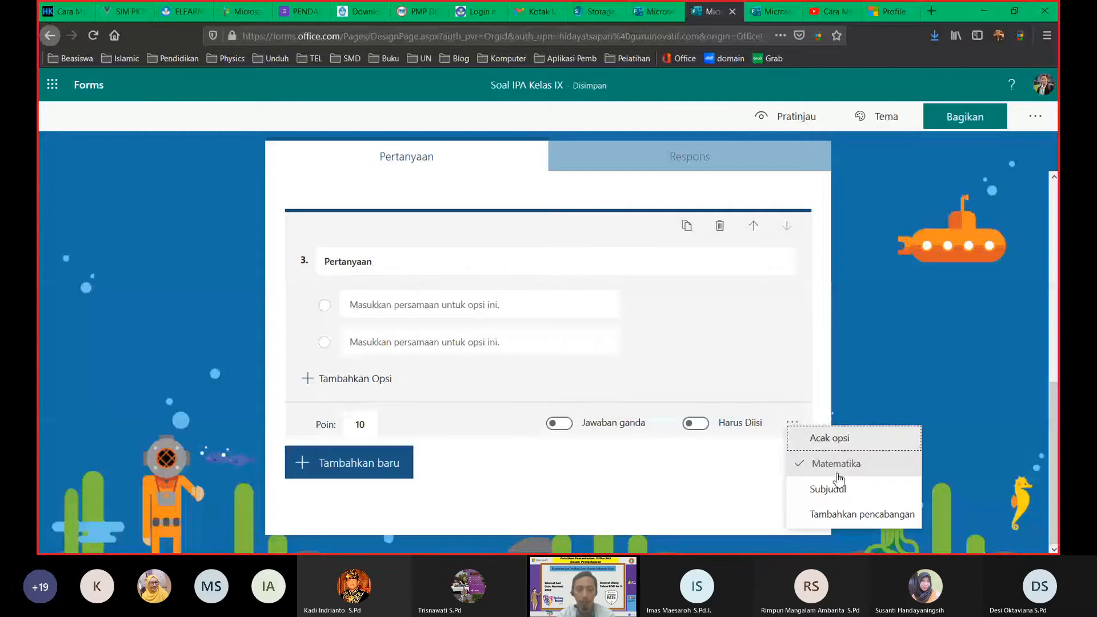
{"action": "left_click", "coordinate": [835, 487]}
{"action": "left_click", "coordinate": [392, 265]}
{"action": "double_click", "coordinate": [397, 265]}
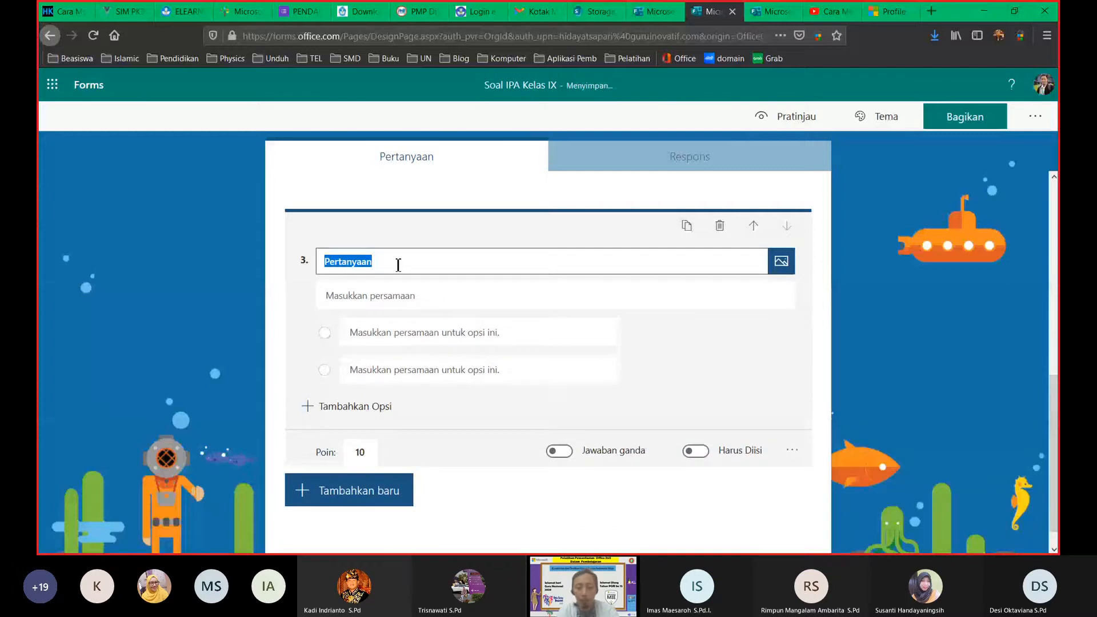
Step: Retitle question 3 'Hasil dari persamaan berikut adalah...' and open its equation editor
{"action": "key", "text": "BackSpace"}
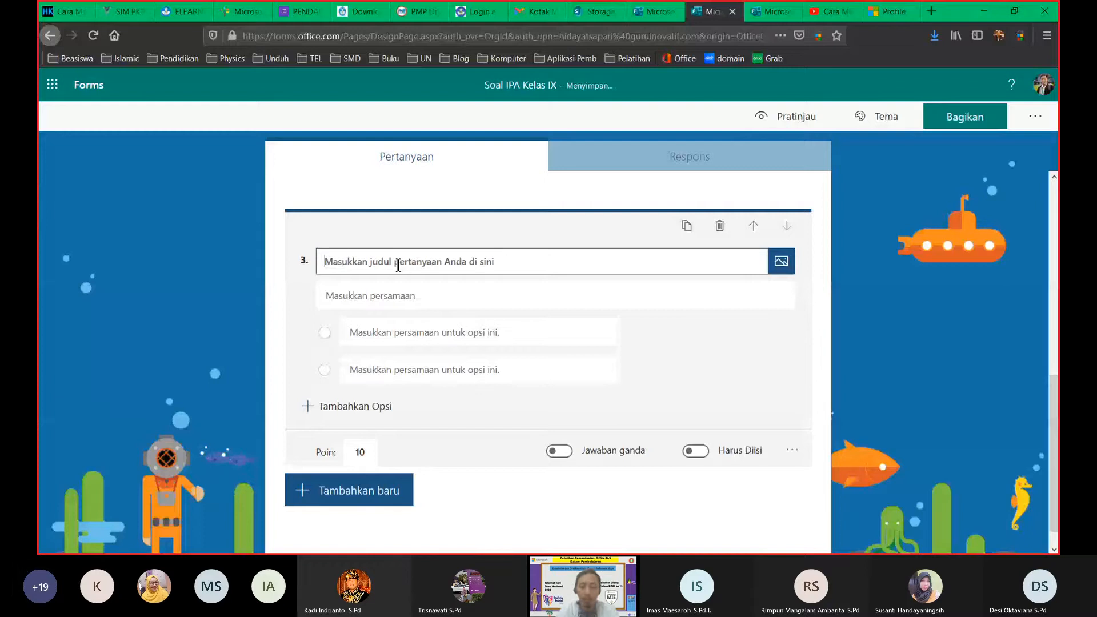
{"action": "type", "text": "Hasil"}
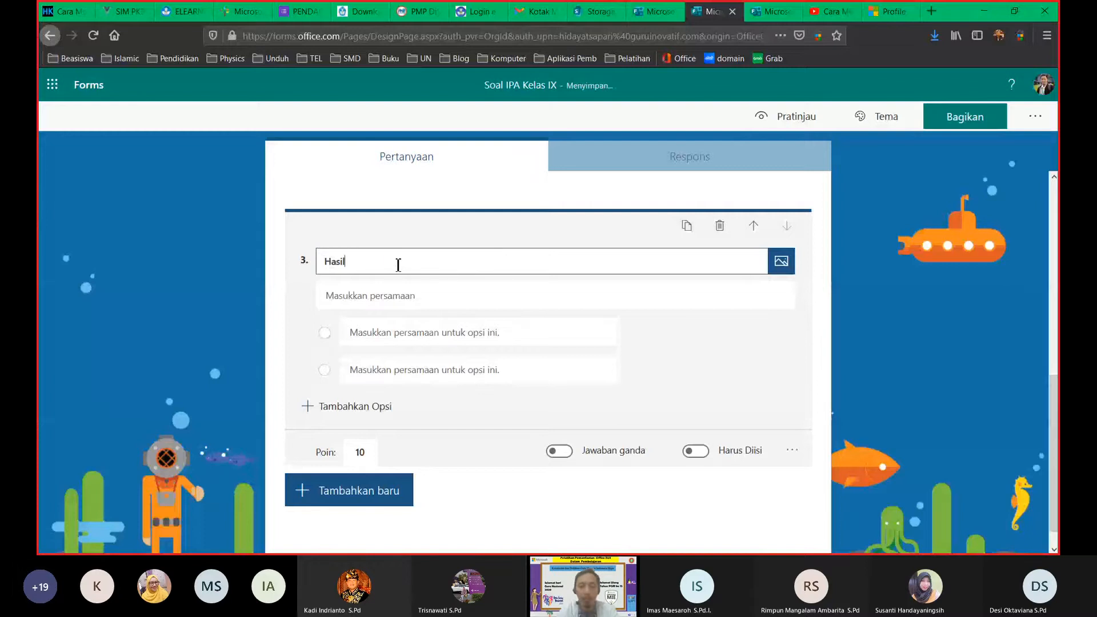
{"action": "type", "text": " dari "}
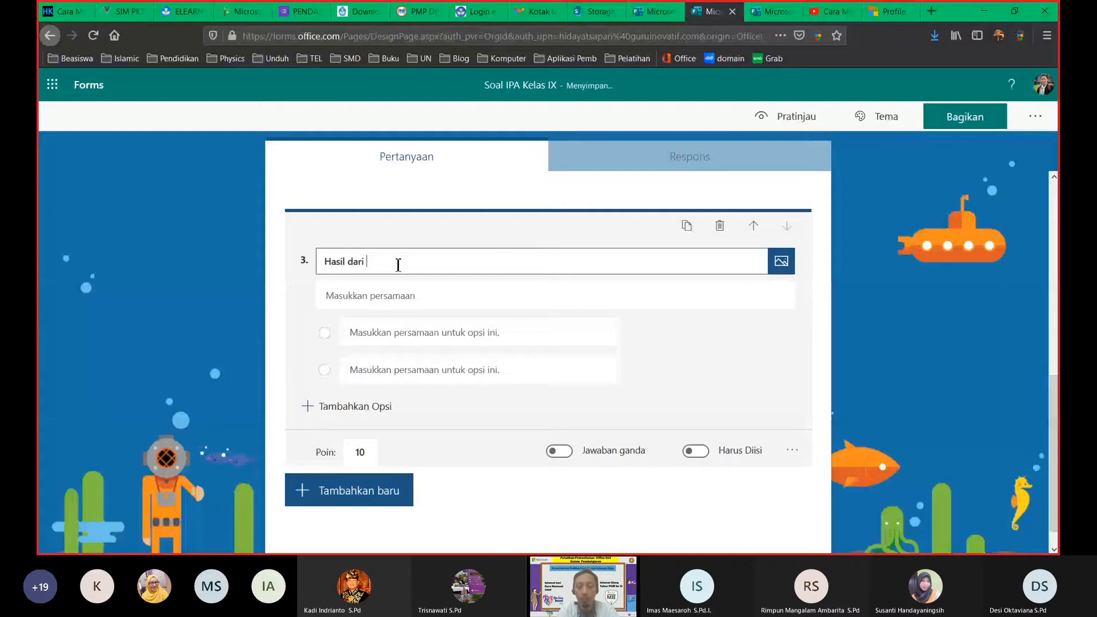
{"action": "type", "text": "persamaan berikut adalah"}
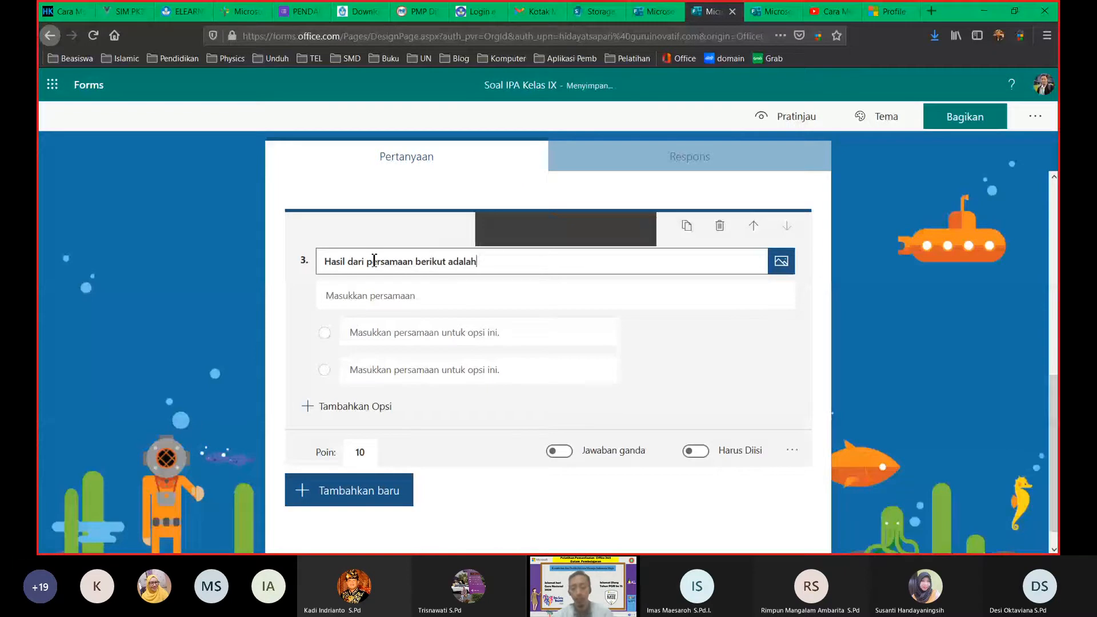
{"action": "type", "text": "..."}
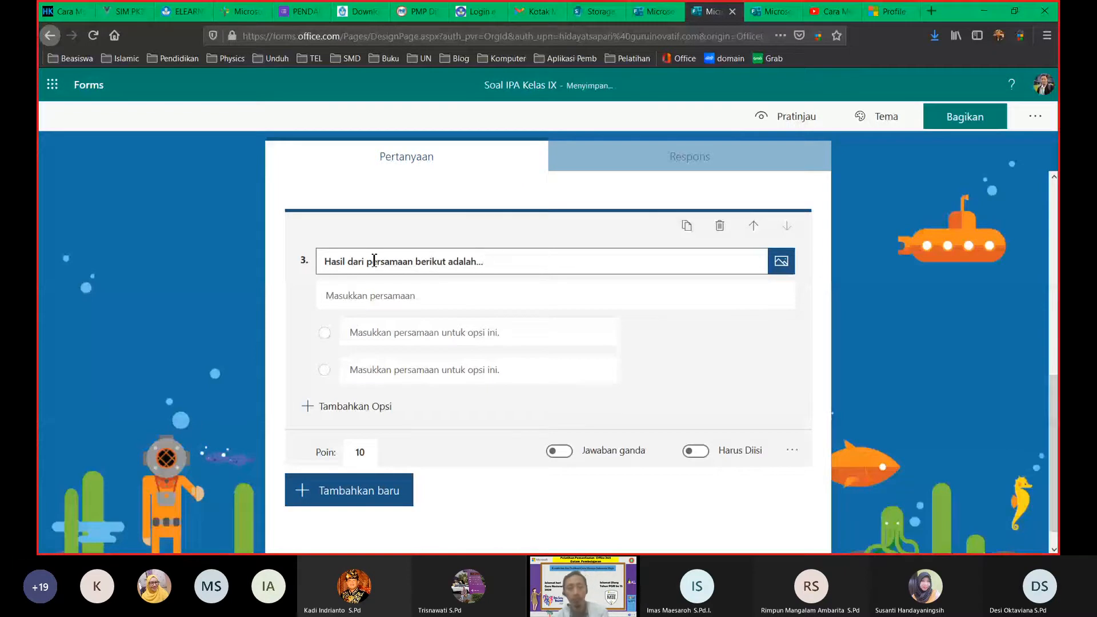
{"action": "left_click", "coordinate": [439, 295]}
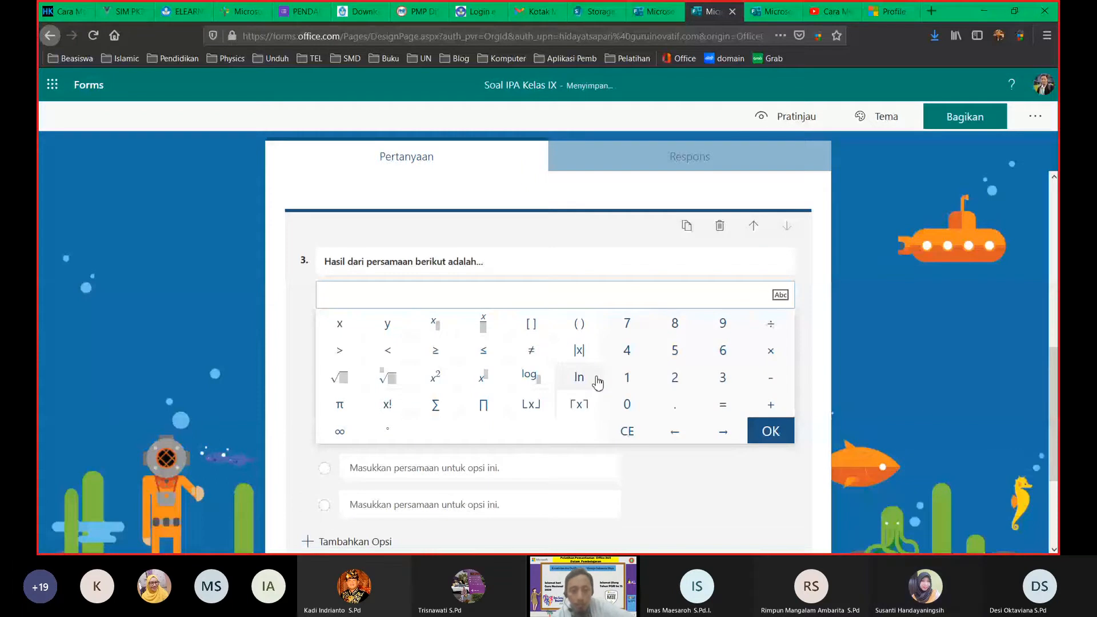
Step: Enter the equation 2x + 5² = 6 for question 3 and commit it
{"action": "type", "text": "2"}
{"action": "left_click", "coordinate": [348, 329]}
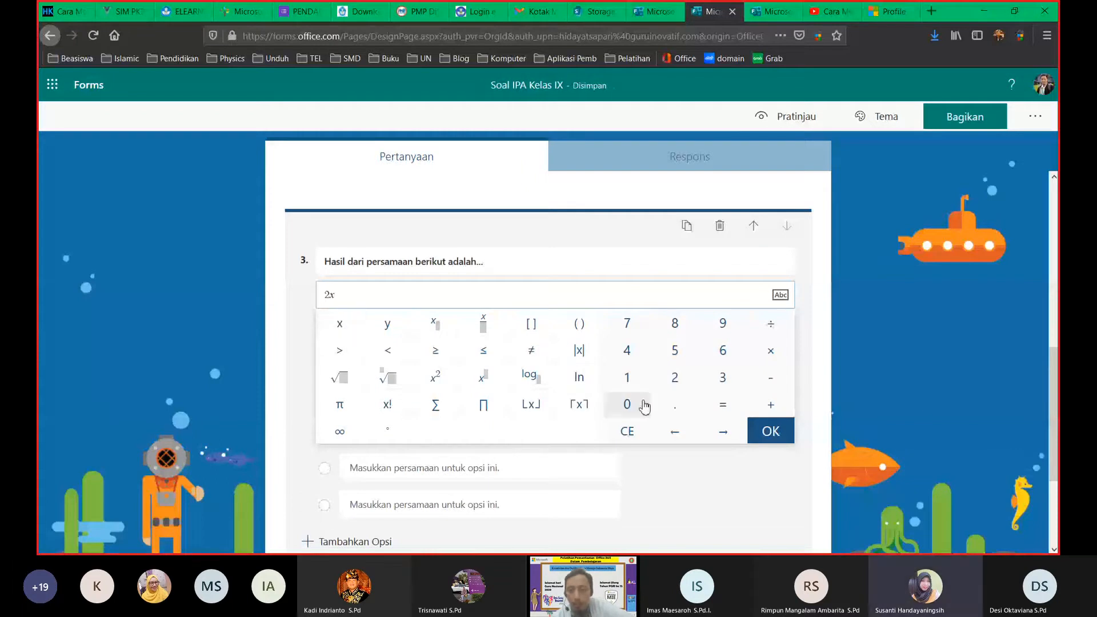
{"action": "left_click", "coordinate": [770, 403]}
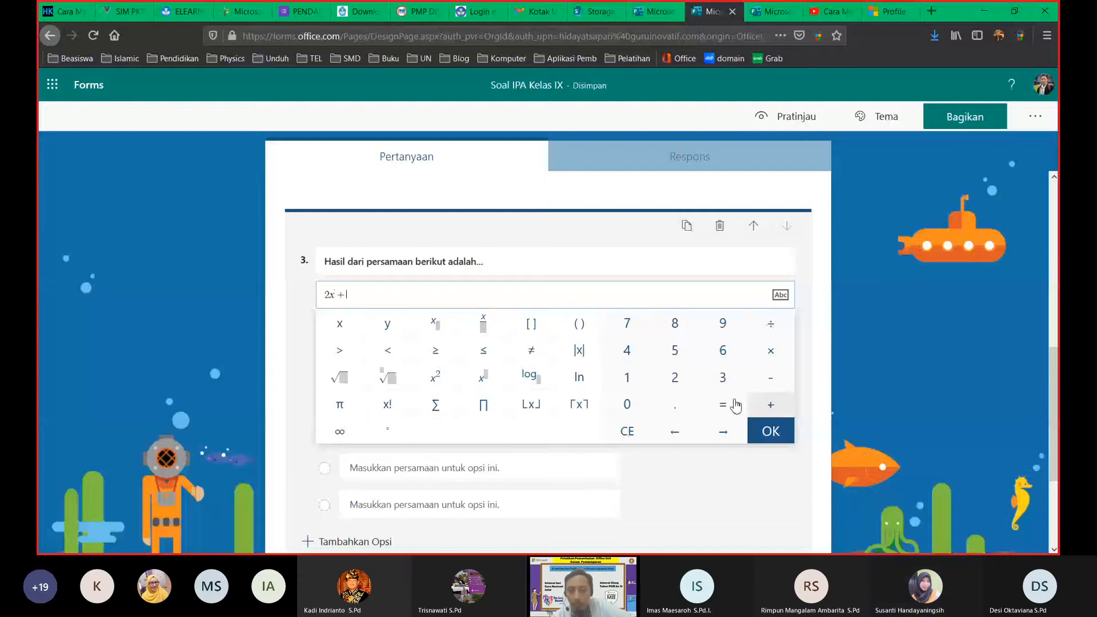
{"action": "left_click", "coordinate": [675, 353]}
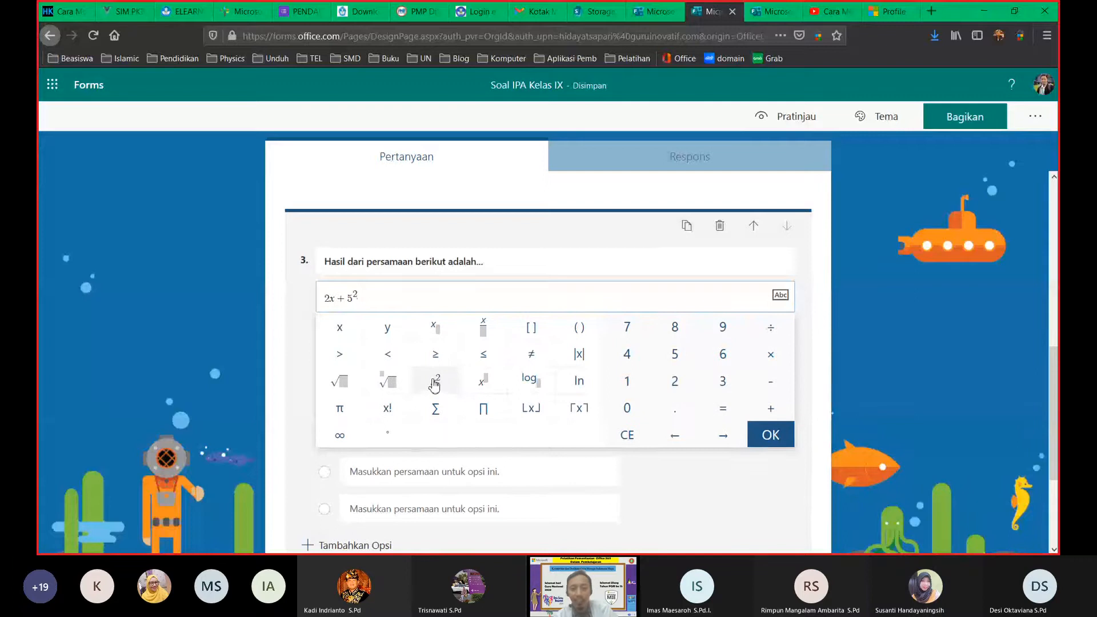
{"action": "left_click", "coordinate": [723, 414]}
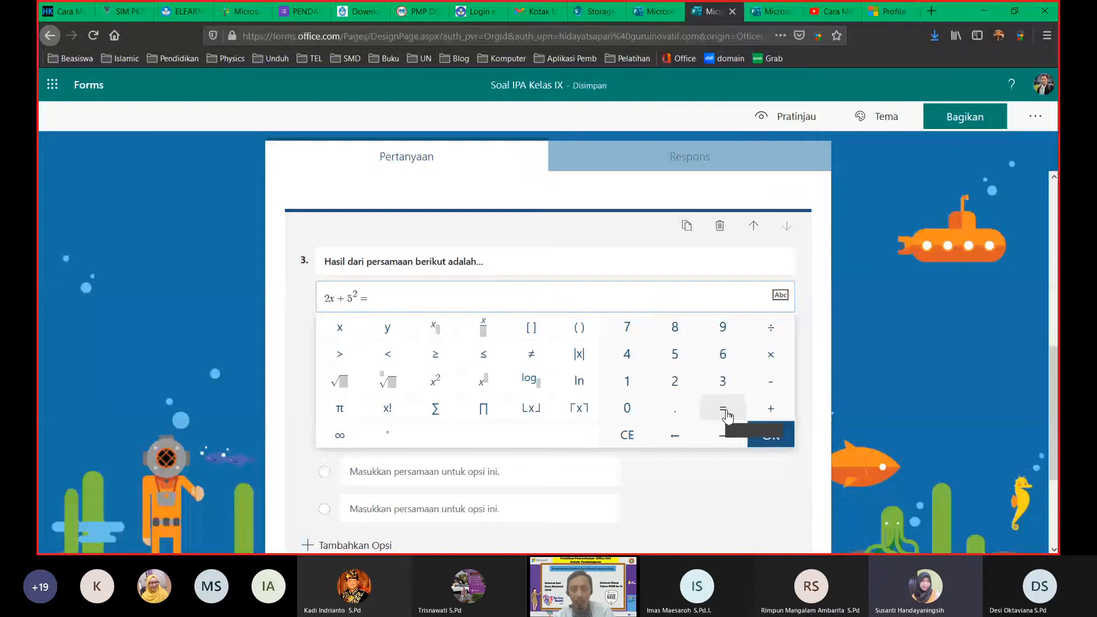
{"action": "left_click", "coordinate": [722, 354]}
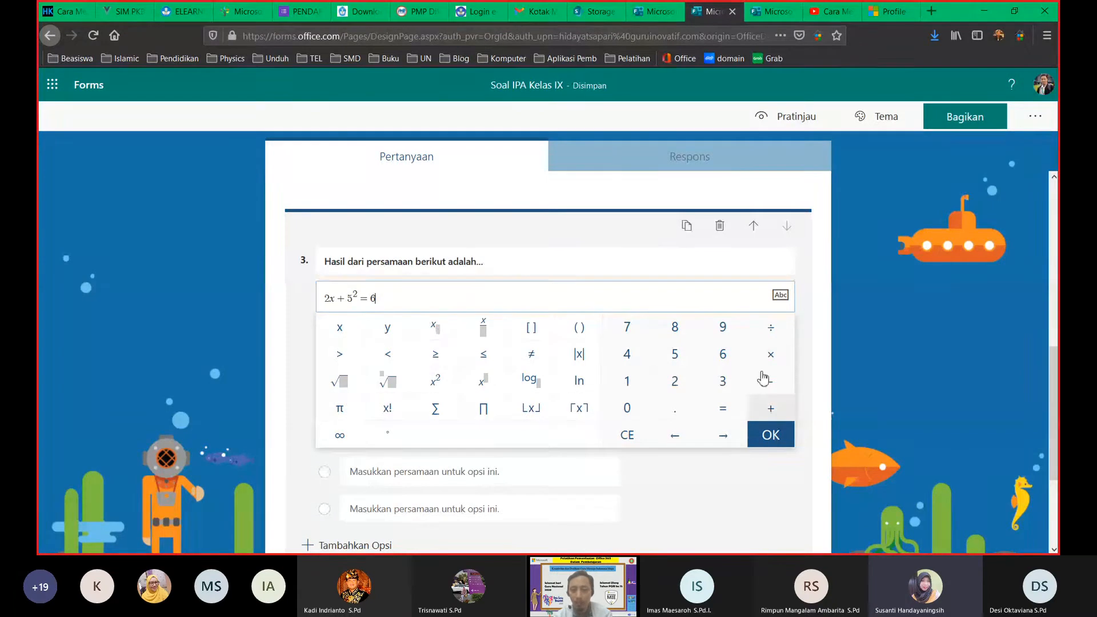
{"action": "left_click", "coordinate": [677, 437]}
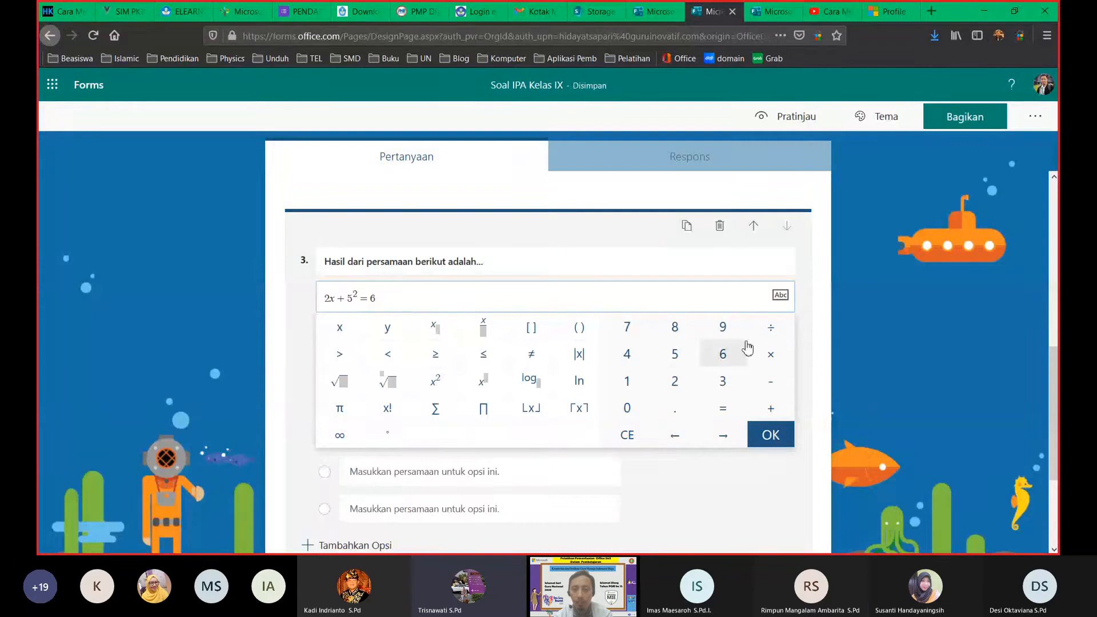
{"action": "left_click", "coordinate": [817, 293]}
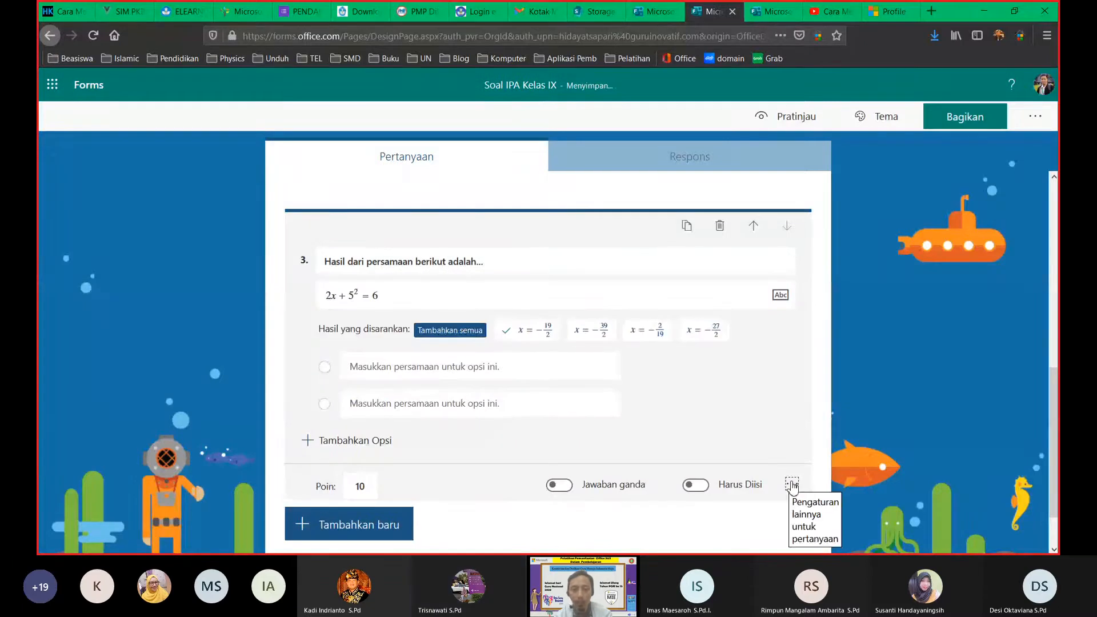
Step: Change question 3's equation to 2x + 5x² = 6 by inserting x after the 5
{"action": "left_click", "coordinate": [791, 485]}
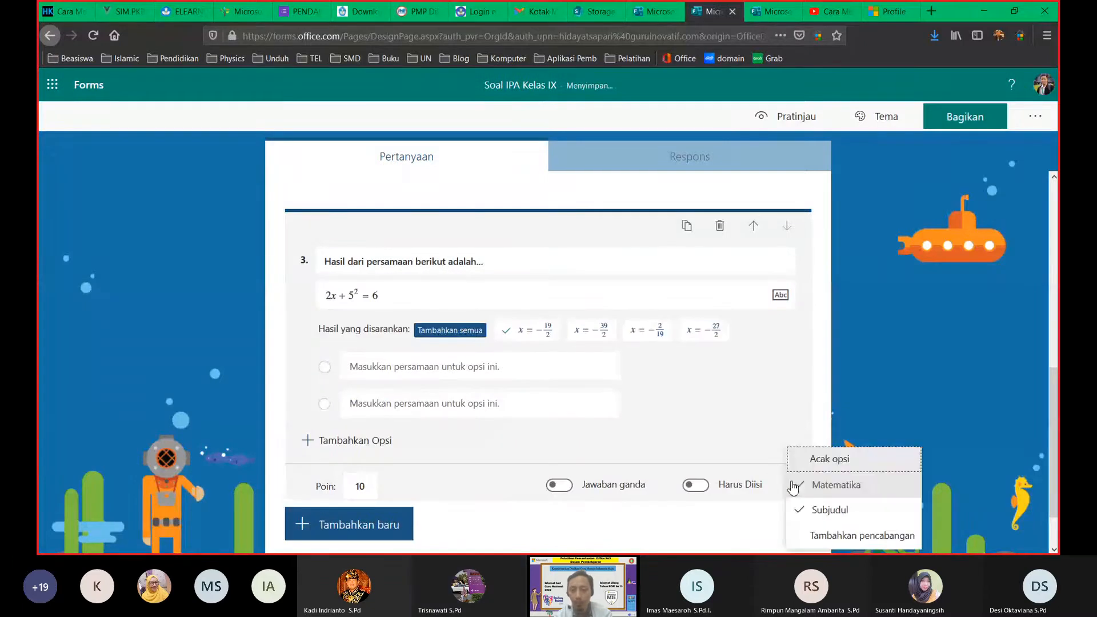
{"action": "left_click", "coordinate": [411, 308]}
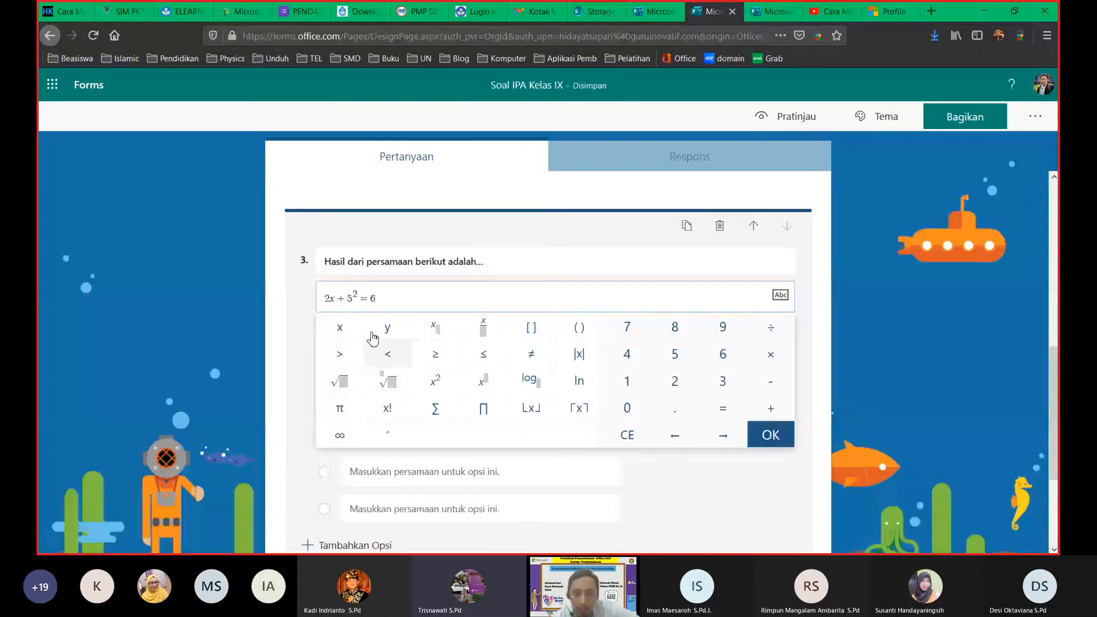
{"action": "left_click", "coordinate": [352, 296]}
{"action": "type", "text": "x"}
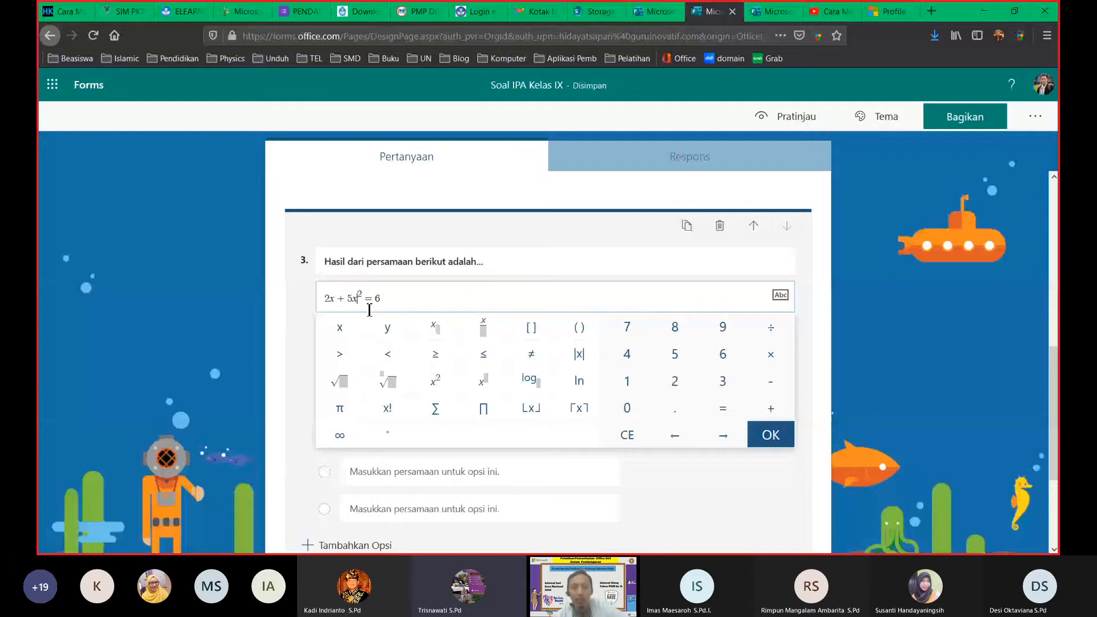
{"action": "left_click", "coordinate": [402, 300]}
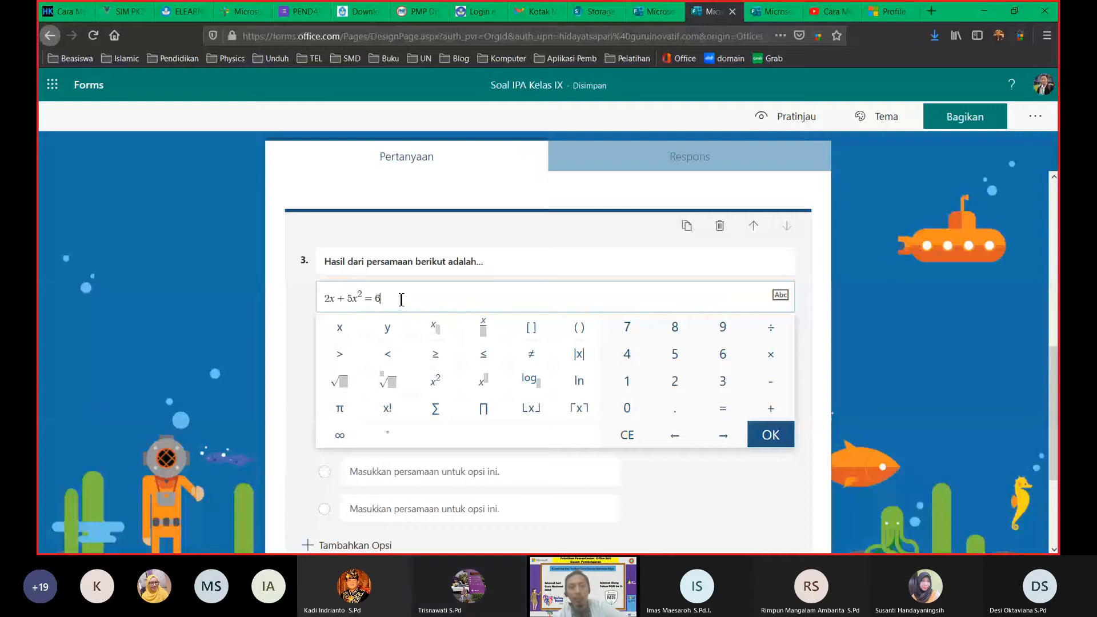
{"action": "left_click", "coordinate": [812, 295]}
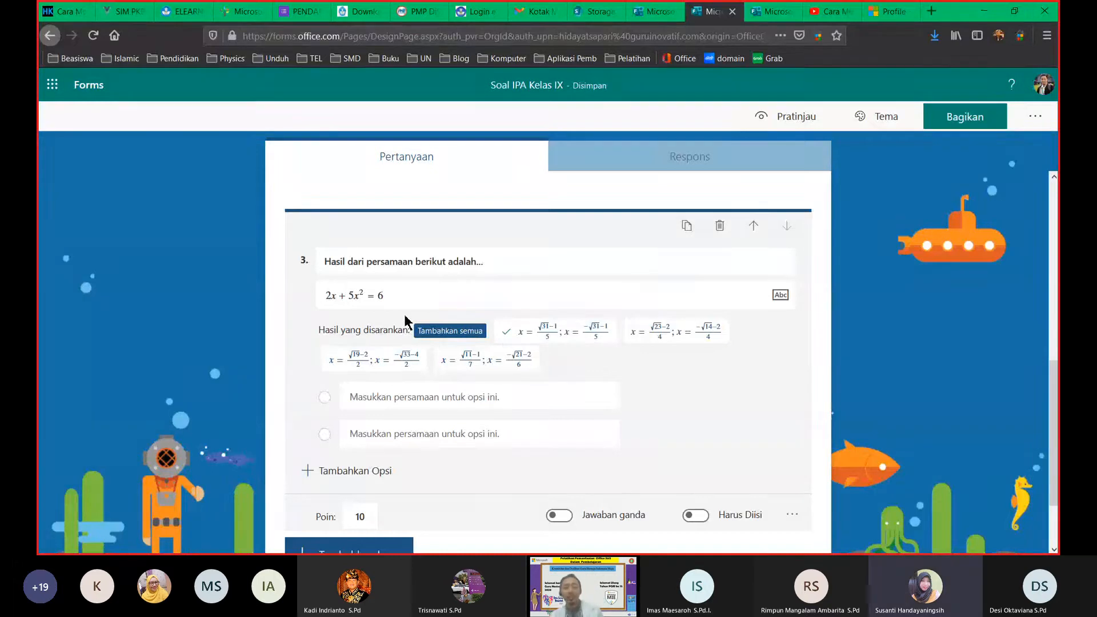
Step: Add four suggested root pairs as options, marking x = (√31−1)/5; x = (−√31−1)/5 correct
{"action": "left_click", "coordinate": [556, 334]}
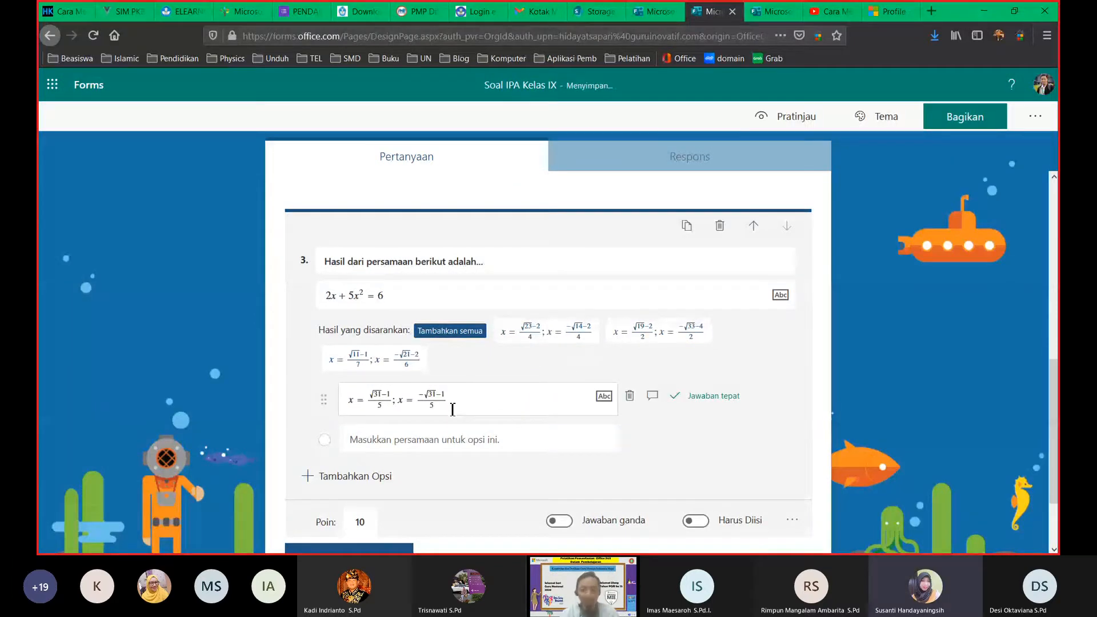
{"action": "left_click", "coordinate": [575, 337]}
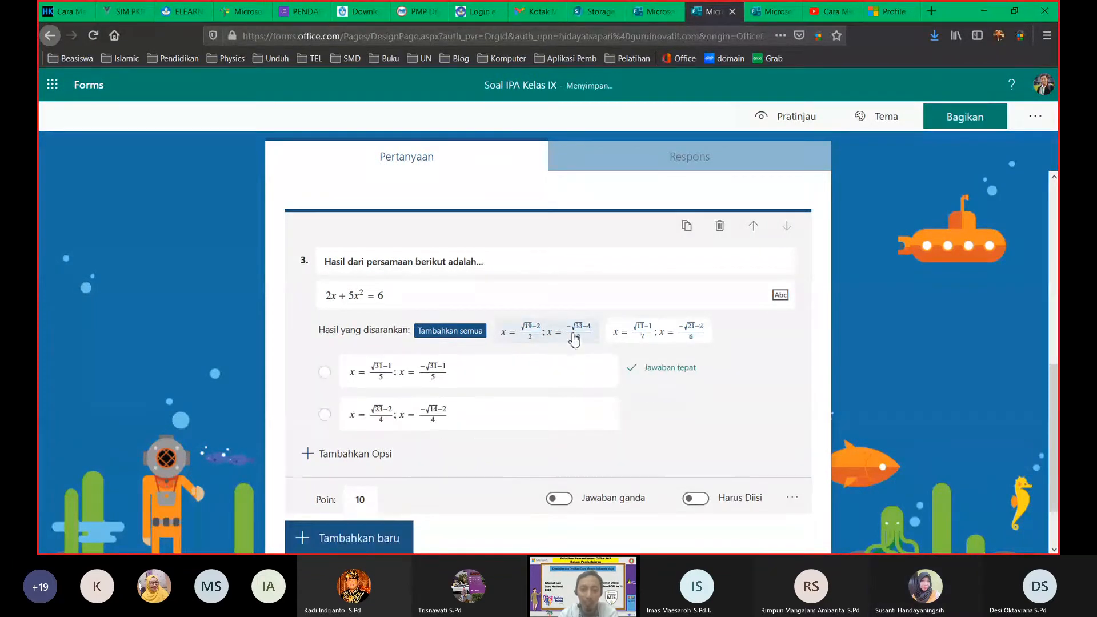
{"action": "left_click", "coordinate": [642, 337]}
{"action": "left_click", "coordinate": [449, 340]}
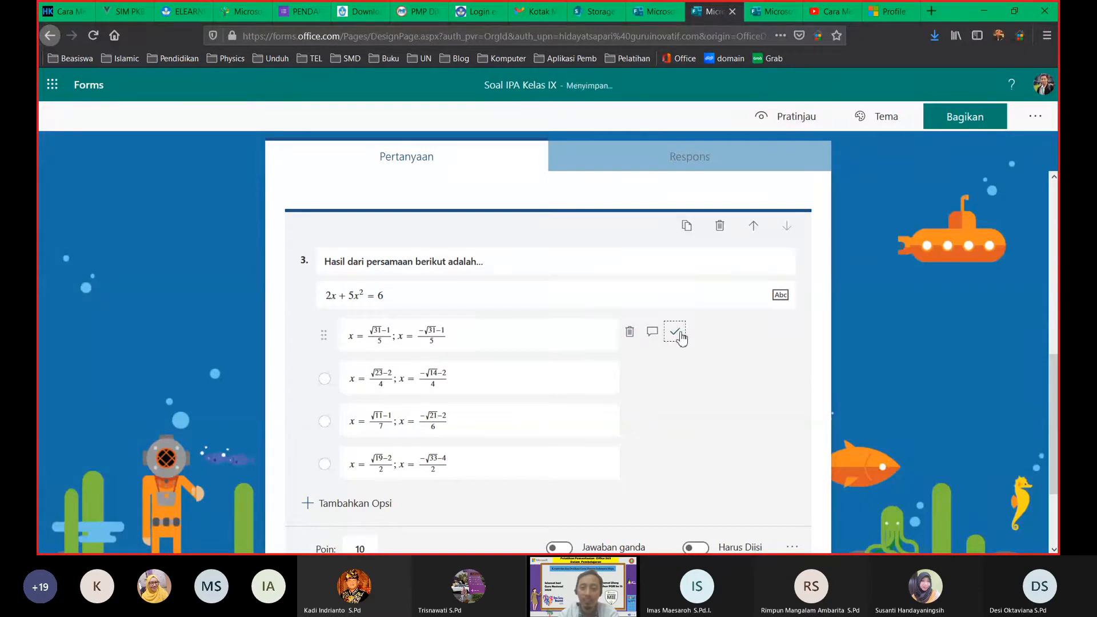
{"action": "left_click", "coordinate": [677, 331]}
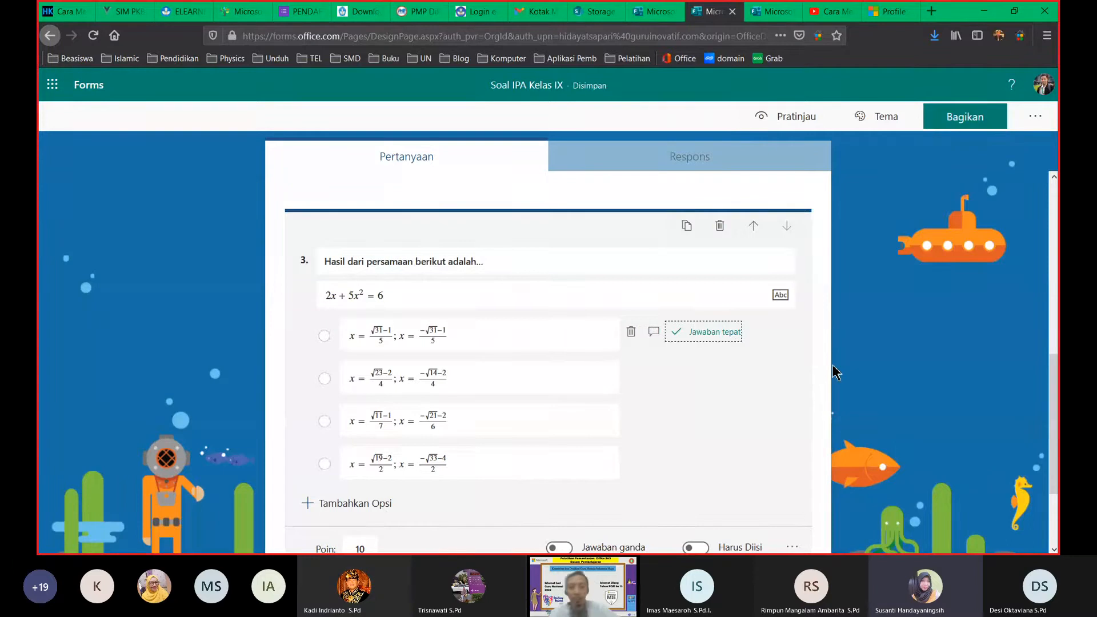
{"action": "left_click", "coordinate": [363, 300]}
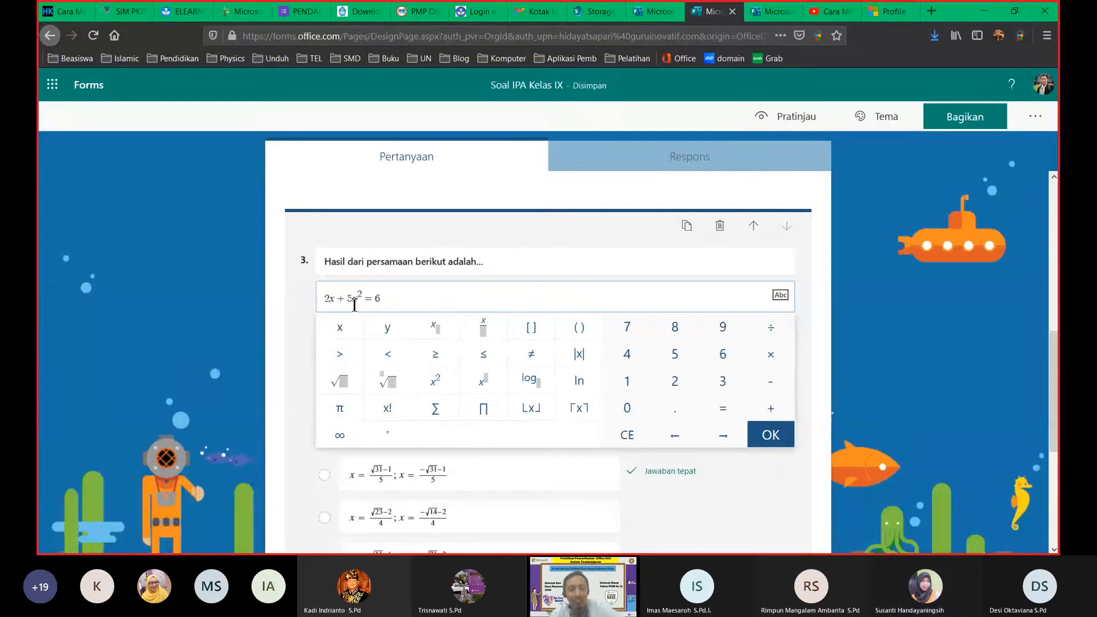
Step: Change the equation to 2x + x² = 6, add the √7 root pair, and delete outdated options
{"action": "key", "text": "BackSpace"}
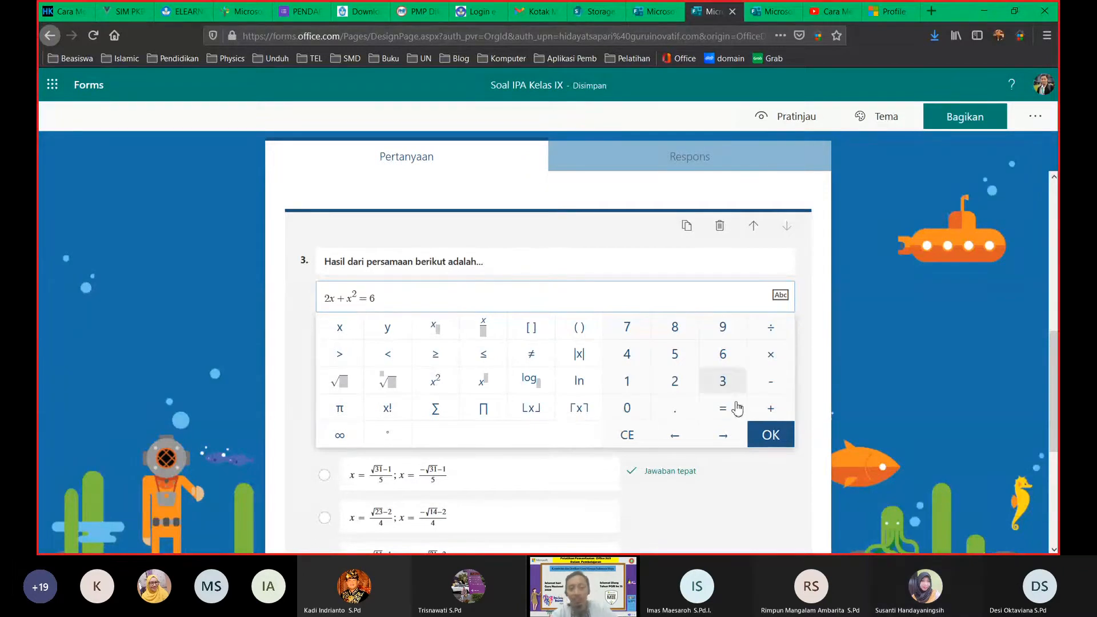
{"action": "left_click", "coordinate": [794, 437]}
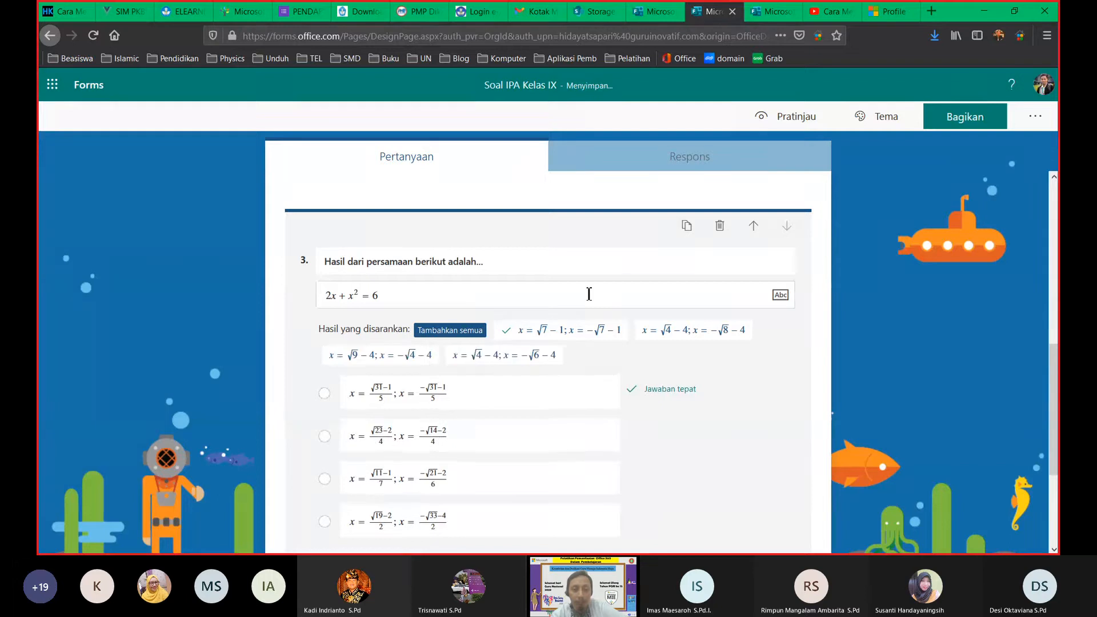
{"action": "left_click", "coordinate": [562, 335]}
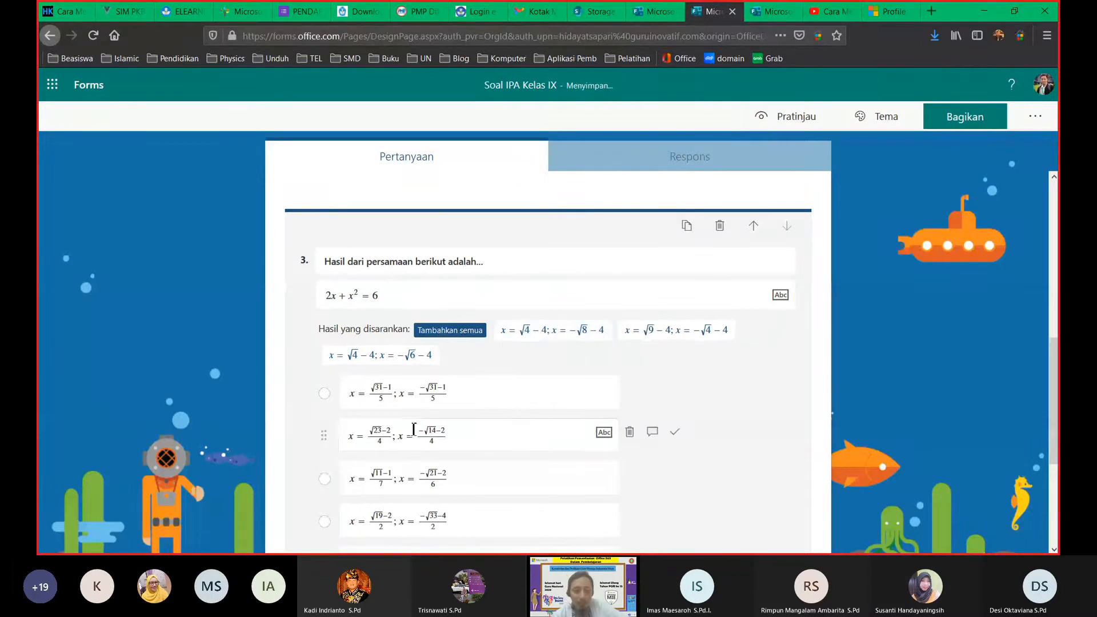
{"action": "scroll", "coordinate": [520, 439], "scroll_direction": "down", "scroll_amount": 4}
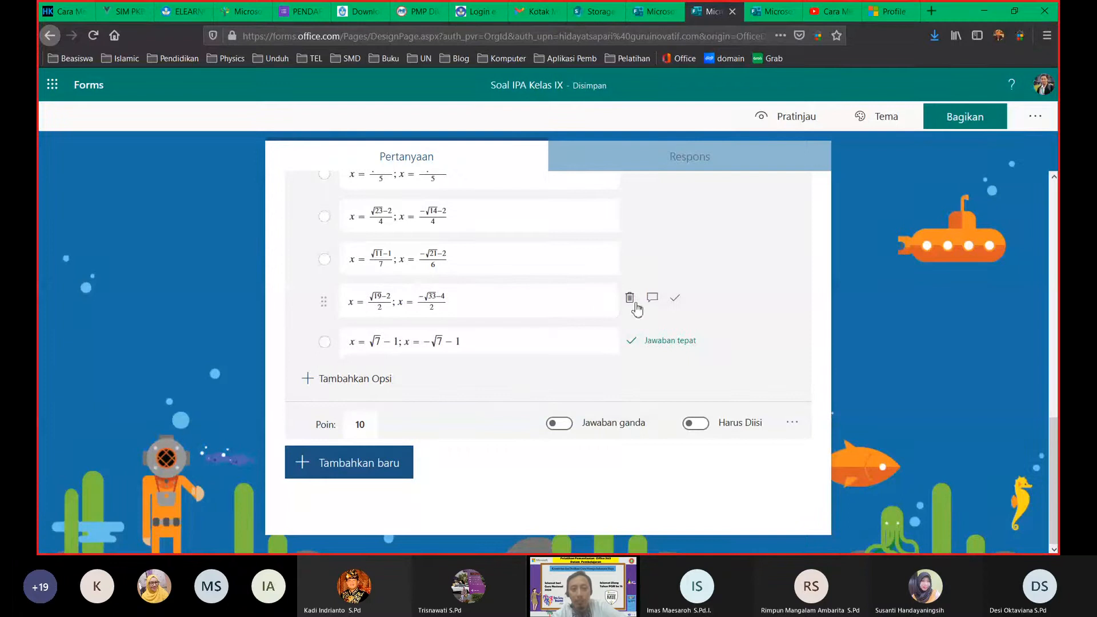
{"action": "left_click", "coordinate": [630, 299]}
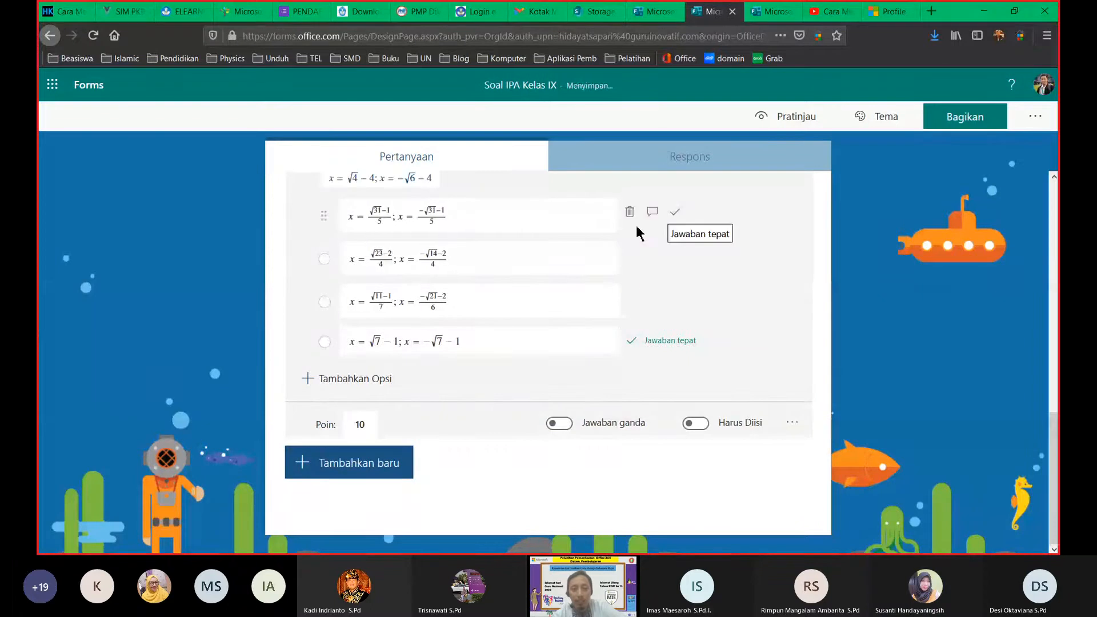
{"action": "left_click", "coordinate": [630, 212]}
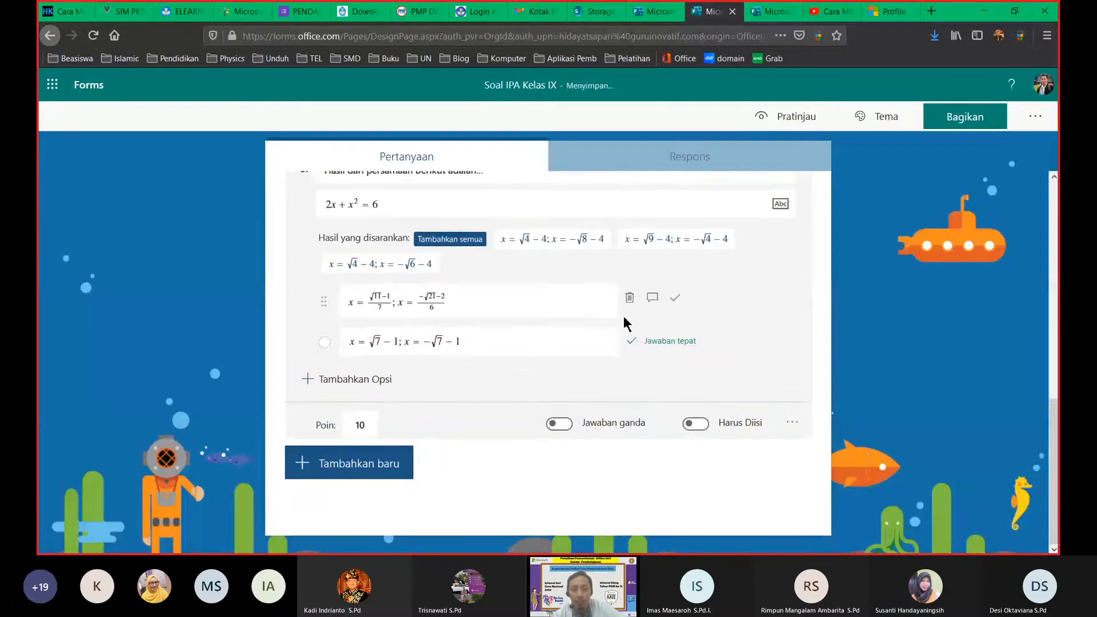
{"action": "left_click", "coordinate": [628, 299]}
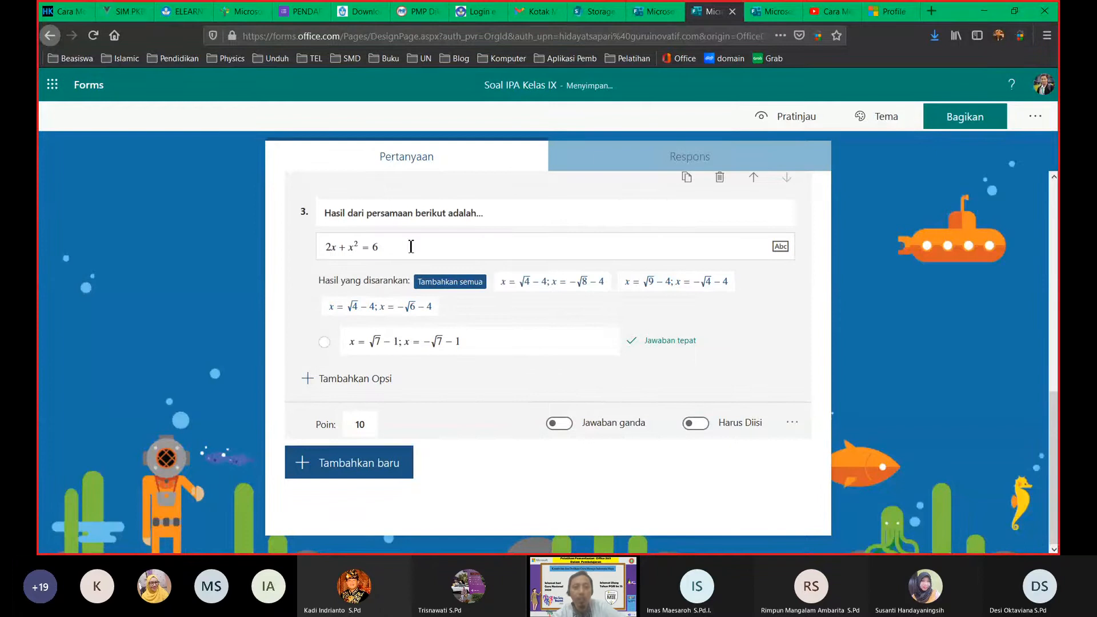
{"action": "left_click", "coordinate": [410, 246]}
{"action": "left_click", "coordinate": [298, 326]}
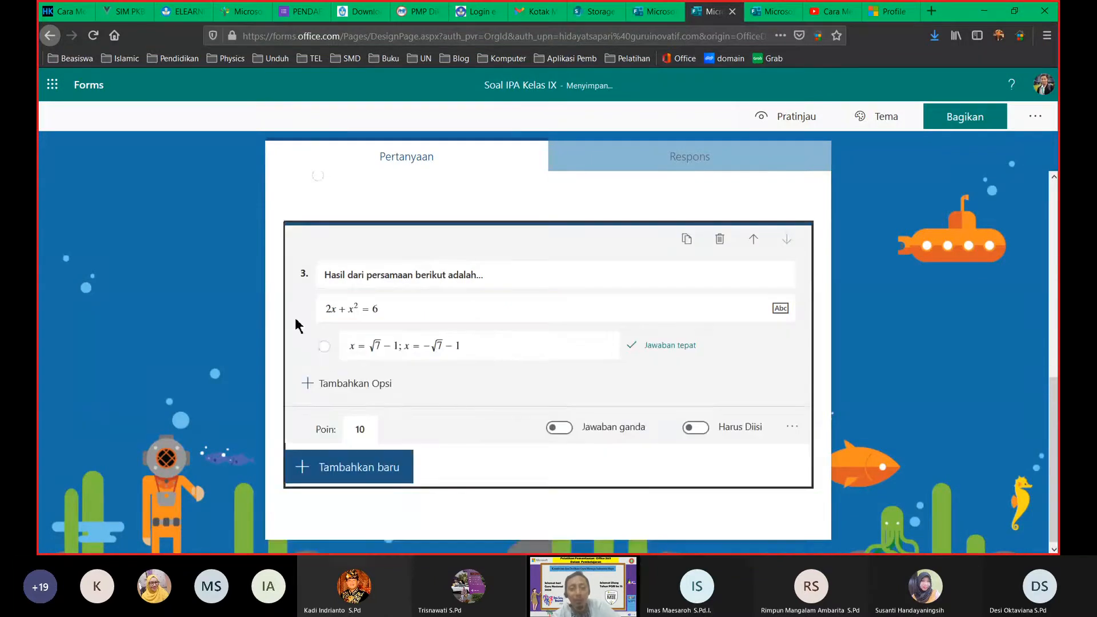
{"action": "left_click", "coordinate": [844, 324]}
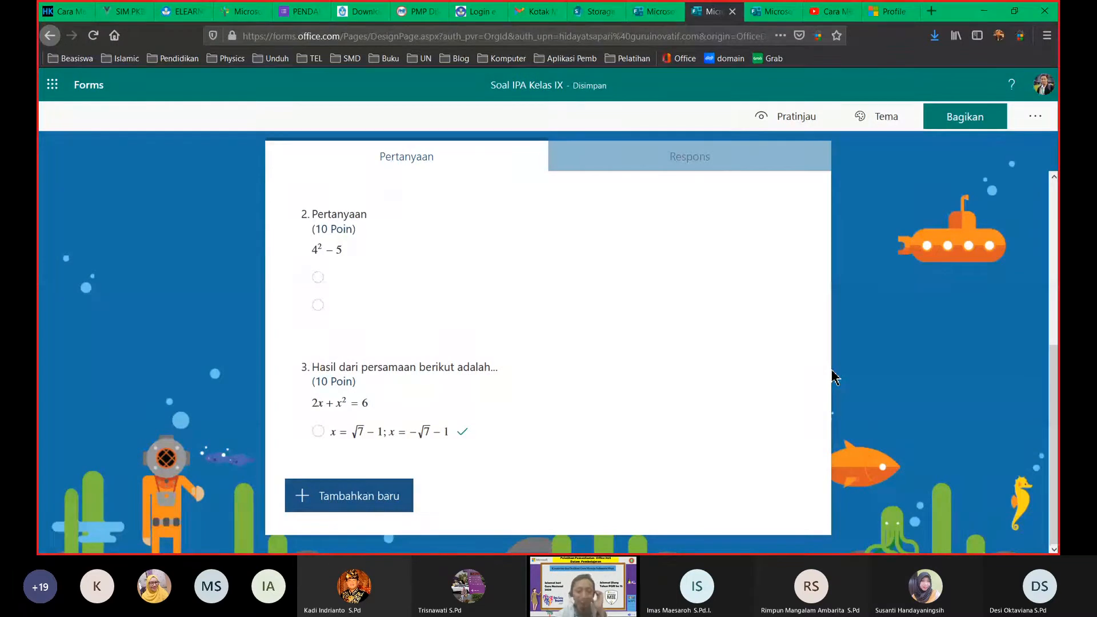
Step: Add options x = √6 − 3; x = −√8 − 4 and x = √4 − 4; x = −√8 − 4, then copy option 1's equation
{"action": "left_click", "coordinate": [450, 399]}
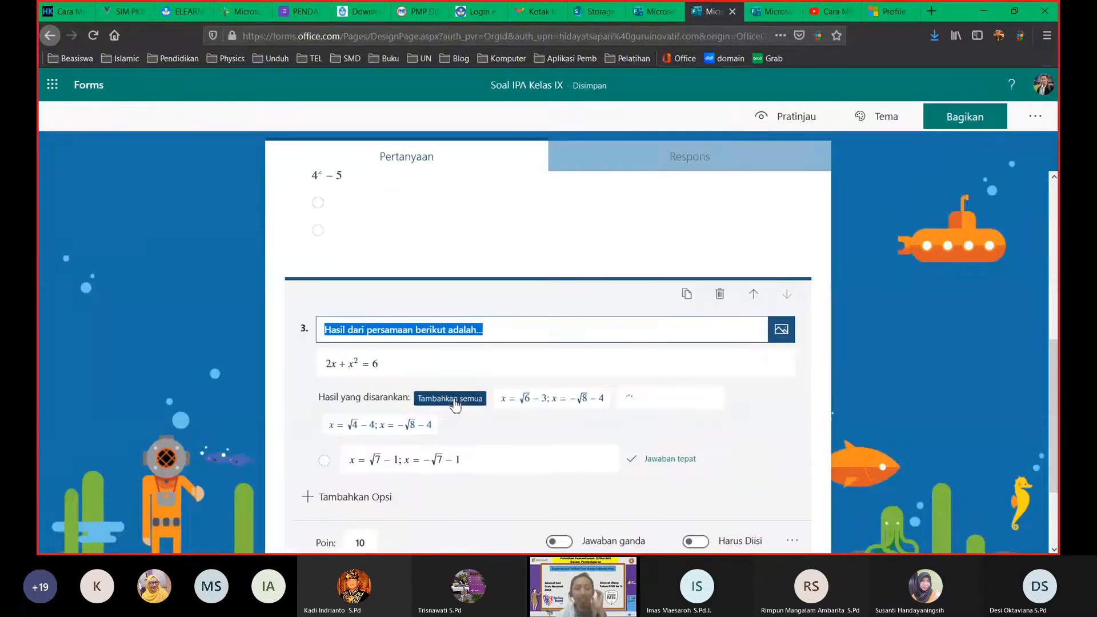
{"action": "left_click", "coordinate": [554, 402]}
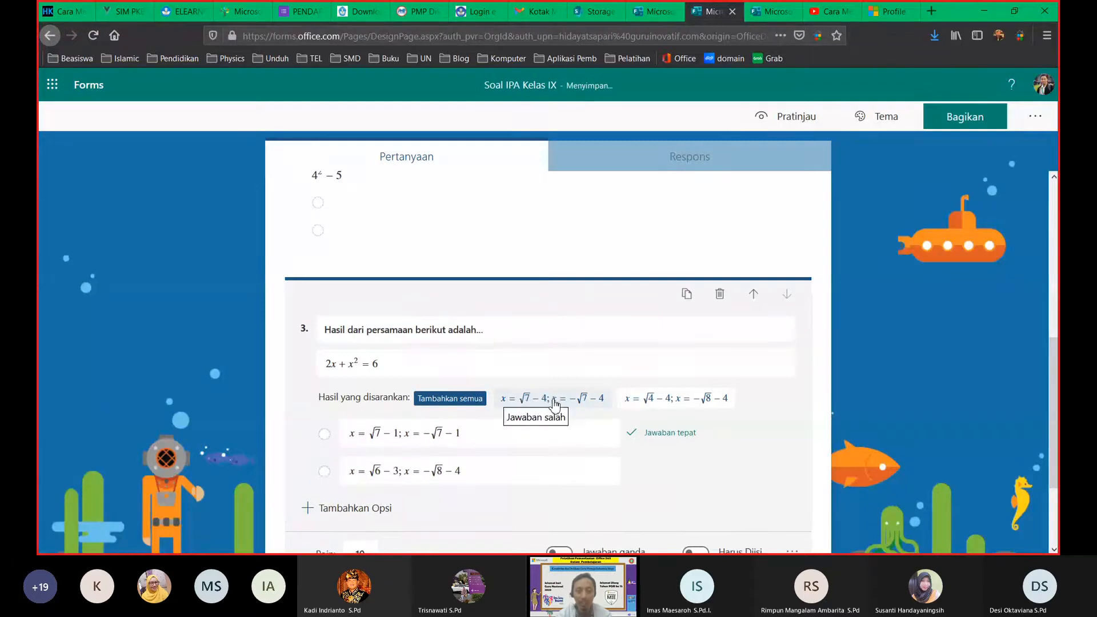
{"action": "left_click", "coordinate": [654, 402]}
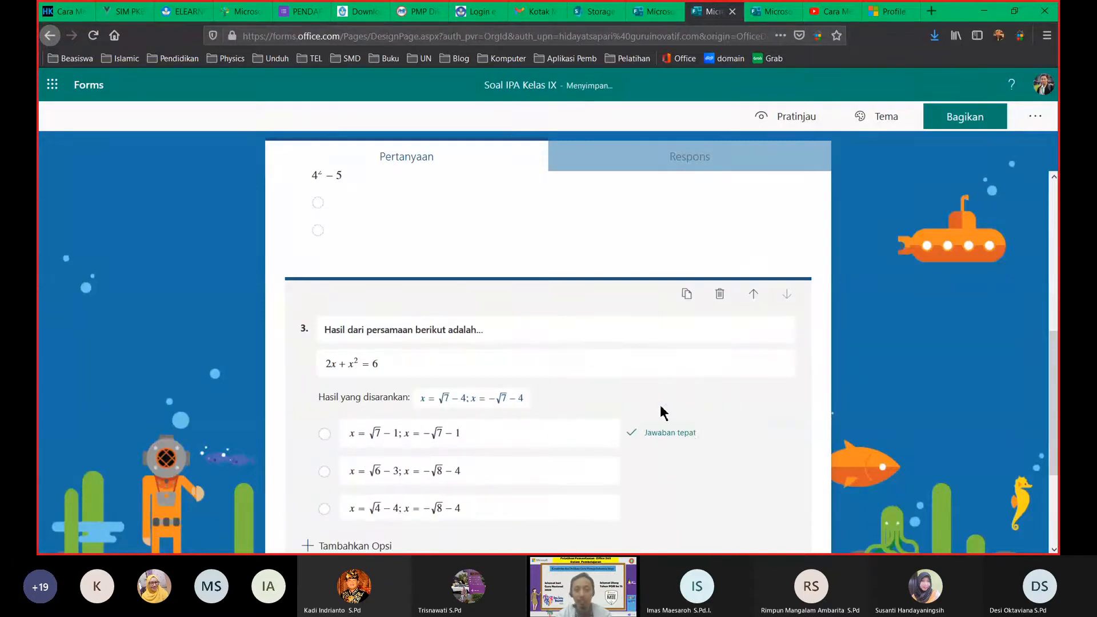
{"action": "left_click", "coordinate": [389, 439]}
{"action": "scroll", "coordinate": [492, 490], "scroll_direction": "down", "scroll_amount": 2}
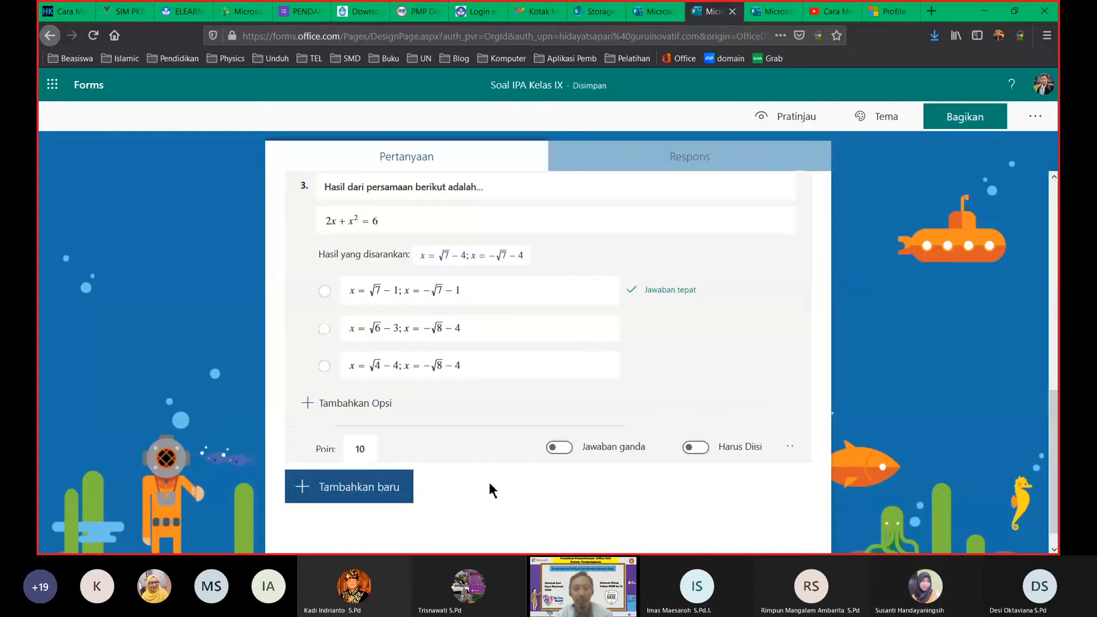
{"action": "left_click", "coordinate": [350, 286]}
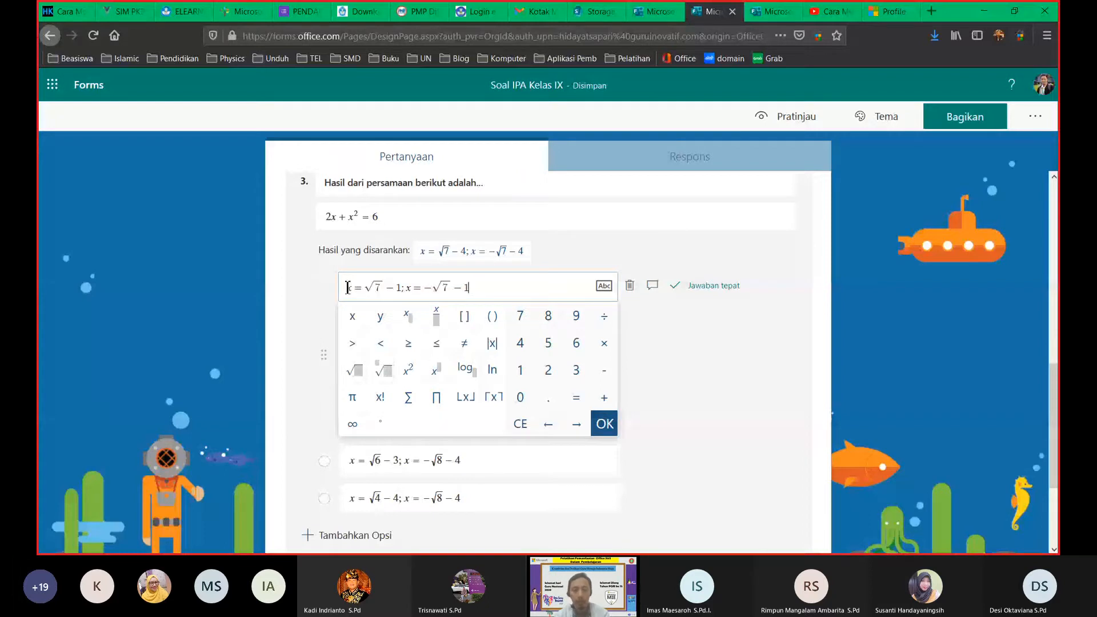
{"action": "key", "text": "Return"}
Step: Add fourth option x = √7 − 1; x = −√7 − 2, keep option 1 correct, and make question 3 required
{"action": "left_click", "coordinate": [382, 398]}
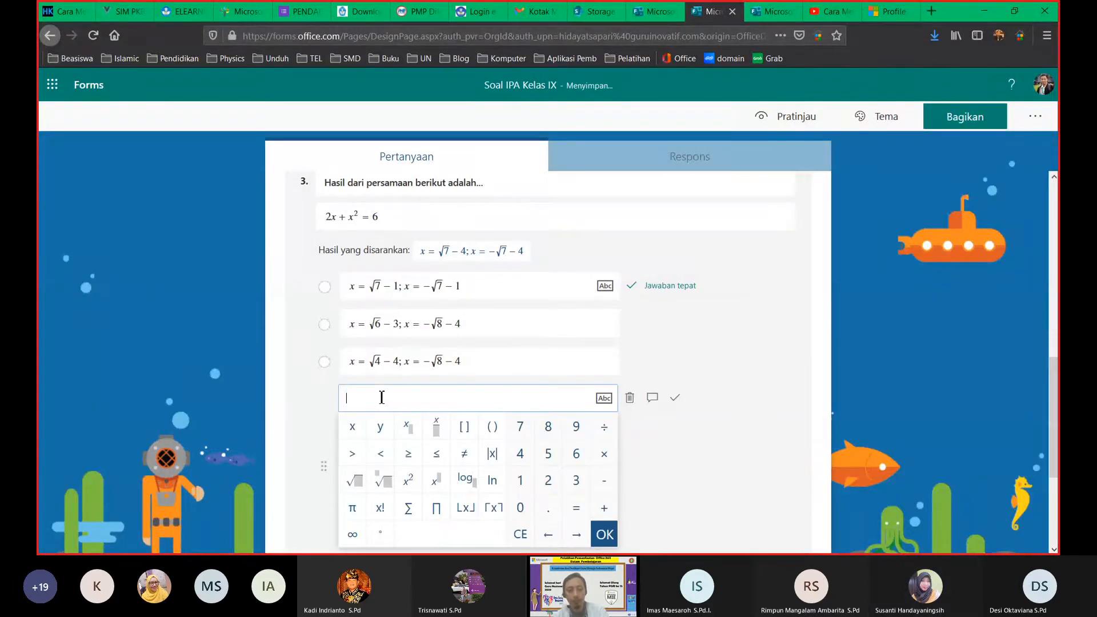
{"action": "type", "text": "x = √7 − 1; x = −√7 − 1"}
{"action": "key", "text": "BackSpace"}
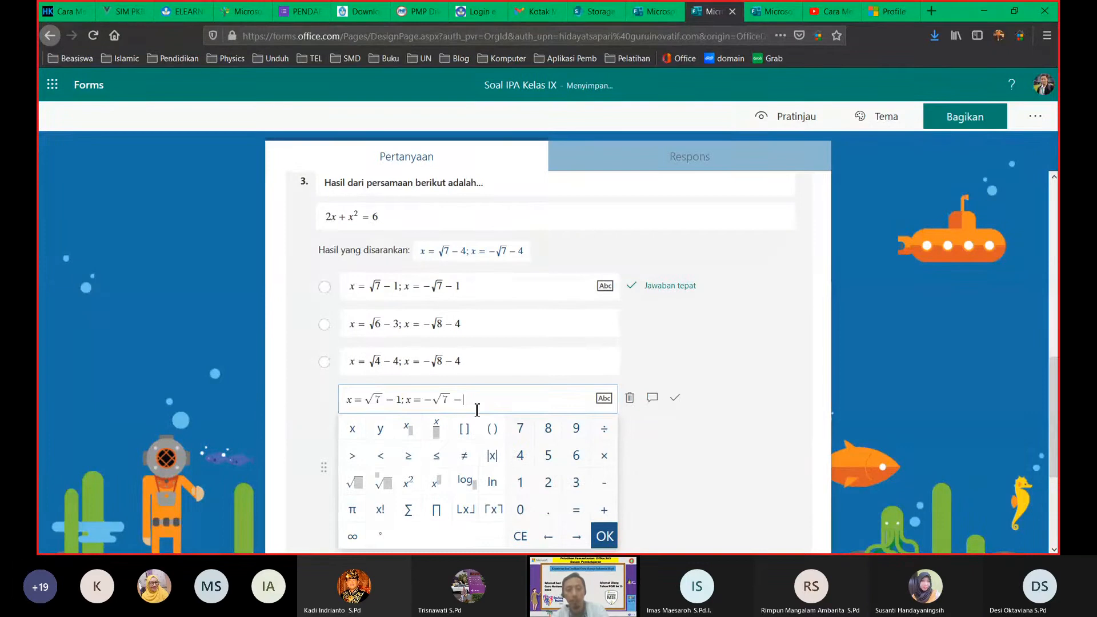
{"action": "type", "text": "2"}
{"action": "left_click", "coordinate": [731, 423]}
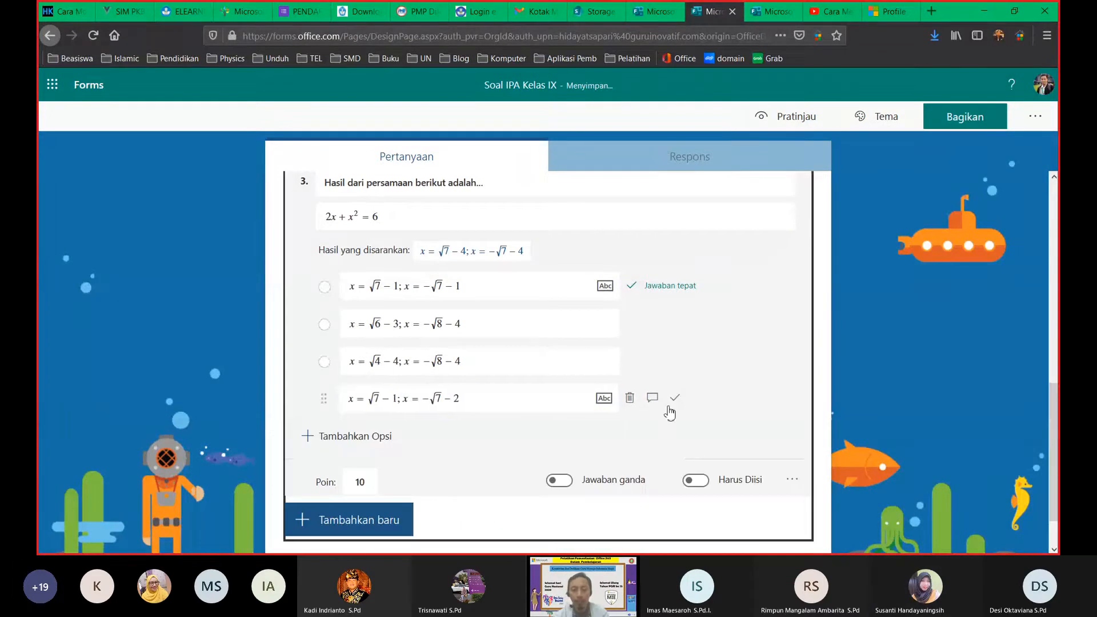
{"action": "left_click", "coordinate": [675, 398]}
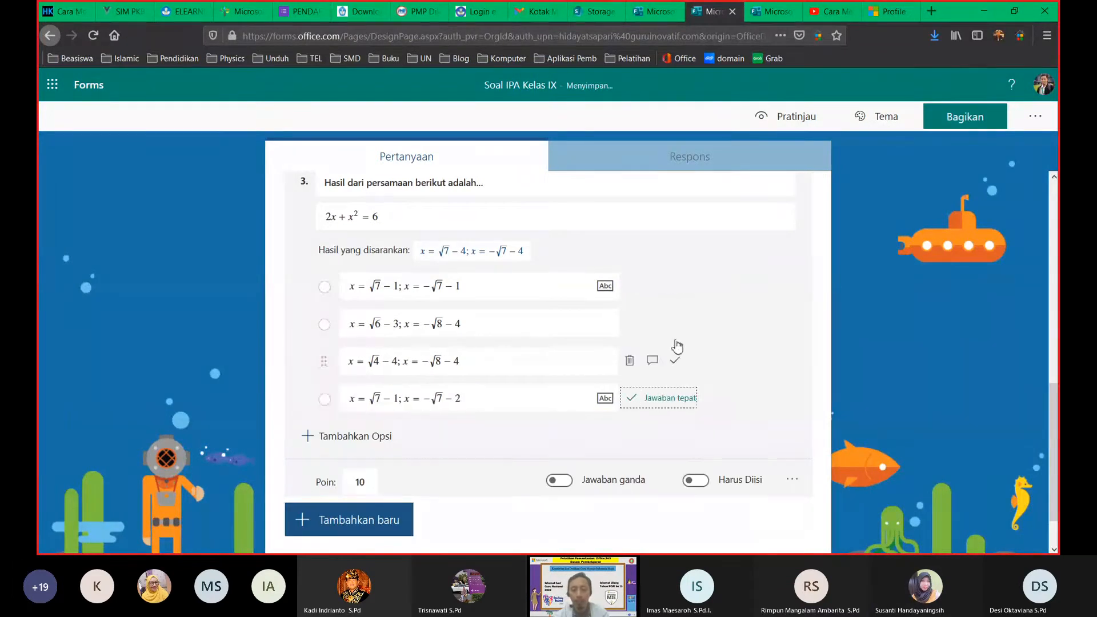
{"action": "left_click", "coordinate": [674, 286]}
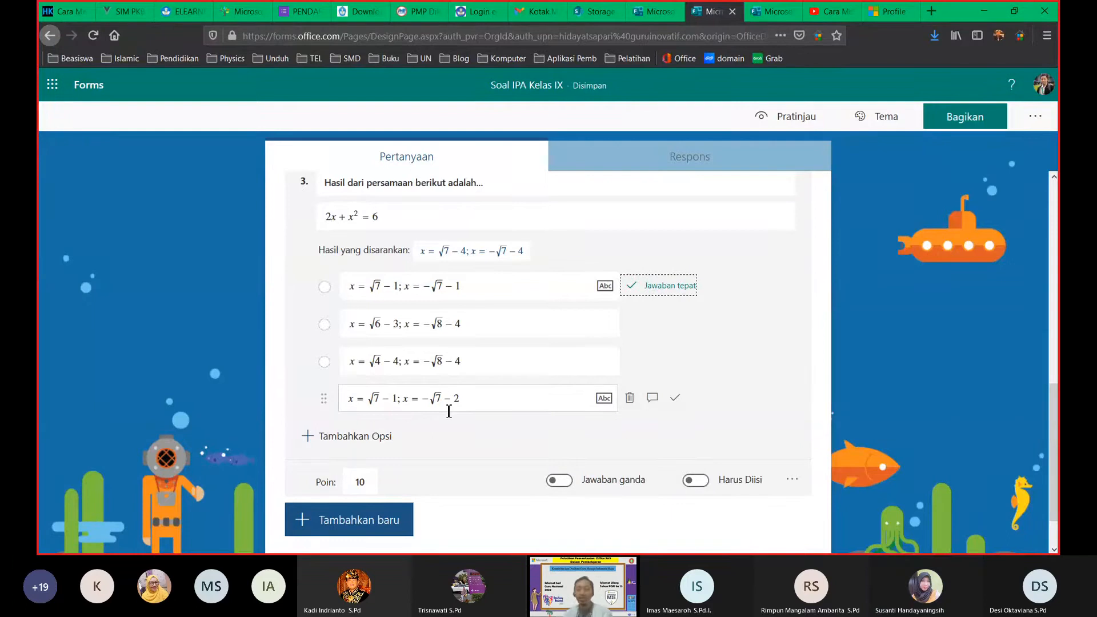
{"action": "left_click", "coordinate": [700, 483]}
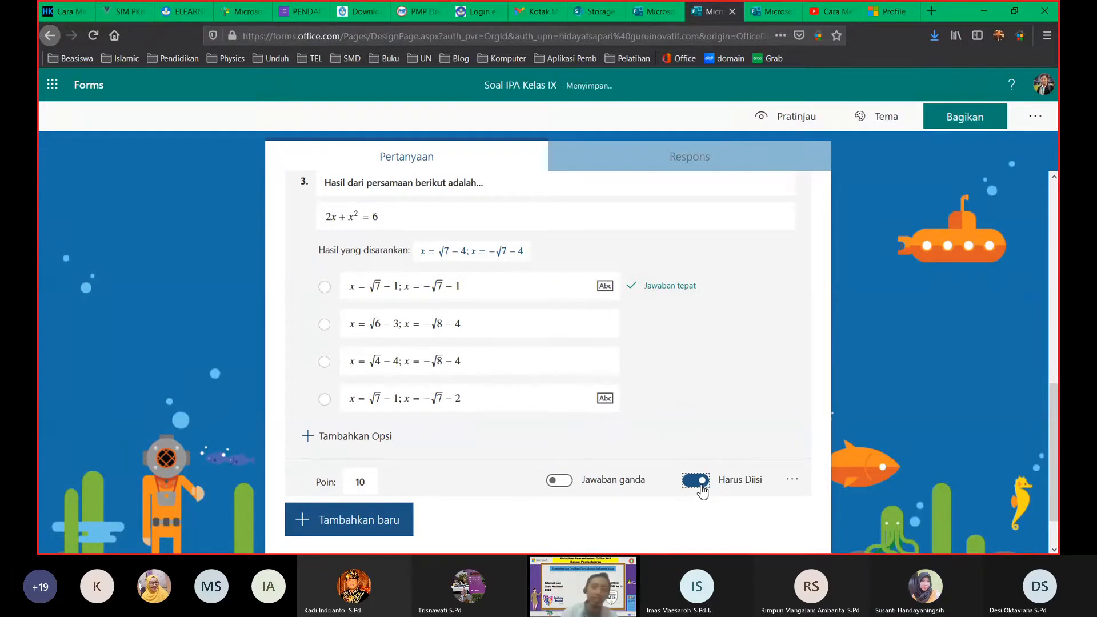
Step: Turn on Acak opsi so question 3's answer options are shuffled
{"action": "left_click", "coordinate": [794, 483]}
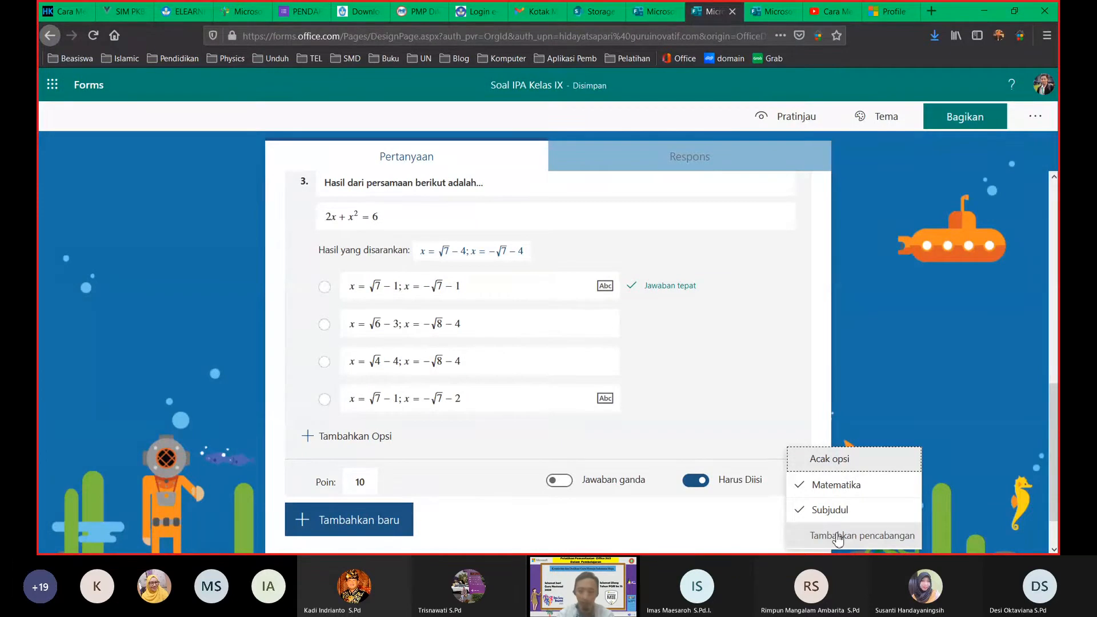
{"action": "left_click", "coordinate": [833, 461]}
{"action": "left_click", "coordinate": [792, 480]}
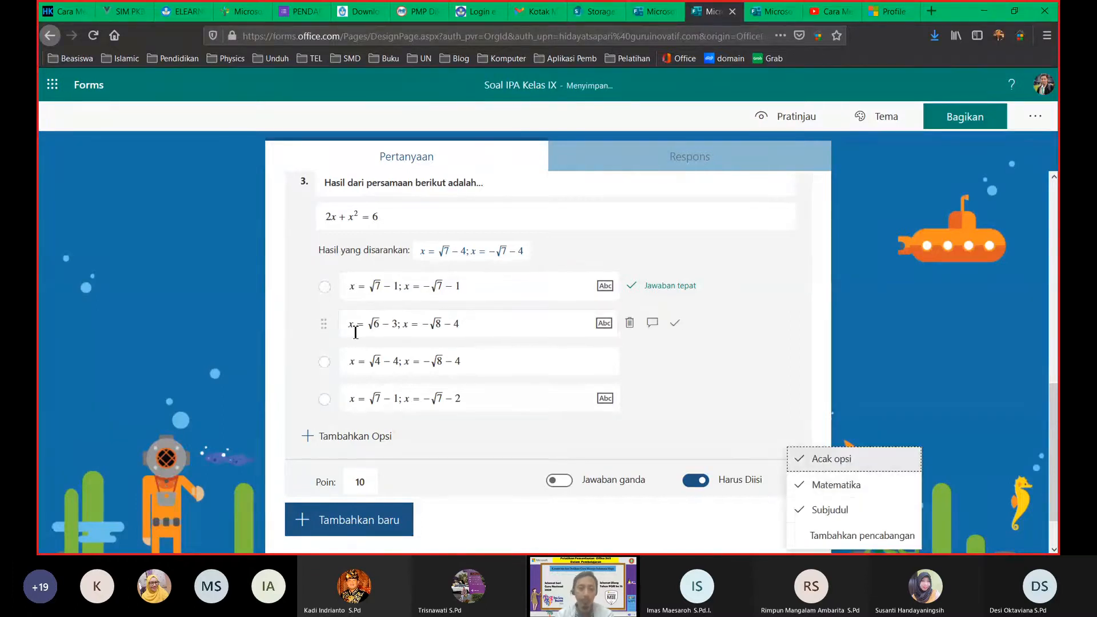
{"action": "scroll", "coordinate": [666, 421], "scroll_direction": "up", "scroll_amount": 5}
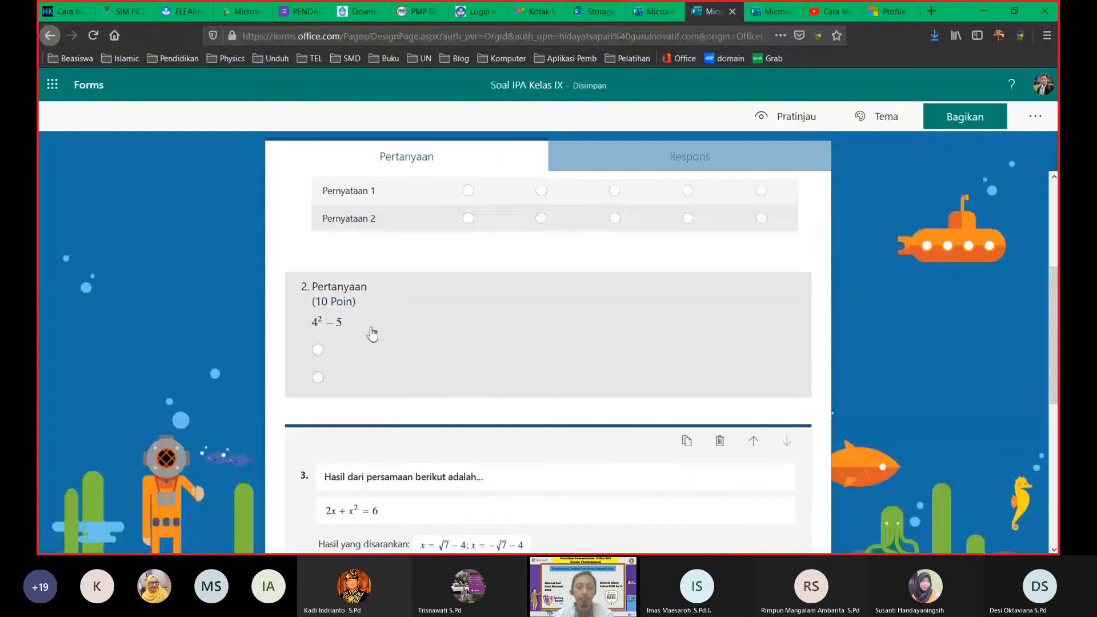
Step: Erase question 2's existing equation 4² − 5
{"action": "left_click", "coordinate": [374, 329]}
{"action": "left_click", "coordinate": [453, 336]}
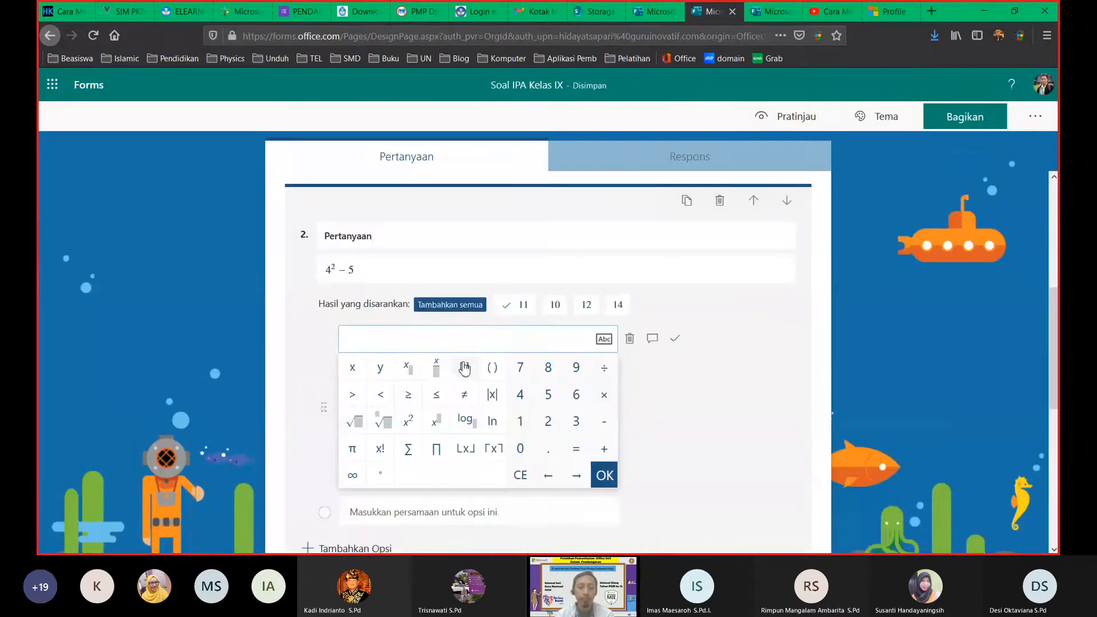
{"action": "left_click", "coordinate": [437, 269]}
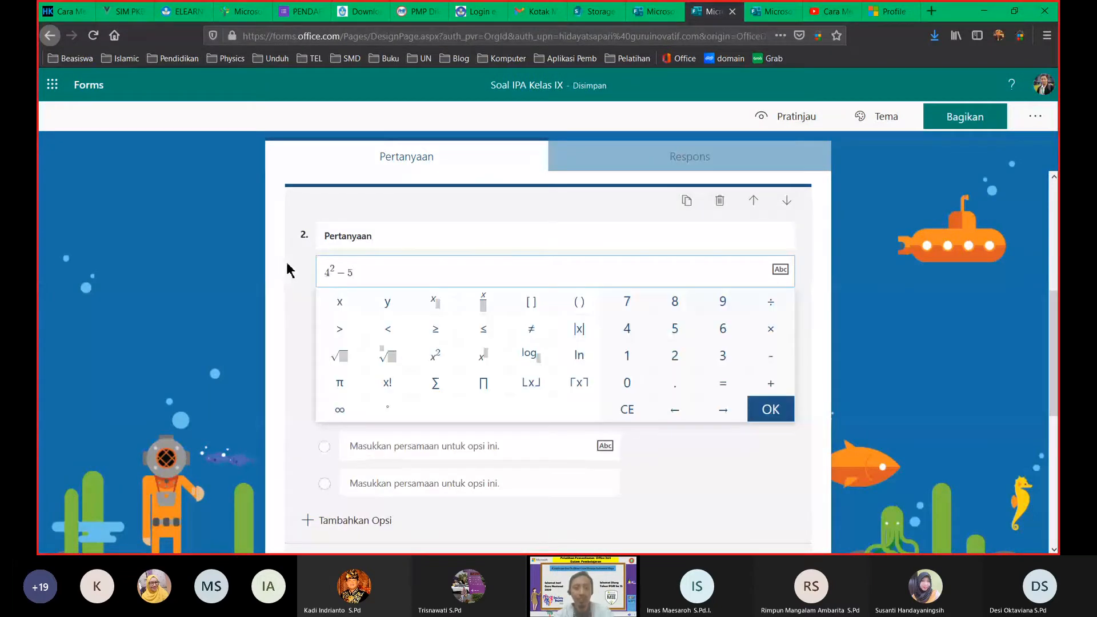
{"action": "key", "text": "BackSpace"}
{"action": "key", "text": "BackSpace"}
{"action": "key", "text": "BackSpace"}
{"action": "key", "text": "BackSpace"}
{"action": "key", "text": "BackSpace"}
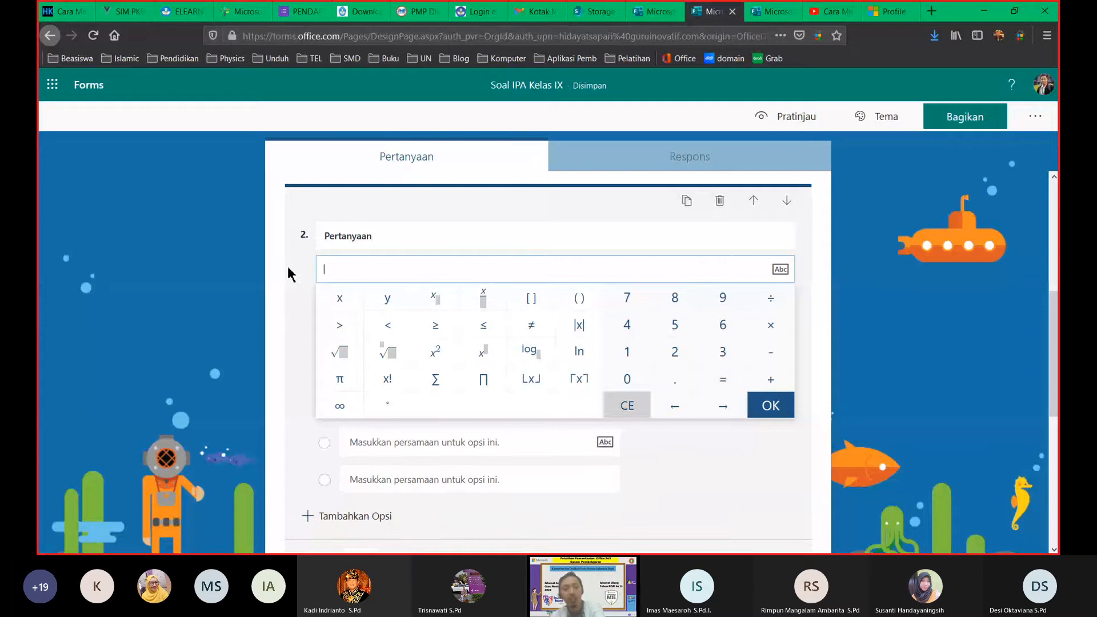
Step: Try building log₁₀2x with the math keypad in question 2, then erase it
{"action": "left_click", "coordinate": [530, 353]}
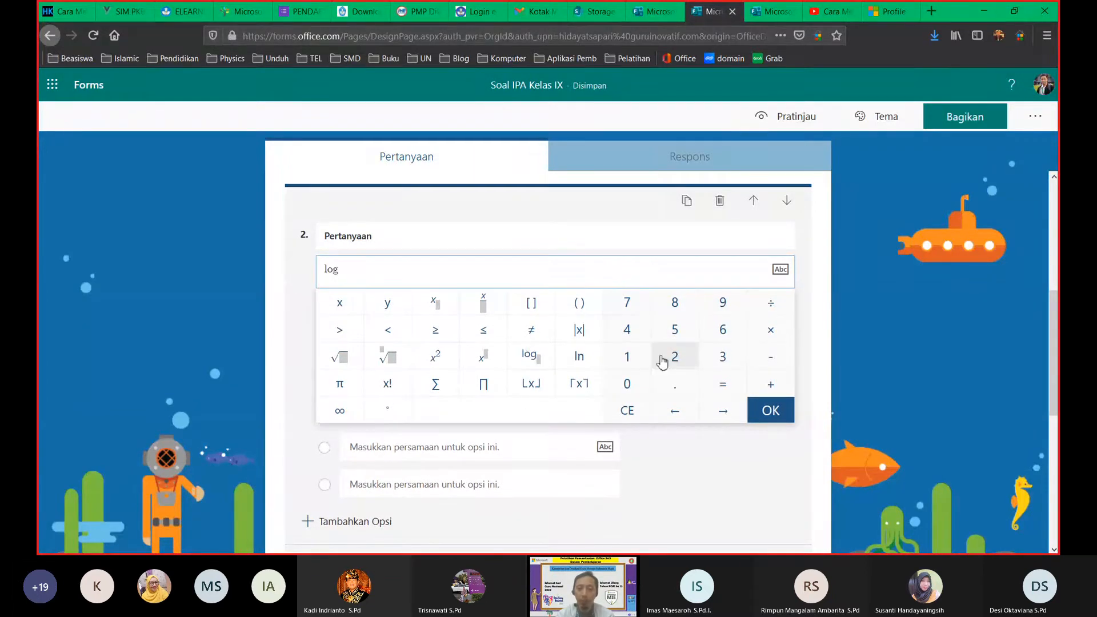
{"action": "left_click", "coordinate": [661, 359]}
{"action": "left_click", "coordinate": [349, 309]}
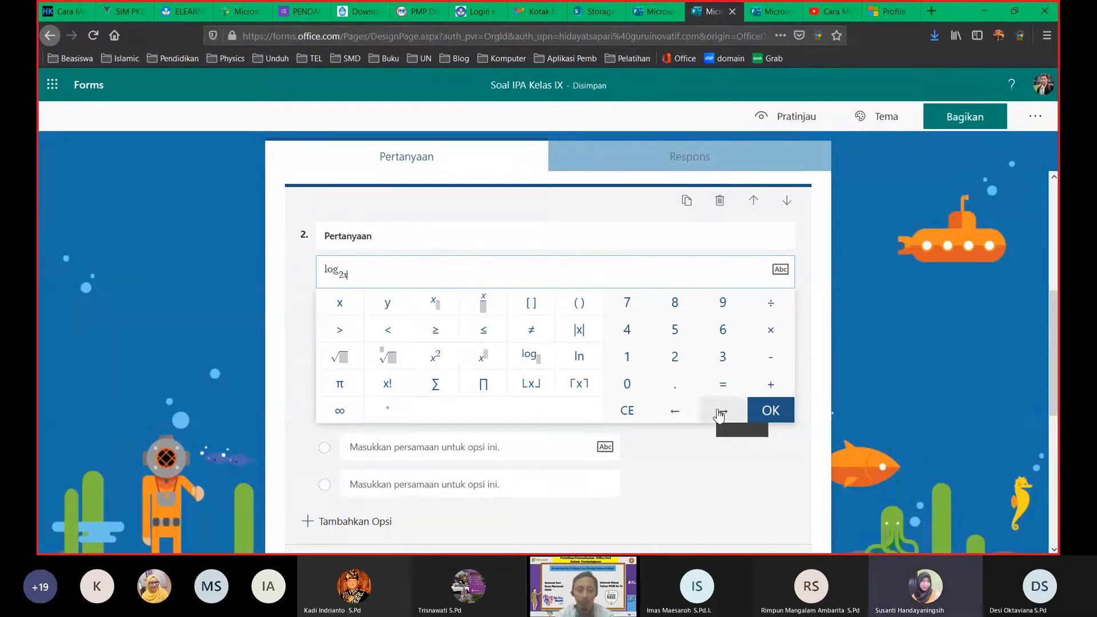
{"action": "key", "text": "BackSpace"}
{"action": "key", "text": "BackSpace"}
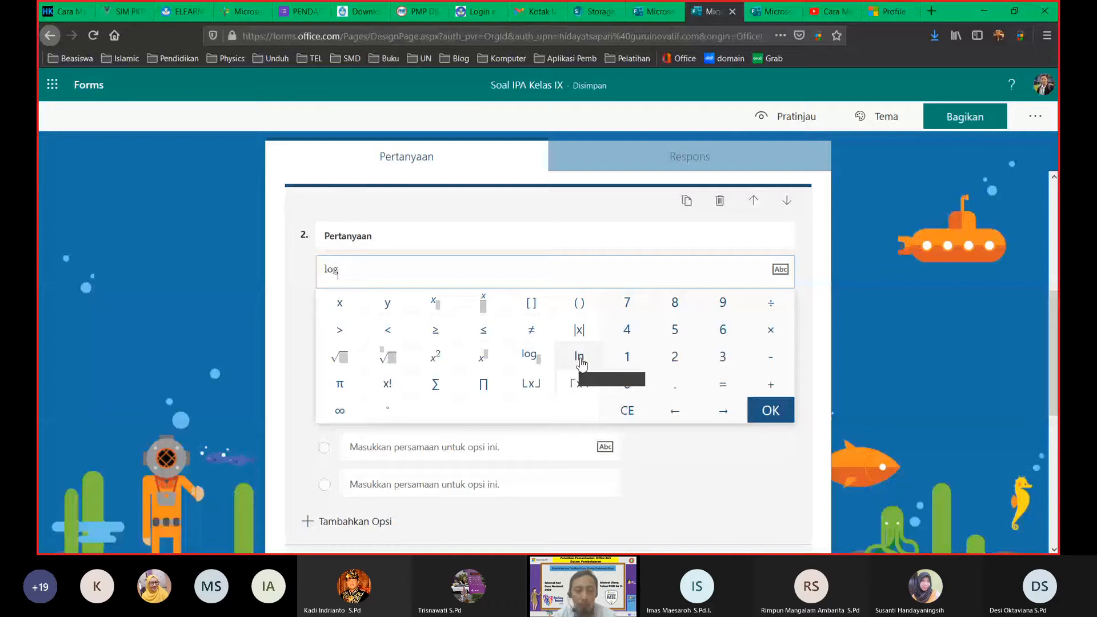
{"action": "type", "text": "10"}
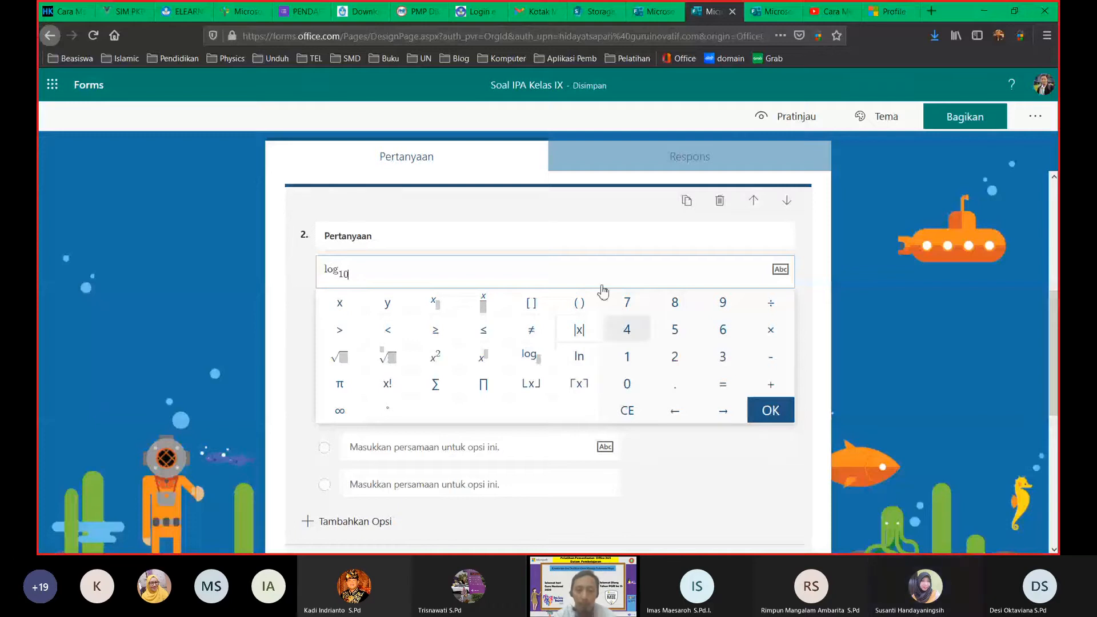
{"action": "left_click", "coordinate": [675, 357]}
{"action": "left_click", "coordinate": [342, 310]}
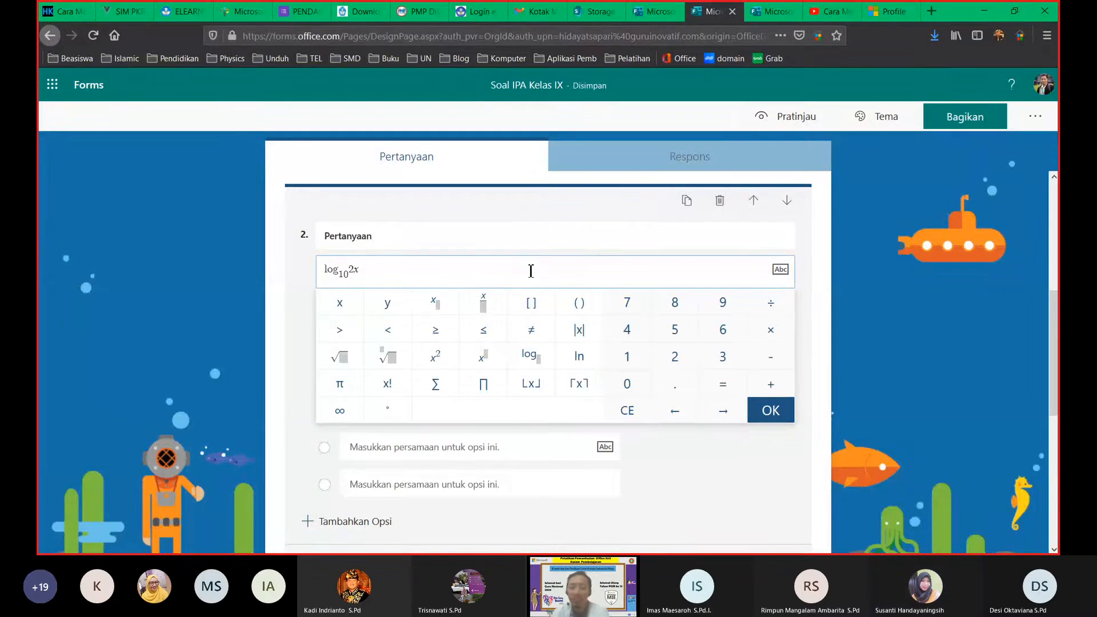
{"action": "key", "text": "BackSpace"}
{"action": "key", "text": "BackSpace"}
{"action": "key", "text": "BackSpace"}
{"action": "key", "text": "BackSpace"}
{"action": "key", "text": "BackSpace"}
{"action": "key", "text": "BackSpace"}
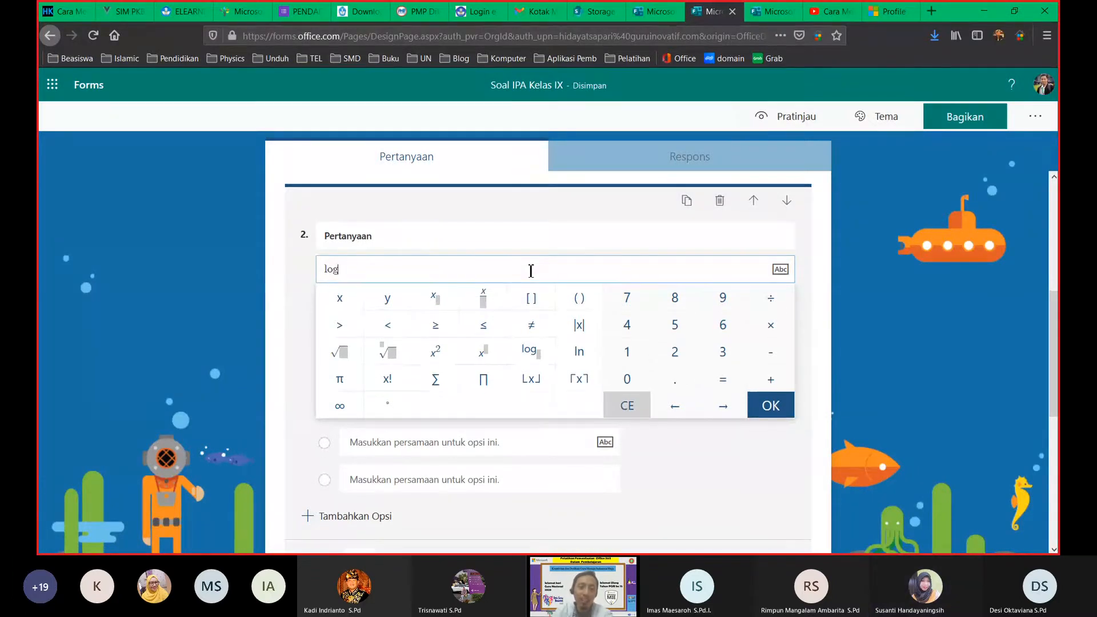
{"action": "left_click", "coordinate": [864, 328]}
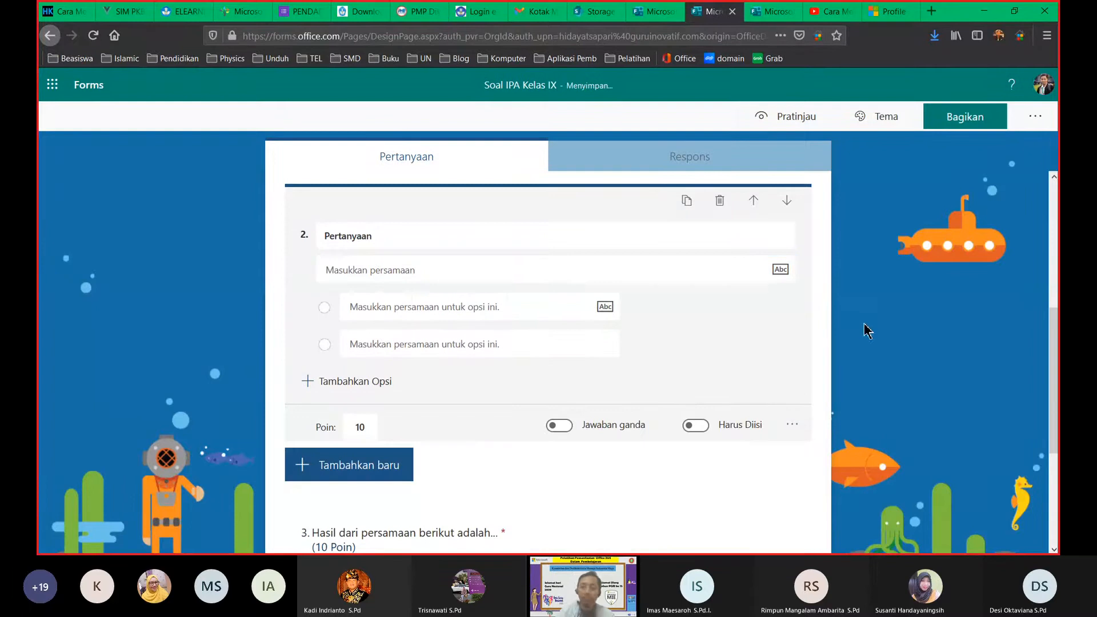
{"action": "scroll", "coordinate": [729, 386], "scroll_direction": "down", "scroll_amount": 3}
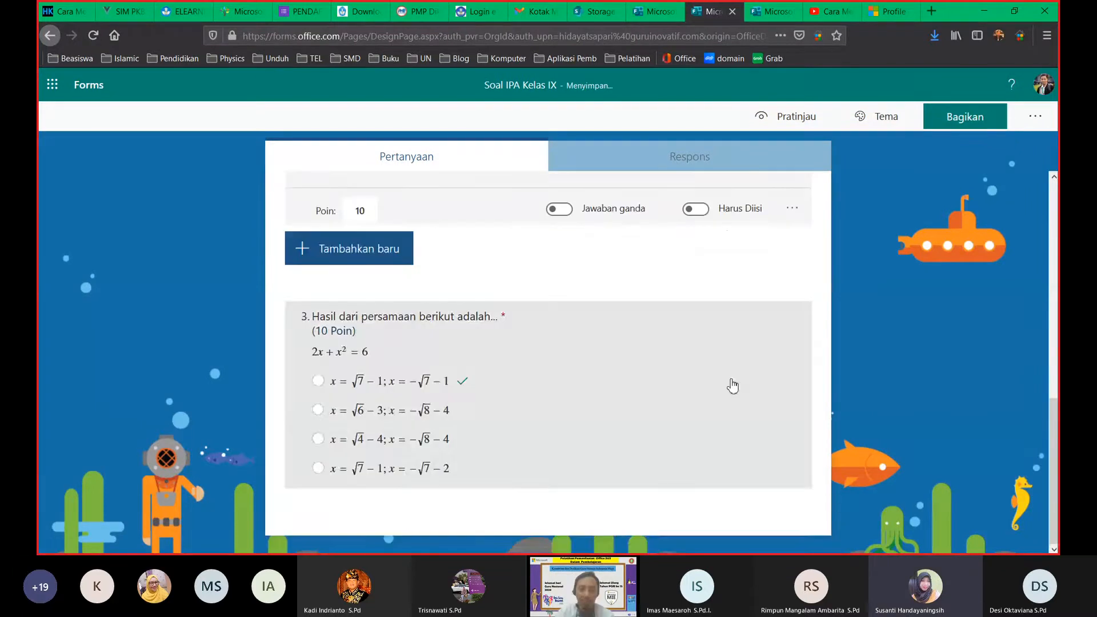
{"action": "scroll", "coordinate": [867, 350], "scroll_direction": "up", "scroll_amount": 2}
{"action": "scroll", "coordinate": [867, 350], "scroll_direction": "up", "scroll_amount": 5}
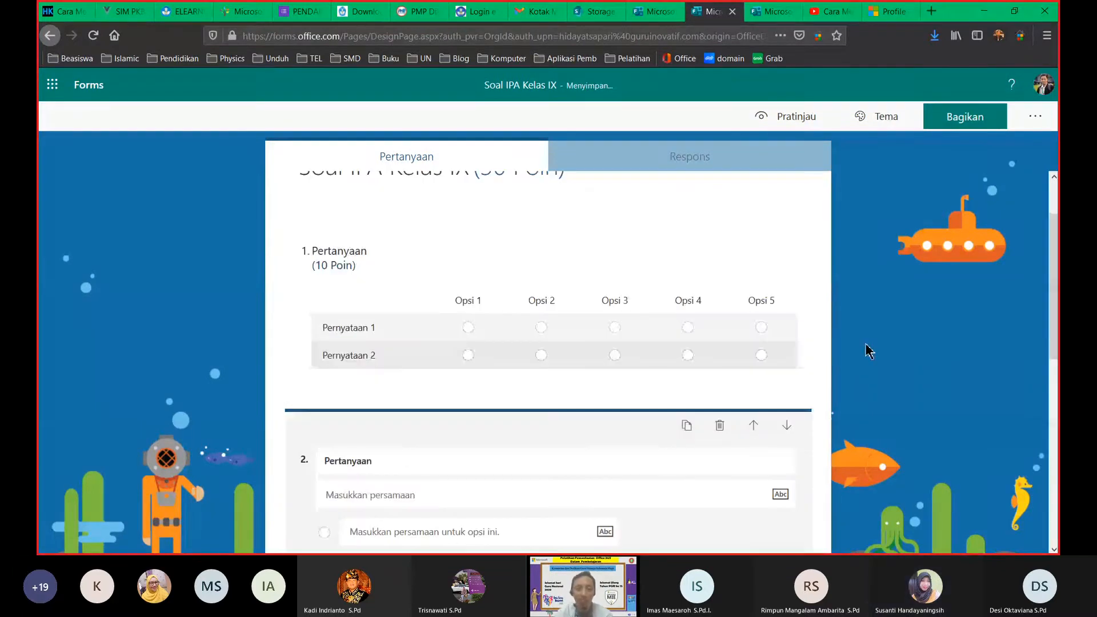
{"action": "scroll", "coordinate": [867, 351], "scroll_direction": "up", "scroll_amount": 2}
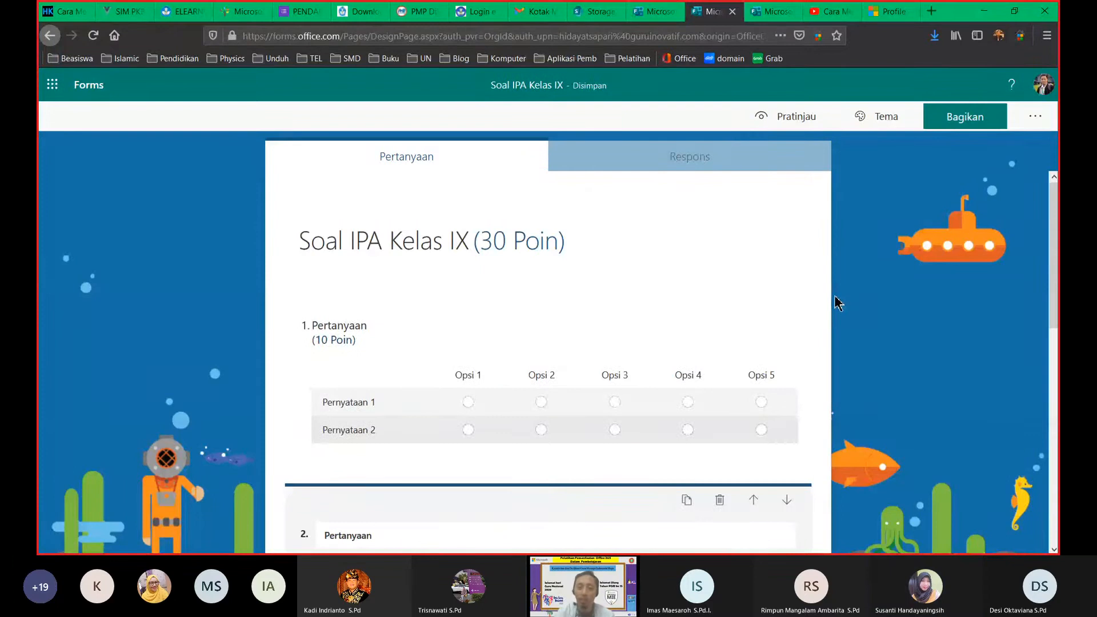
{"action": "scroll", "coordinate": [846, 337], "scroll_direction": "down", "scroll_amount": 10}
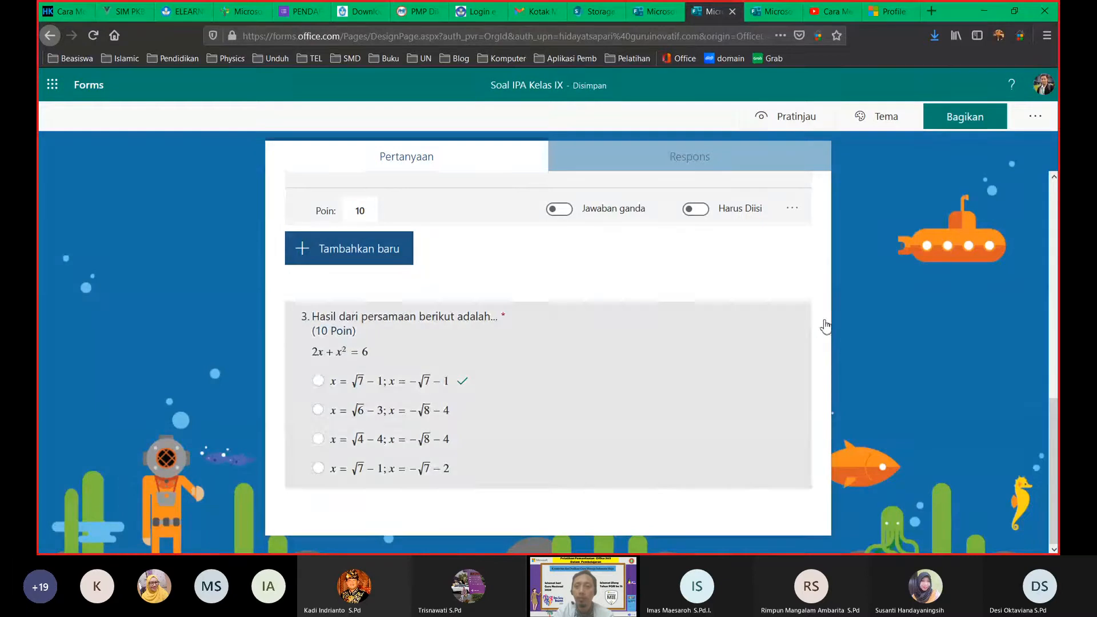
Step: Set sharing to 'Siapa pun yang memiliki tautan dapat merespons' and return to Pertanyaan
{"action": "left_click", "coordinate": [732, 166]}
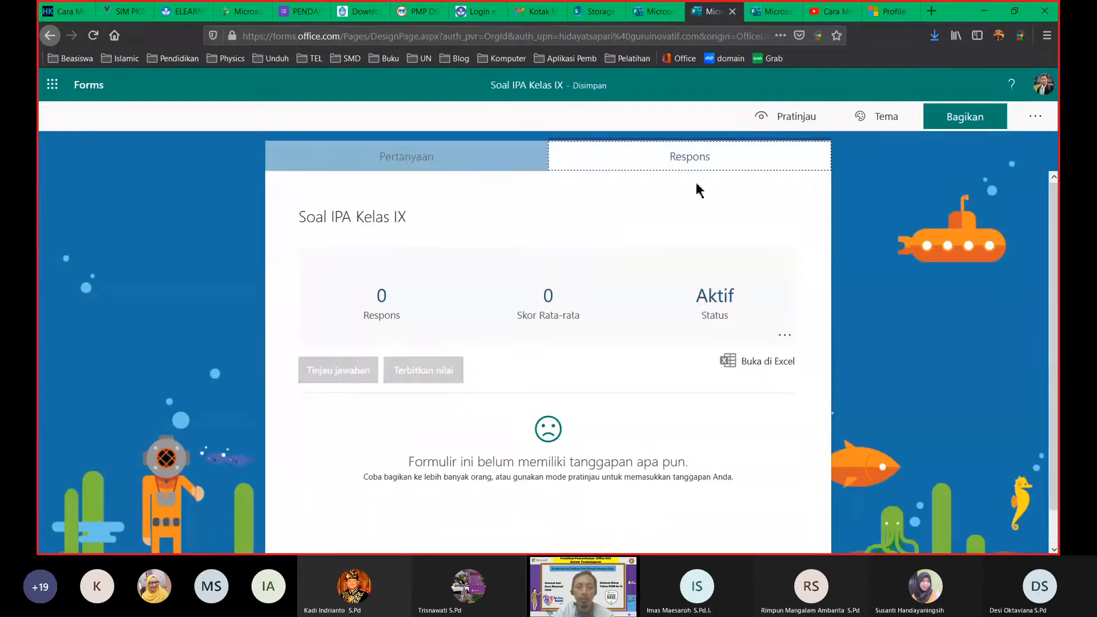
{"action": "left_click", "coordinate": [965, 116]}
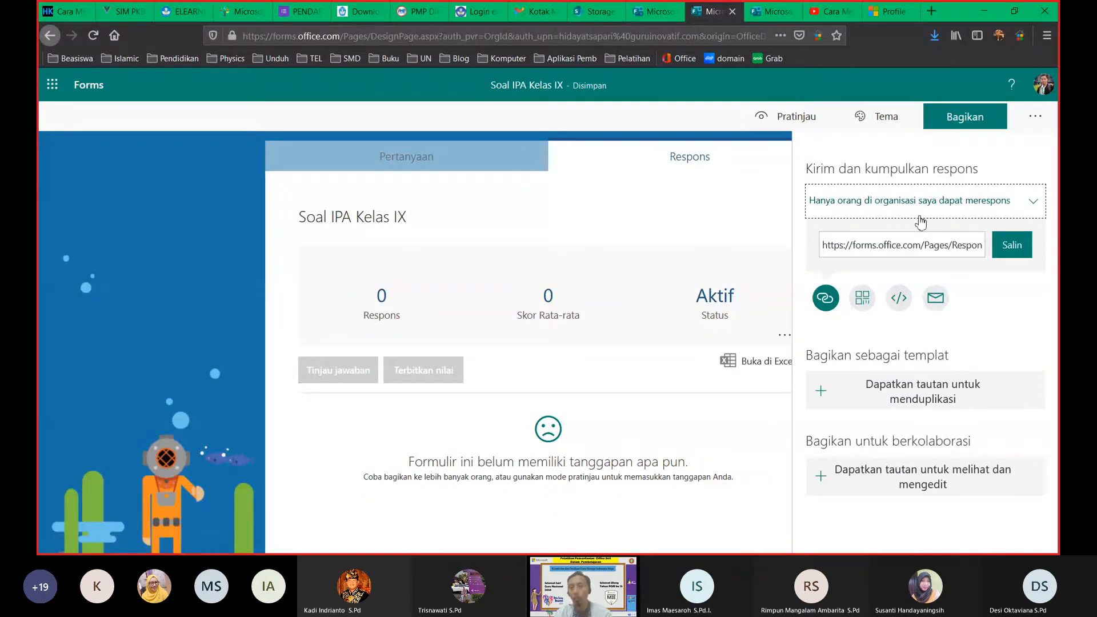
{"action": "left_click", "coordinate": [920, 216]}
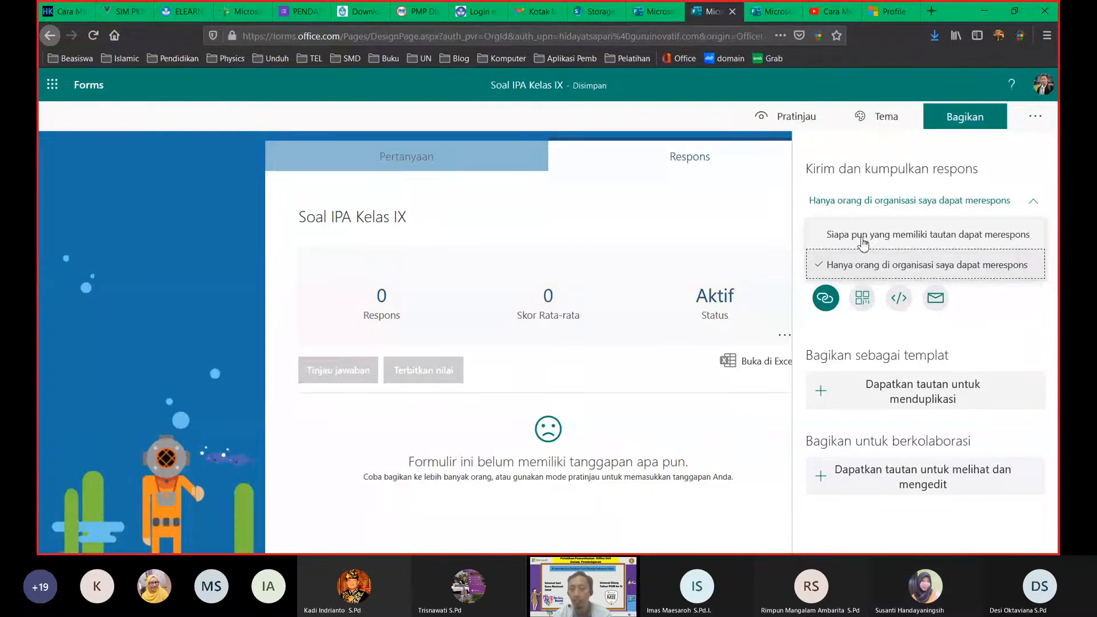
{"action": "left_click", "coordinate": [922, 235]}
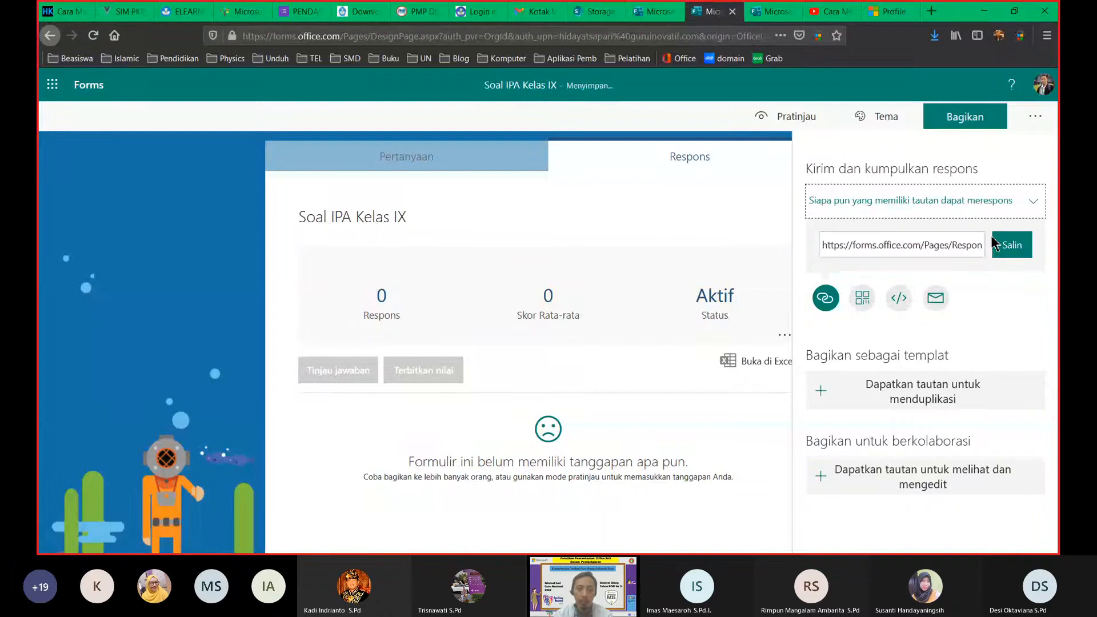
{"action": "left_click", "coordinate": [446, 157]}
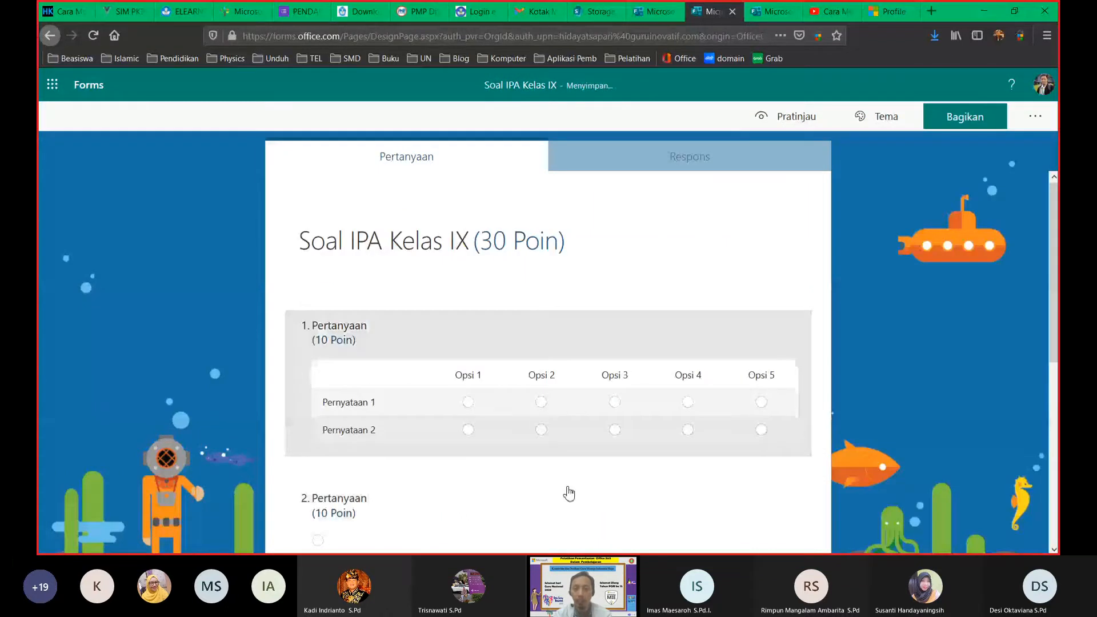
Step: Change the response permission to 'Hanya orang di organisasi saya dapat merespons'
{"action": "scroll", "coordinate": [606, 438], "scroll_direction": "down", "scroll_amount": 4}
{"action": "scroll", "coordinate": [606, 438], "scroll_direction": "down", "scroll_amount": 2}
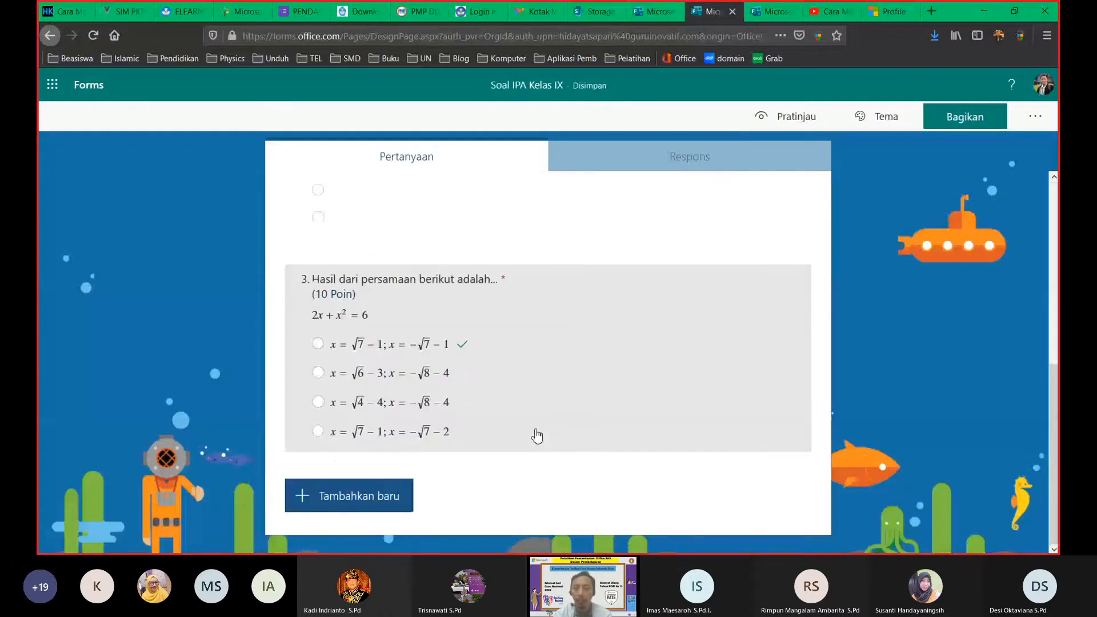
{"action": "left_click", "coordinate": [953, 121]}
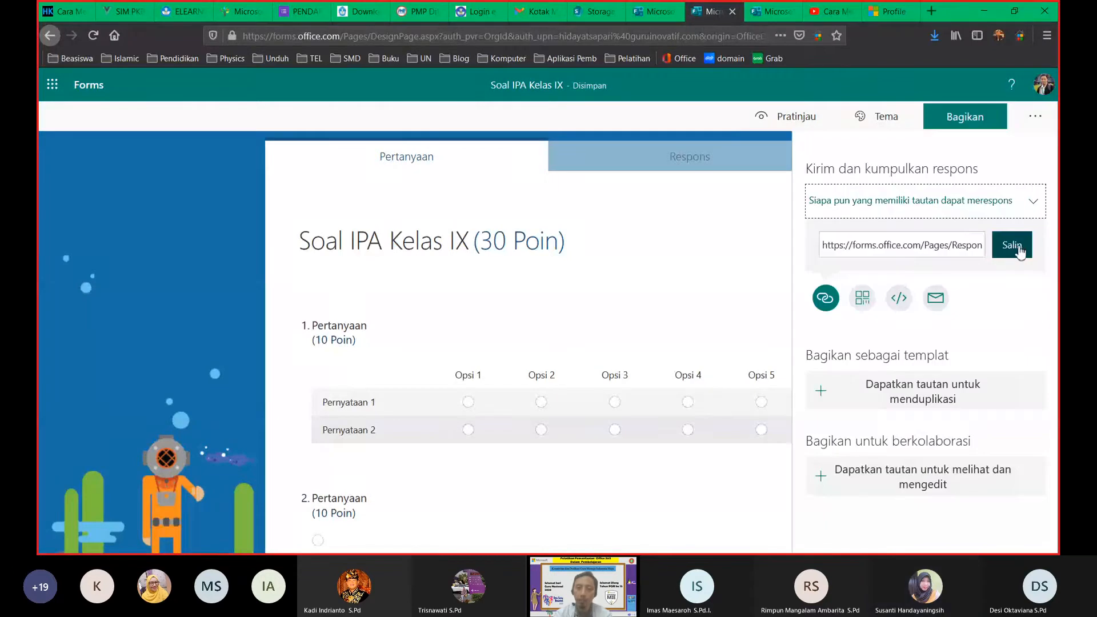
{"action": "left_click", "coordinate": [905, 201]}
{"action": "left_click", "coordinate": [891, 271]}
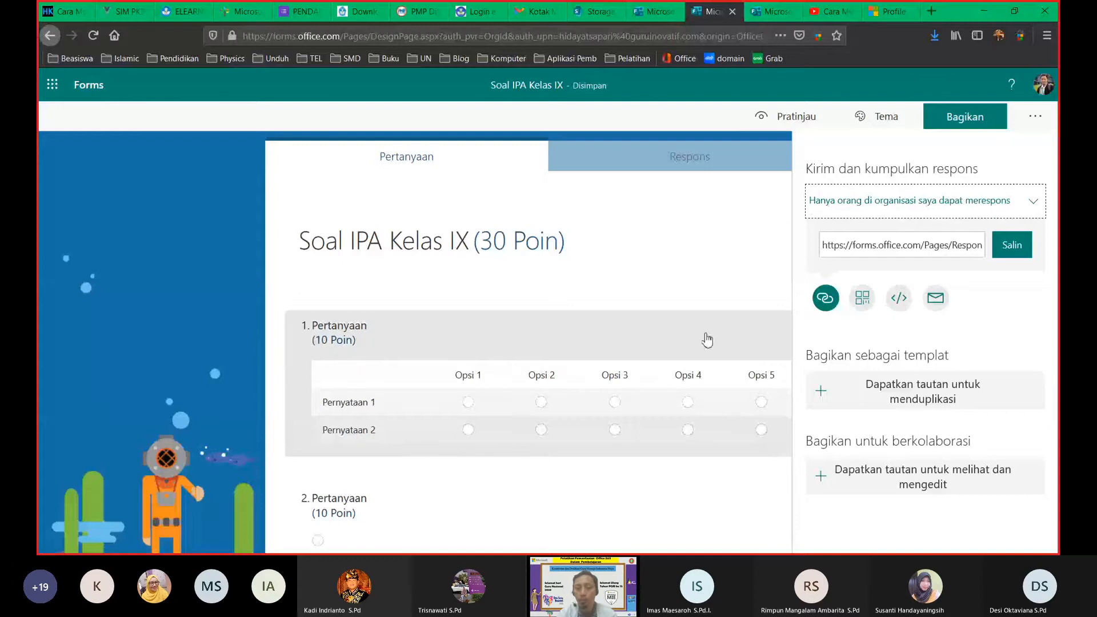
Step: Allow anyone with the link to respond, and create a view-and-edit link
{"action": "left_click", "coordinate": [924, 214]}
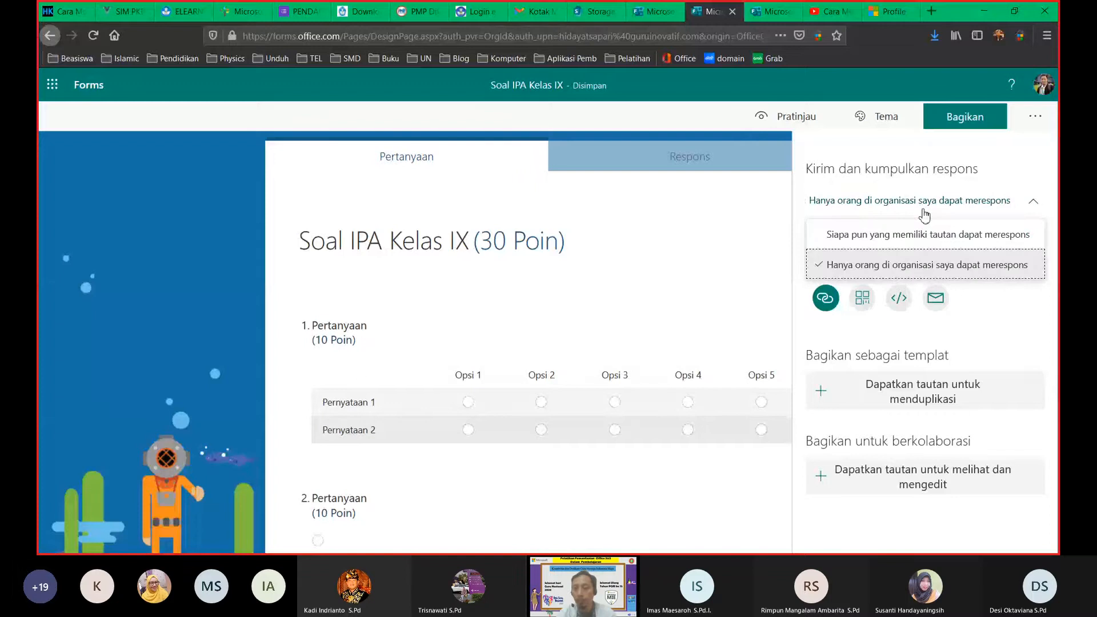
{"action": "left_click", "coordinate": [909, 238]}
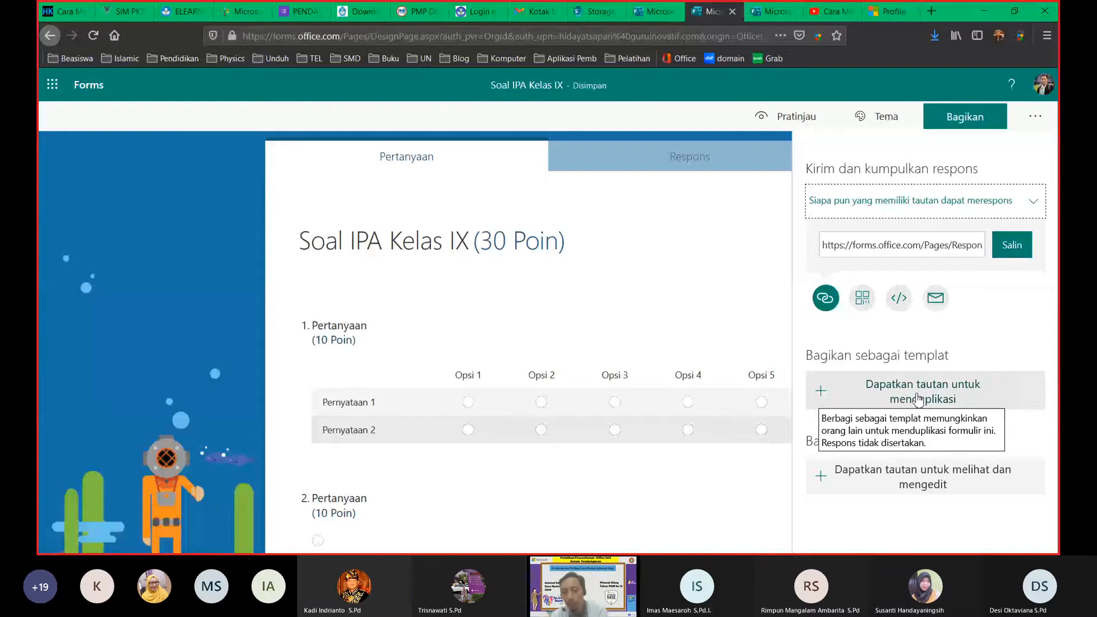
{"action": "left_click", "coordinate": [940, 487]}
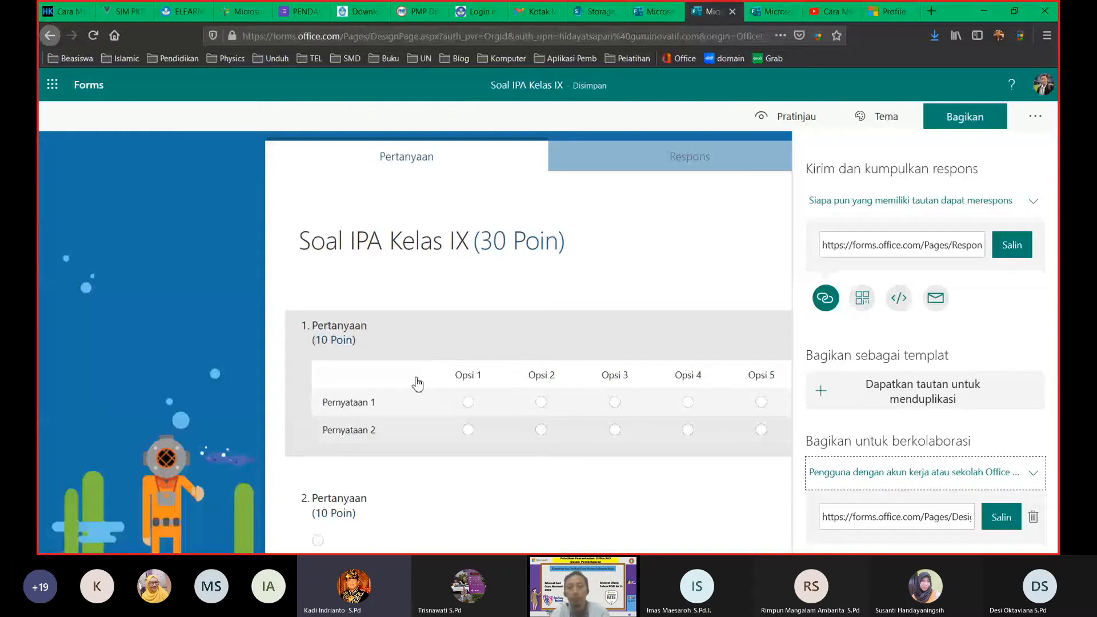
Step: Close the Bagikan panel and scroll back down to question 2
{"action": "left_click", "coordinate": [252, 242]}
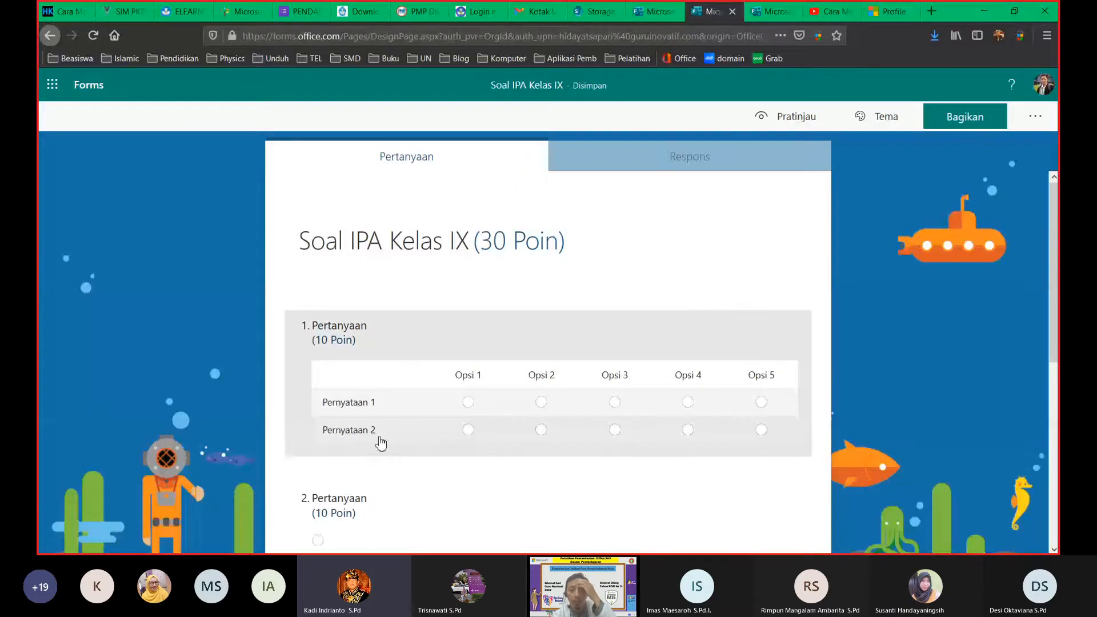
{"action": "scroll", "coordinate": [416, 471], "scroll_direction": "down", "scroll_amount": 4}
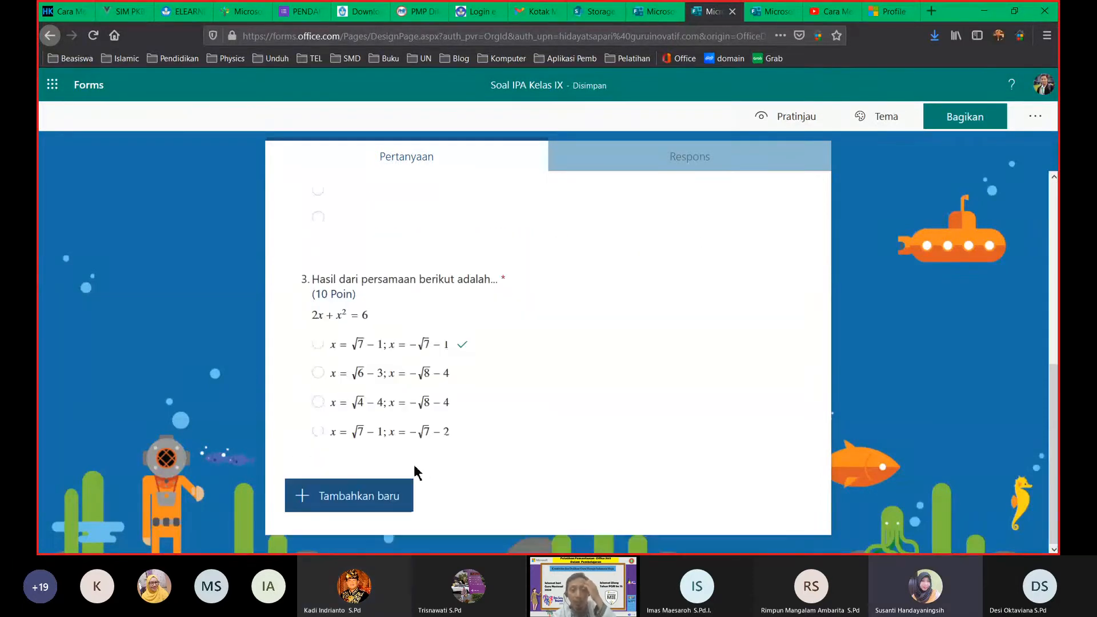
{"action": "left_click", "coordinate": [413, 216]}
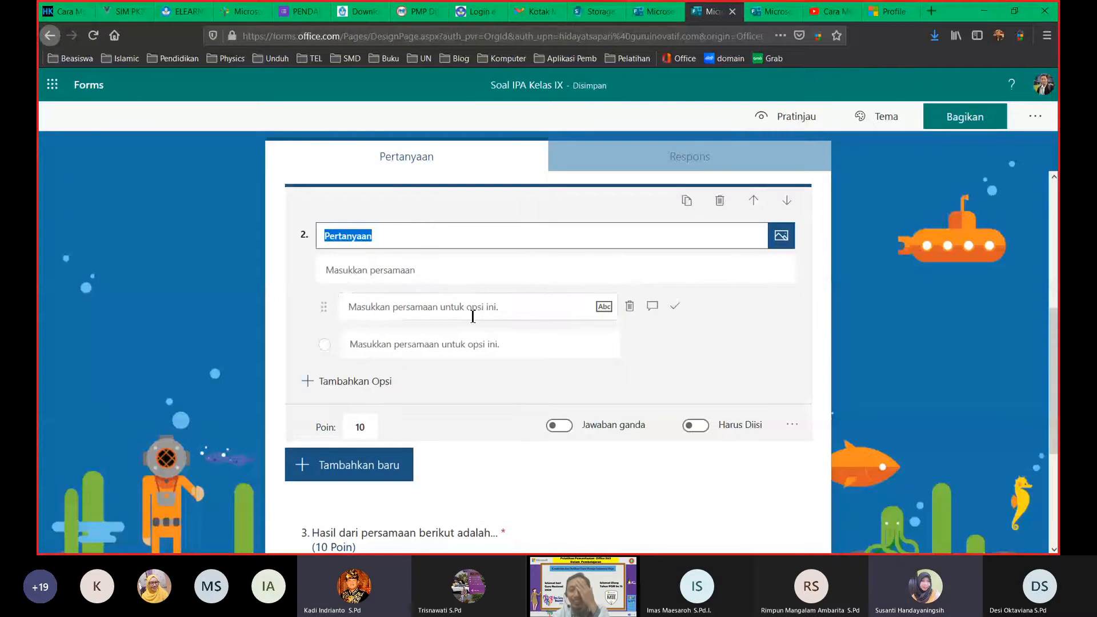
Step: Leave question 2's option and add a new Pilihan question as question 3
{"action": "left_click", "coordinate": [567, 309]}
{"action": "left_click", "coordinate": [567, 308]}
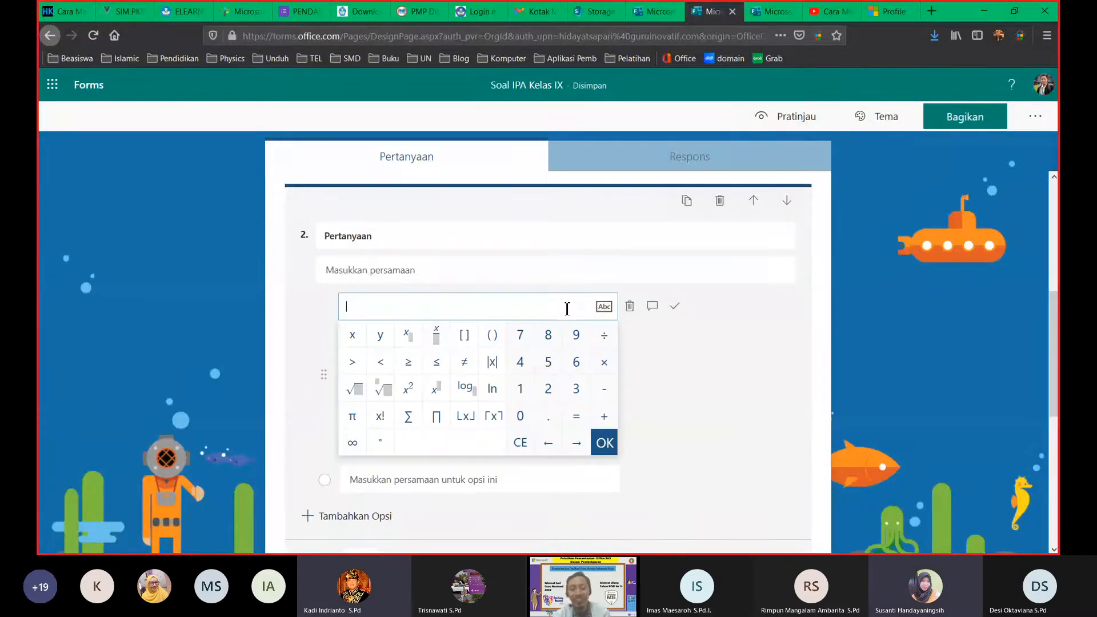
{"action": "left_click", "coordinate": [868, 327]}
{"action": "left_click", "coordinate": [328, 461]}
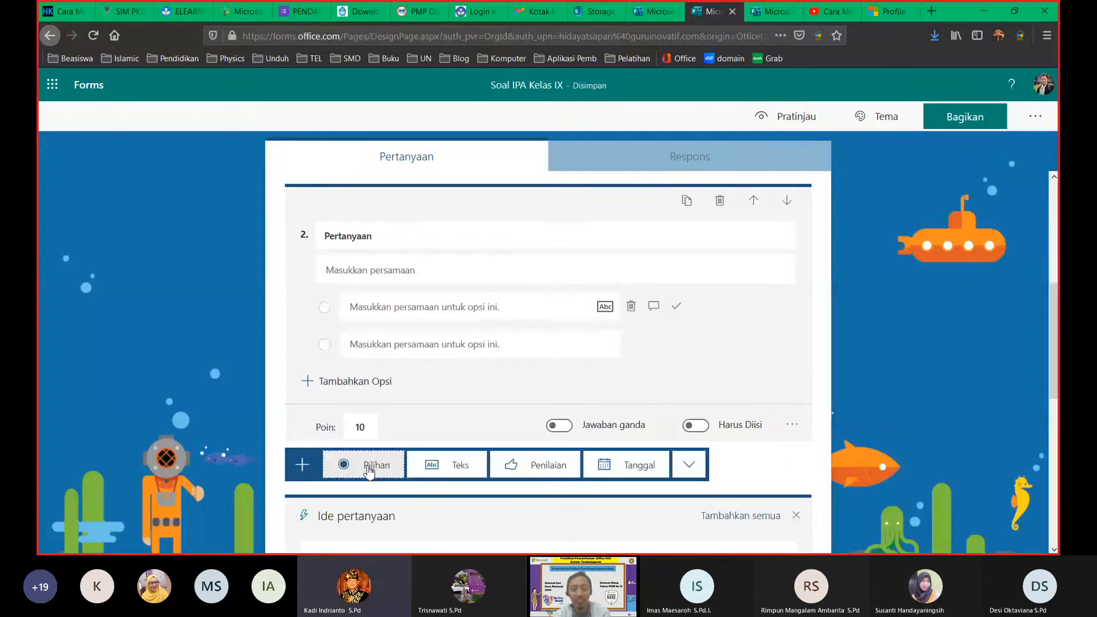
{"action": "left_click", "coordinate": [369, 467]}
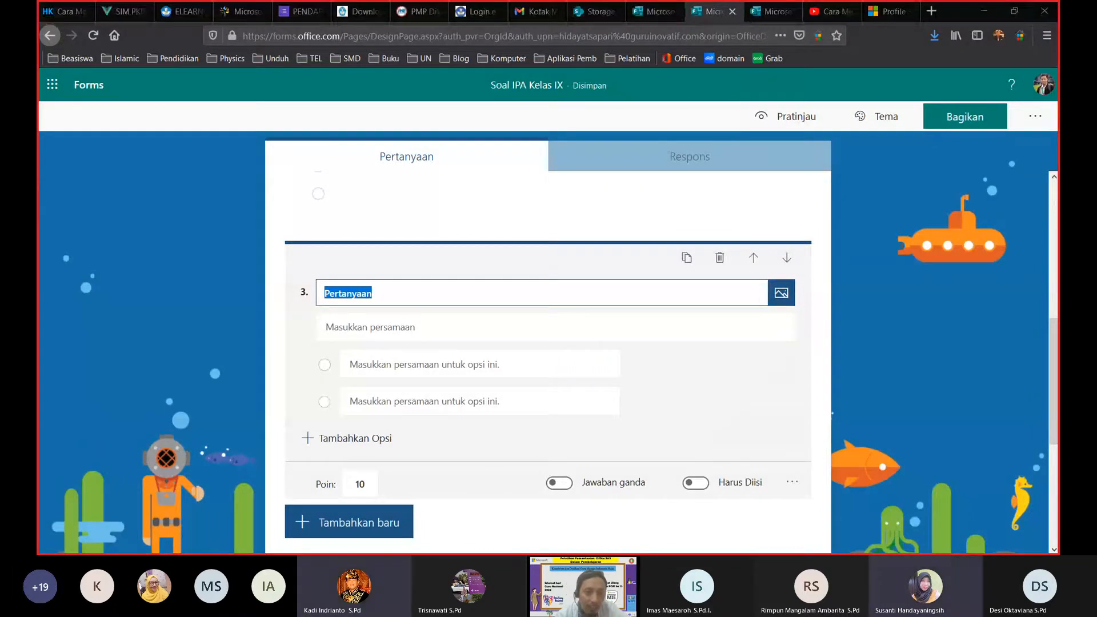
Step: Switch to the Word document of test questions and scroll through it
{"action": "left_click", "coordinate": [221, 562]}
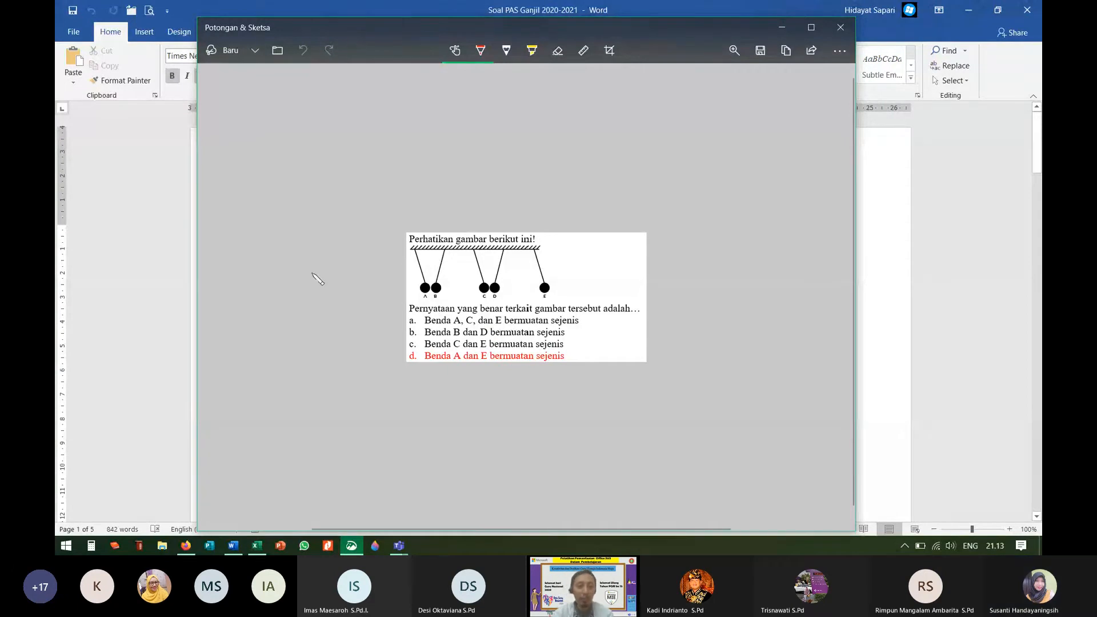
{"action": "left_click", "coordinate": [124, 308]}
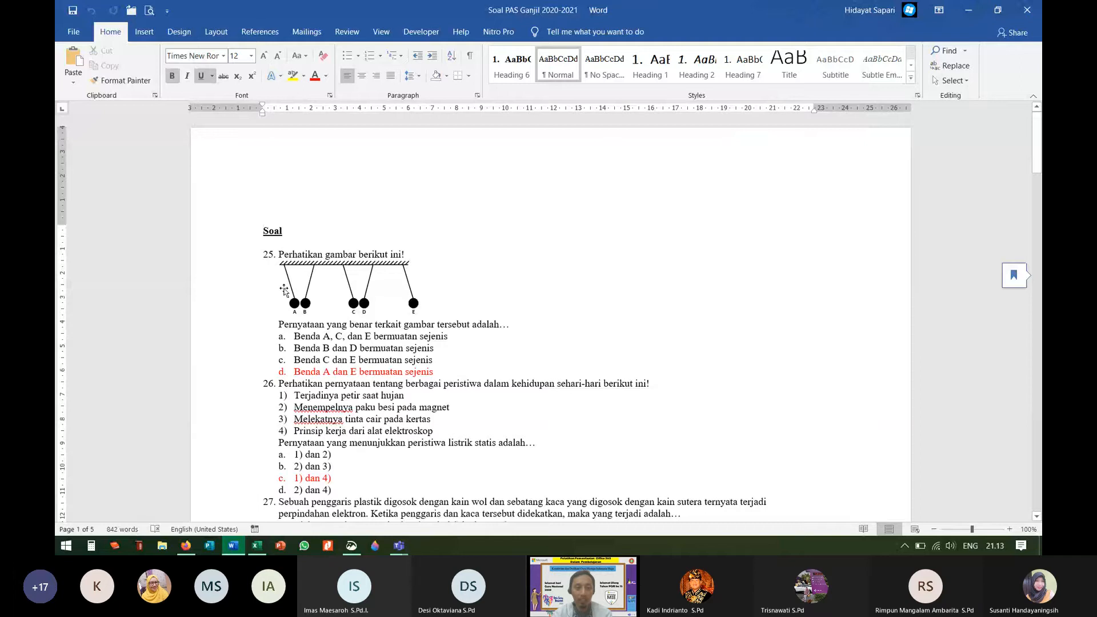
{"action": "scroll", "coordinate": [284, 290], "scroll_direction": "down", "scroll_amount": 6}
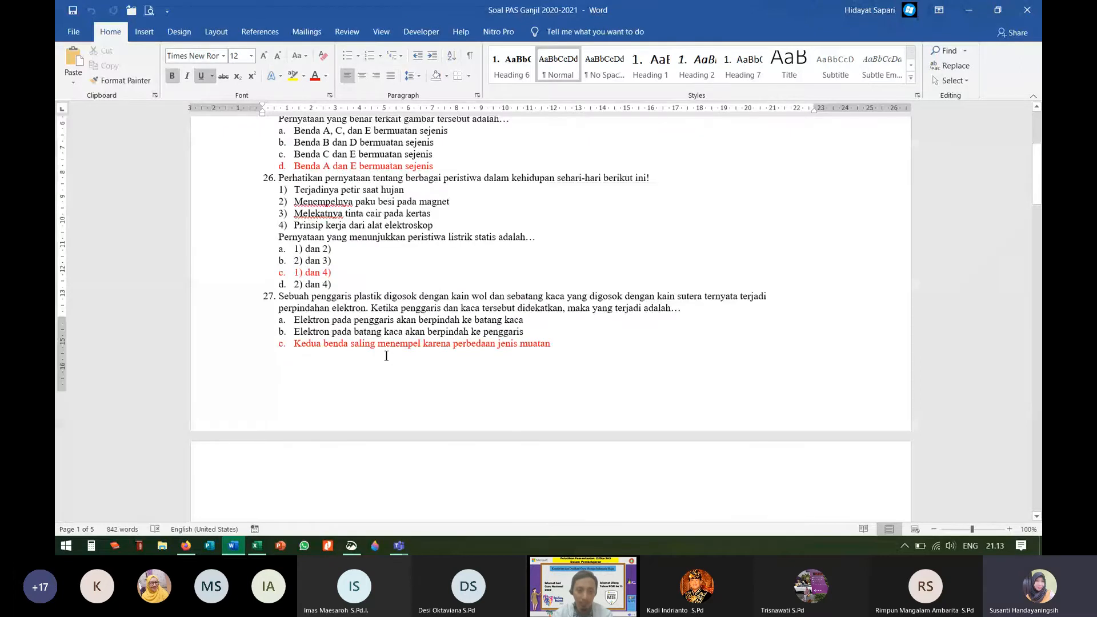
{"action": "scroll", "coordinate": [387, 355], "scroll_direction": "down", "scroll_amount": 20}
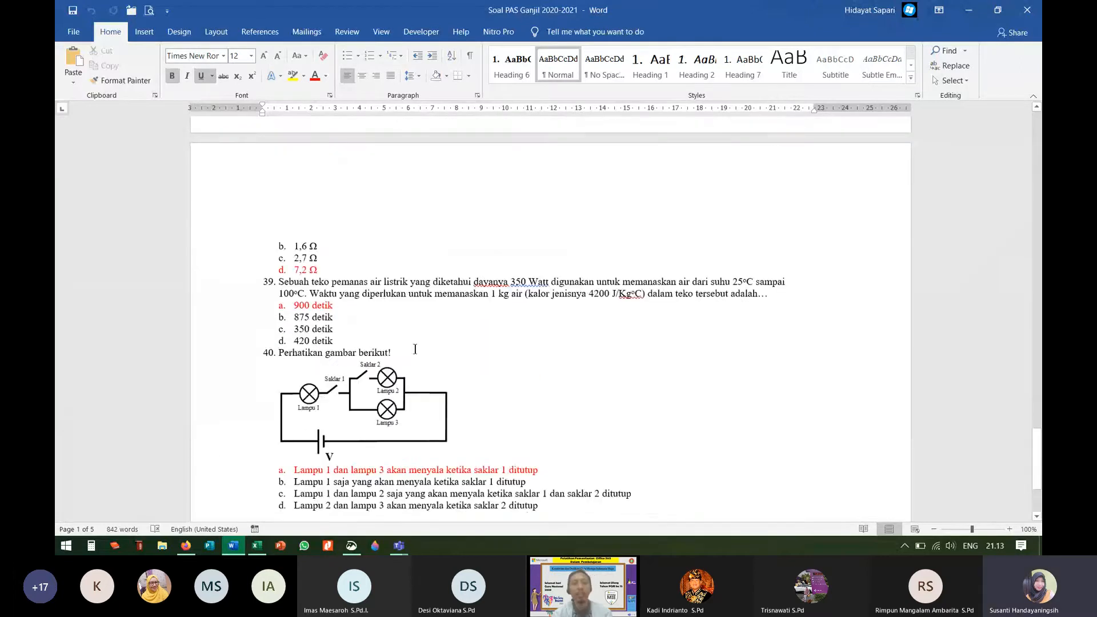
{"action": "scroll", "coordinate": [414, 348], "scroll_direction": "up", "scroll_amount": 6}
{"action": "scroll", "coordinate": [415, 348], "scroll_direction": "up", "scroll_amount": 20}
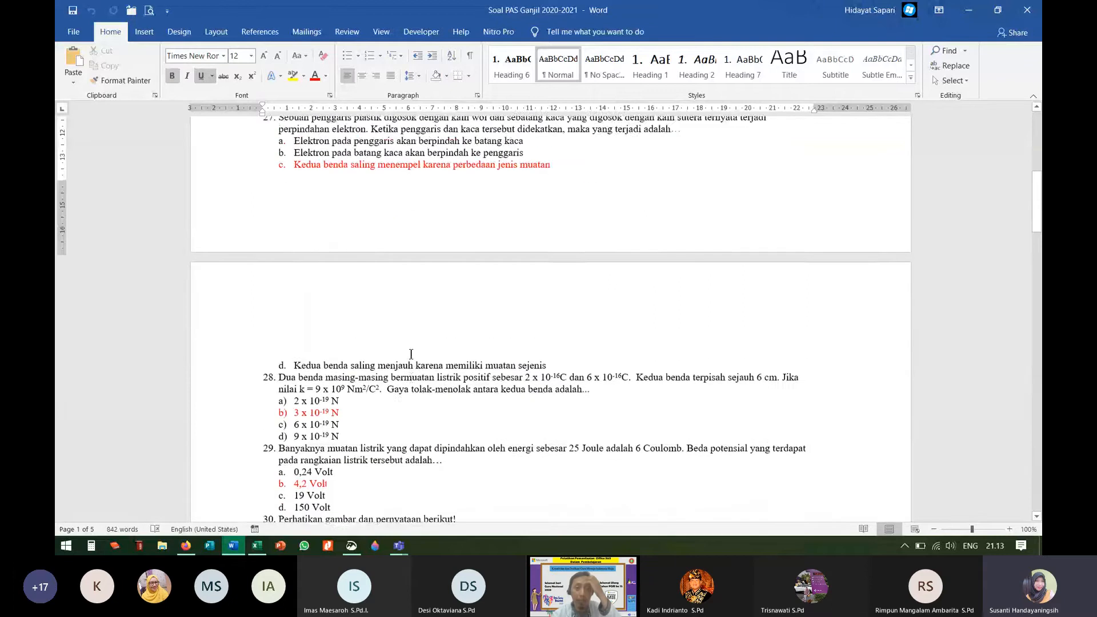
{"action": "scroll", "coordinate": [411, 354], "scroll_direction": "up", "scroll_amount": 6}
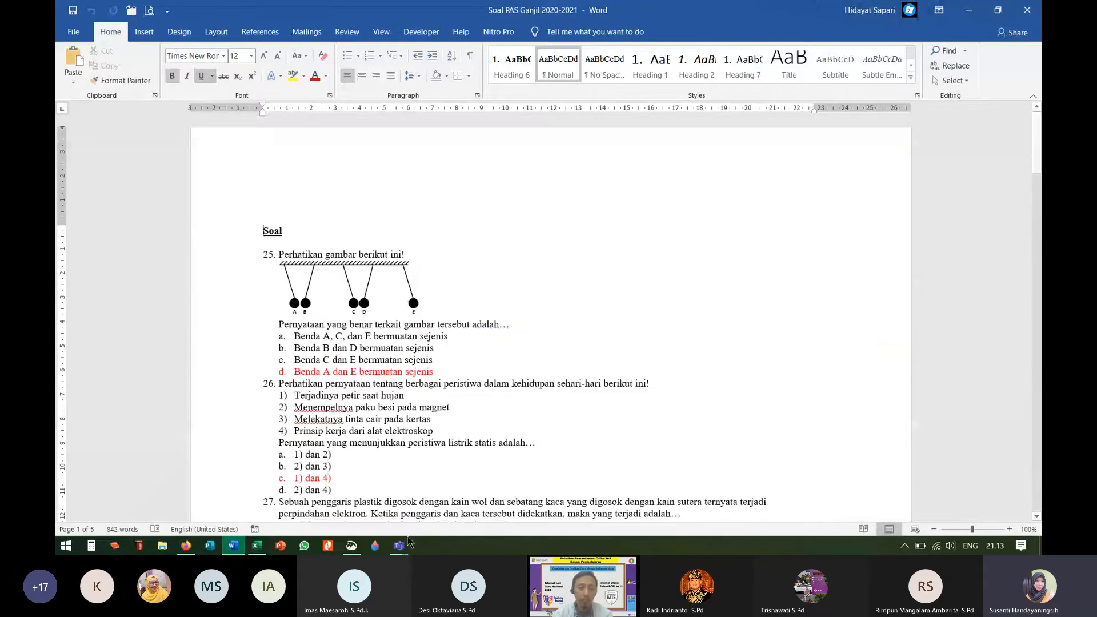
Step: Save the question snip as JPG 'latihan' and close Snip & Sketch
{"action": "left_click", "coordinate": [352, 546]}
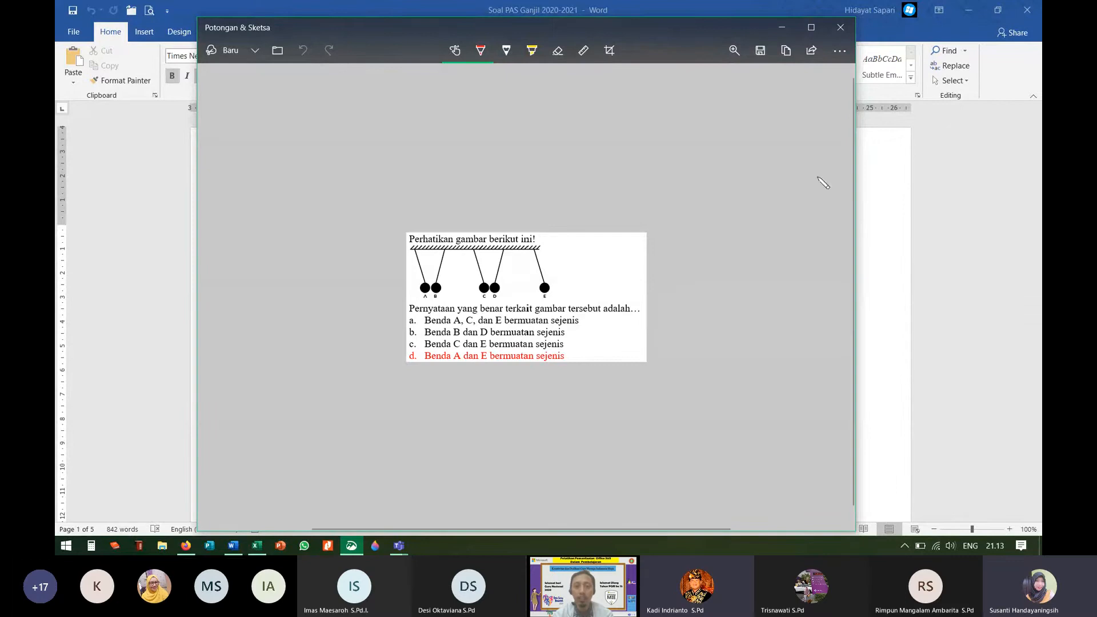
{"action": "key", "text": "ctrl+s"}
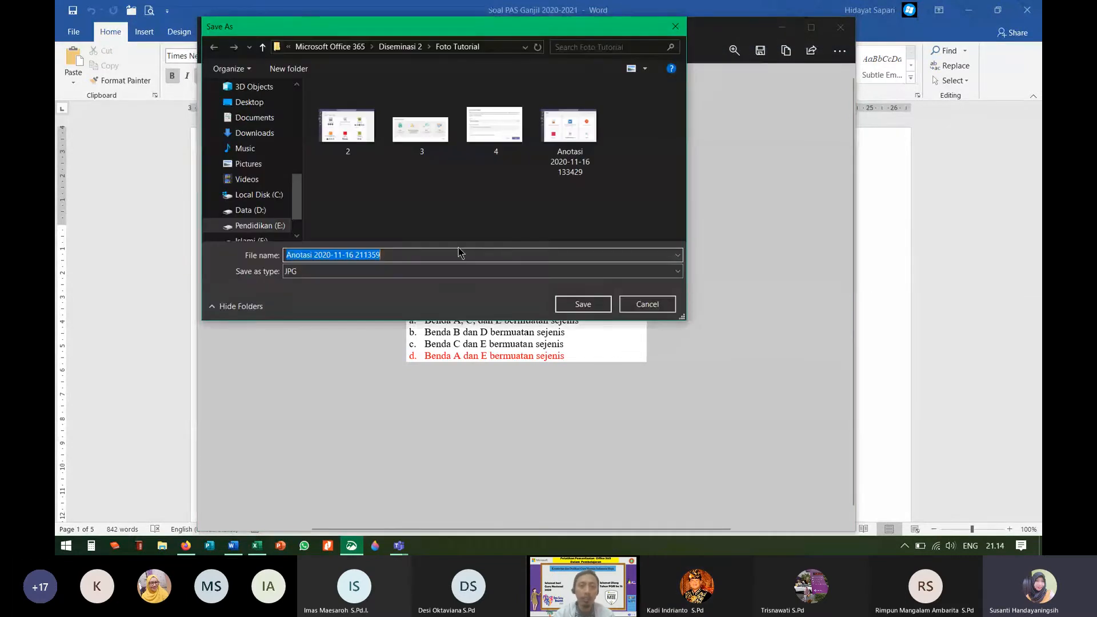
{"action": "type", "text": "latihan"}
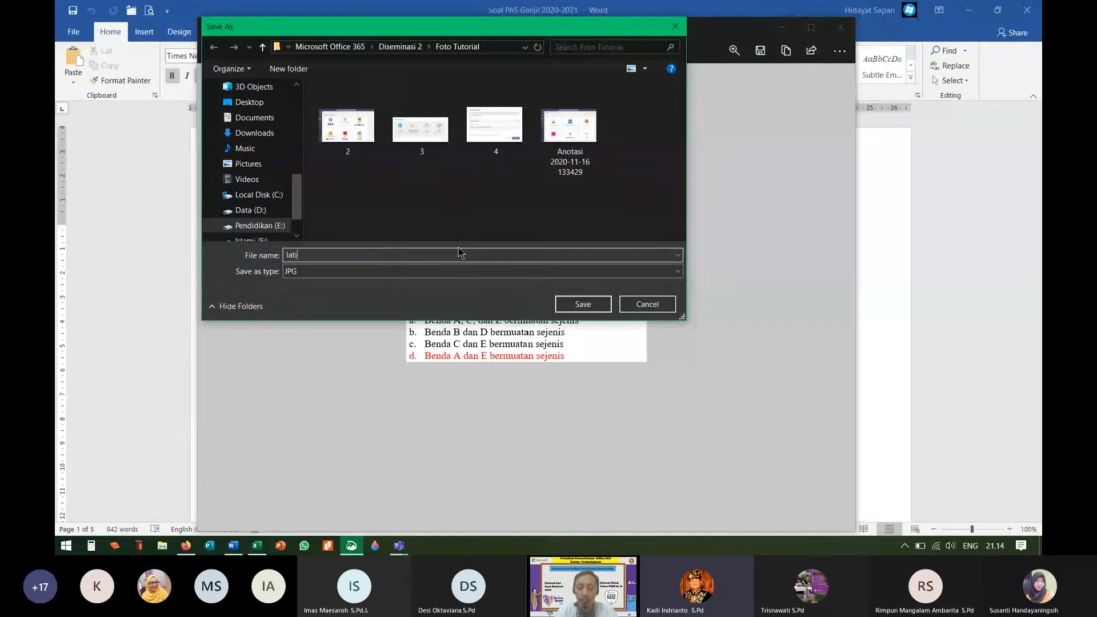
{"action": "left_click", "coordinate": [584, 306]}
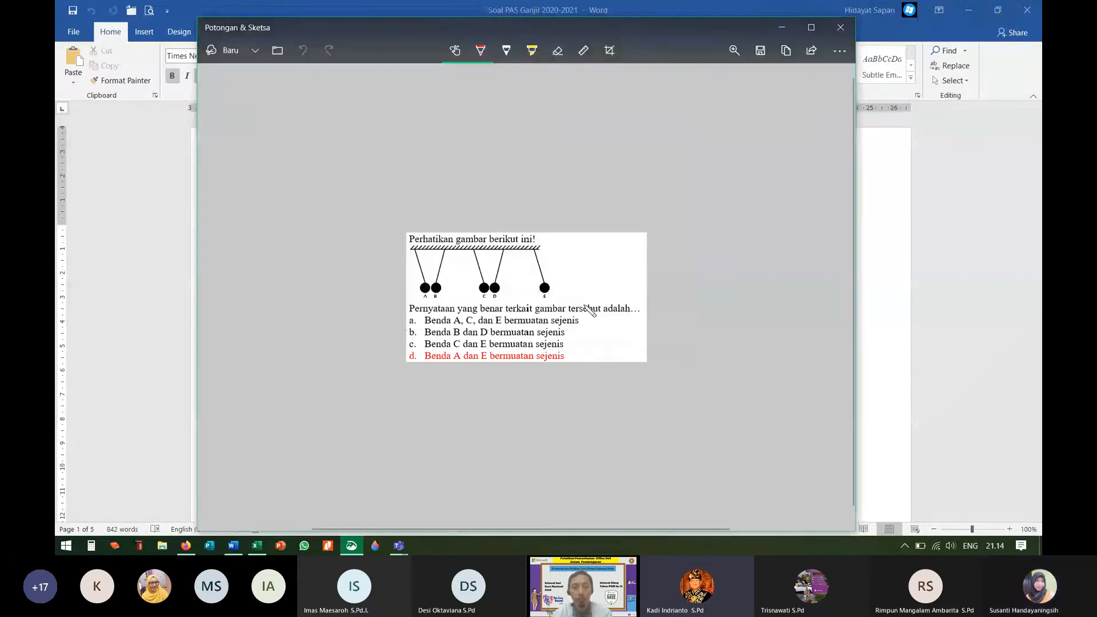
{"action": "left_click", "coordinate": [839, 27]}
Step: Close Word, then turn off math formatting and the subtitle for question 3
{"action": "left_click", "coordinate": [1027, 10]}
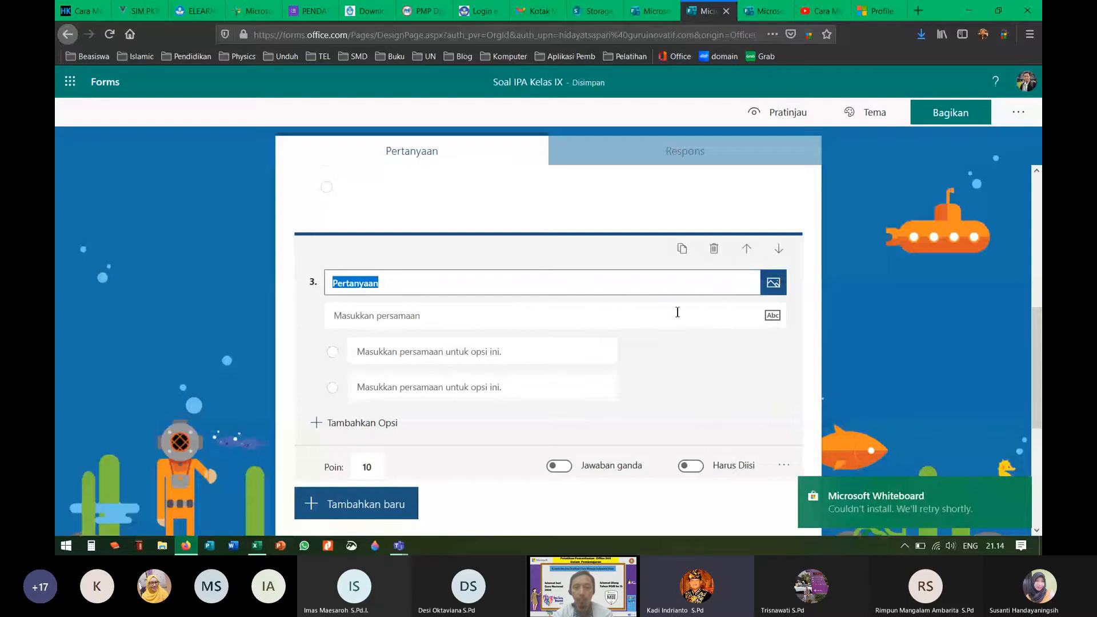
{"action": "left_click", "coordinate": [783, 464]}
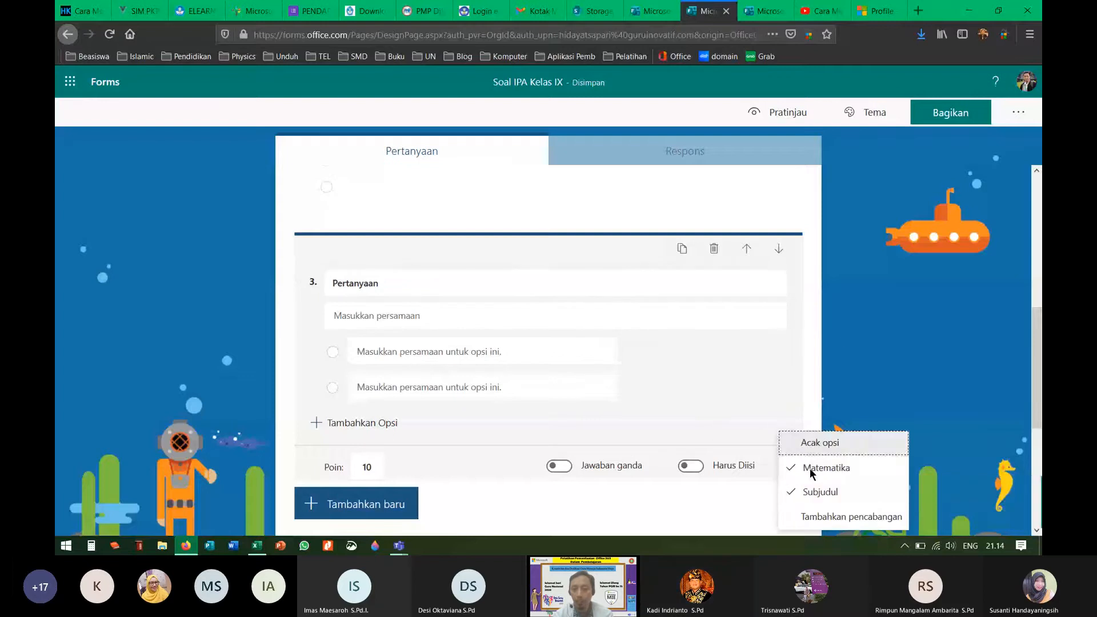
{"action": "left_click", "coordinate": [800, 472]}
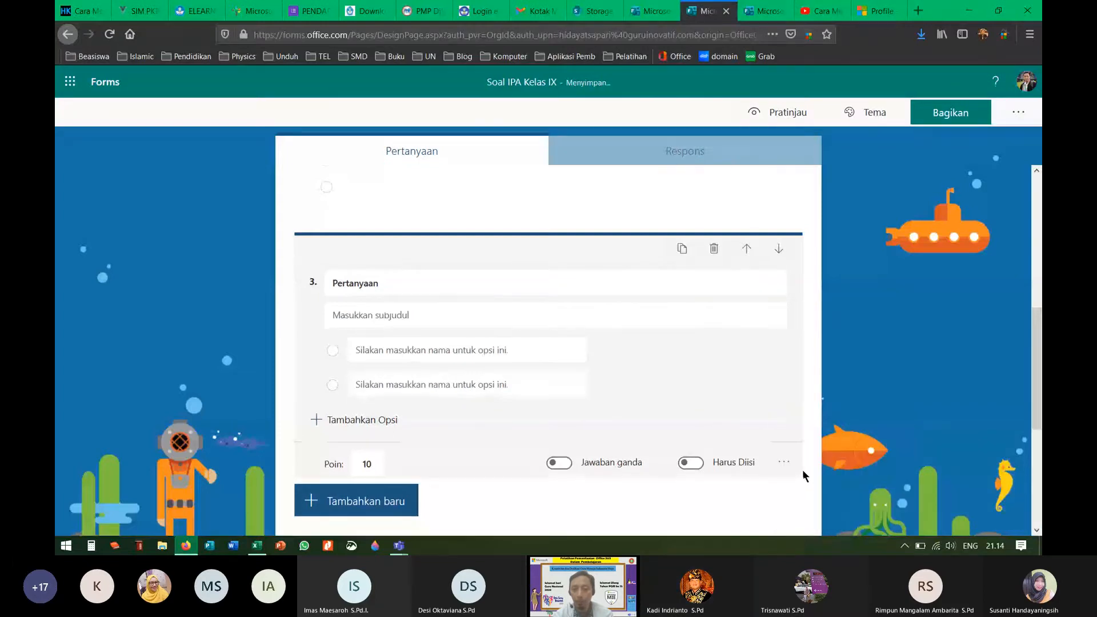
{"action": "left_click", "coordinate": [783, 461]}
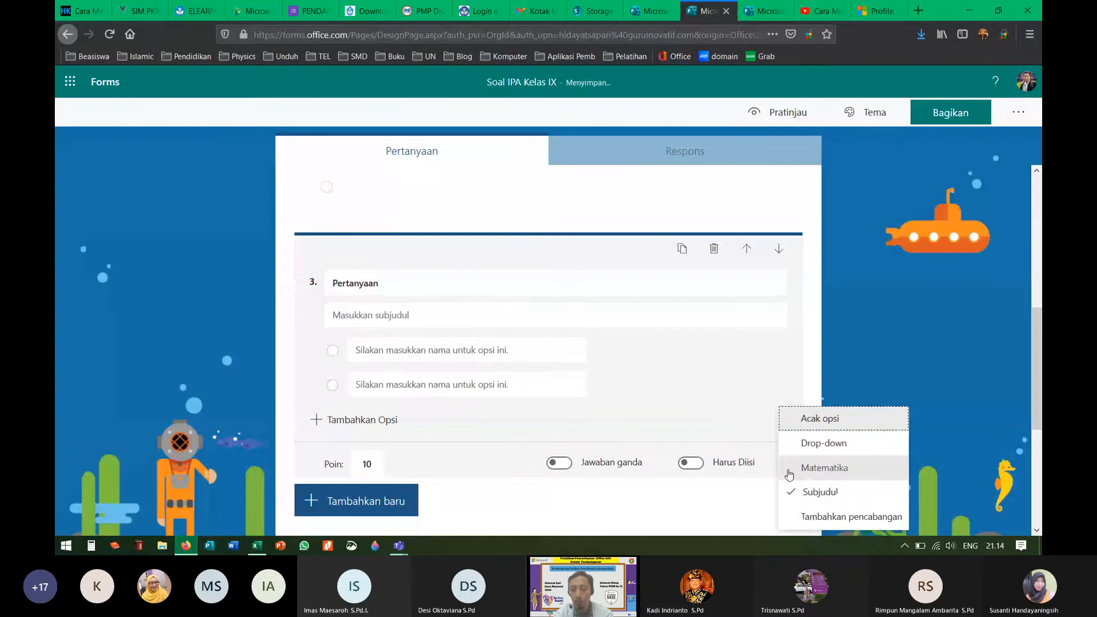
{"action": "left_click", "coordinate": [794, 496]}
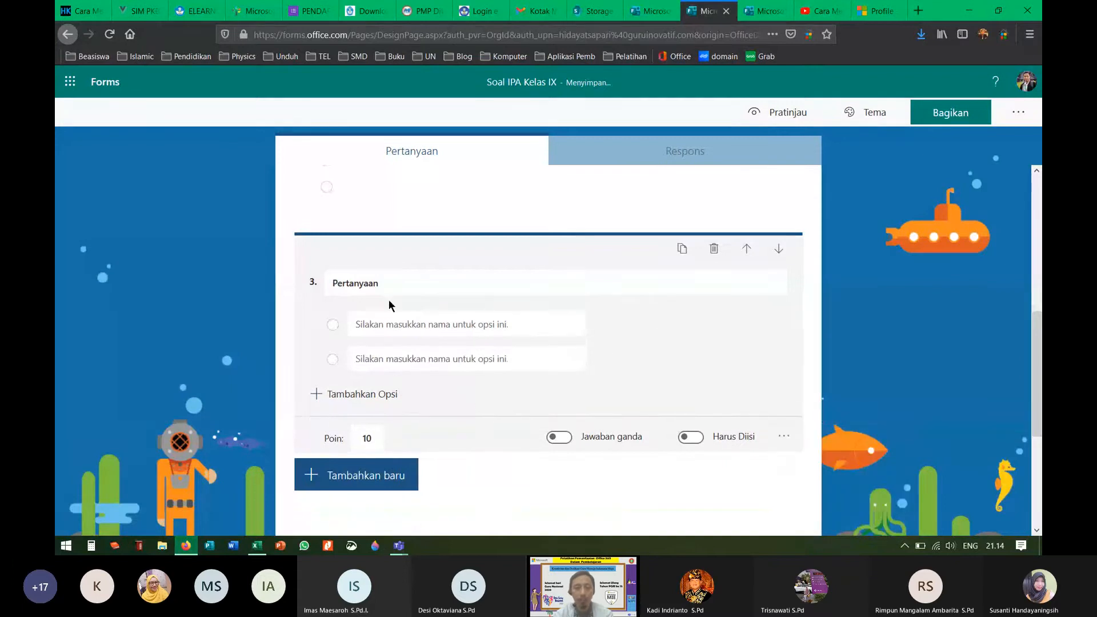
Step: Choose to insert an image (Gambar) into question 3's title
{"action": "left_click", "coordinate": [403, 285]}
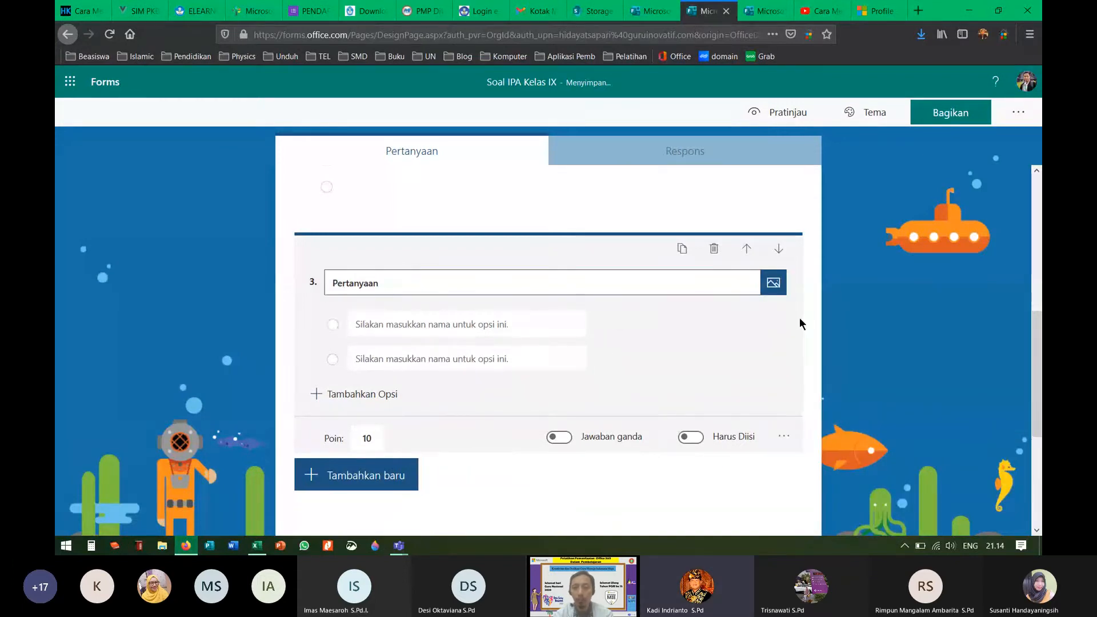
{"action": "left_click", "coordinate": [773, 282]}
{"action": "left_click", "coordinate": [852, 198]}
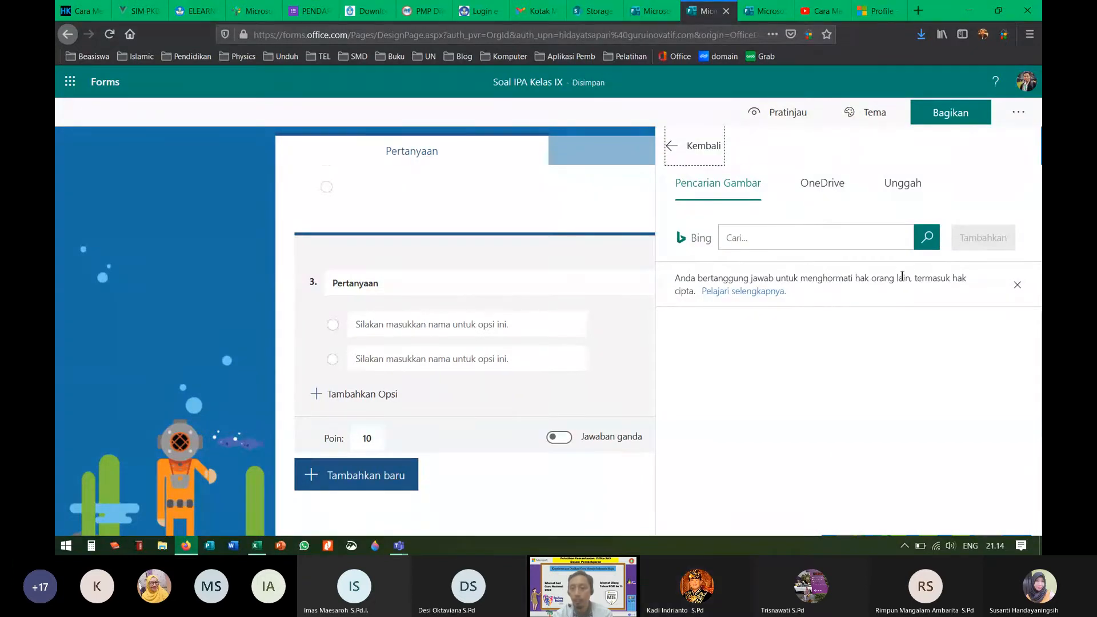
Step: Upload the latihan picture from Diseminasi 2 > Foto Tutorial into question 3
{"action": "left_click", "coordinate": [908, 183]}
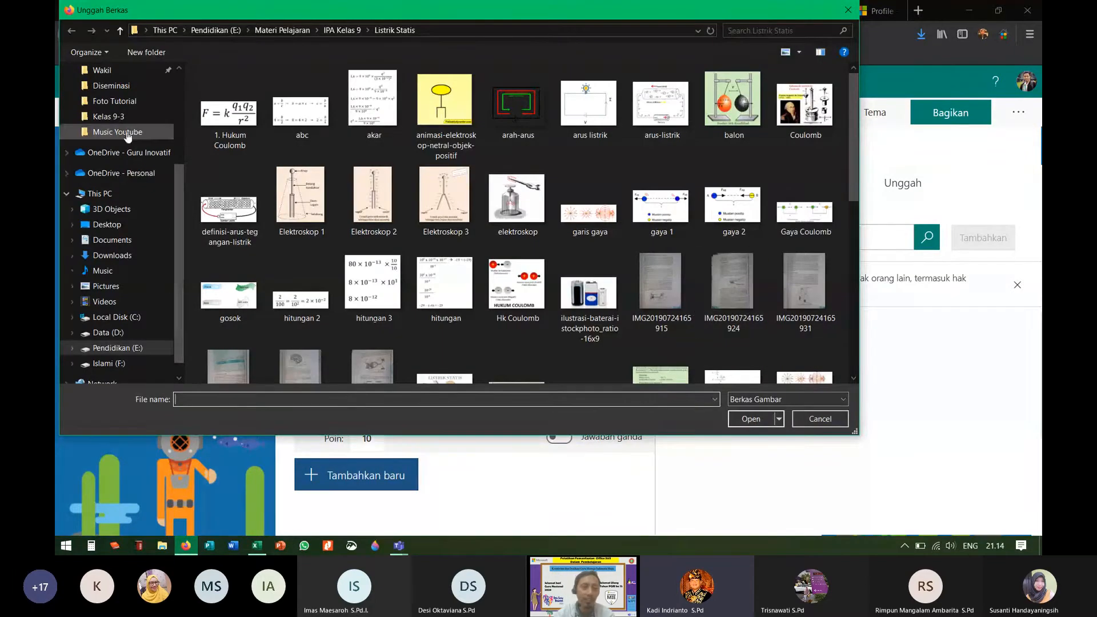
{"action": "scroll", "coordinate": [178, 195], "scroll_direction": "up", "scroll_amount": 2}
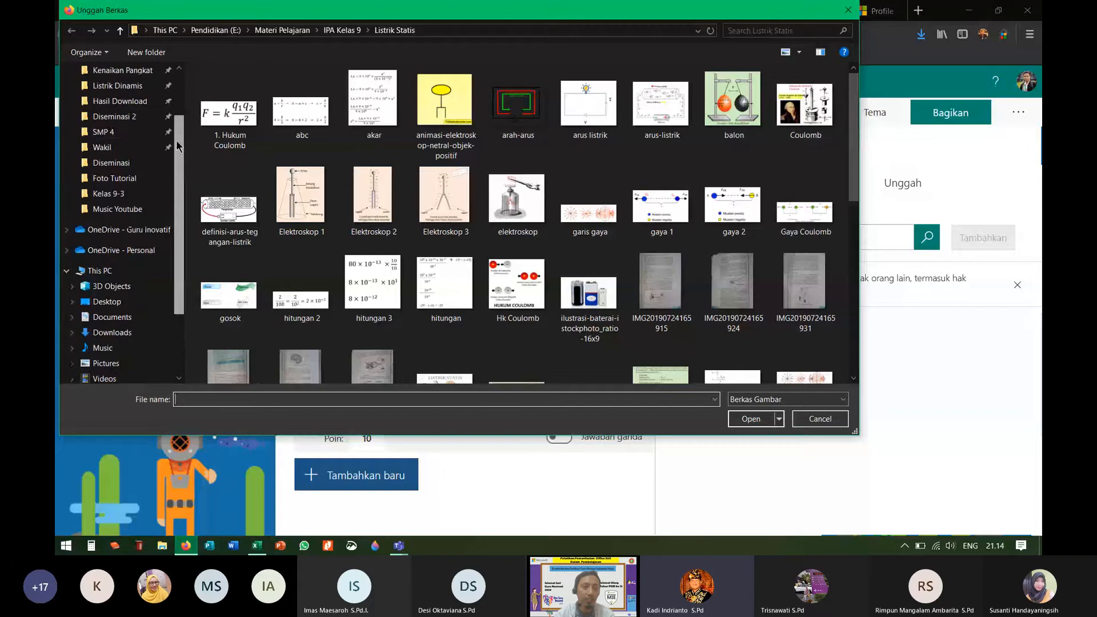
{"action": "left_click", "coordinate": [165, 116]}
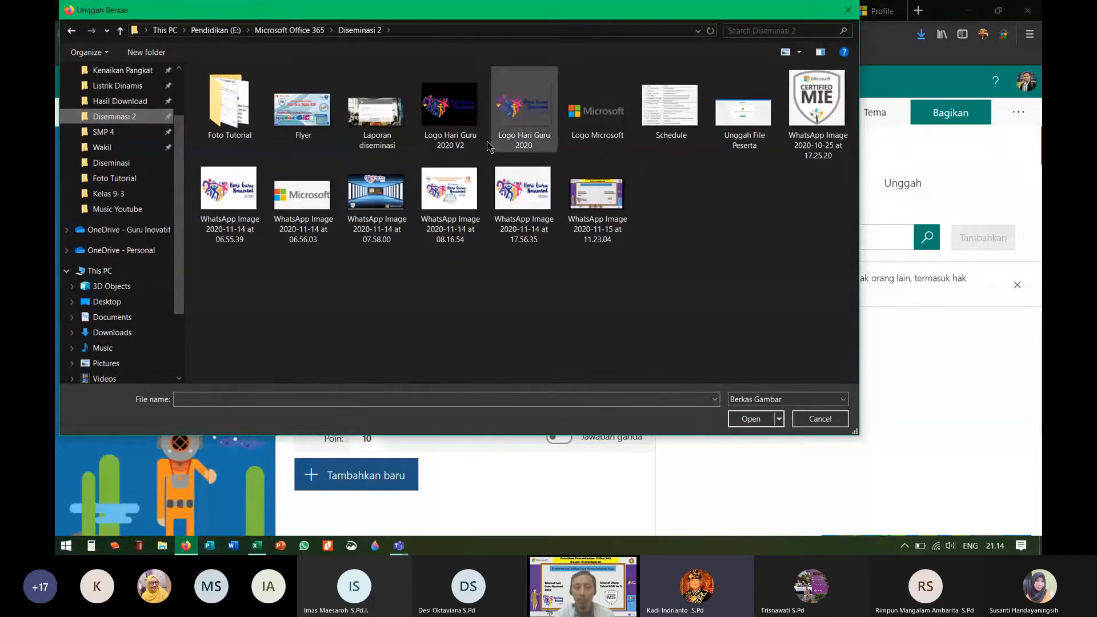
{"action": "double_click", "coordinate": [234, 108]}
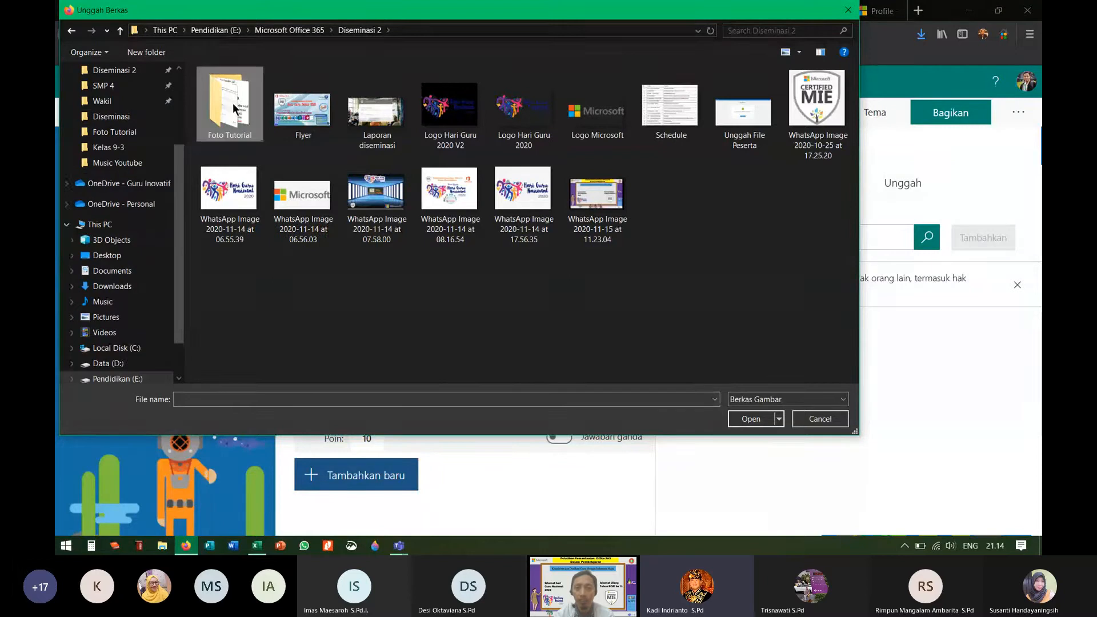
{"action": "left_click", "coordinate": [517, 99]}
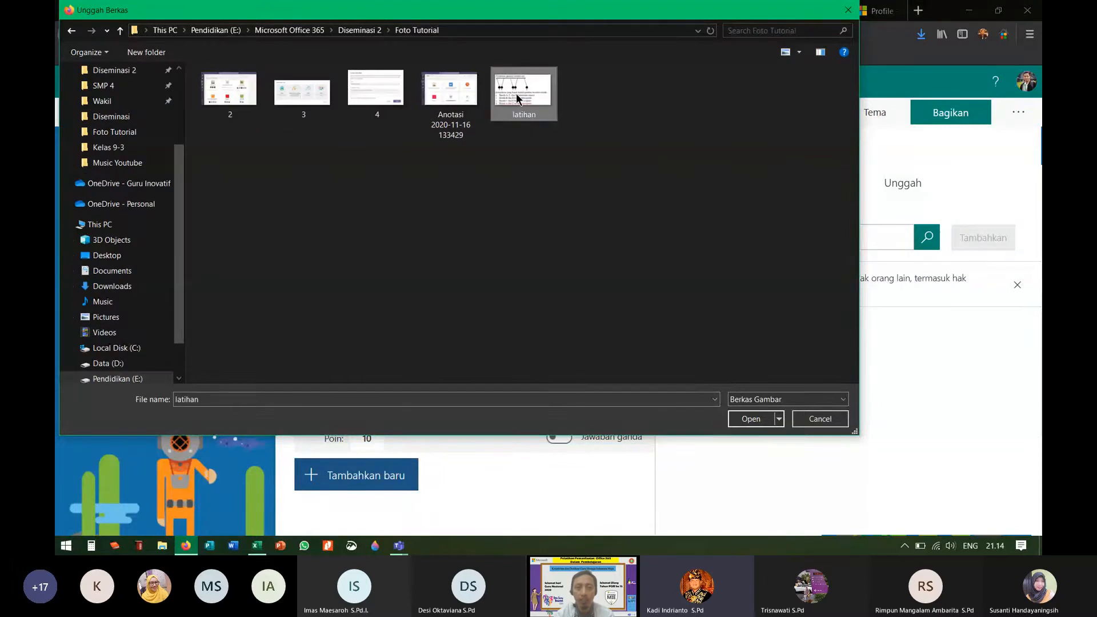
{"action": "left_click", "coordinate": [750, 417]}
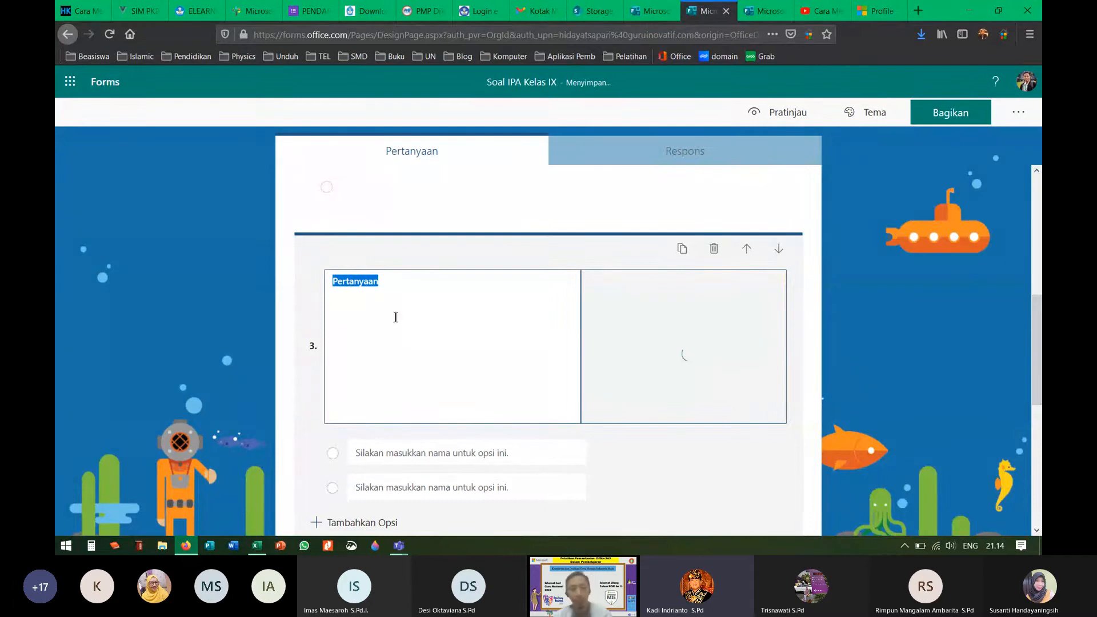
Step: Delete the placeholder 'Pertanyaan' from question 3's title
{"action": "left_click", "coordinate": [384, 280]}
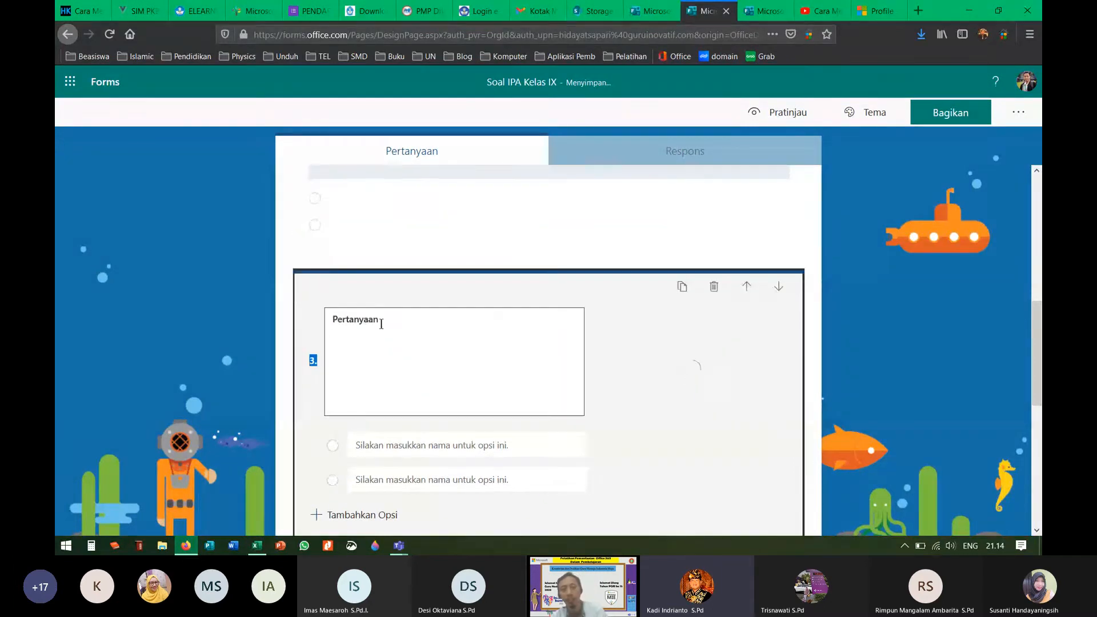
{"action": "left_click_drag", "start_coordinate": [324, 327], "coordinate": [403, 320]}
{"action": "key", "text": "BackSpace"}
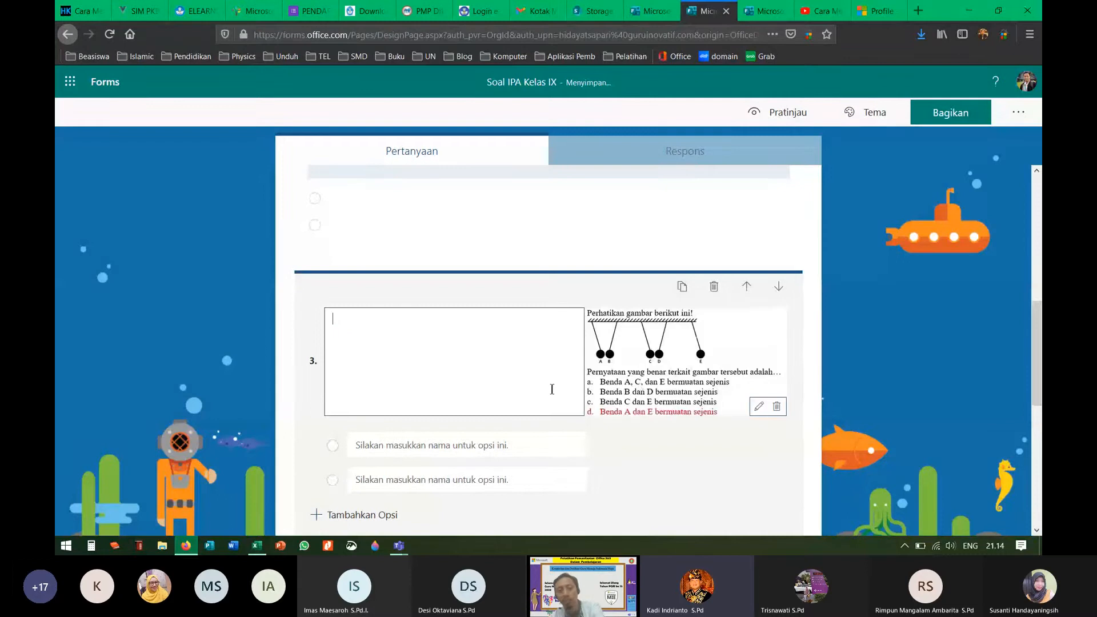
{"action": "left_click", "coordinate": [691, 460]}
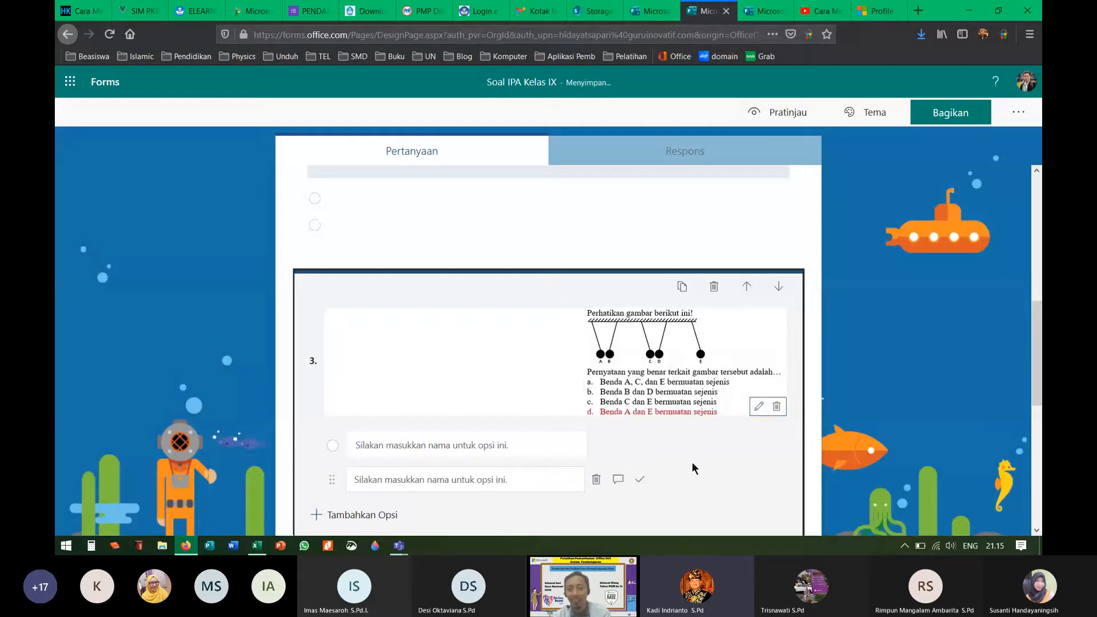
{"action": "left_click", "coordinate": [844, 394]}
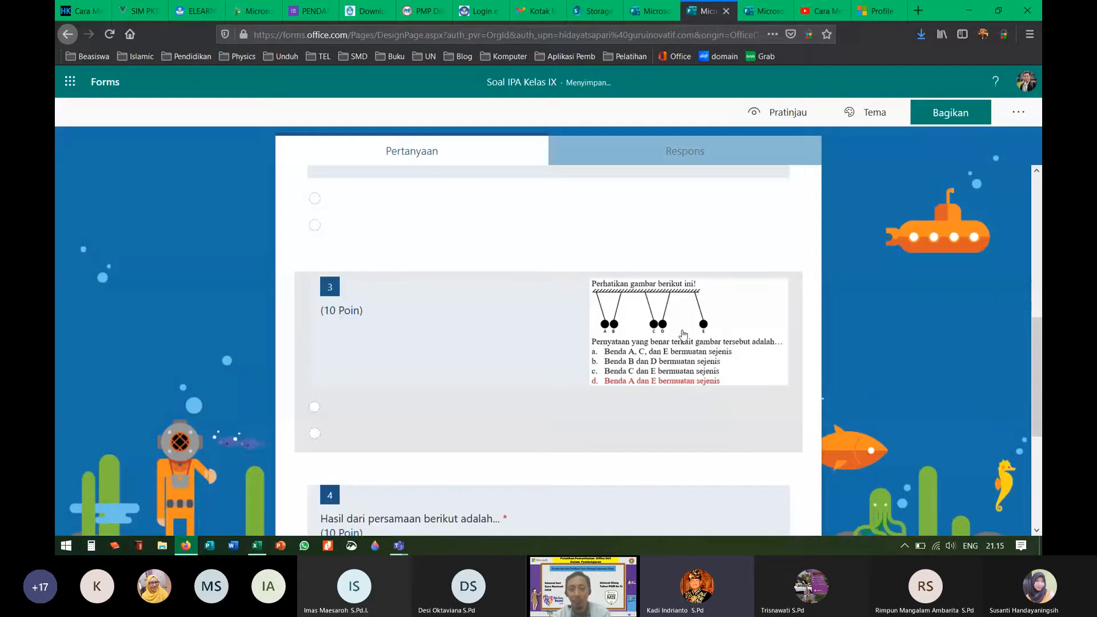
{"action": "left_click", "coordinate": [328, 417]}
Step: Label question 3's two answer options 'a' and 'b', then add a new question
{"action": "left_click", "coordinate": [391, 362]}
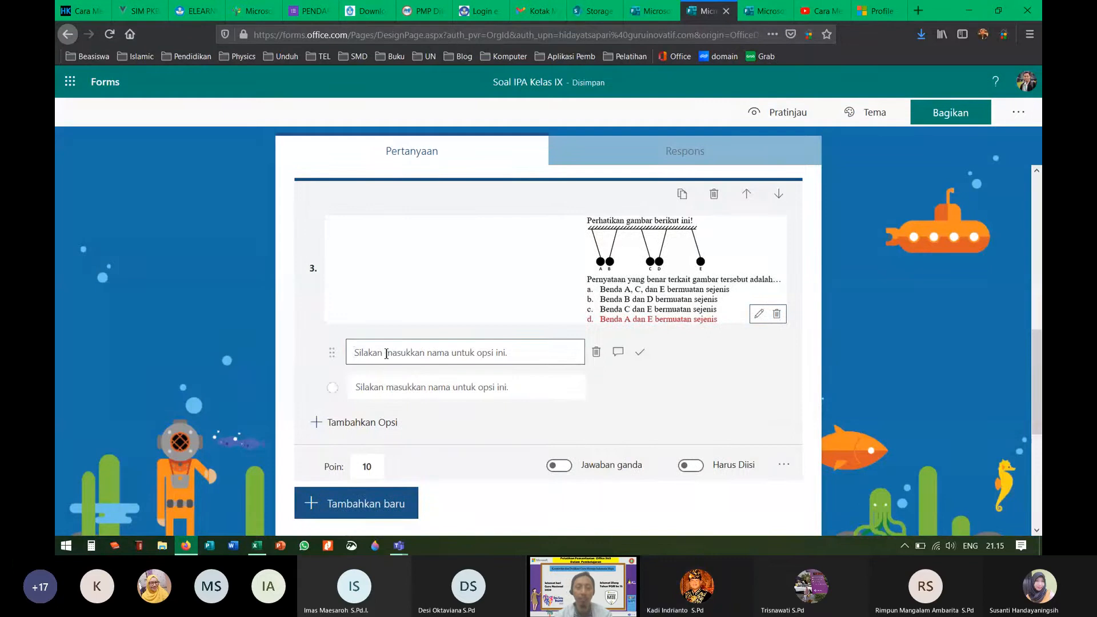
{"action": "type", "text": "a"}
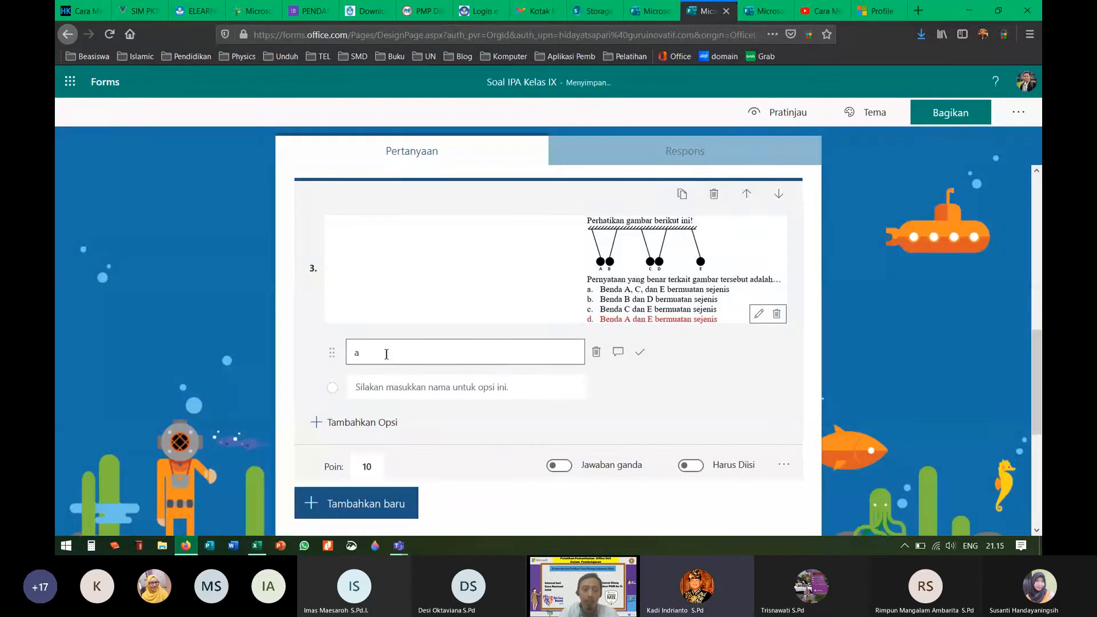
{"action": "left_click", "coordinate": [391, 393]}
{"action": "type", "text": "b"}
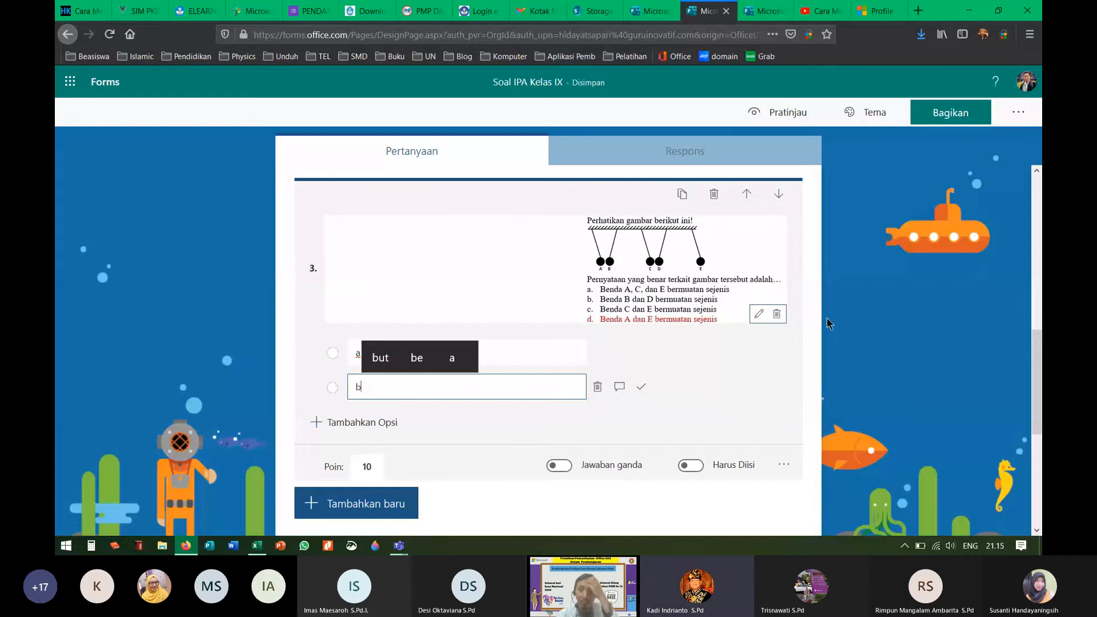
{"action": "left_click", "coordinate": [854, 348]}
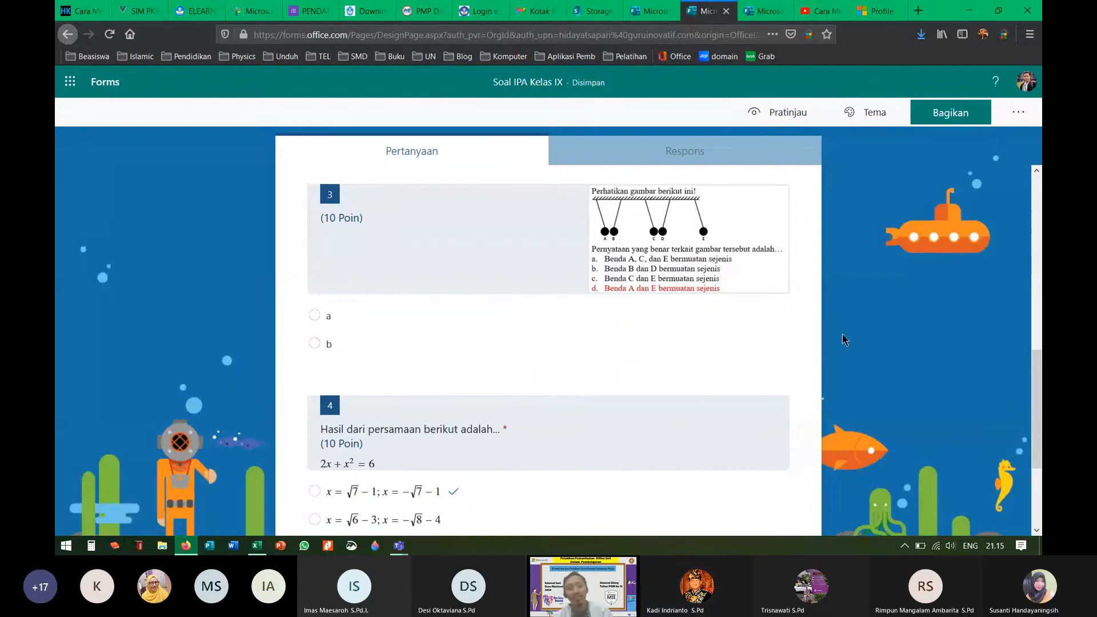
{"action": "scroll", "coordinate": [599, 335], "scroll_direction": "down", "scroll_amount": 3}
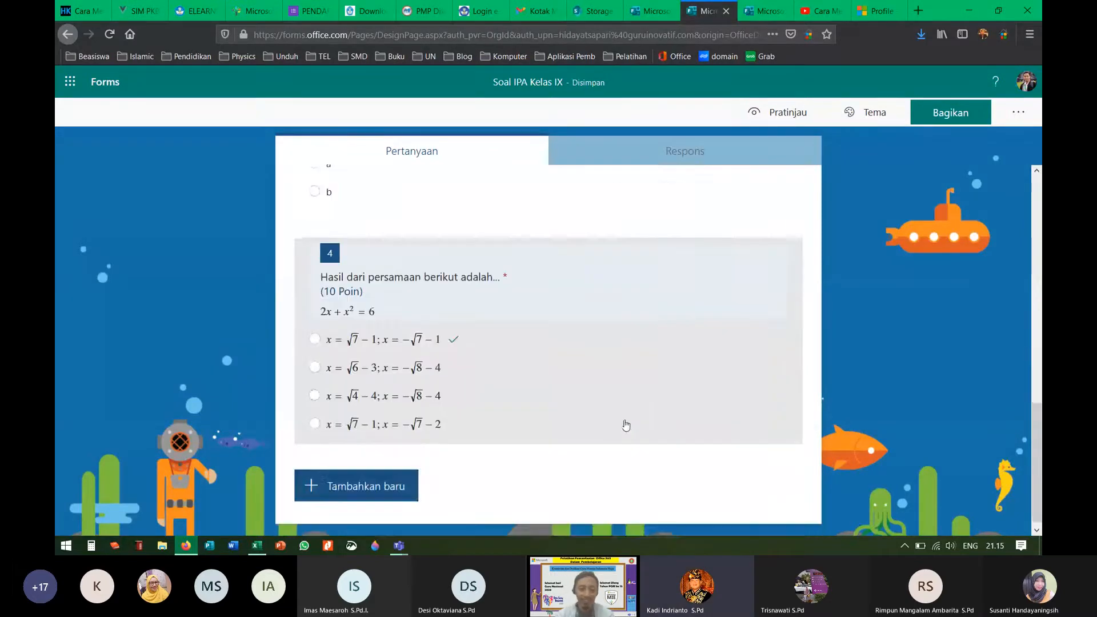
{"action": "left_click", "coordinate": [360, 481]}
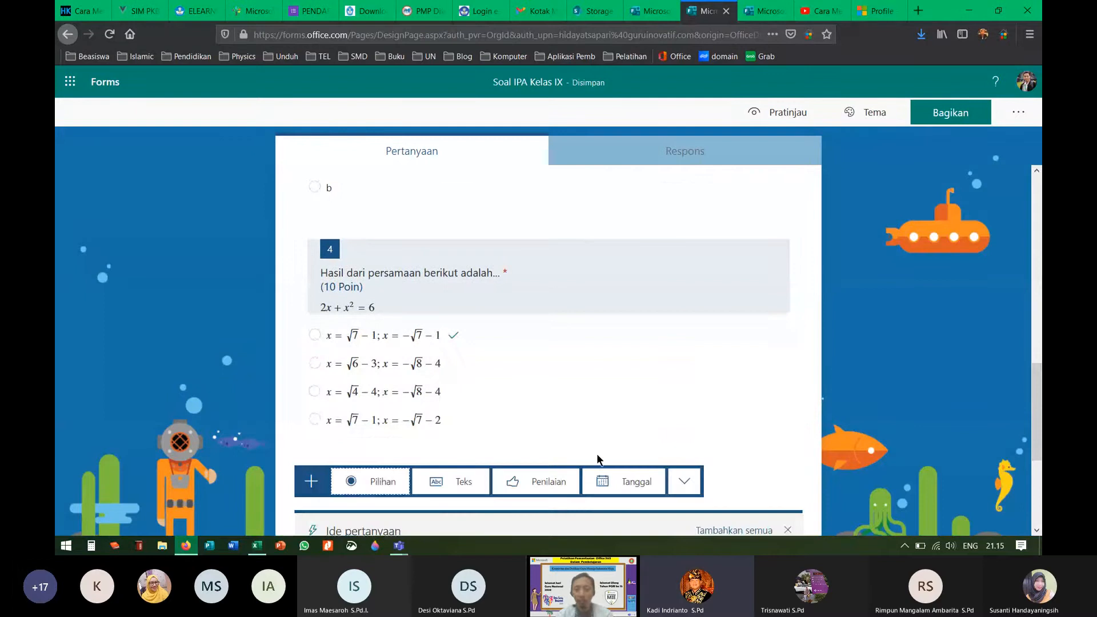
Step: Bring up the Teams meeting and dismiss the participant's contact card
{"action": "mouse_move", "coordinate": [399, 545]}
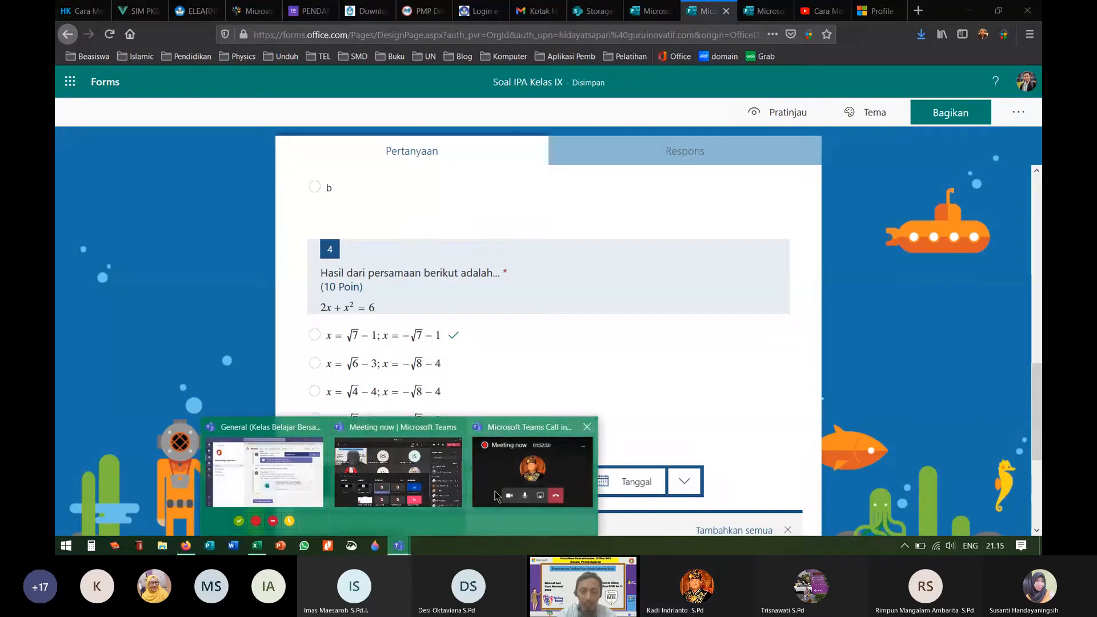
{"action": "left_click", "coordinate": [447, 517]}
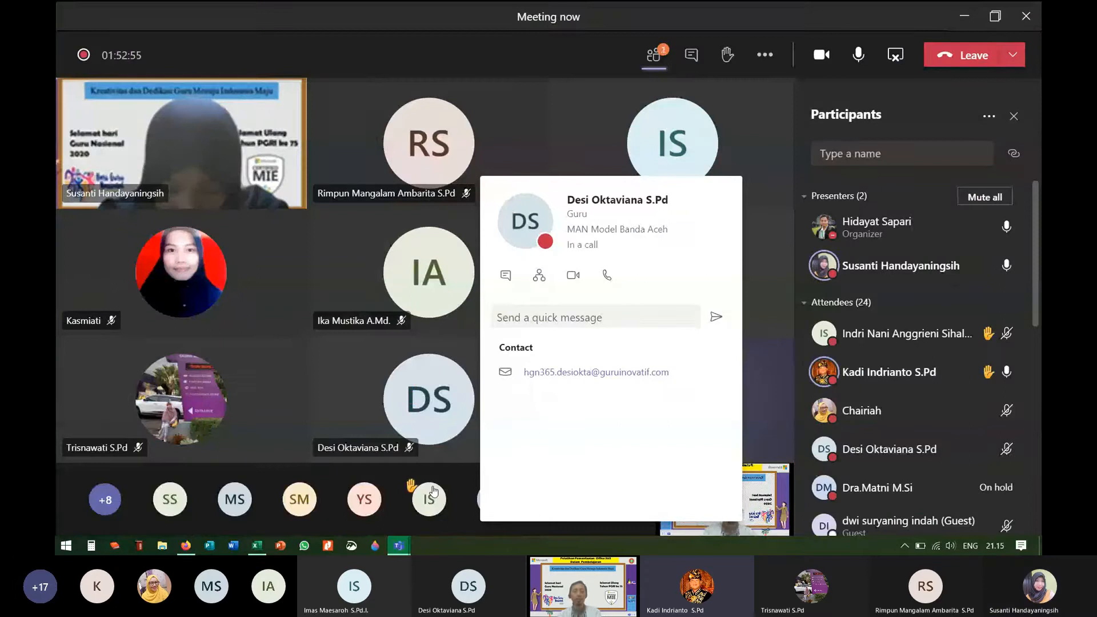
{"action": "left_click", "coordinate": [384, 498]}
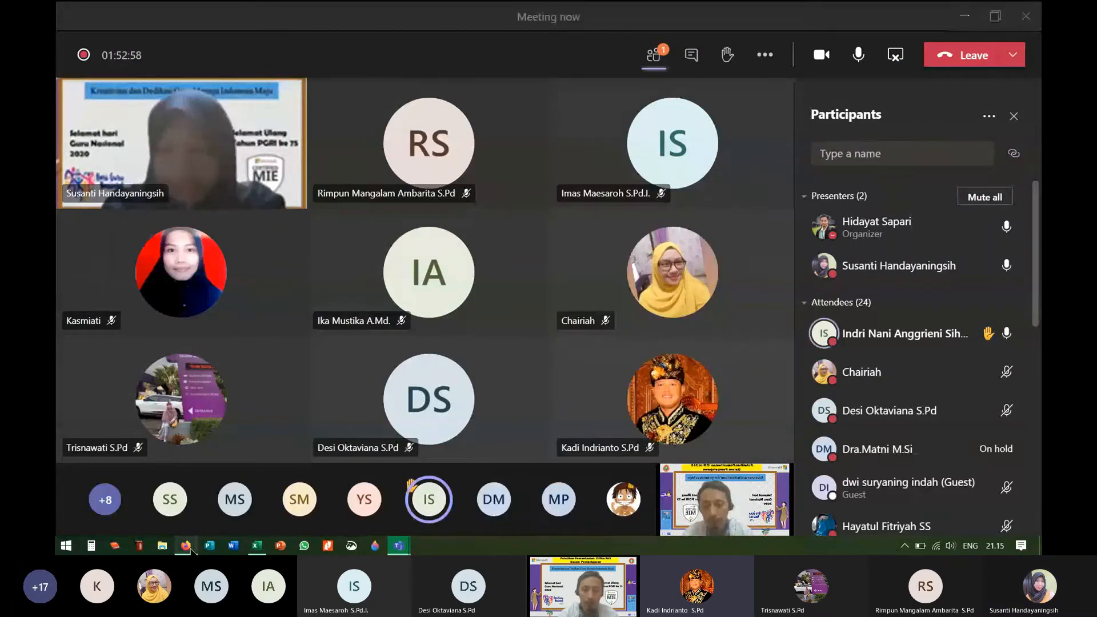
Step: Return to the Soal IPA Kelas IX form in Firefox with the new-question choices closed
{"action": "left_click", "coordinate": [186, 546]}
{"action": "left_click", "coordinate": [863, 333]}
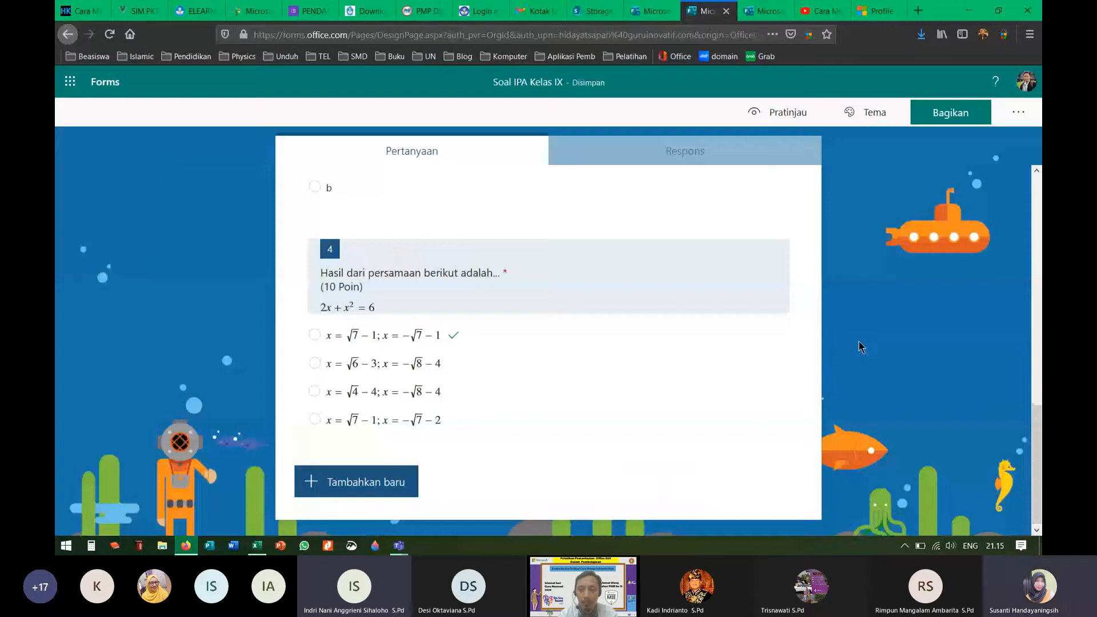
{"action": "scroll", "coordinate": [852, 347], "scroll_direction": "up", "scroll_amount": 6}
{"action": "scroll", "coordinate": [852, 347], "scroll_direction": "down", "scroll_amount": 3}
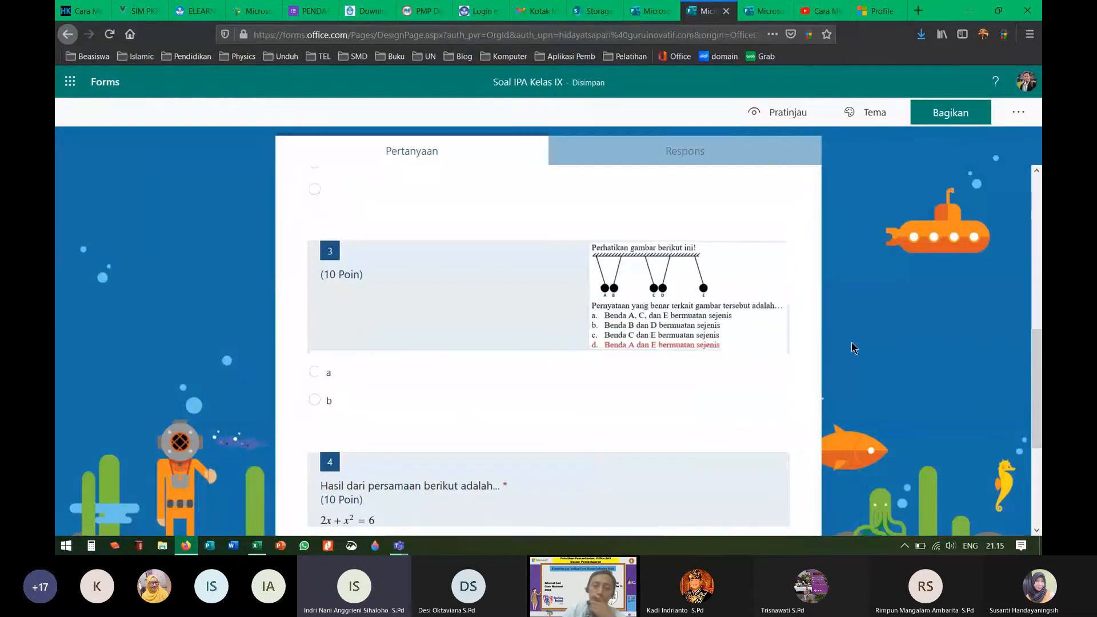
{"action": "scroll", "coordinate": [852, 347], "scroll_direction": "up", "scroll_amount": 5}
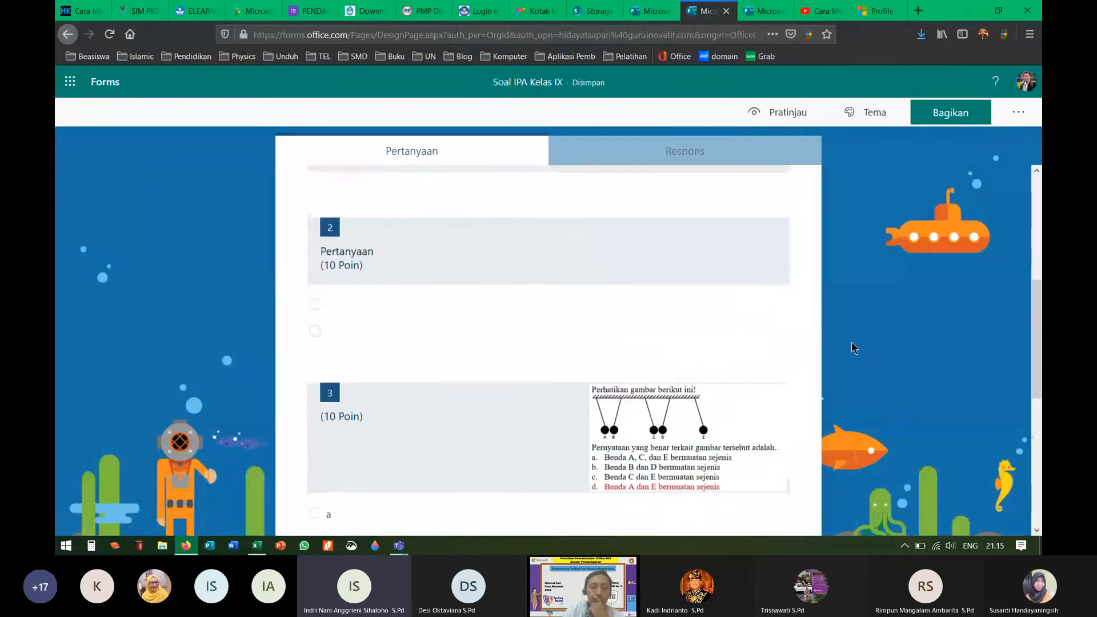
{"action": "scroll", "coordinate": [850, 342], "scroll_direction": "up", "scroll_amount": 2}
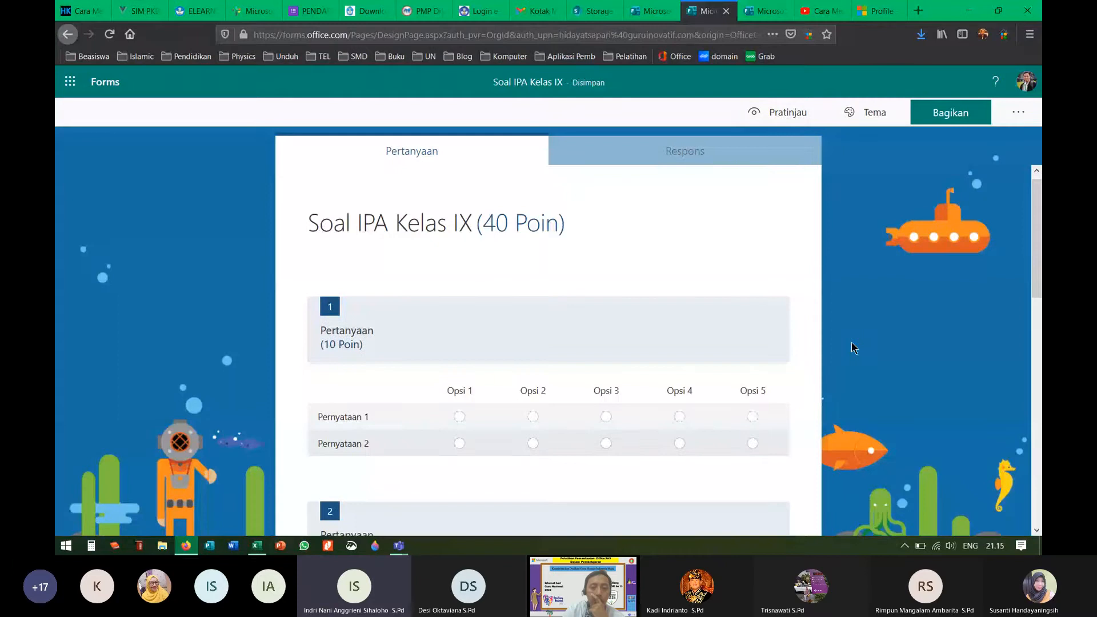
{"action": "scroll", "coordinate": [851, 343], "scroll_direction": "down", "scroll_amount": 2}
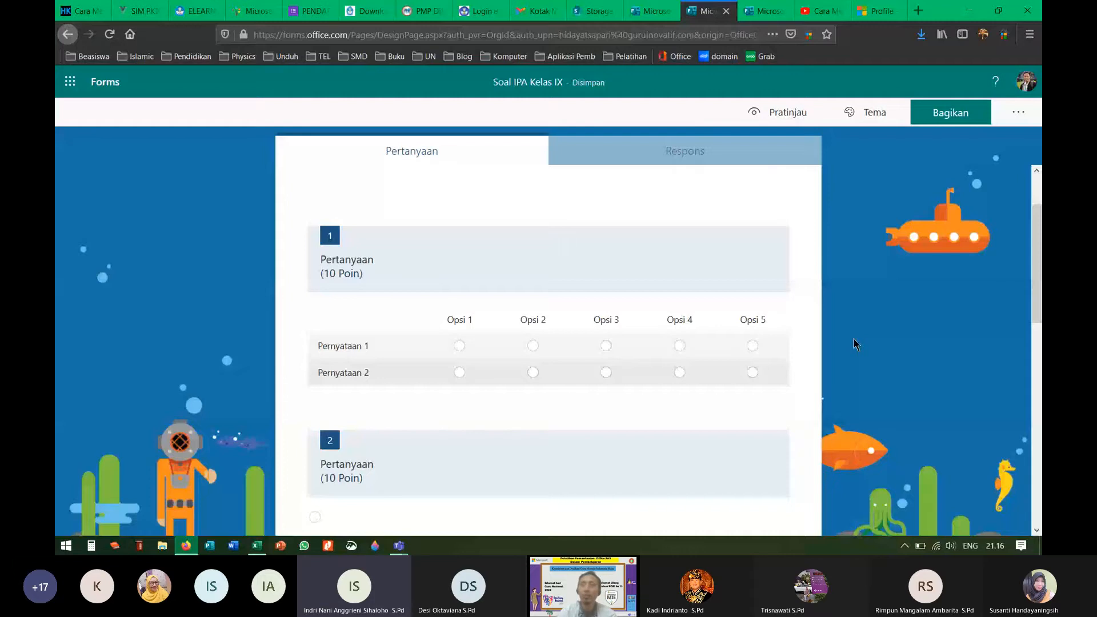
{"action": "scroll", "coordinate": [660, 246], "scroll_direction": "down", "scroll_amount": 3}
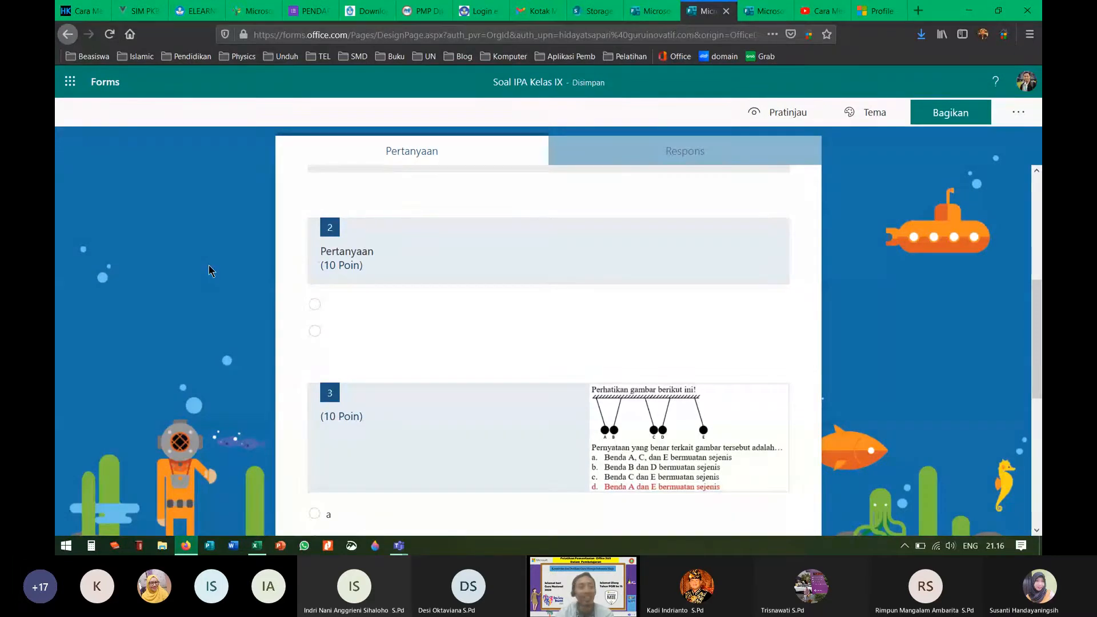
{"action": "scroll", "coordinate": [438, 394], "scroll_direction": "down", "scroll_amount": 5}
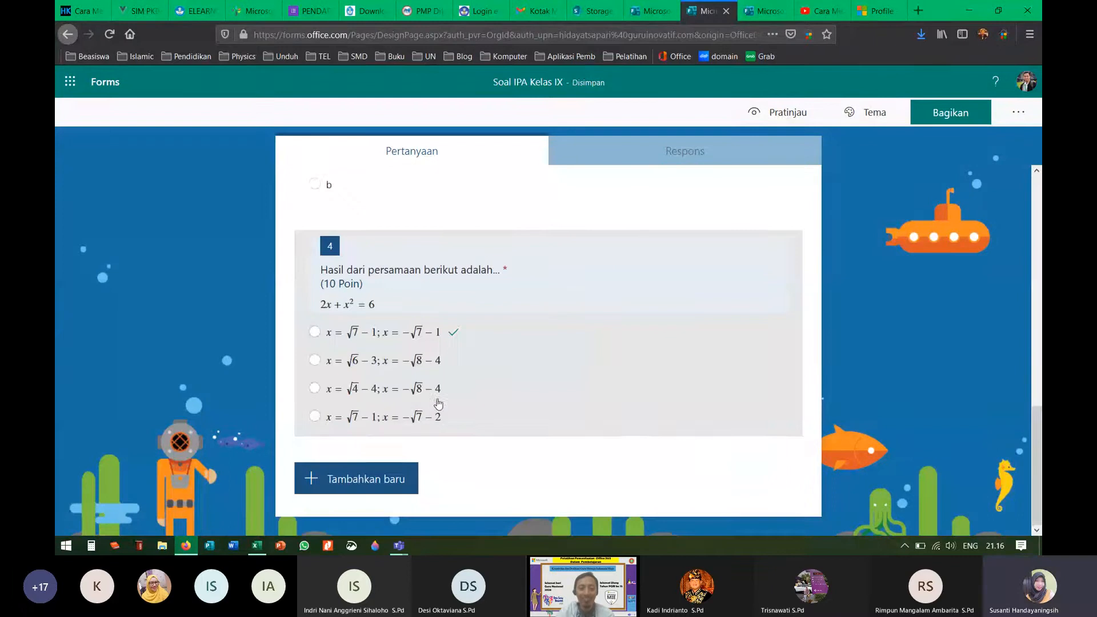
{"action": "left_click", "coordinate": [388, 484]}
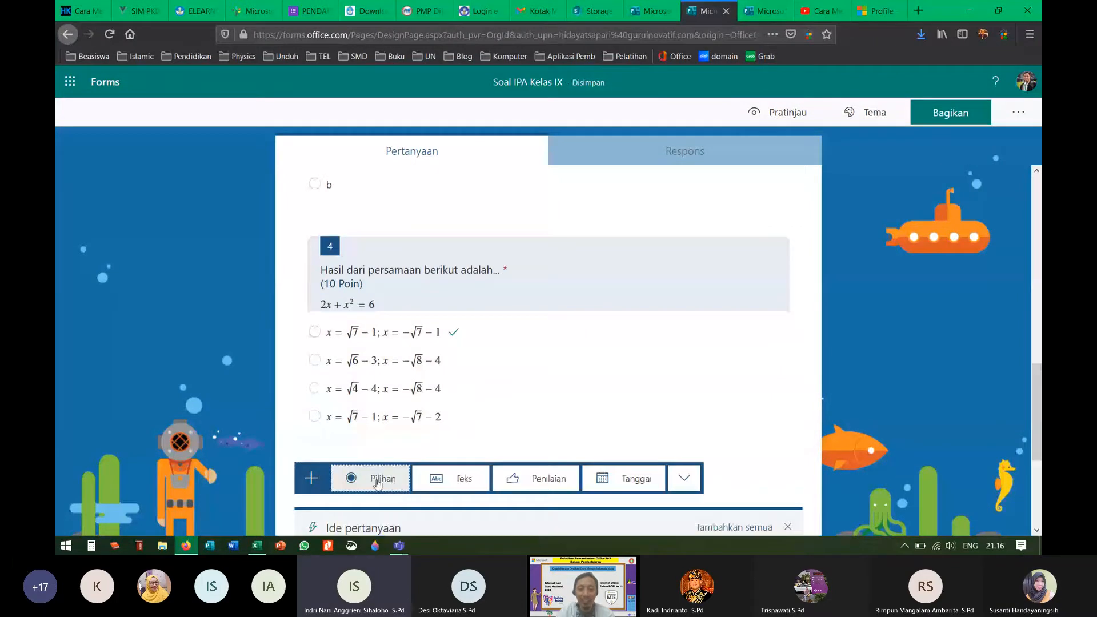
{"action": "left_click", "coordinate": [387, 483]}
{"action": "scroll", "coordinate": [801, 323], "scroll_direction": "down", "scroll_amount": 2}
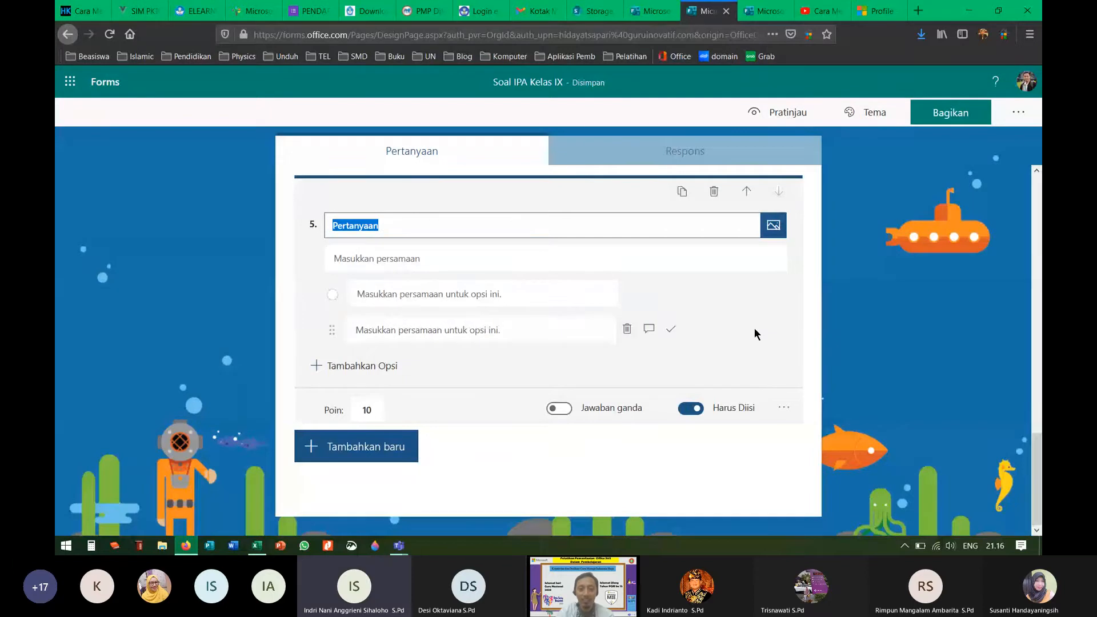
{"action": "left_click", "coordinate": [545, 257]}
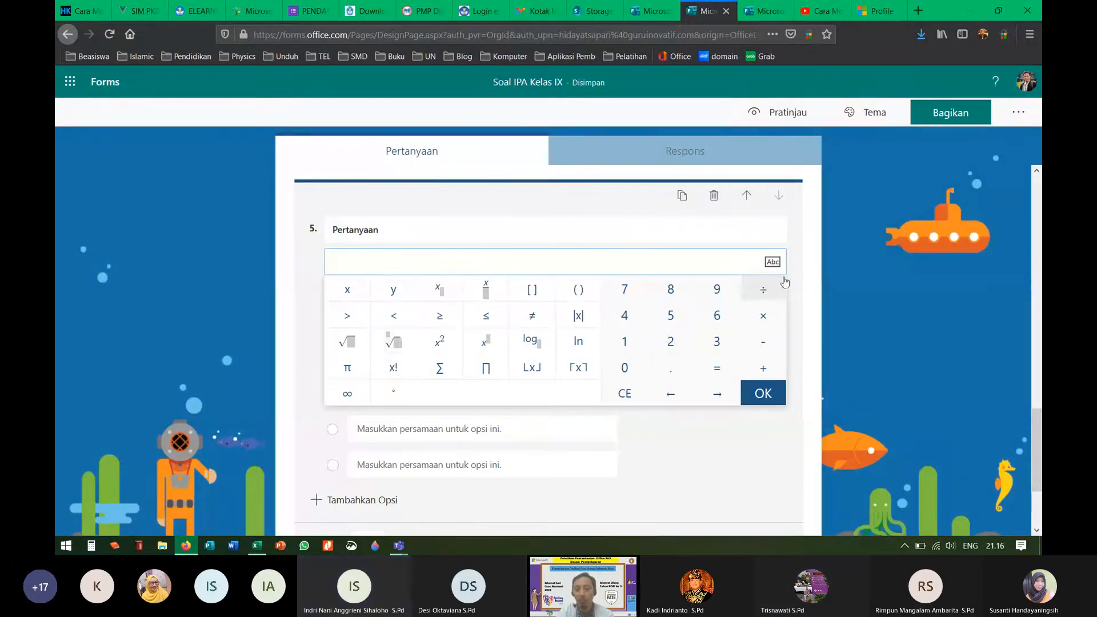
{"action": "left_click", "coordinate": [772, 262]}
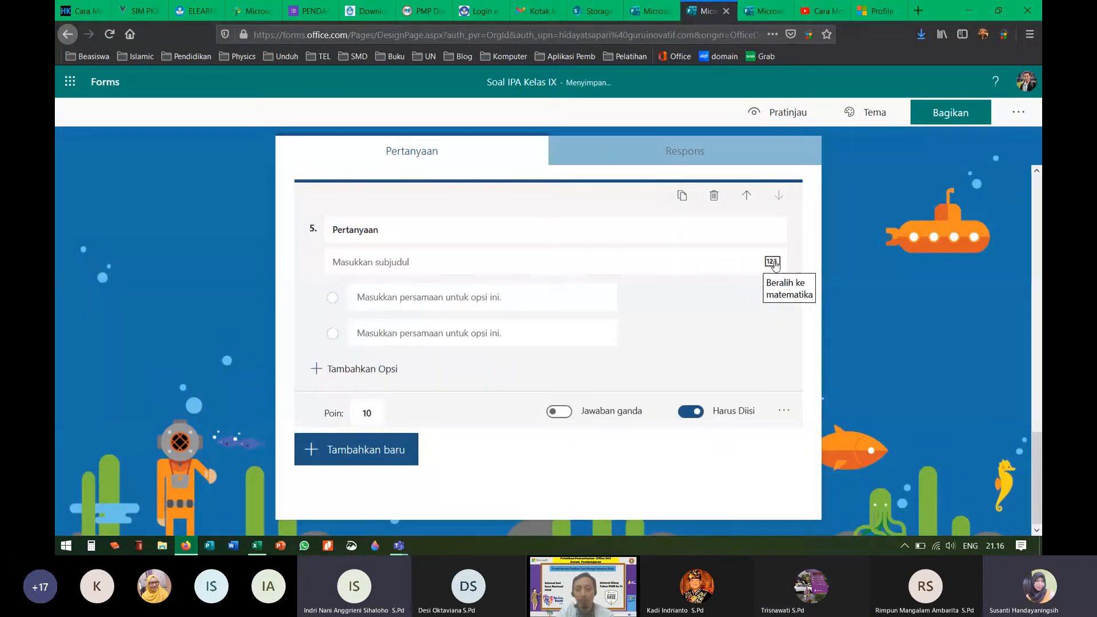
{"action": "left_click", "coordinate": [772, 261]}
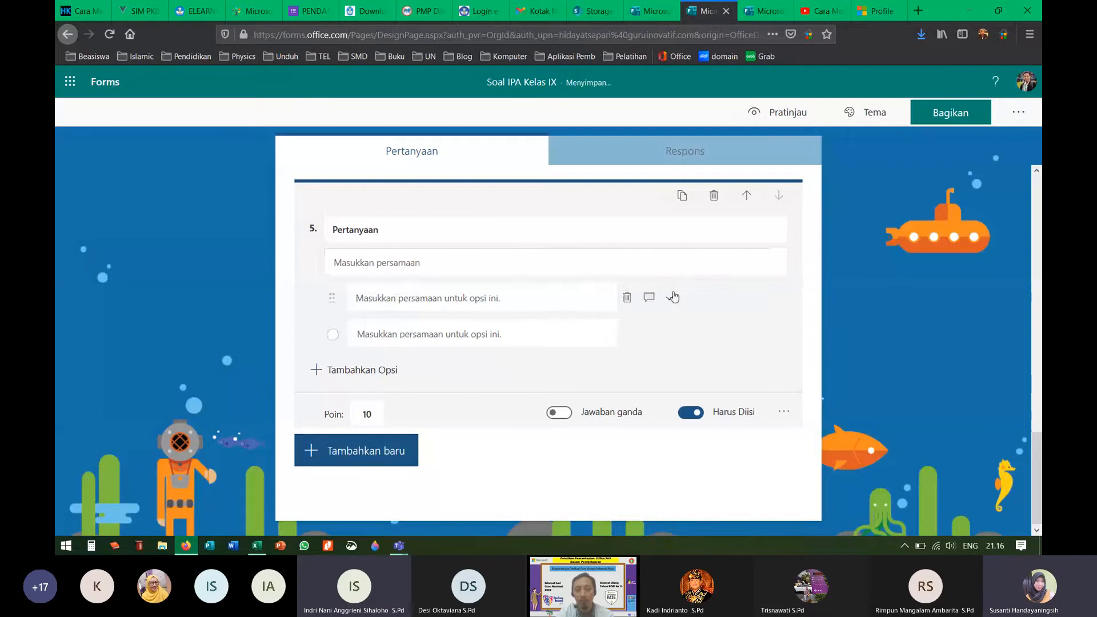
{"action": "left_click", "coordinate": [673, 262]}
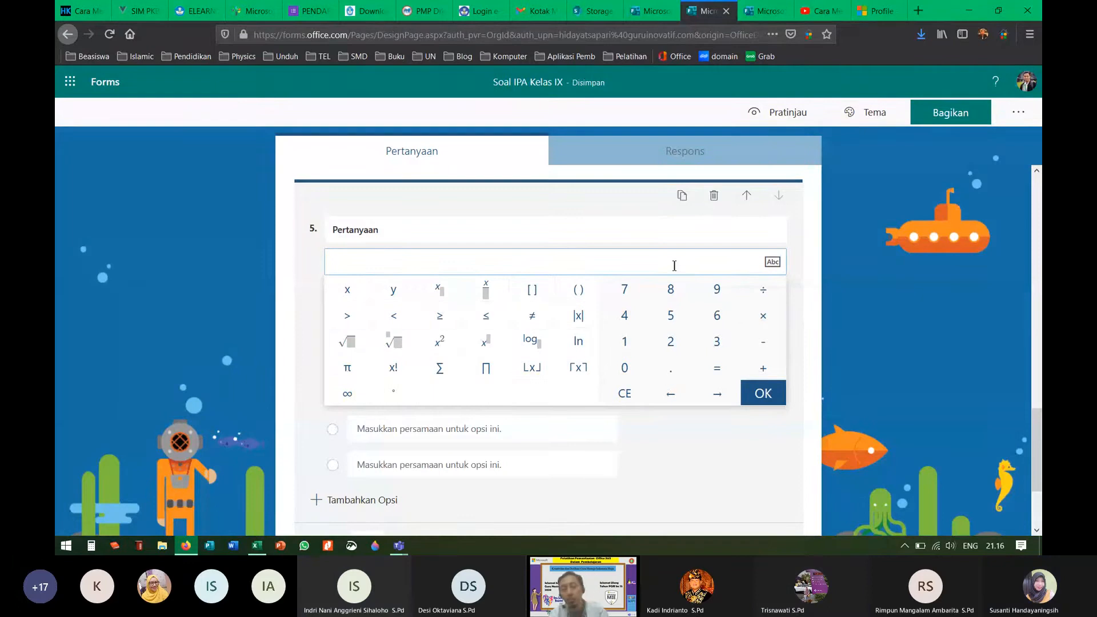
Step: Search Google for 'latex' in a new tab, skim the results, and return to the quiz
{"action": "left_click", "coordinate": [918, 11]}
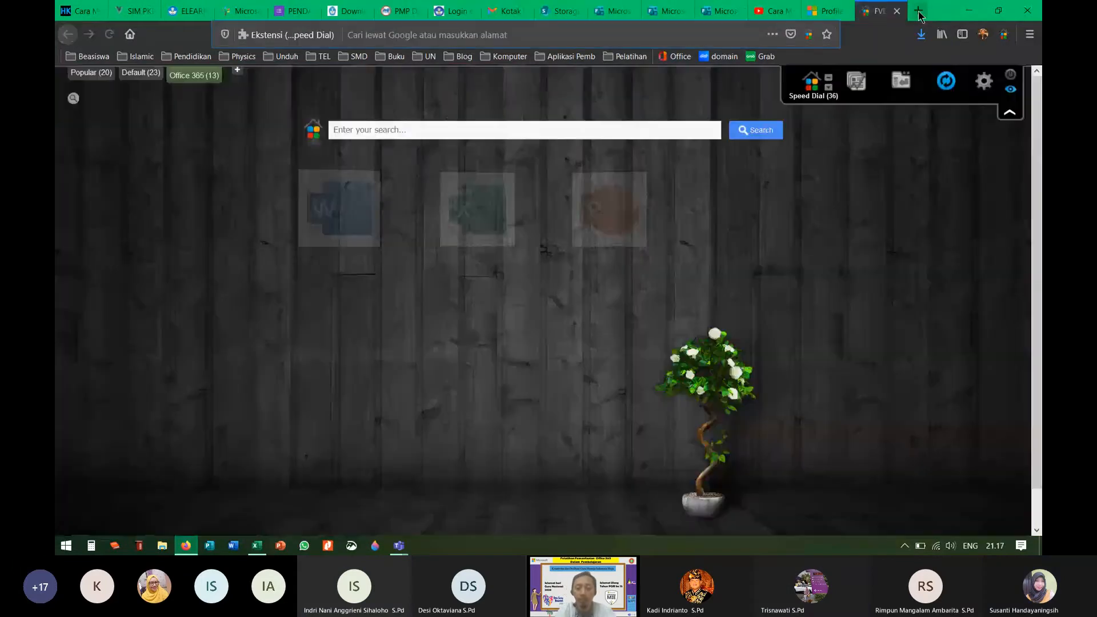
{"action": "type", "text": "latex"}
{"action": "key", "text": "Return"}
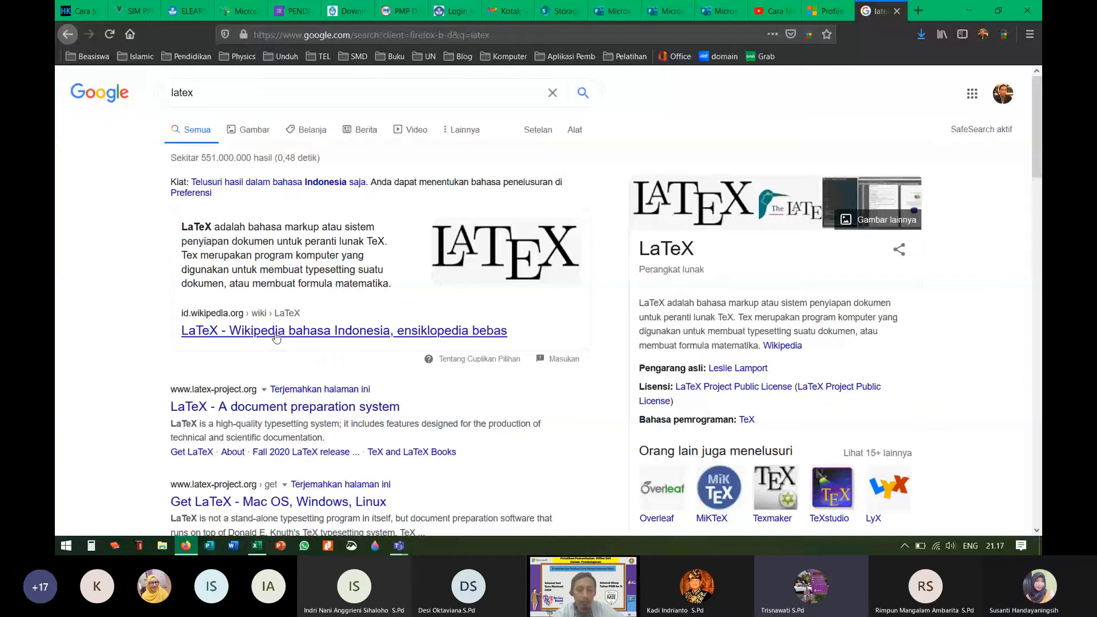
{"action": "scroll", "coordinate": [276, 338], "scroll_direction": "down", "scroll_amount": 5}
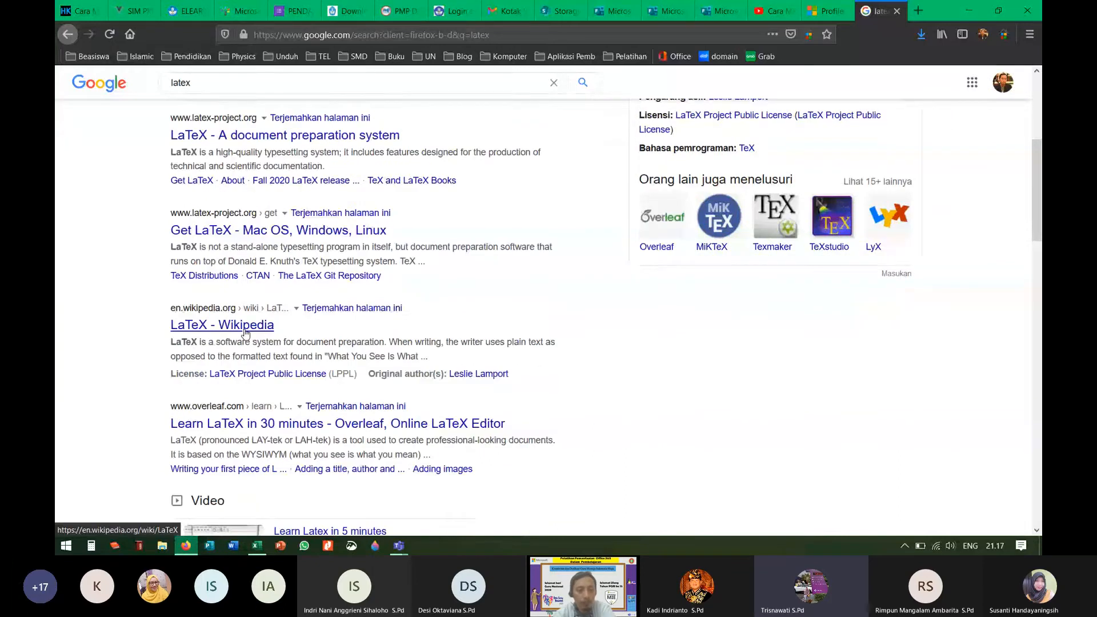
{"action": "scroll", "coordinate": [246, 333], "scroll_direction": "down", "scroll_amount": 1}
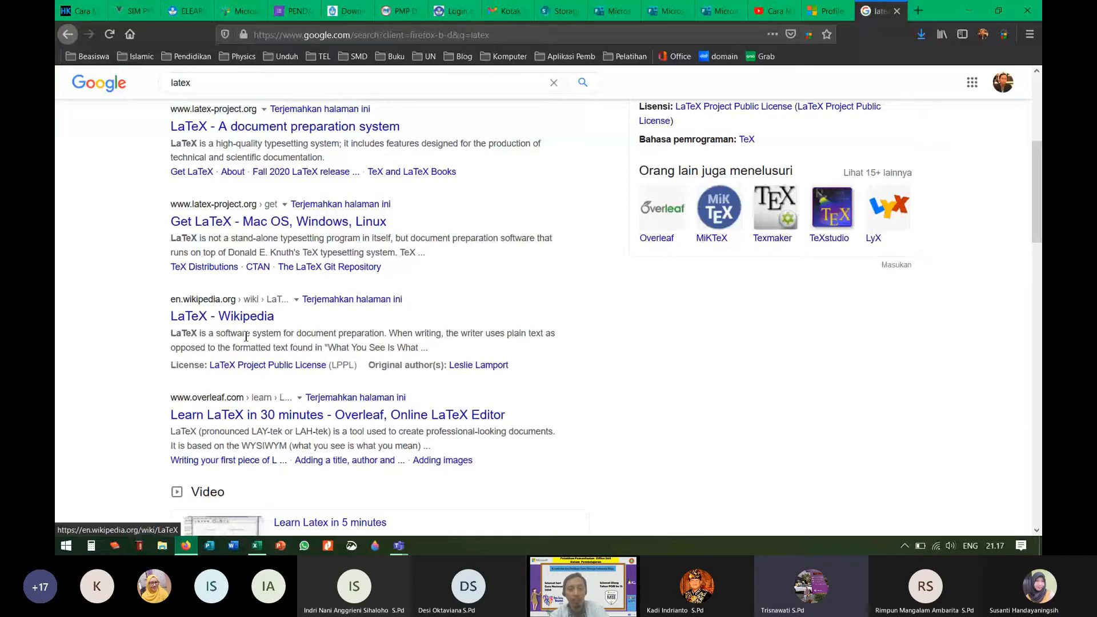
{"action": "left_click", "coordinate": [667, 11]}
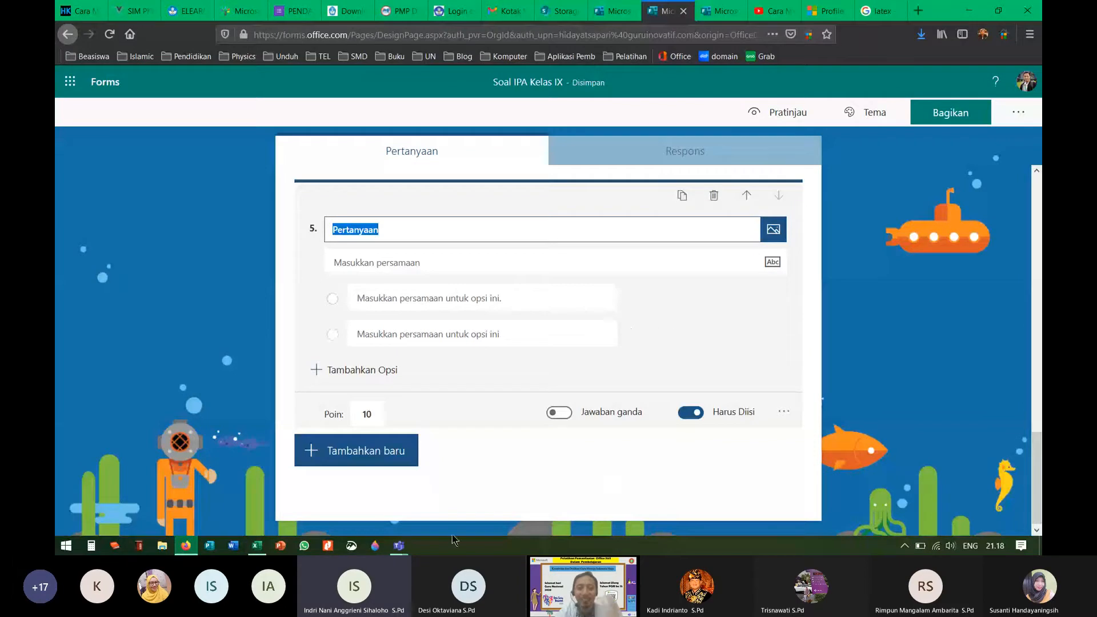
{"action": "mouse_move", "coordinate": [404, 549]}
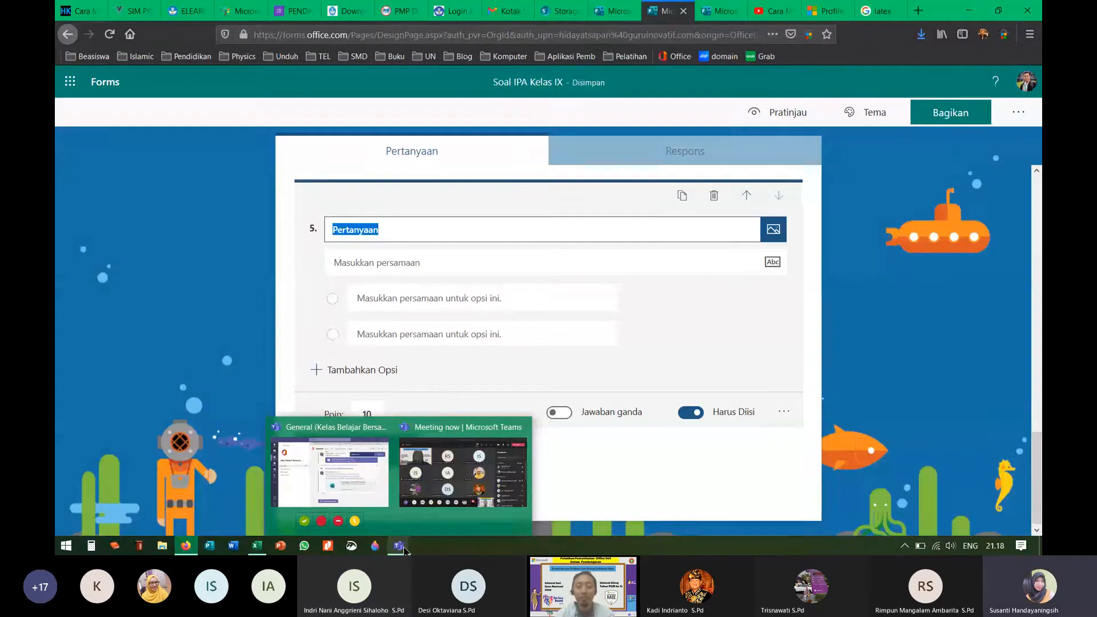
{"action": "left_click", "coordinate": [462, 477]}
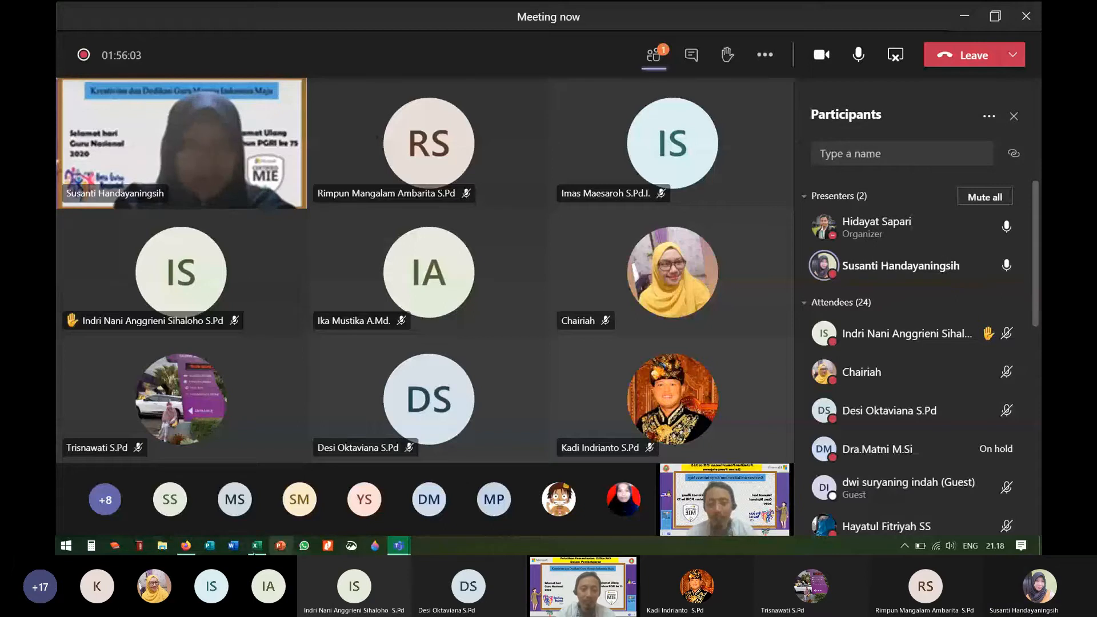
{"action": "left_click", "coordinate": [185, 546]}
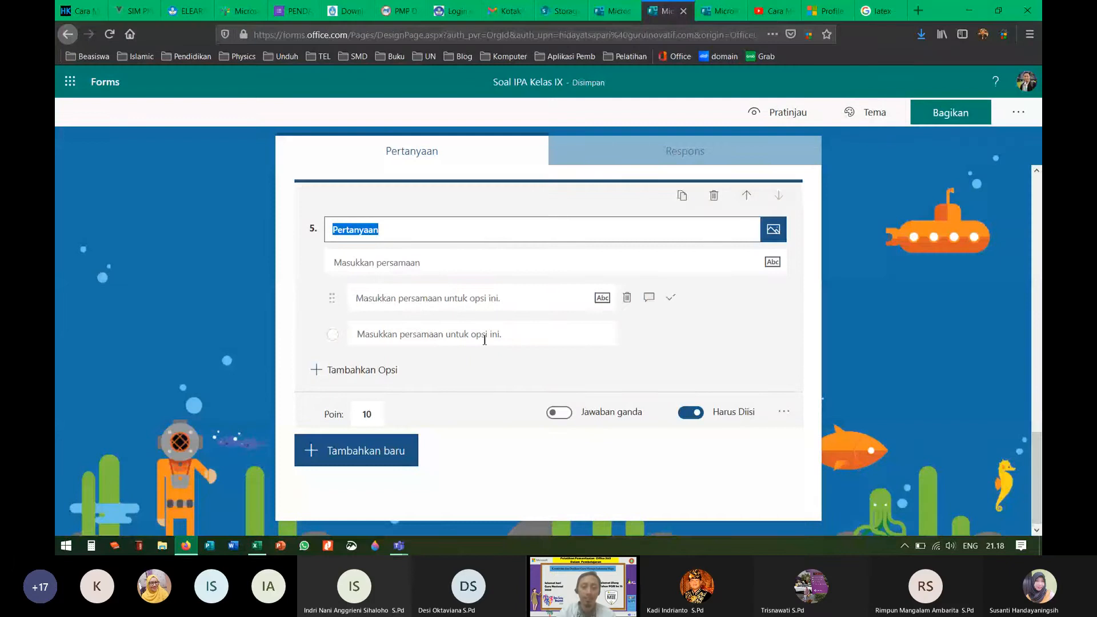
Step: Export the Respon Siswa selama Pandemi responses to Excel and open the downloaded xlsx
{"action": "left_click", "coordinate": [722, 159]}
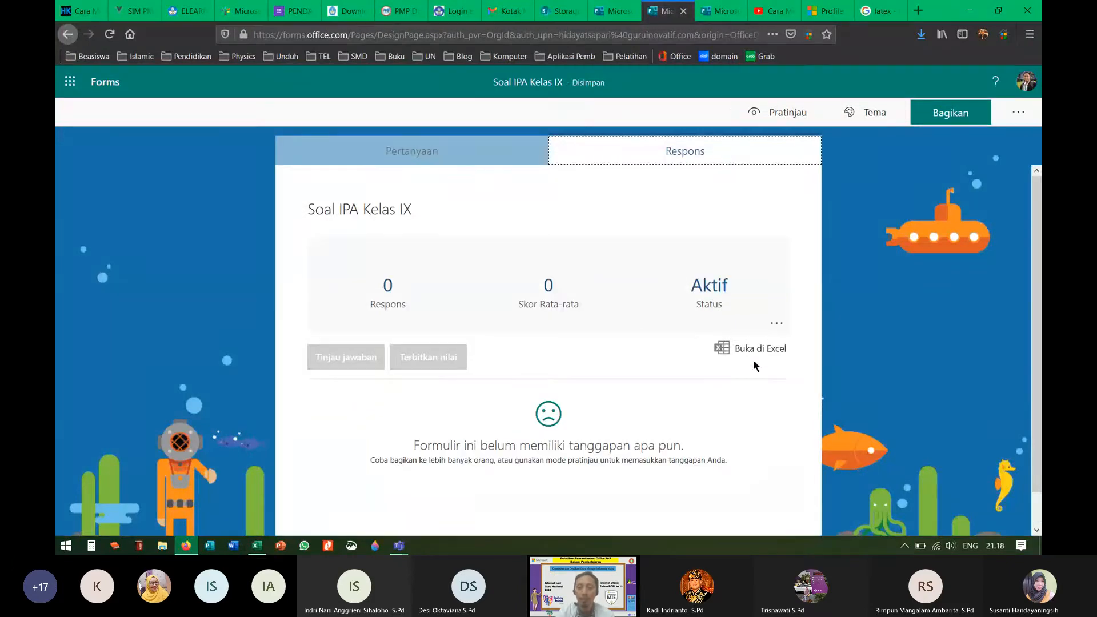
{"action": "left_click", "coordinate": [715, 13]}
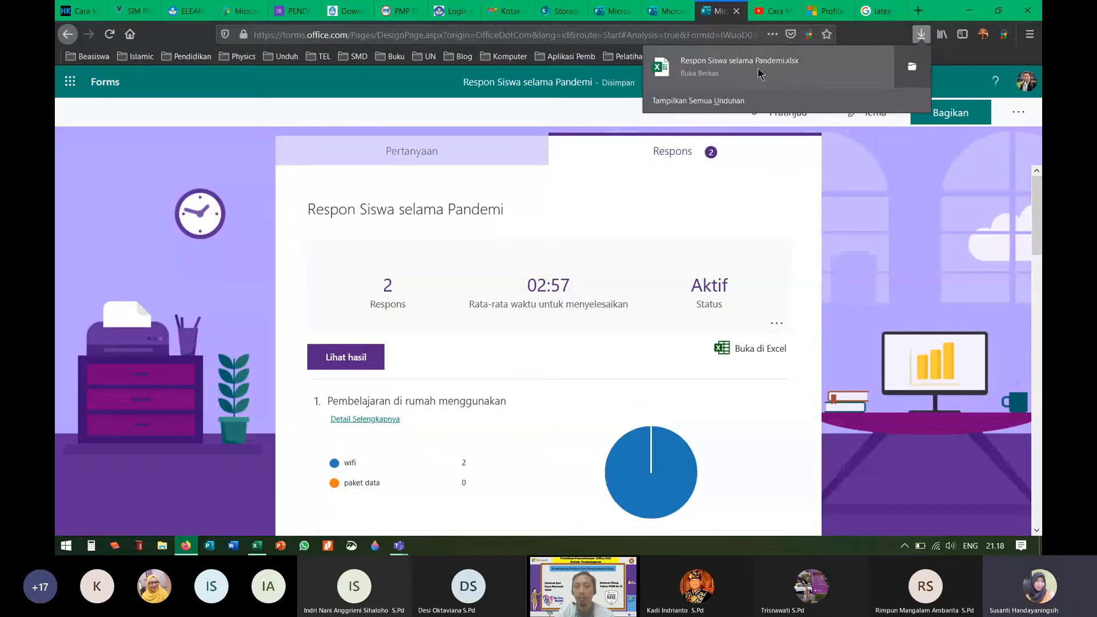
{"action": "left_click", "coordinate": [794, 72]}
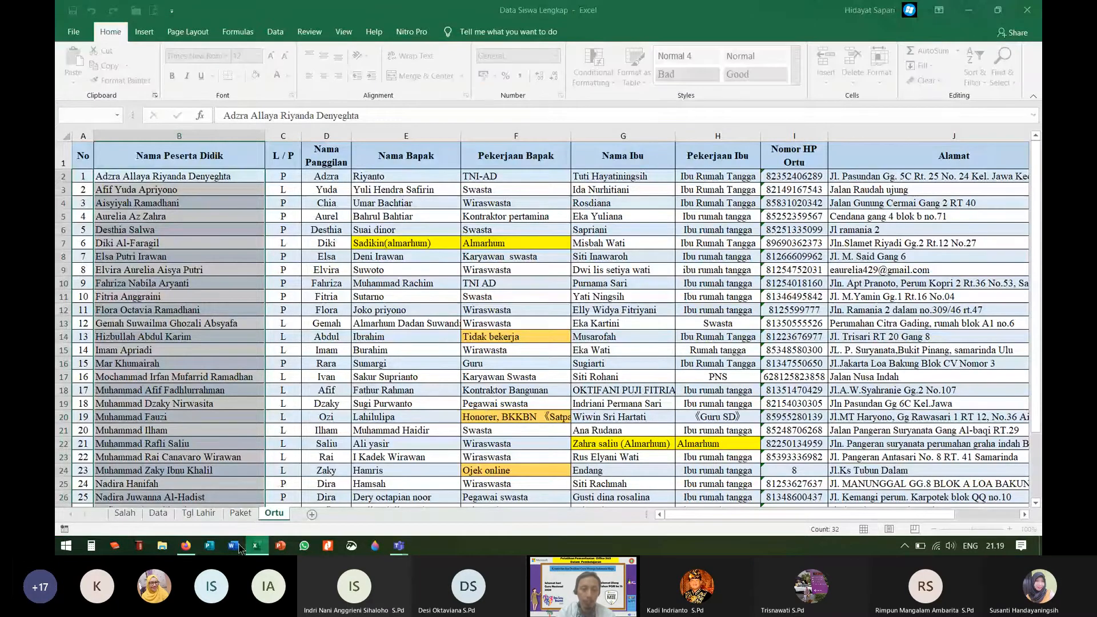
{"action": "left_click", "coordinate": [193, 546]}
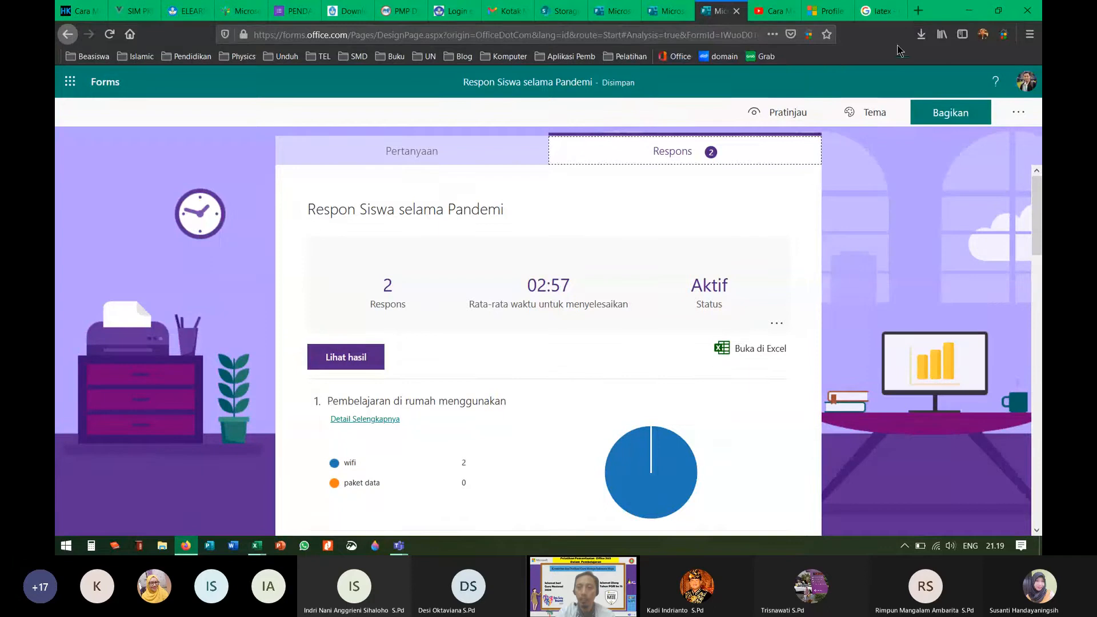
{"action": "left_click", "coordinate": [921, 36]}
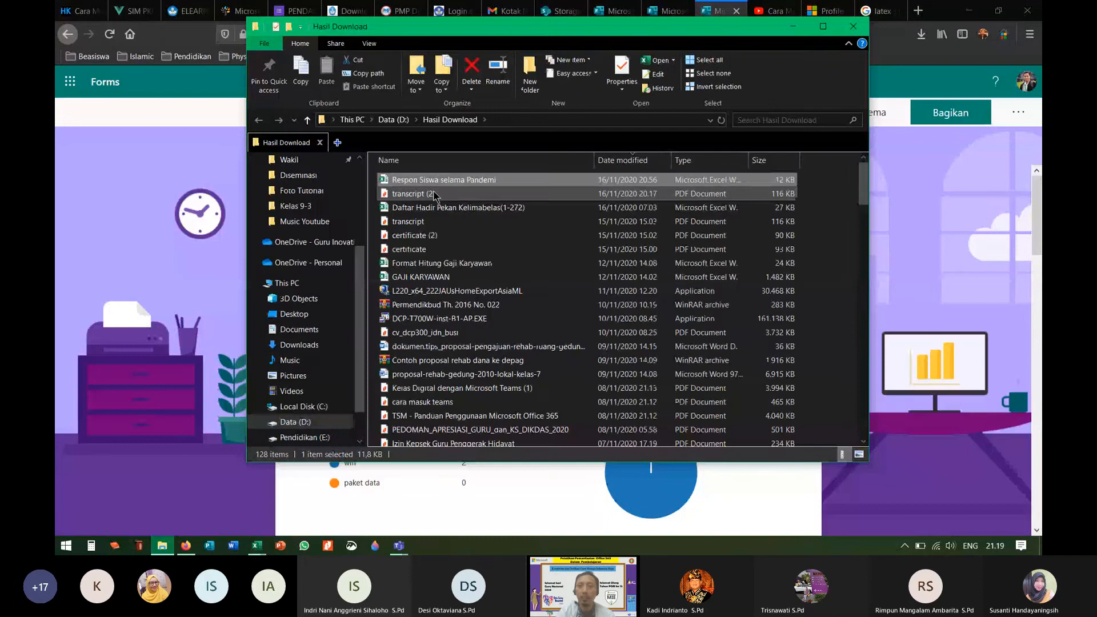
{"action": "left_click", "coordinate": [853, 26]}
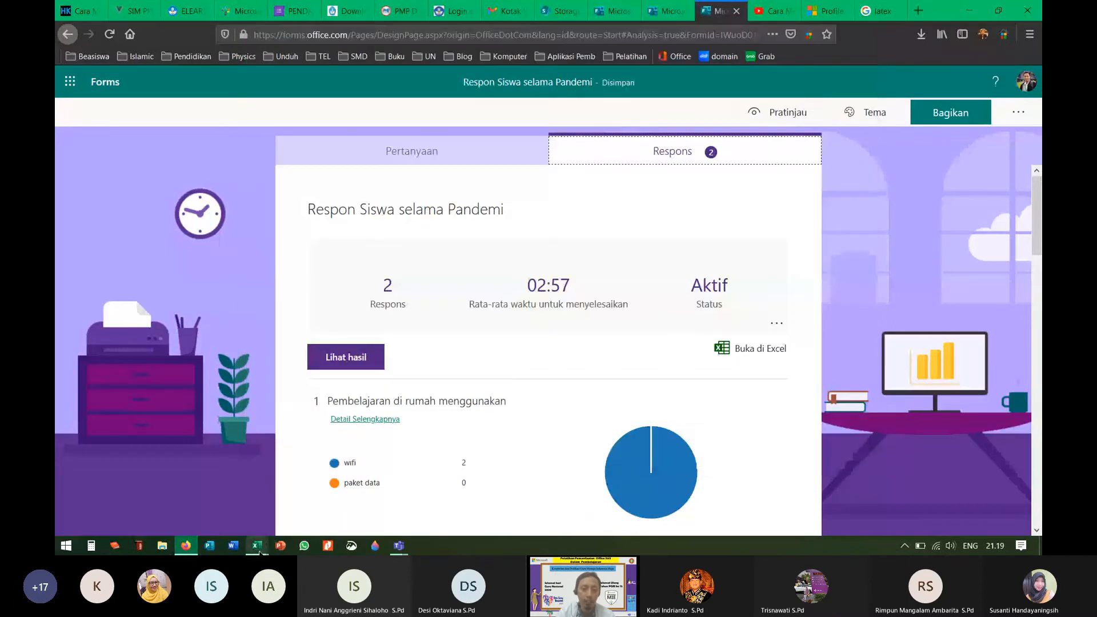
Step: Enable editing on the Respon Siswa selama Pandemi workbook in Protected View
{"action": "mouse_move", "coordinate": [263, 547]}
{"action": "left_click", "coordinate": [326, 485]}
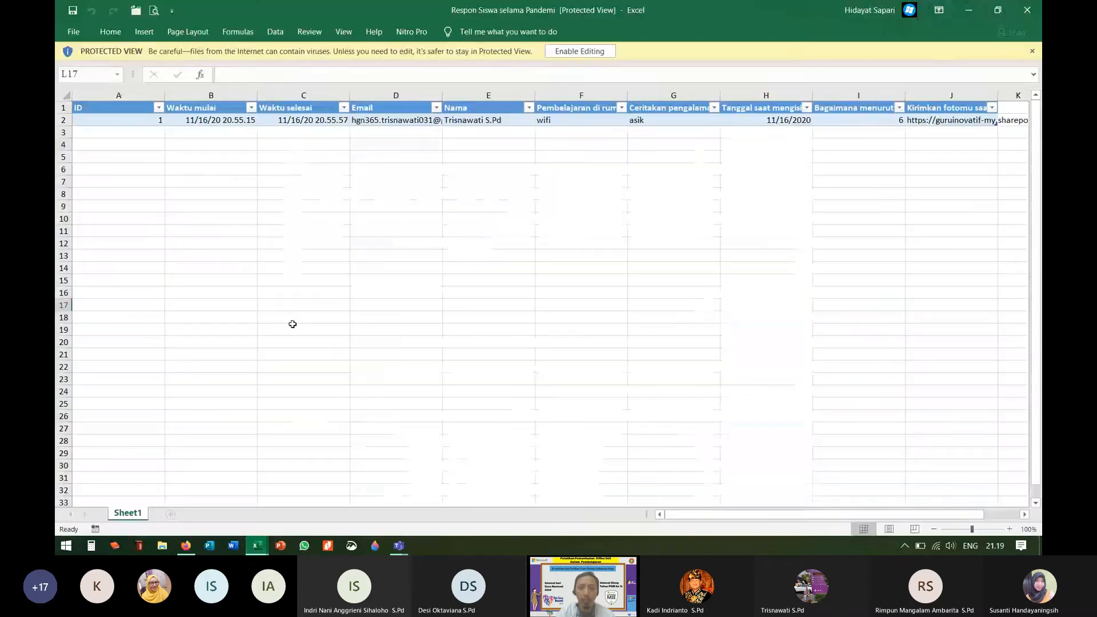
{"action": "left_click", "coordinate": [149, 185]}
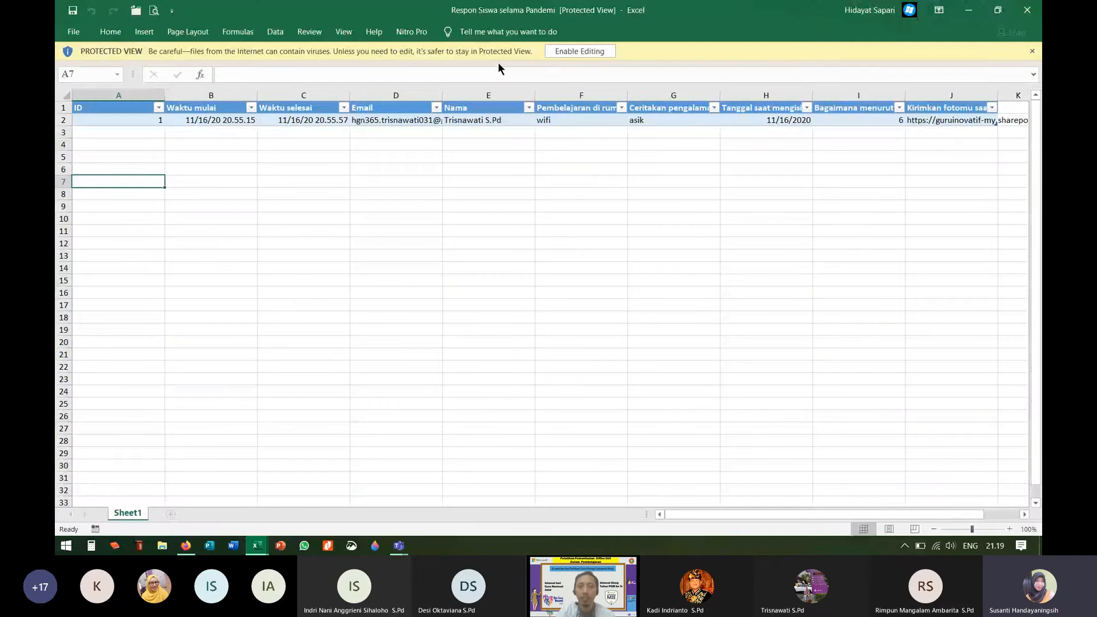
{"action": "left_click", "coordinate": [576, 52]}
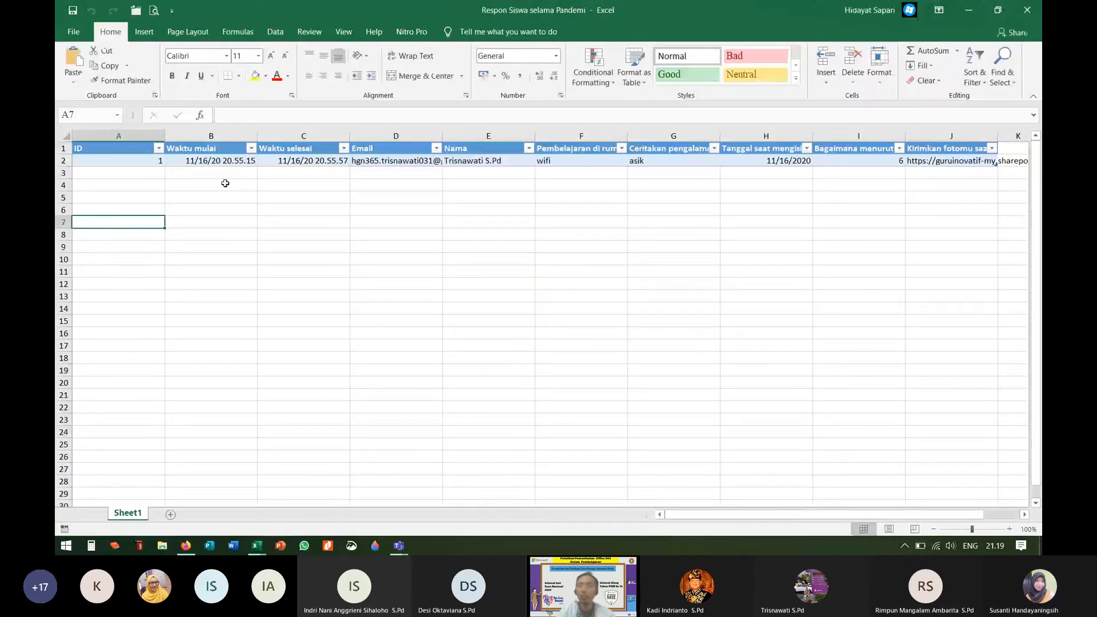
Step: Inspect the start and finish timestamps in cells B2 and C2
{"action": "left_click", "coordinate": [227, 172]}
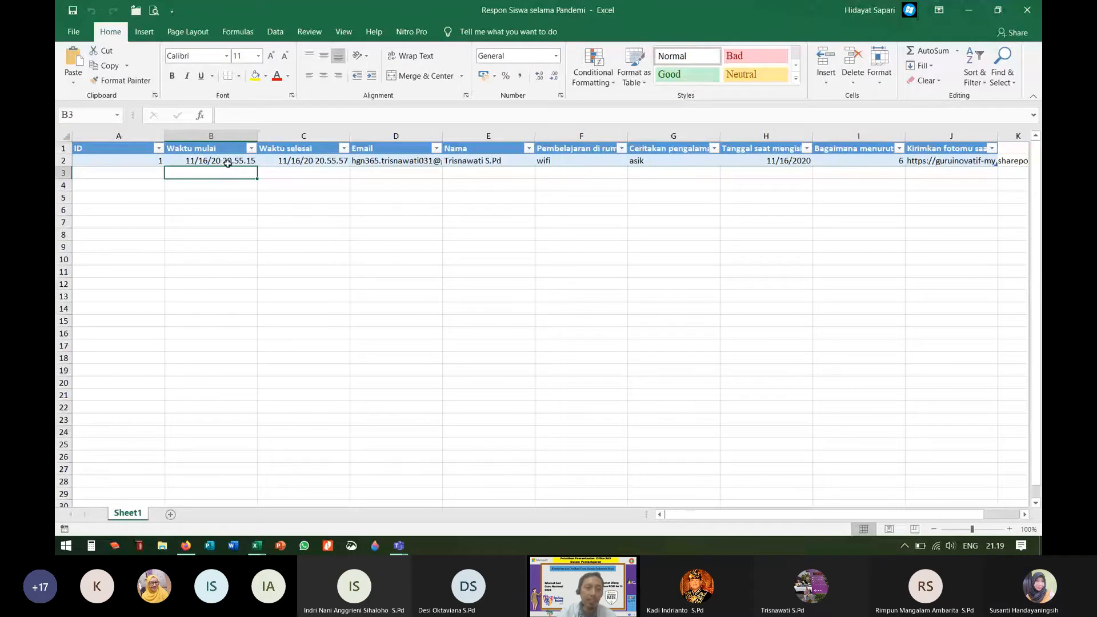
{"action": "left_click", "coordinate": [211, 161]}
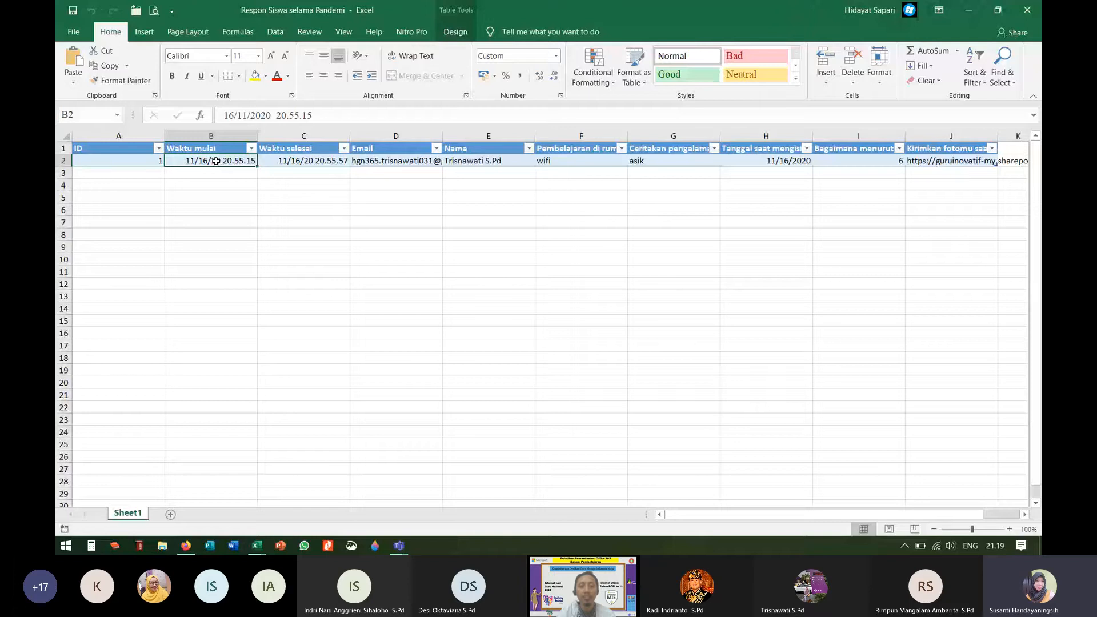
{"action": "key", "text": "Right"}
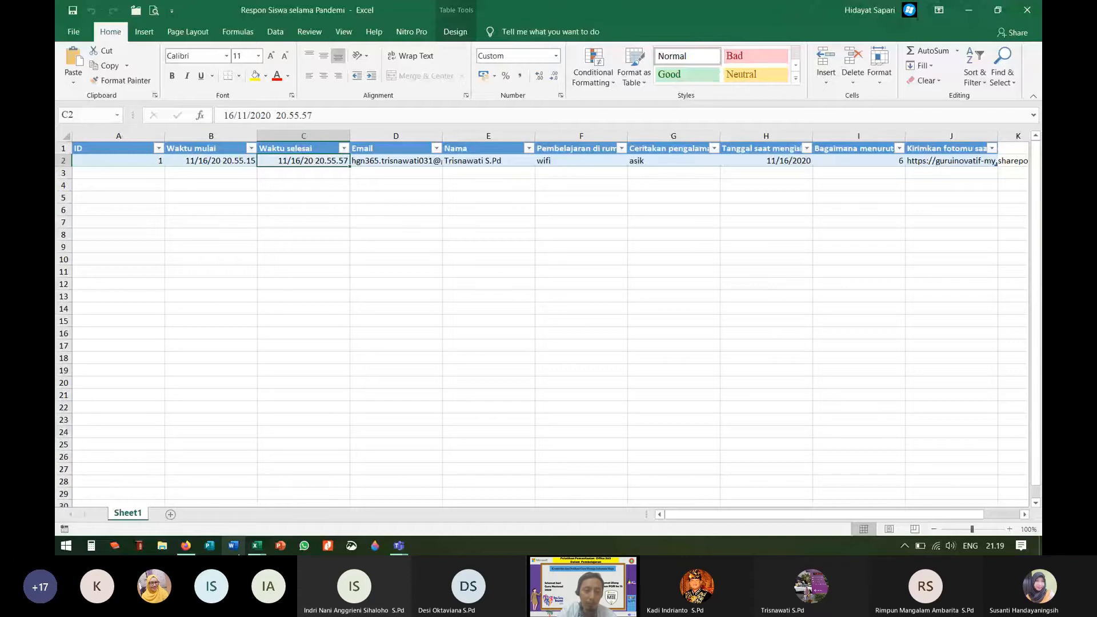
{"action": "left_click", "coordinate": [256, 551]}
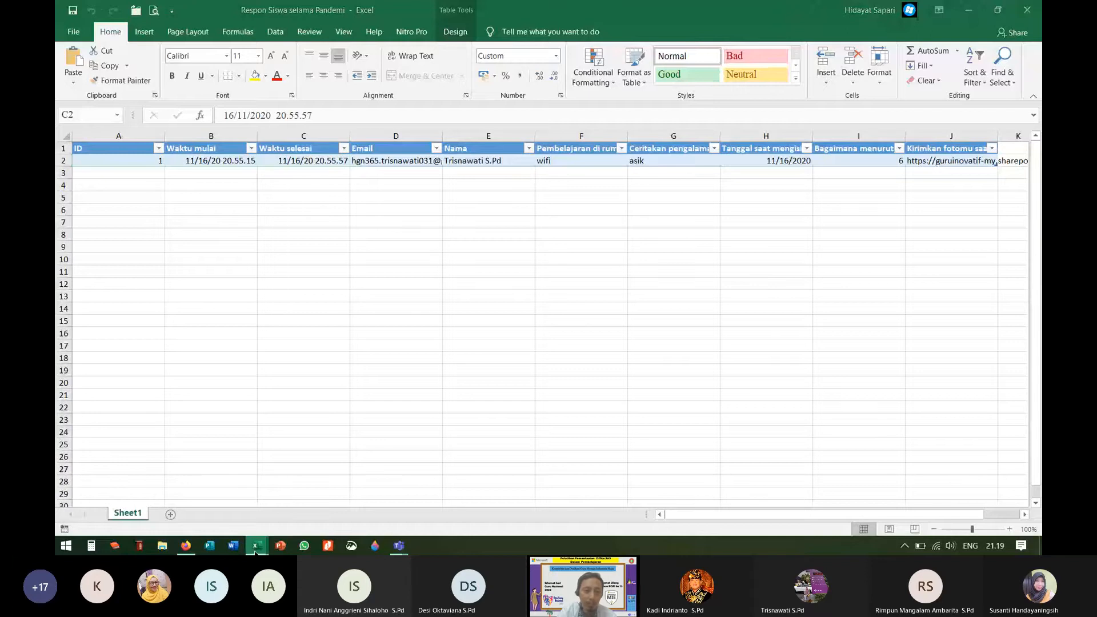
{"action": "right_click", "coordinate": [255, 550]}
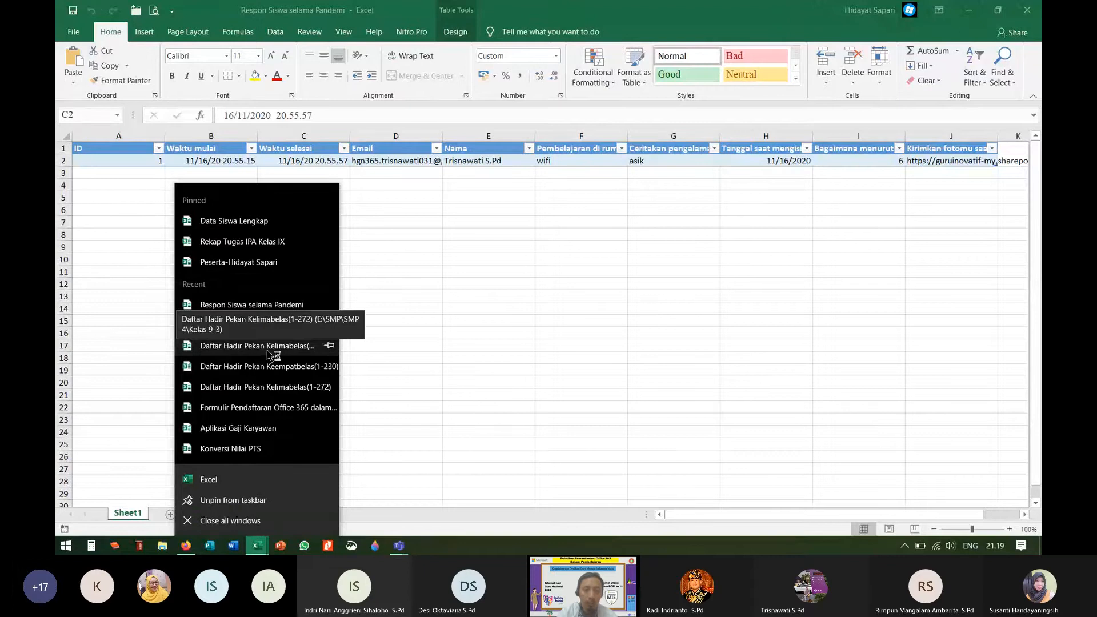
Step: Open Daftar Hadir Pekan Kelimabelas(1-272) and select start times B264:B273 to read the status bar
{"action": "left_click", "coordinate": [442, 361]}
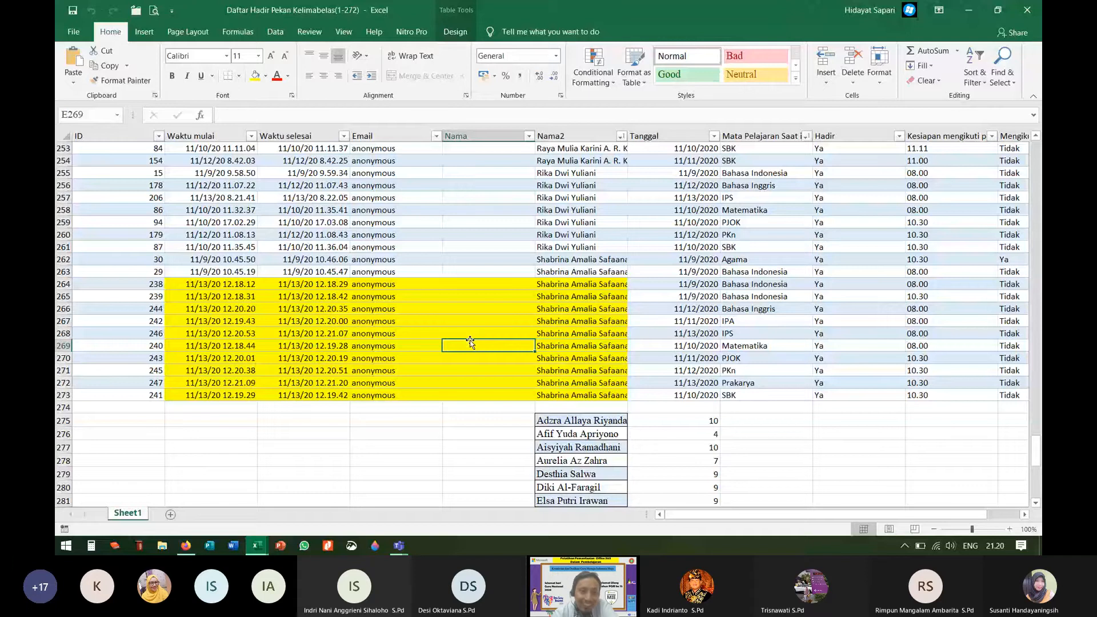
{"action": "left_click_drag", "start_coordinate": [211, 284], "coordinate": [211, 395]}
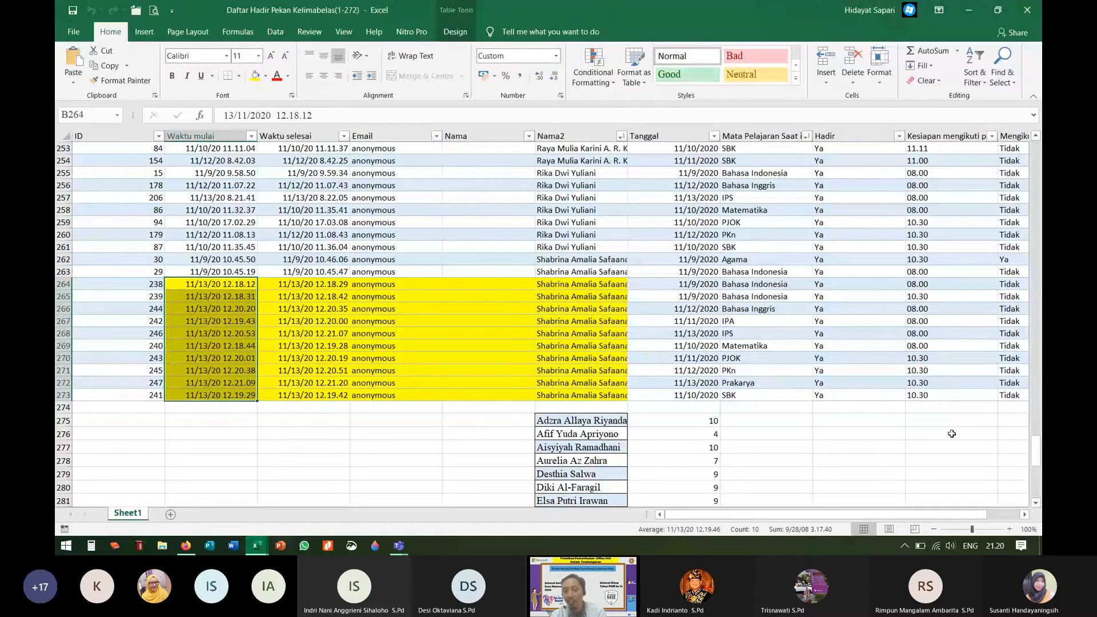
{"action": "scroll", "coordinate": [925, 394], "scroll_direction": "right", "scroll_amount": 1}
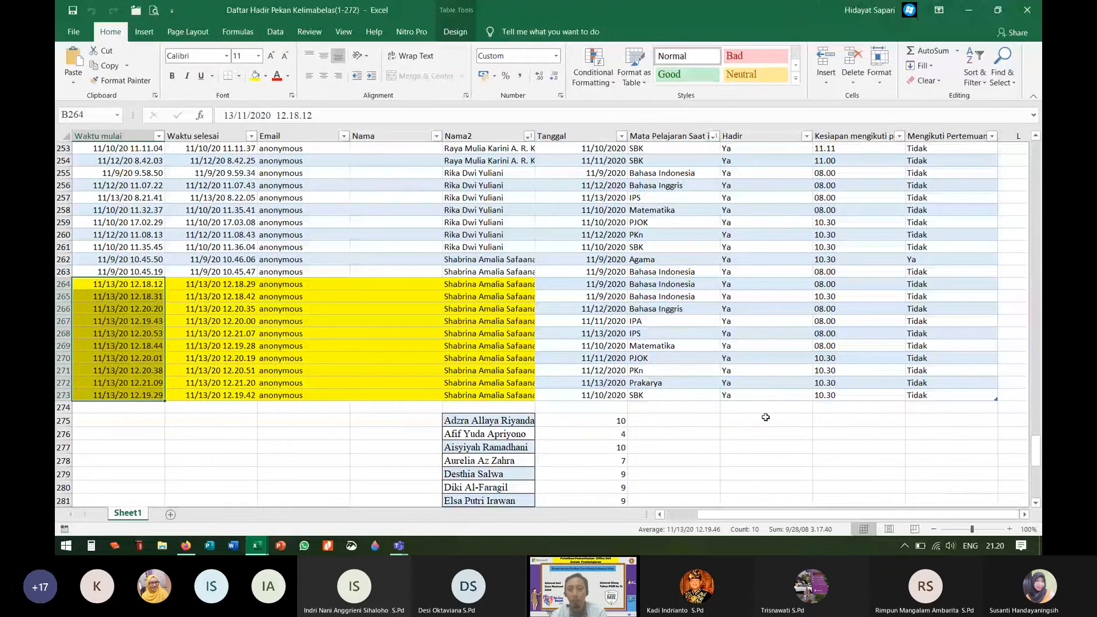
{"action": "scroll", "coordinate": [836, 490], "scroll_direction": "left", "scroll_amount": 1}
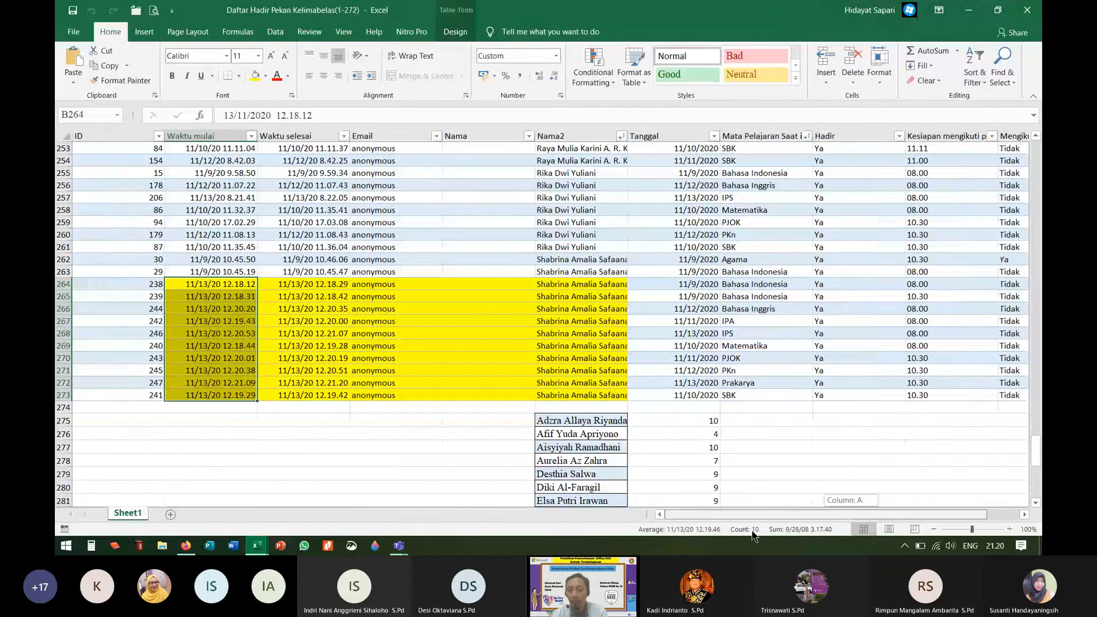
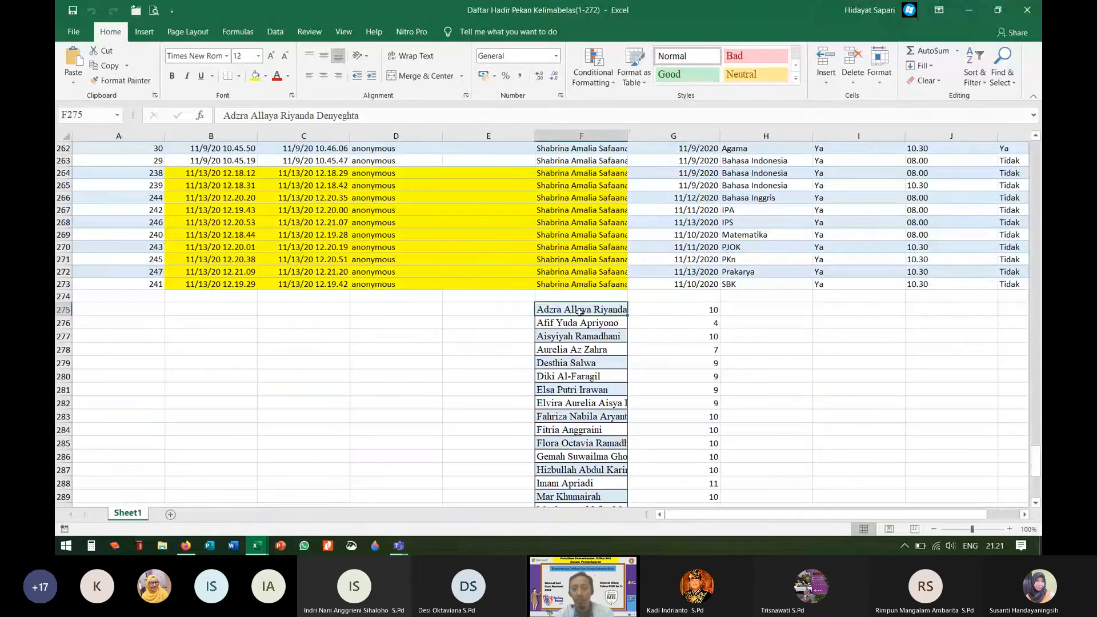
Step: Check the COUNTIF attendance formulas in G275 and G276 for the first two students
{"action": "left_click", "coordinate": [704, 311]}
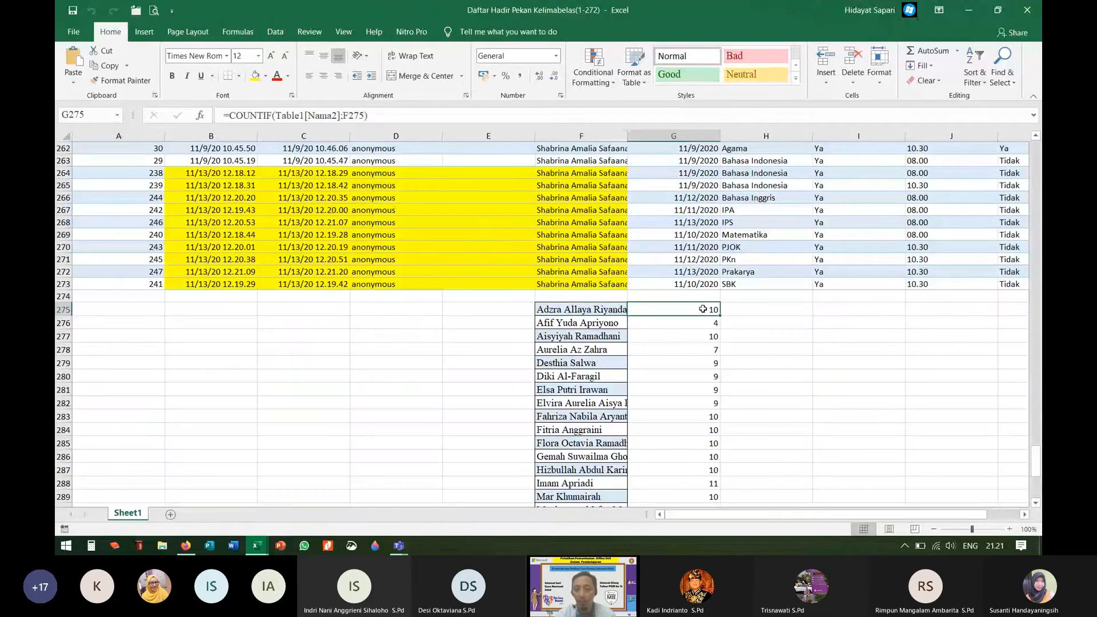
{"action": "left_click", "coordinate": [594, 329]}
{"action": "left_click", "coordinate": [674, 327]}
{"action": "scroll", "coordinate": [691, 451], "scroll_direction": "down", "scroll_amount": 7}
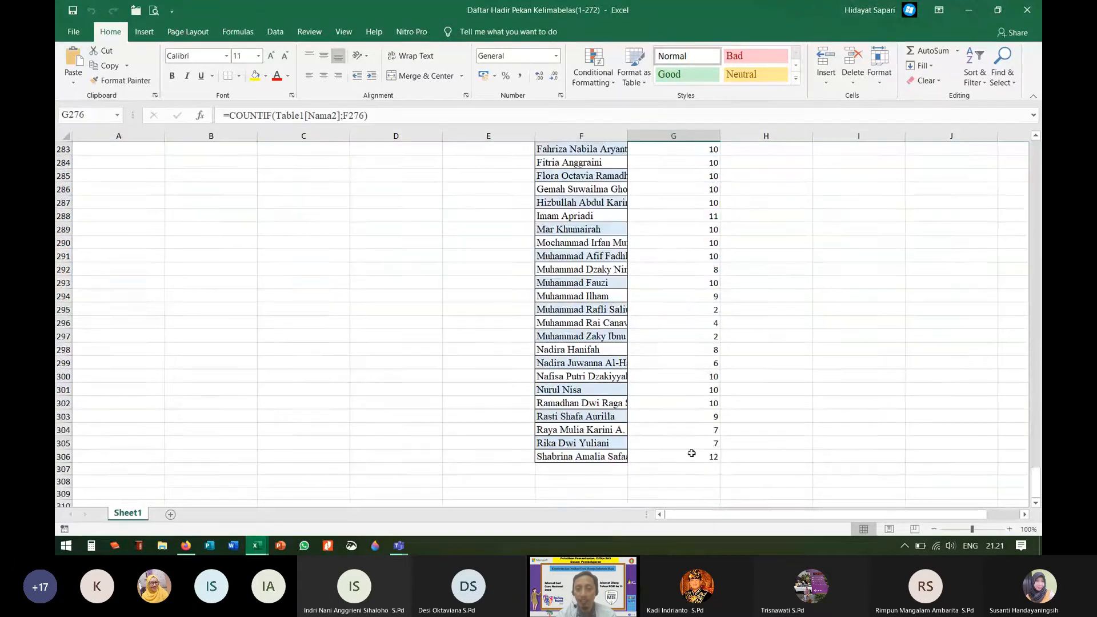
{"action": "scroll", "coordinate": [690, 440], "scroll_direction": "up", "scroll_amount": 8}
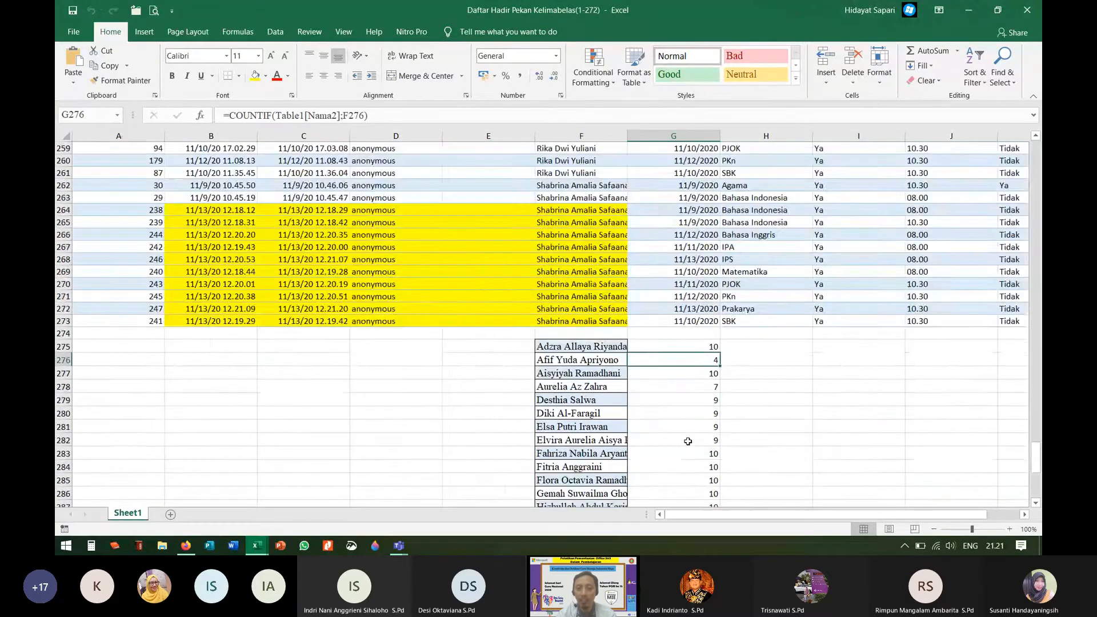
{"action": "scroll", "coordinate": [691, 446], "scroll_direction": "down", "scroll_amount": 9}
Step: Check the last student's COUNTIF tally in G306, then bring up the Forms responses summary
{"action": "left_click", "coordinate": [701, 417]}
{"action": "scroll", "coordinate": [481, 405], "scroll_direction": "up", "scroll_amount": 10}
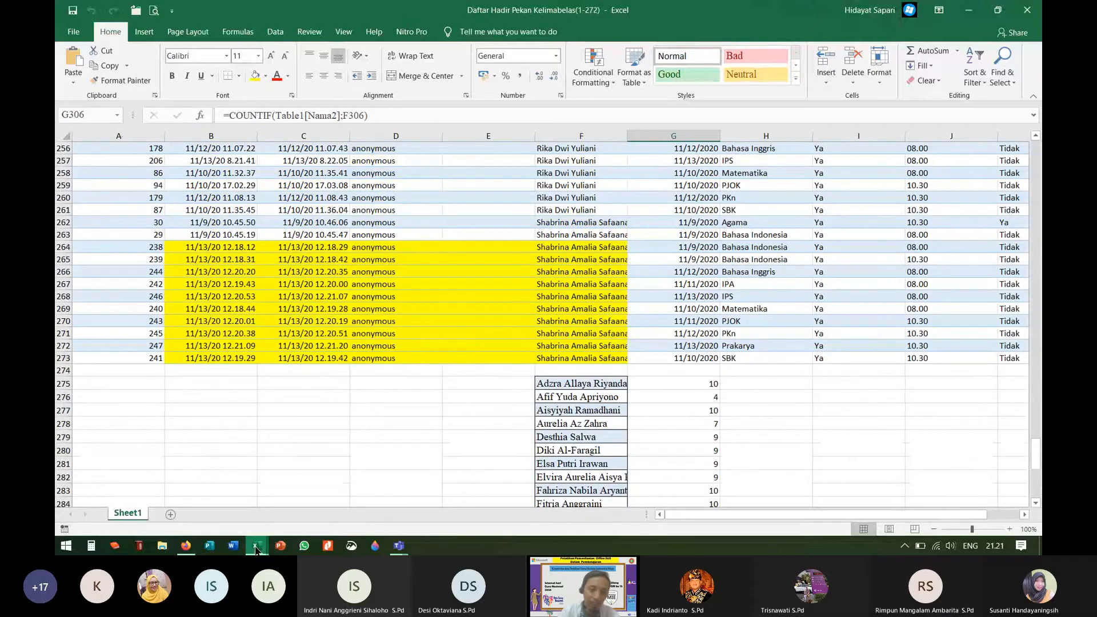
{"action": "mouse_move", "coordinate": [257, 549]}
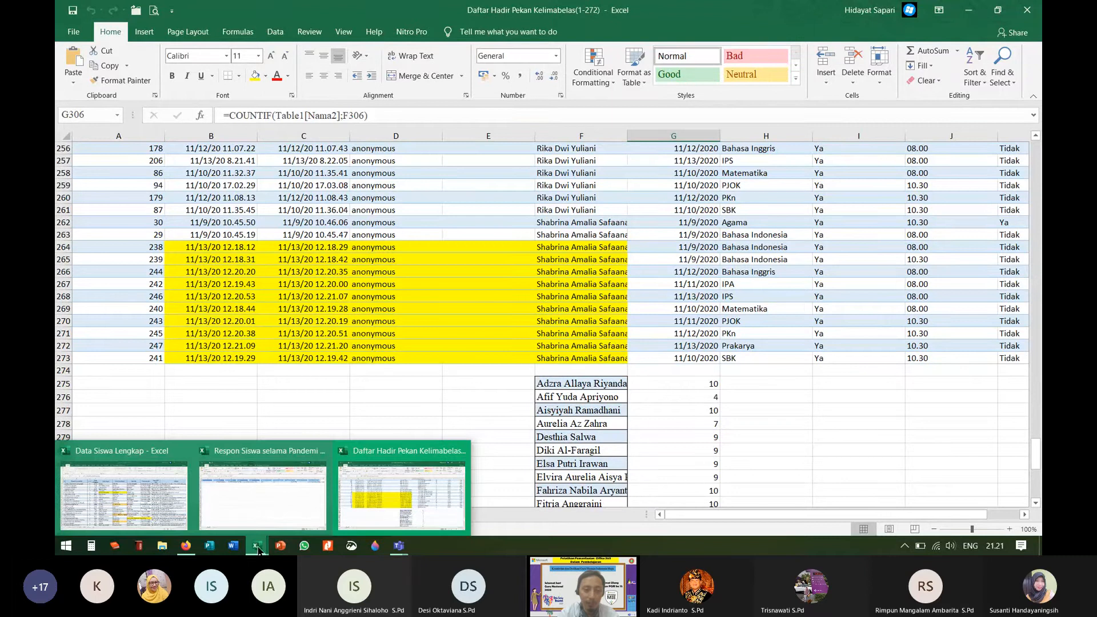
{"action": "left_click", "coordinate": [185, 545]}
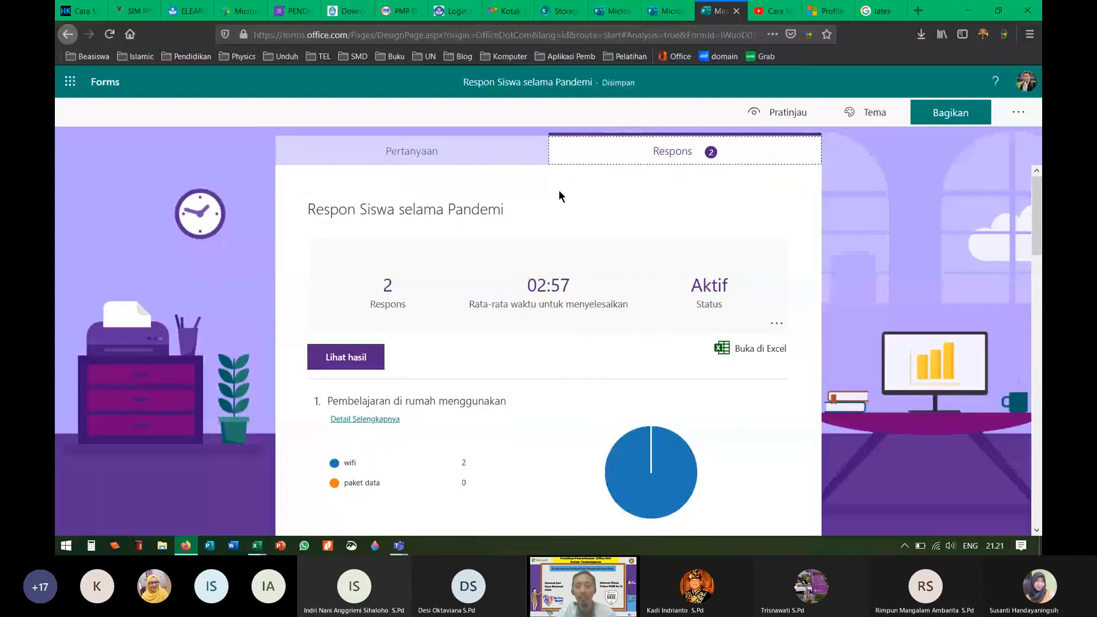
Step: Show the Respon Siswa selama Pandemi questions, then go back to the Teams meeting
{"action": "left_click", "coordinate": [476, 160]}
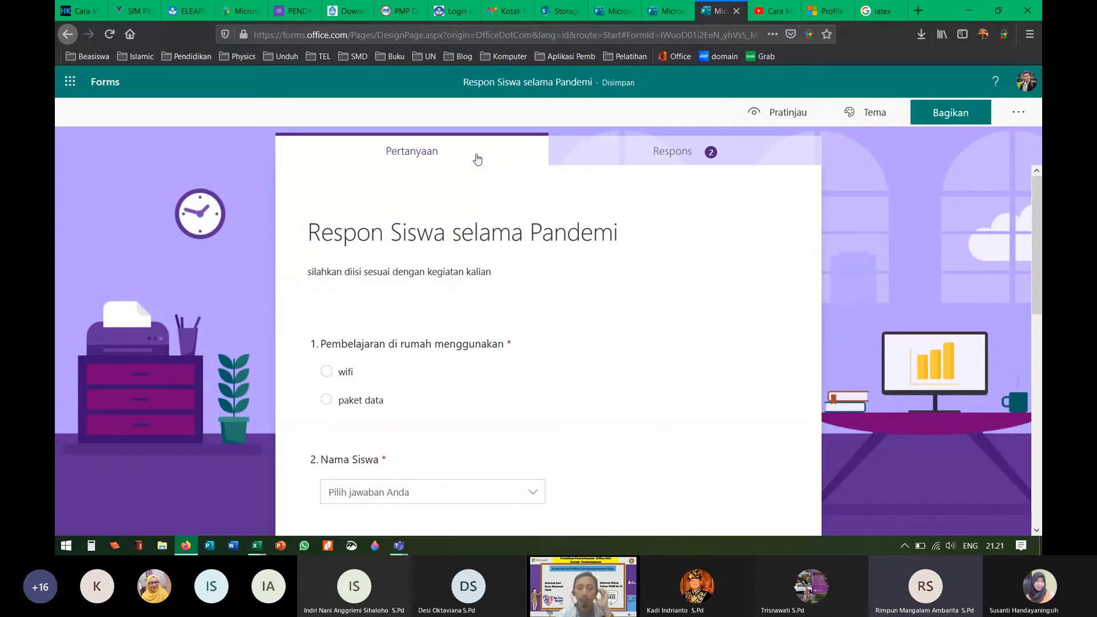
{"action": "left_click", "coordinate": [399, 546]}
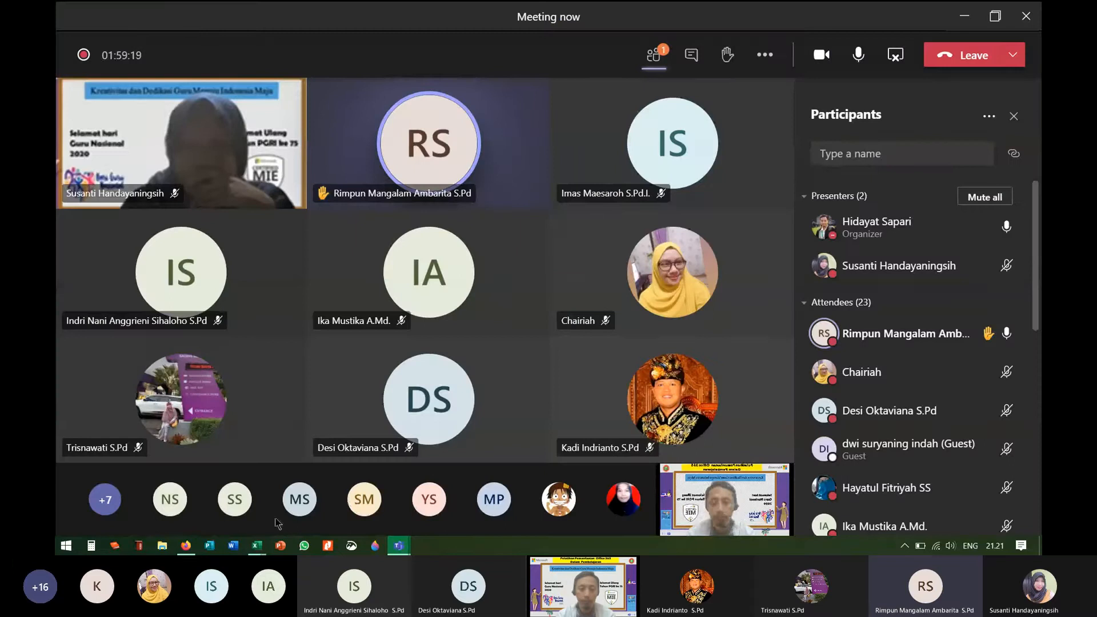
{"action": "mouse_move", "coordinate": [186, 545]}
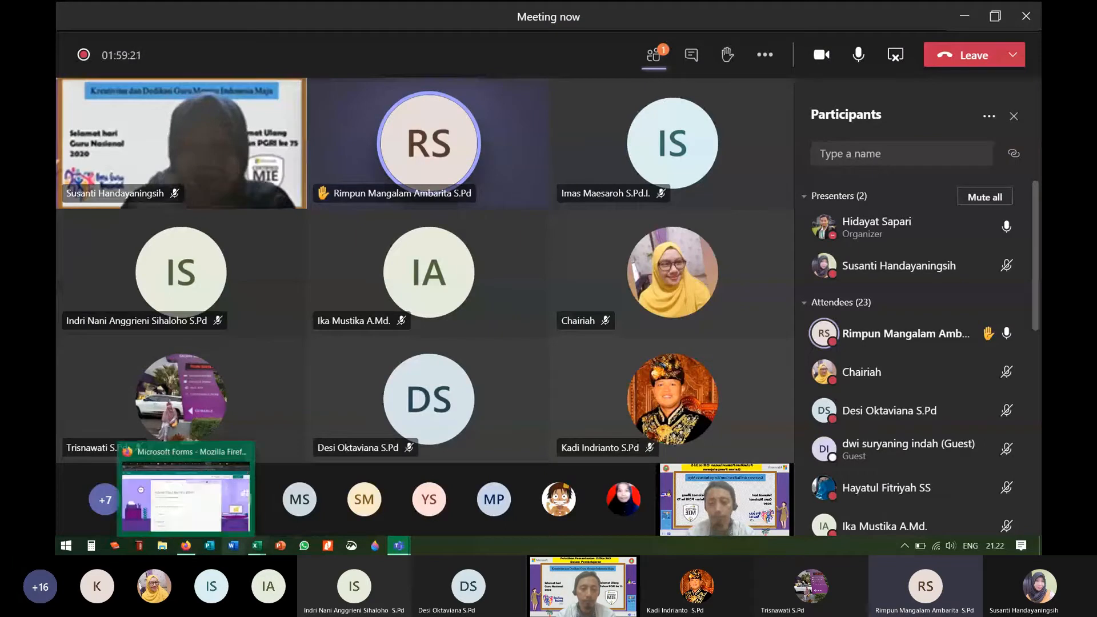
{"action": "mouse_move", "coordinate": [259, 552]}
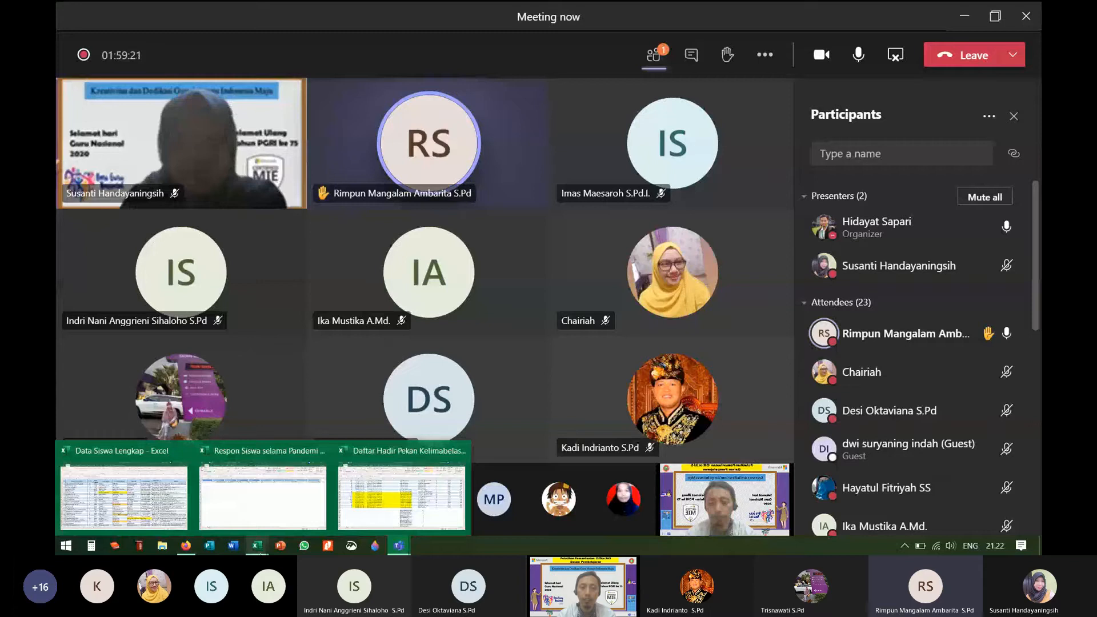
{"action": "left_click", "coordinate": [401, 497]}
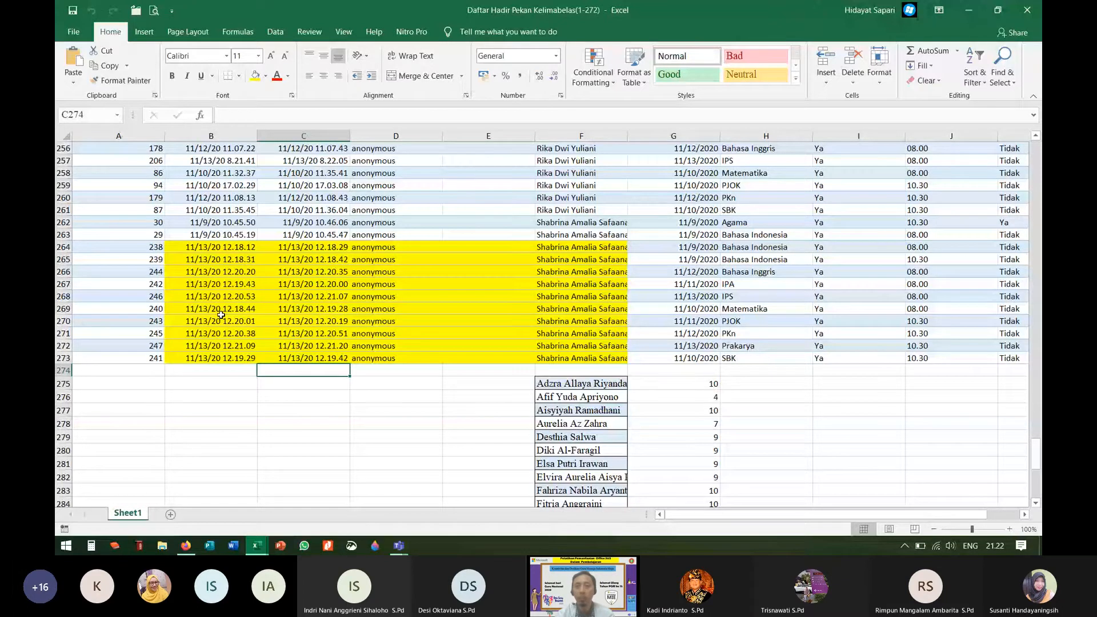
{"action": "left_click", "coordinate": [186, 546]}
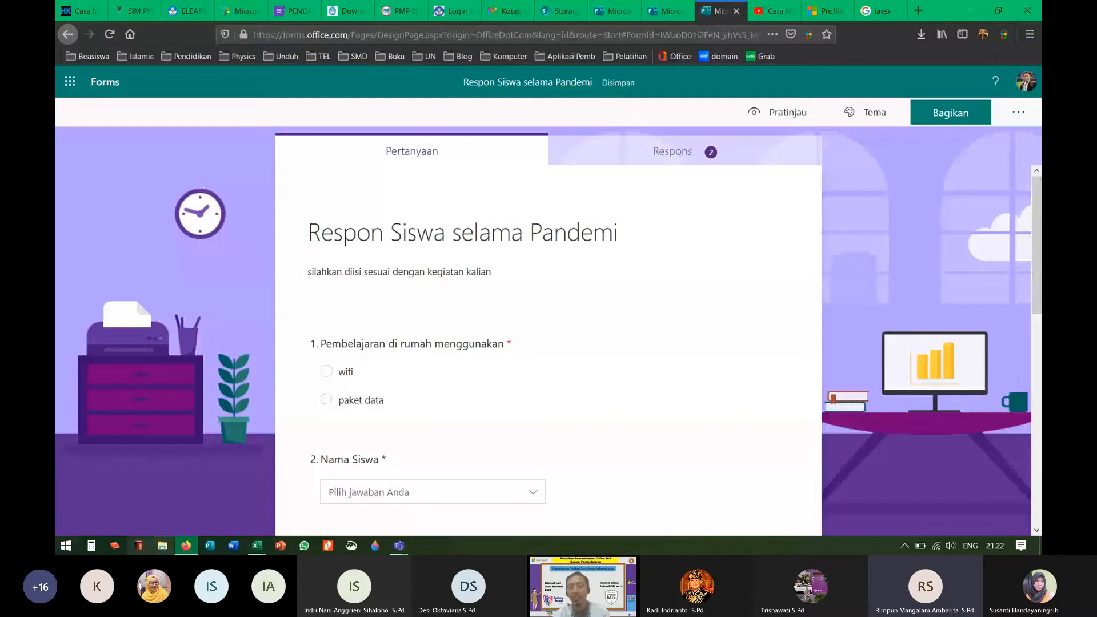
{"action": "key", "text": "super+e"}
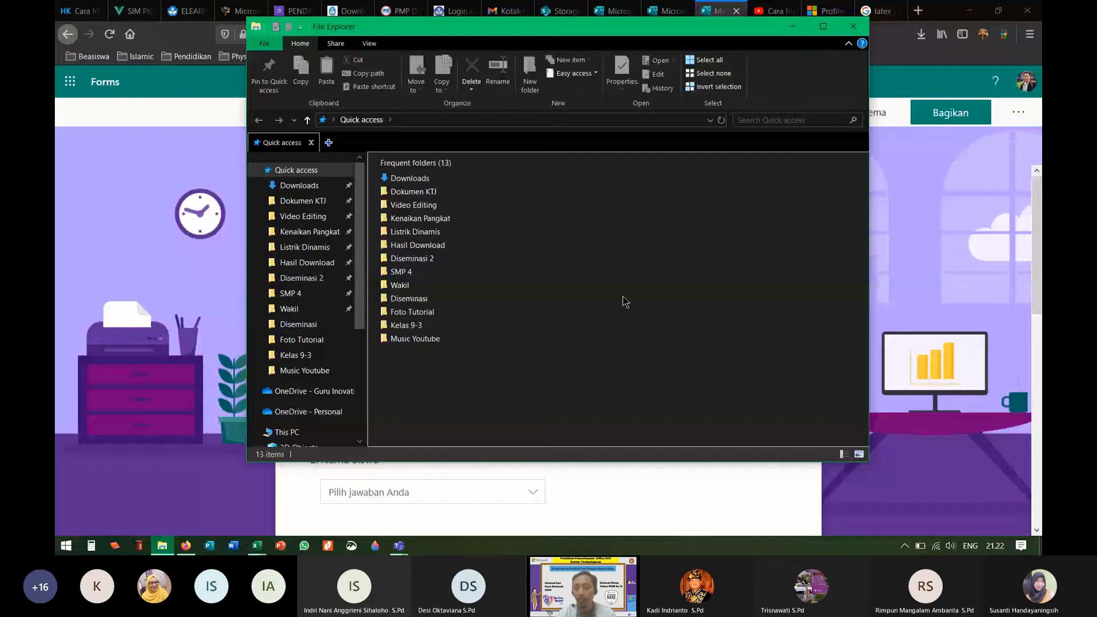
{"action": "key", "text": "alt+Tab"}
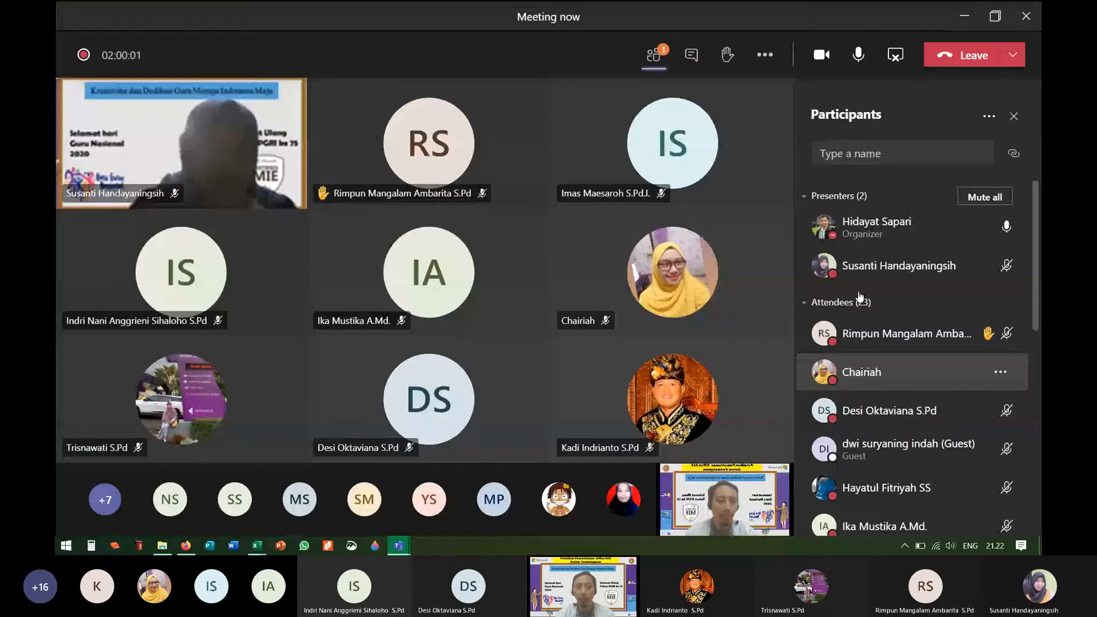
Step: Open the Participants options with Download attendance list, then bring up File Explorer
{"action": "left_click", "coordinate": [989, 115]}
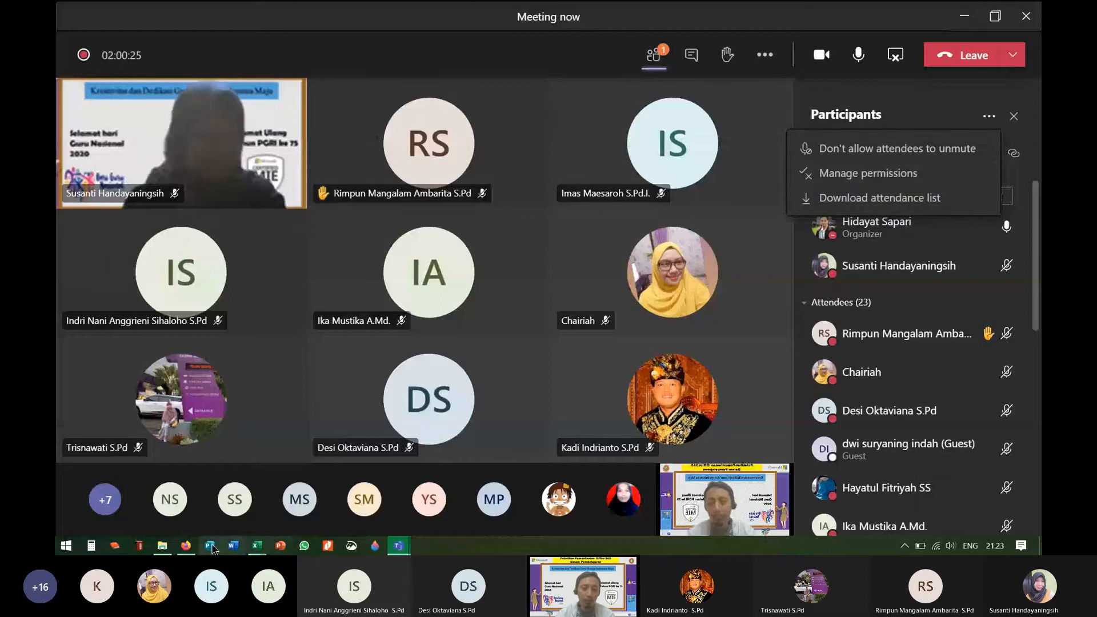
{"action": "left_click", "coordinate": [162, 546]}
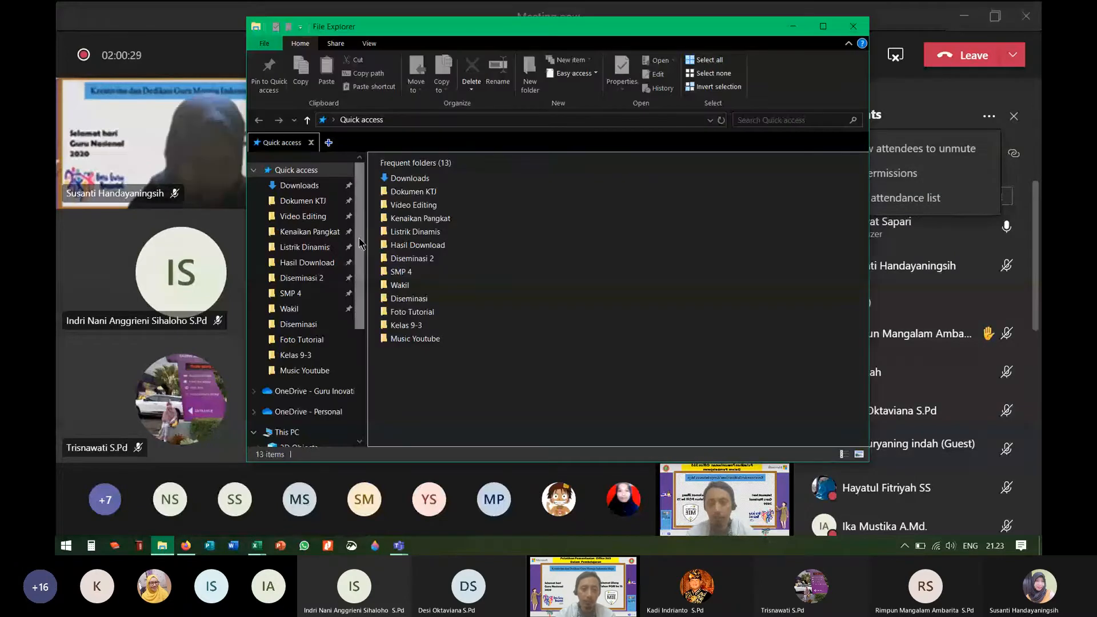
Step: Open the Downloads folder to find the meetingAttendanceList files
{"action": "left_click", "coordinate": [310, 188]}
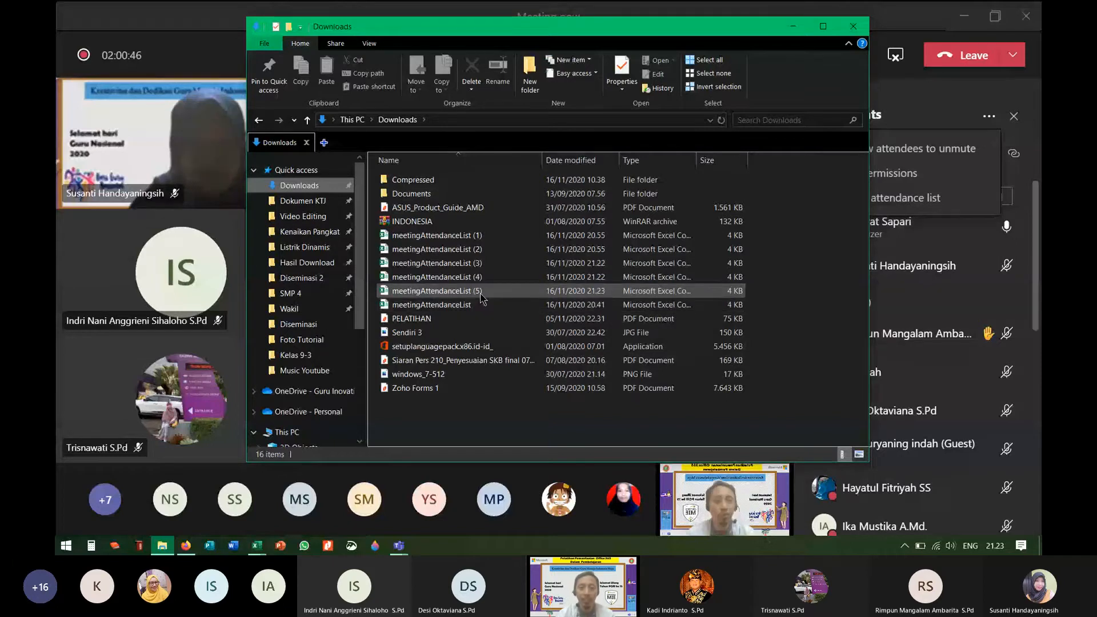
Step: Open meetingAttendanceList (5), widen column B, and check a repeated participant's leave time
{"action": "double_click", "coordinate": [481, 291]}
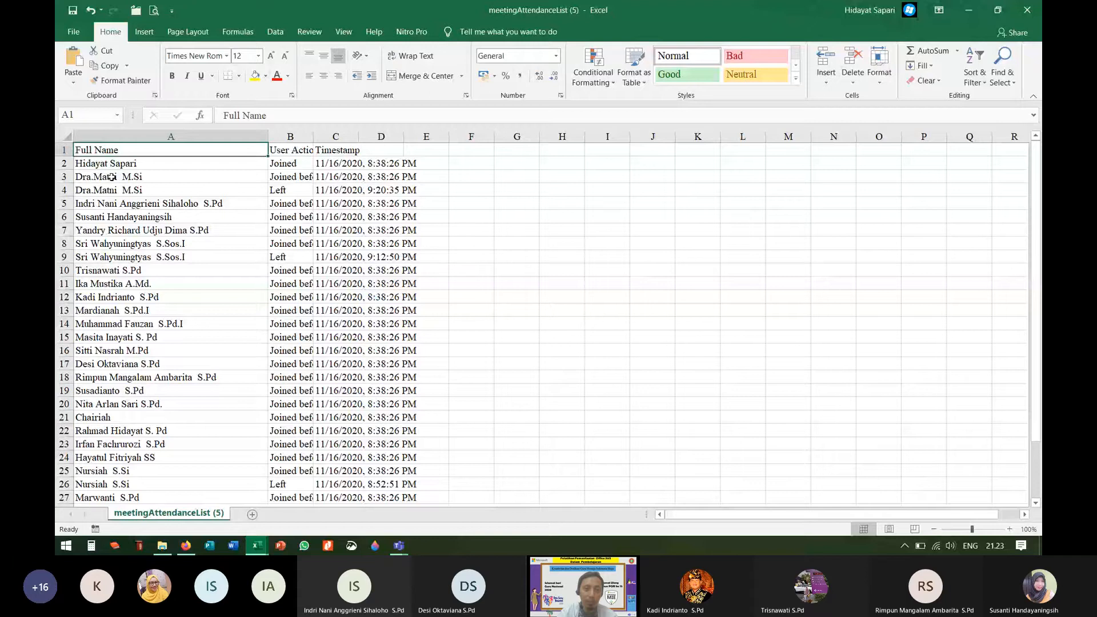
{"action": "left_click_drag", "start_coordinate": [313, 136], "coordinate": [353, 136]}
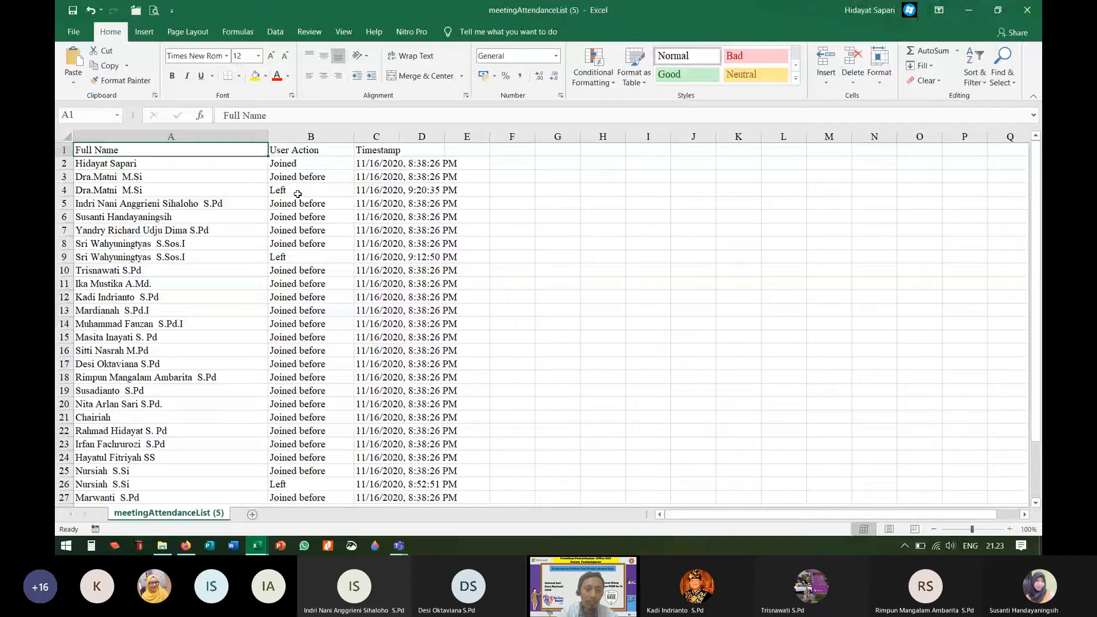
{"action": "left_click", "coordinate": [247, 244]}
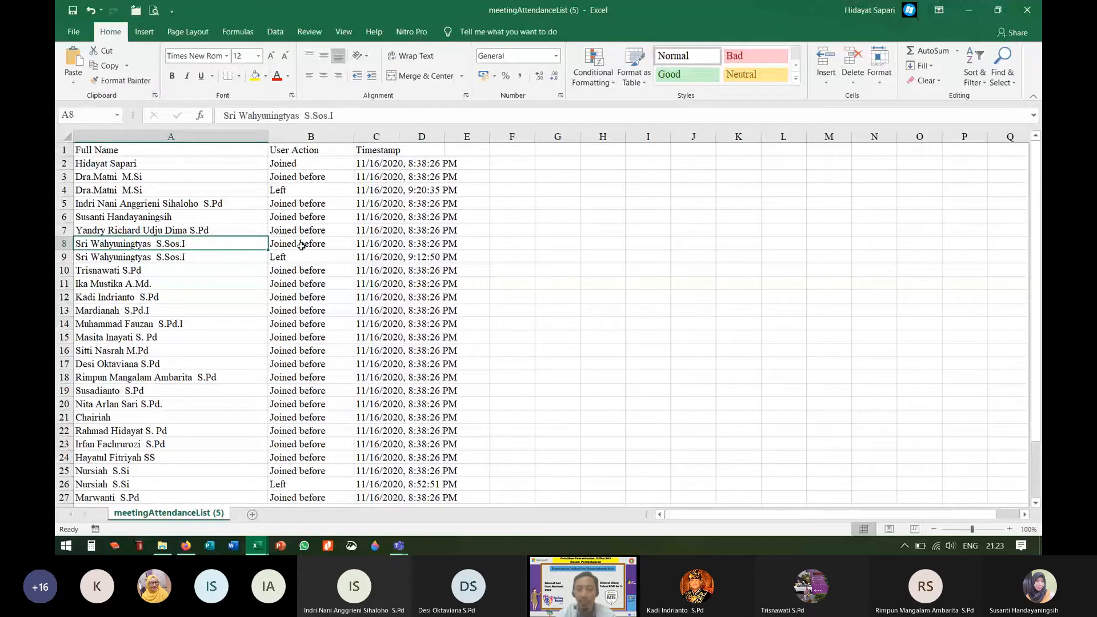
{"action": "left_click", "coordinate": [421, 258]}
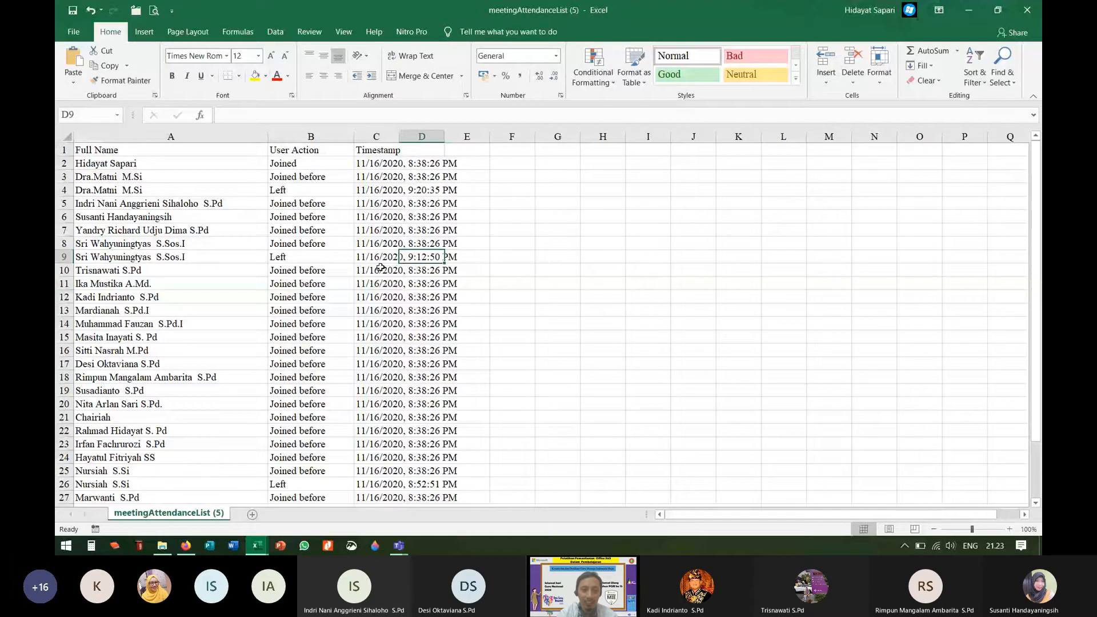
{"action": "scroll", "coordinate": [310, 351], "scroll_direction": "down", "scroll_amount": 4}
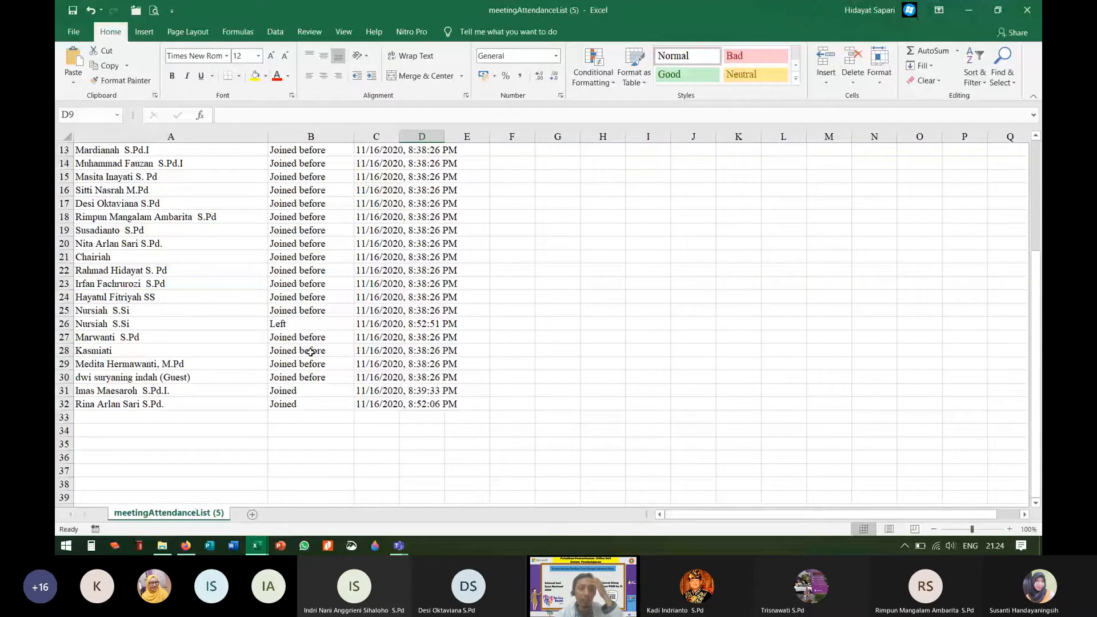
{"action": "scroll", "coordinate": [310, 351], "scroll_direction": "up", "scroll_amount": 4}
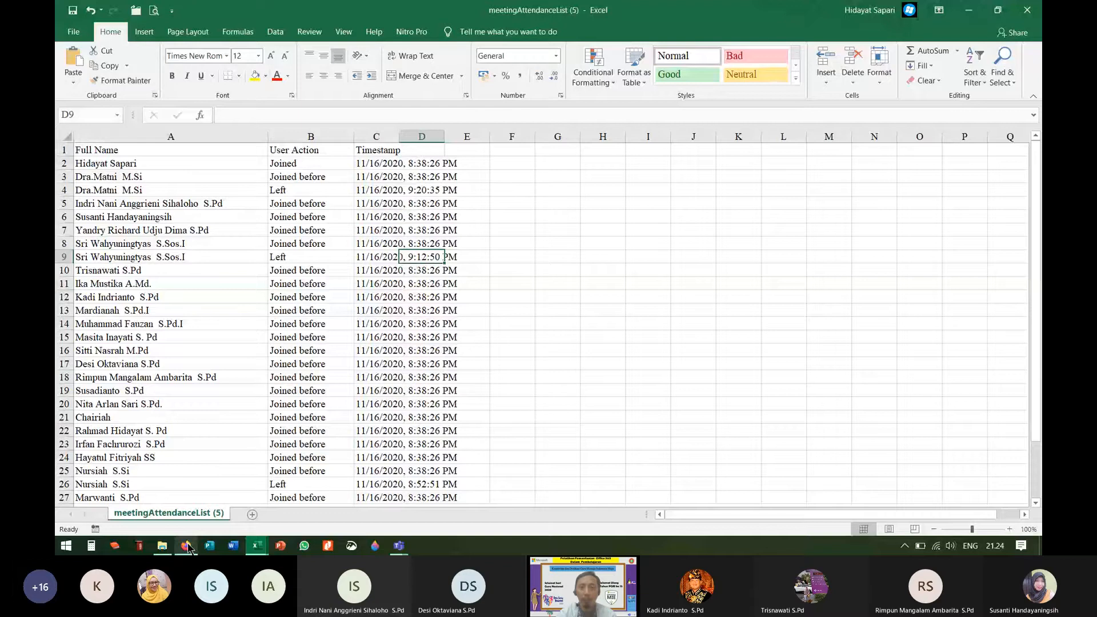
{"action": "left_click", "coordinate": [186, 546]}
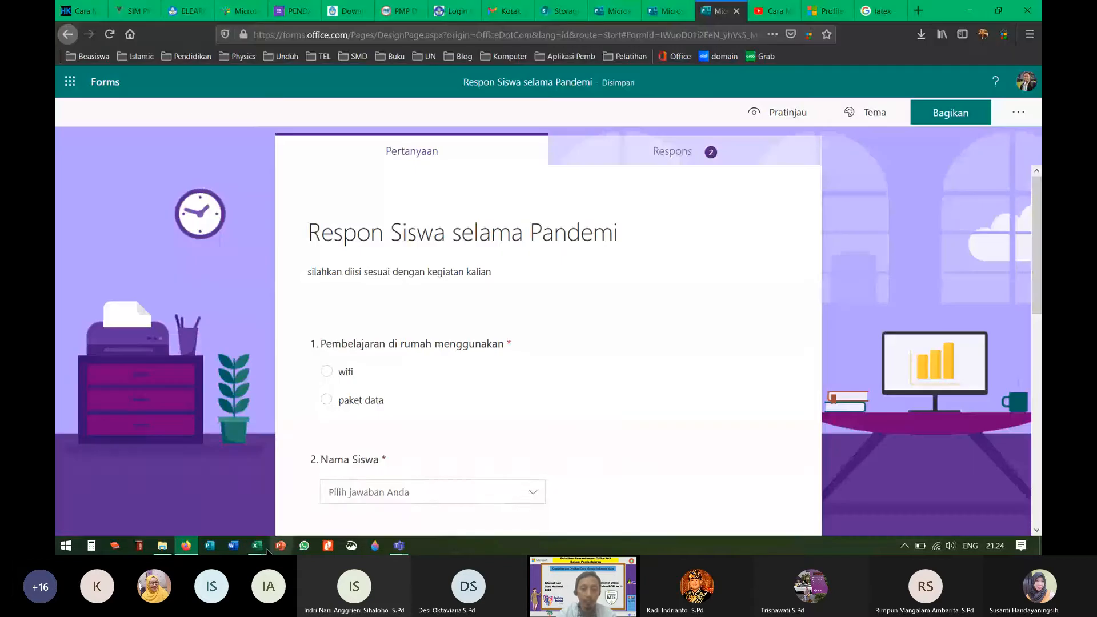
Step: Bring the Daftar Hadir Pekan Kelimabelas(1-272) workbook back in front from the Excel previews
{"action": "mouse_move", "coordinate": [260, 547]}
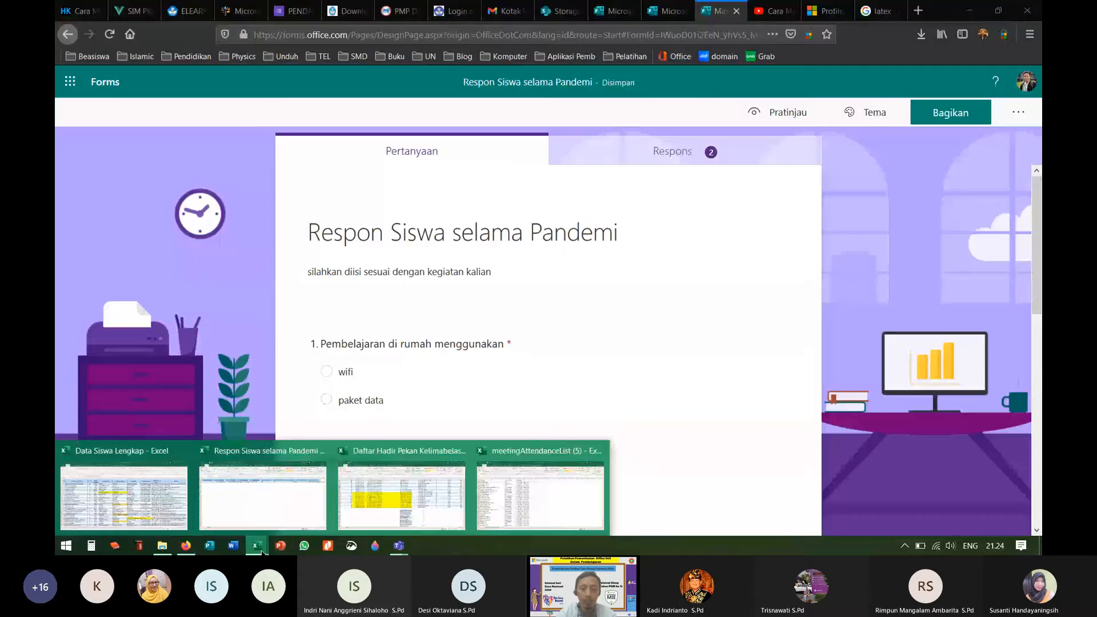
{"action": "left_click", "coordinate": [415, 508]}
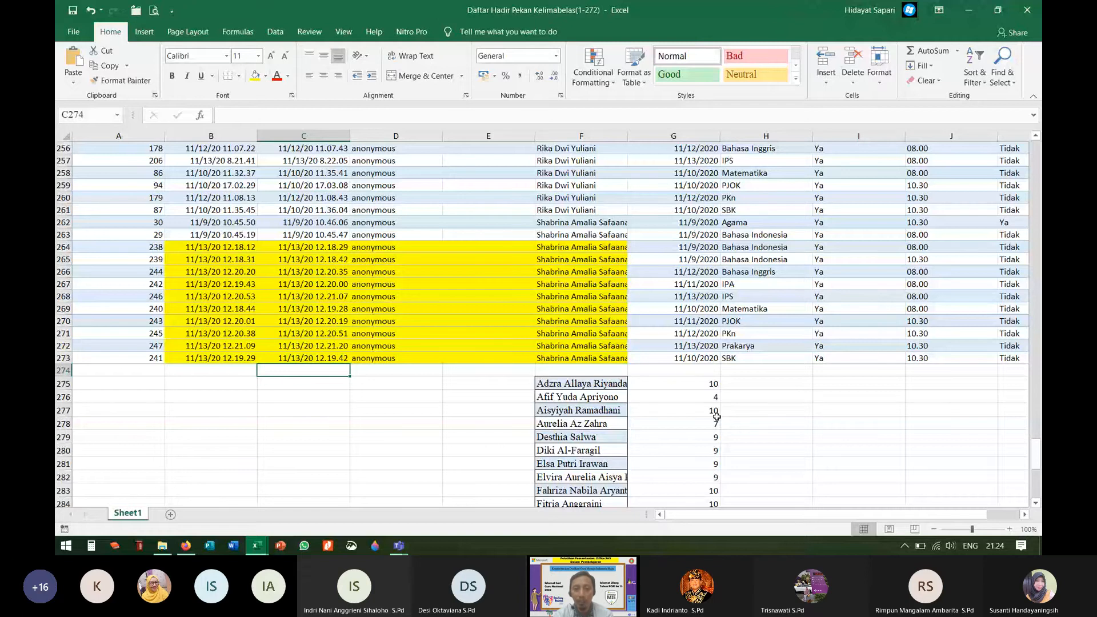
Step: Select each student's repeated attendance name cells in column F to compare their entries
{"action": "scroll", "coordinate": [716, 416], "scroll_direction": "up", "scroll_amount": 20}
{"action": "scroll", "coordinate": [616, 339], "scroll_direction": "up", "scroll_amount": 16}
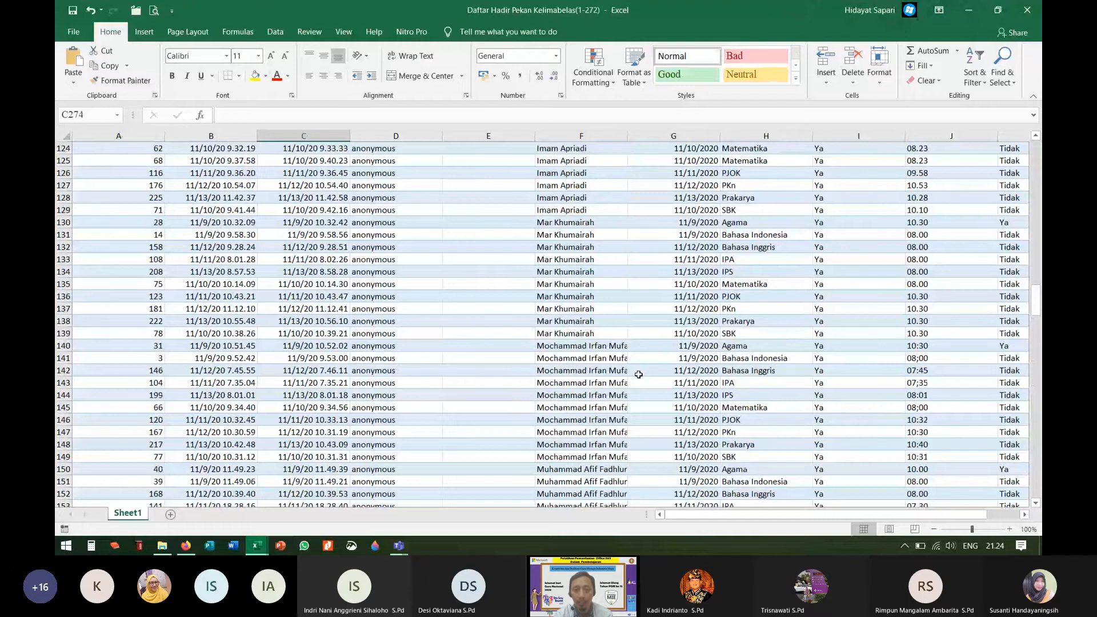
{"action": "scroll", "coordinate": [638, 374], "scroll_direction": "up", "scroll_amount": 20}
{"action": "left_click", "coordinate": [611, 371]}
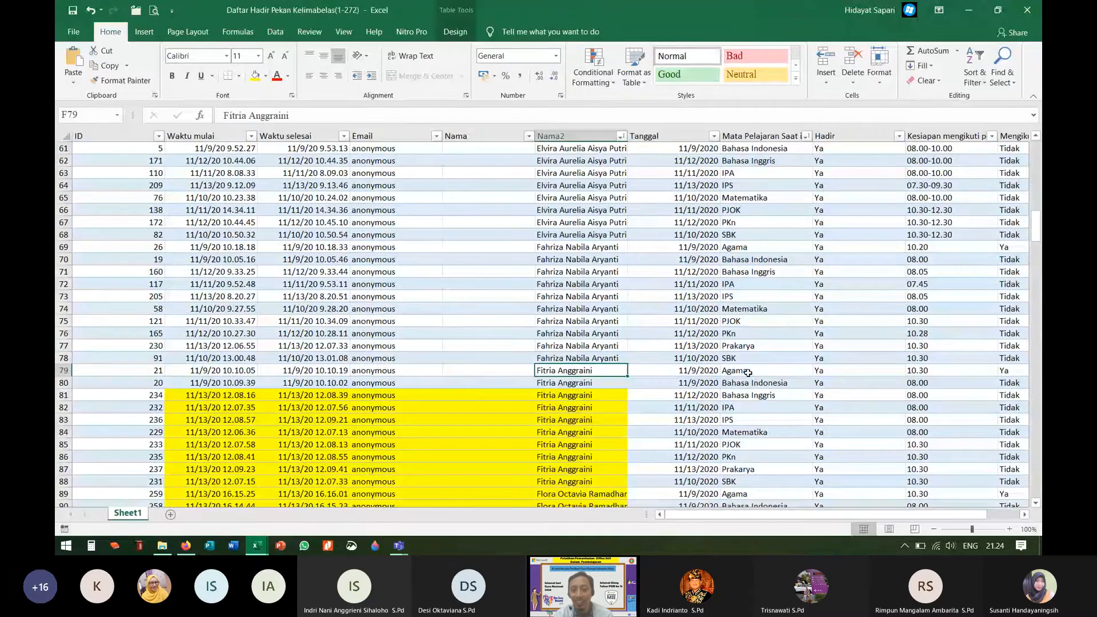
{"action": "left_click_drag", "start_coordinate": [748, 372], "coordinate": [749, 382]}
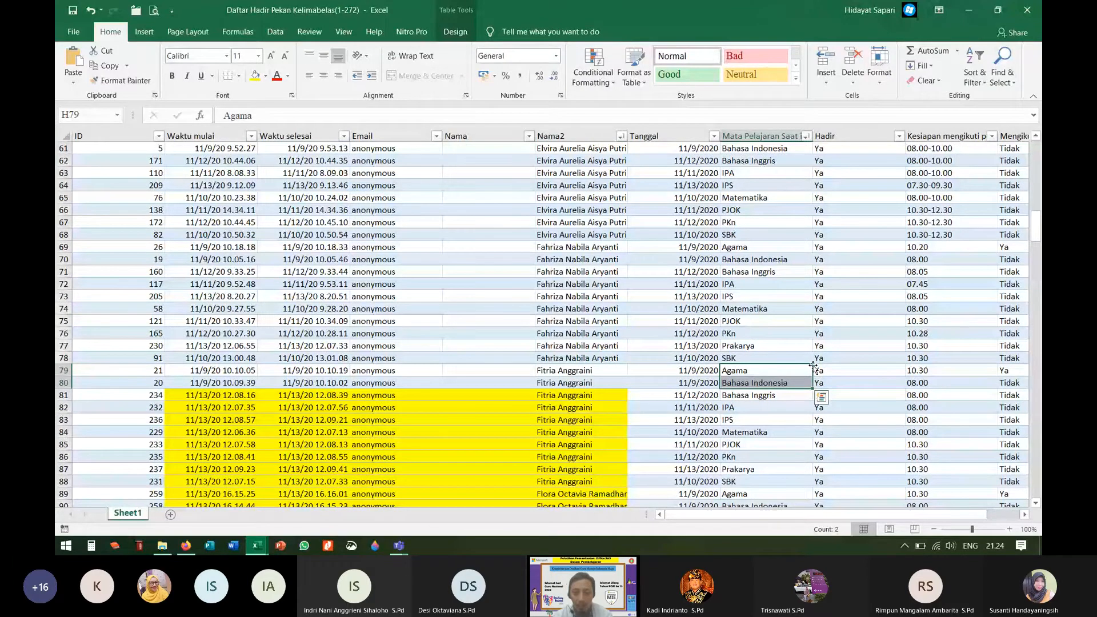
{"action": "scroll", "coordinate": [812, 368], "scroll_direction": "up", "scroll_amount": 7}
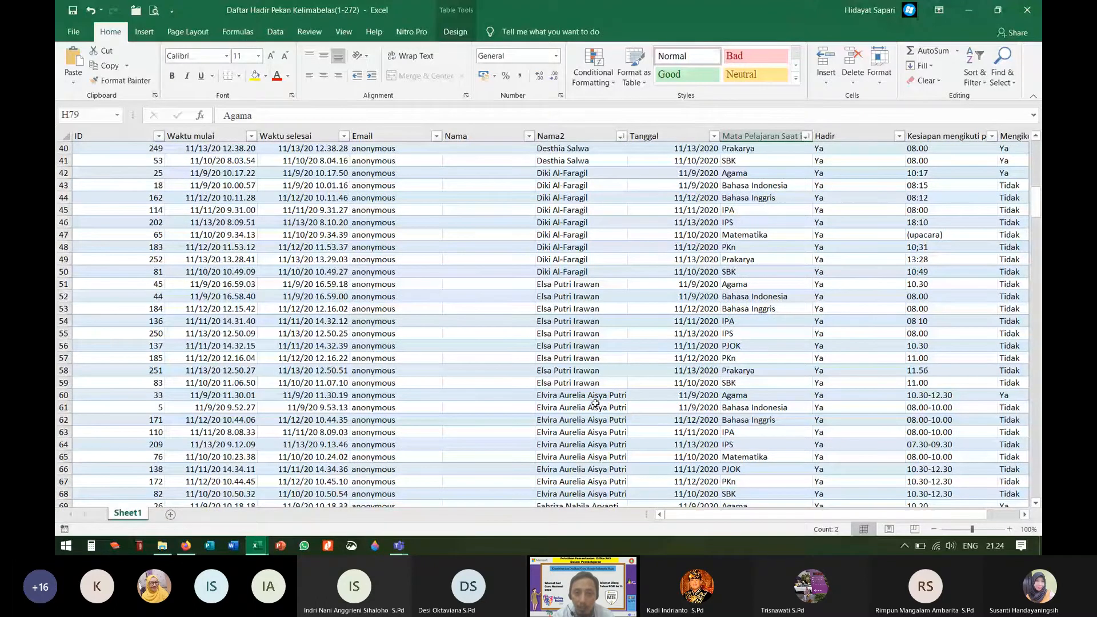
{"action": "scroll", "coordinate": [595, 403], "scroll_direction": "down", "scroll_amount": 20}
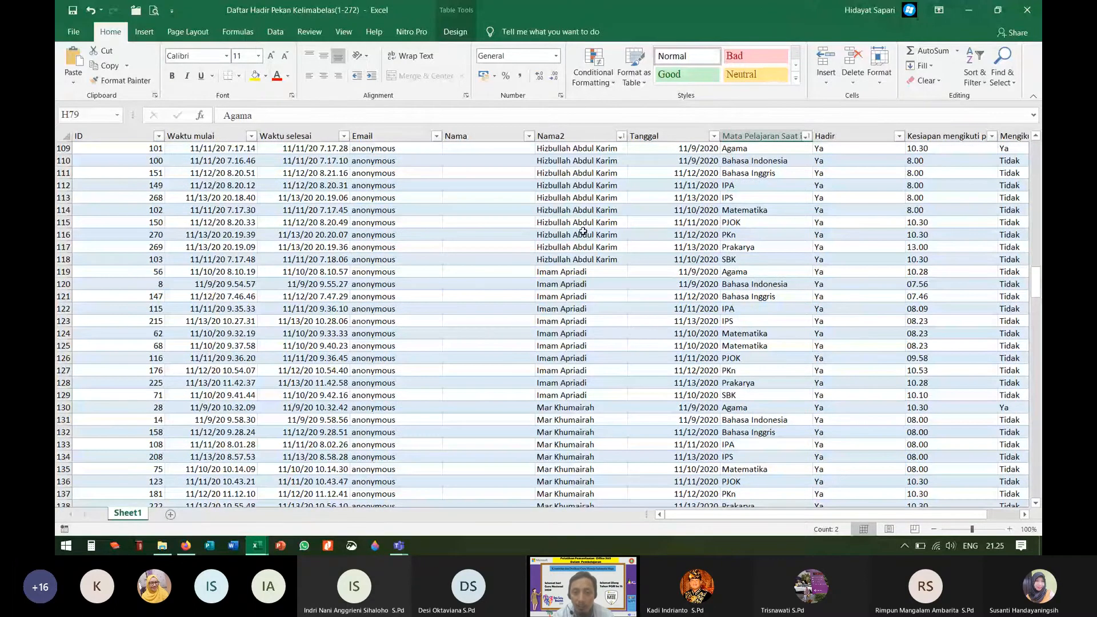
{"action": "scroll", "coordinate": [583, 231], "scroll_direction": "down", "scroll_amount": 20}
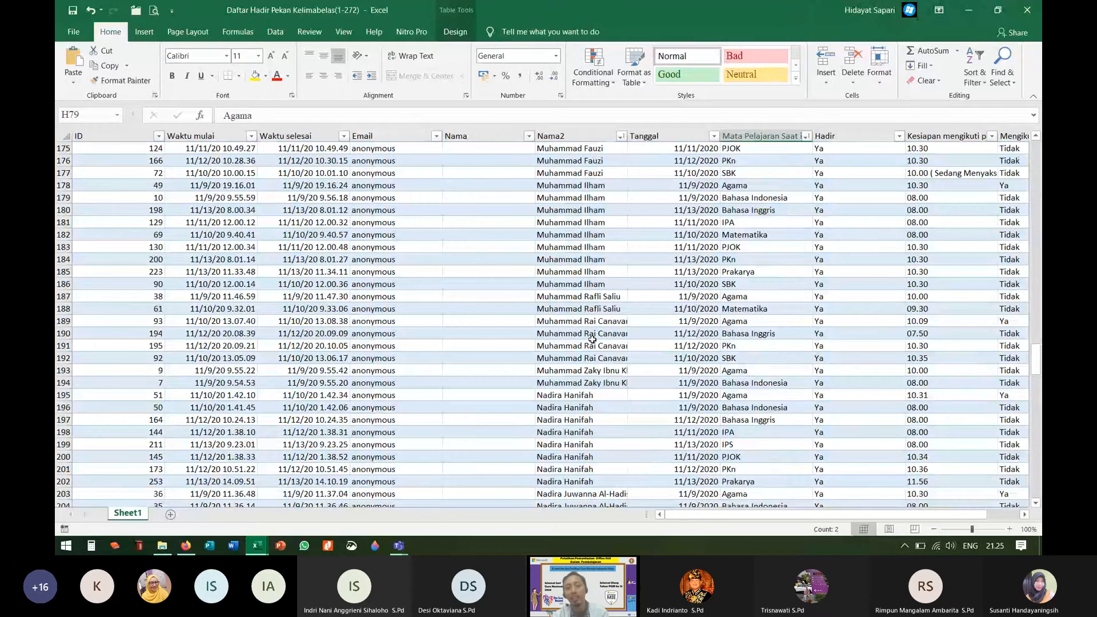
{"action": "left_click_drag", "start_coordinate": [588, 297], "coordinate": [594, 314]}
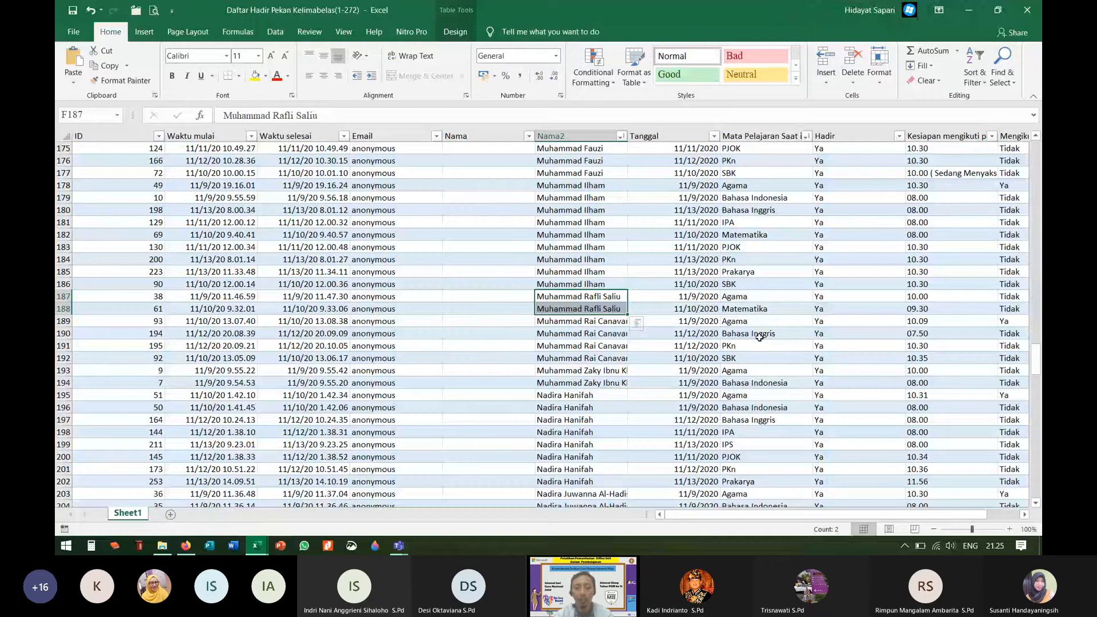
{"action": "left_click_drag", "start_coordinate": [608, 371], "coordinate": [609, 381]}
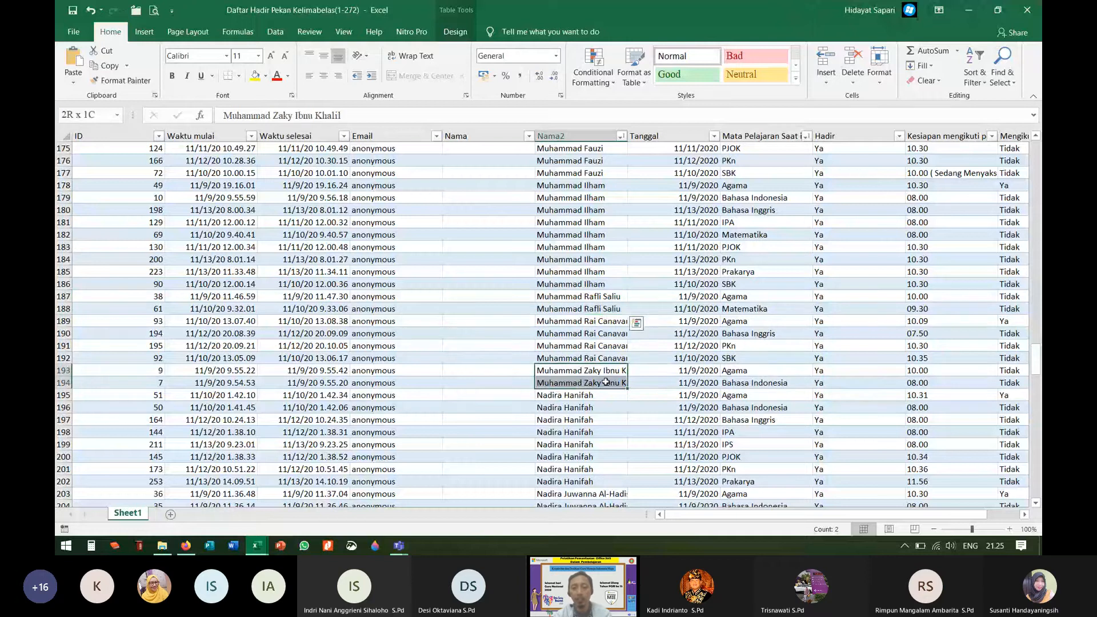
{"action": "left_click_drag", "start_coordinate": [603, 320], "coordinate": [603, 362]}
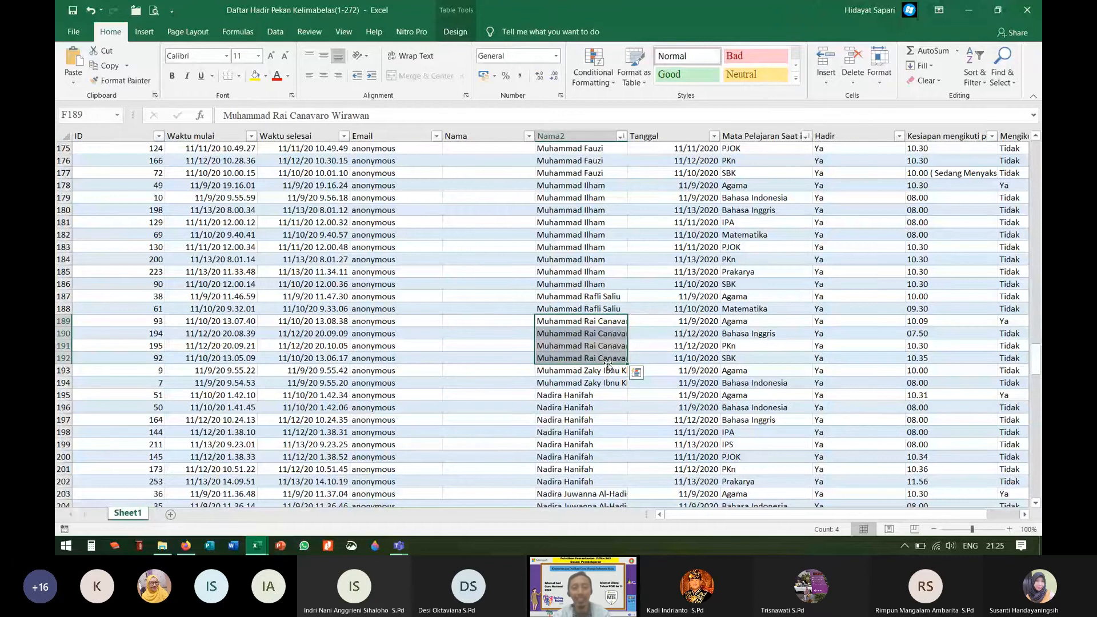
Step: Check the first student's COUNTIF total in G275, then bring the Teams meeting forward
{"action": "scroll", "coordinate": [547, 398], "scroll_direction": "down", "scroll_amount": 18}
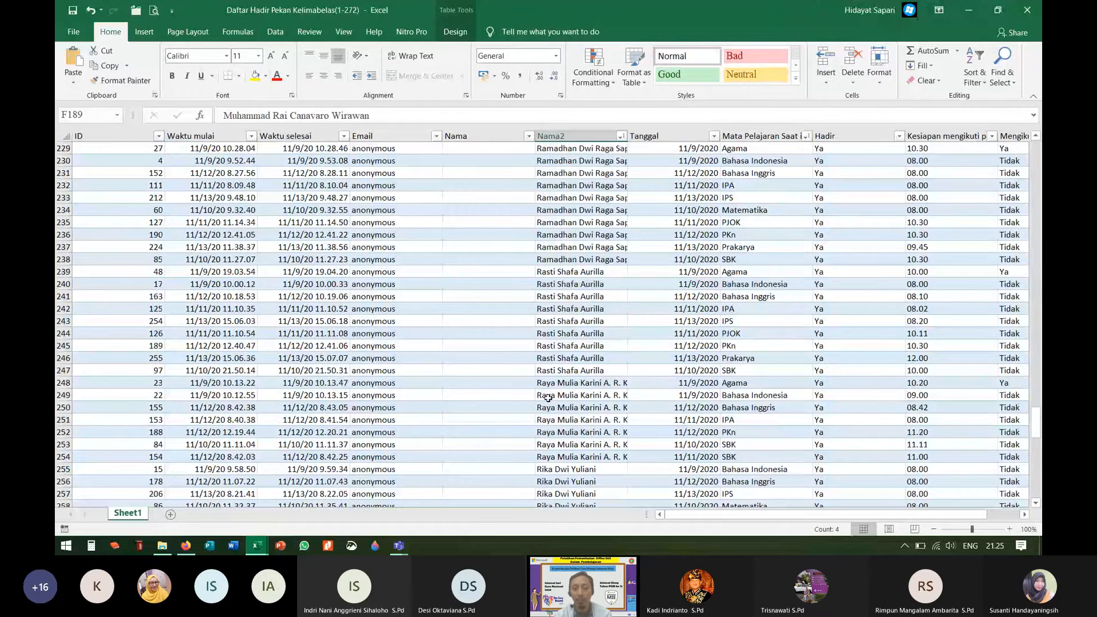
{"action": "scroll", "coordinate": [547, 398], "scroll_direction": "down", "scroll_amount": 8}
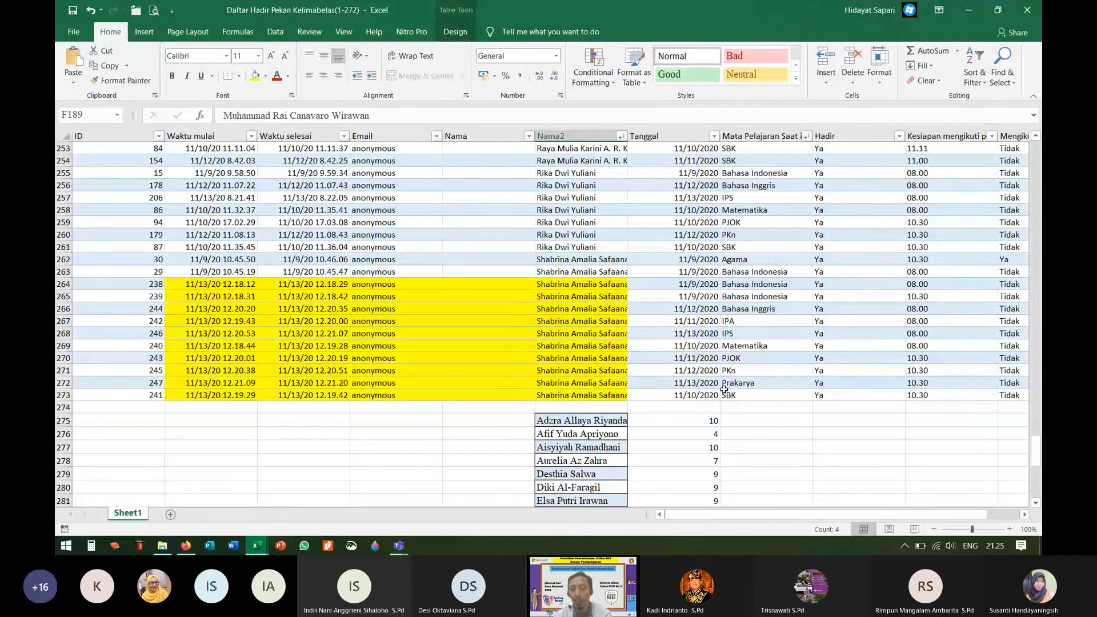
{"action": "left_click", "coordinate": [715, 422]}
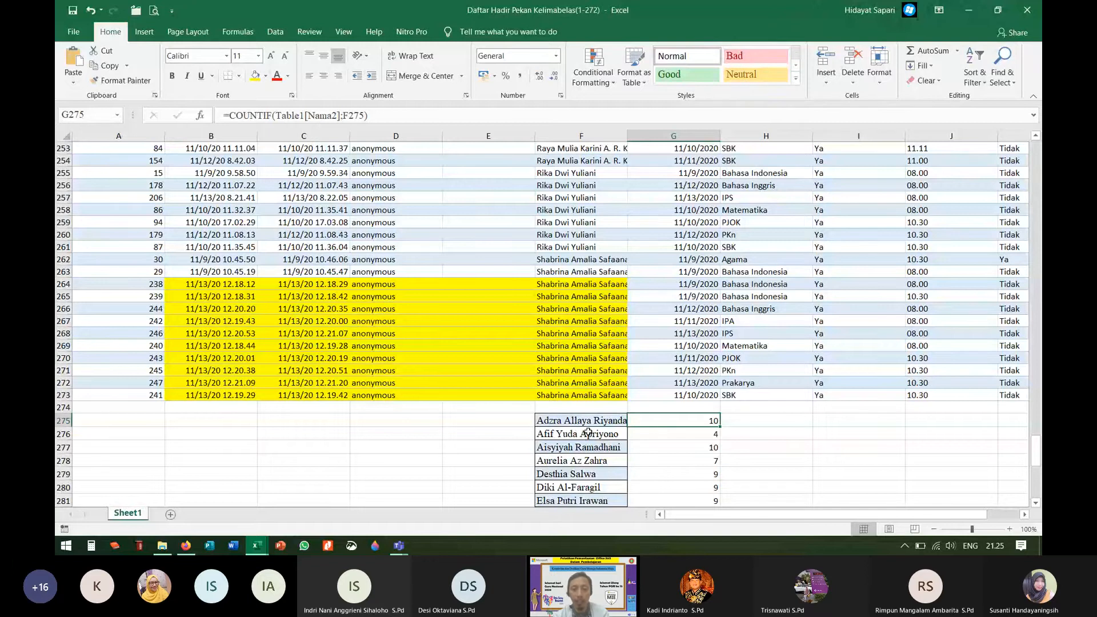
{"action": "scroll", "coordinate": [588, 432], "scroll_direction": "down", "scroll_amount": 7}
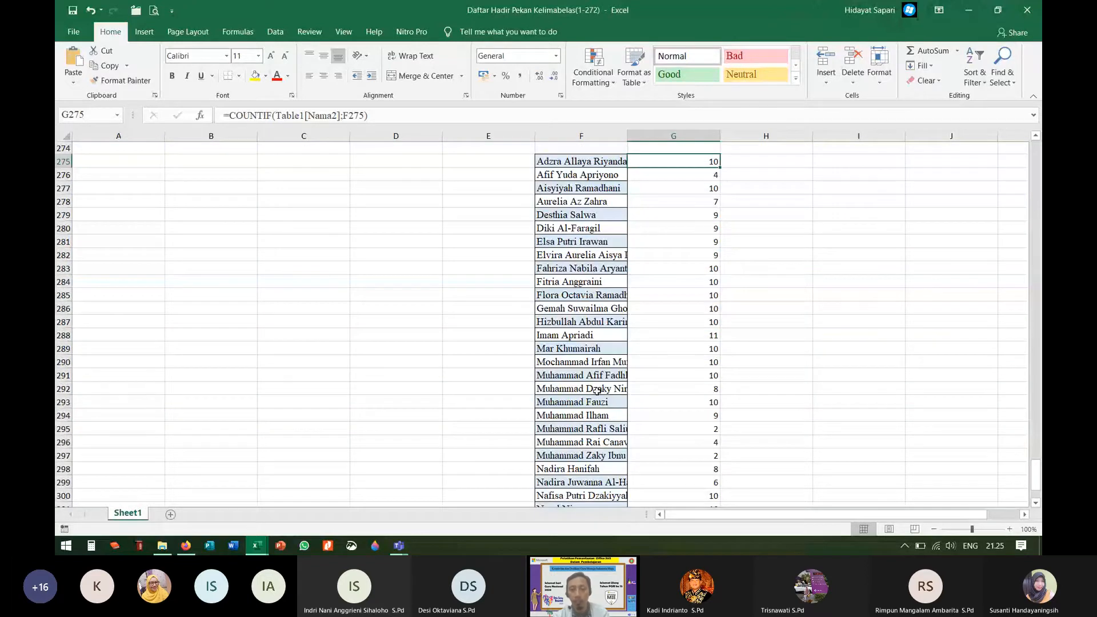
{"action": "scroll", "coordinate": [606, 376], "scroll_direction": "up", "scroll_amount": 3}
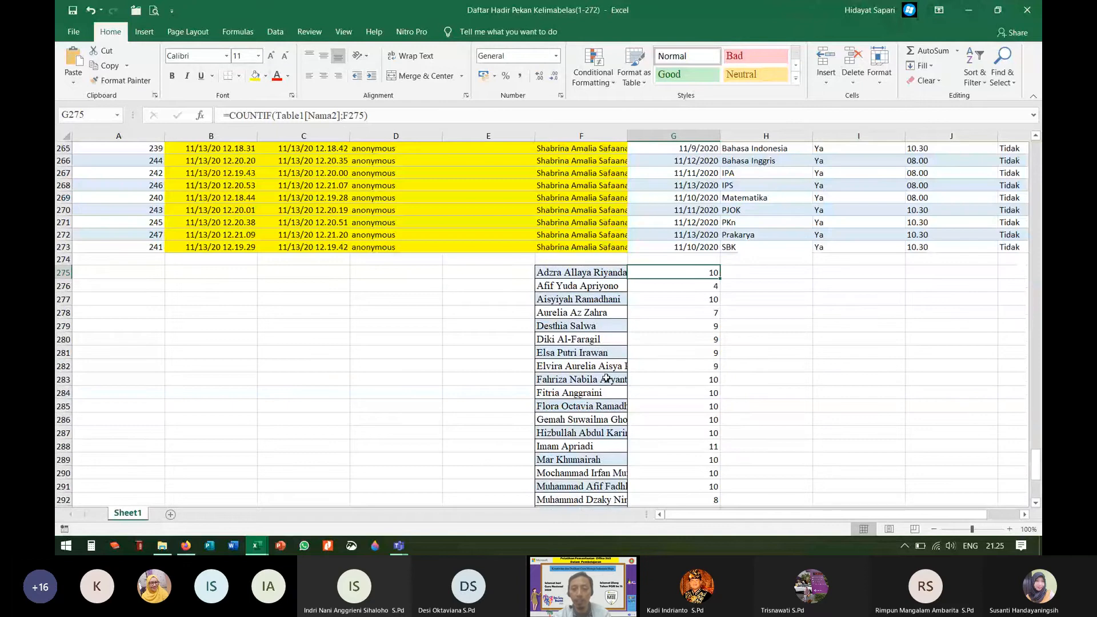
{"action": "scroll", "coordinate": [606, 376], "scroll_direction": "up", "scroll_amount": 8}
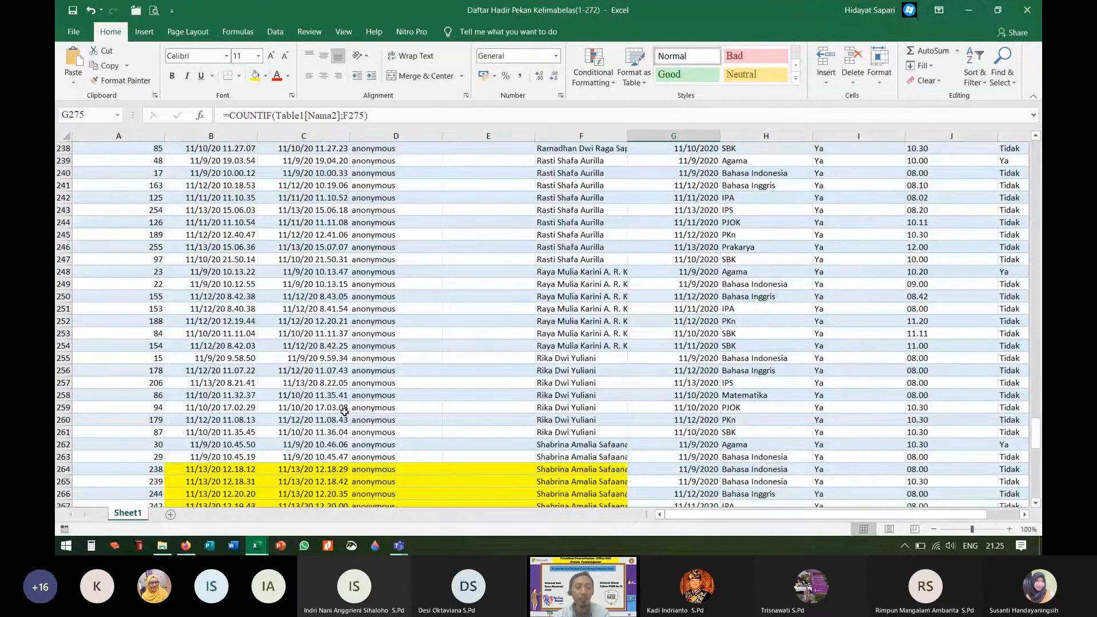
{"action": "scroll", "coordinate": [606, 376], "scroll_direction": "down", "scroll_amount": 3}
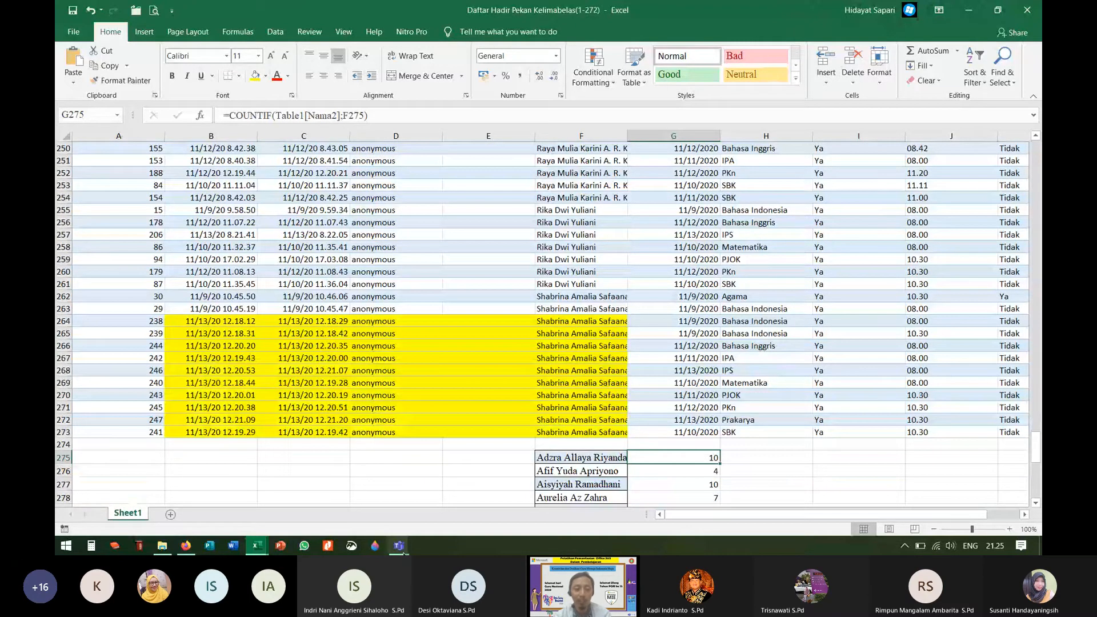
{"action": "mouse_move", "coordinate": [400, 547]}
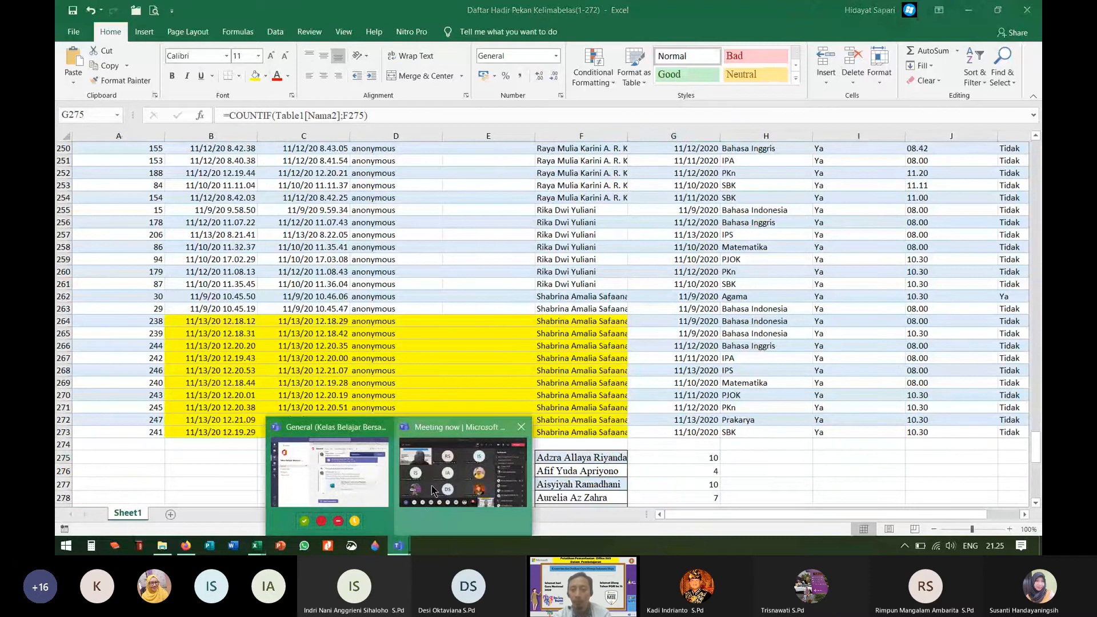
{"action": "left_click", "coordinate": [430, 484]}
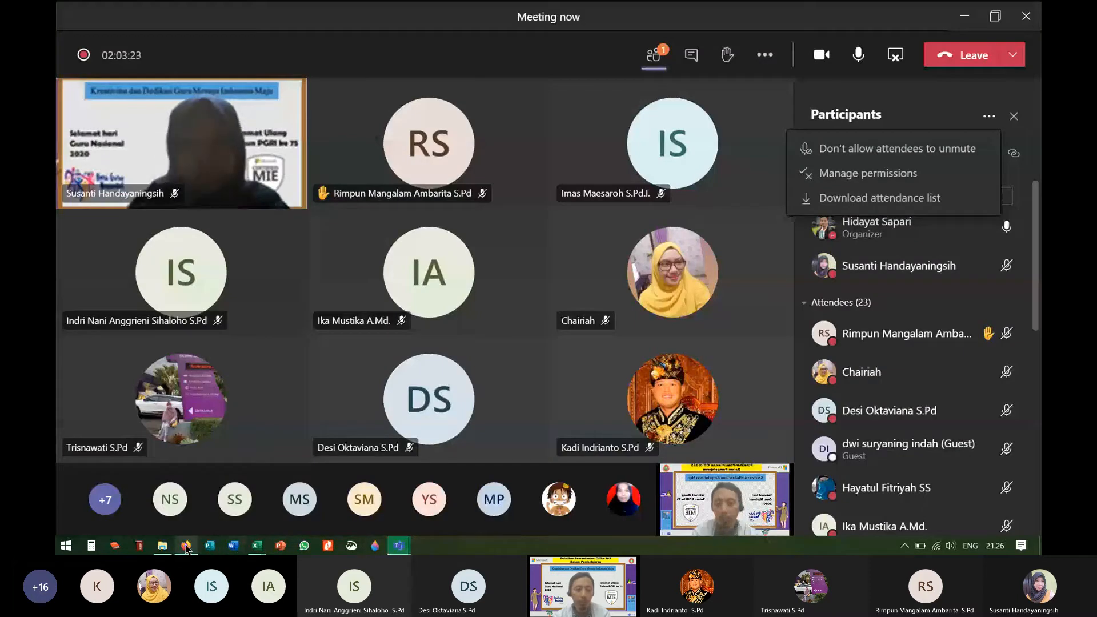
Step: Bring the meetingAttendanceList (5) workbook forward from the Excel taskbar previews
{"action": "mouse_move", "coordinate": [187, 549]}
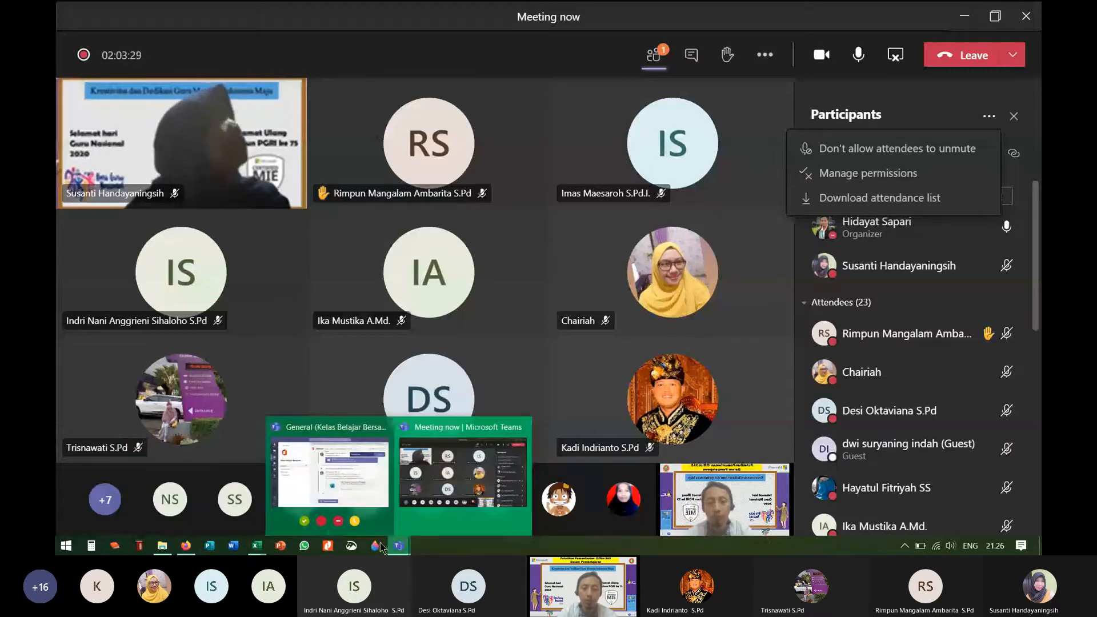
{"action": "mouse_move", "coordinate": [261, 547]}
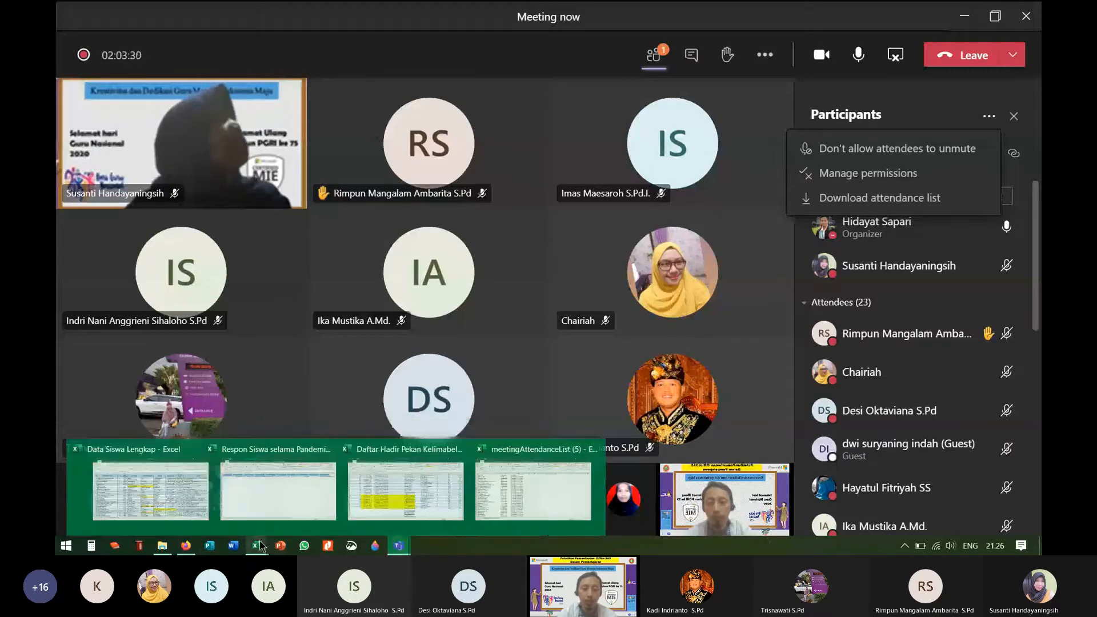
{"action": "left_click", "coordinate": [526, 503]}
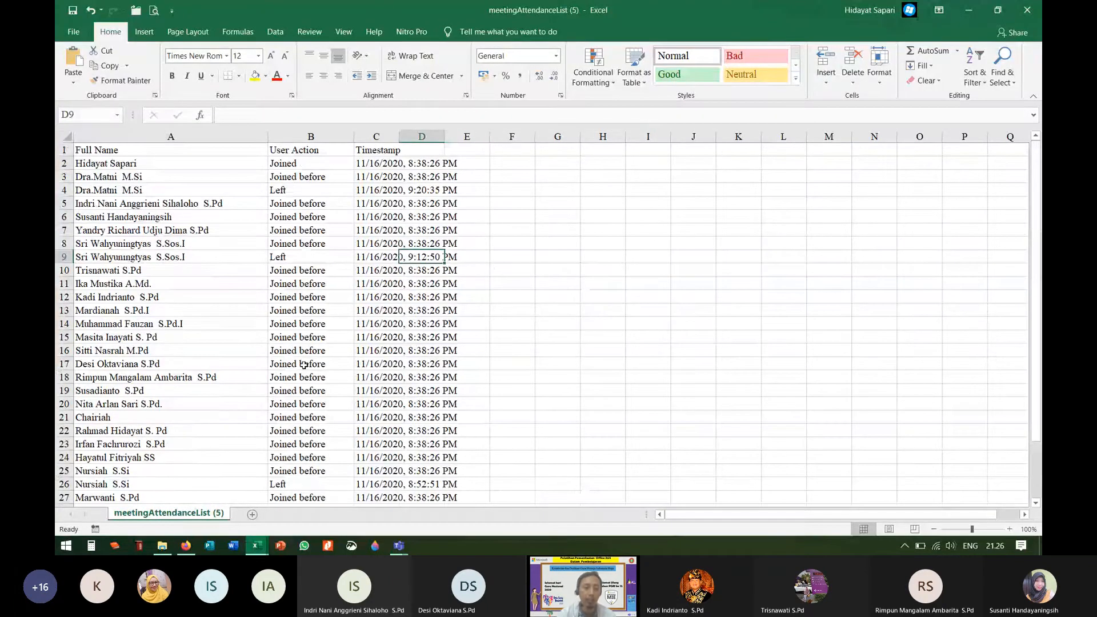
Step: Inspect the participant in cell A16 and scan the join/leave list, then return to Teams
{"action": "left_click", "coordinate": [194, 345]}
{"action": "scroll", "coordinate": [120, 217], "scroll_direction": "down", "scroll_amount": 2}
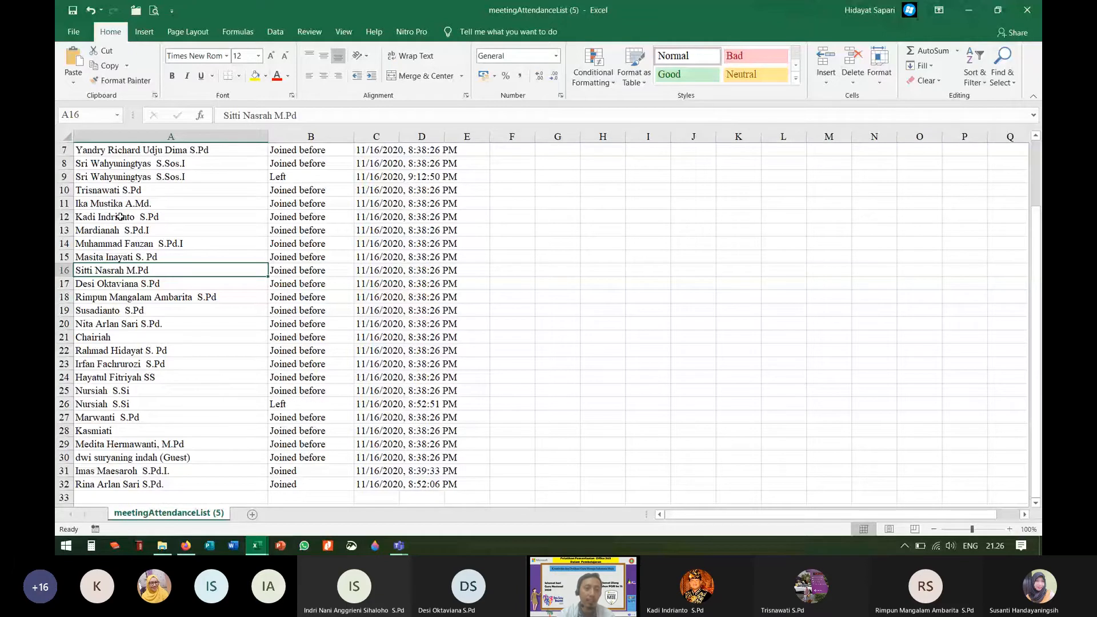
{"action": "scroll", "coordinate": [120, 216], "scroll_direction": "up", "scroll_amount": 2}
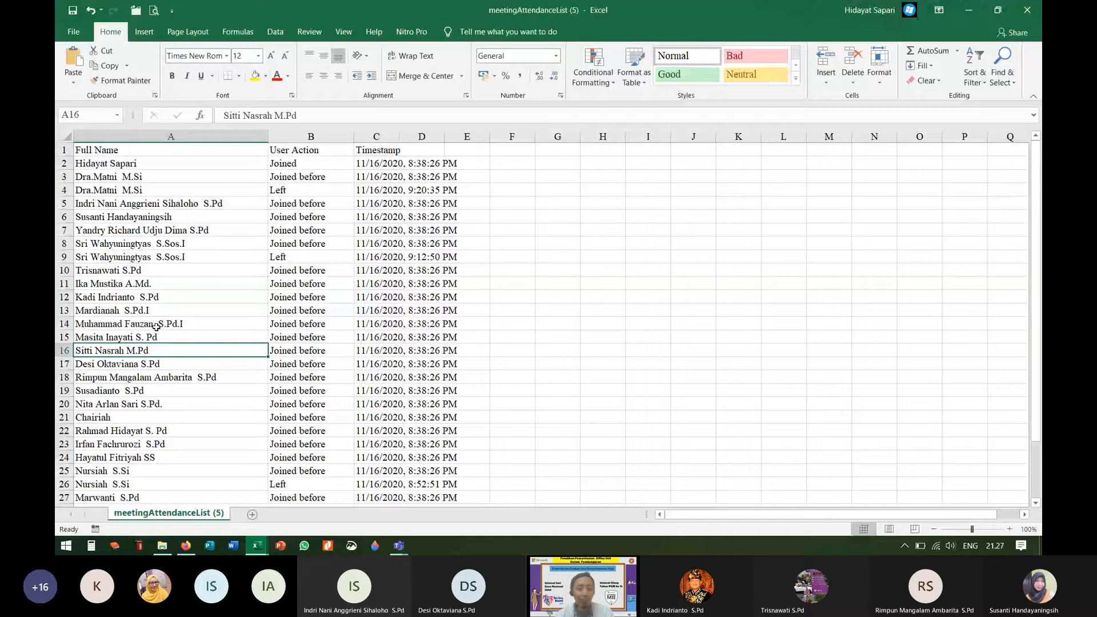
{"action": "left_click", "coordinate": [402, 545]}
{"action": "left_click", "coordinate": [463, 472]}
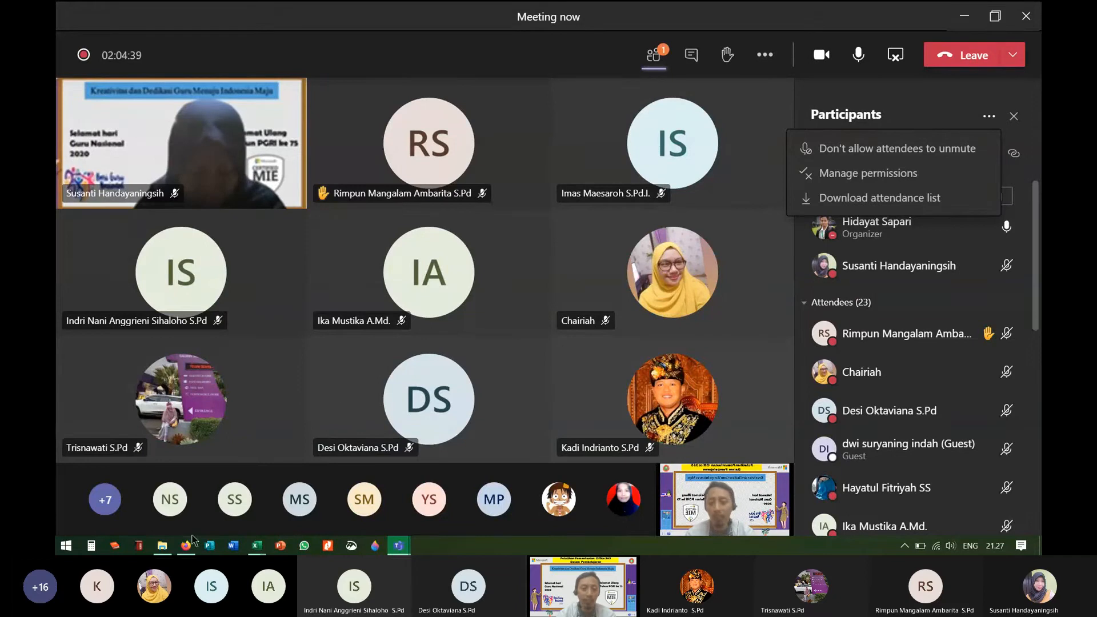
Step: Close the Participants options, scroll the attendee list, and switch to the Forms survey
{"action": "mouse_move", "coordinate": [189, 552]}
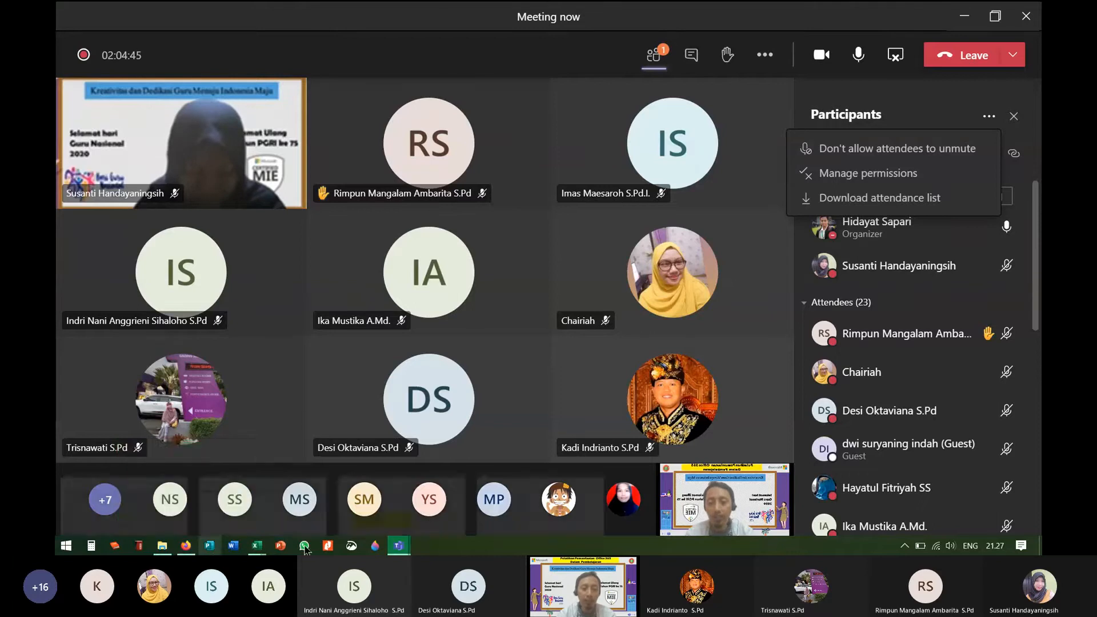
{"action": "mouse_move", "coordinate": [413, 549]}
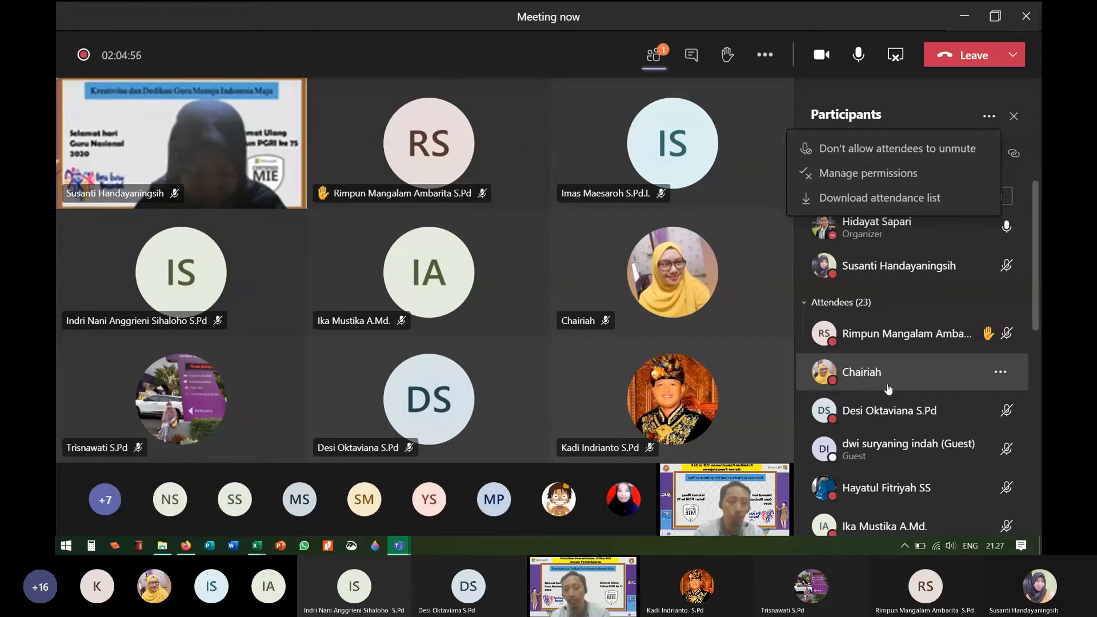
{"action": "left_click", "coordinate": [918, 305]}
{"action": "left_click", "coordinate": [910, 304]}
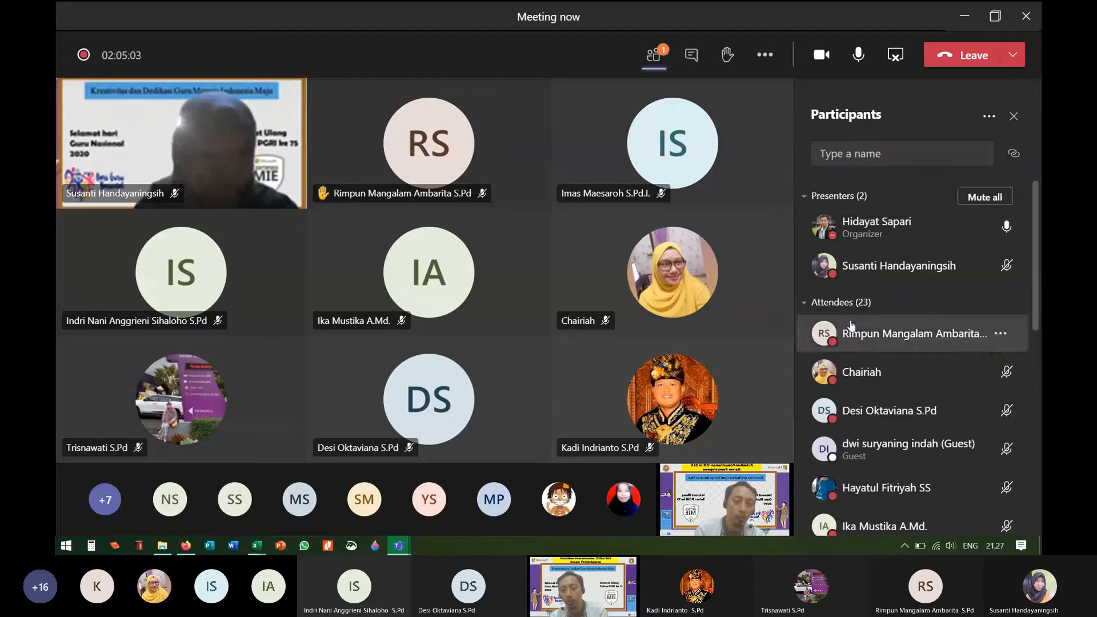
{"action": "scroll", "coordinate": [868, 385], "scroll_direction": "down", "scroll_amount": 10}
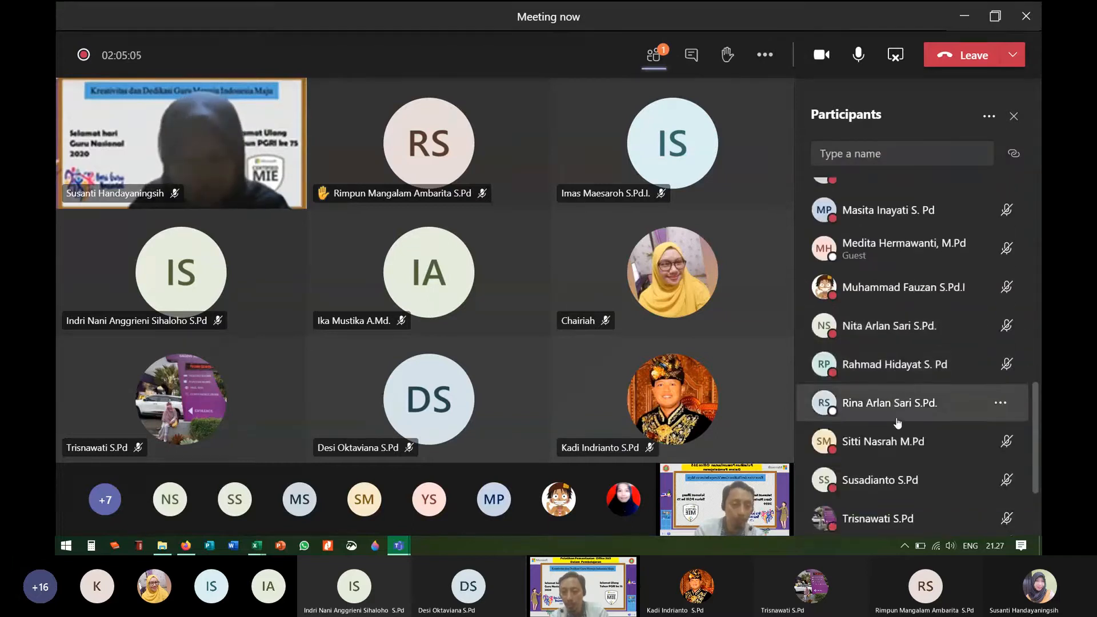
{"action": "scroll", "coordinate": [897, 423], "scroll_direction": "down", "scroll_amount": 3}
{"action": "scroll", "coordinate": [884, 423], "scroll_direction": "up", "scroll_amount": 8}
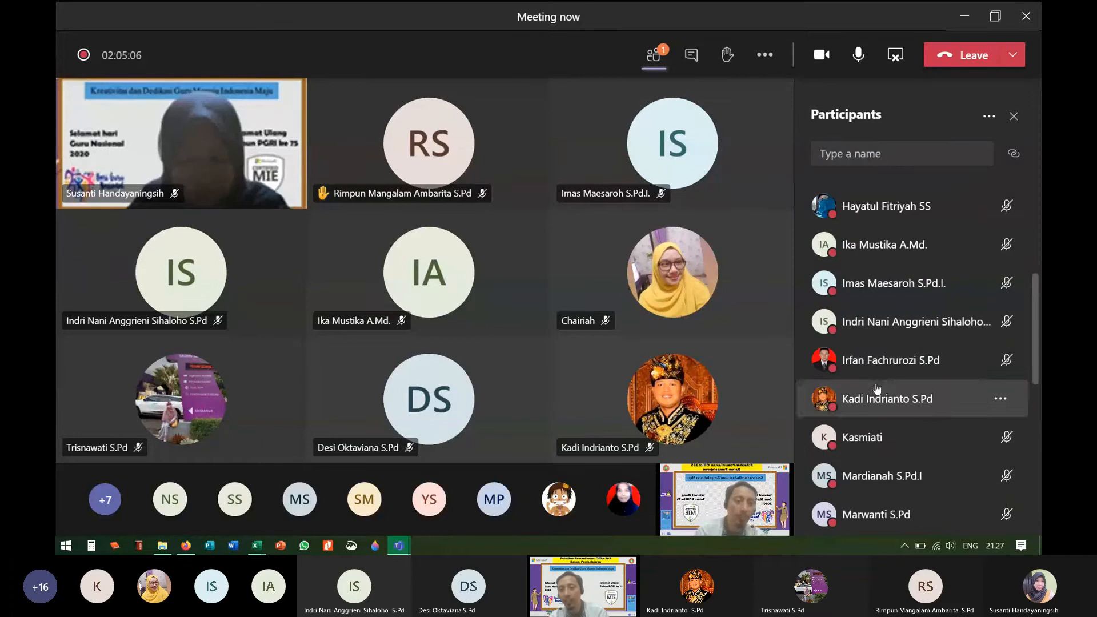
{"action": "scroll", "coordinate": [879, 371], "scroll_direction": "up", "scroll_amount": 5}
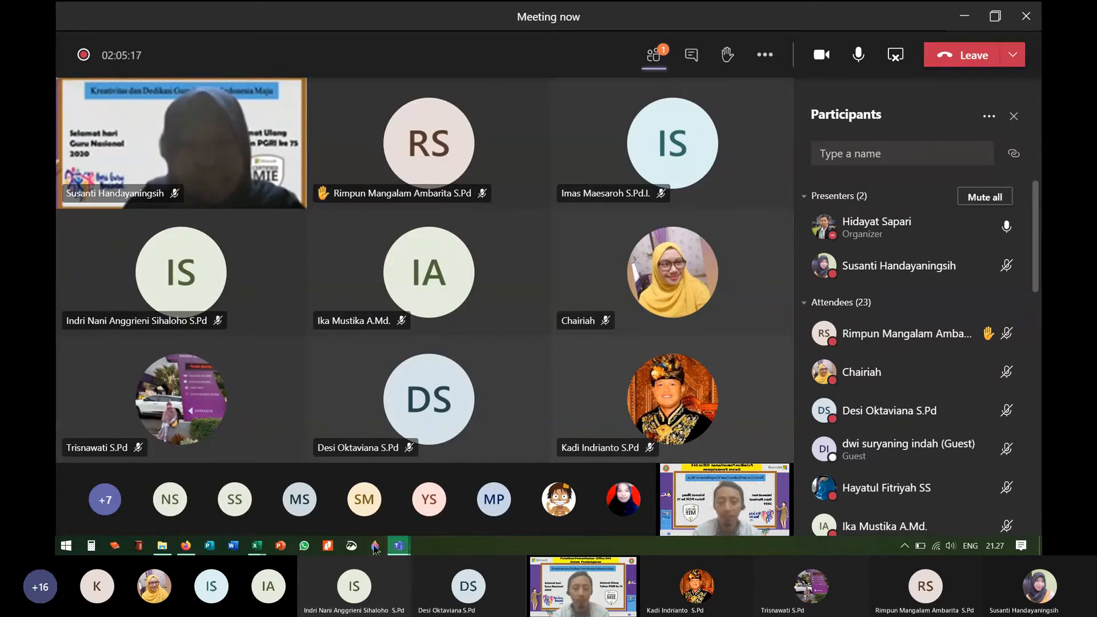
{"action": "left_click", "coordinate": [185, 546]}
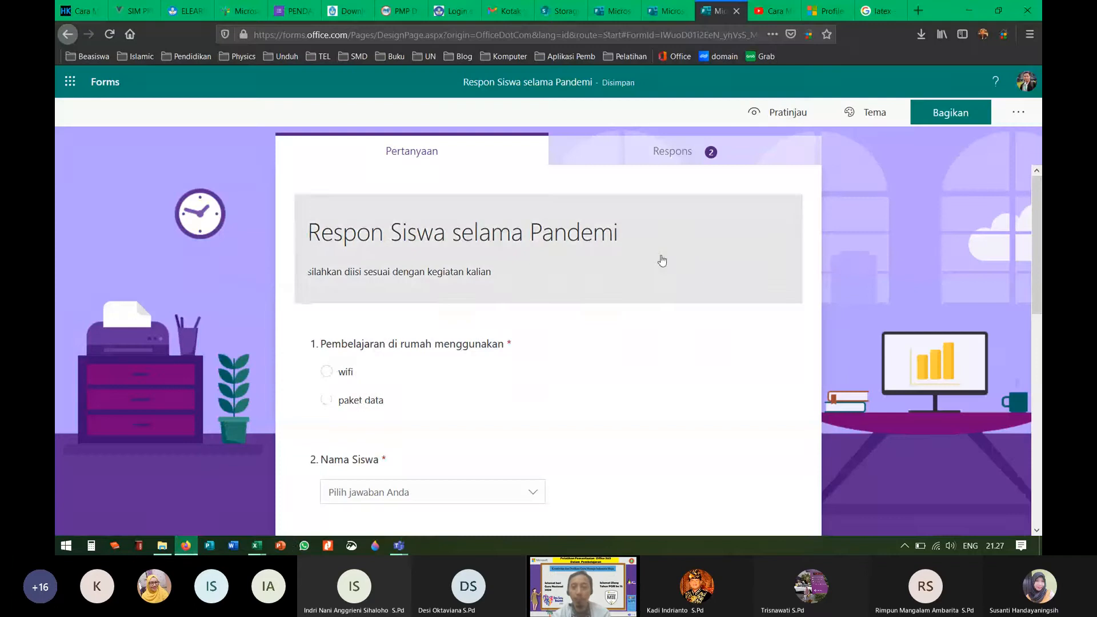
Step: Close the meeting attendance list workbook without saving, then the Daftar Hadir Pekan Kelimabelas workbook
{"action": "left_click", "coordinate": [257, 545]}
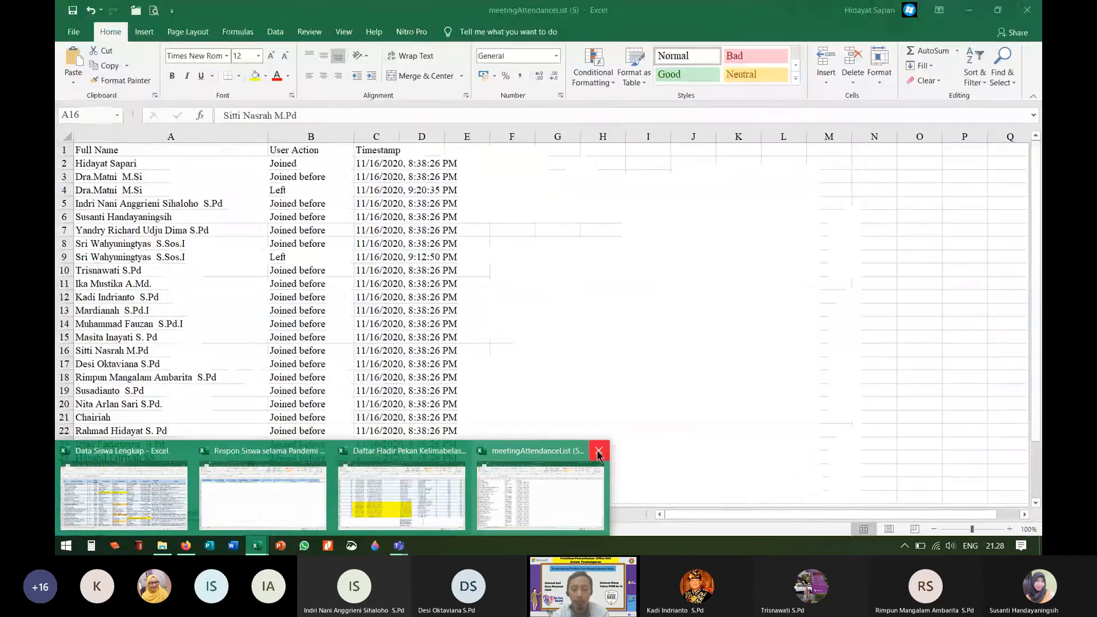
{"action": "left_click", "coordinate": [598, 450]}
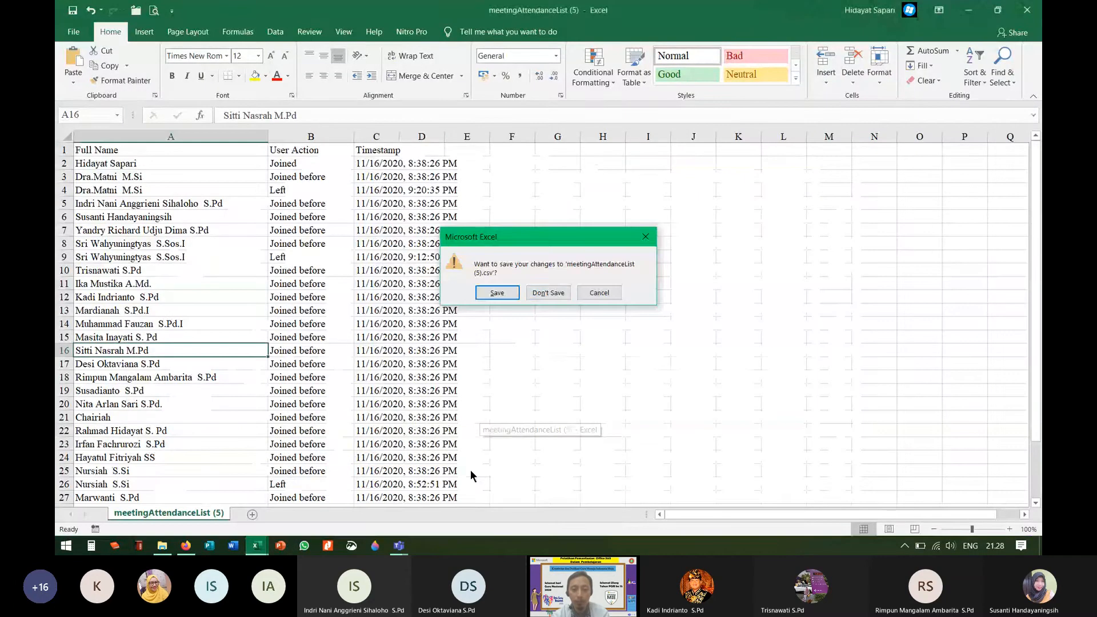
{"action": "left_click", "coordinate": [548, 292]}
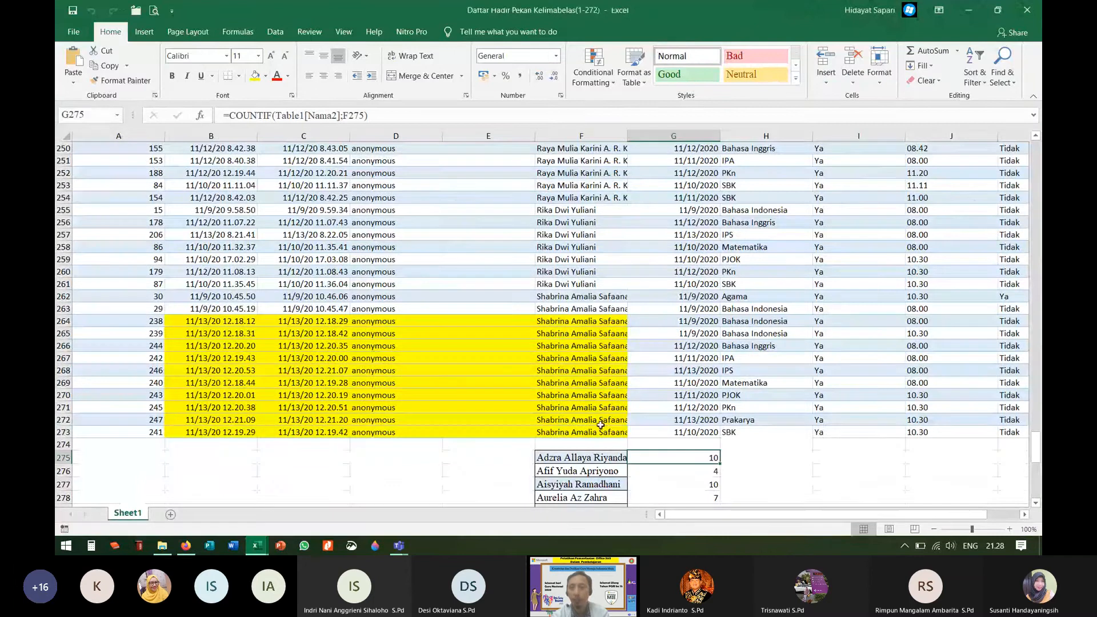
{"action": "left_click", "coordinate": [1026, 9]}
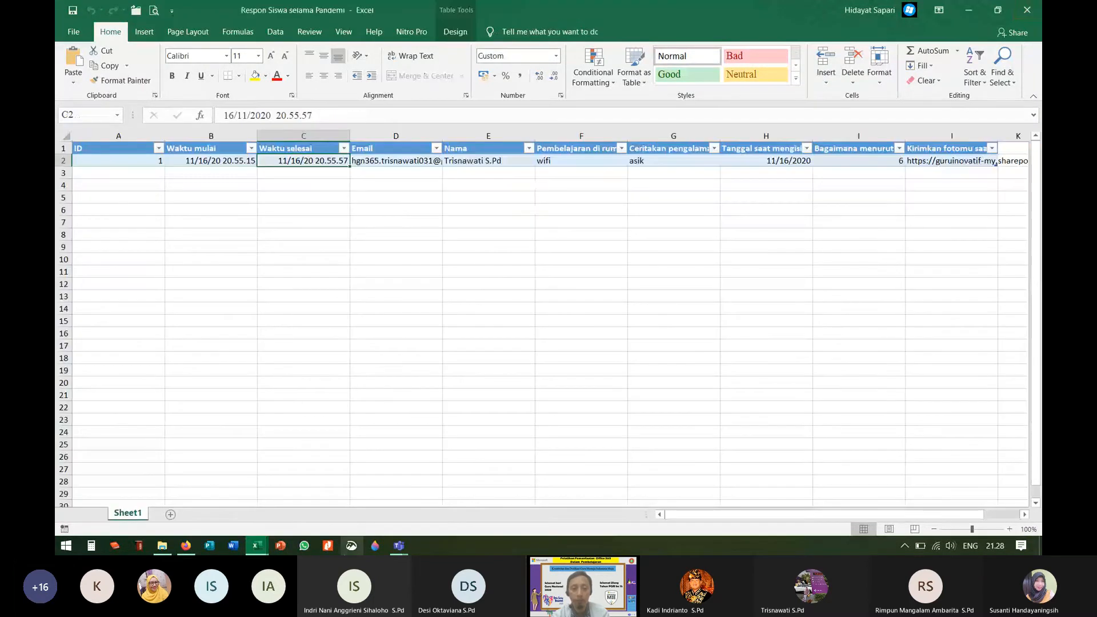
Step: Close the Respon Siswa and Data Siswa Lengkap workbooks and bring the Teams meeting window forward
{"action": "mouse_move", "coordinate": [256, 545]}
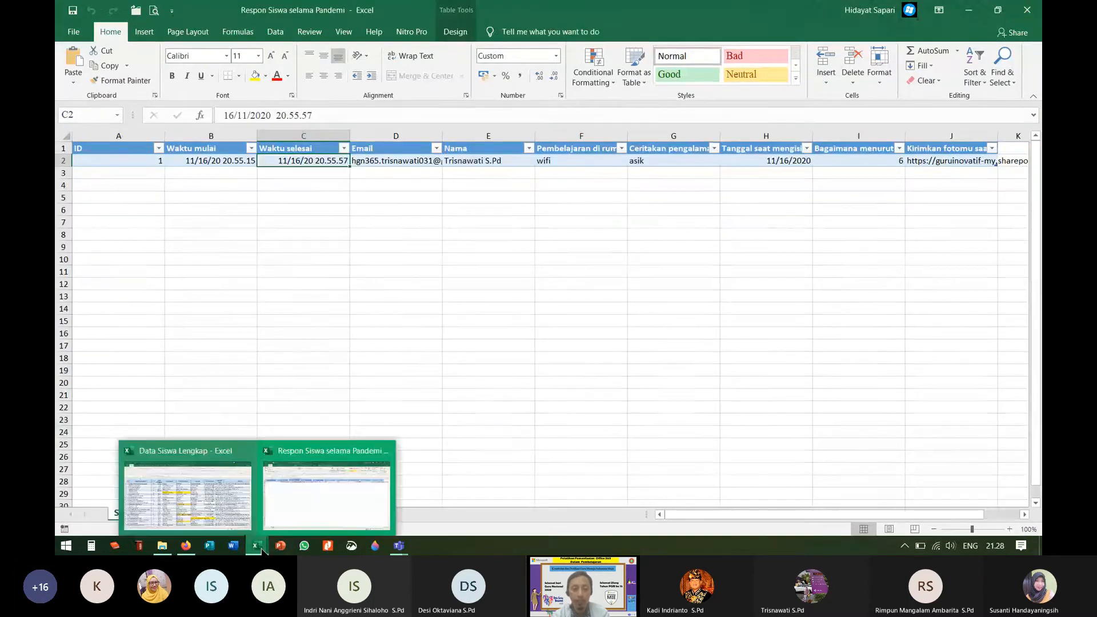
{"action": "left_click", "coordinate": [385, 450]}
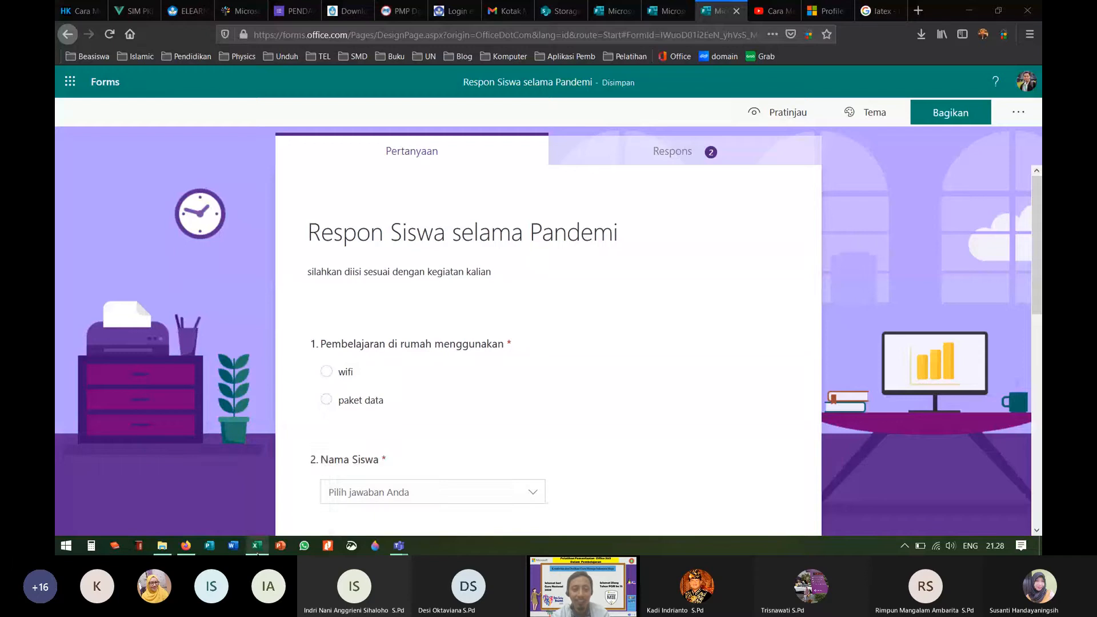
{"action": "mouse_move", "coordinate": [258, 552]}
{"action": "left_click", "coordinate": [317, 453]}
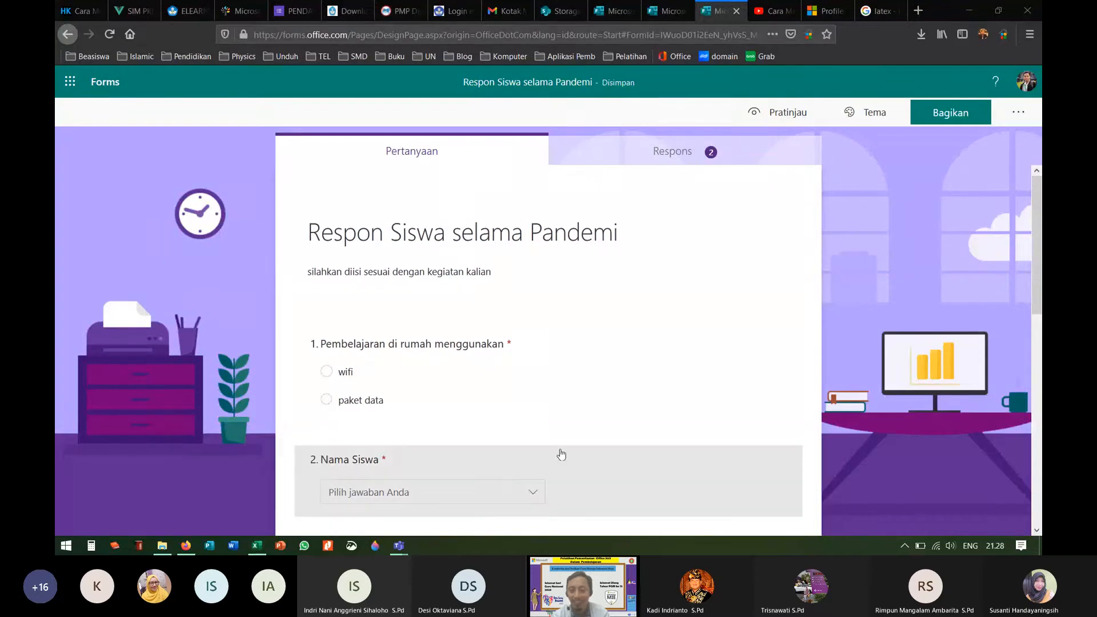
{"action": "left_click", "coordinate": [193, 552]}
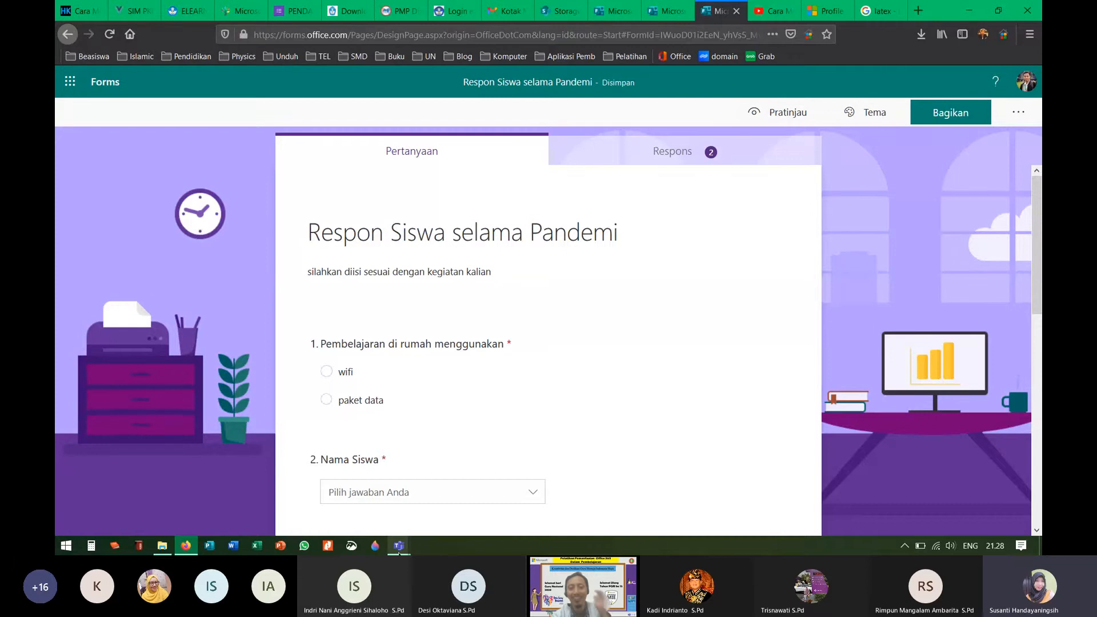
{"action": "left_click", "coordinate": [467, 475]}
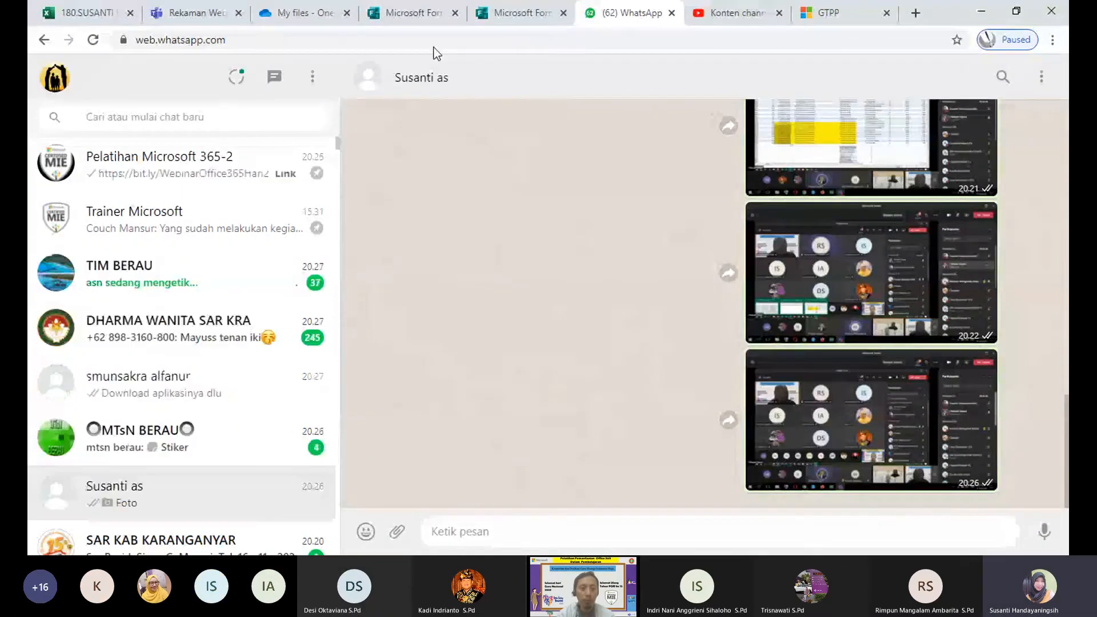
Step: Switch from WhatsApp Web to the Microsoft Forms tab listing recent forms
{"action": "left_click", "coordinate": [514, 12]}
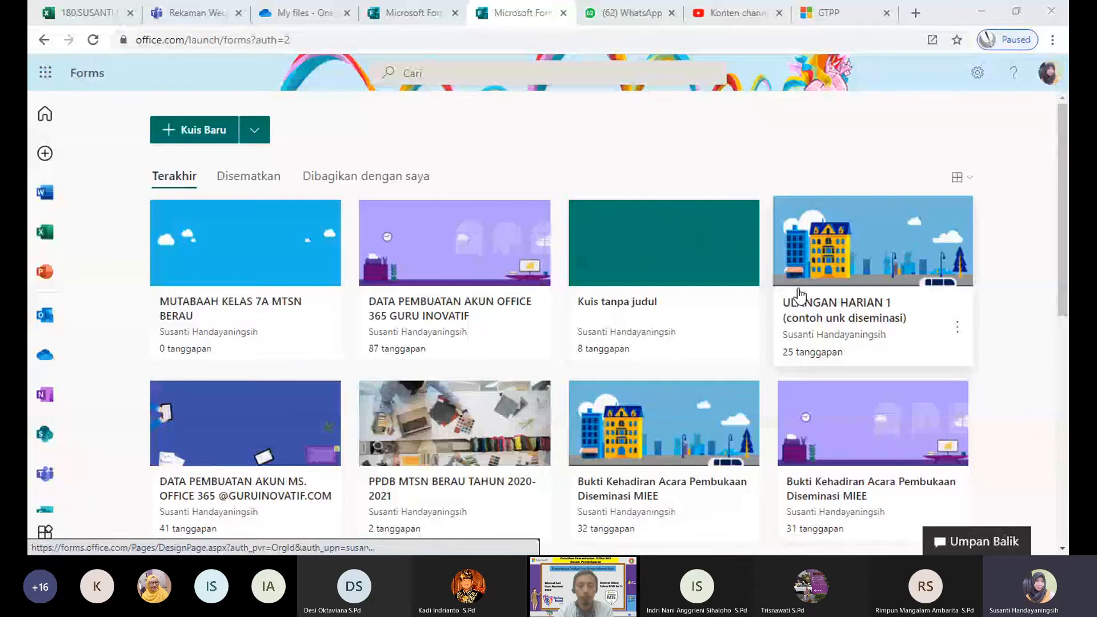
Step: Start a new quiz, return to the Forms home page, and open the 'Kuis tanpa judul' quiz
{"action": "left_click_drag", "start_coordinate": [1064, 311], "coordinate": [1064, 465]}
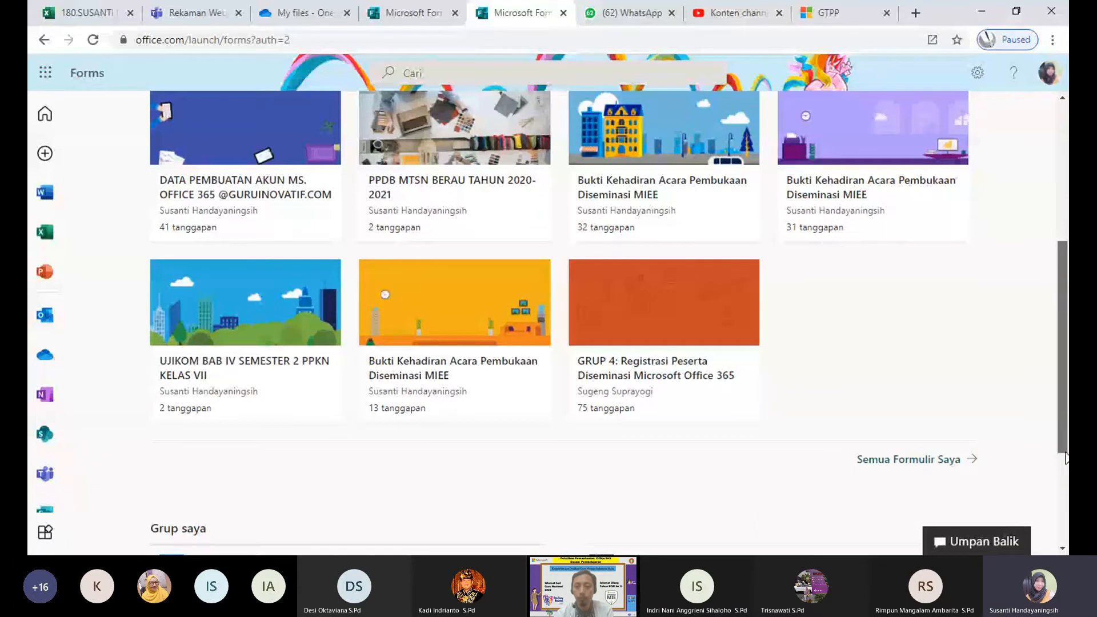
{"action": "left_click_drag", "start_coordinate": [1065, 452], "coordinate": [1065, 314]}
{"action": "left_click", "coordinate": [217, 142]}
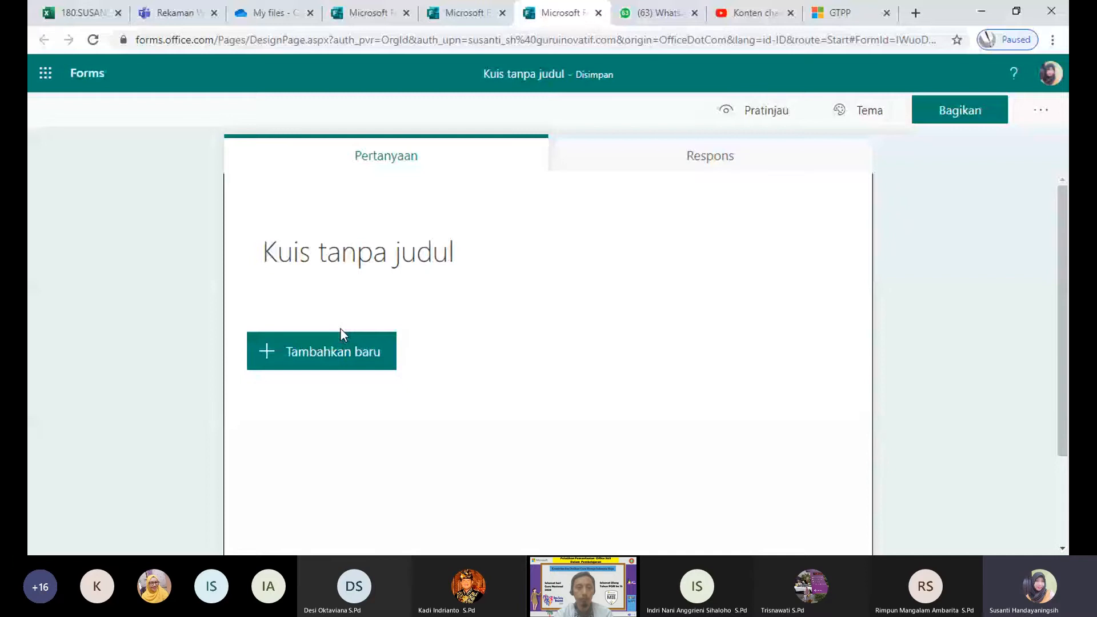
{"action": "left_click", "coordinate": [339, 264]}
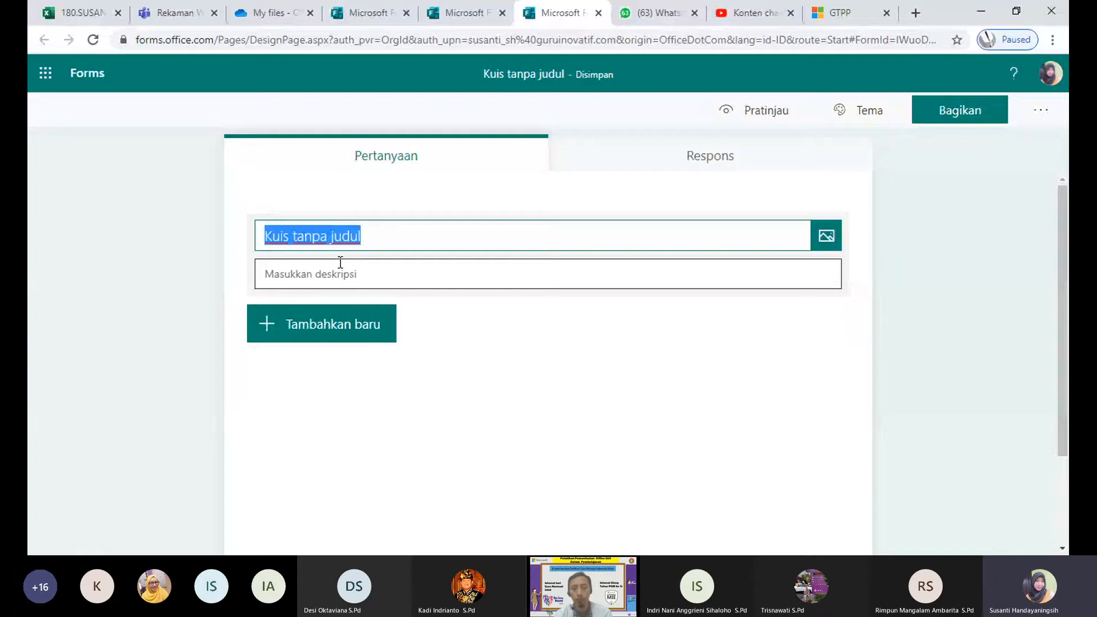
{"action": "left_click", "coordinate": [46, 75]}
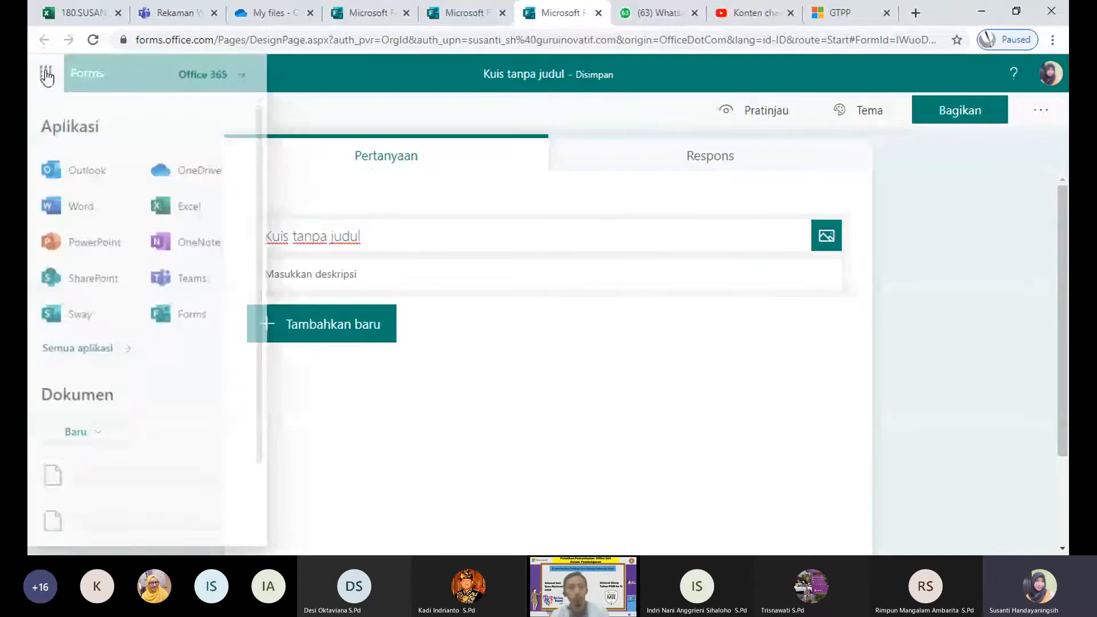
{"action": "left_click", "coordinate": [177, 326]}
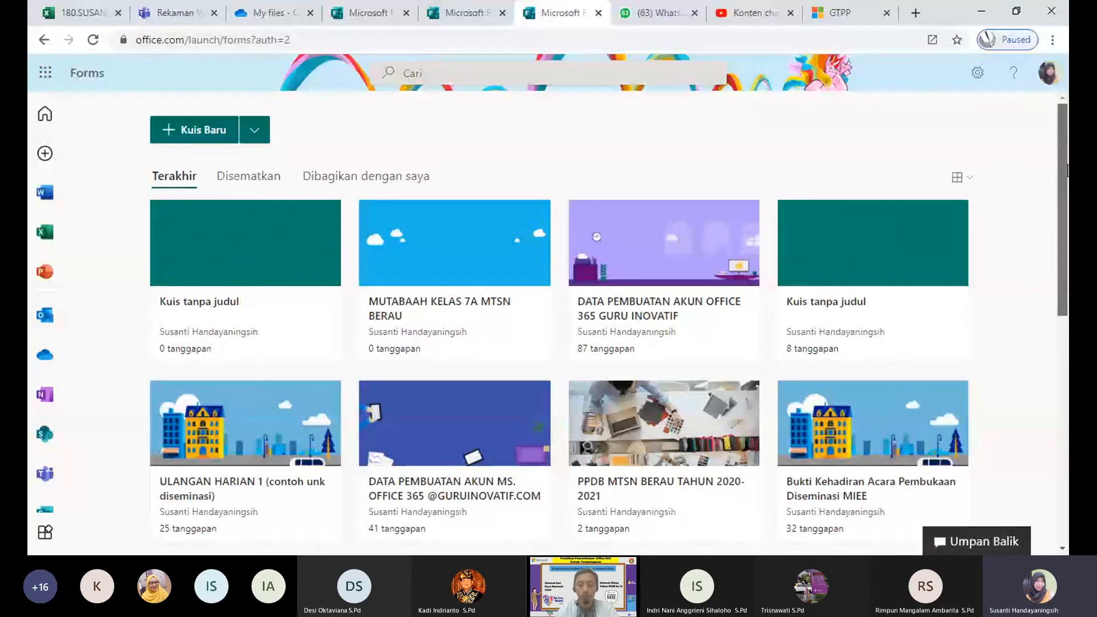
{"action": "mouse_move", "coordinate": [1066, 169]}
{"action": "left_mouse_down"}
{"action": "mouse_move", "coordinate": [1067, 316]}
{"action": "mouse_move", "coordinate": [1067, 163]}
{"action": "left_mouse_up"}
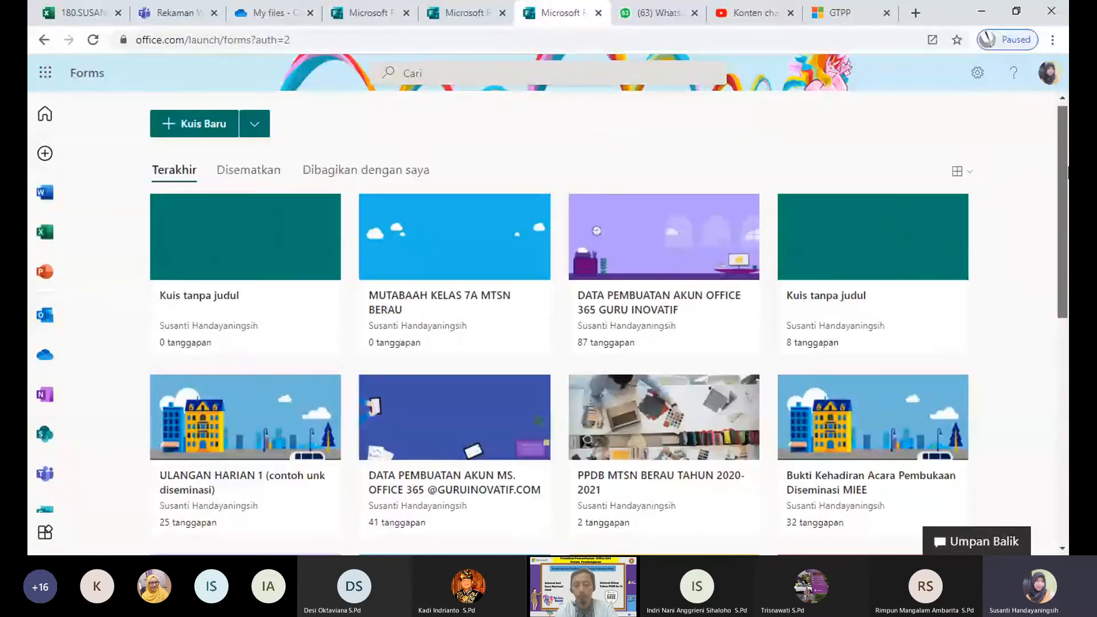
{"action": "left_click", "coordinate": [272, 249]}
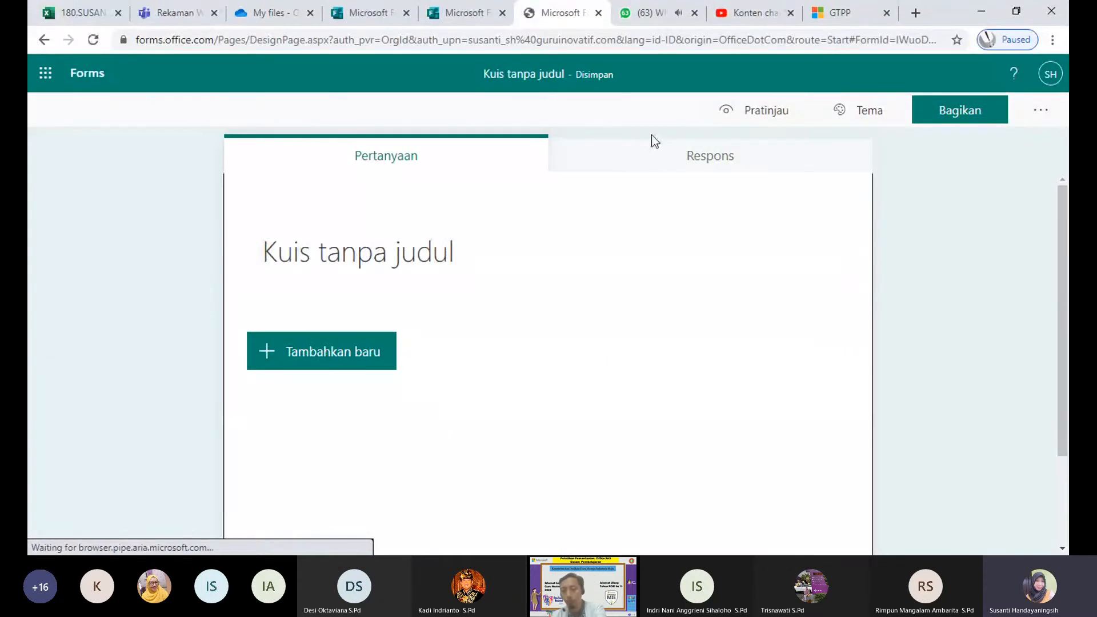
Step: Title the quiz 'KUIS PPKN' and add a trial multiple-choice question
{"action": "left_click", "coordinate": [428, 266]}
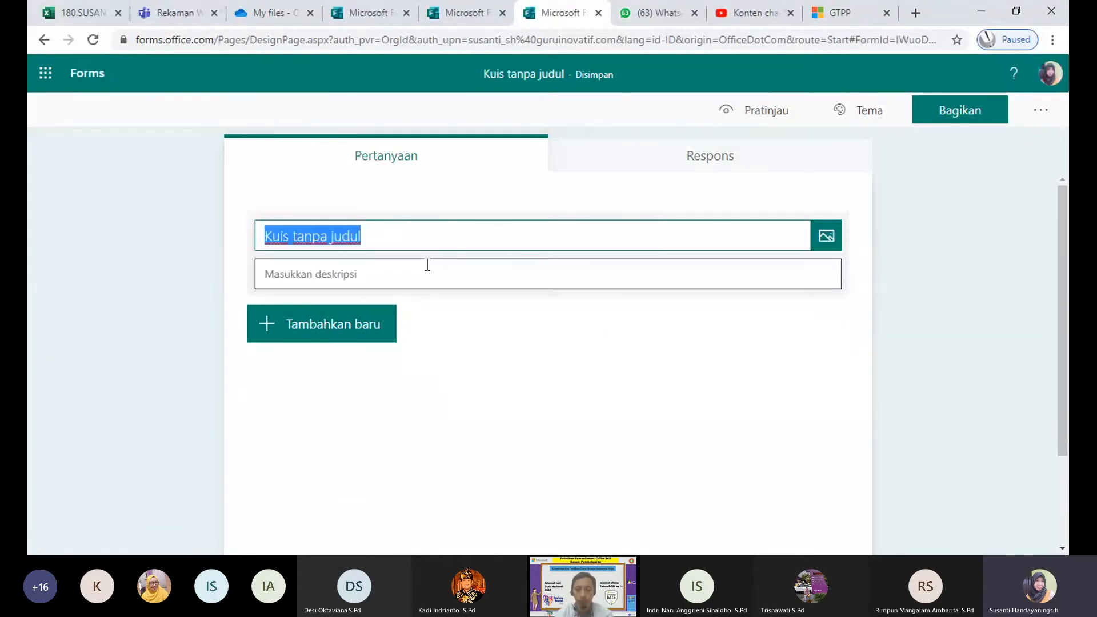
{"action": "type", "text": "KUIS"}
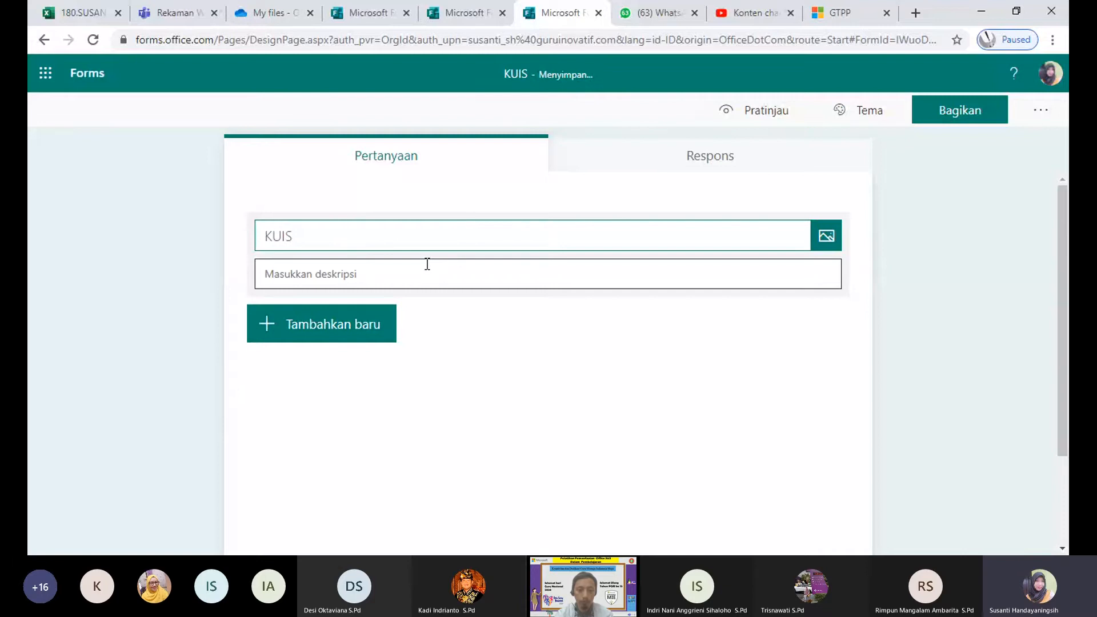
{"action": "type", "text": " PPKN"}
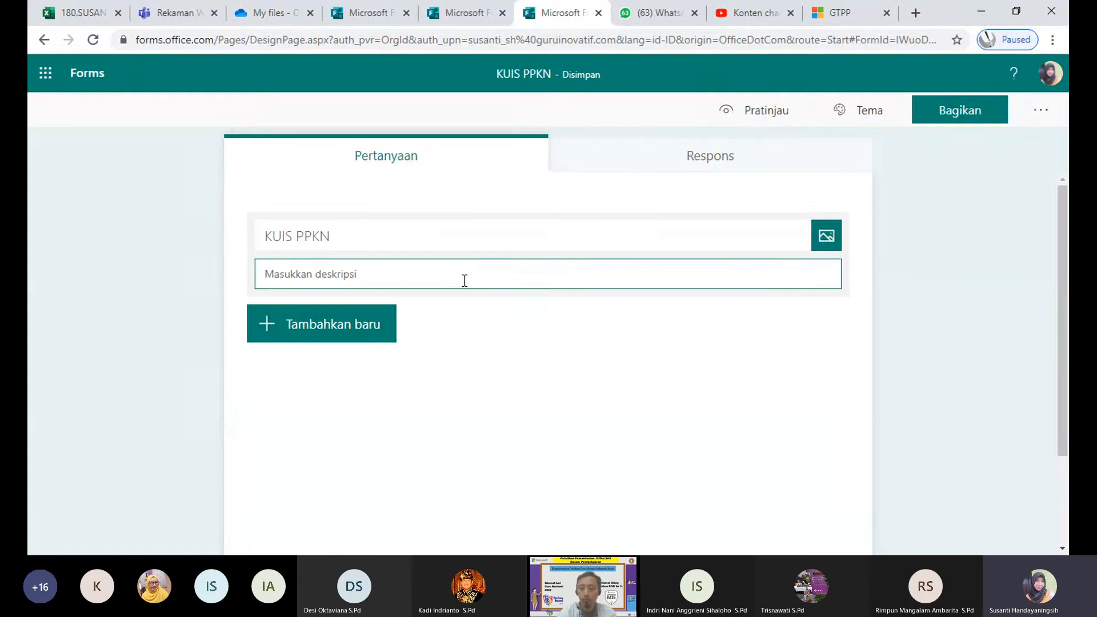
{"action": "left_click", "coordinate": [359, 325]}
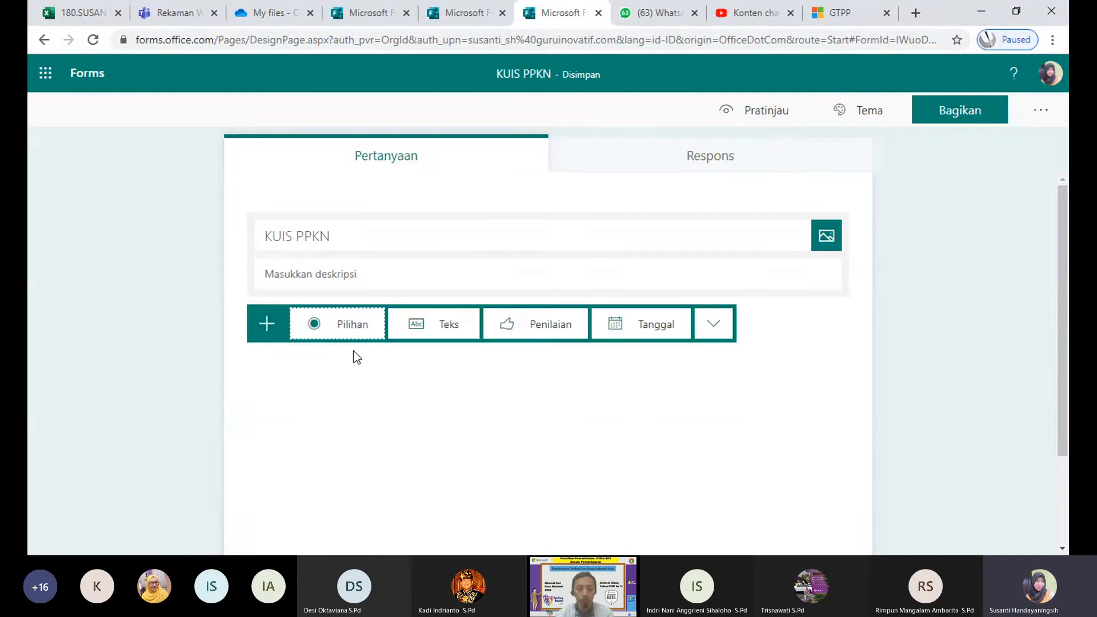
{"action": "left_click", "coordinate": [336, 337]}
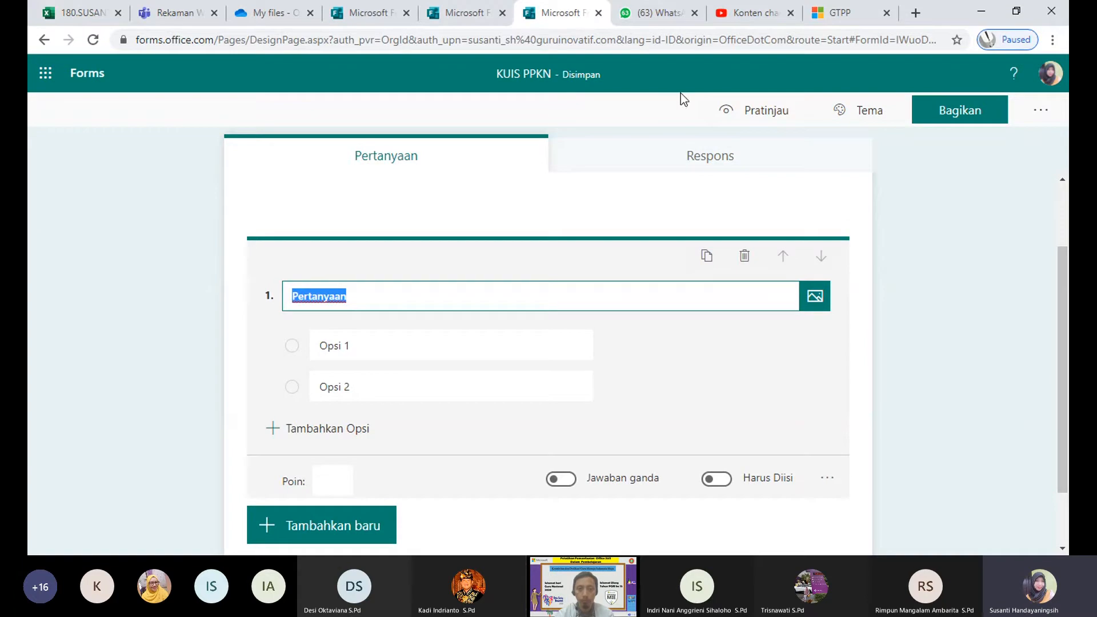
Step: Rename the trial choice question to 'Nama Siswa', then delete it
{"action": "left_click", "coordinate": [136, 40]}
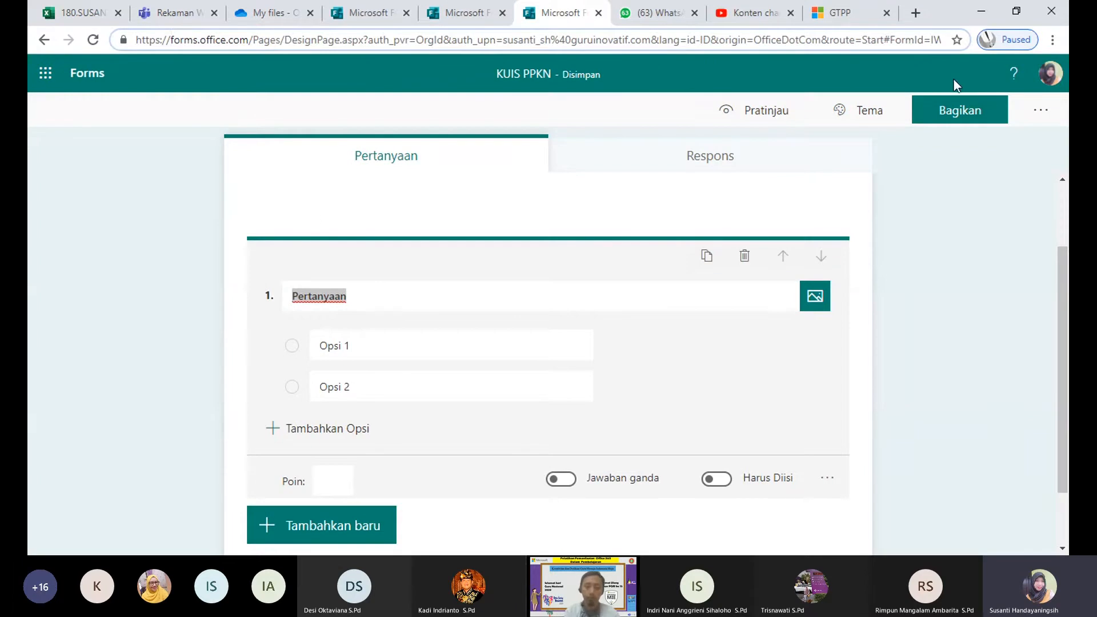
{"action": "left_click", "coordinate": [961, 441]}
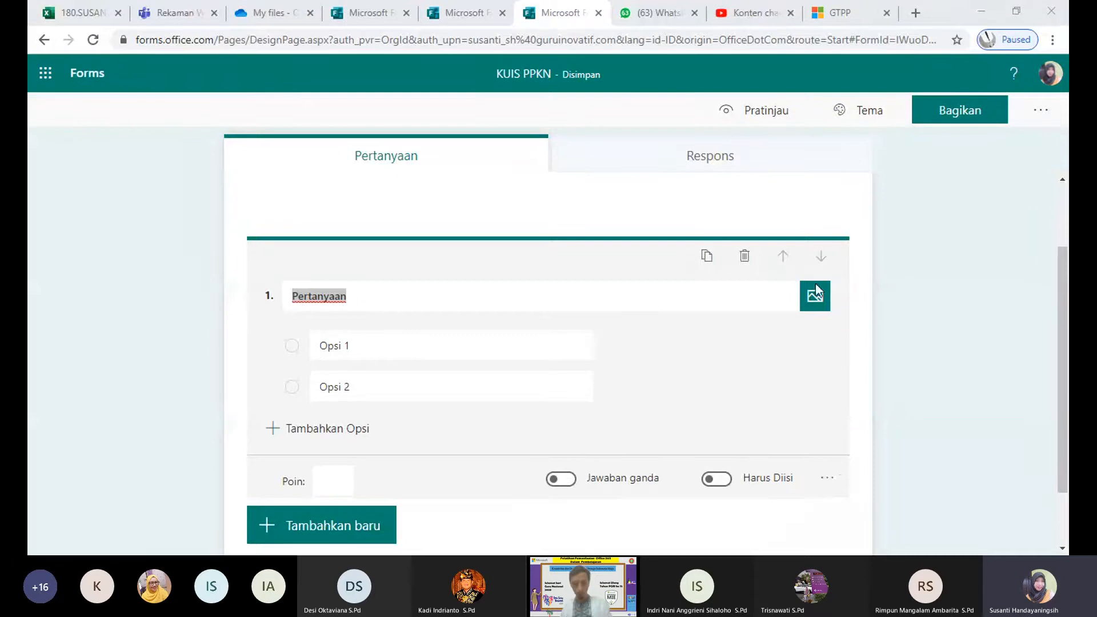
{"action": "left_click", "coordinate": [822, 486]}
{"action": "left_click", "coordinate": [934, 314]}
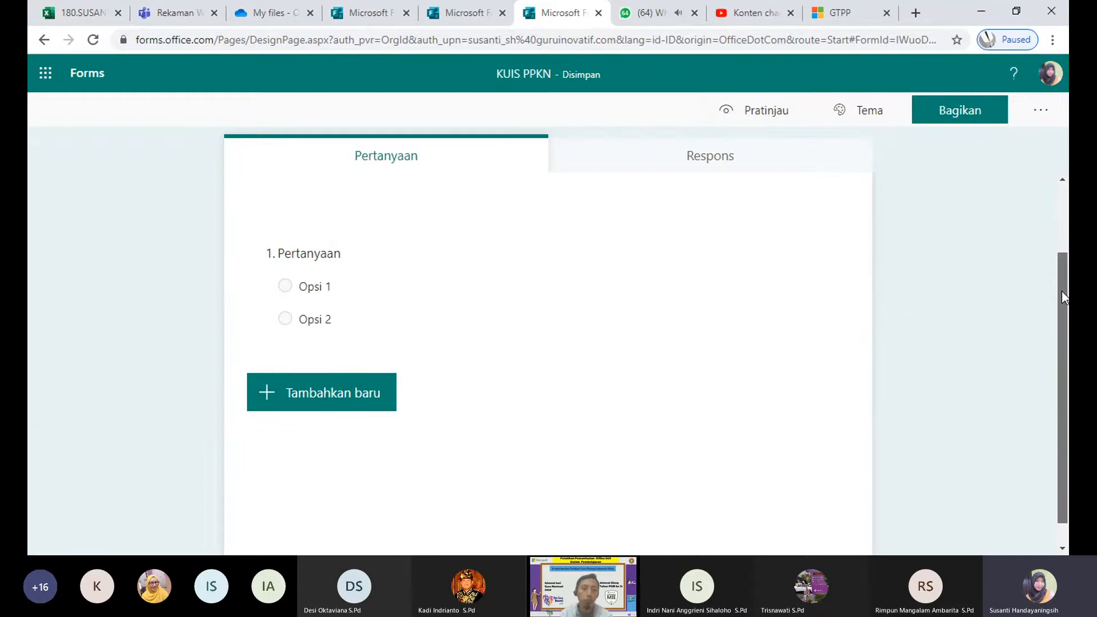
{"action": "left_click_drag", "start_coordinate": [1061, 291], "coordinate": [1053, 232]}
{"action": "left_click", "coordinate": [379, 350]}
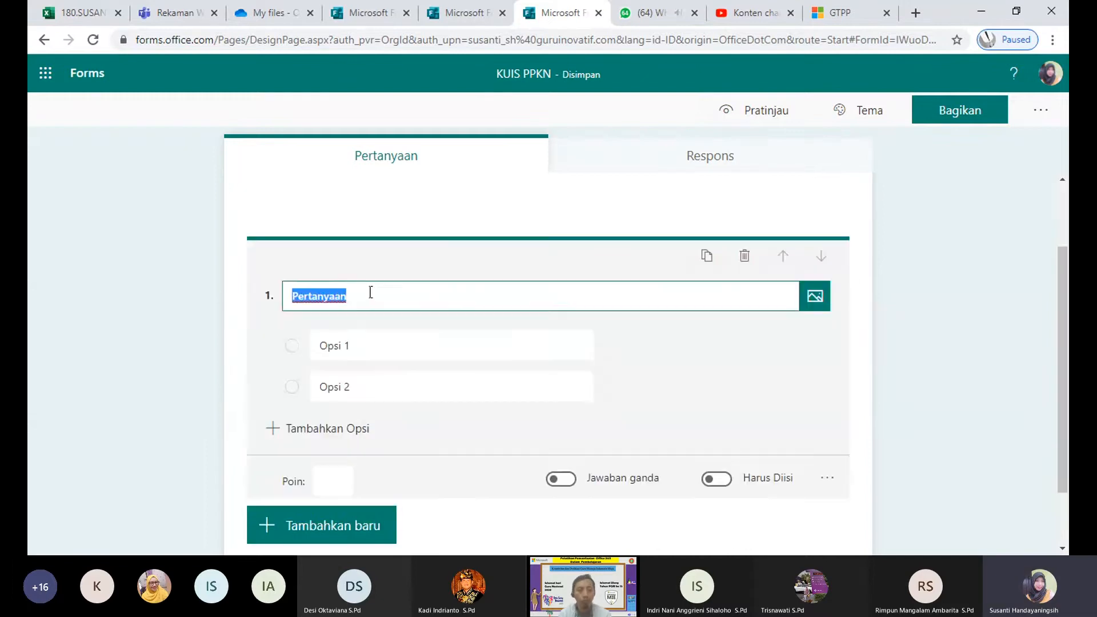
{"action": "left_click_drag", "start_coordinate": [370, 292], "coordinate": [241, 284]}
{"action": "type", "text": "Nama Si"}
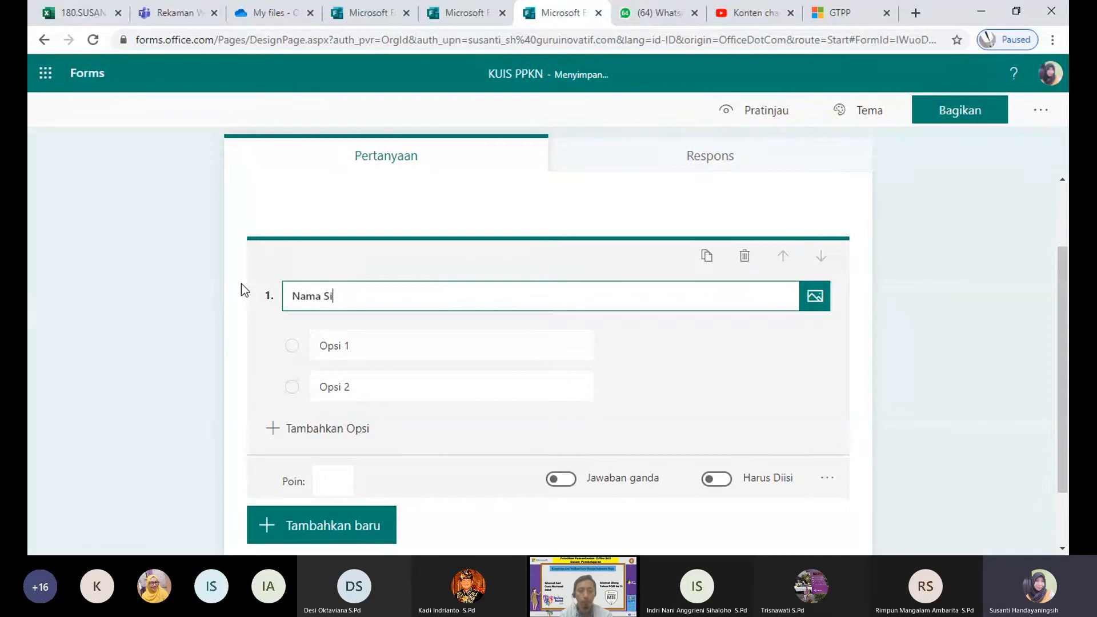
{"action": "type", "text": "swa"}
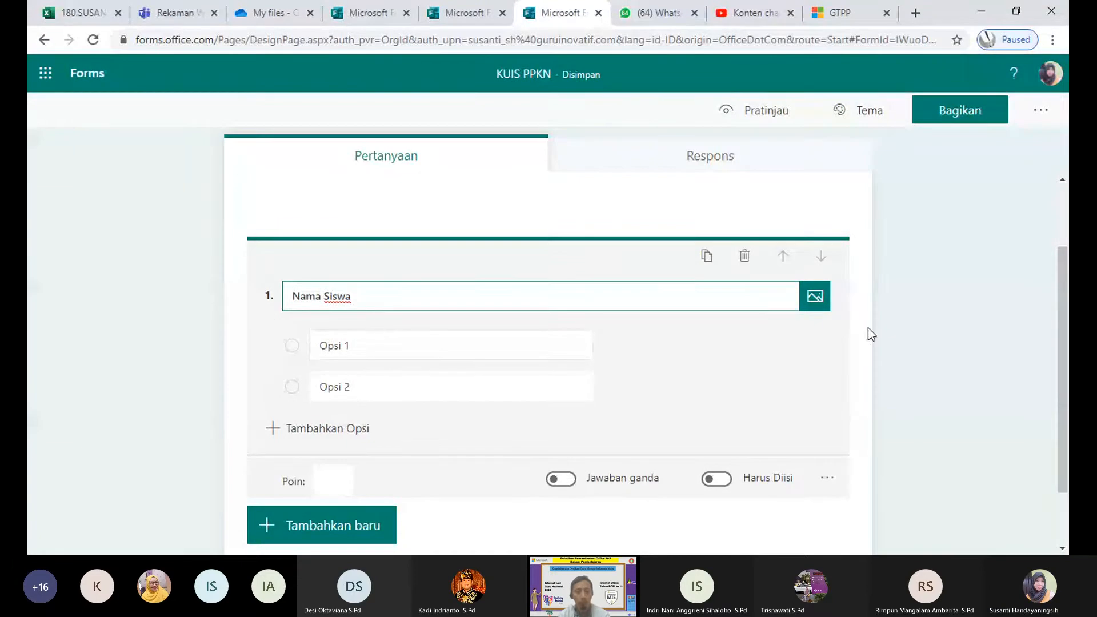
{"action": "left_click", "coordinate": [745, 255]}
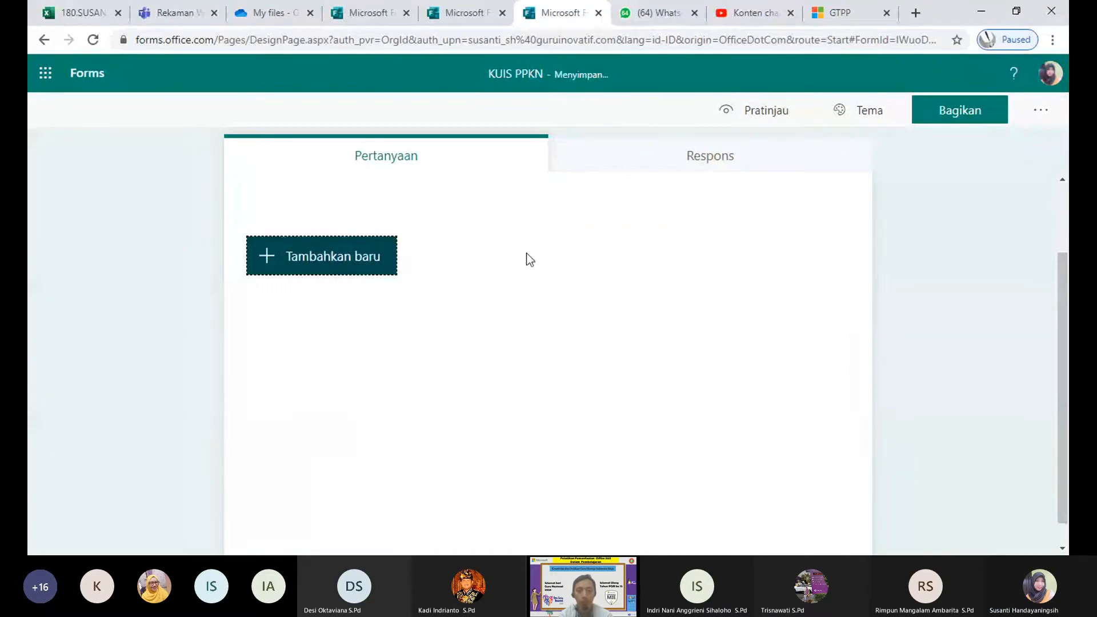
{"action": "left_click", "coordinate": [345, 257]}
Step: Add a text-answer question 1 with the title 'Nama Siswa'
{"action": "left_click", "coordinate": [447, 252]}
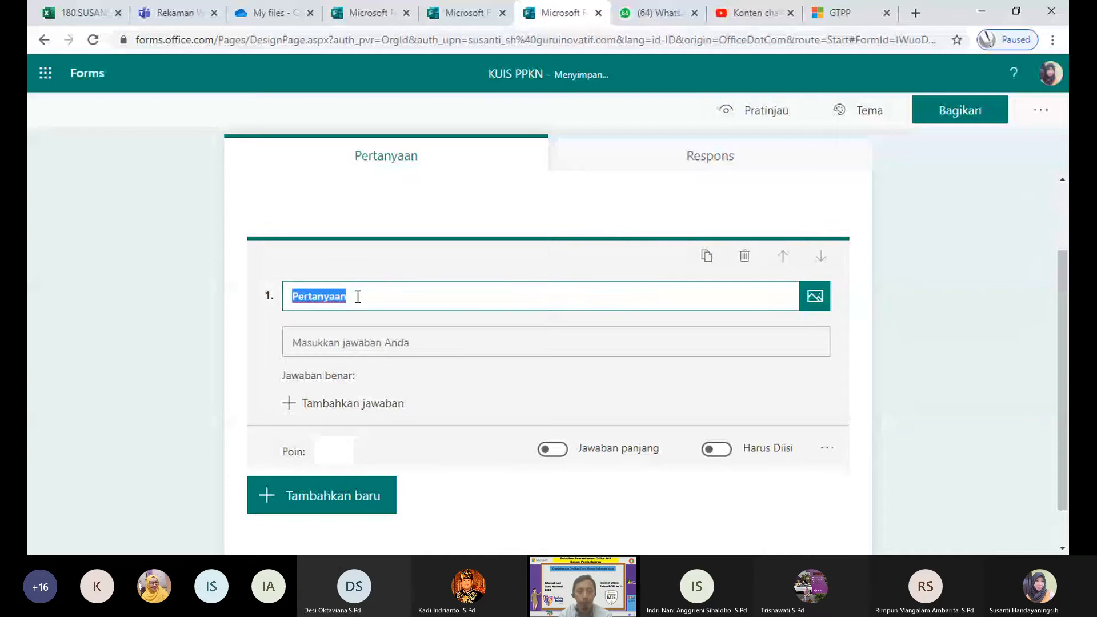
{"action": "type", "text": "Nsa"}
{"action": "key", "text": "BackSpace"}
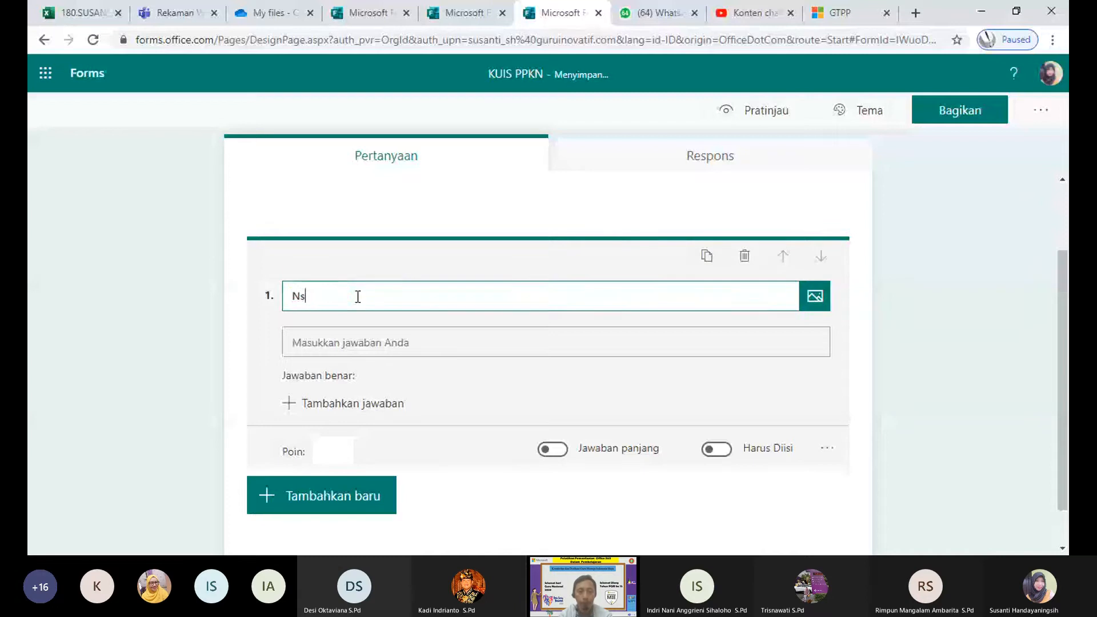
{"action": "type", "text": "ma Siswa"}
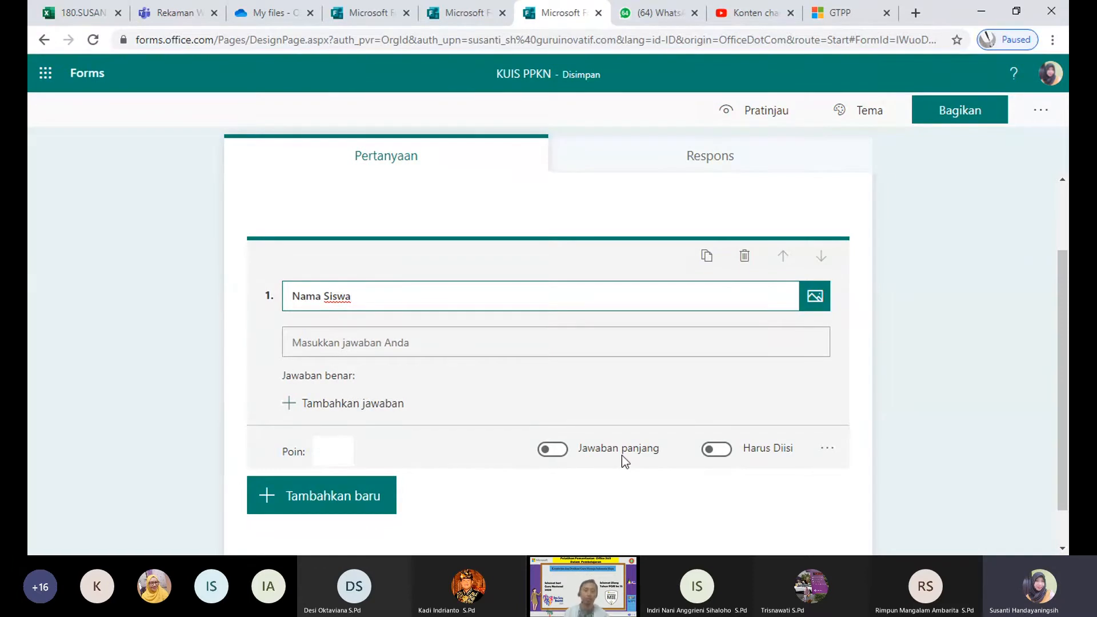
Step: Turn on Harus Diisi and Jawaban panjang for the 'Nama Siswa' question
{"action": "left_click", "coordinate": [717, 450]}
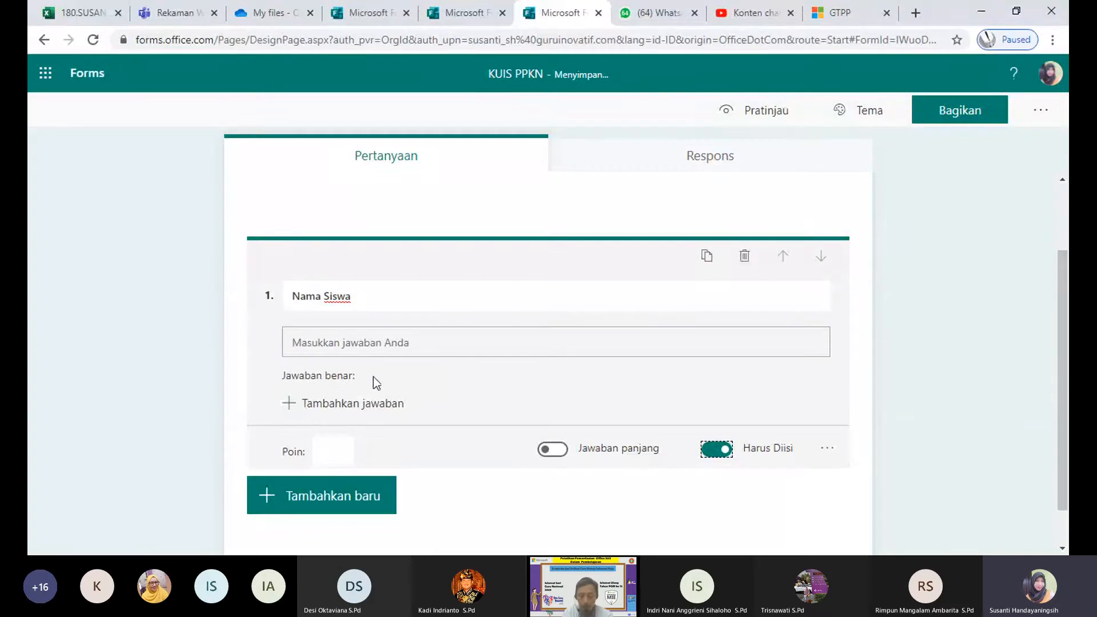
{"action": "left_click", "coordinate": [551, 449]}
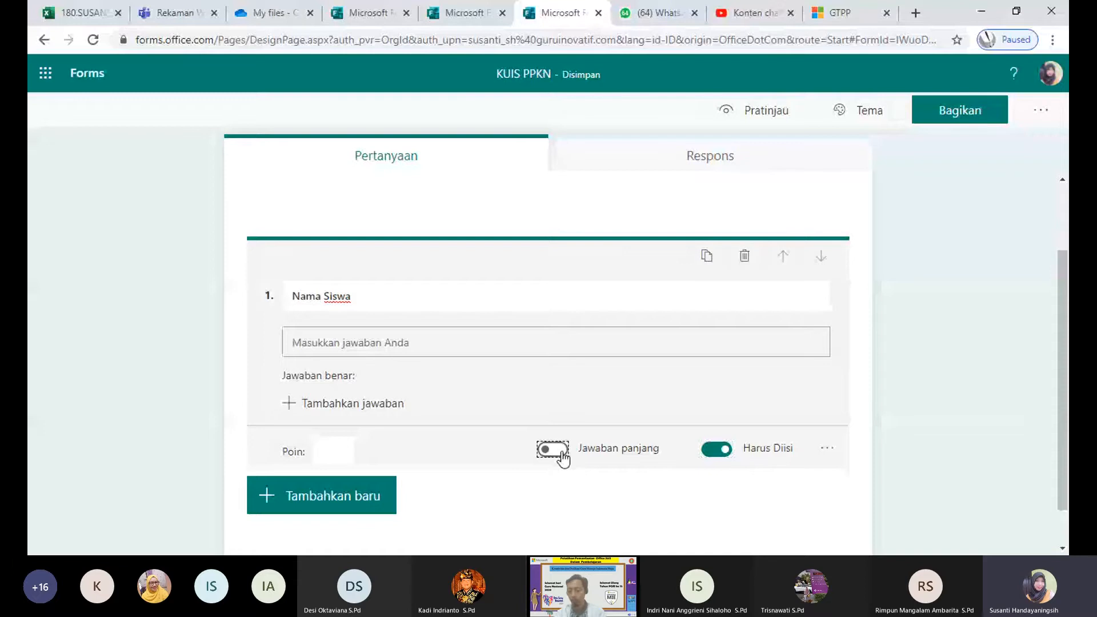
{"action": "left_click", "coordinate": [552, 450]}
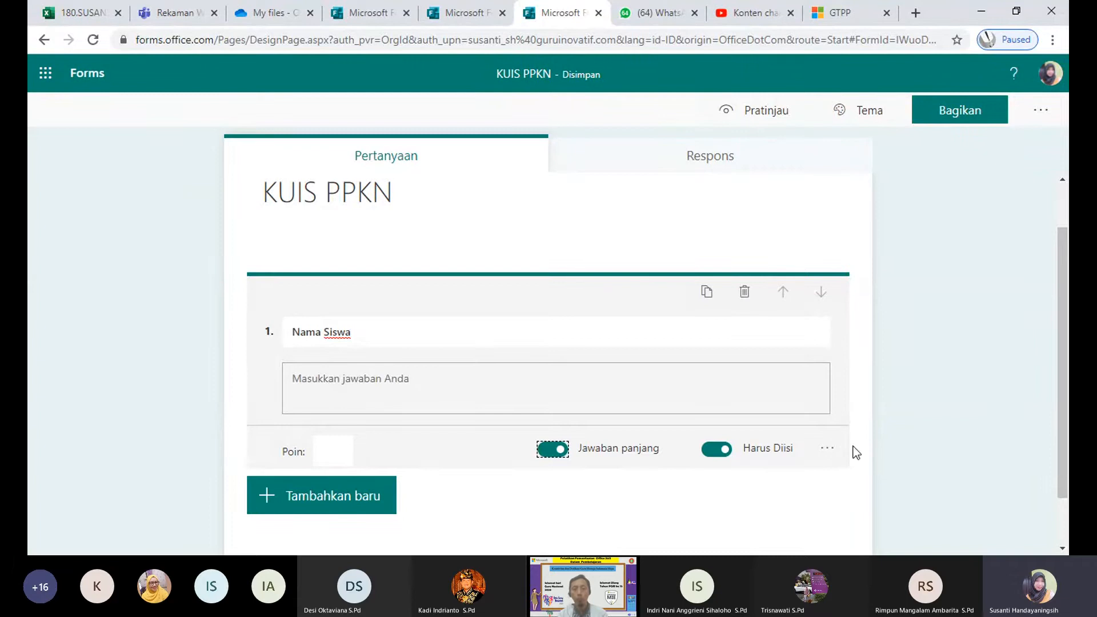
{"action": "left_click", "coordinate": [827, 450]}
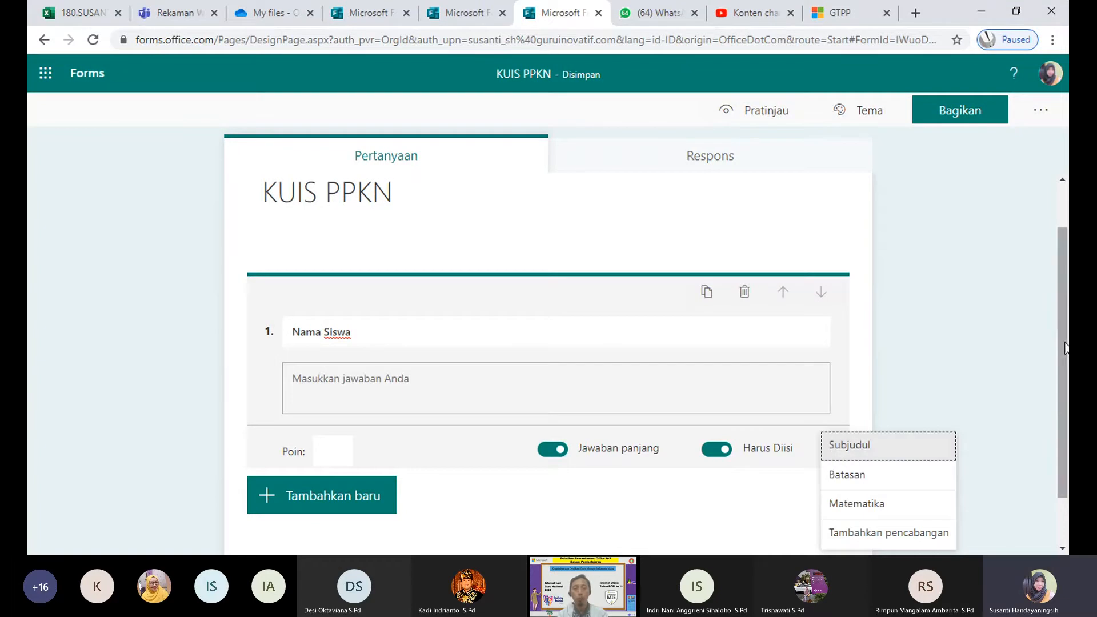
{"action": "left_click_drag", "start_coordinate": [1063, 345], "coordinate": [1054, 422]}
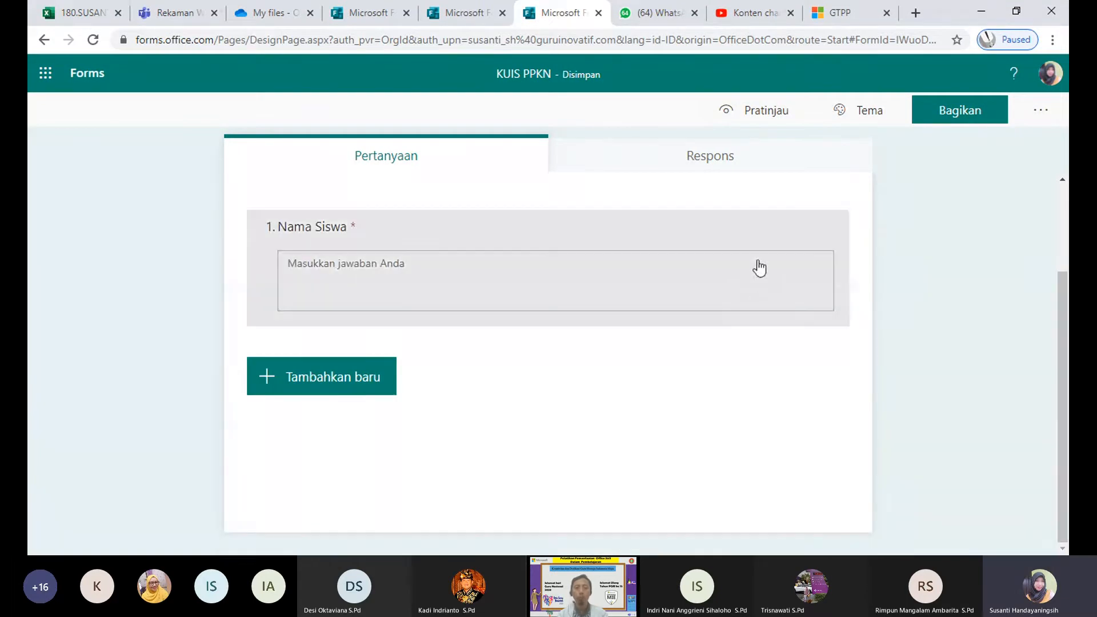
{"action": "left_click", "coordinate": [760, 282]}
{"action": "left_click", "coordinate": [827, 388]}
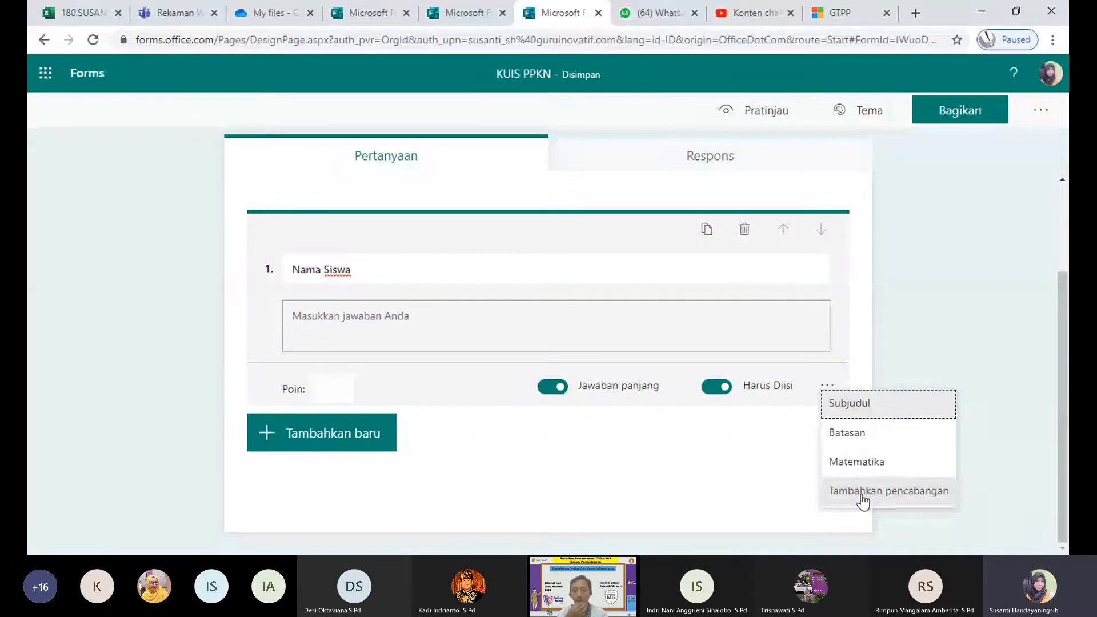
Step: In the branching options, send question 1 'Nama Siswa' to Akhir formulir and go back
{"action": "left_click", "coordinate": [863, 500]}
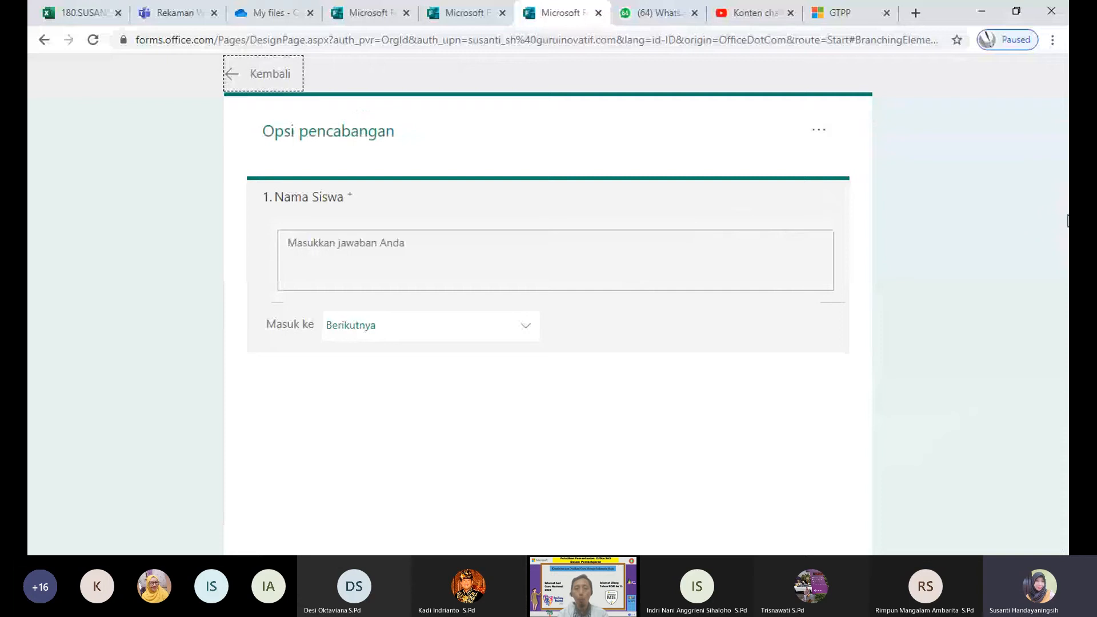
{"action": "left_click", "coordinate": [487, 246]}
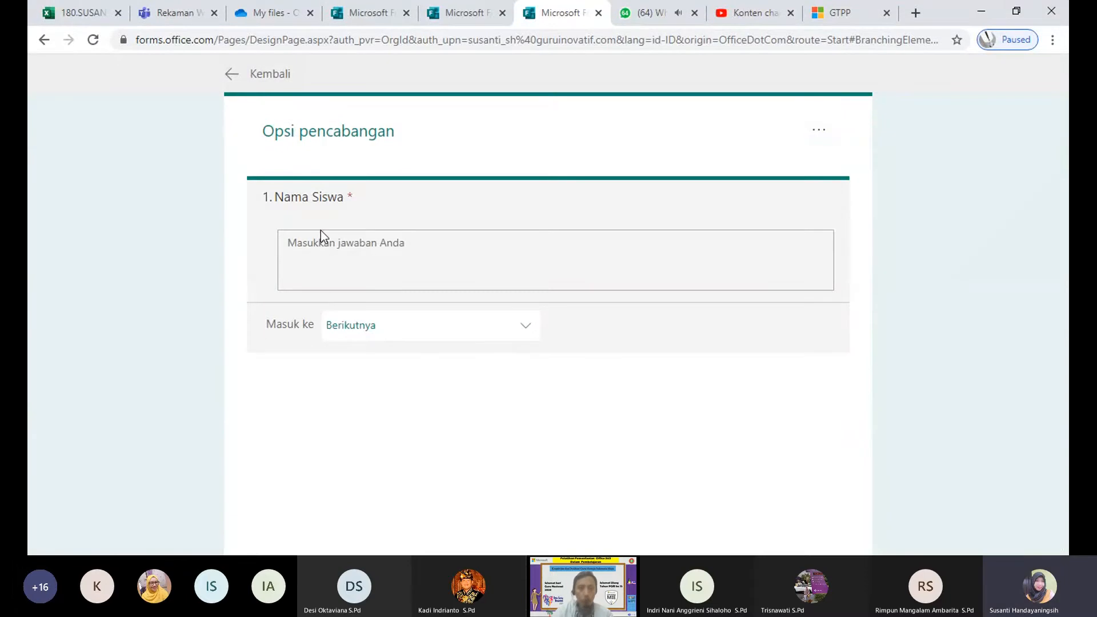
{"action": "left_click", "coordinate": [522, 334]}
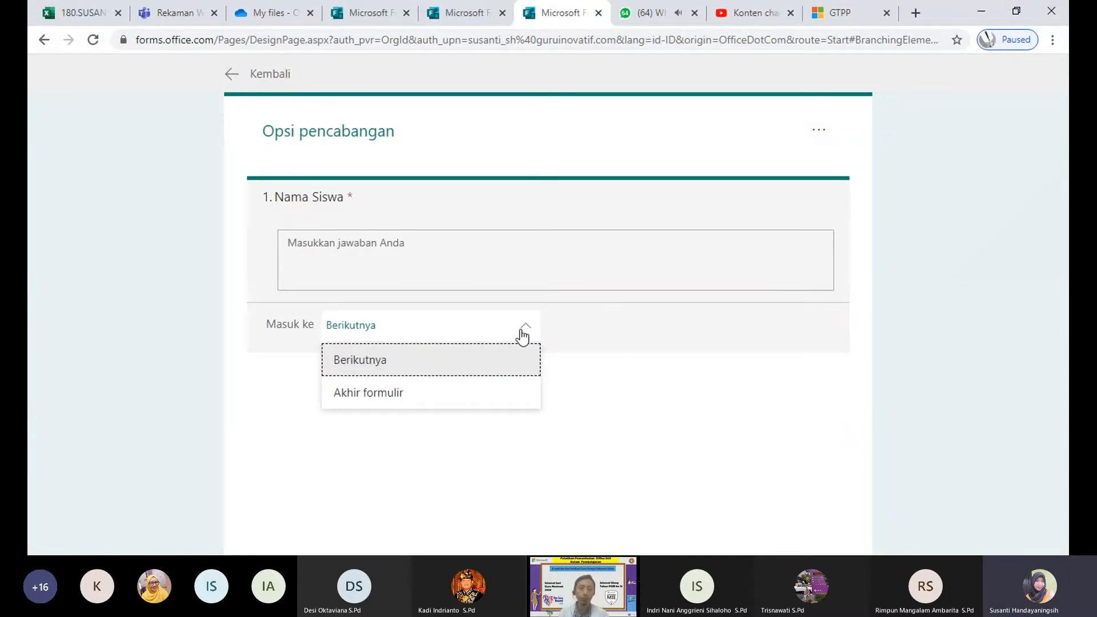
{"action": "left_click", "coordinate": [446, 397]}
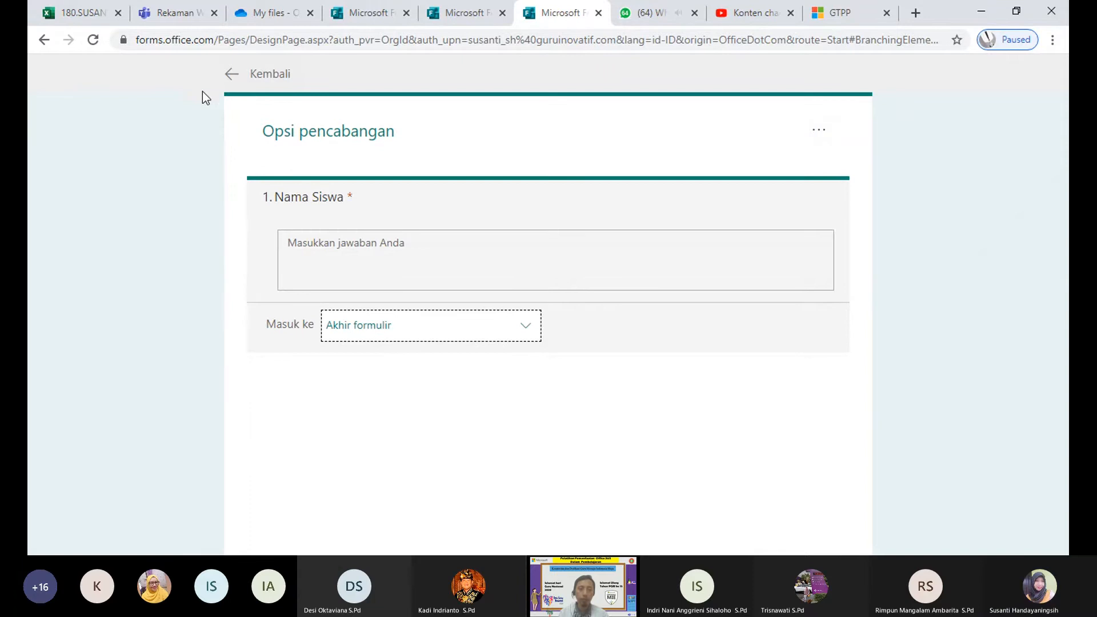
{"action": "left_click", "coordinate": [228, 77]}
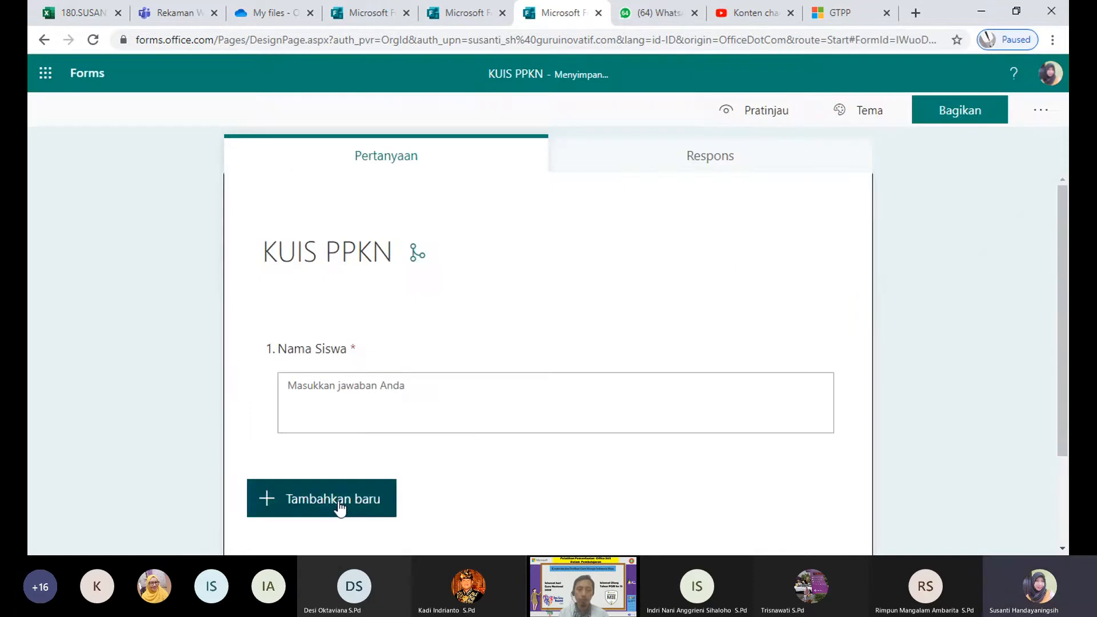
Step: Add choice question 2 titled 'Kelas'
{"action": "left_click", "coordinate": [339, 506]}
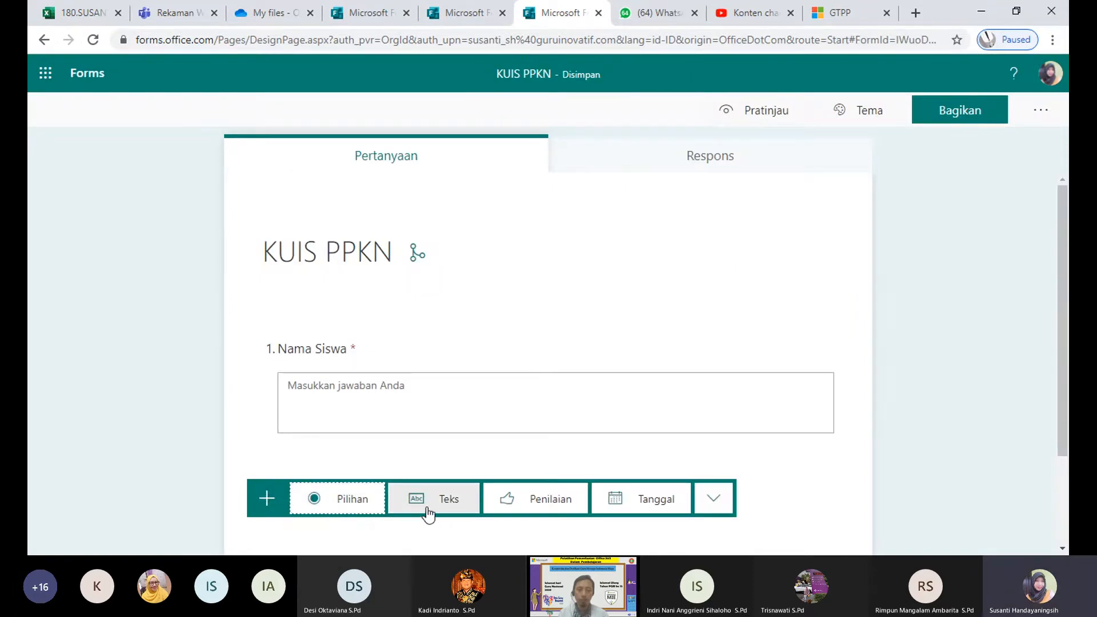
{"action": "left_click", "coordinate": [359, 503]}
{"action": "type", "text": "Kw"}
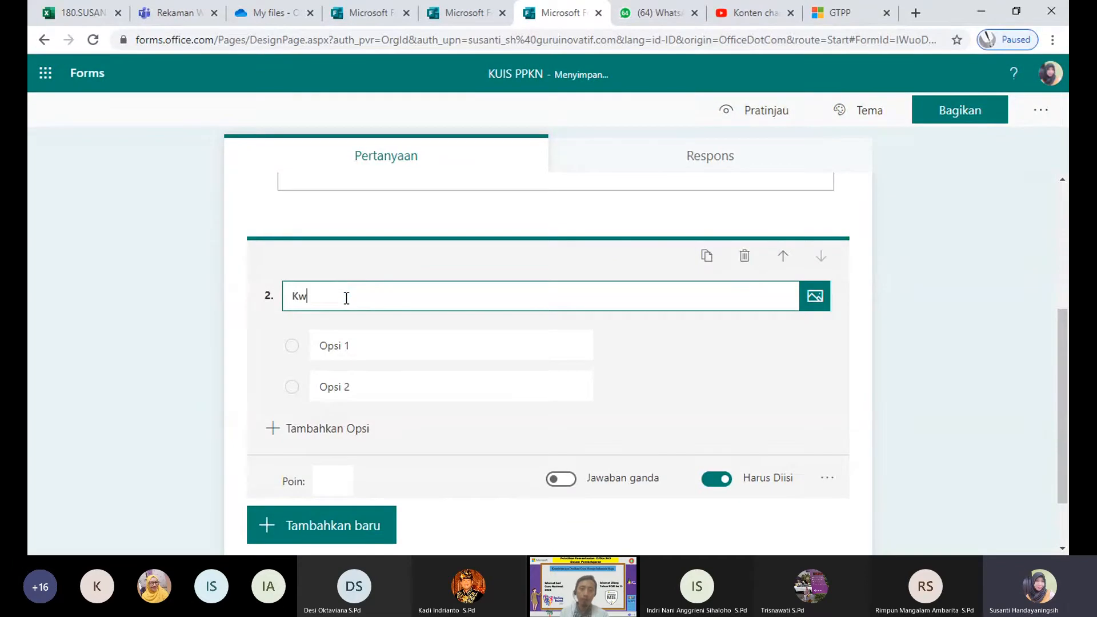
{"action": "type", "text": "las"}
{"action": "key", "text": "BackSpace"}
{"action": "type", "text": "elas"}
Step: Replace the Kelas options Opsi 1 and Opsi 2 with VIIA and VIIB
{"action": "left_click", "coordinate": [331, 345]}
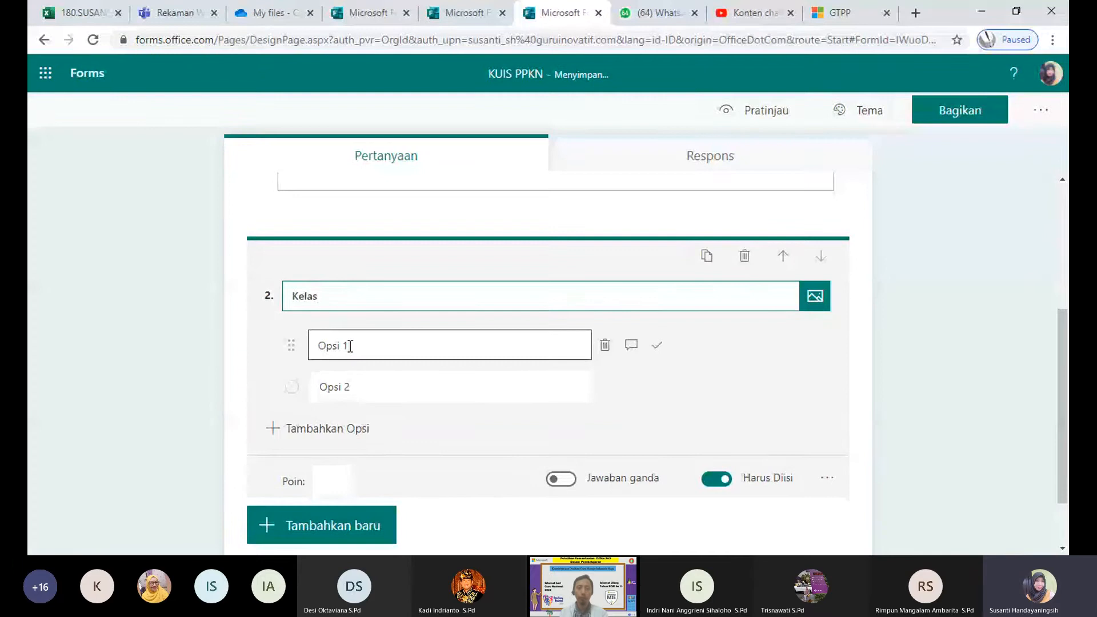
{"action": "left_click_drag", "start_coordinate": [348, 345], "coordinate": [316, 346]}
{"action": "type", "text": "VIIA"}
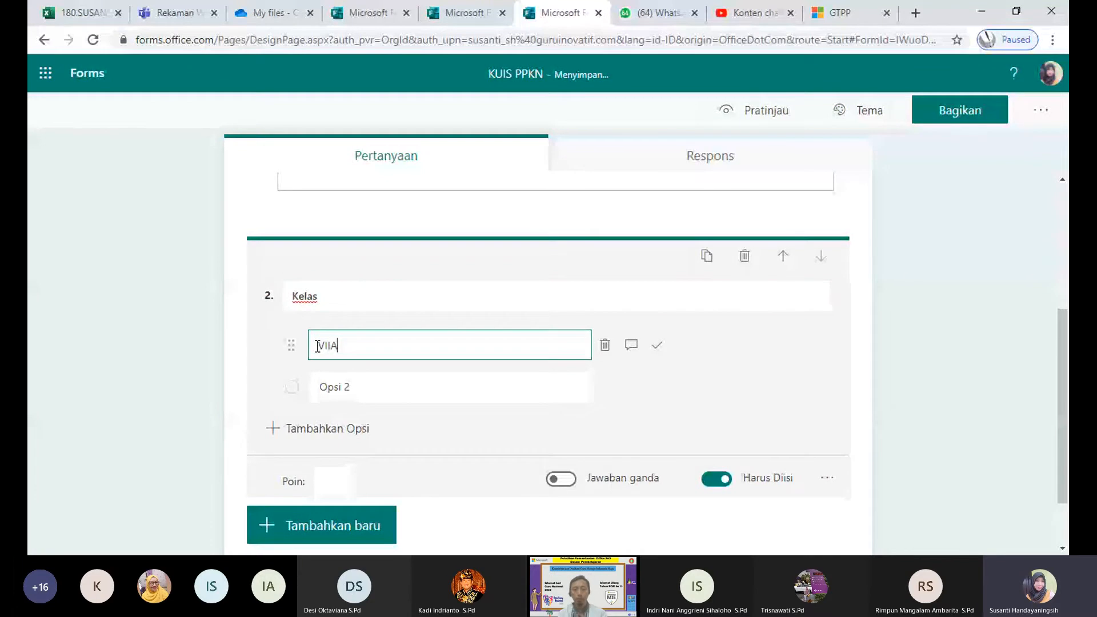
{"action": "left_click", "coordinate": [372, 386]}
{"action": "triple_click", "coordinate": [372, 386]}
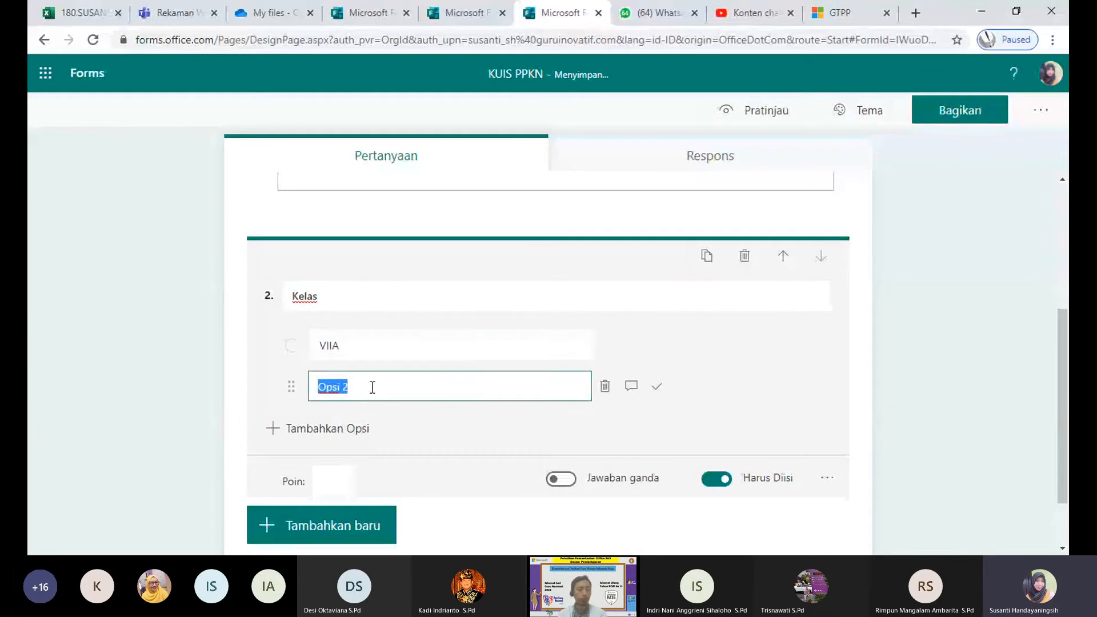
{"action": "type", "text": "VIIB"}
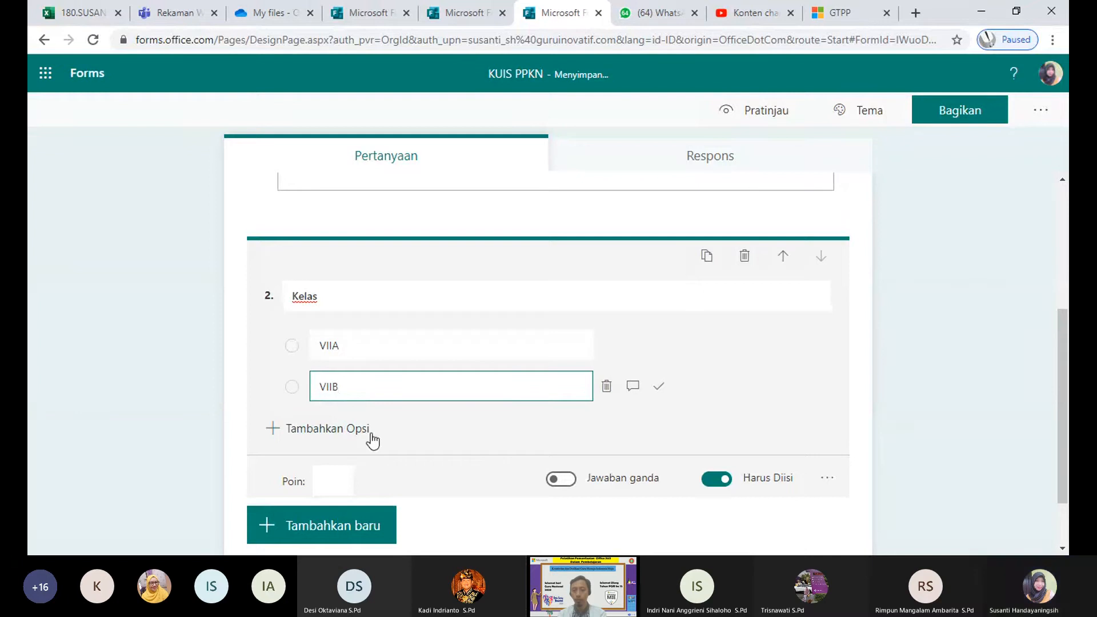
{"action": "left_click", "coordinate": [1018, 291]}
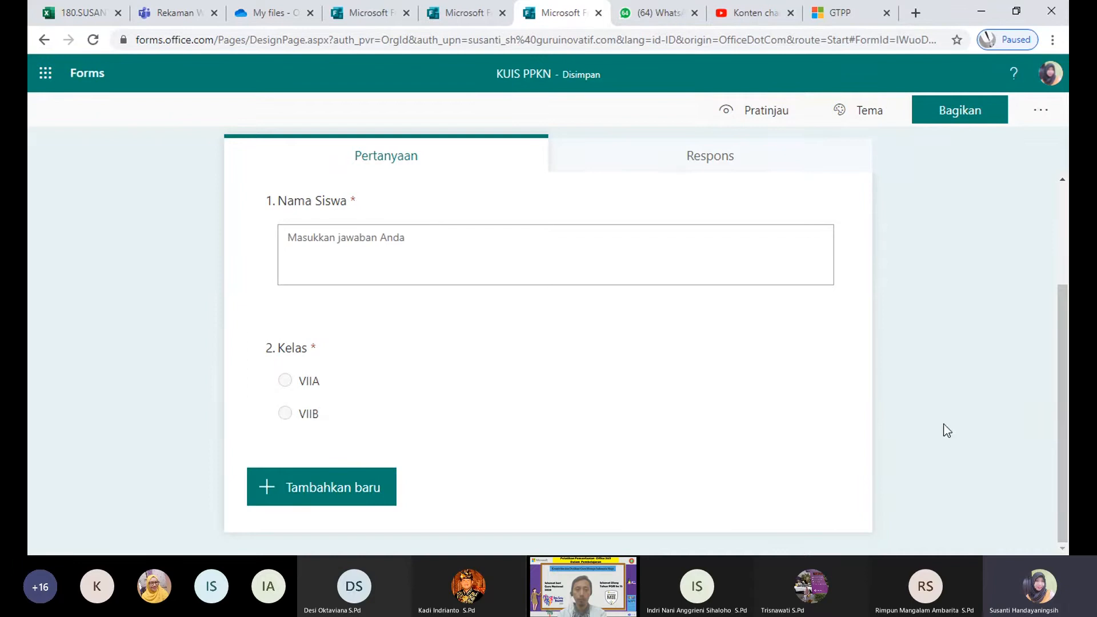
Step: Add choice question 3 and open its Tambahkan pencabangan branching options
{"action": "left_click", "coordinate": [343, 487]}
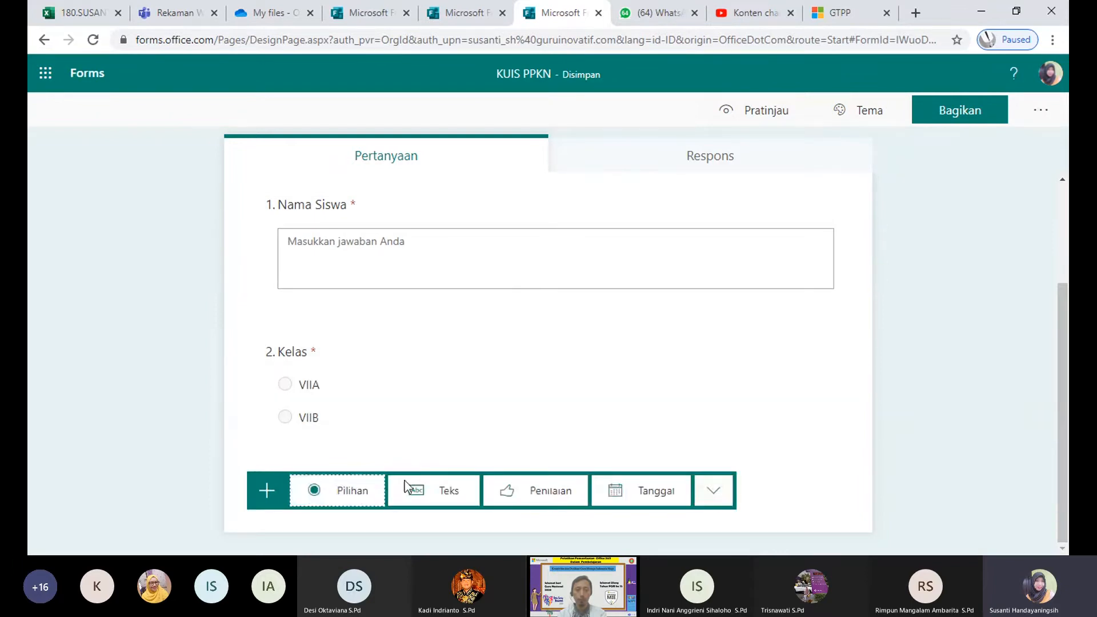
{"action": "left_click", "coordinate": [359, 503]}
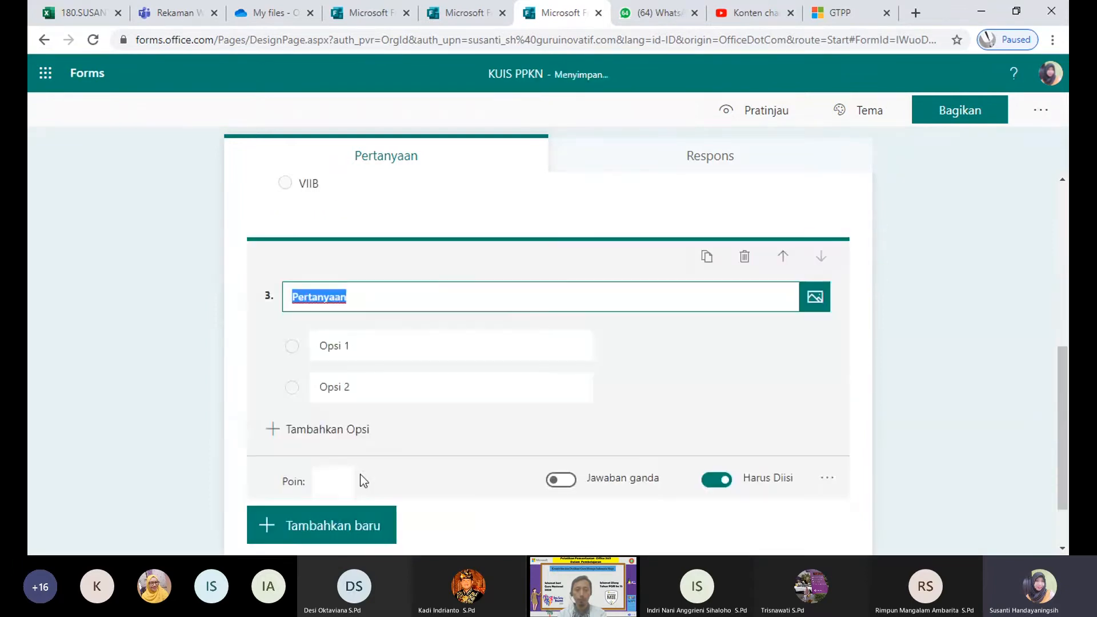
{"action": "left_click", "coordinate": [826, 478]}
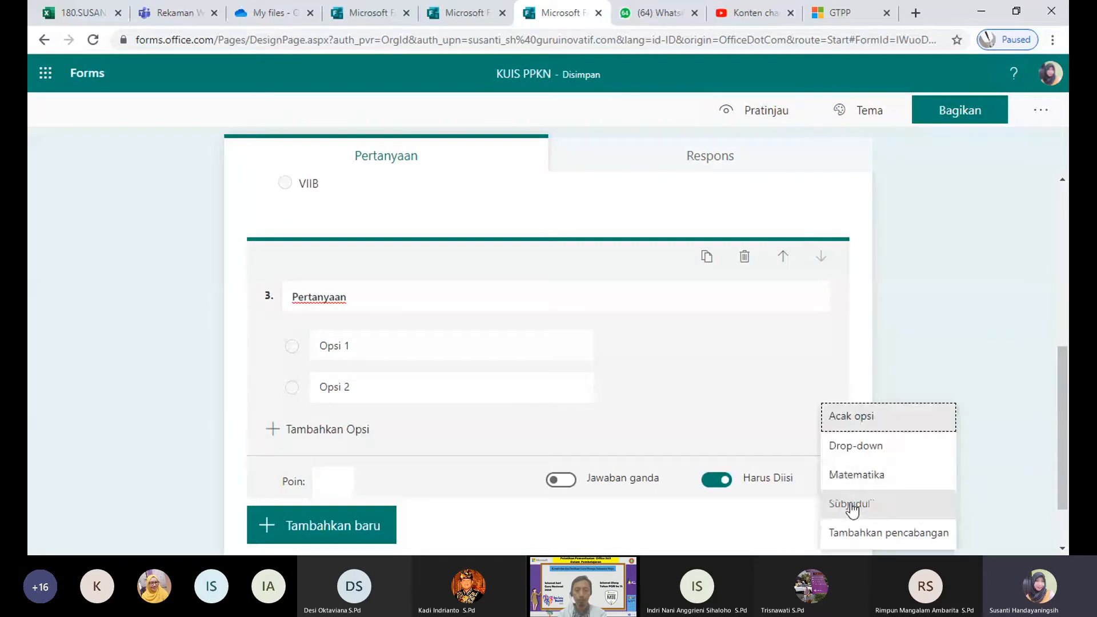
{"action": "left_click", "coordinate": [857, 533]}
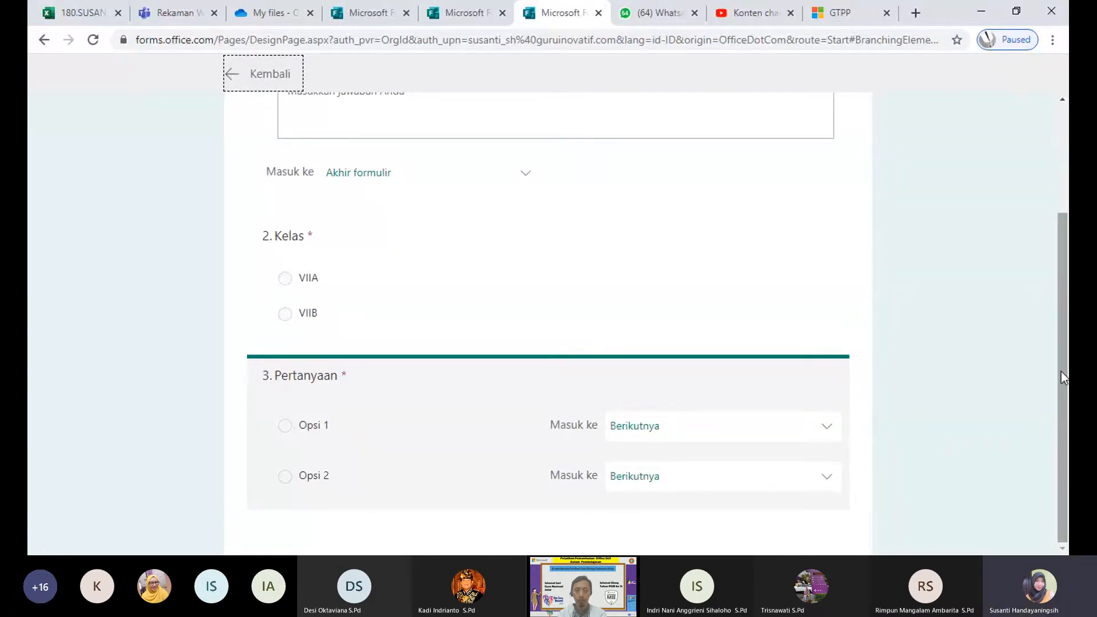
Step: Switch question 1's branch to question 3, then back to Akhir formulir, and return to the editor
{"action": "left_click", "coordinate": [530, 182]}
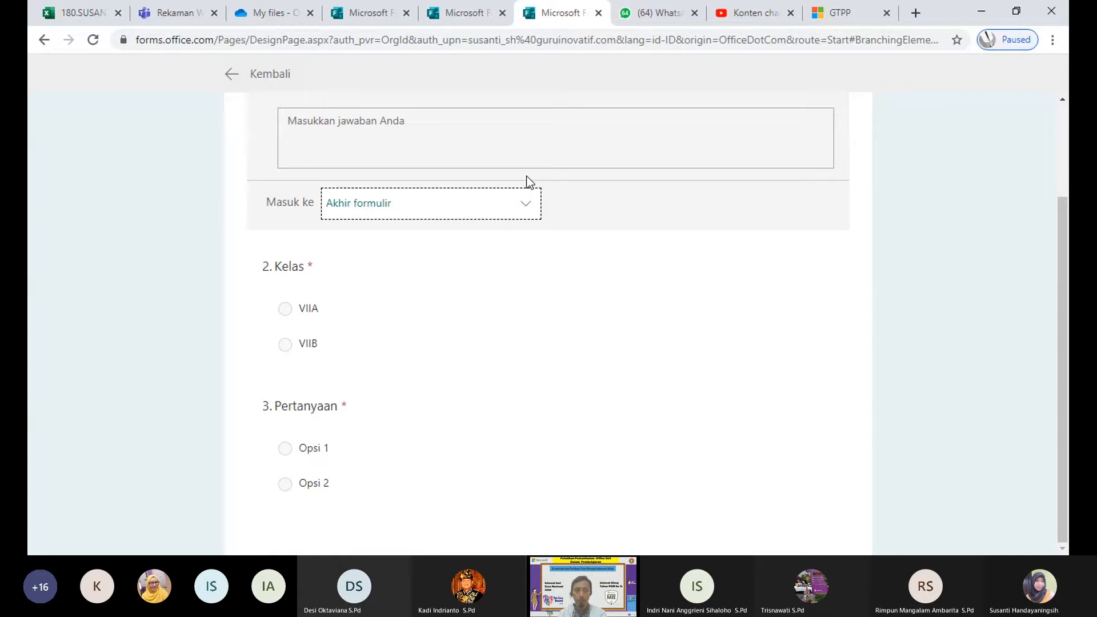
{"action": "left_click", "coordinate": [522, 206]}
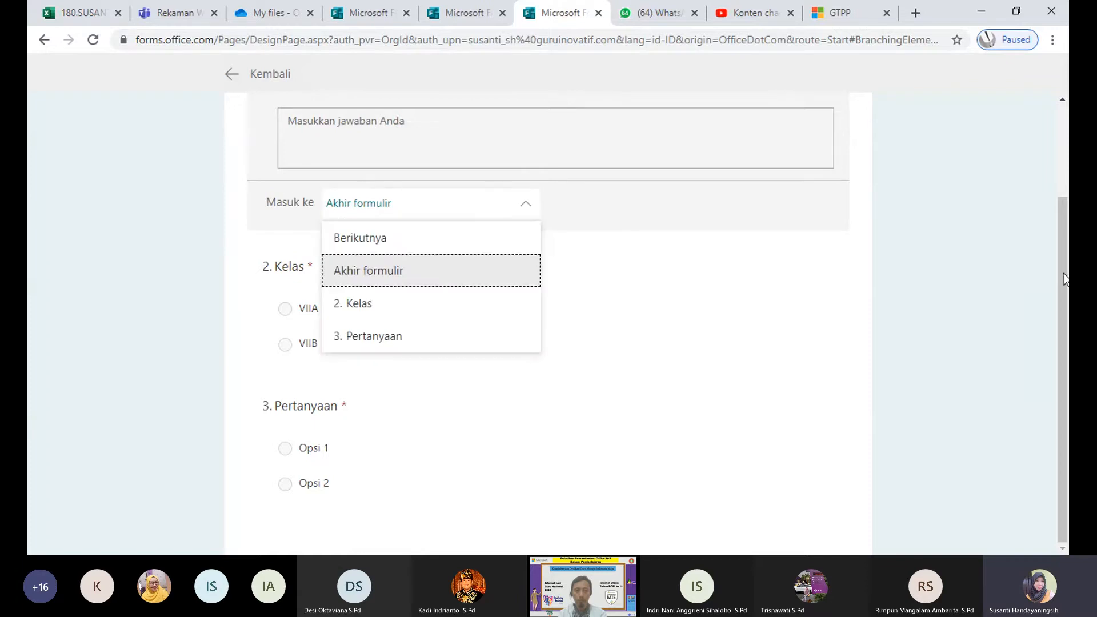
{"action": "scroll", "coordinate": [1067, 217], "scroll_direction": "up", "scroll_amount": 2}
{"action": "scroll", "coordinate": [1067, 217], "scroll_direction": "down", "scroll_amount": 1}
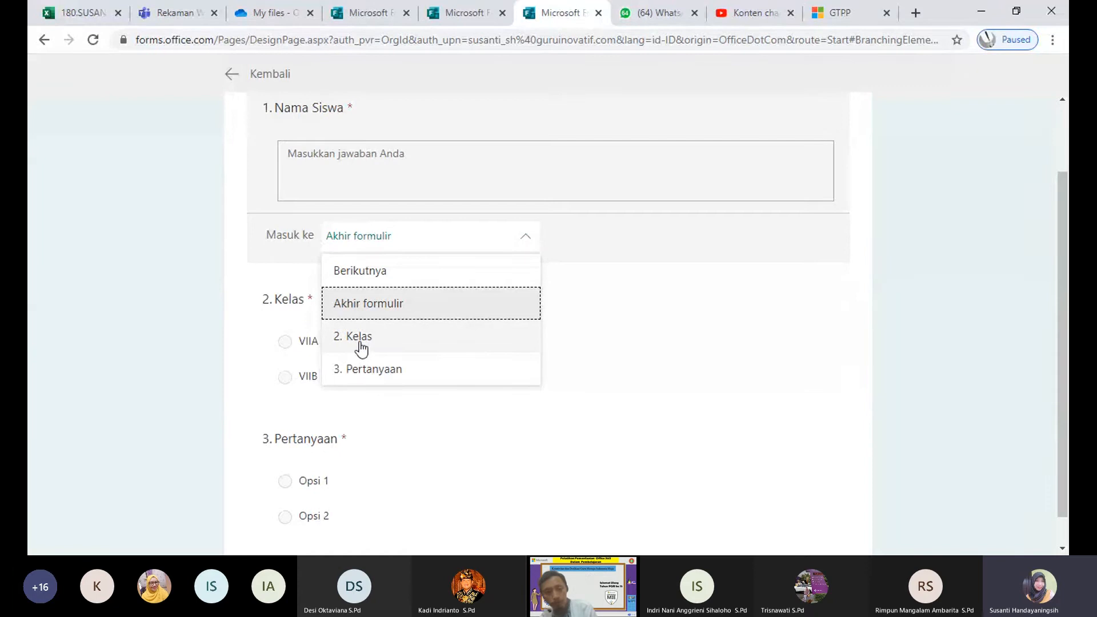
{"action": "left_click", "coordinate": [371, 372]}
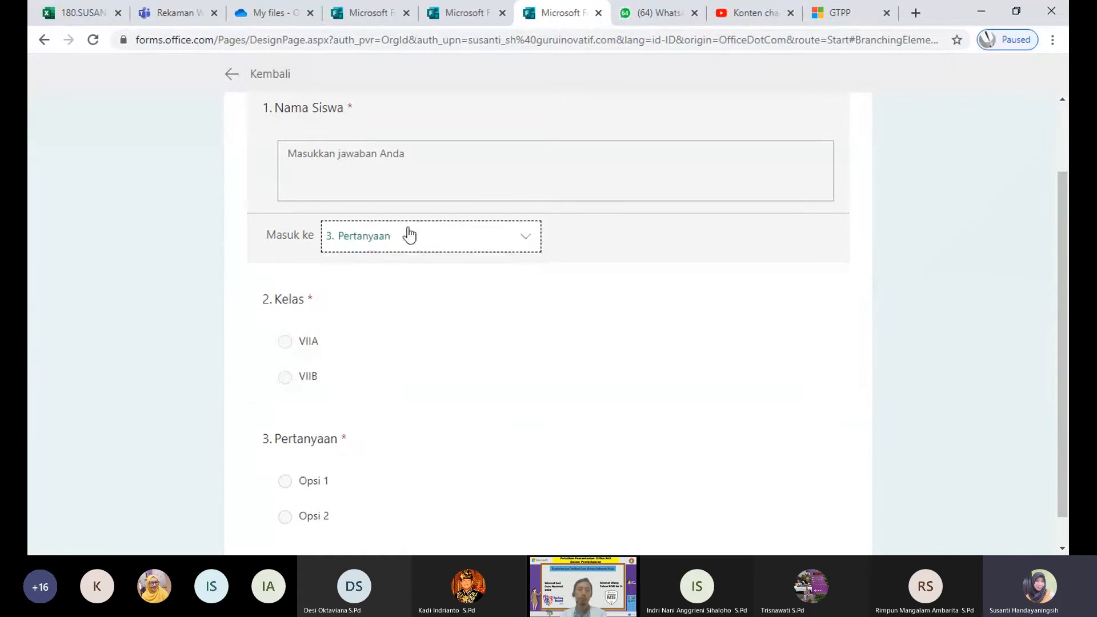
{"action": "left_click", "coordinate": [523, 242]}
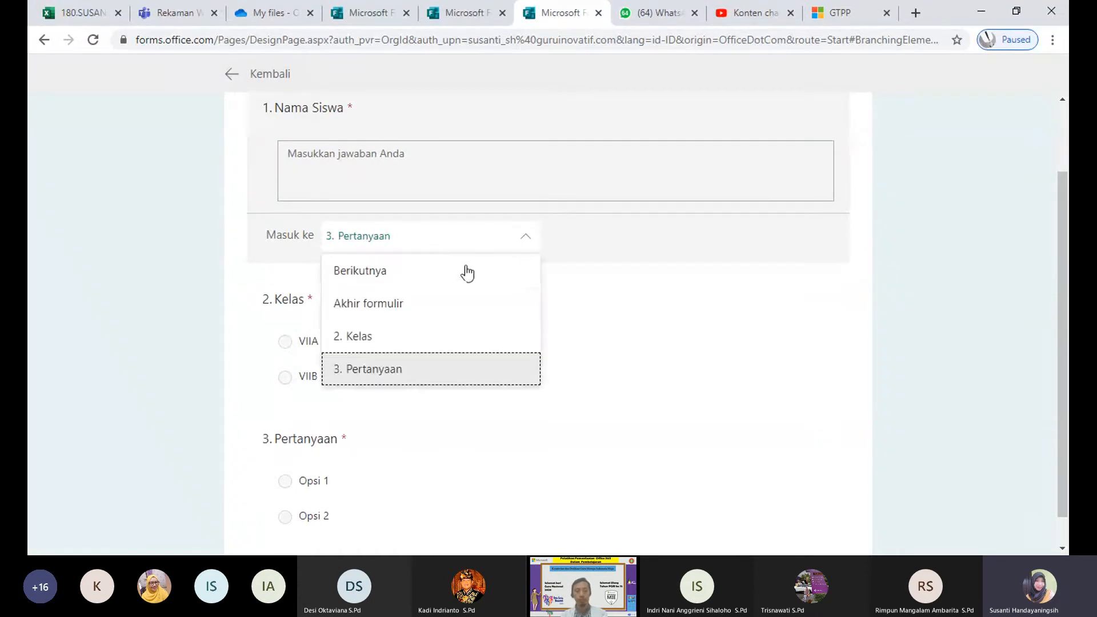
{"action": "left_click", "coordinate": [377, 309]}
{"action": "left_click", "coordinate": [524, 244]}
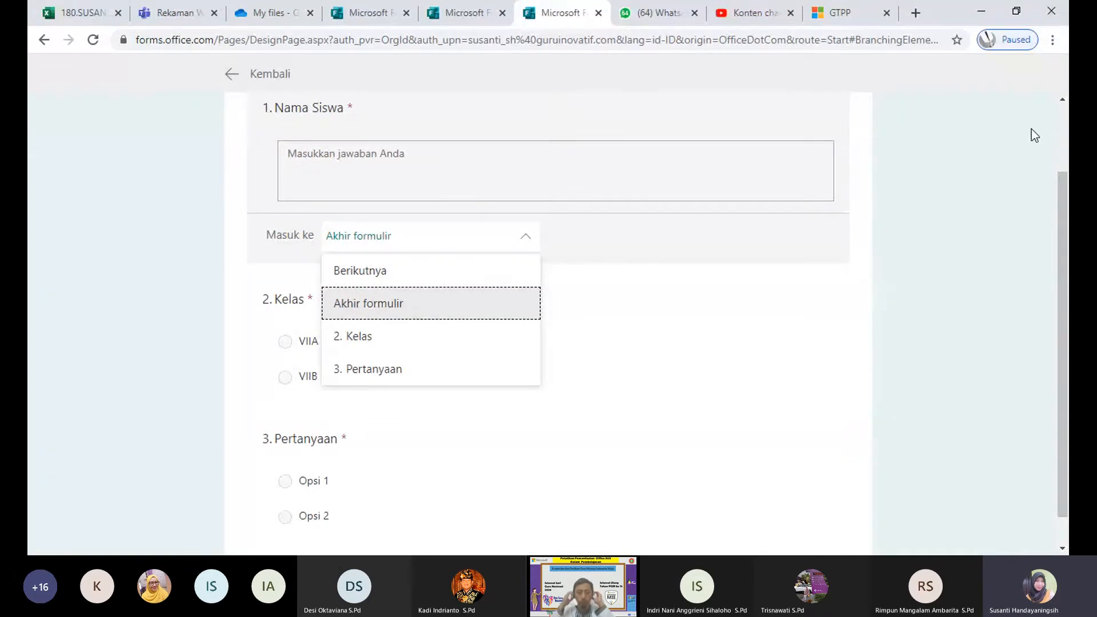
{"action": "left_click", "coordinate": [1022, 154]}
{"action": "scroll", "coordinate": [1045, 172], "scroll_direction": "up", "scroll_amount": 2}
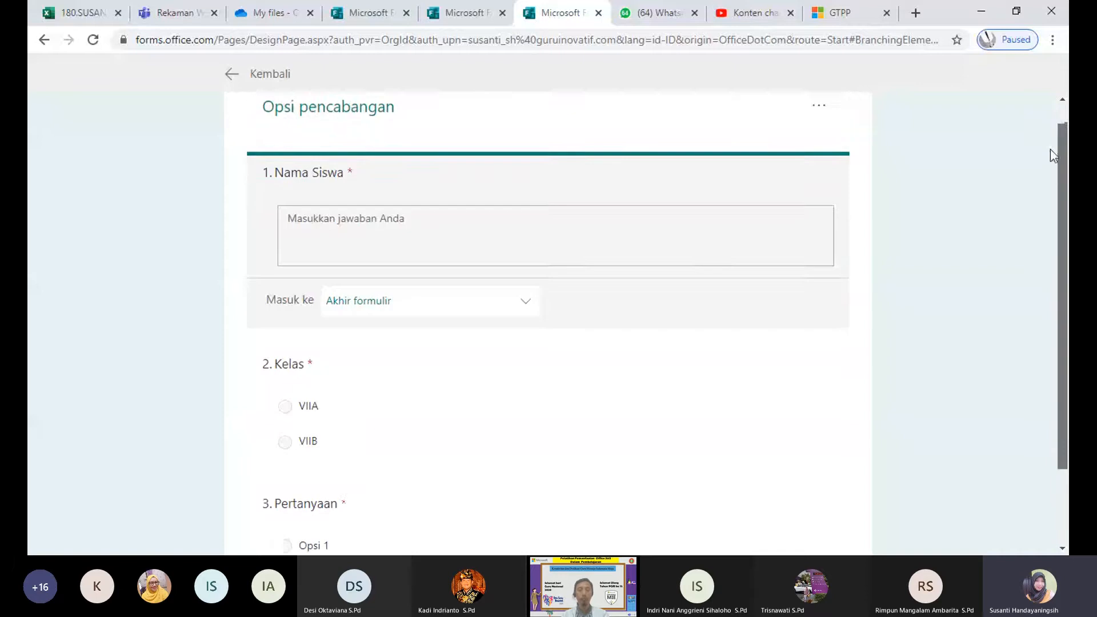
{"action": "left_click", "coordinate": [229, 81]}
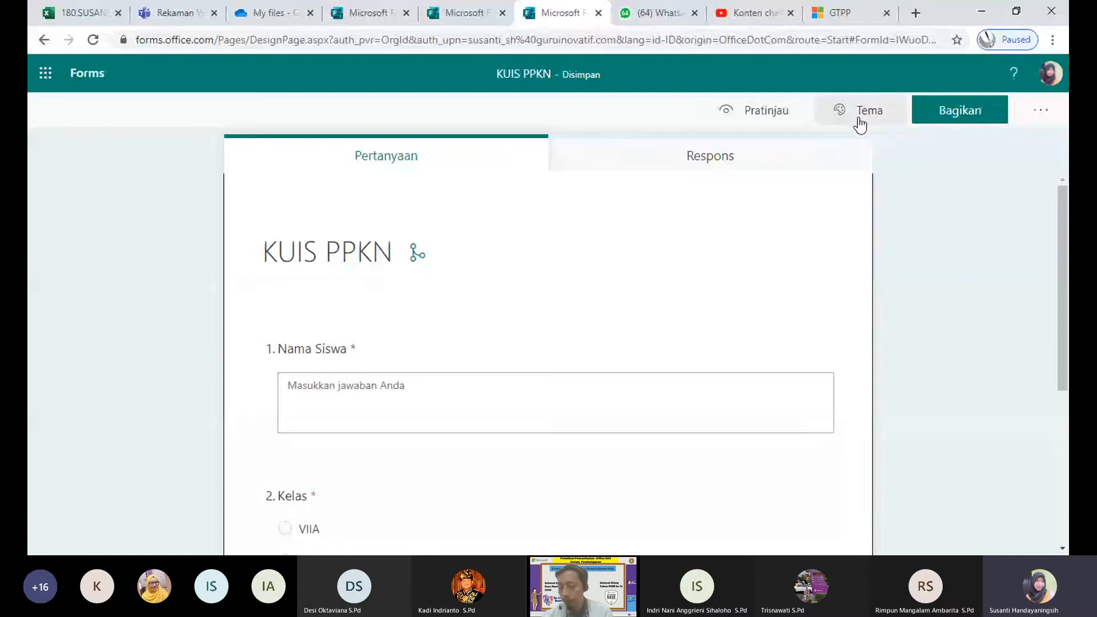
Step: Apply the snowboarder picture theme to the KUIS PPKN form
{"action": "left_click", "coordinate": [860, 123]}
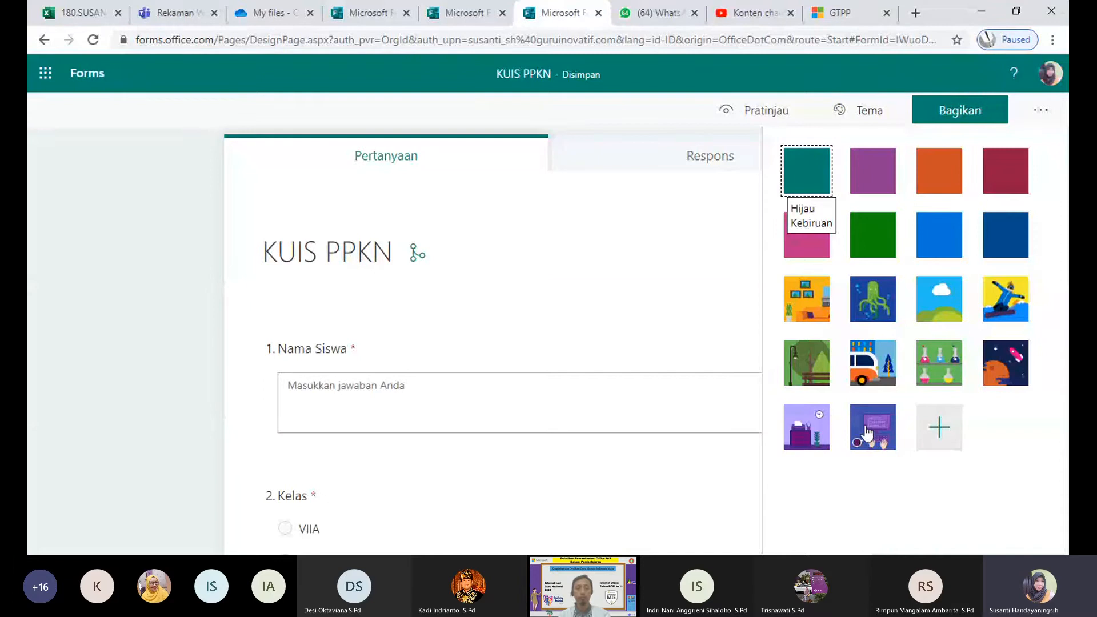
{"action": "left_click", "coordinate": [1008, 298]}
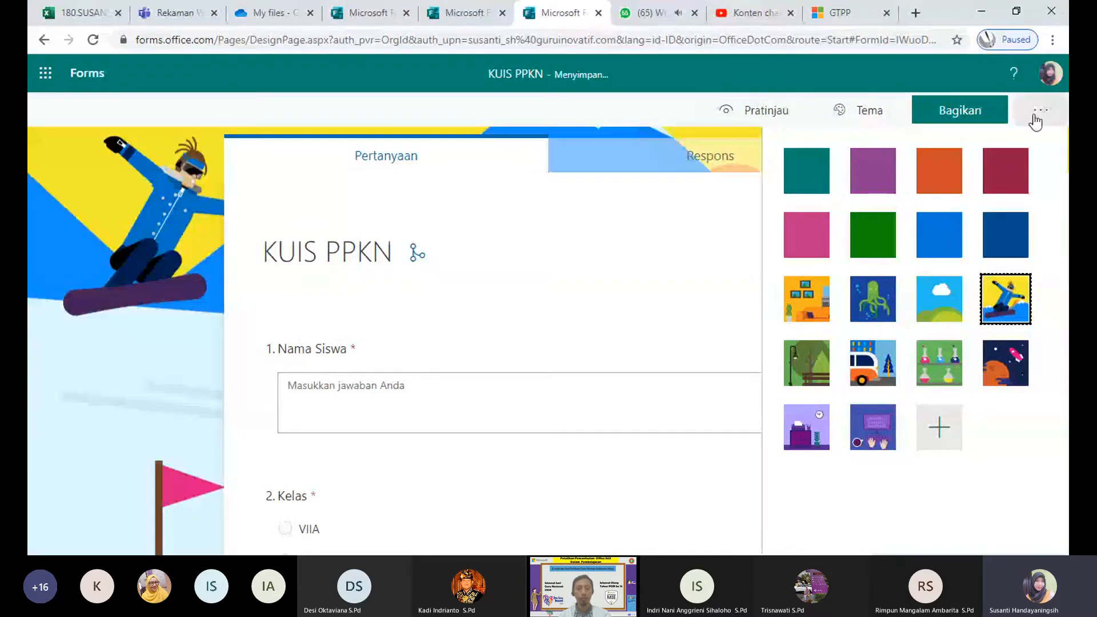
{"action": "left_click", "coordinate": [104, 212]}
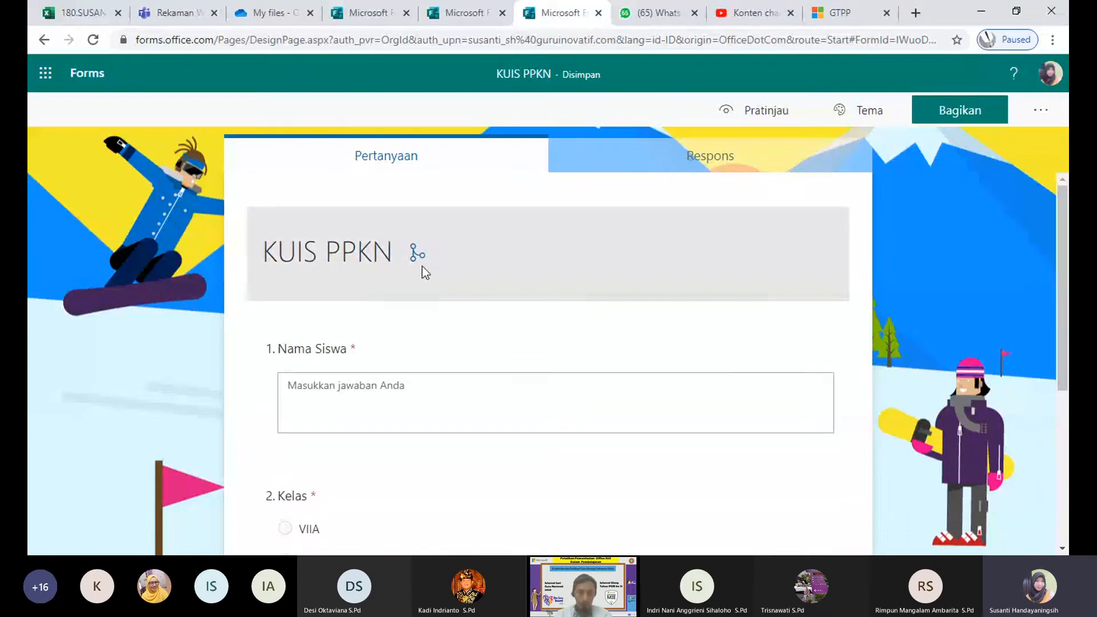
Step: Go to the Forms home page and start a new blank quiz
{"action": "left_click", "coordinate": [49, 76]}
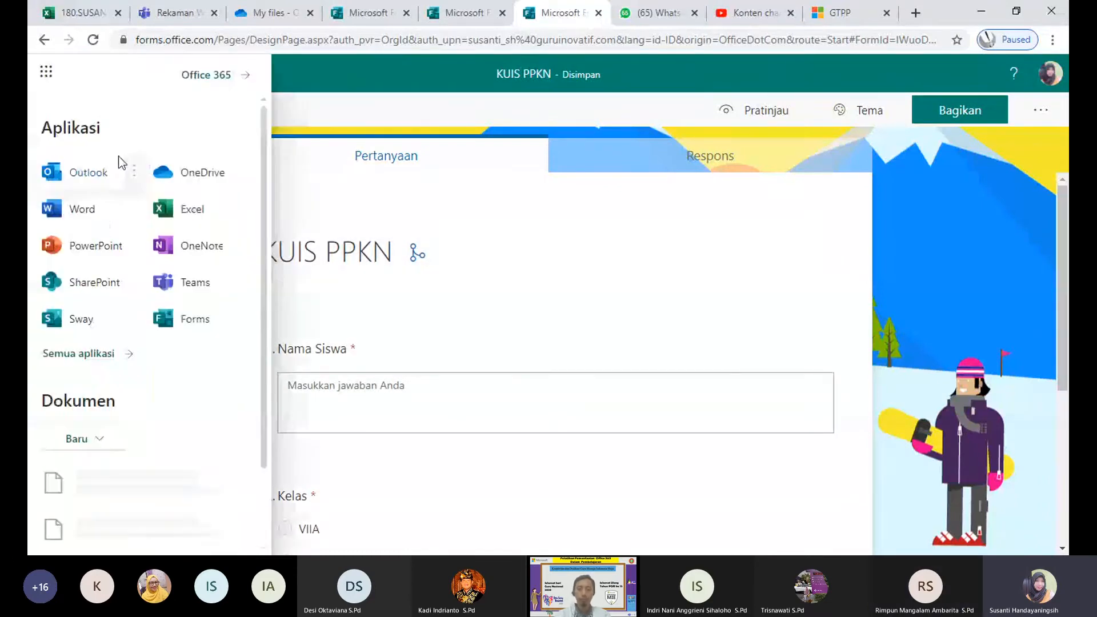
{"action": "left_click", "coordinate": [98, 220]}
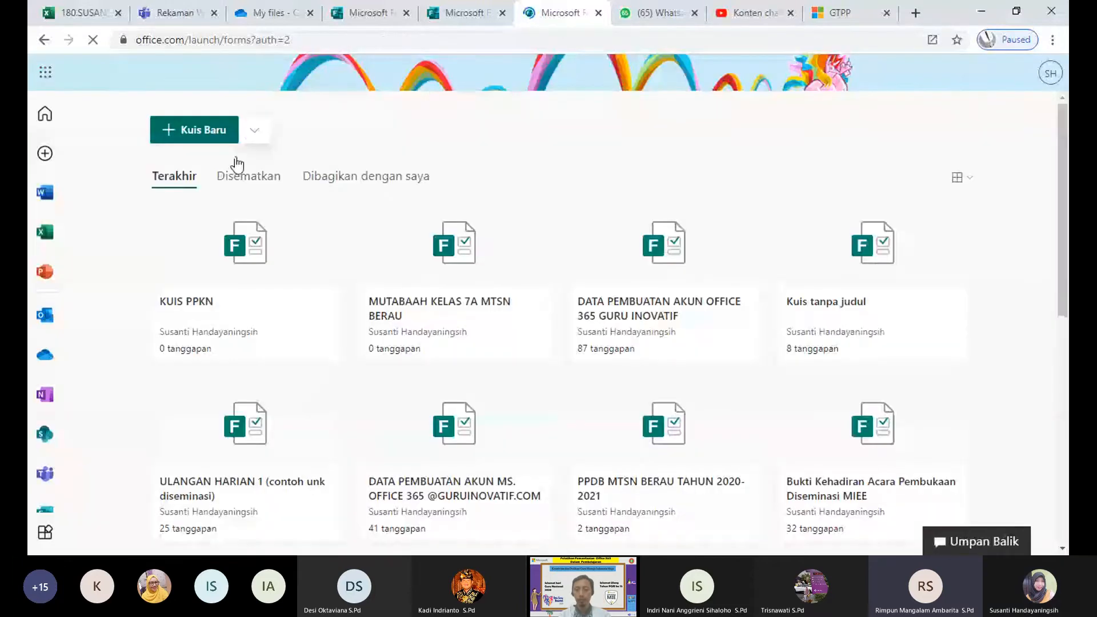
{"action": "left_click", "coordinate": [227, 133]}
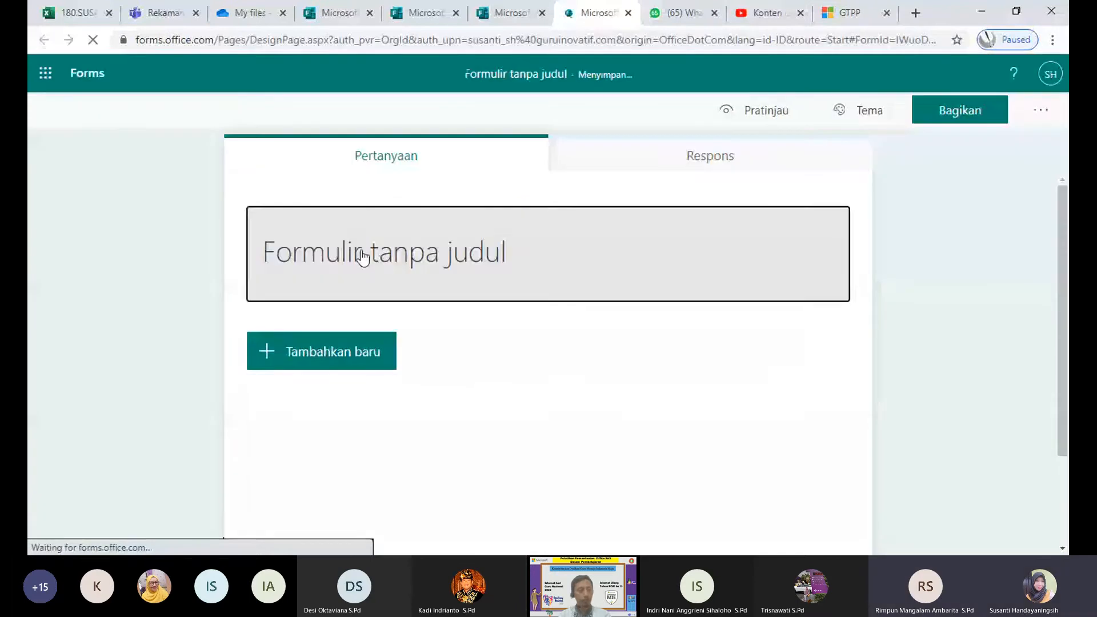
Step: Clear the new quiz's default title and return to the Forms home page
{"action": "left_click", "coordinate": [362, 251]}
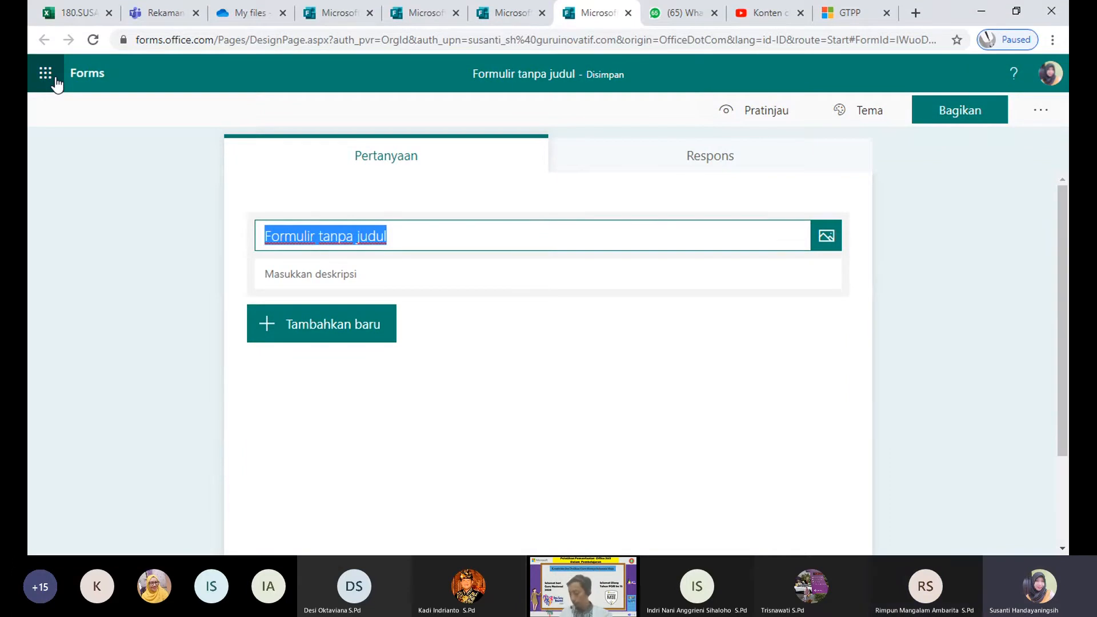
{"action": "key", "text": "BackSpace"}
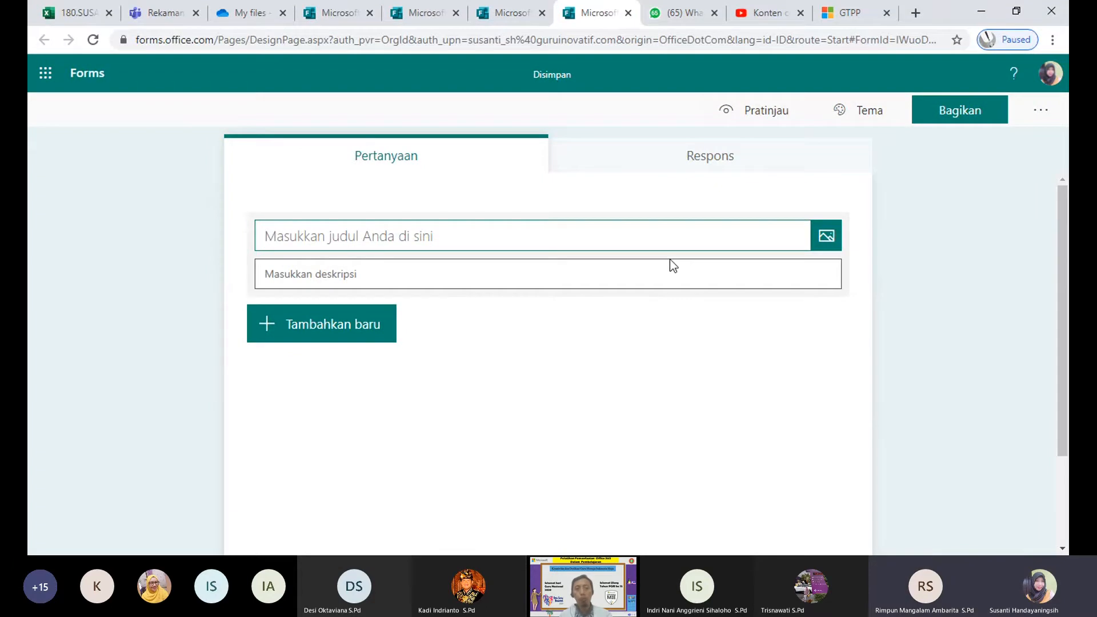
{"action": "left_click", "coordinate": [87, 74]}
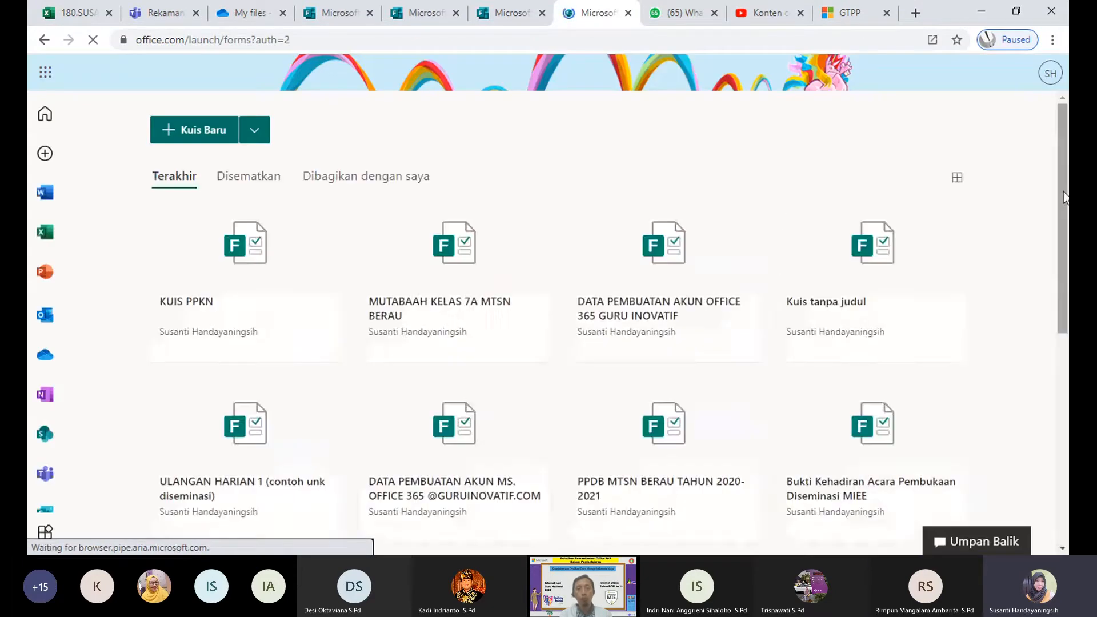
Step: Open the ULANGAN HARIAN 1 (contoh unk diseminasi) quiz and preview it as a respondent
{"action": "scroll", "coordinate": [1057, 230], "scroll_direction": "down", "scroll_amount": 2}
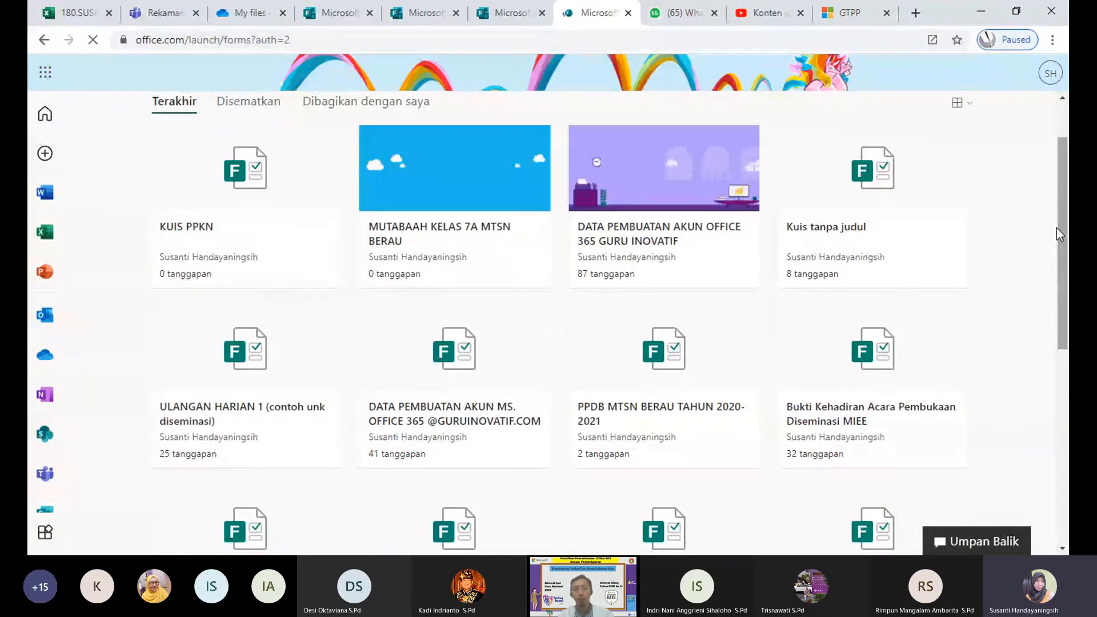
{"action": "left_click_drag", "start_coordinate": [1059, 322], "coordinate": [1043, 428]}
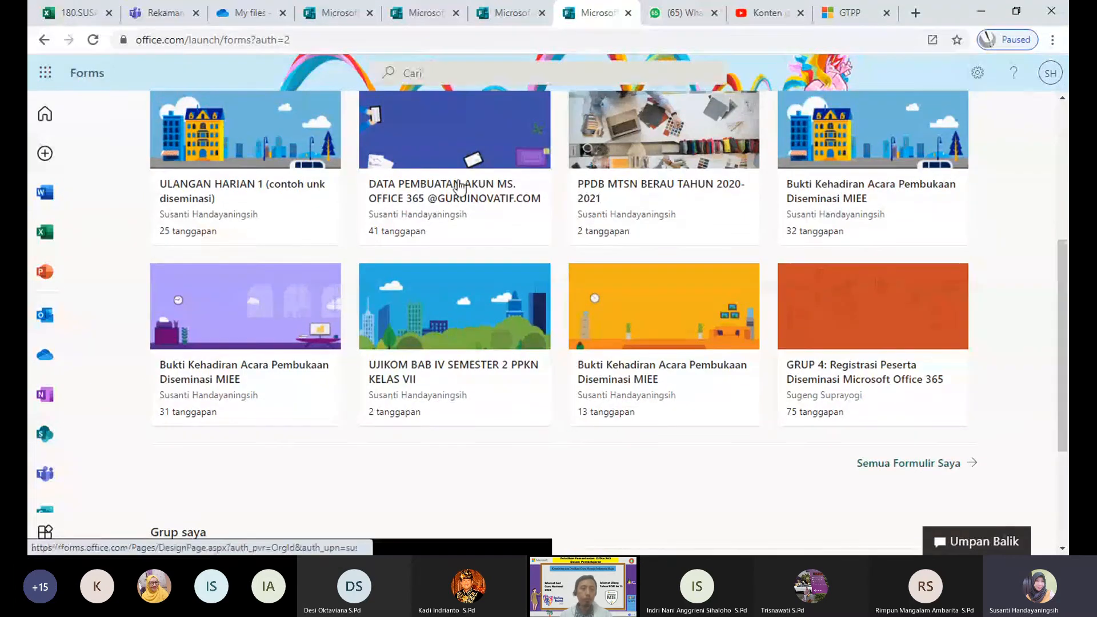
{"action": "left_click", "coordinate": [237, 151]}
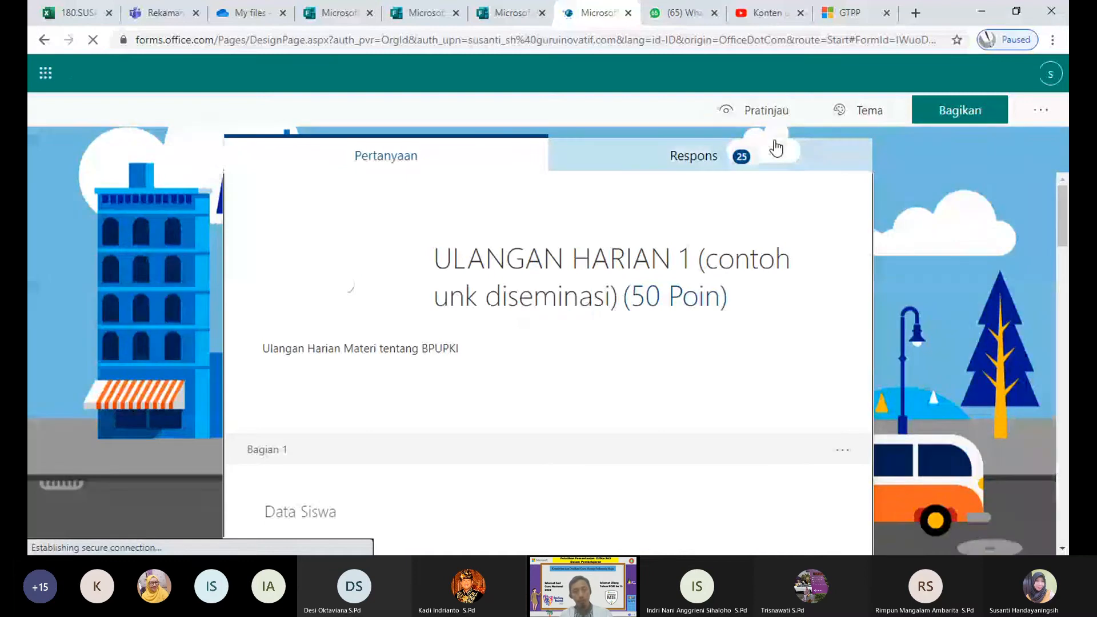
{"action": "left_click", "coordinate": [738, 111]}
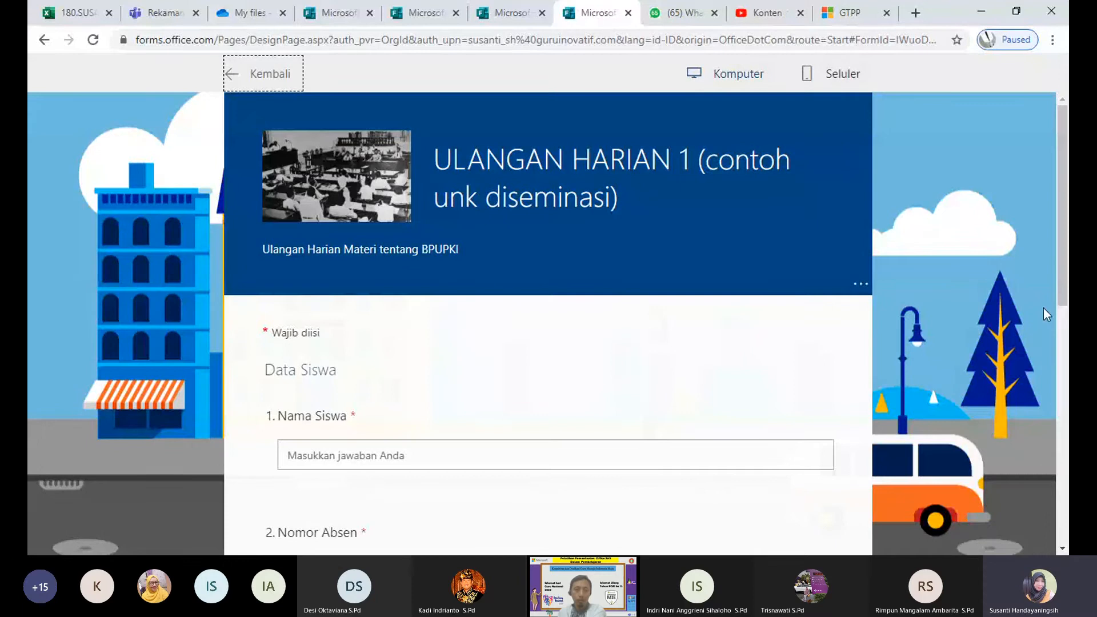
Step: Answer the first page with a student name, absence number 3 and class VII B
{"action": "left_click_drag", "start_coordinate": [1061, 285], "coordinate": [1053, 358]}
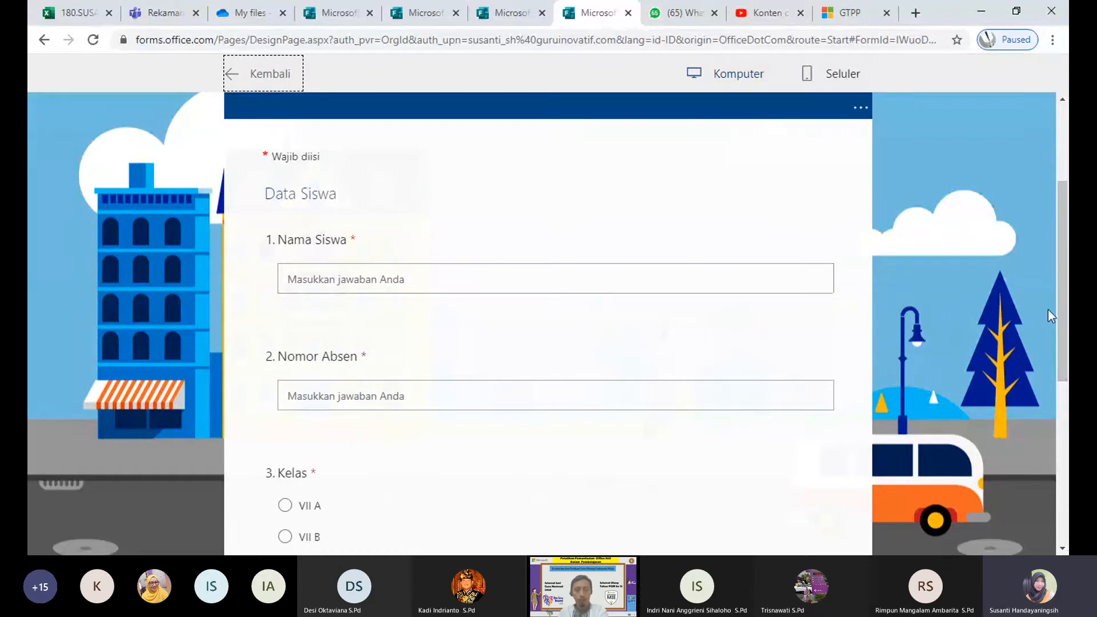
{"action": "left_click_drag", "start_coordinate": [1060, 306], "coordinate": [1047, 330]}
{"action": "left_click", "coordinate": [335, 225]}
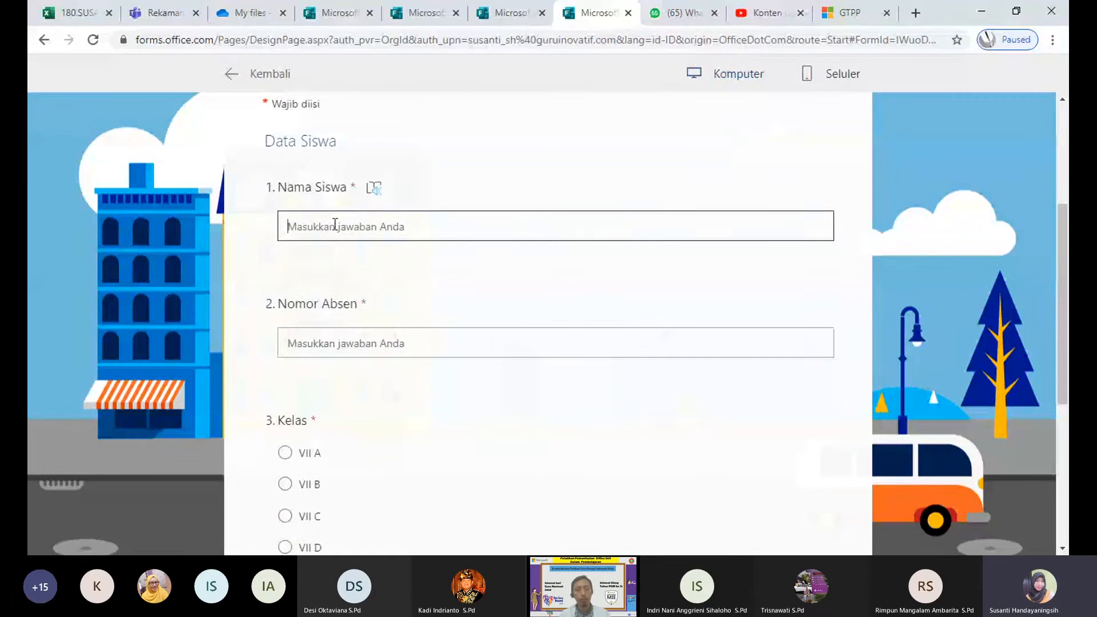
{"action": "type", "text": "susanti"}
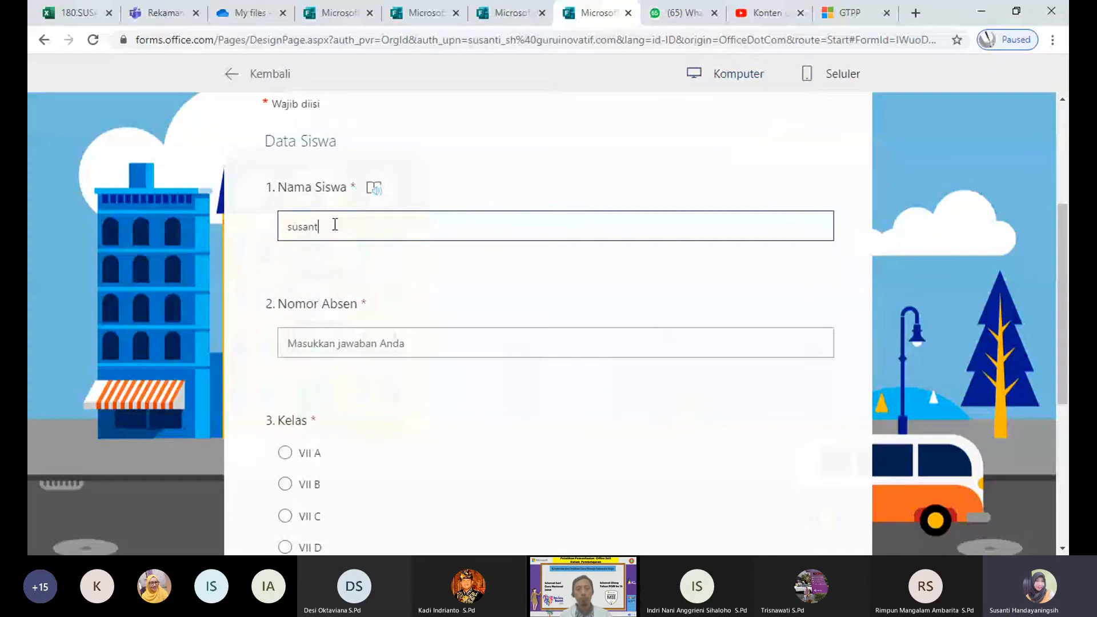
{"action": "left_click", "coordinate": [312, 341]}
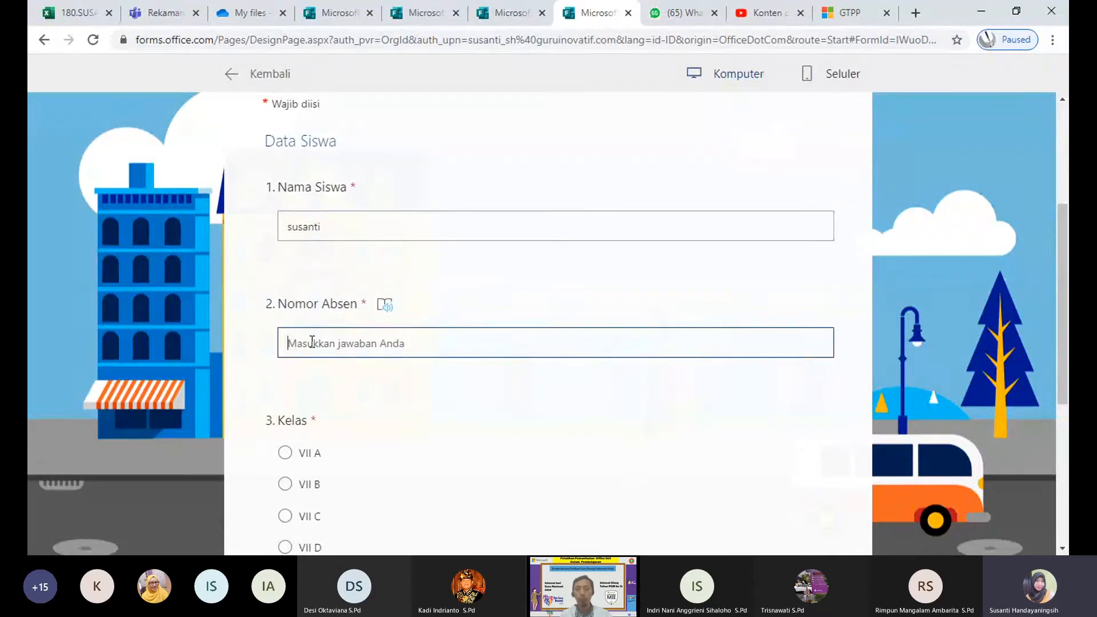
{"action": "type", "text": "3"}
{"action": "left_click", "coordinate": [309, 485]}
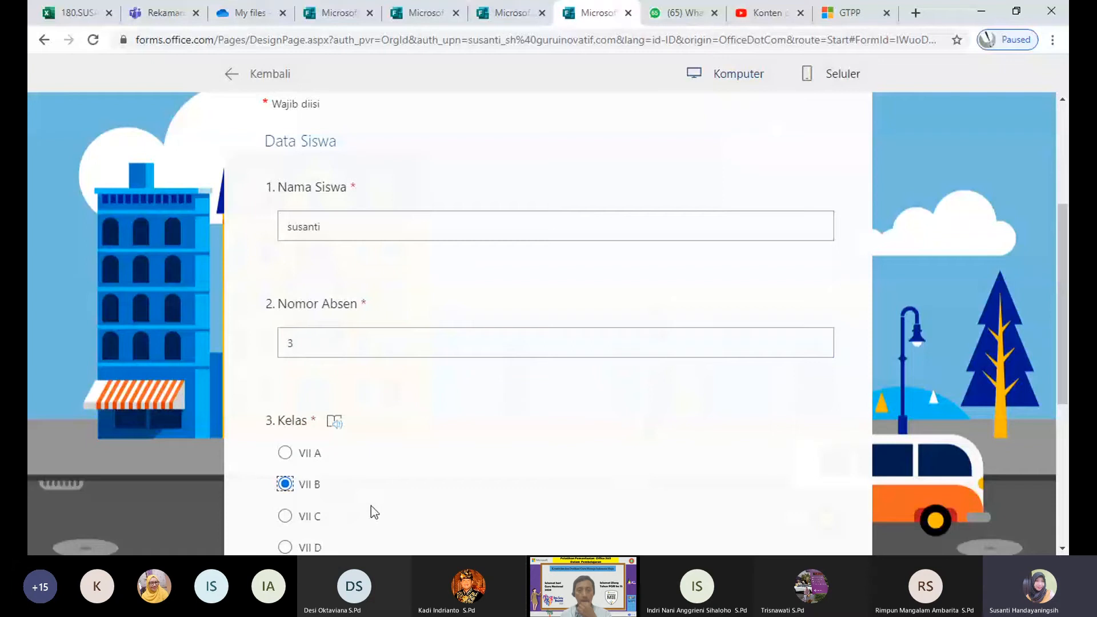
Step: Move to page 2 and look through equation question 6 and BPUPKI dropdown question 7
{"action": "scroll", "coordinate": [371, 506], "scroll_direction": "down", "scroll_amount": 5}
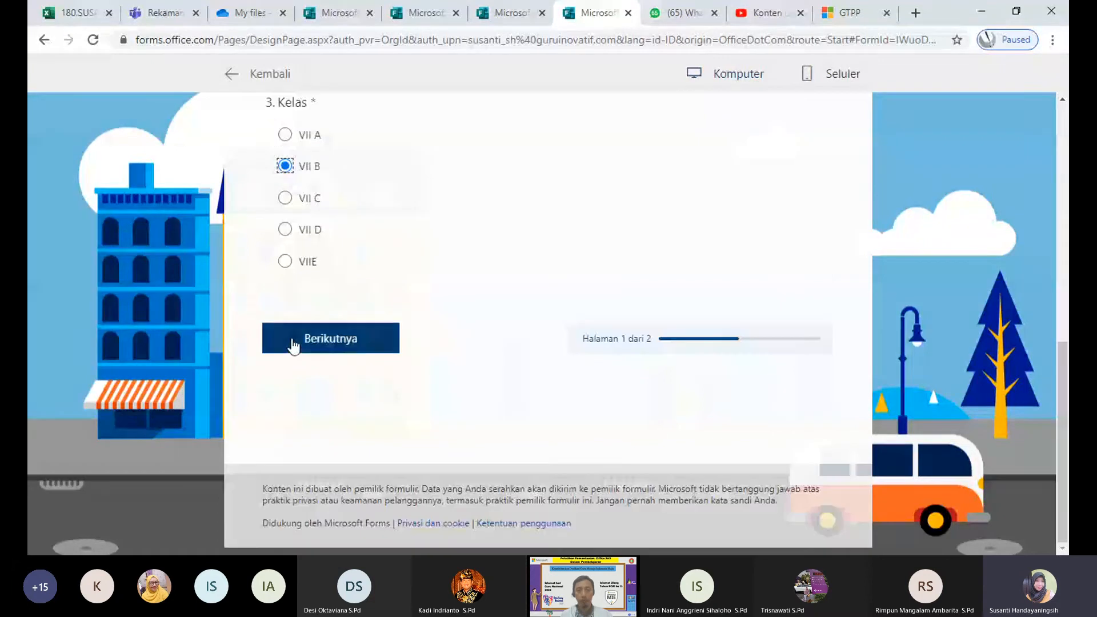
{"action": "left_click", "coordinate": [303, 345]}
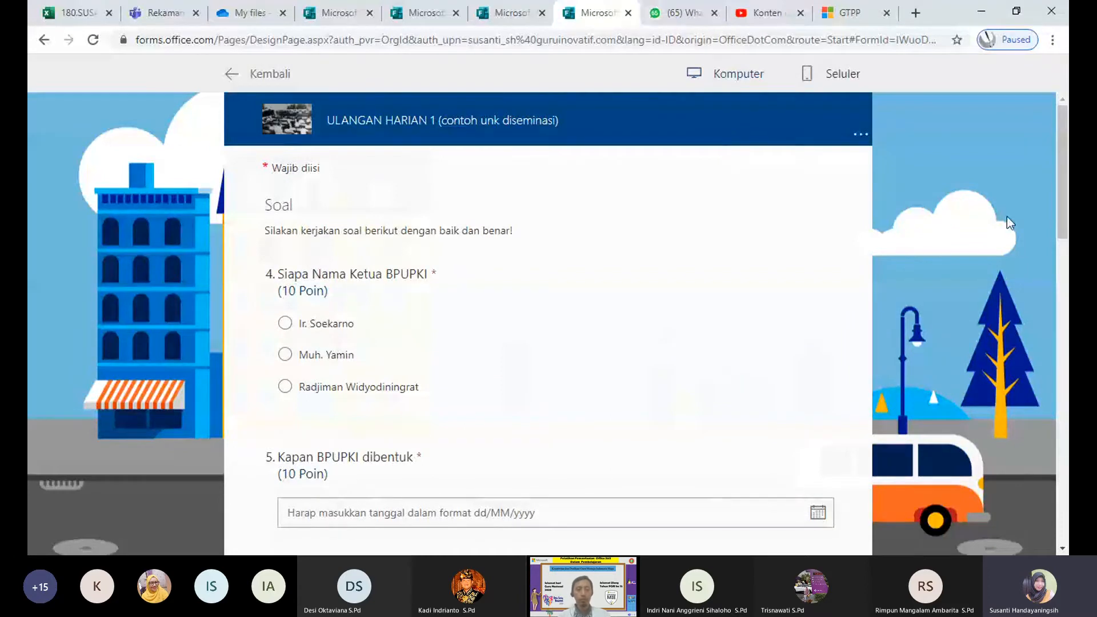
{"action": "mouse_move", "coordinate": [1060, 205]}
{"action": "left_mouse_down"}
{"action": "mouse_move", "coordinate": [1063, 499]}
{"action": "mouse_move", "coordinate": [1039, 210]}
{"action": "left_mouse_up"}
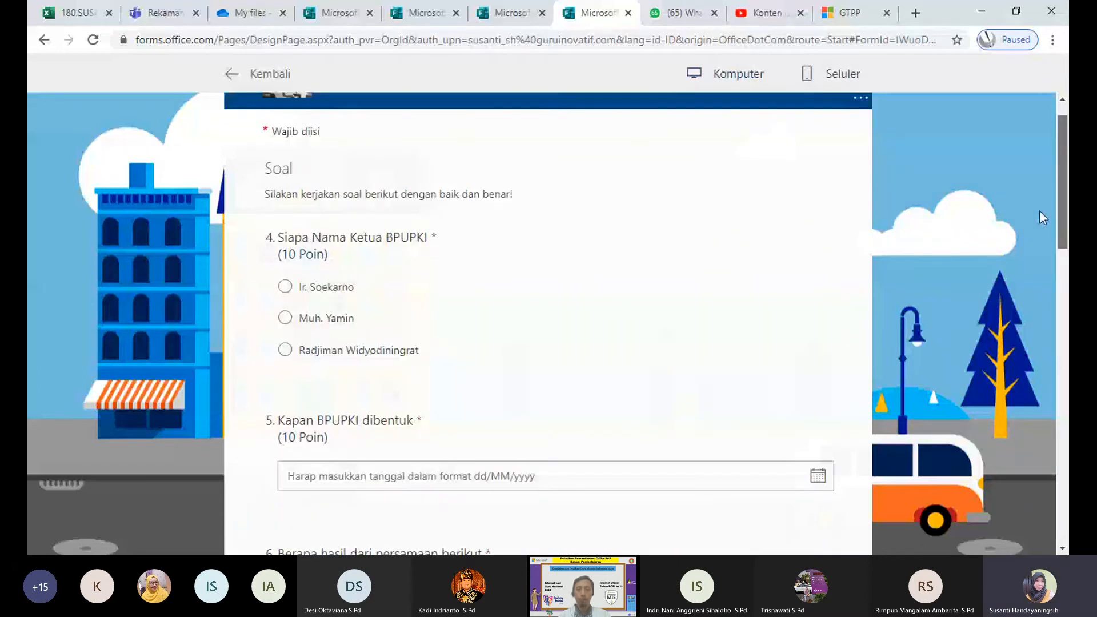
{"action": "left_click_drag", "start_coordinate": [1061, 223], "coordinate": [1059, 491]}
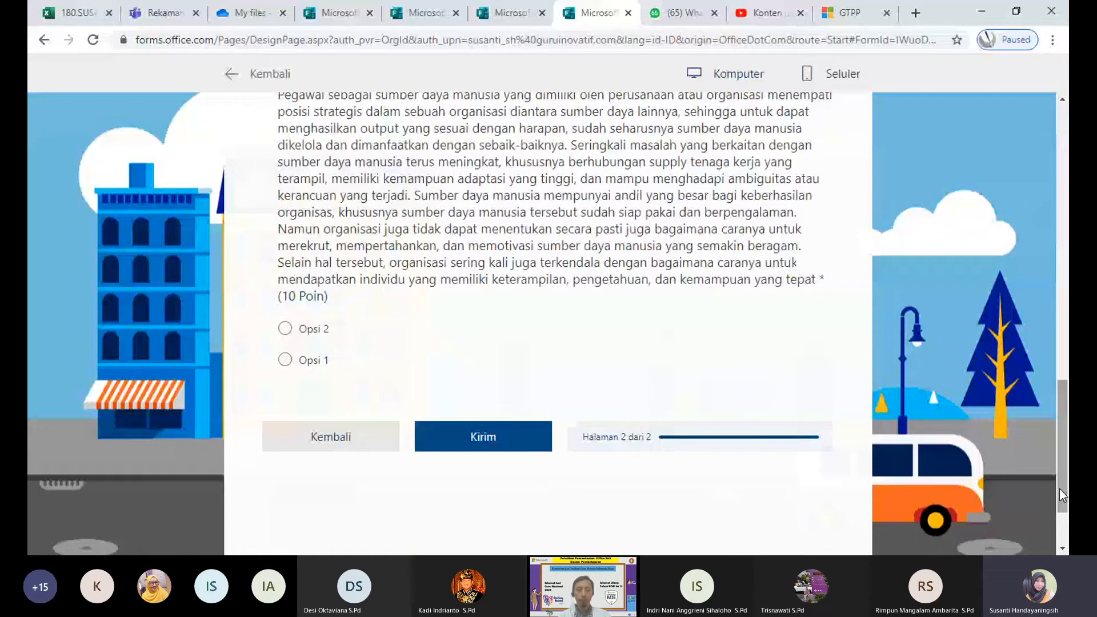
{"action": "scroll", "coordinate": [462, 327], "scroll_direction": "up", "scroll_amount": 8}
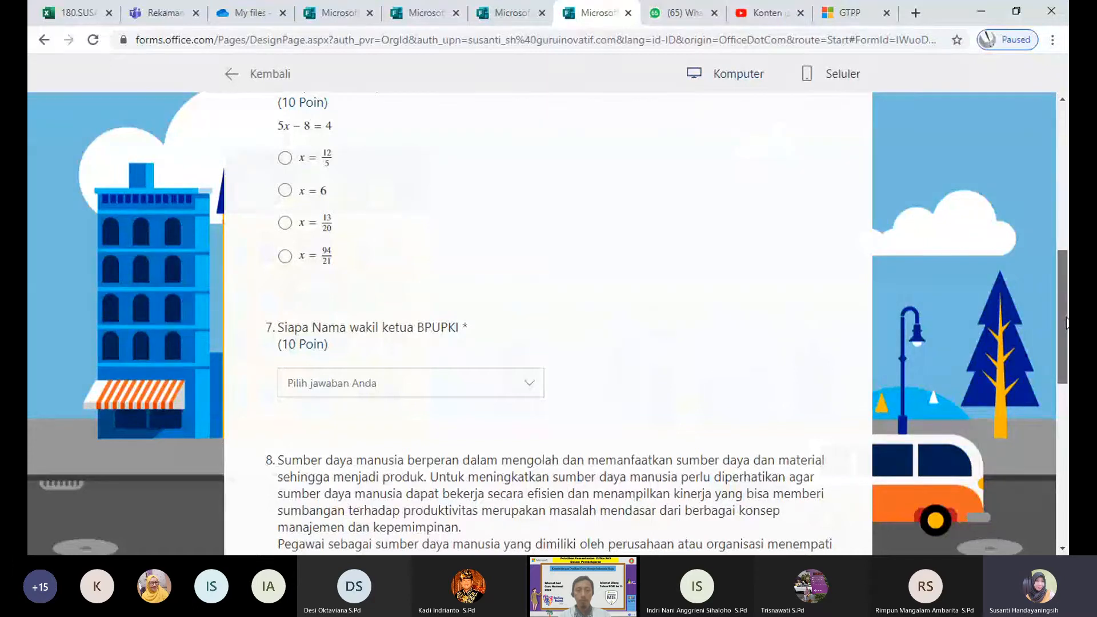
{"action": "left_click_drag", "start_coordinate": [1066, 323], "coordinate": [1043, 465]}
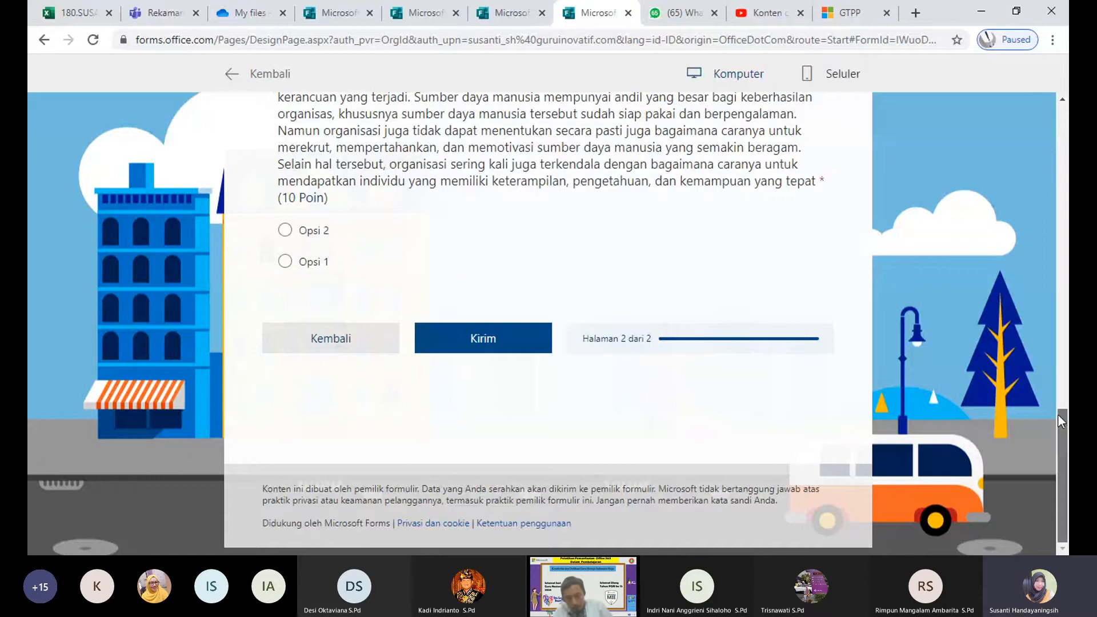
{"action": "left_click_drag", "start_coordinate": [1057, 420], "coordinate": [1057, 237]}
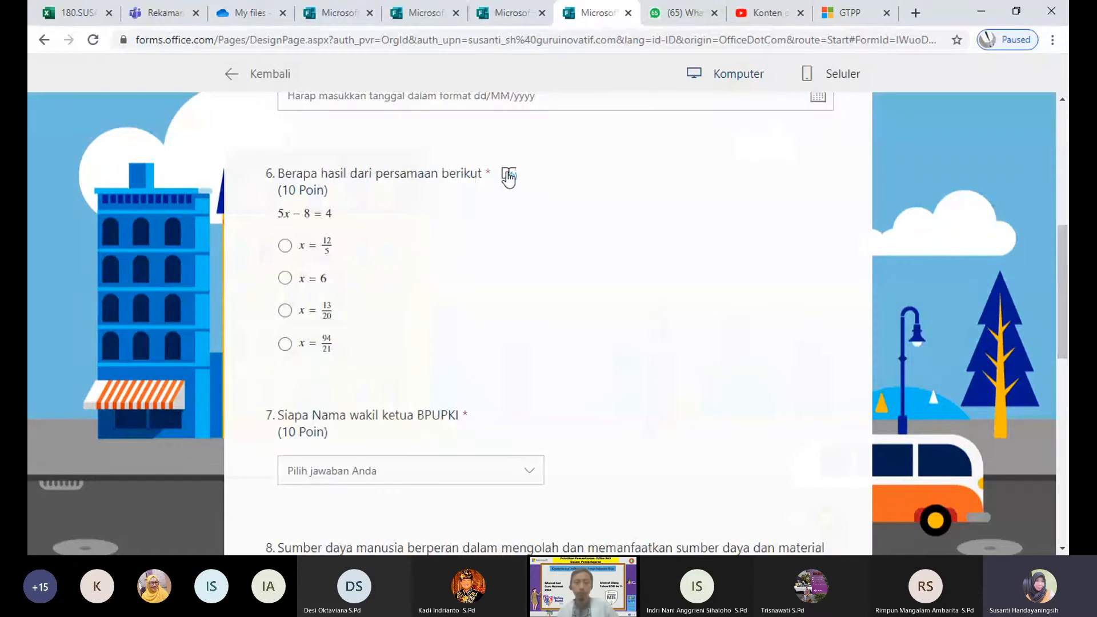
{"action": "key", "text": "alt+Tab"}
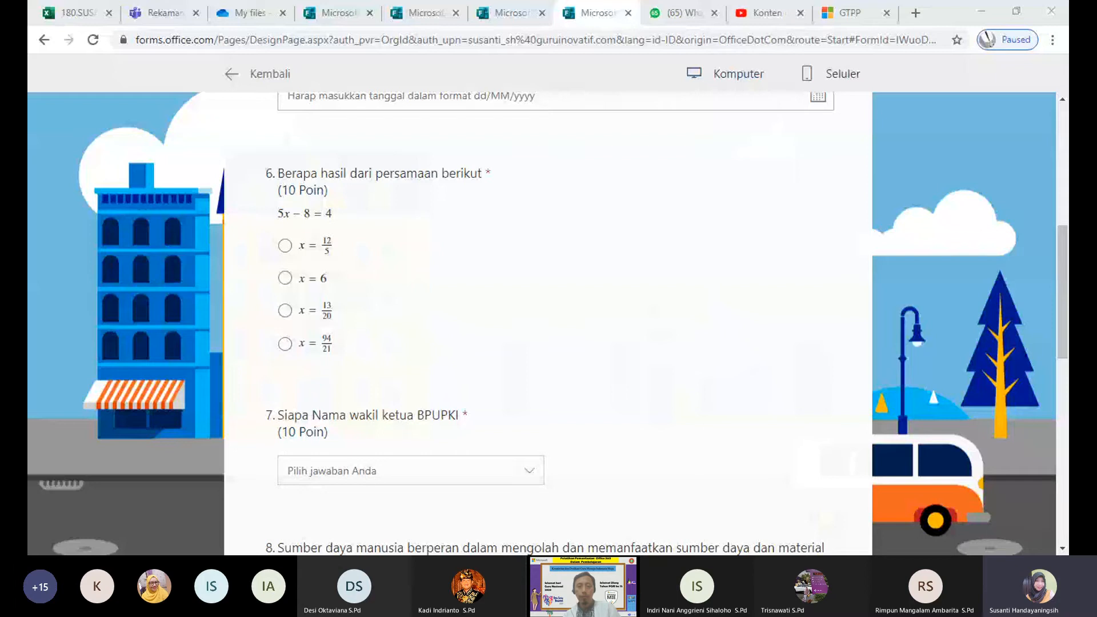
{"action": "left_click", "coordinate": [512, 178]}
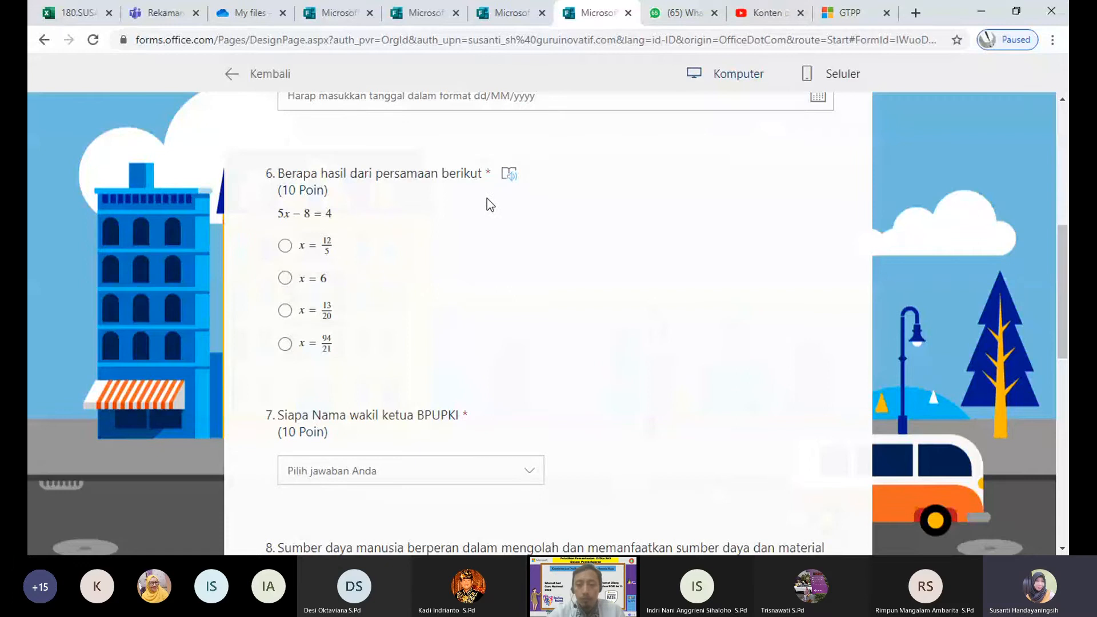
{"action": "left_click", "coordinate": [509, 174]}
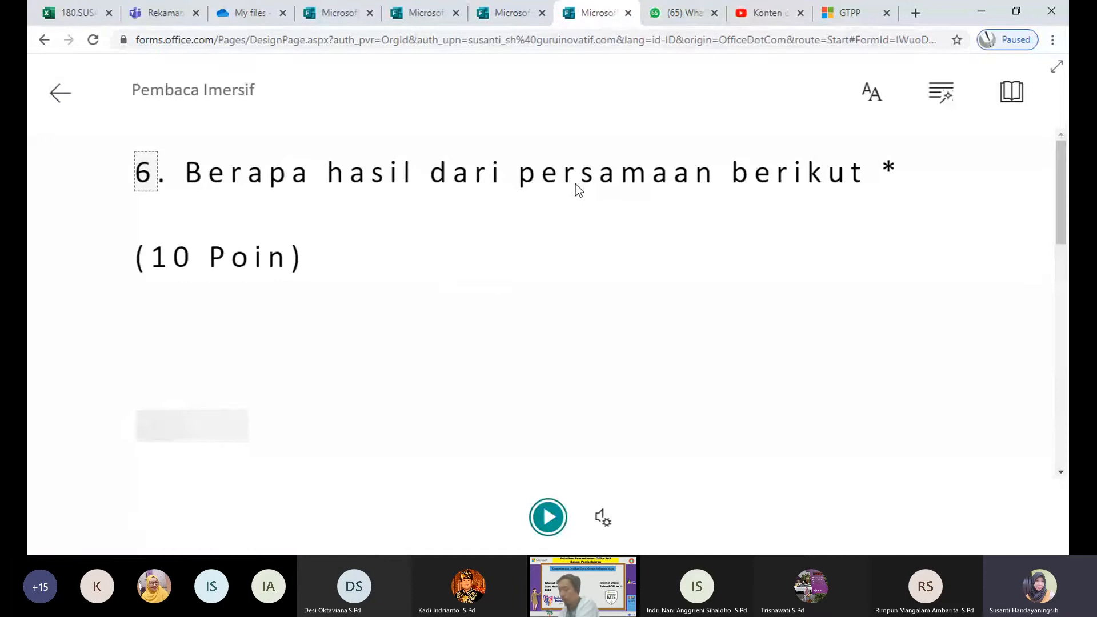
{"action": "left_click", "coordinate": [545, 521]}
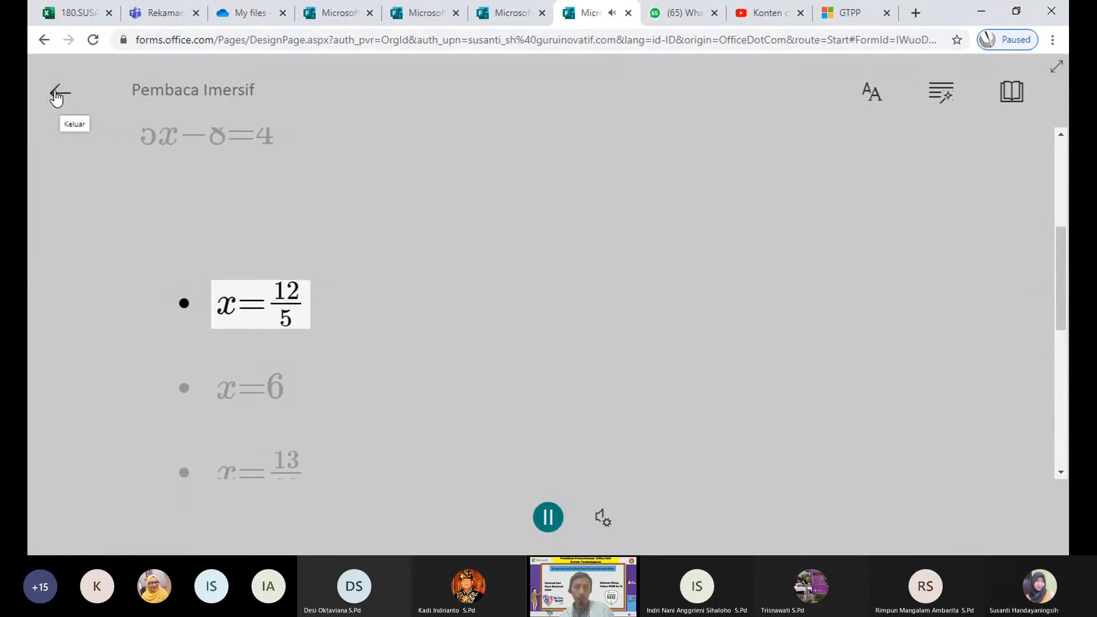
{"action": "left_click", "coordinate": [57, 94]}
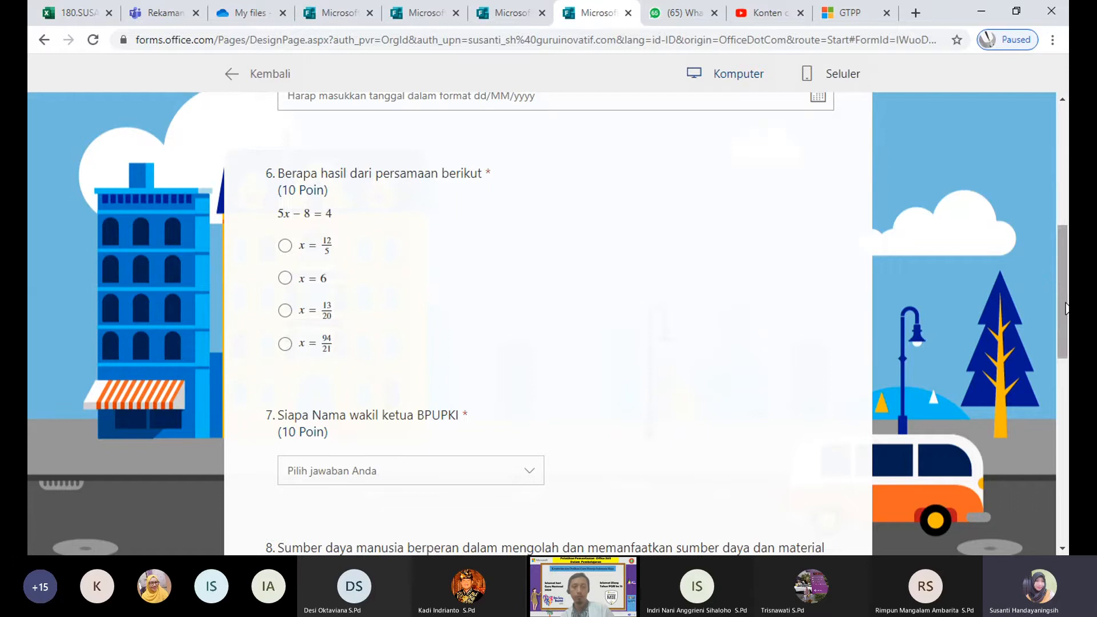
Step: Exit the quiz preview and return to the Forms home page via the Office 365 launcher
{"action": "left_click_drag", "start_coordinate": [1064, 308], "coordinate": [1058, 155]}
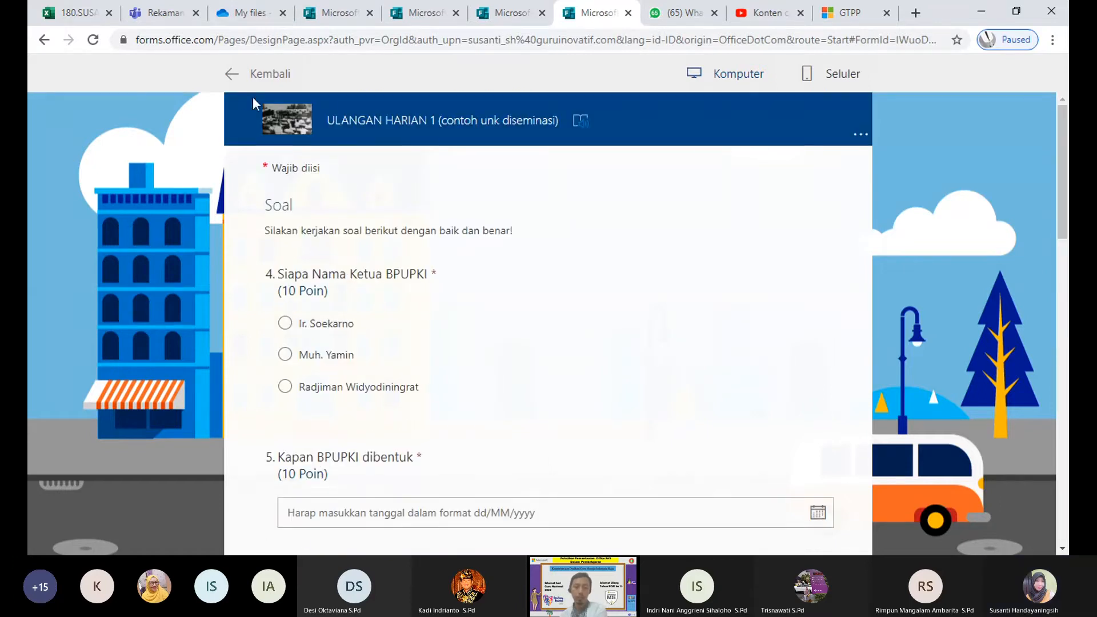
{"action": "left_click", "coordinate": [233, 74]}
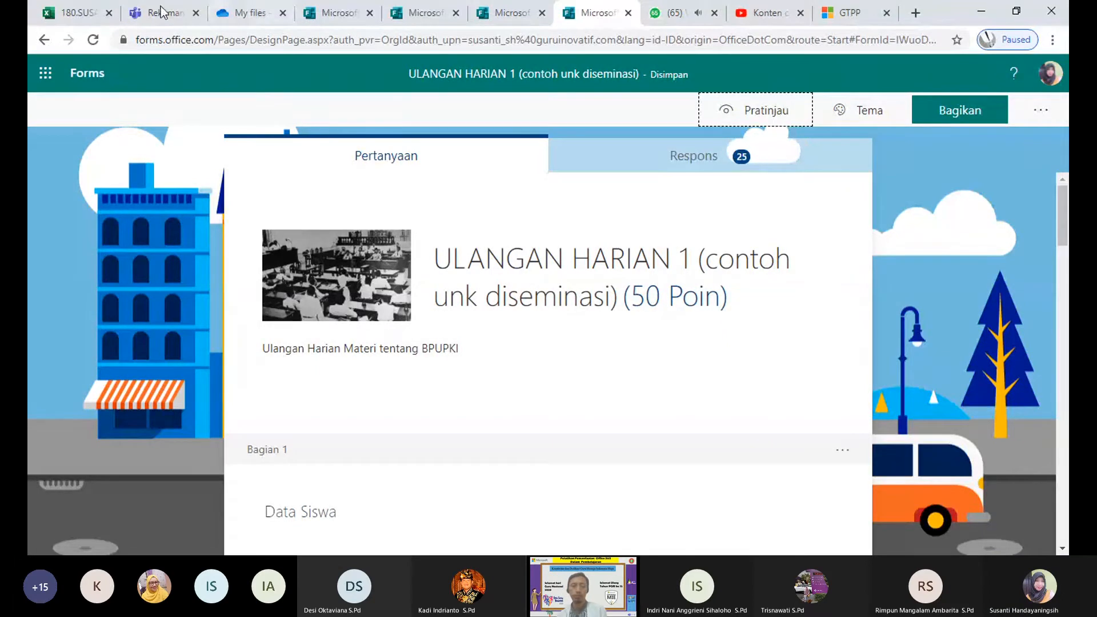
{"action": "left_click", "coordinate": [45, 73]}
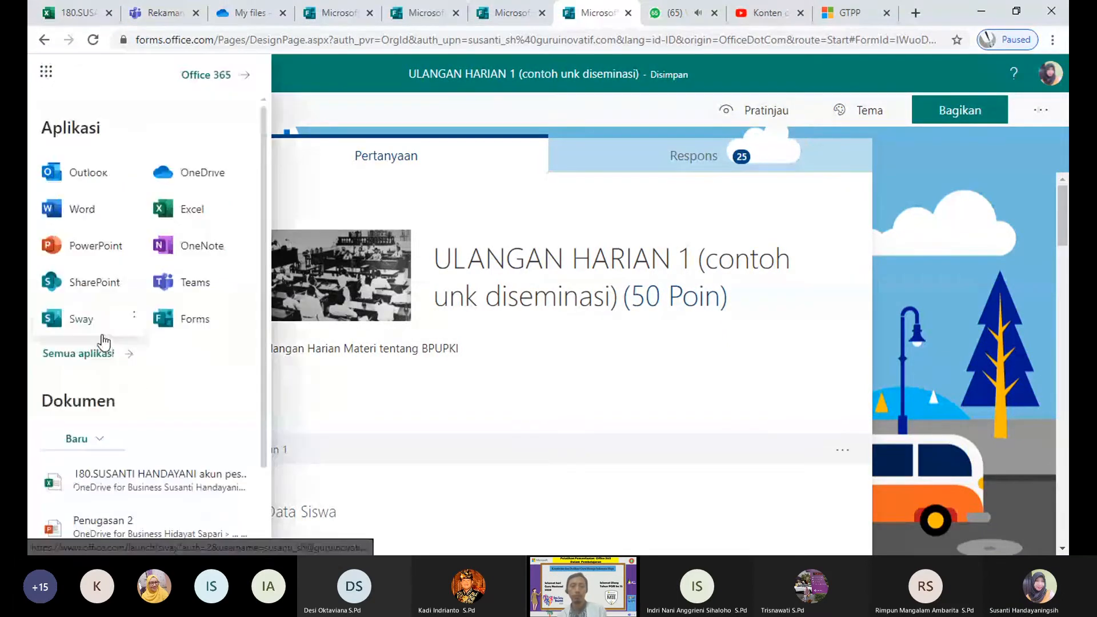
{"action": "left_click", "coordinate": [162, 331]}
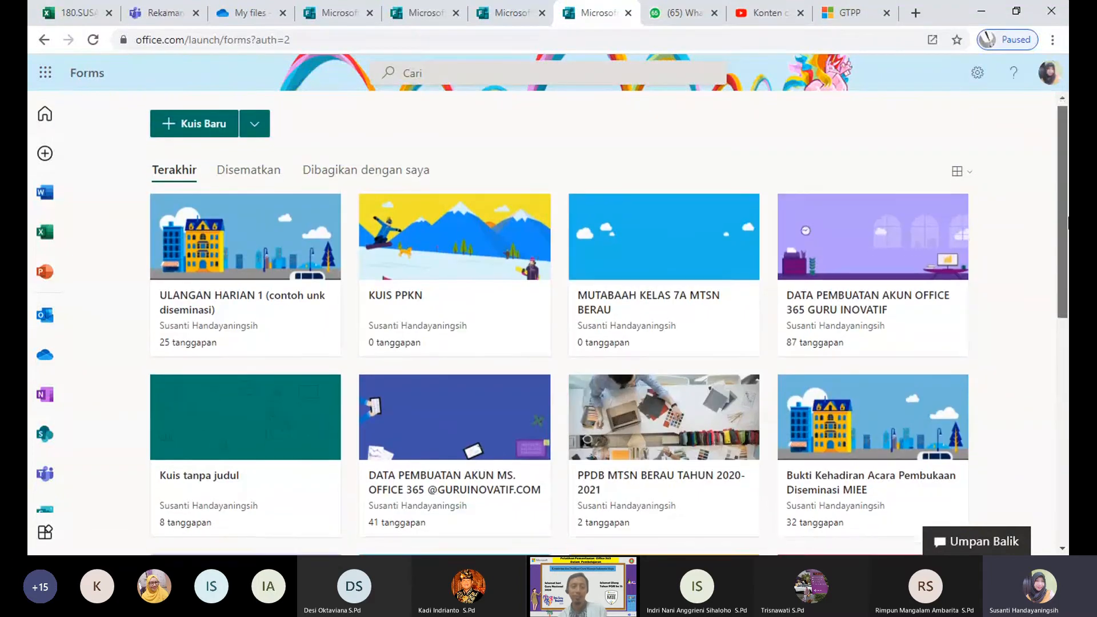
{"action": "scroll", "coordinate": [1063, 208], "scroll_direction": "down", "scroll_amount": 1}
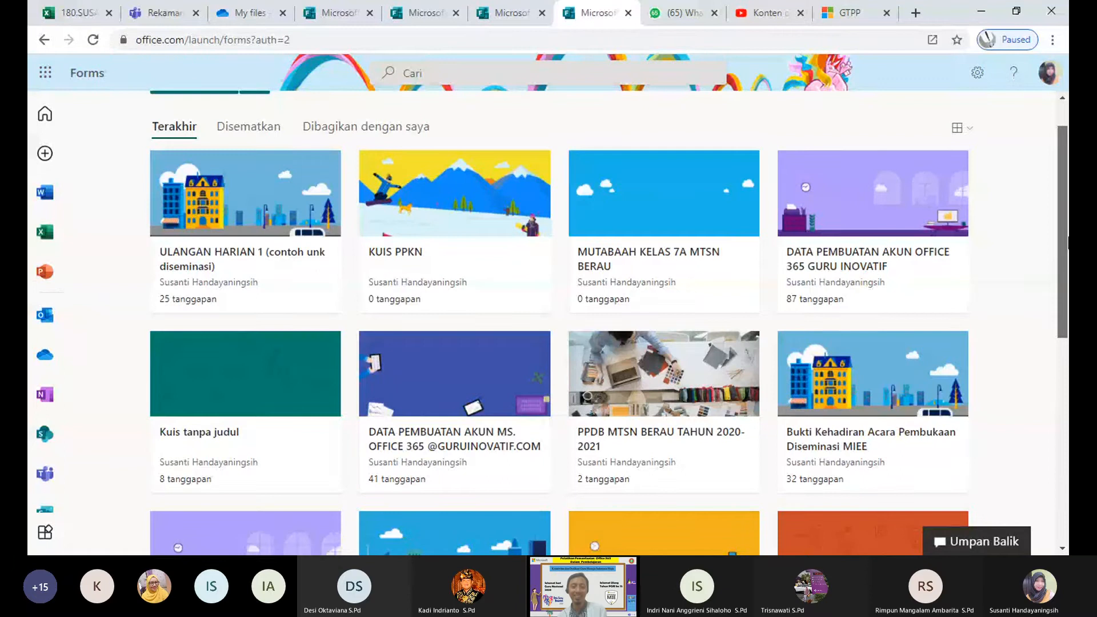
{"action": "left_click_drag", "start_coordinate": [1067, 241], "coordinate": [1028, 193]}
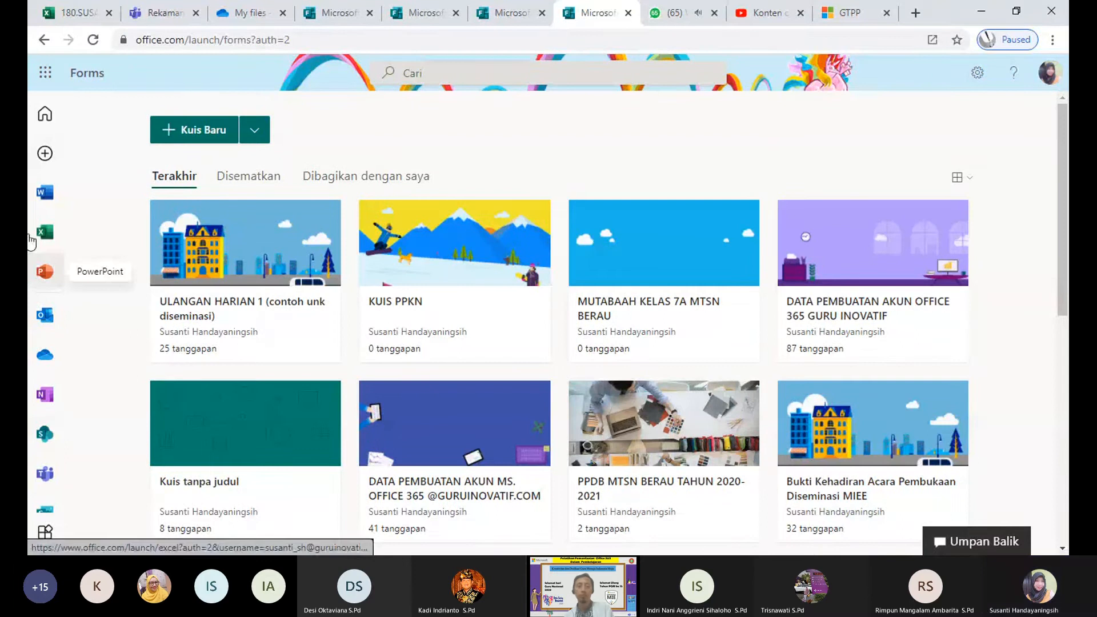
{"action": "left_click", "coordinate": [46, 73]}
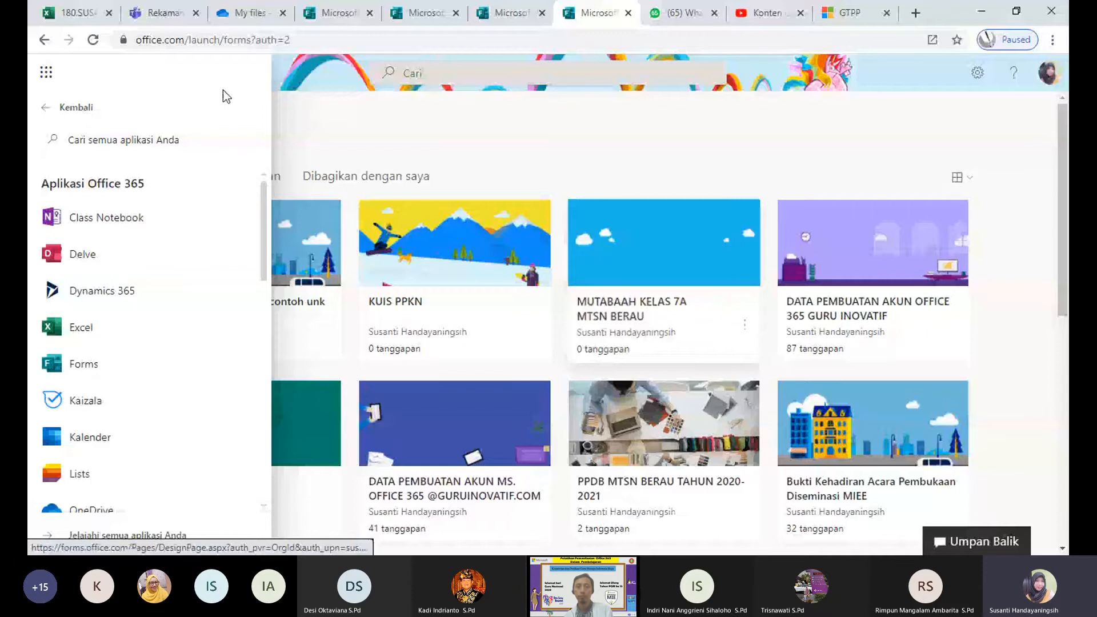
{"action": "left_click_drag", "start_coordinate": [262, 231], "coordinate": [259, 446]}
{"action": "scroll", "coordinate": [234, 342], "scroll_direction": "up", "scroll_amount": 10}
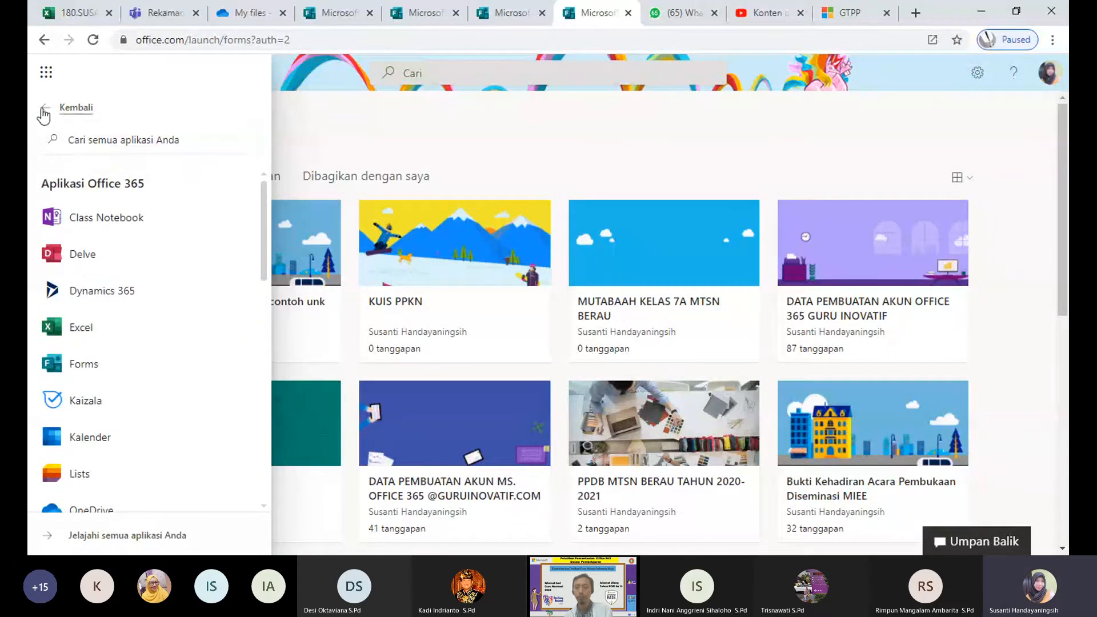
{"action": "left_click", "coordinate": [46, 73]}
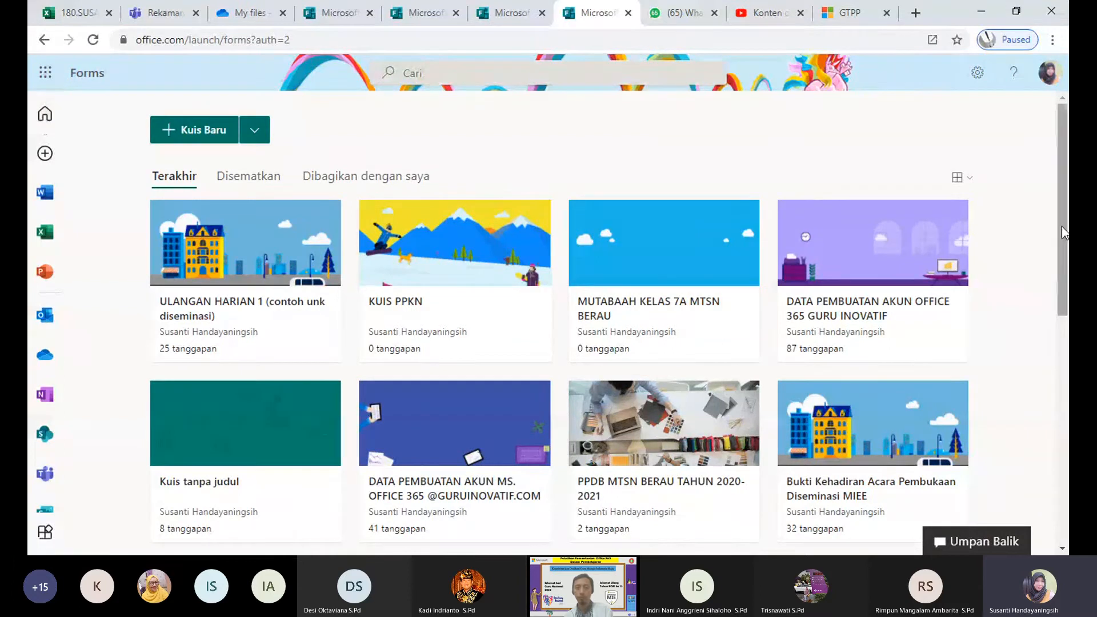
{"action": "left_click_drag", "start_coordinate": [1061, 222], "coordinate": [1066, 331]}
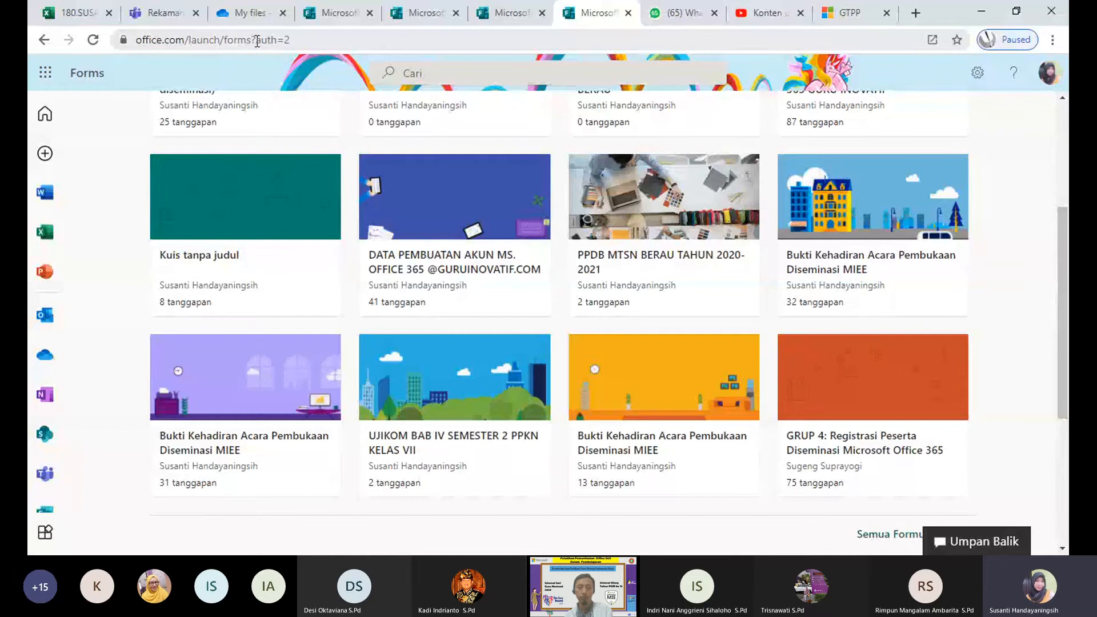
Step: Open Word's start page from the full list of Office 365 apps
{"action": "left_click", "coordinate": [45, 536]}
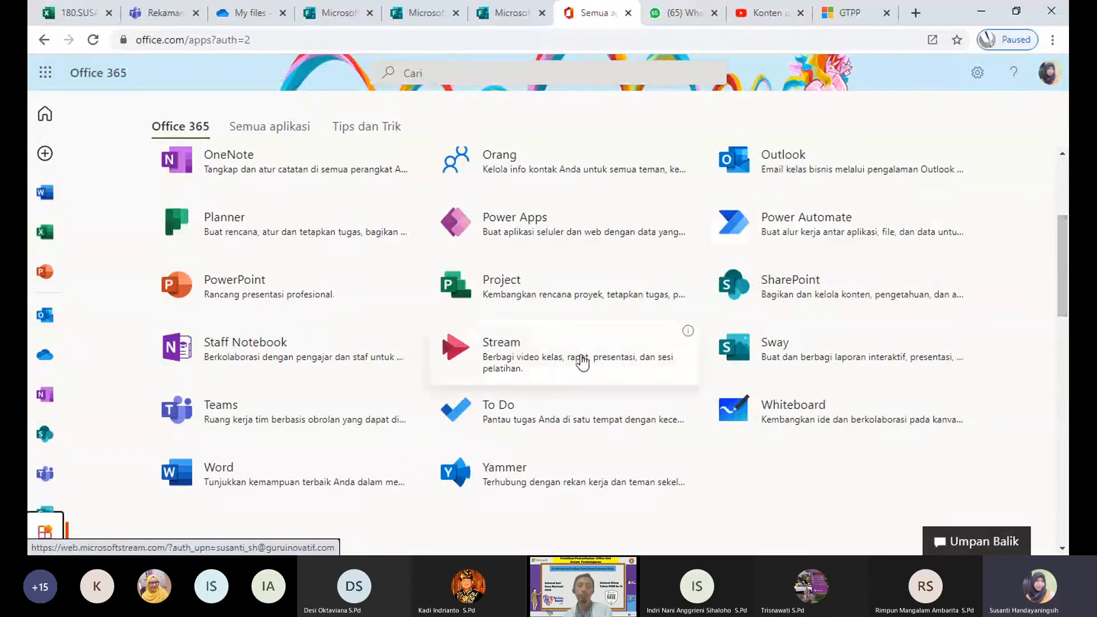
{"action": "left_click", "coordinate": [166, 464]}
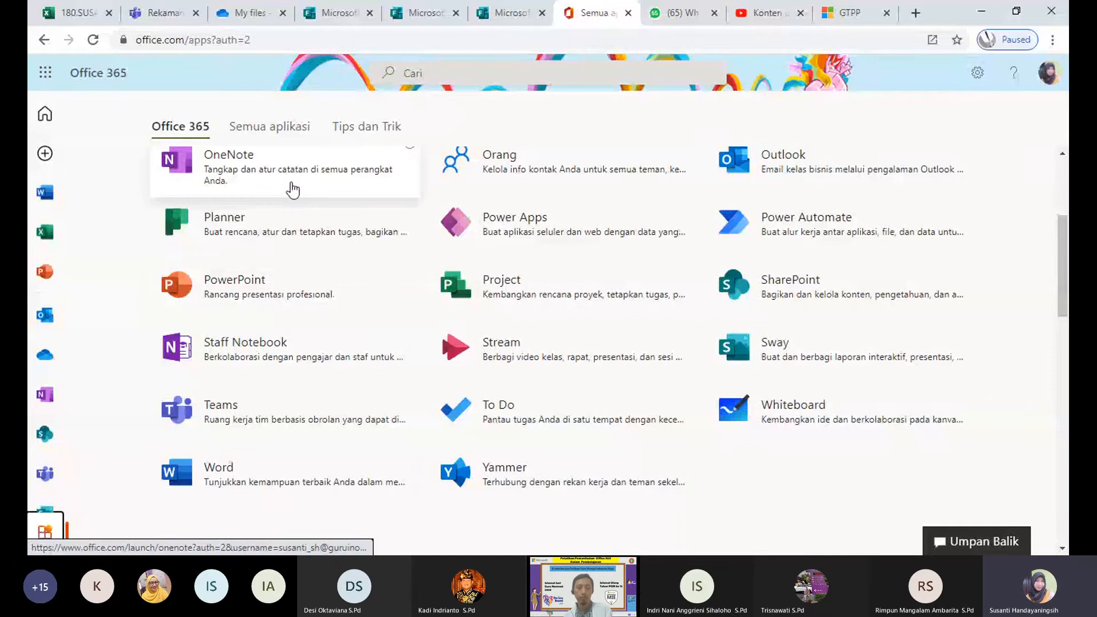
{"action": "left_click", "coordinate": [256, 486]}
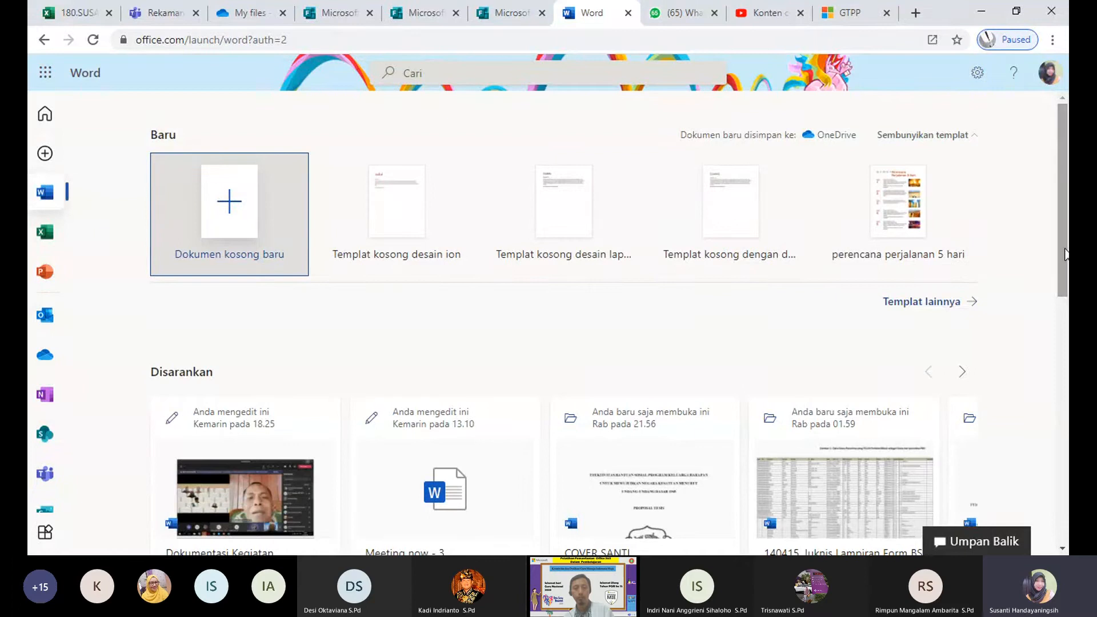
Step: Create a new document from the 'Brosur perjalanan' template and look over its placeholder sections
{"action": "left_click", "coordinate": [959, 309]}
{"action": "left_click_drag", "start_coordinate": [1061, 196], "coordinate": [1064, 296]}
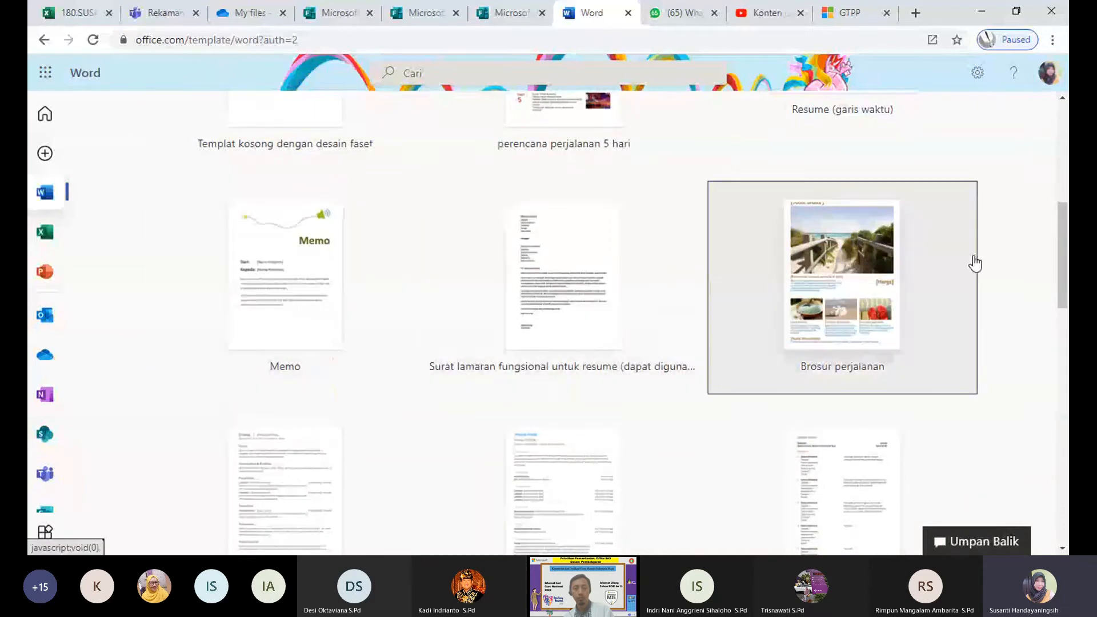
{"action": "left_click_drag", "start_coordinate": [1060, 271], "coordinate": [1065, 198]}
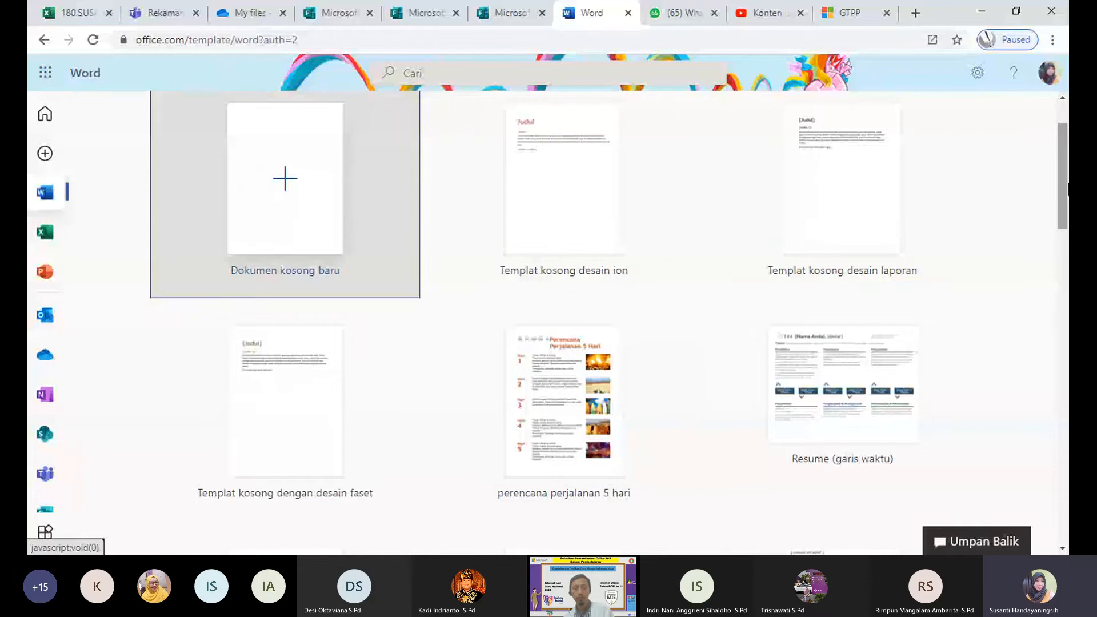
{"action": "left_click_drag", "start_coordinate": [1065, 192], "coordinate": [1068, 254]}
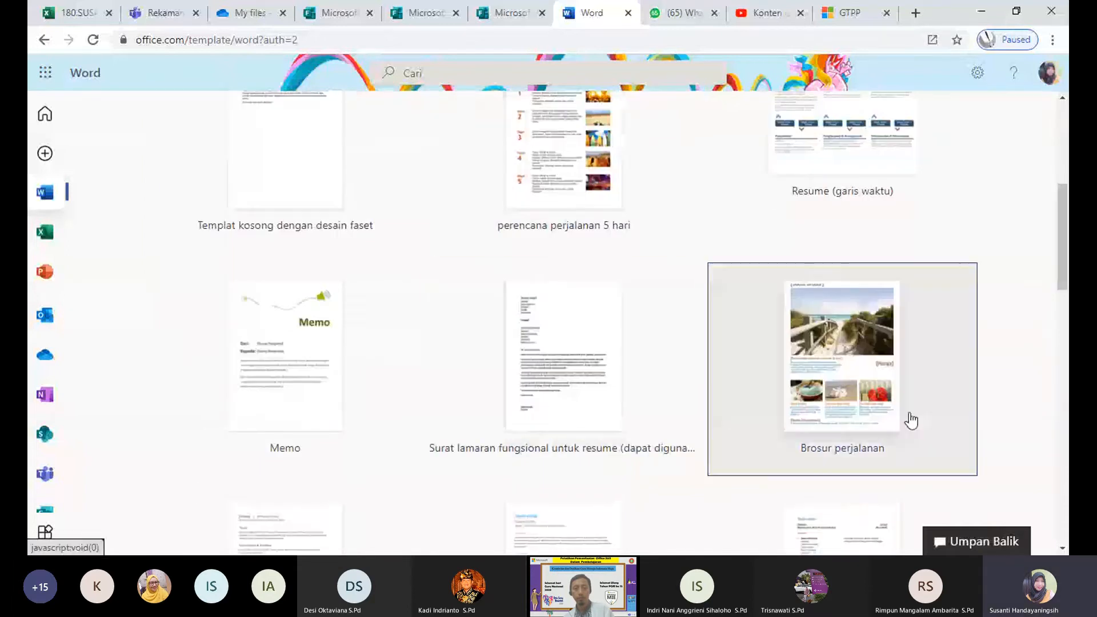
{"action": "left_click", "coordinate": [851, 387]}
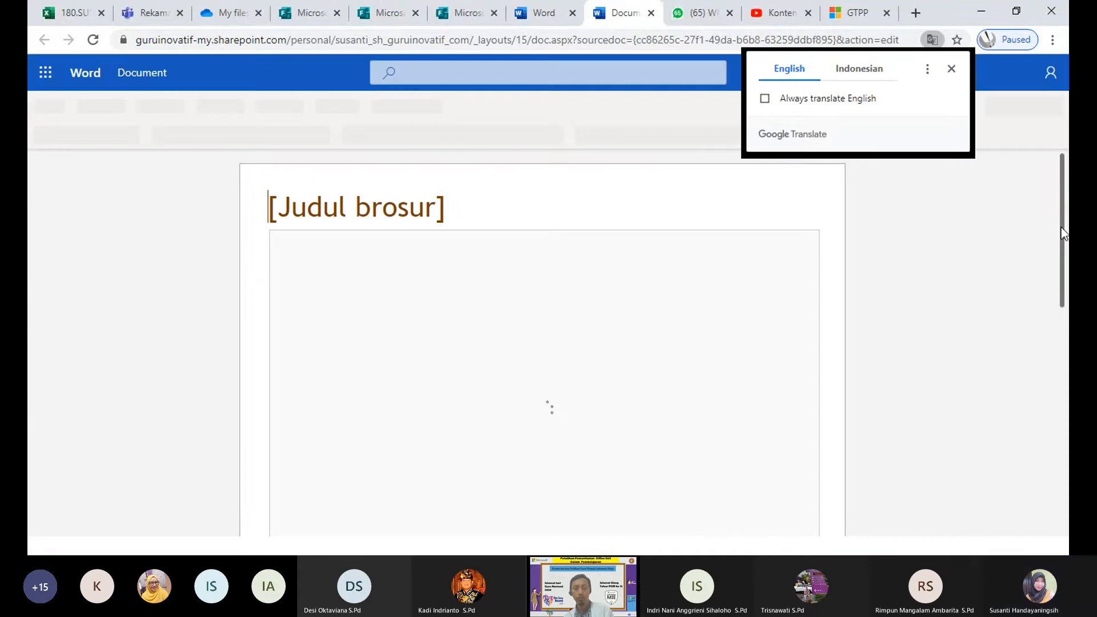
{"action": "left_click_drag", "start_coordinate": [1061, 233], "coordinate": [1067, 268]}
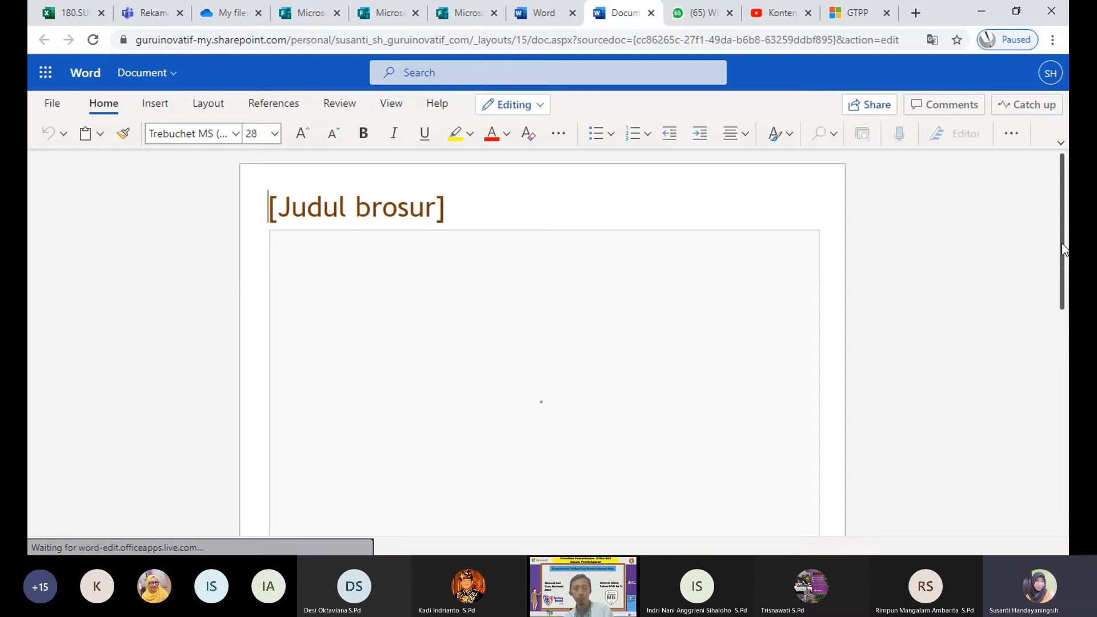
{"action": "left_click_drag", "start_coordinate": [1067, 331], "coordinate": [1067, 509]}
{"action": "left_click_drag", "start_coordinate": [1067, 312], "coordinate": [1064, 197]}
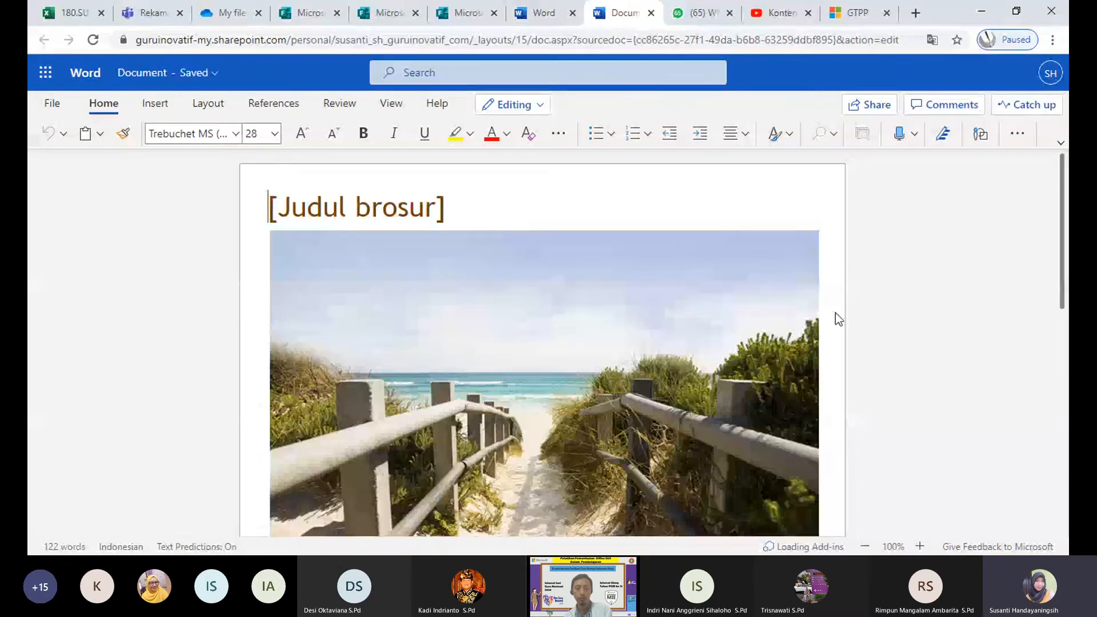
{"action": "left_click_drag", "start_coordinate": [1065, 211], "coordinate": [1067, 454]}
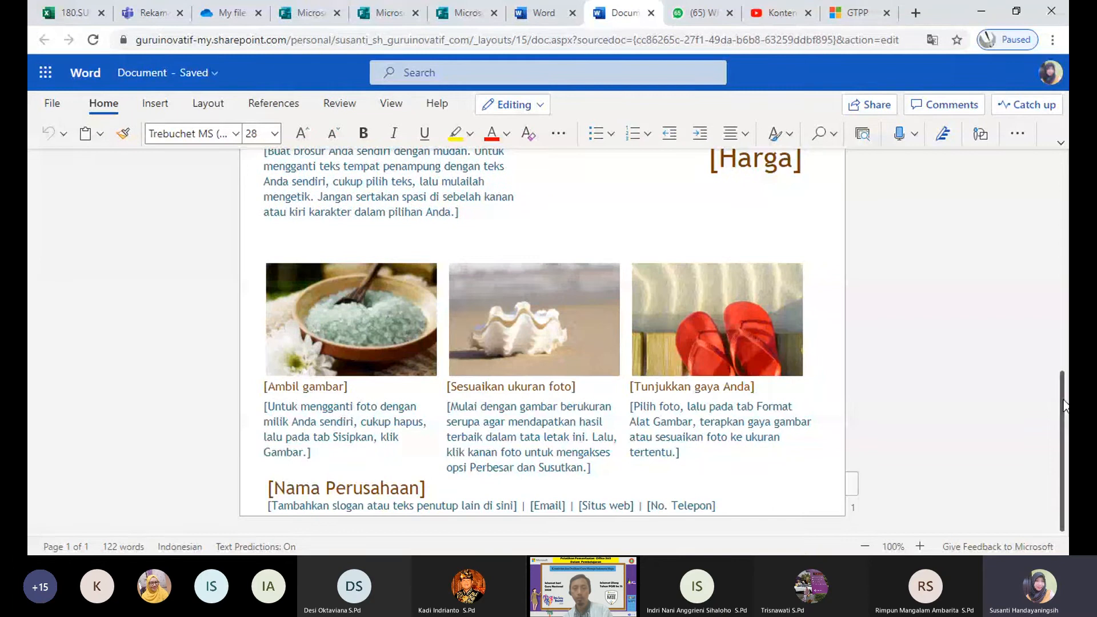
{"action": "left_click_drag", "start_coordinate": [1056, 399], "coordinate": [1040, 179]}
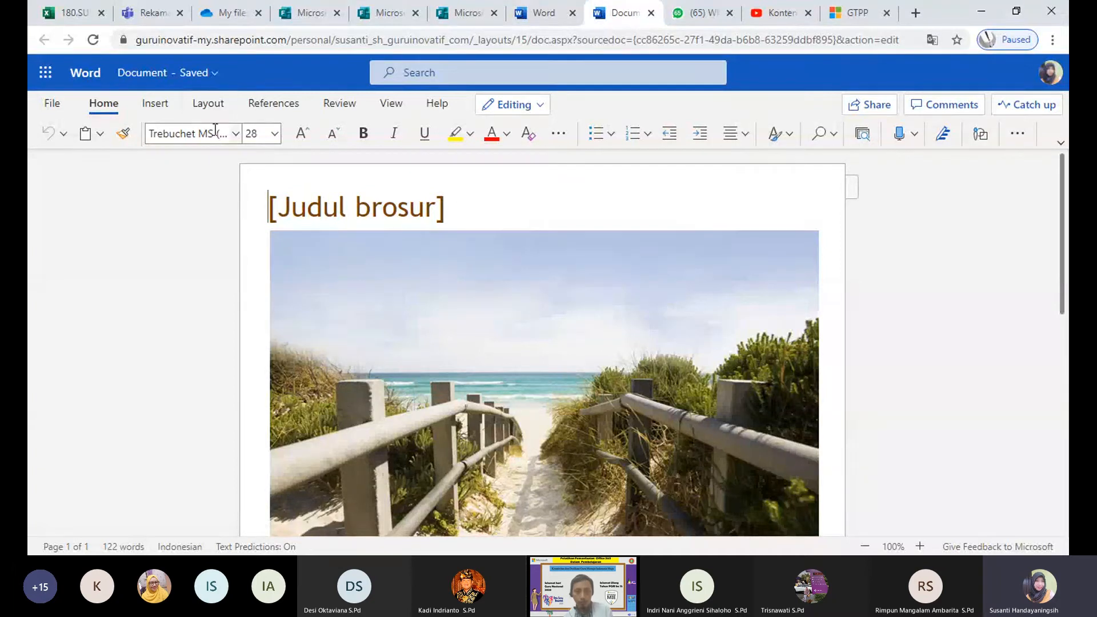
Step: Rename the new brochure document from Document to 'Brosur'
{"action": "left_click", "coordinate": [206, 75]}
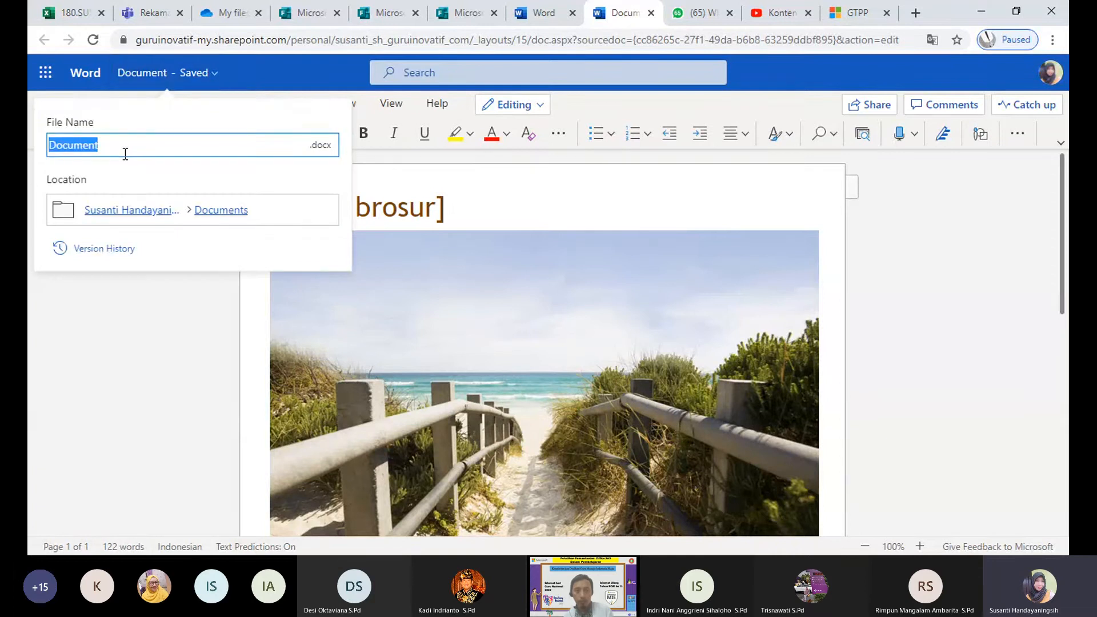
{"action": "type", "text": "Brosur"}
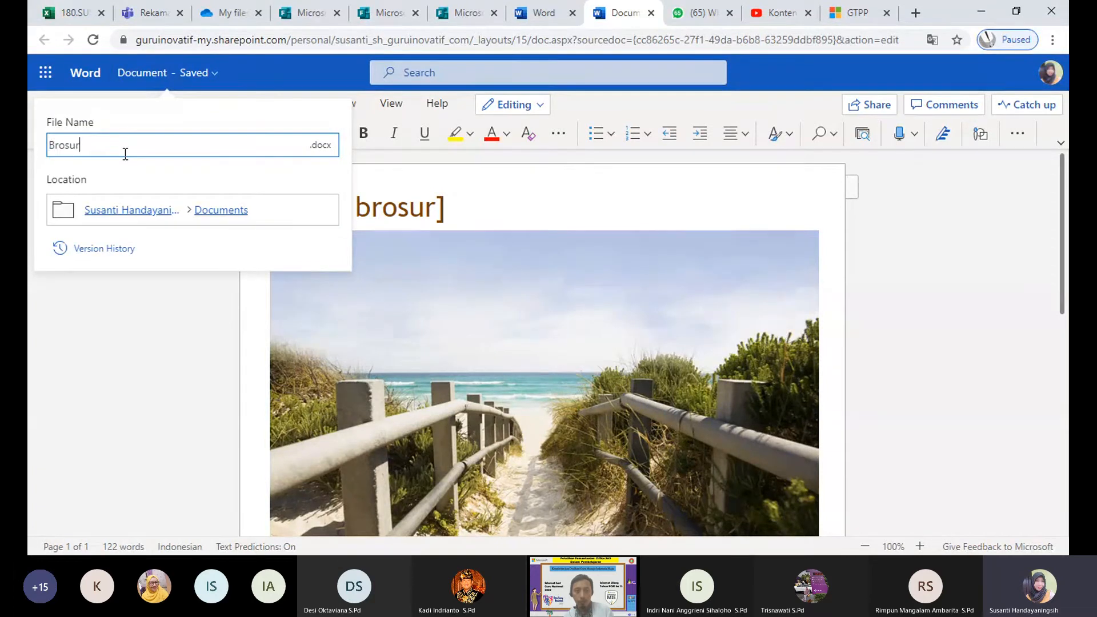
{"action": "key", "text": "Return"}
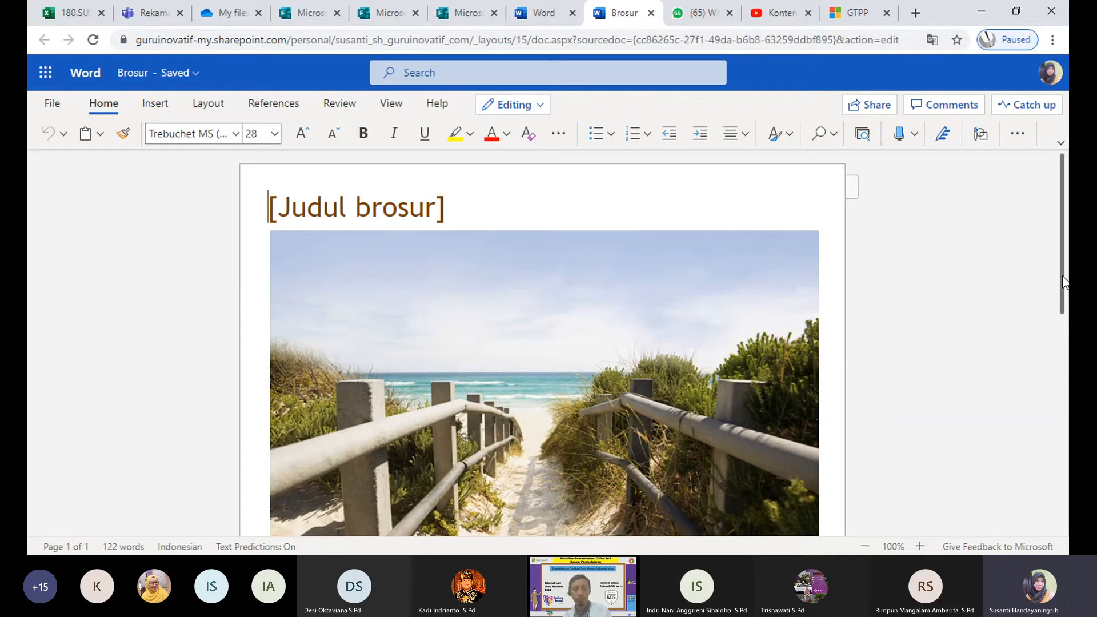
{"action": "mouse_move", "coordinate": [1064, 281]}
{"action": "left_mouse_down"}
{"action": "mouse_move", "coordinate": [1065, 388]}
{"action": "mouse_move", "coordinate": [1065, 260]}
{"action": "left_mouse_up"}
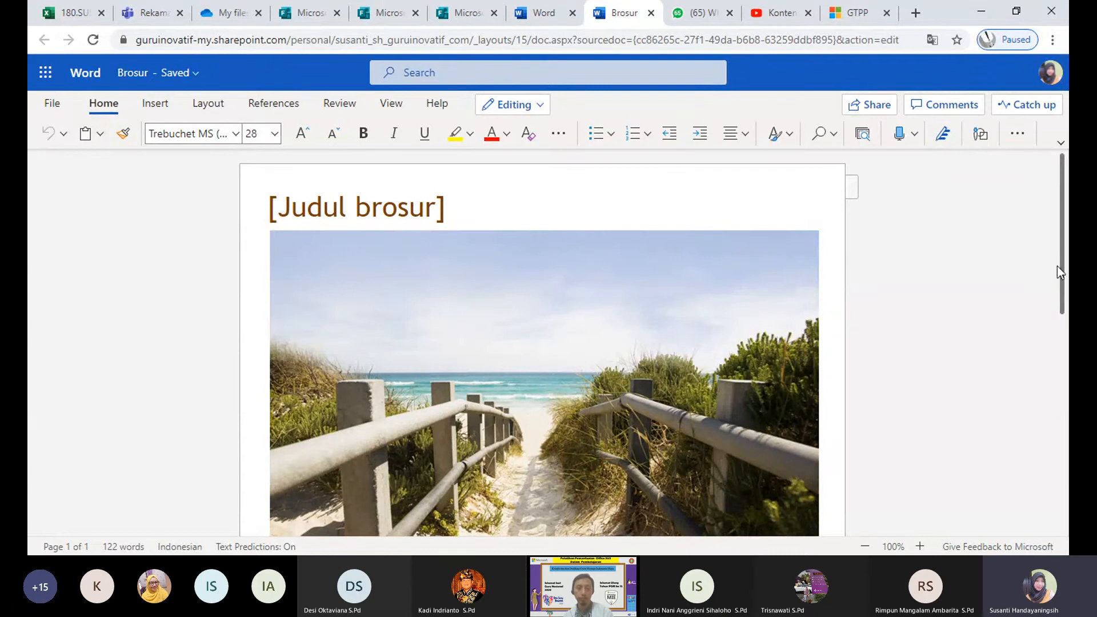
{"action": "mouse_move", "coordinate": [1063, 272]}
{"action": "left_mouse_down"}
{"action": "mouse_move", "coordinate": [1054, 512]}
{"action": "mouse_move", "coordinate": [1056, 262]}
{"action": "left_mouse_up"}
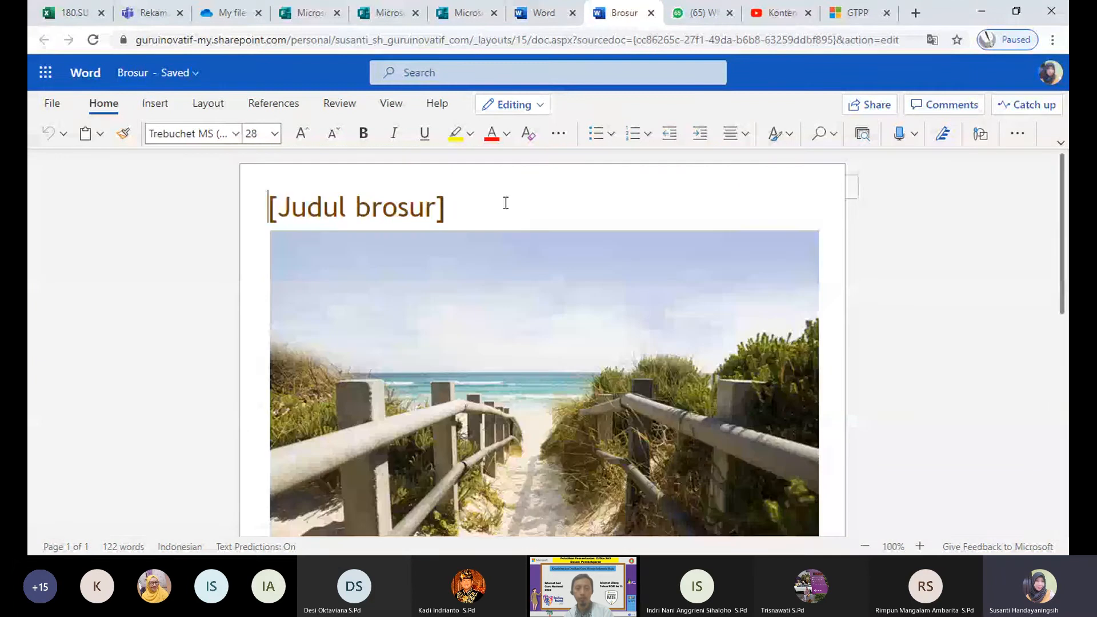
Step: Replace the placeholder brochure title text with 'WISATA BAHARI'
{"action": "left_click_drag", "start_coordinate": [436, 206], "coordinate": [282, 206]}
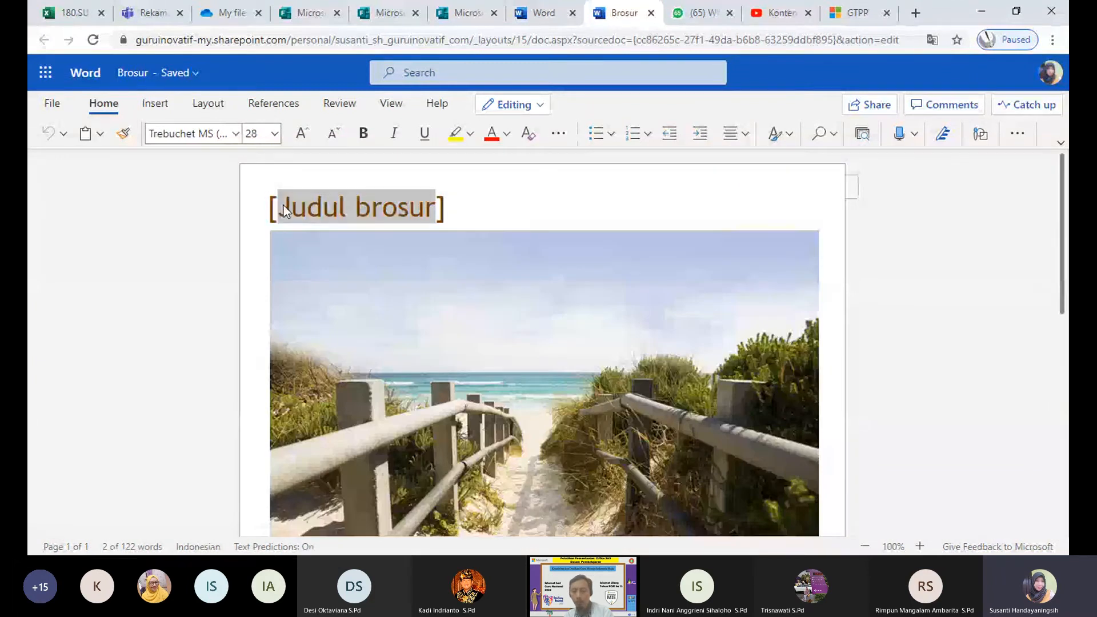
{"action": "type", "text": "WISATA "}
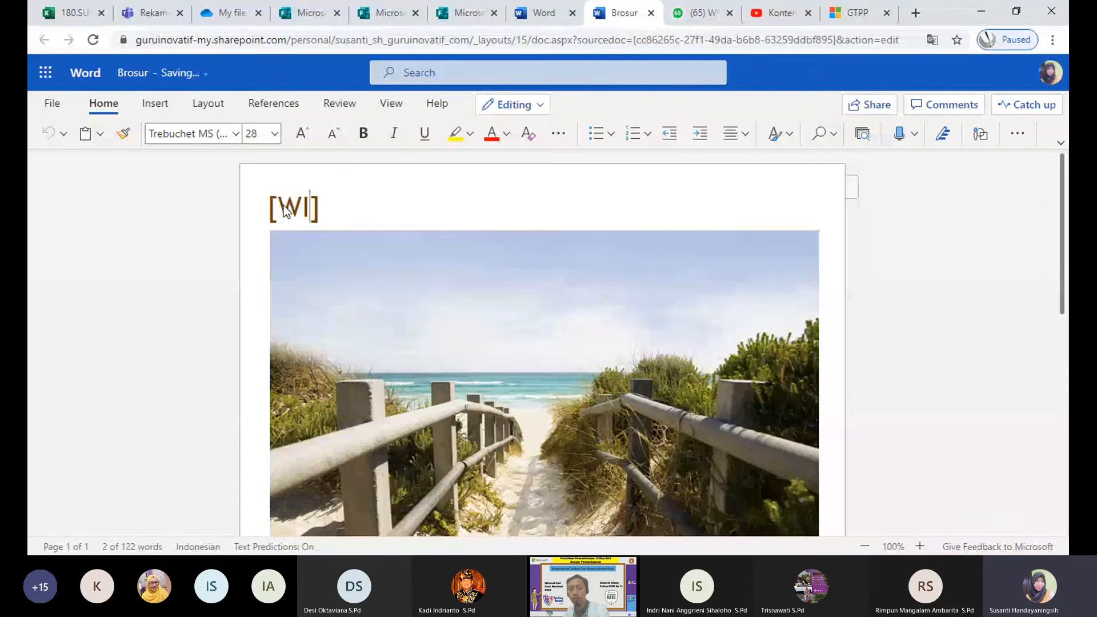
{"action": "type", "text": "BAHA"}
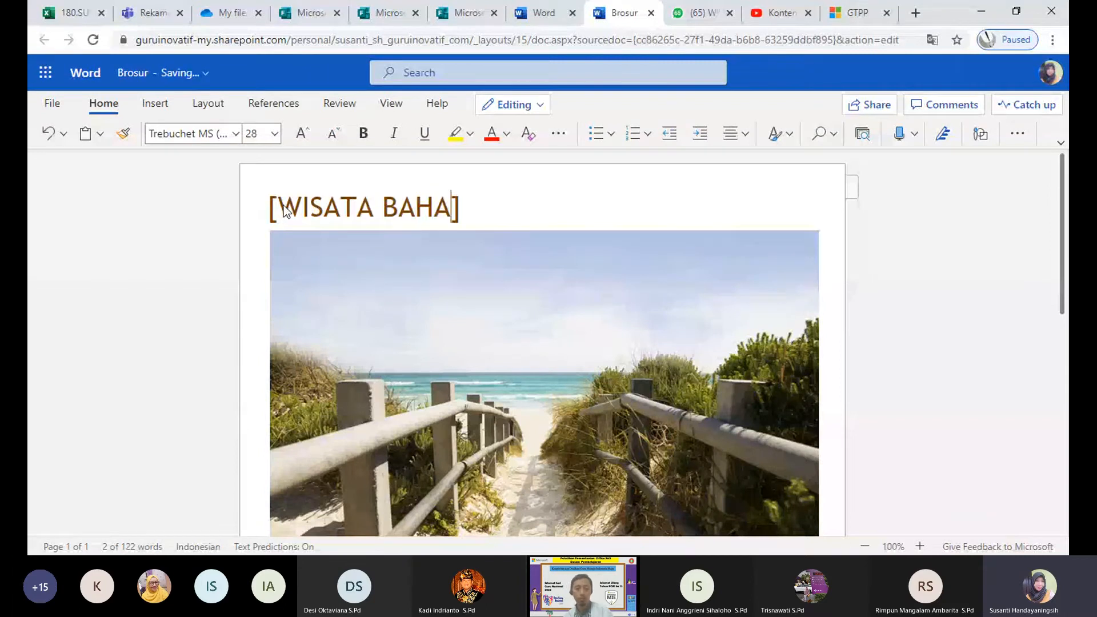
{"action": "type", "text": "RI"}
{"action": "left_click", "coordinate": [588, 205]}
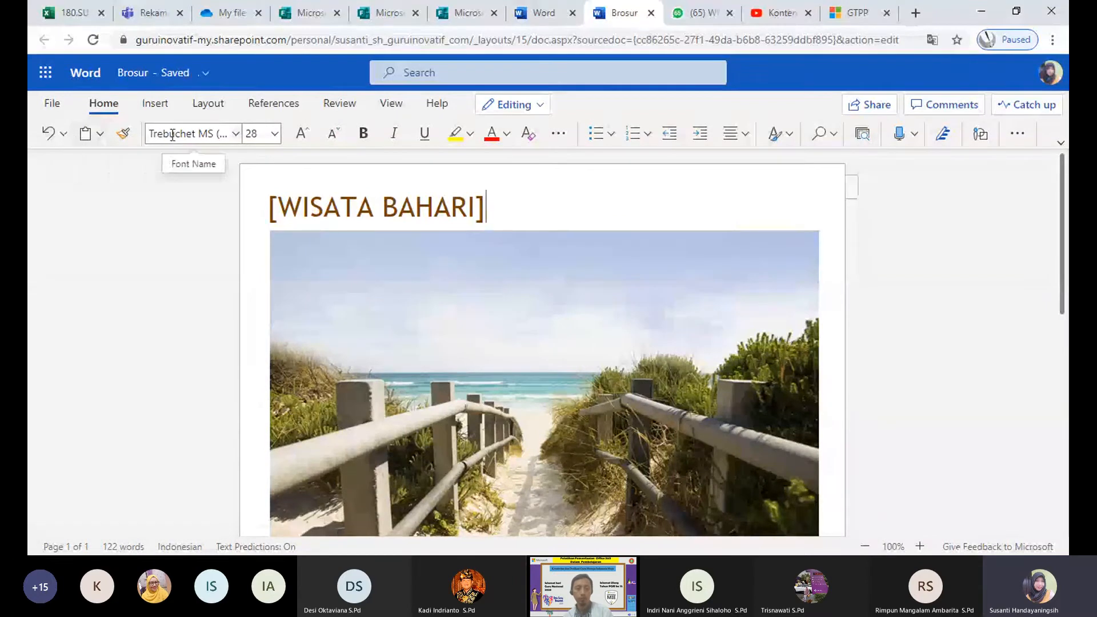
{"action": "left_click", "coordinate": [157, 104]}
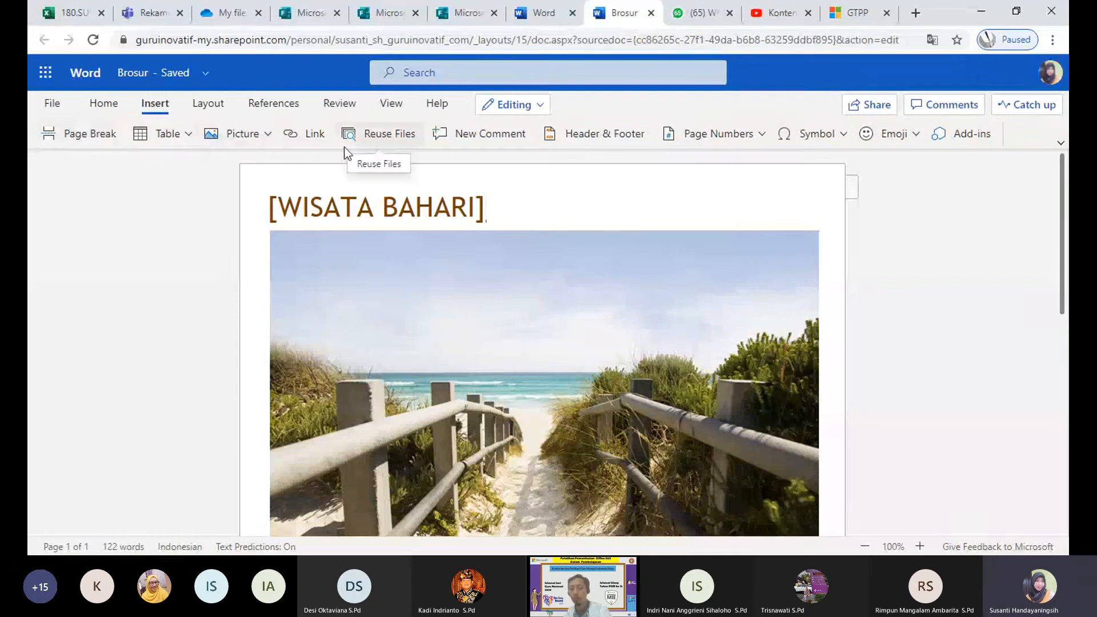
Step: Insert a 'Blog Guru PPKN' hyperlink pointing to the blog's address
{"action": "left_click", "coordinate": [304, 135]}
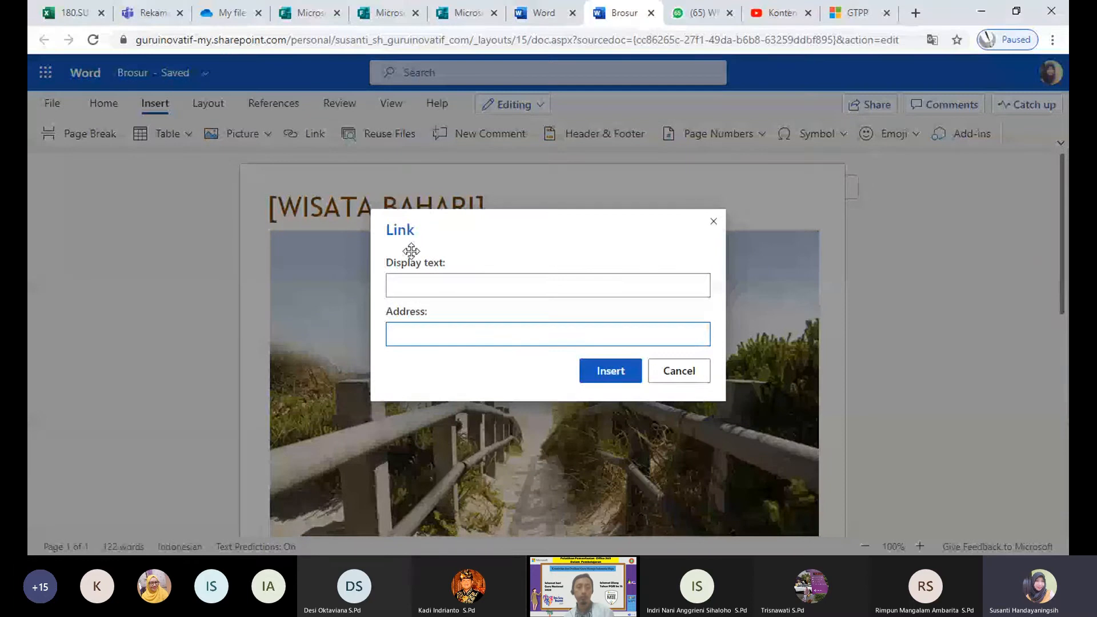
{"action": "left_click", "coordinate": [415, 282]}
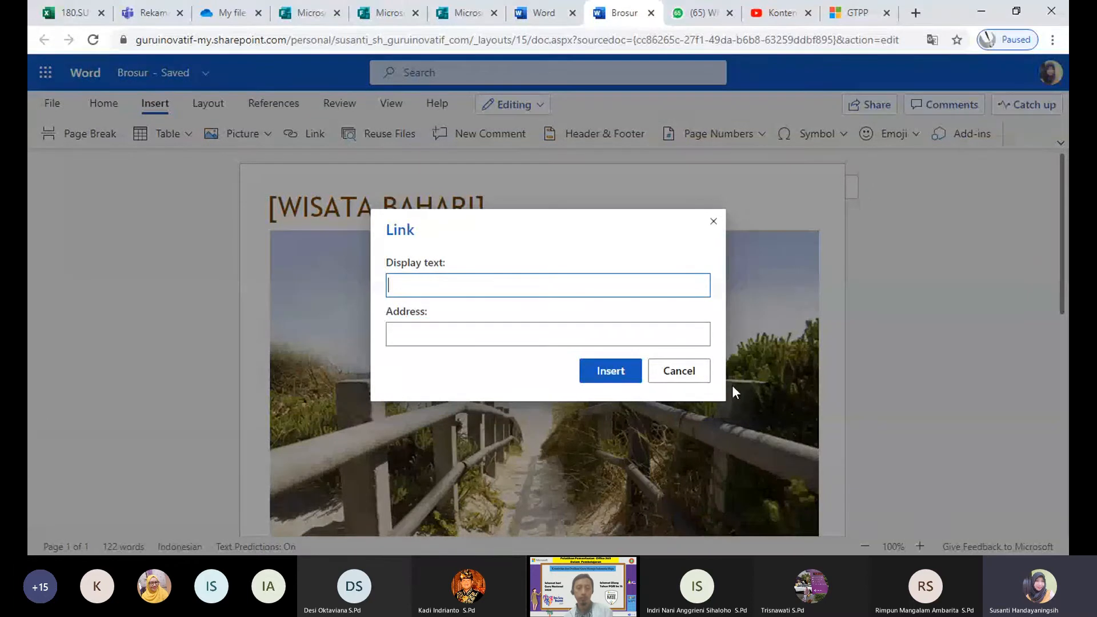
{"action": "left_click", "coordinate": [698, 371]}
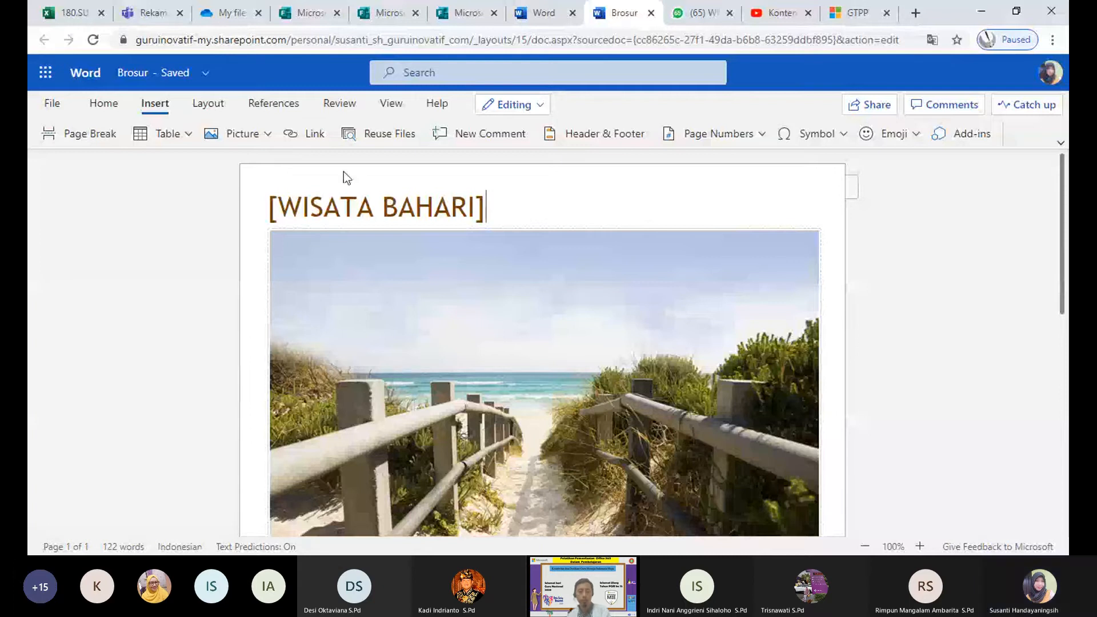
{"action": "left_click", "coordinate": [288, 134]}
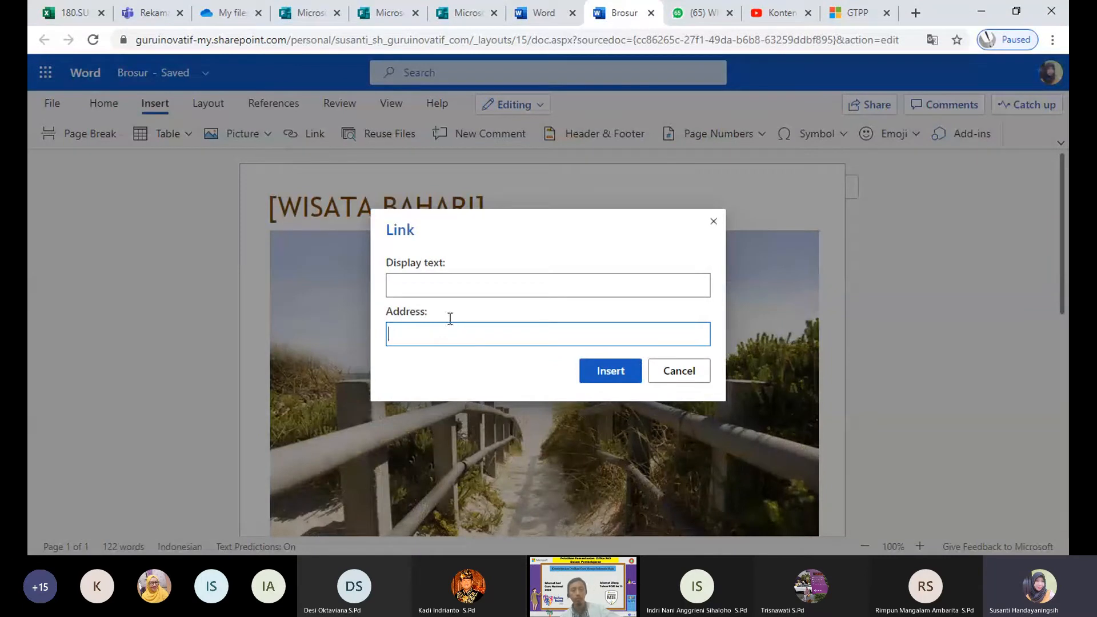
{"action": "left_click", "coordinate": [429, 288]}
{"action": "type", "text": "Blog Girl"}
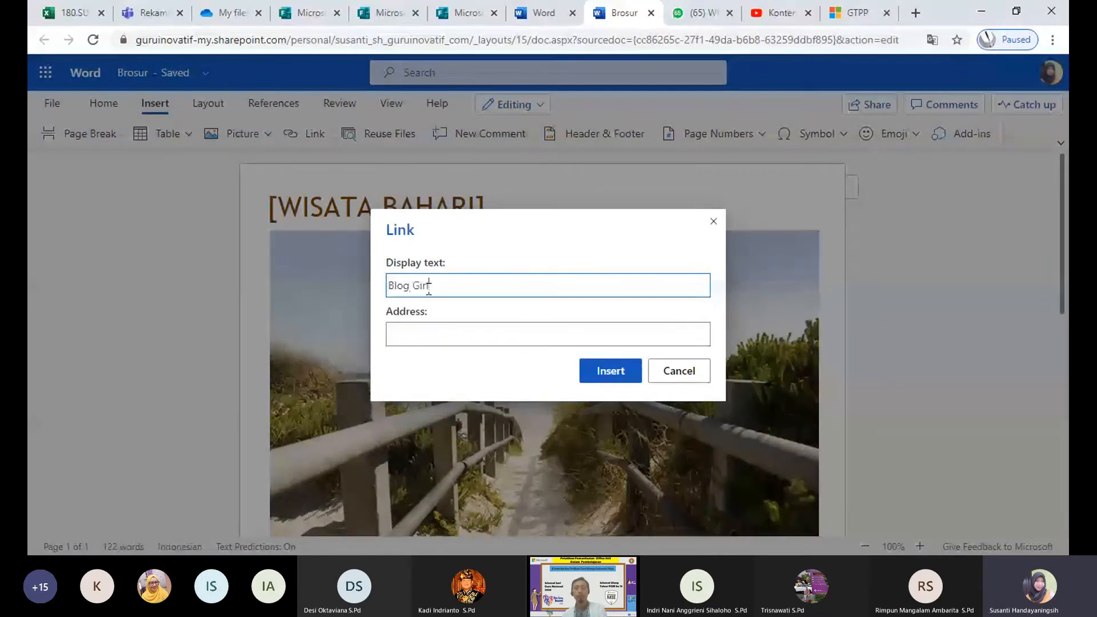
{"action": "key", "text": "BackSpace"}
{"action": "key", "text": "BackSpace"}
{"action": "key", "text": "BackSpace"}
{"action": "type", "text": "ur"}
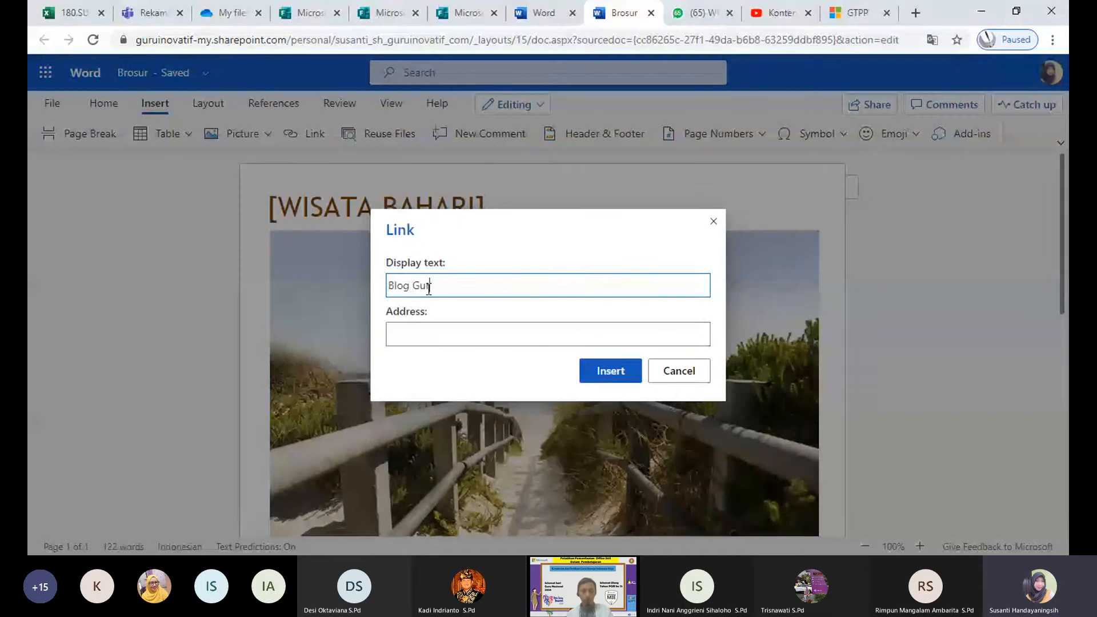
{"action": "type", "text": "u PPKN"}
{"action": "left_click", "coordinate": [417, 329]}
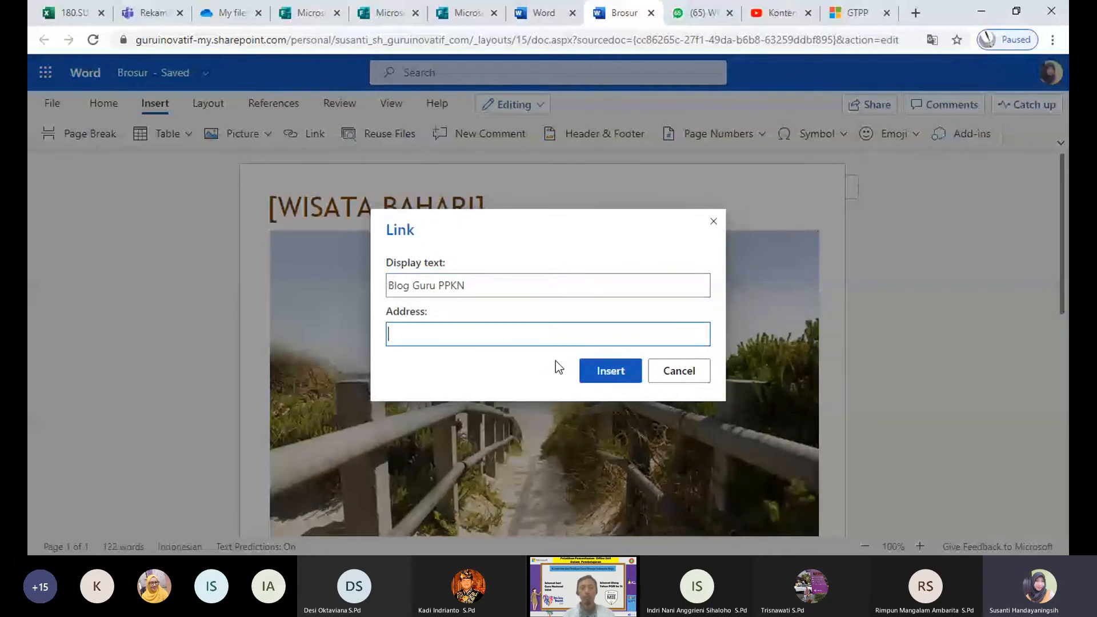
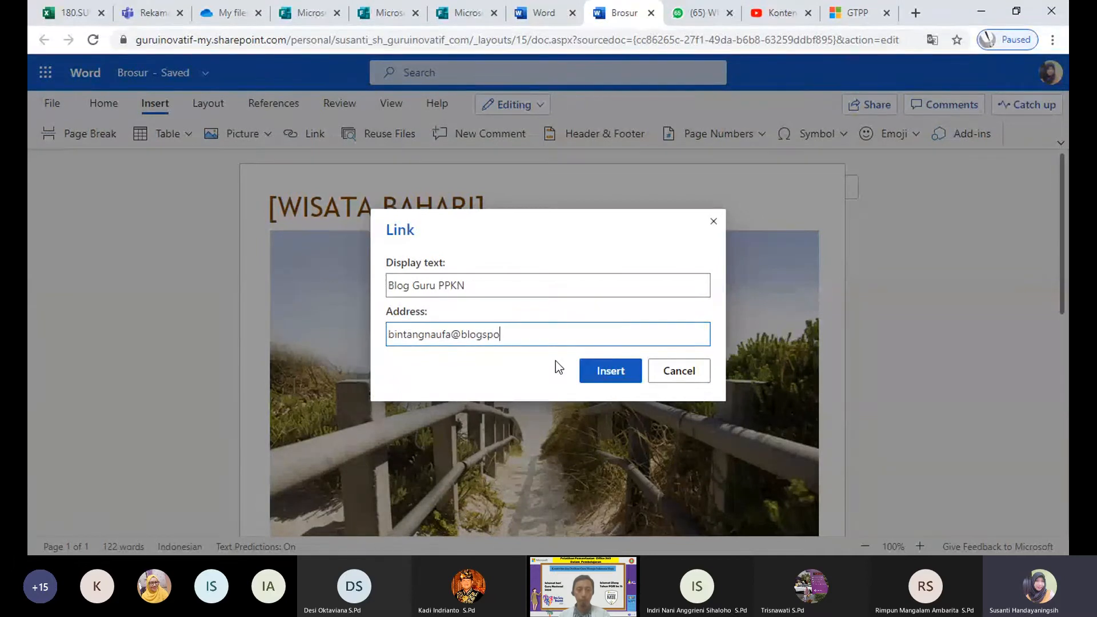
{"action": "left_click", "coordinate": [614, 377]}
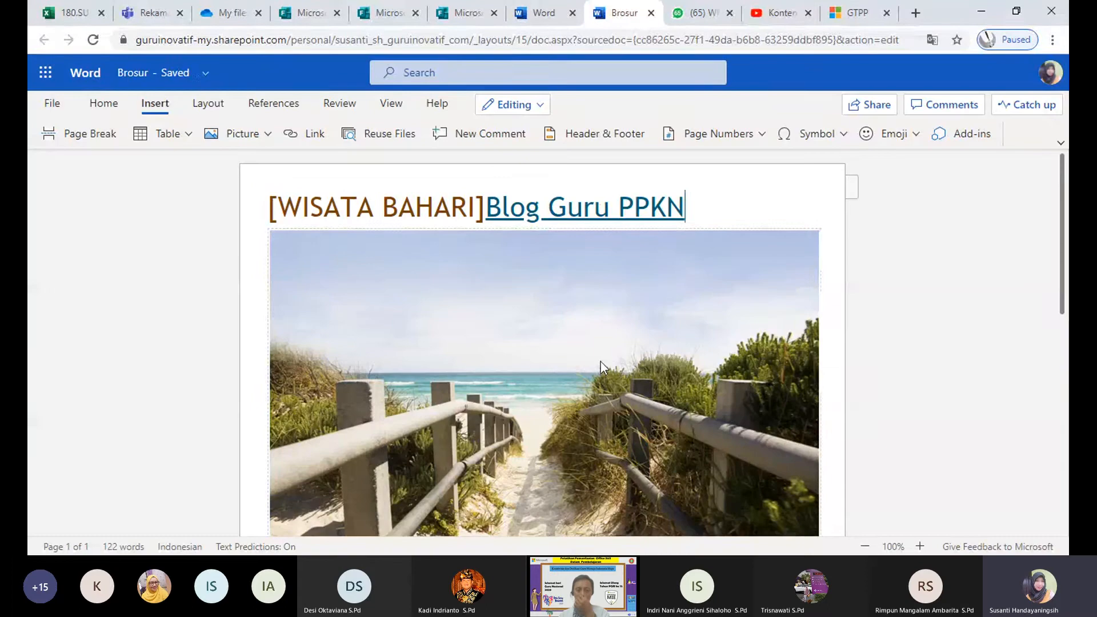
Step: Add blank lines separating the title, the Blog Guru PPKN link and the beach picture
{"action": "left_click", "coordinate": [486, 207]}
{"action": "key", "text": "Return"}
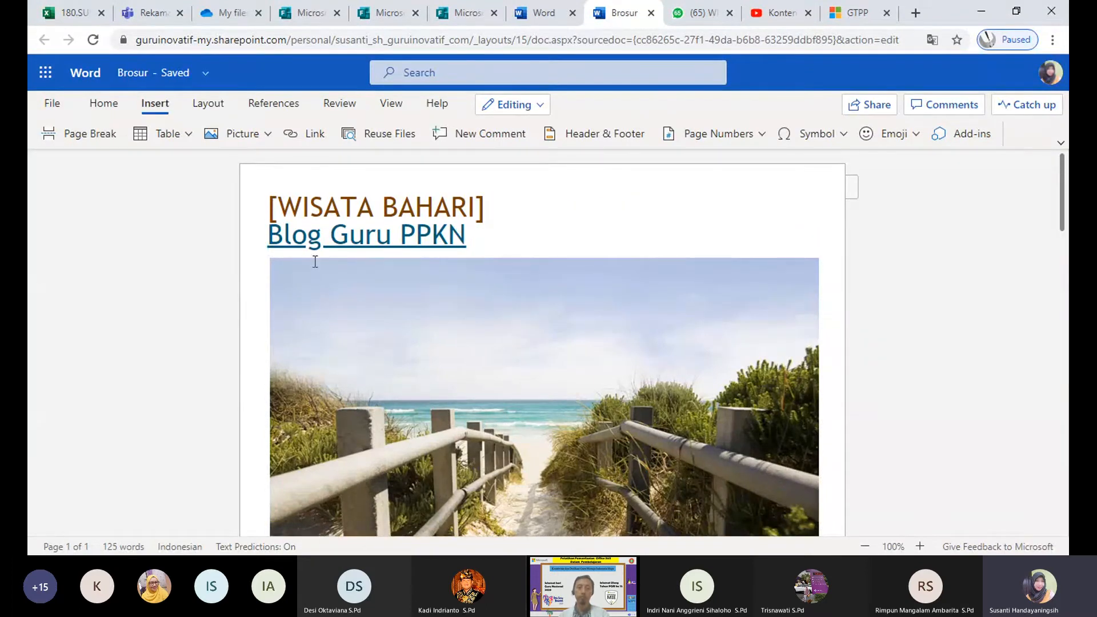
{"action": "left_click", "coordinate": [506, 211]}
{"action": "key", "text": "Return"}
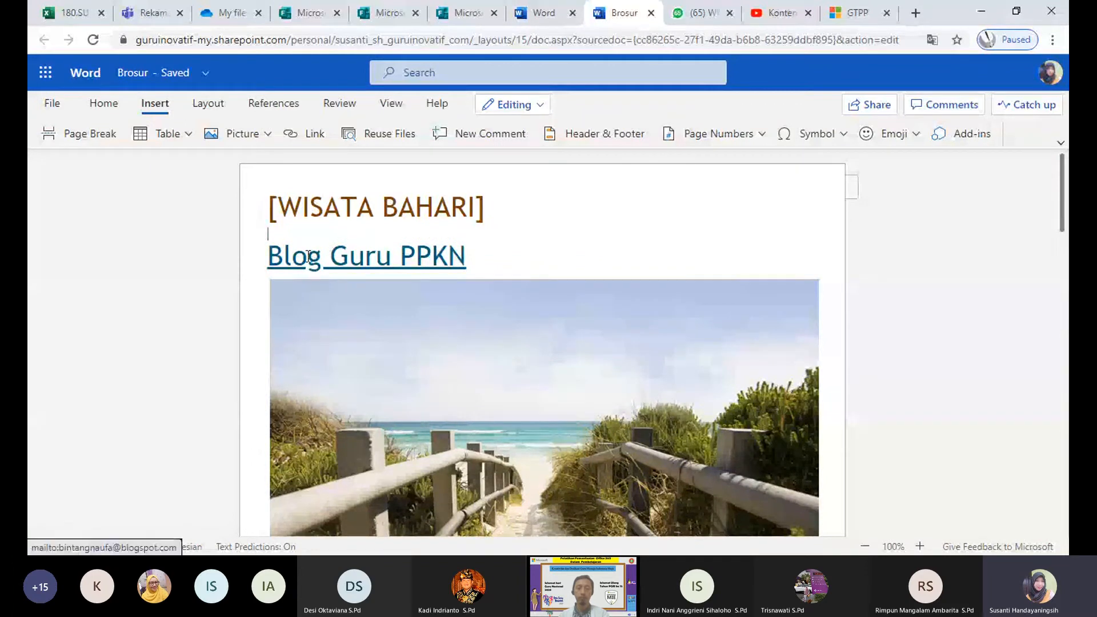
{"action": "left_click", "coordinate": [469, 256]}
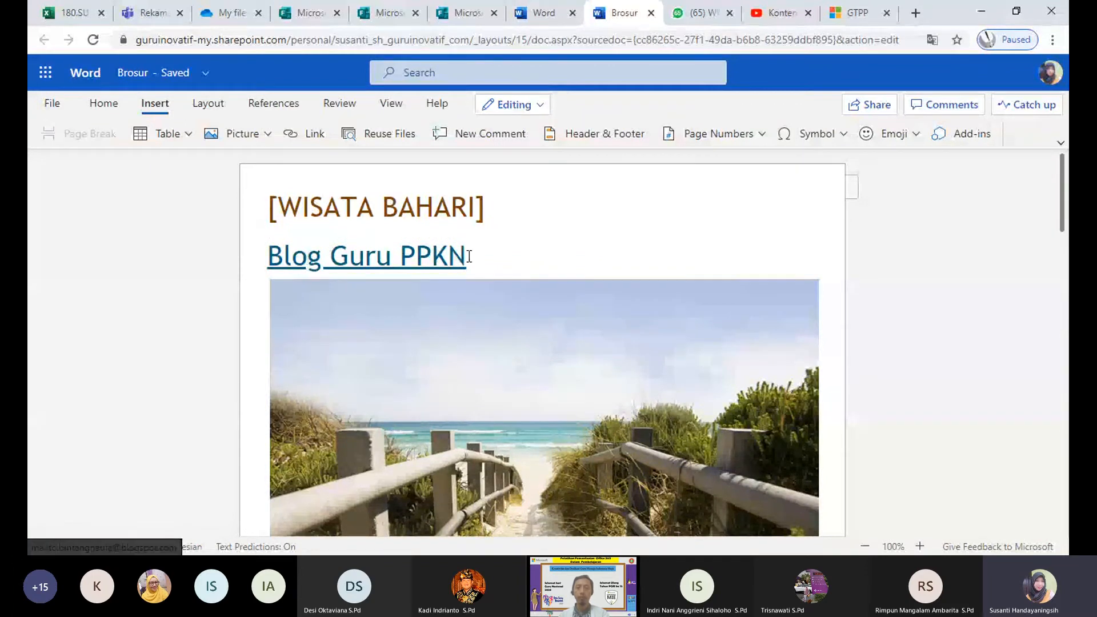
{"action": "left_click", "coordinate": [468, 255]}
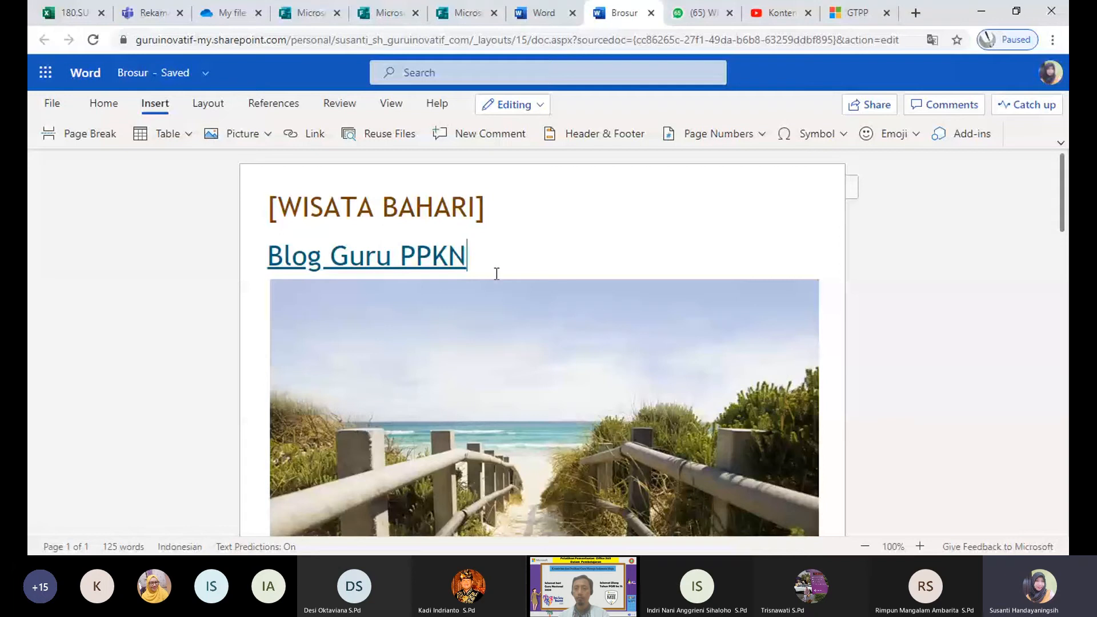
{"action": "key", "text": "Return"}
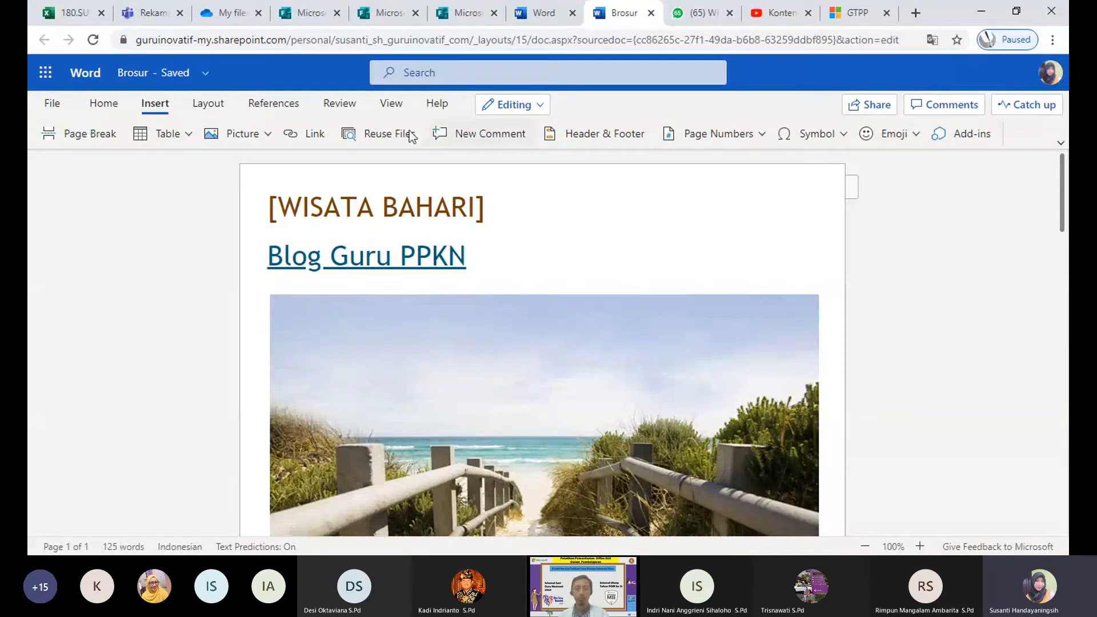
{"action": "left_click", "coordinate": [540, 106]}
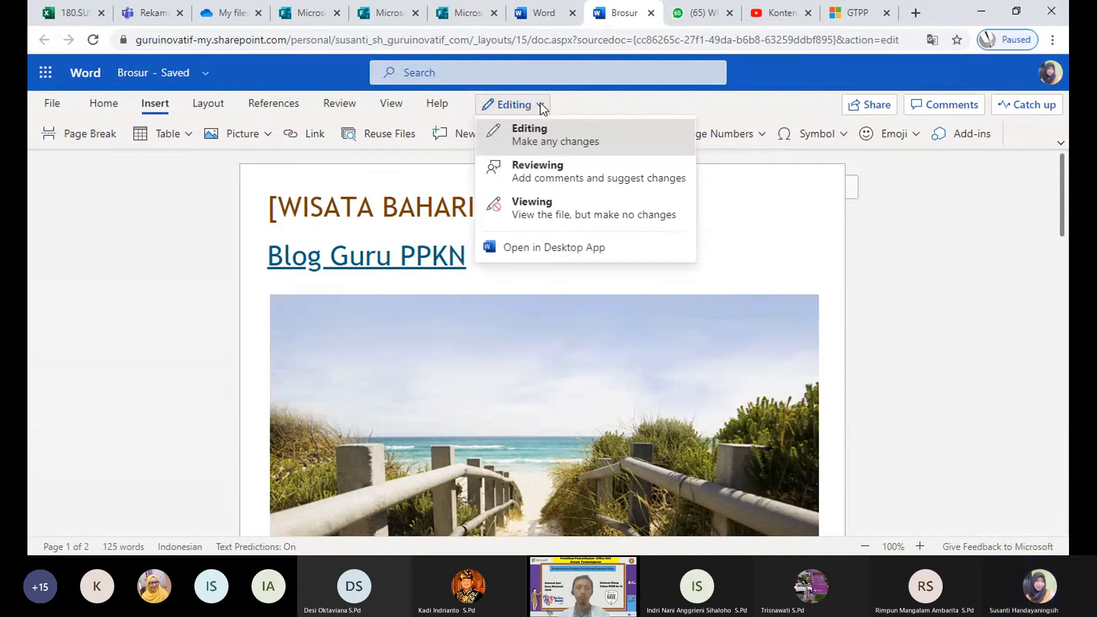
{"action": "left_click", "coordinate": [537, 144]}
{"action": "left_click", "coordinate": [871, 115]}
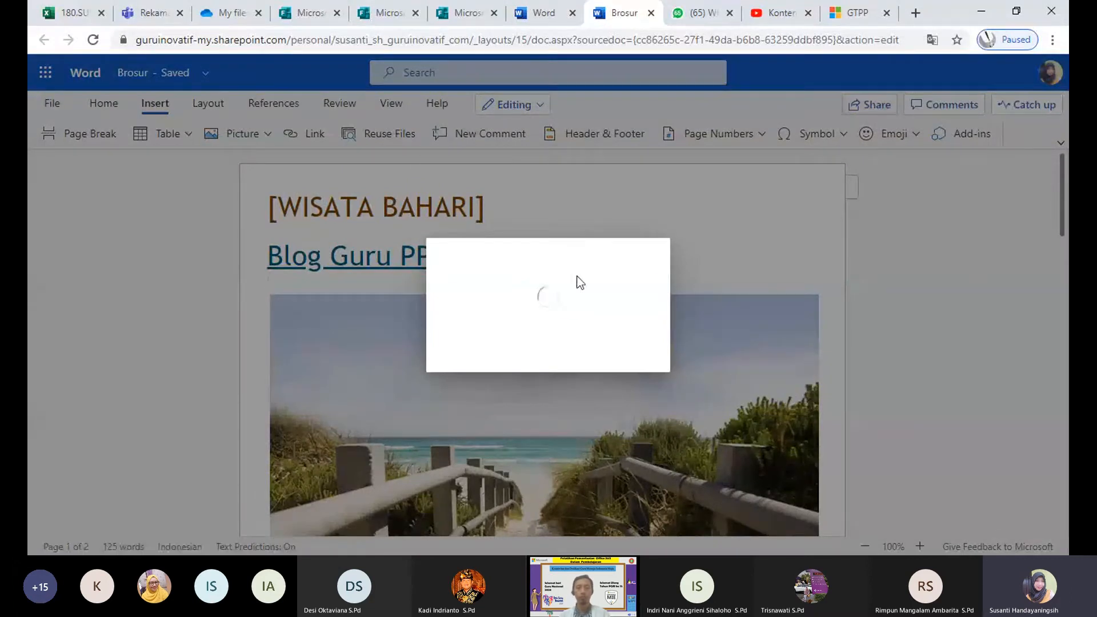
{"action": "left_click", "coordinate": [604, 217]}
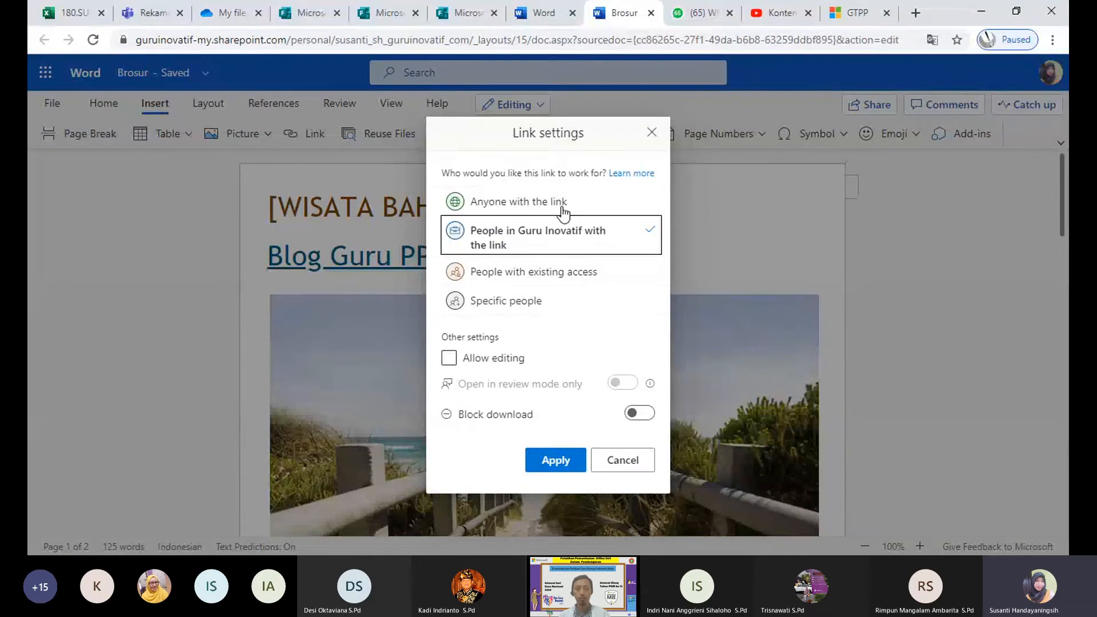
{"action": "left_click", "coordinate": [564, 210]}
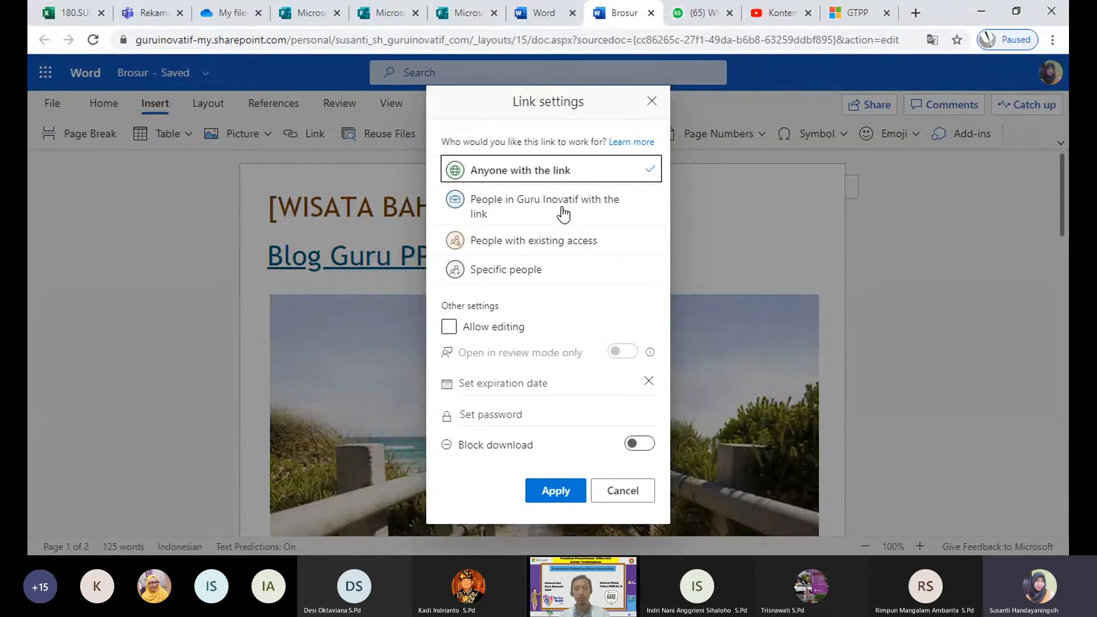
{"action": "left_click", "coordinate": [550, 495]}
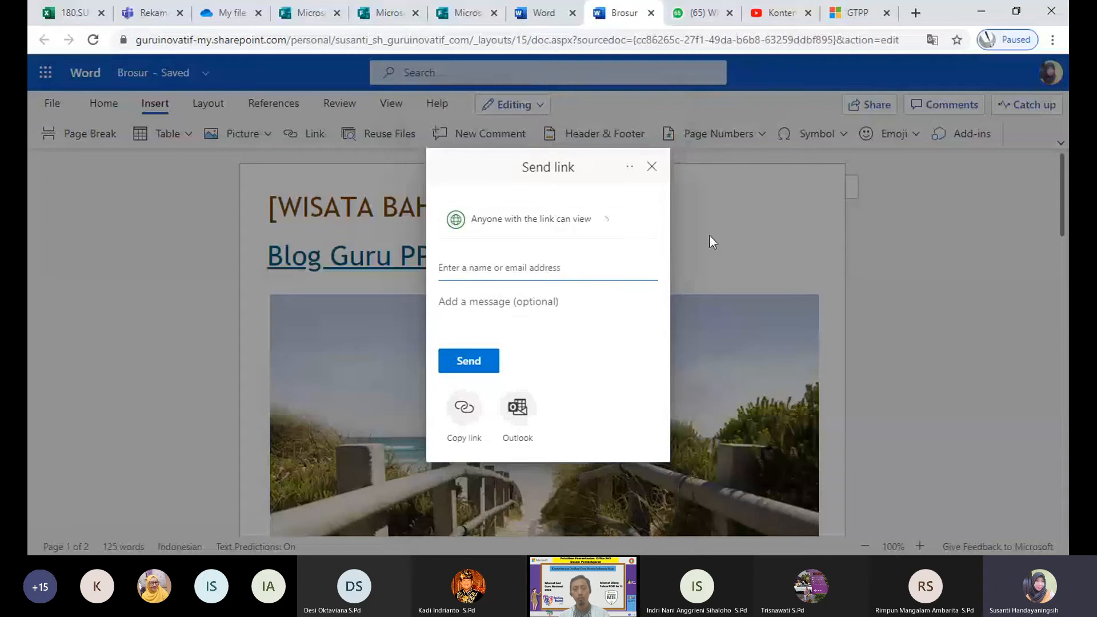
{"action": "left_click", "coordinate": [475, 410]}
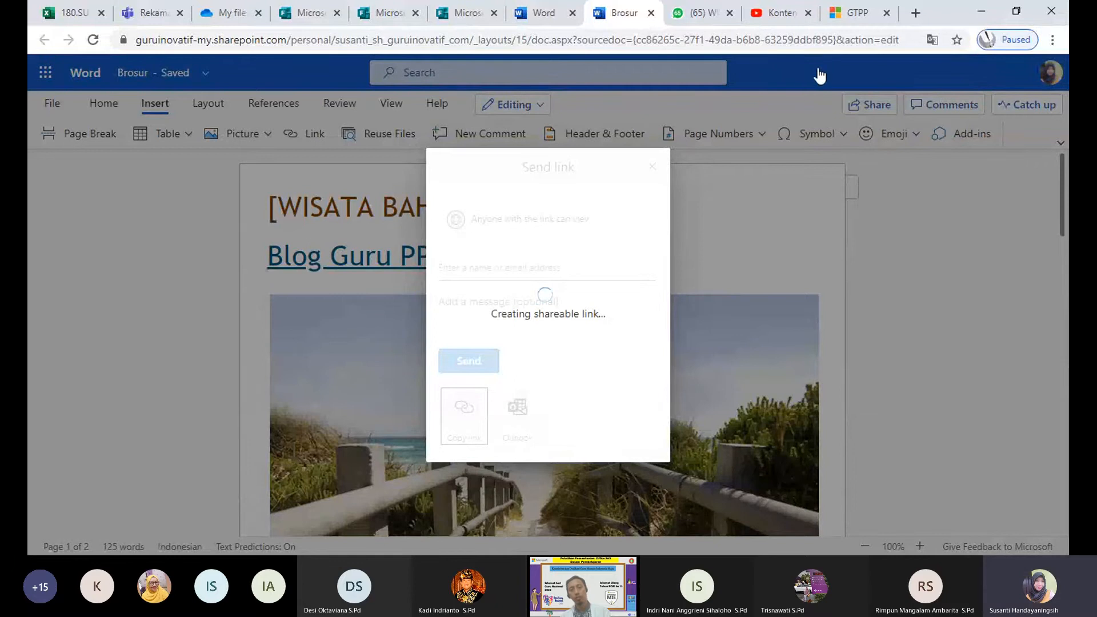
{"action": "left_click", "coordinate": [989, 240]}
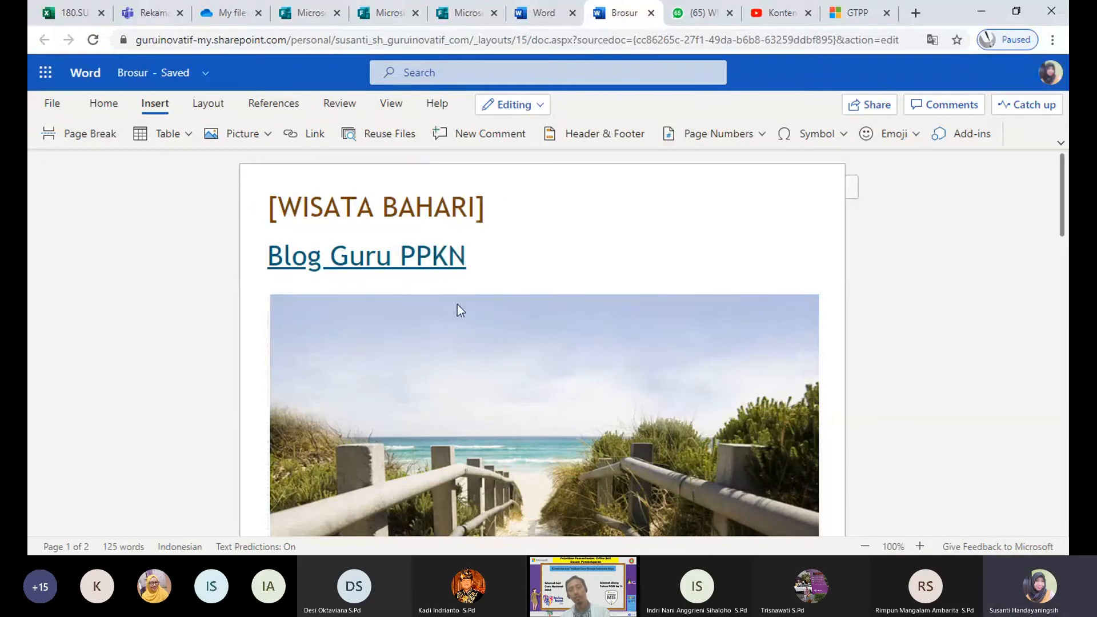
Step: Set the Brosur share link to work for anyone with the link
{"action": "left_click", "coordinate": [863, 107]}
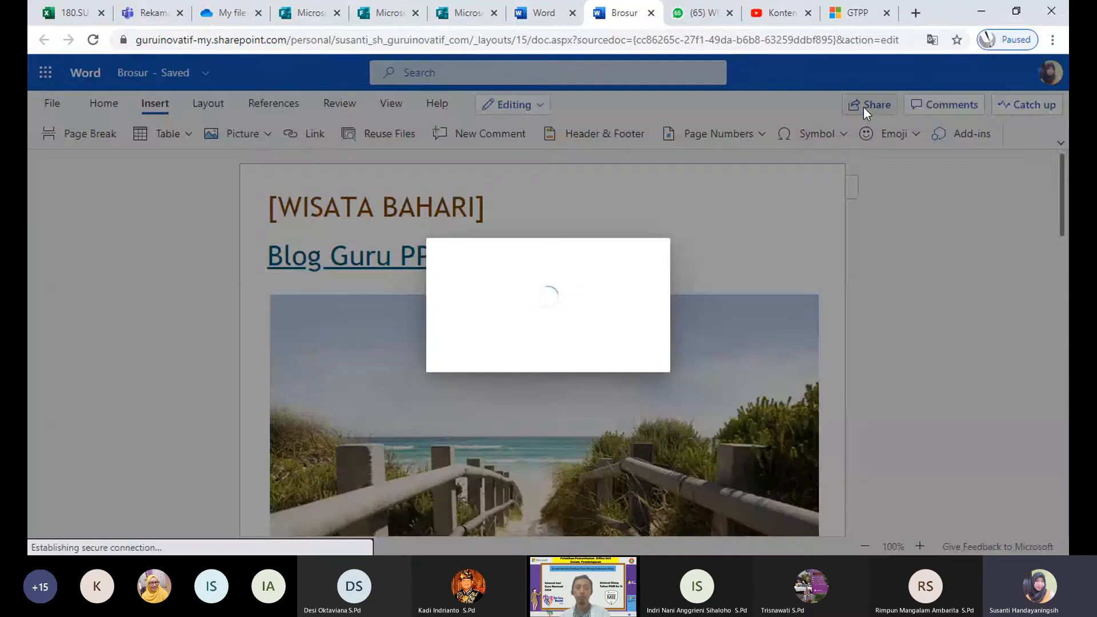
{"action": "left_click", "coordinate": [943, 331]}
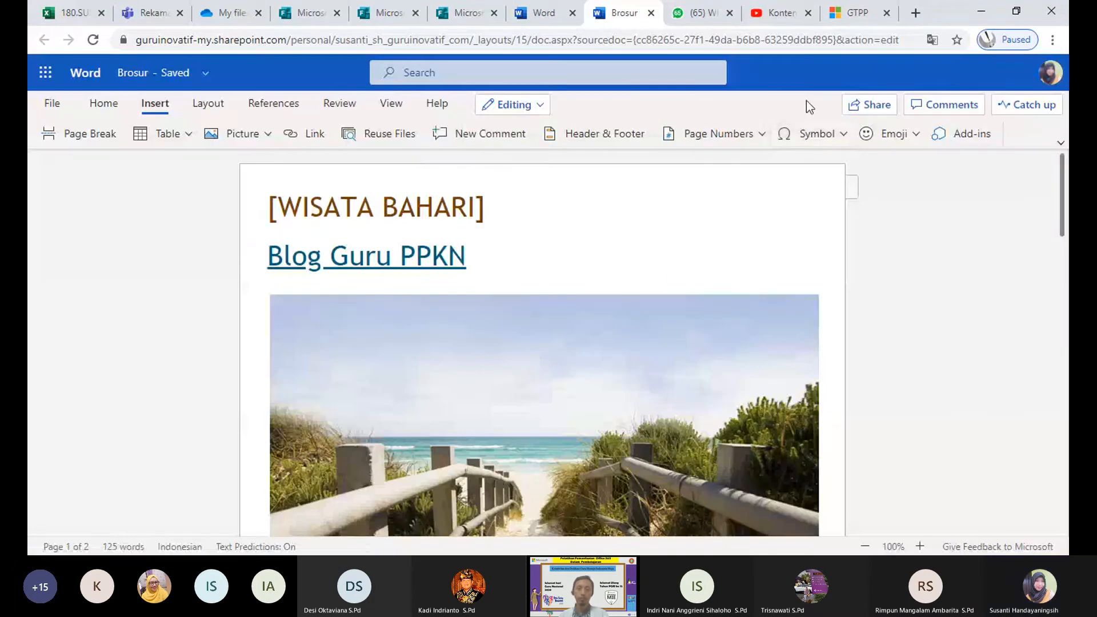
{"action": "left_click", "coordinate": [852, 104]}
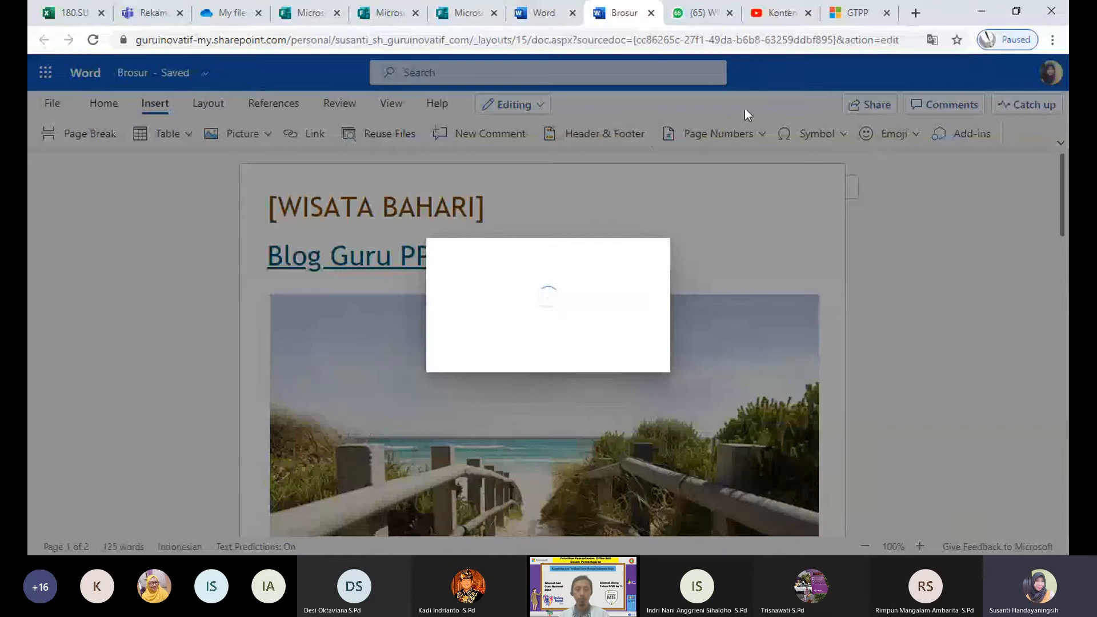
{"action": "left_click", "coordinate": [659, 238]}
{"action": "left_click", "coordinate": [857, 102]}
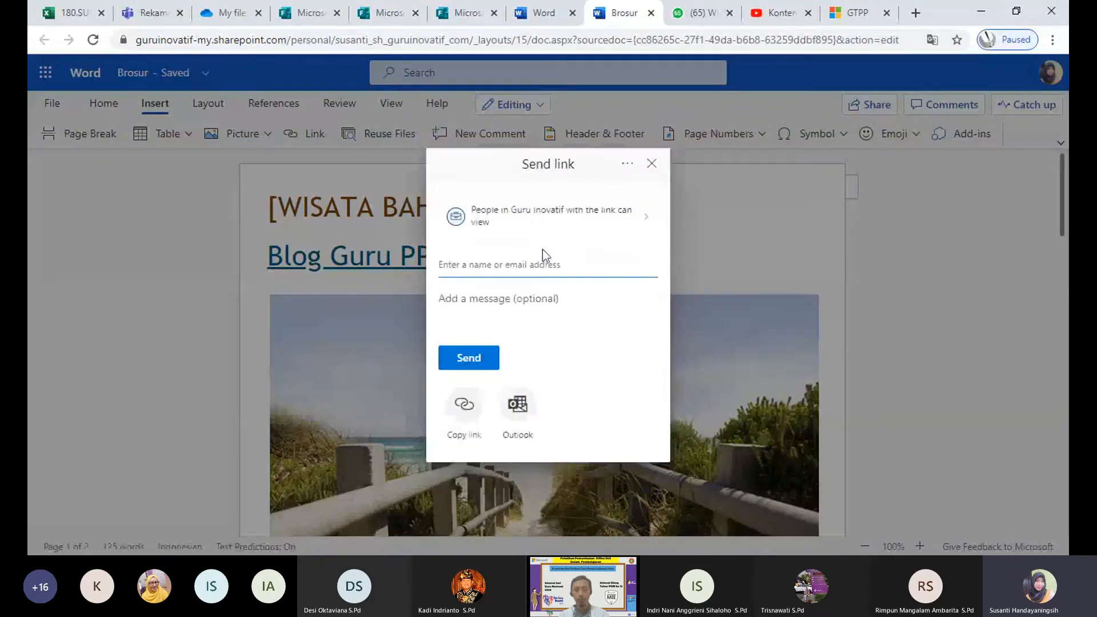
{"action": "left_click", "coordinate": [578, 218]}
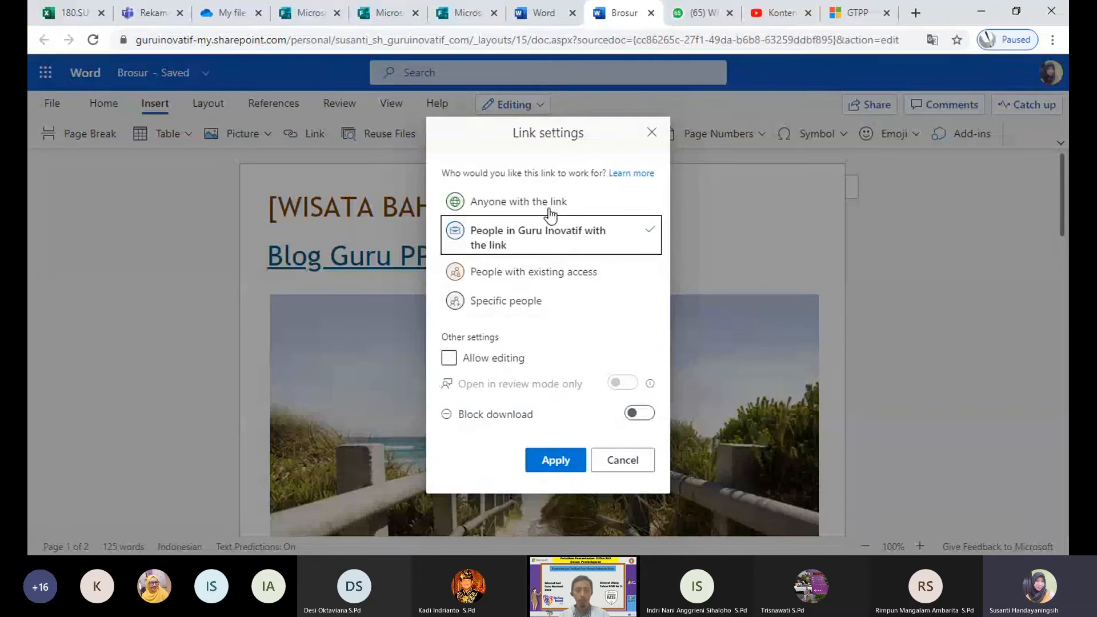
{"action": "left_click", "coordinate": [549, 210]}
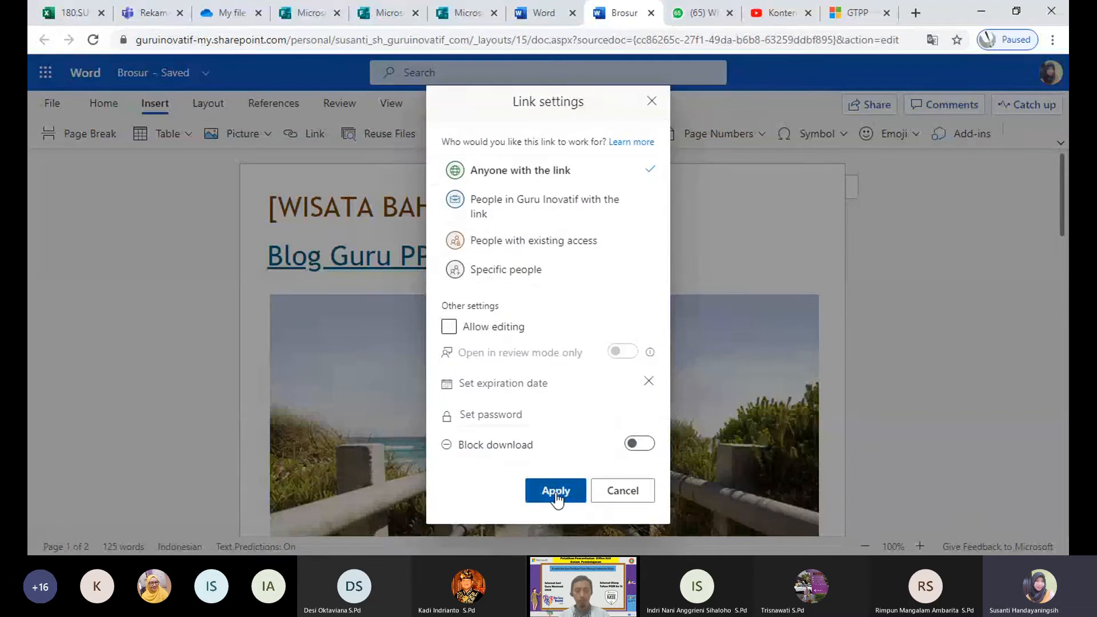
{"action": "left_click", "coordinate": [556, 494]}
Step: Copy the view-only link and dismiss the Link copied confirmation
{"action": "left_click", "coordinate": [463, 408]}
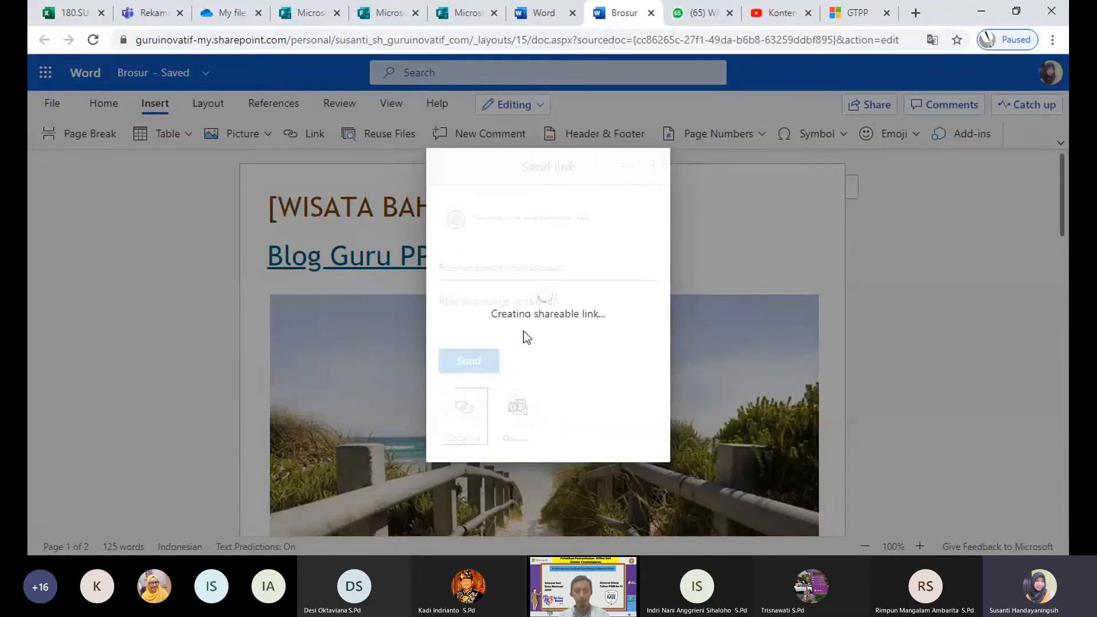
{"action": "left_click", "coordinate": [615, 313]}
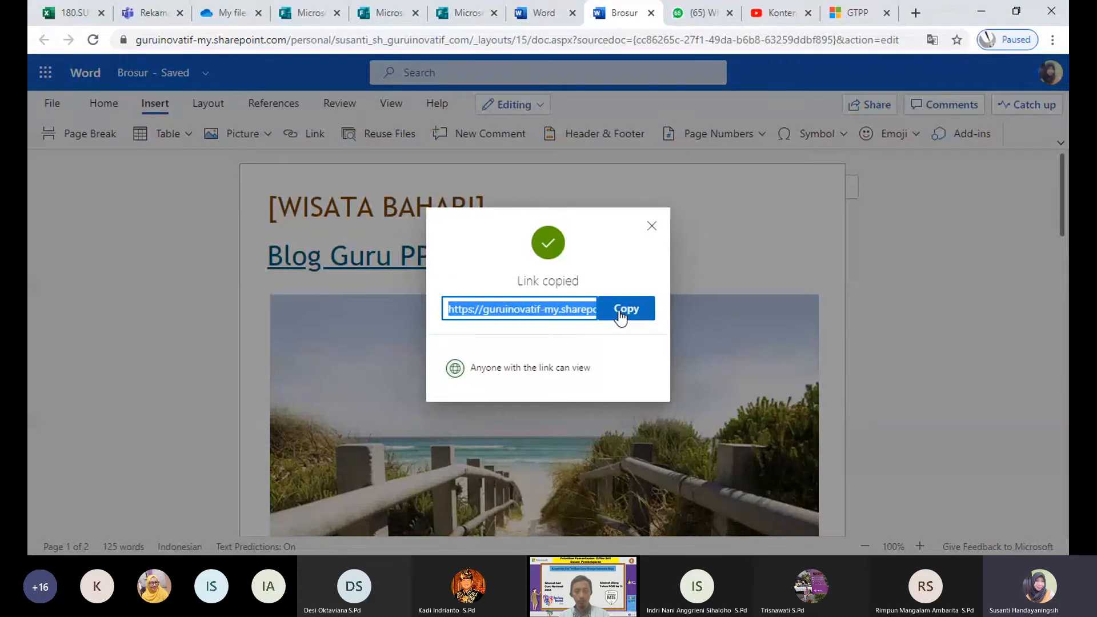
{"action": "left_click", "coordinate": [652, 227]}
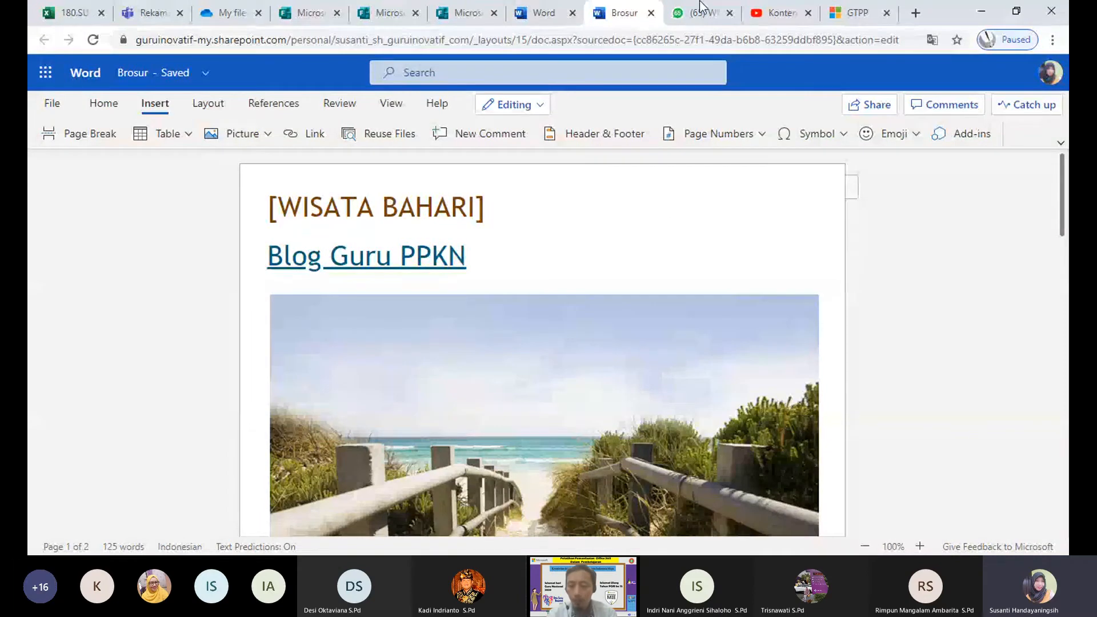
{"action": "left_click", "coordinate": [539, 108]}
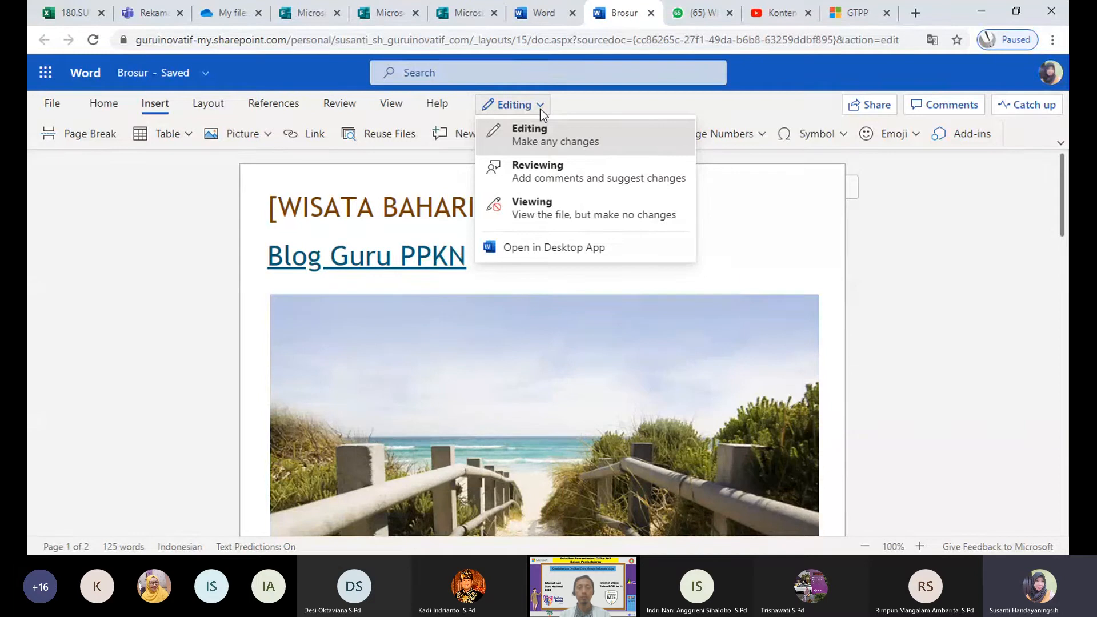
{"action": "left_click", "coordinate": [560, 171]}
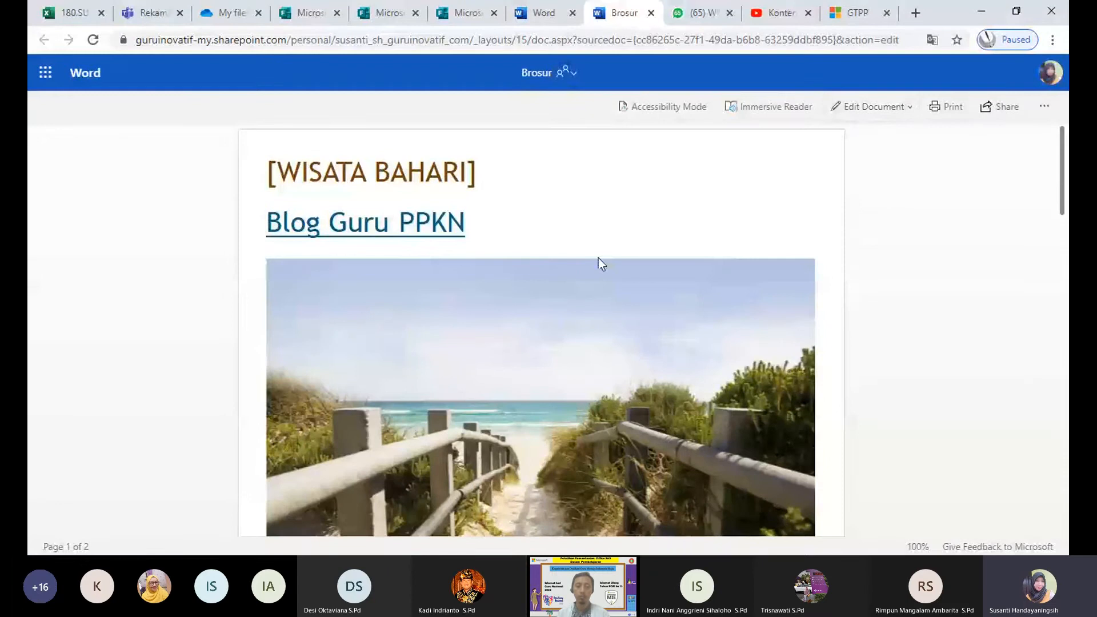
{"action": "left_click", "coordinate": [841, 108]}
{"action": "left_click", "coordinate": [870, 152]}
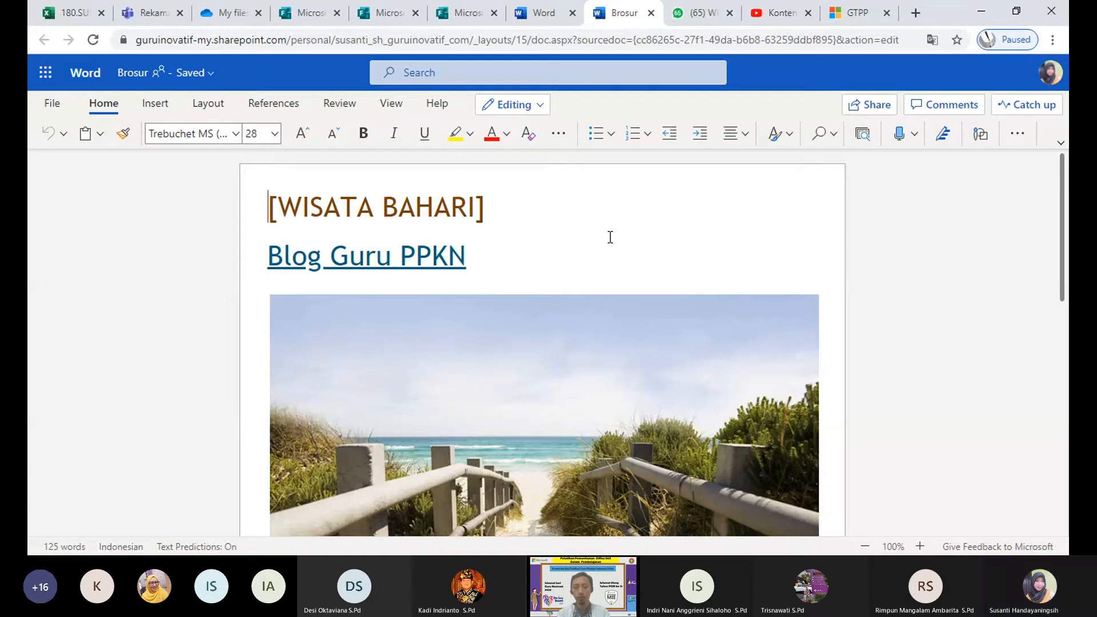
{"action": "left_click", "coordinate": [1053, 86]}
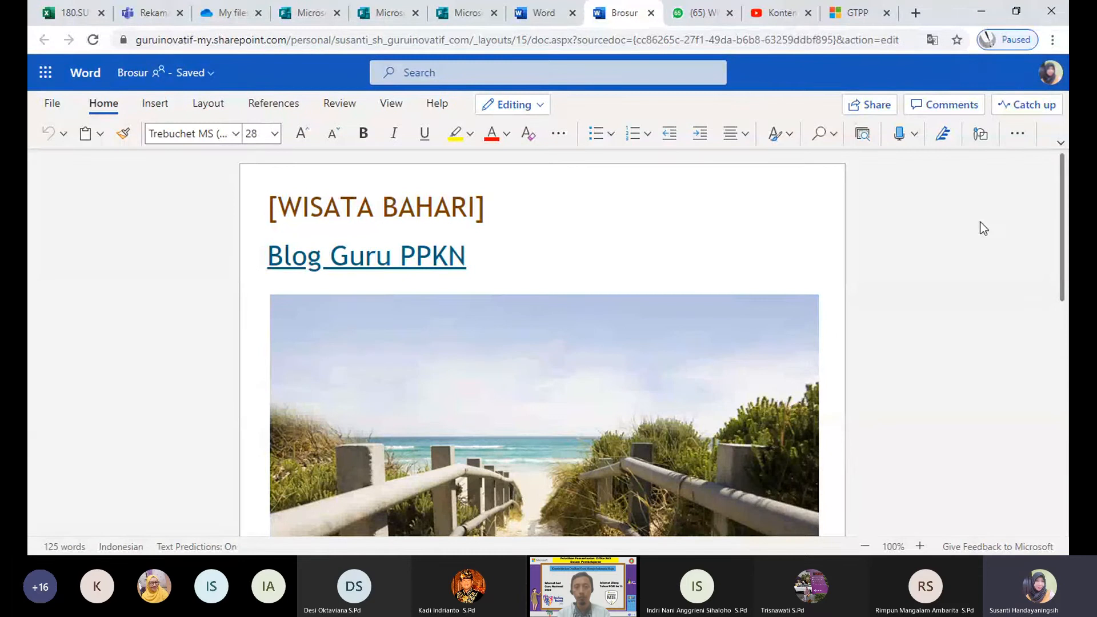
{"action": "left_click", "coordinate": [972, 266]}
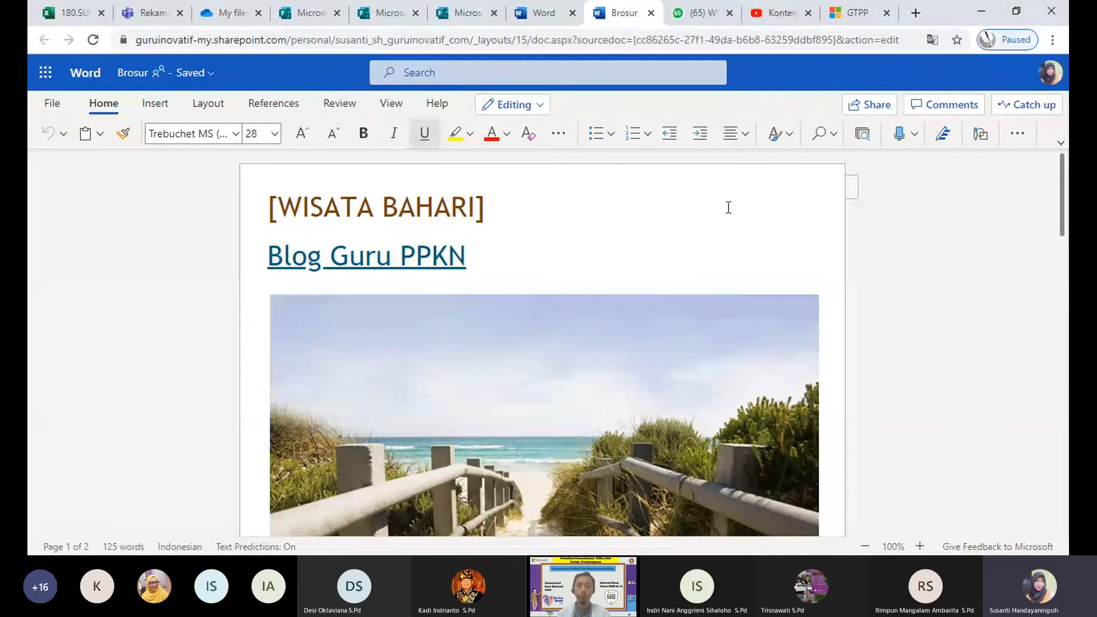
{"action": "left_click", "coordinate": [540, 109]}
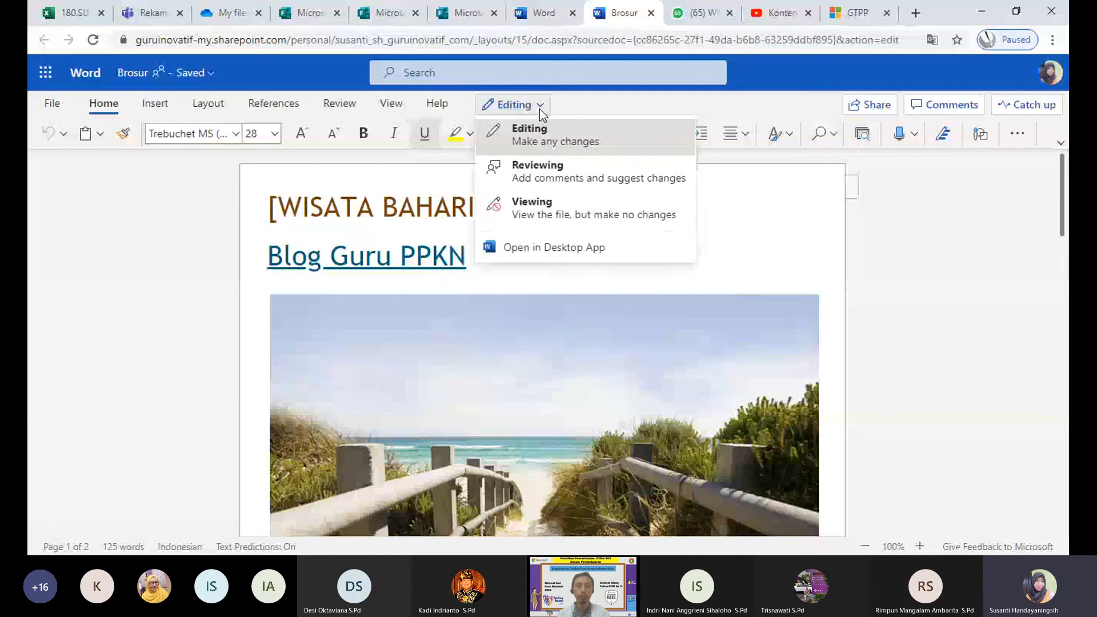
{"action": "left_click", "coordinate": [584, 150]}
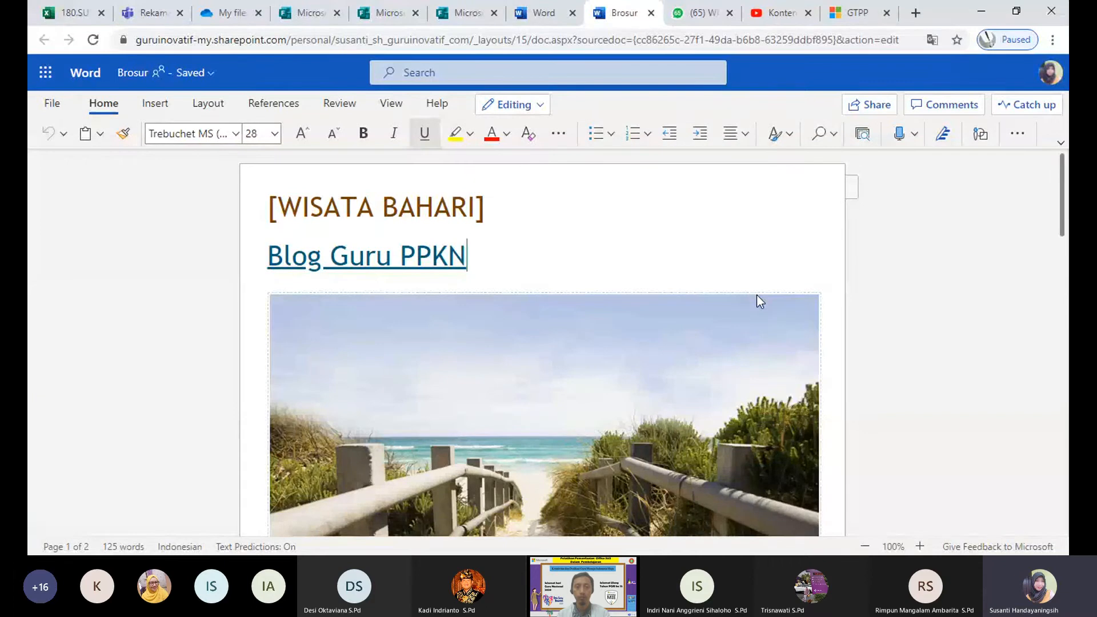
{"action": "left_click", "coordinate": [764, 293]}
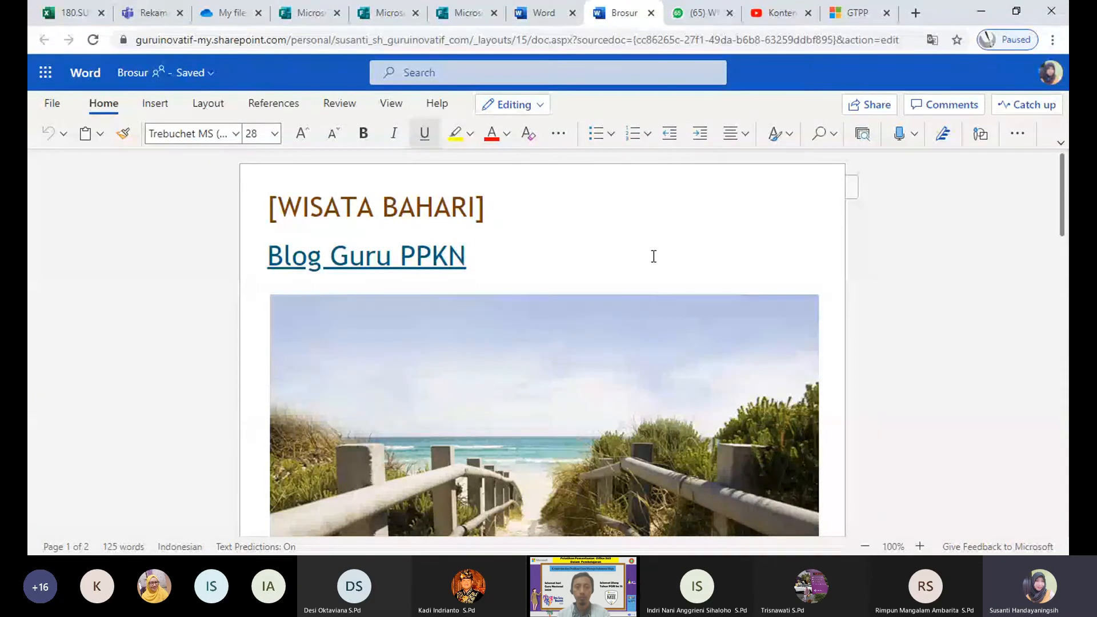
{"action": "scroll", "coordinate": [642, 259], "scroll_direction": "down", "scroll_amount": 3}
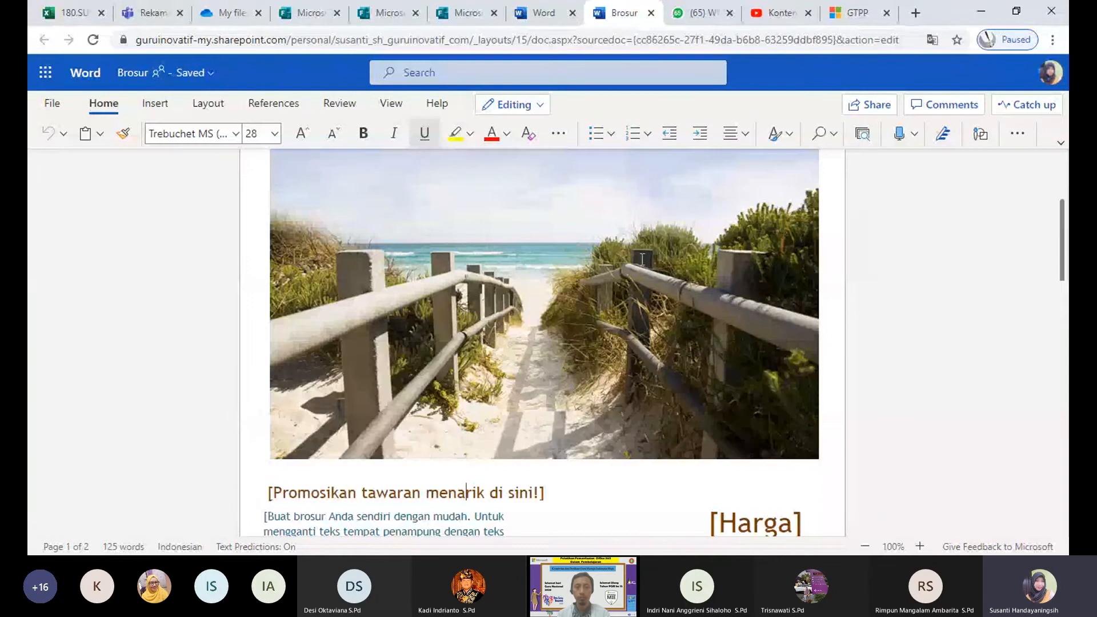
{"action": "key", "text": "Down"}
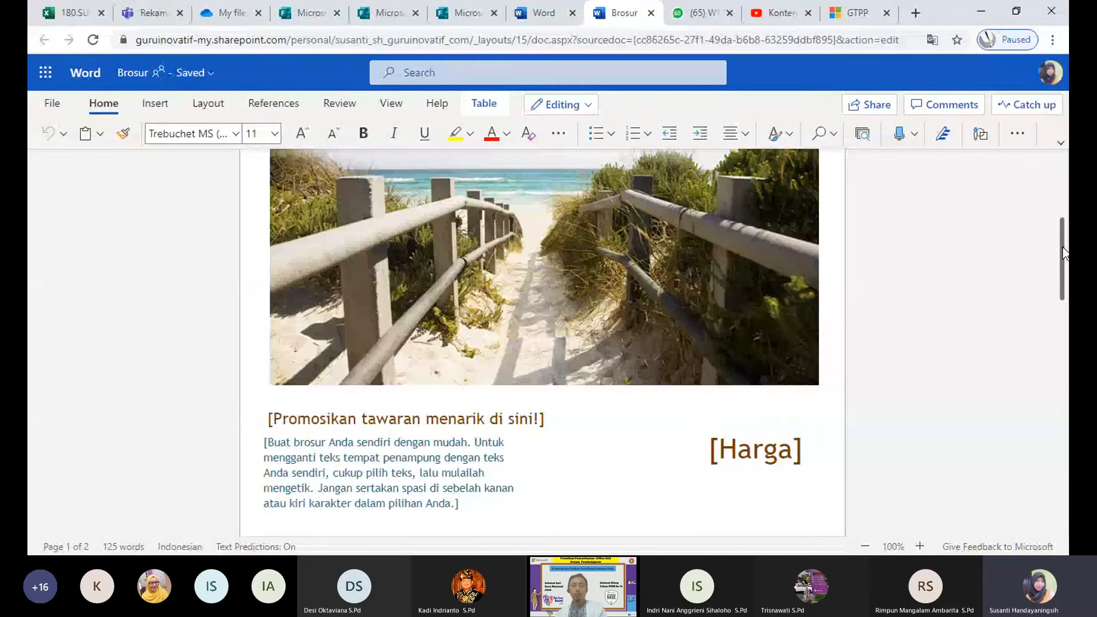
{"action": "left_click_drag", "start_coordinate": [1064, 253], "coordinate": [1067, 189]}
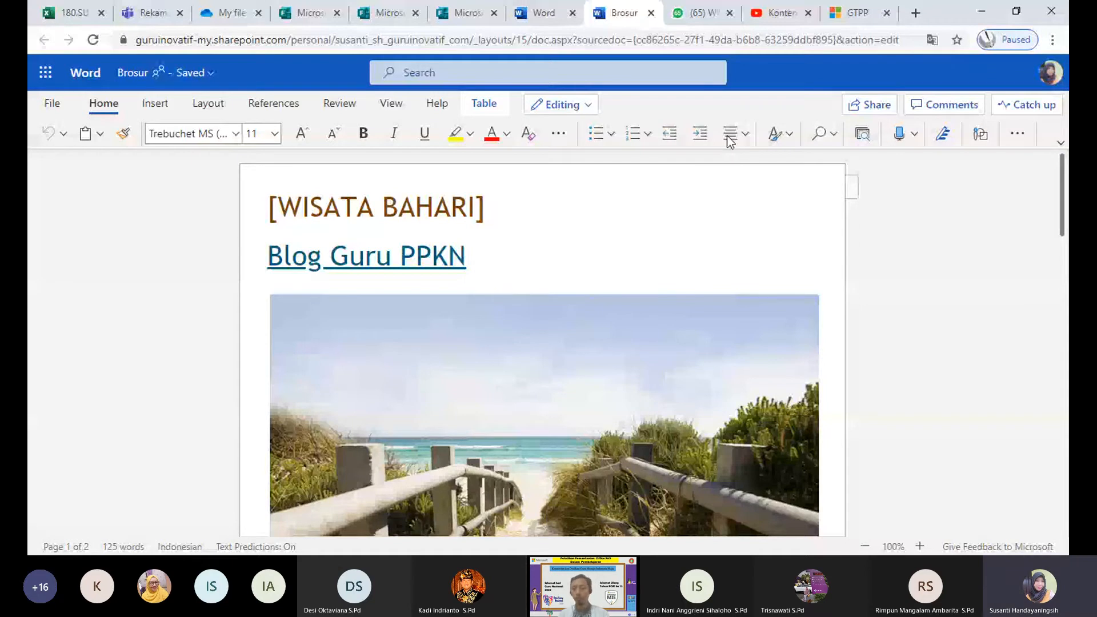
{"action": "left_click", "coordinate": [914, 134]}
{"action": "left_click", "coordinate": [920, 307]}
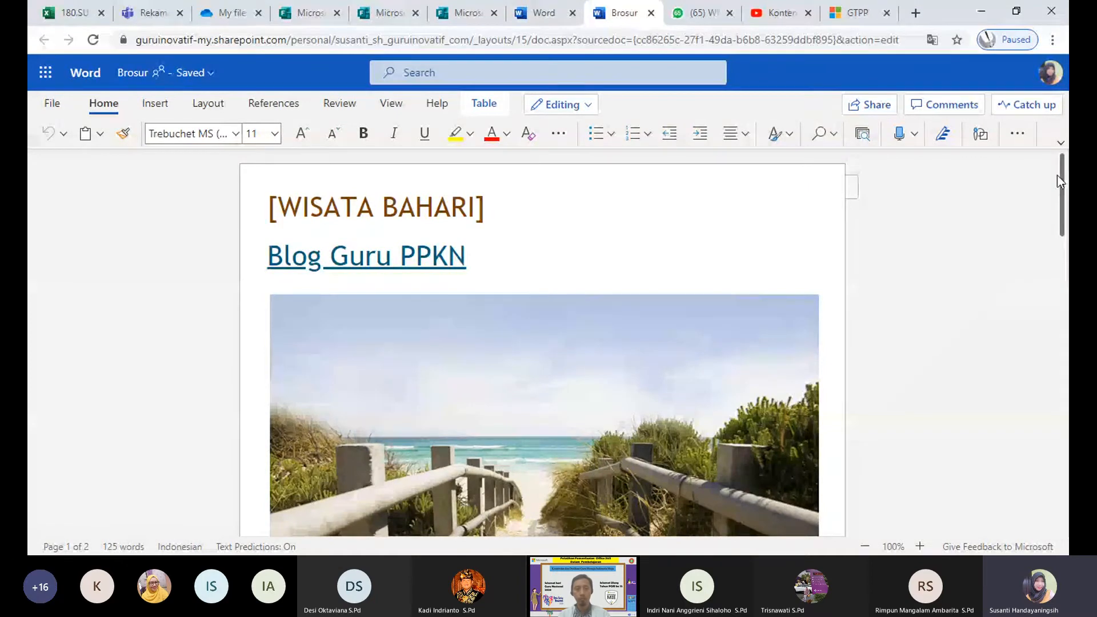
Step: Look through the extra paragraph and font formatting options without changing anything
{"action": "left_click", "coordinate": [1017, 134]}
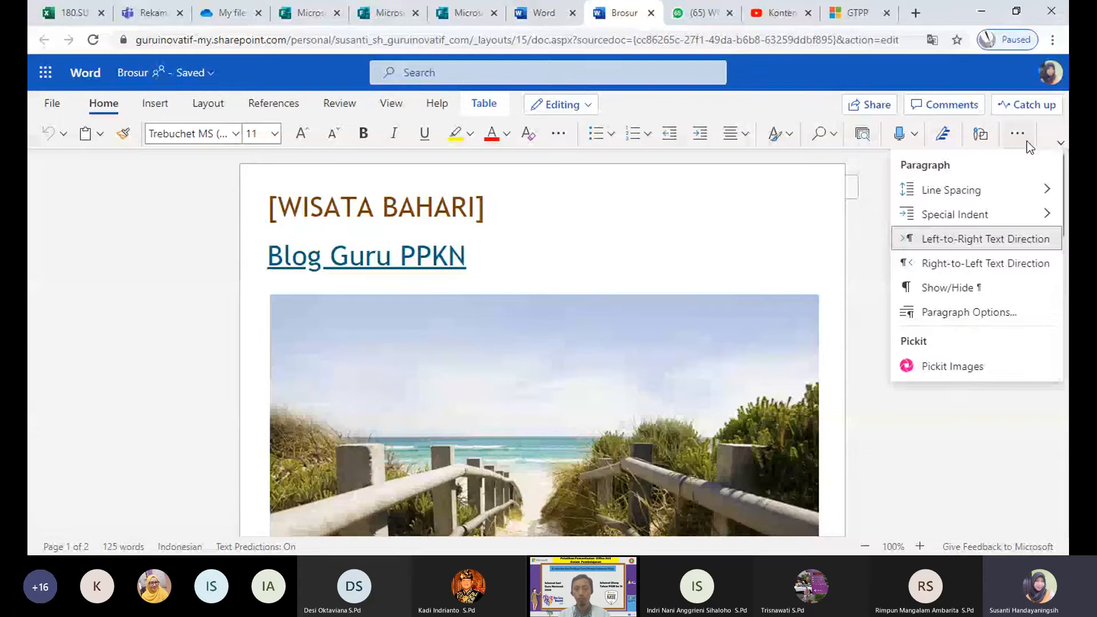
{"action": "left_click", "coordinate": [991, 459]}
{"action": "left_click_drag", "start_coordinate": [1056, 252], "coordinate": [1034, 171]}
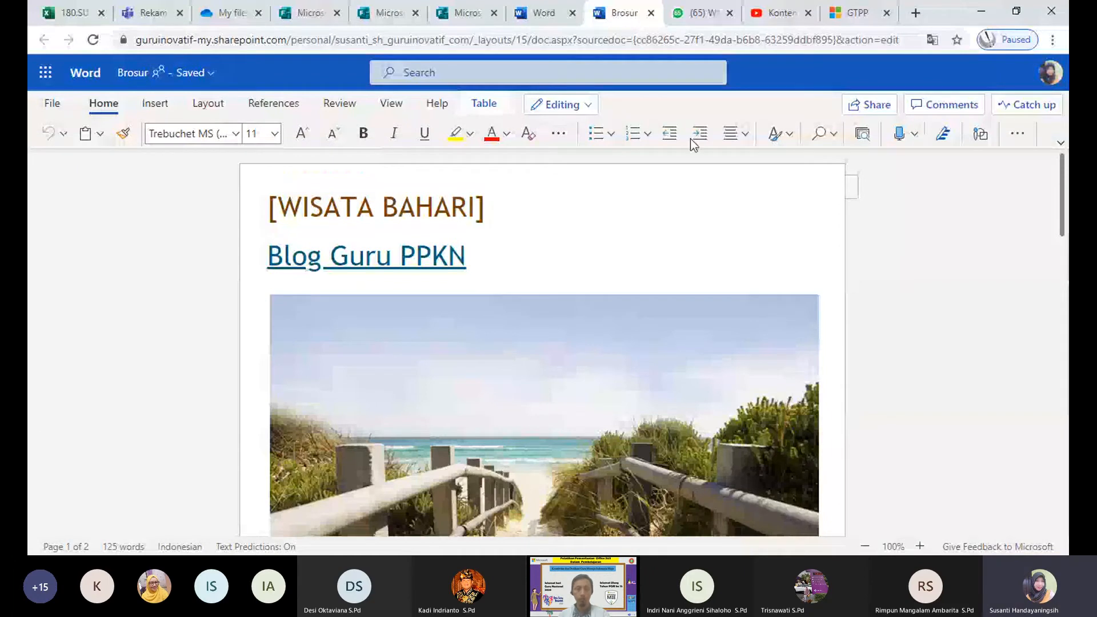
{"action": "left_click", "coordinate": [562, 140]}
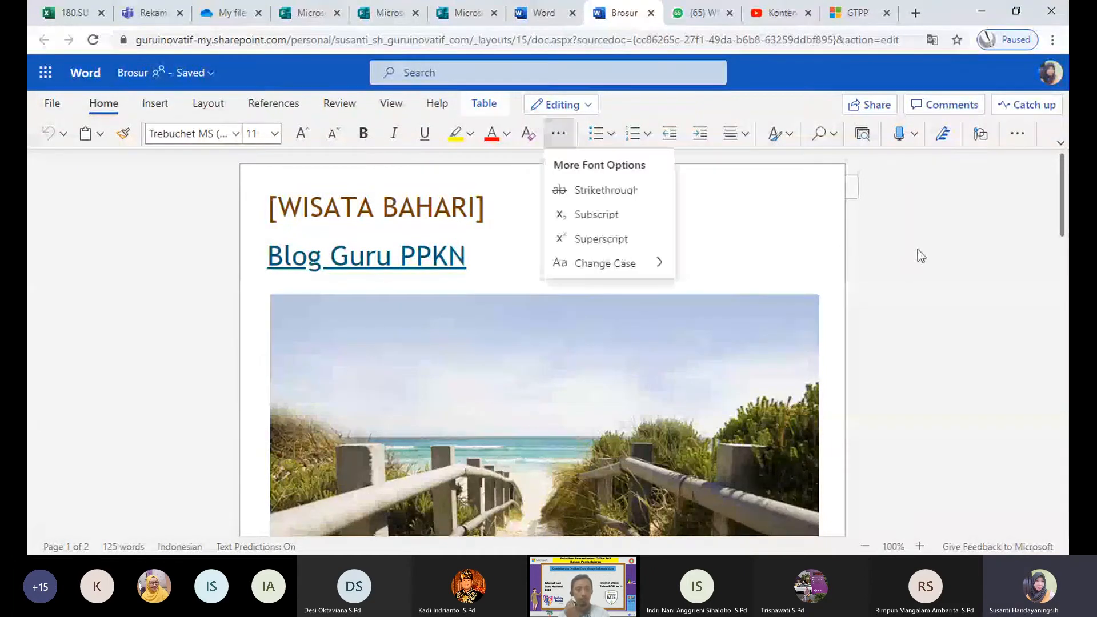
{"action": "left_click", "coordinate": [773, 149]}
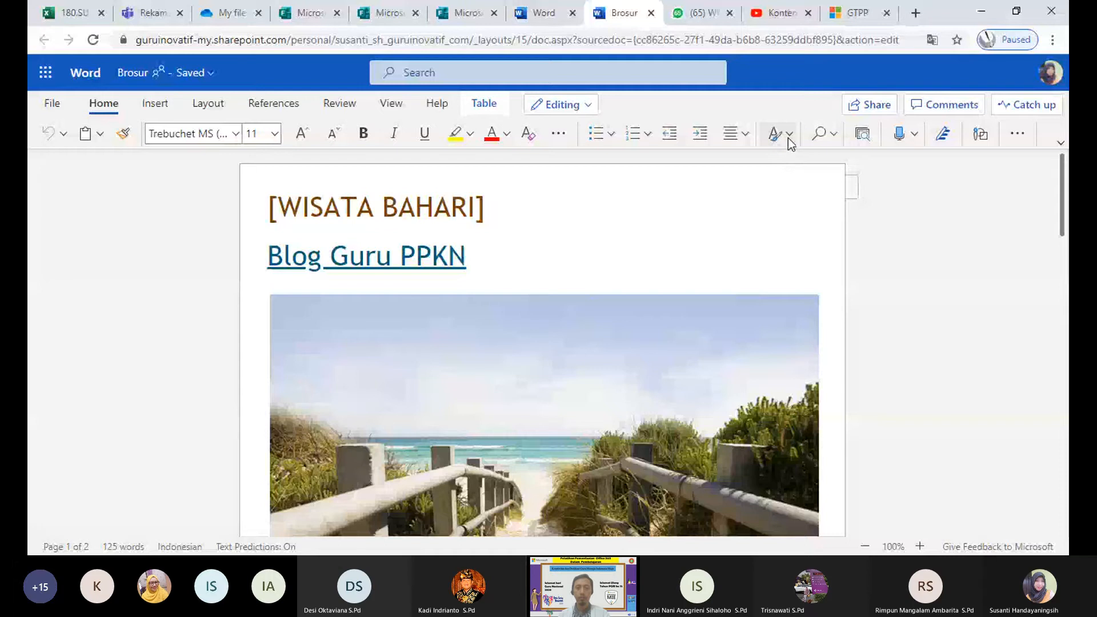
Step: Preview the paragraph styles gallery, then bring up the Office apps list
{"action": "left_click", "coordinate": [787, 138]}
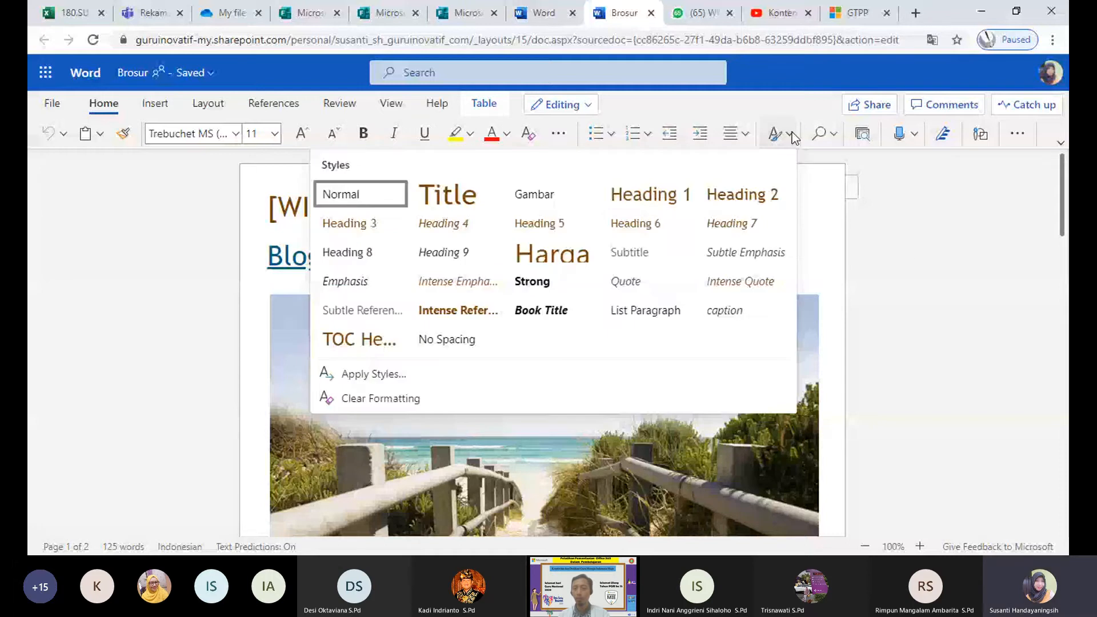
{"action": "left_click", "coordinate": [903, 250]}
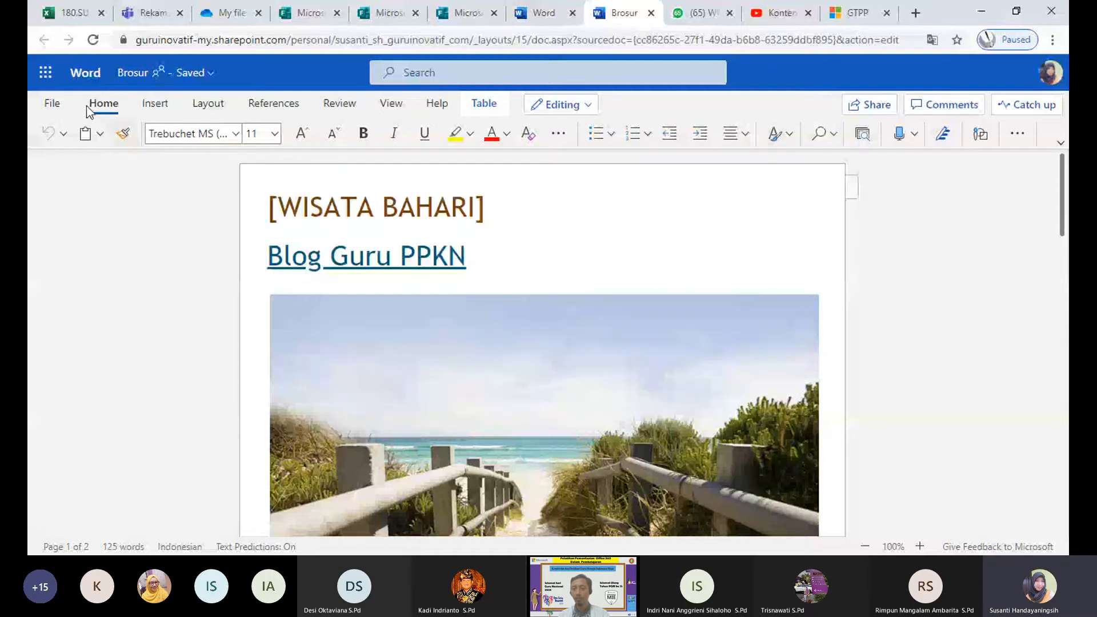
{"action": "left_click", "coordinate": [46, 72]}
Step: Launch PowerPoint and start a presentation from the Jejak Penguapan Gelap 1 theme
{"action": "left_click", "coordinate": [78, 259]}
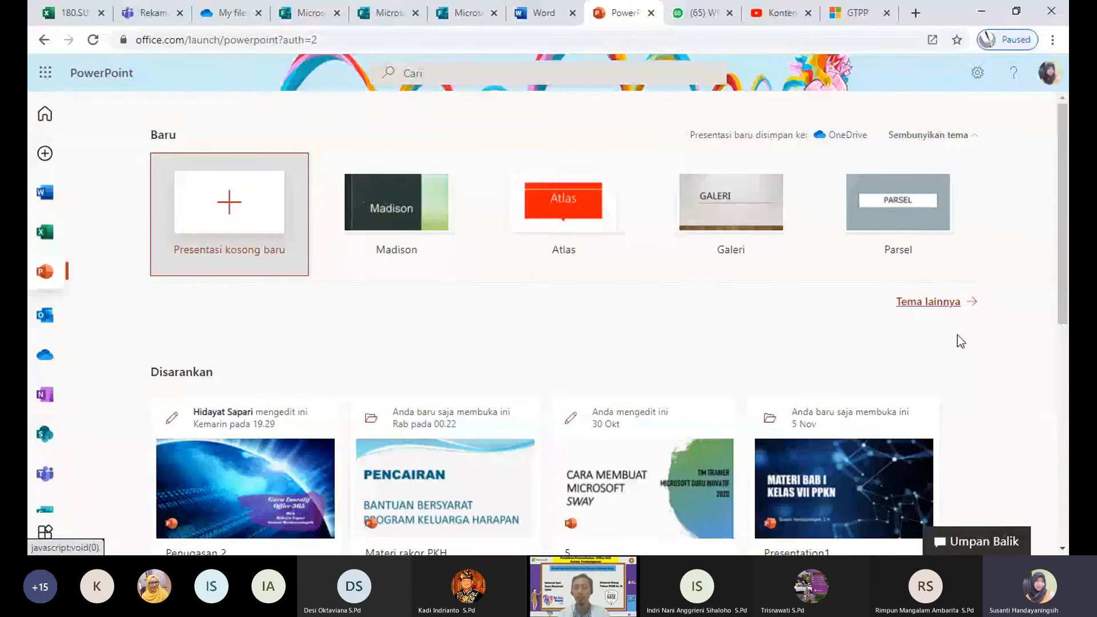
{"action": "left_click", "coordinate": [948, 307]}
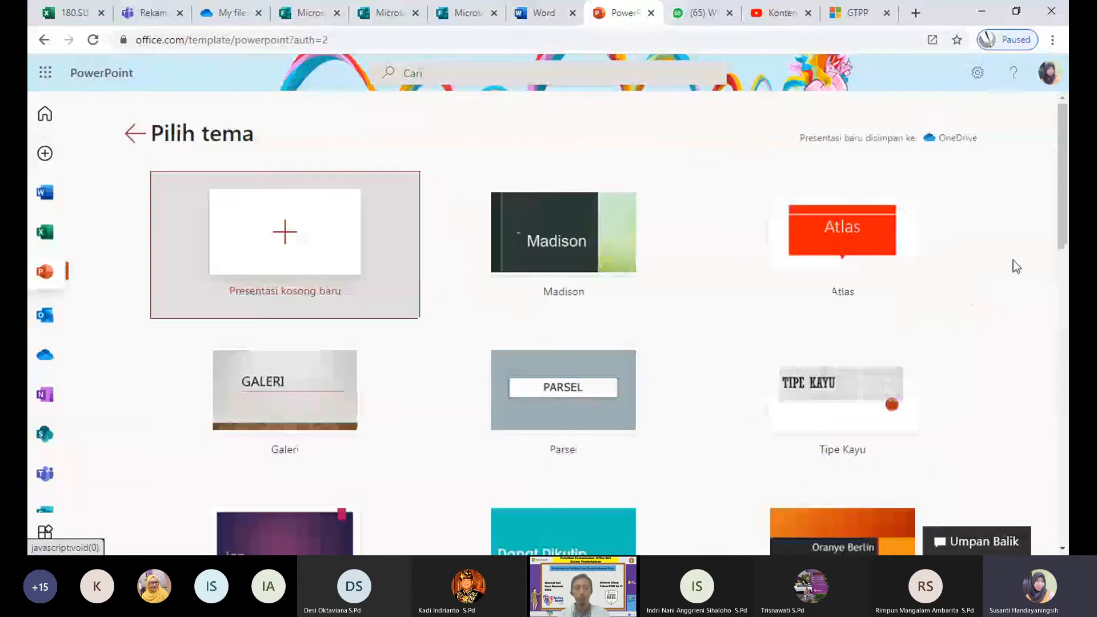
{"action": "scroll", "coordinate": [1063, 188], "scroll_direction": "down", "scroll_amount": 2}
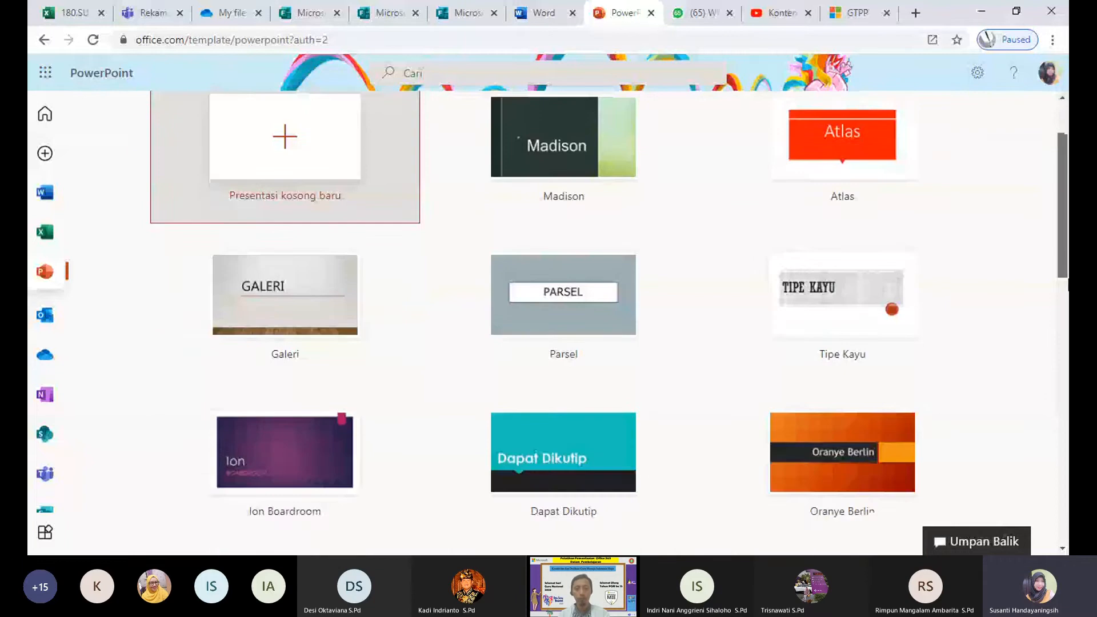
{"action": "scroll", "coordinate": [772, 543], "scroll_direction": "down", "scroll_amount": 15}
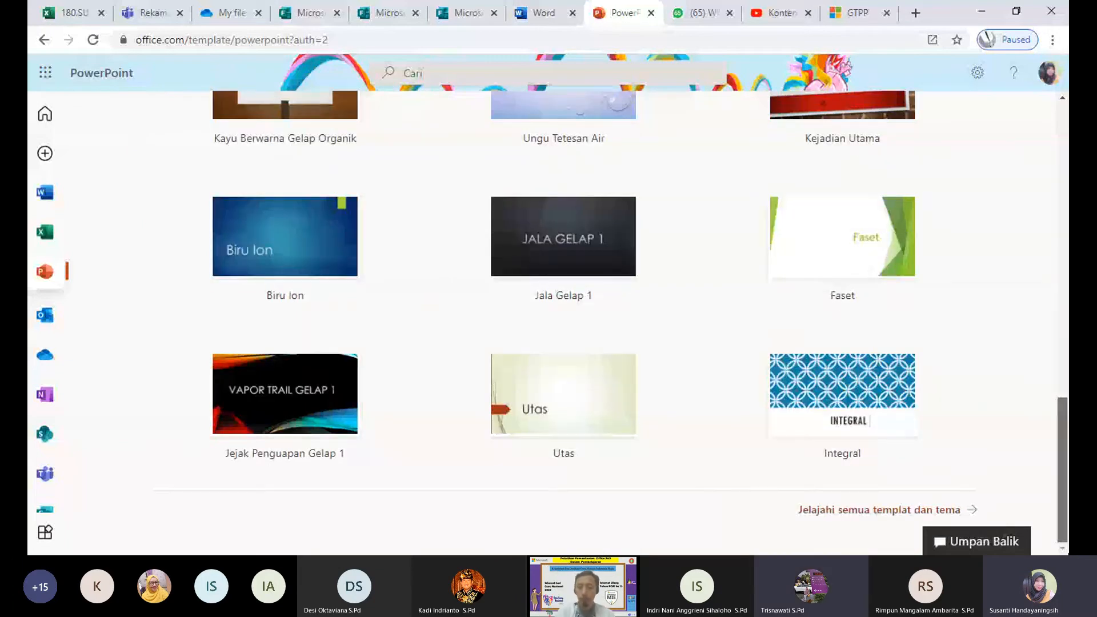
{"action": "scroll", "coordinate": [341, 138], "scroll_direction": "up", "scroll_amount": 15}
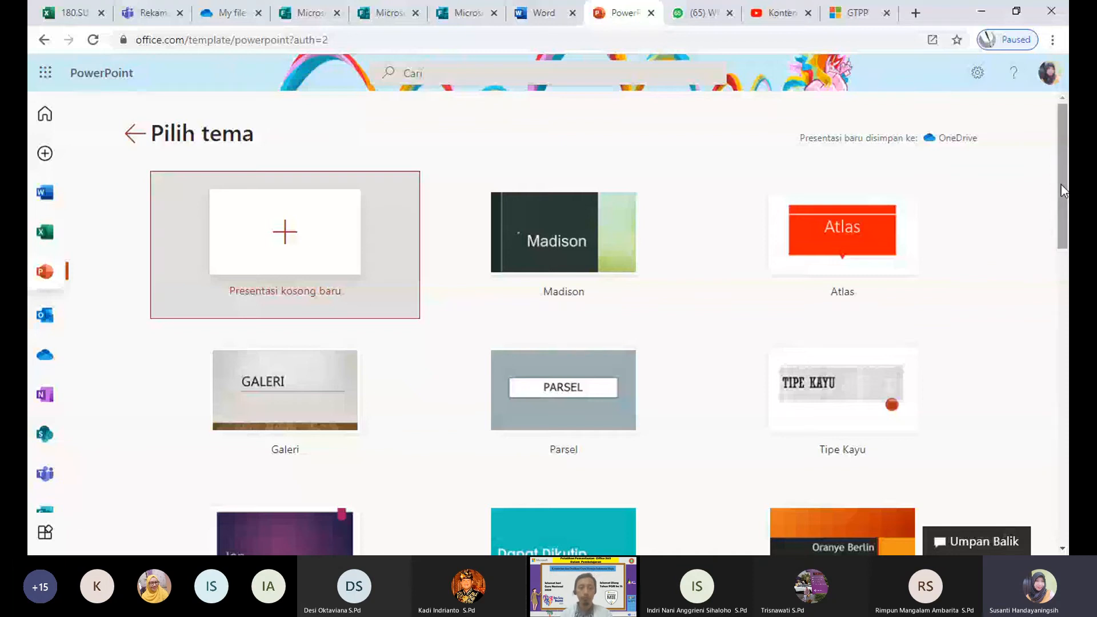
{"action": "left_click_drag", "start_coordinate": [1060, 189], "coordinate": [1038, 506]}
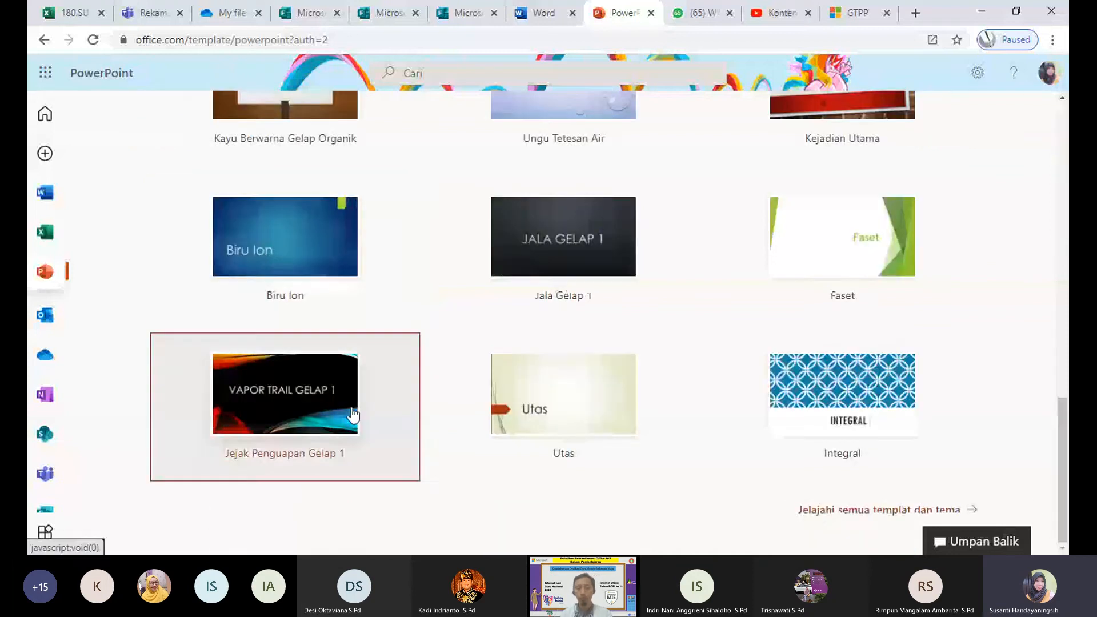
{"action": "left_click", "coordinate": [285, 286]}
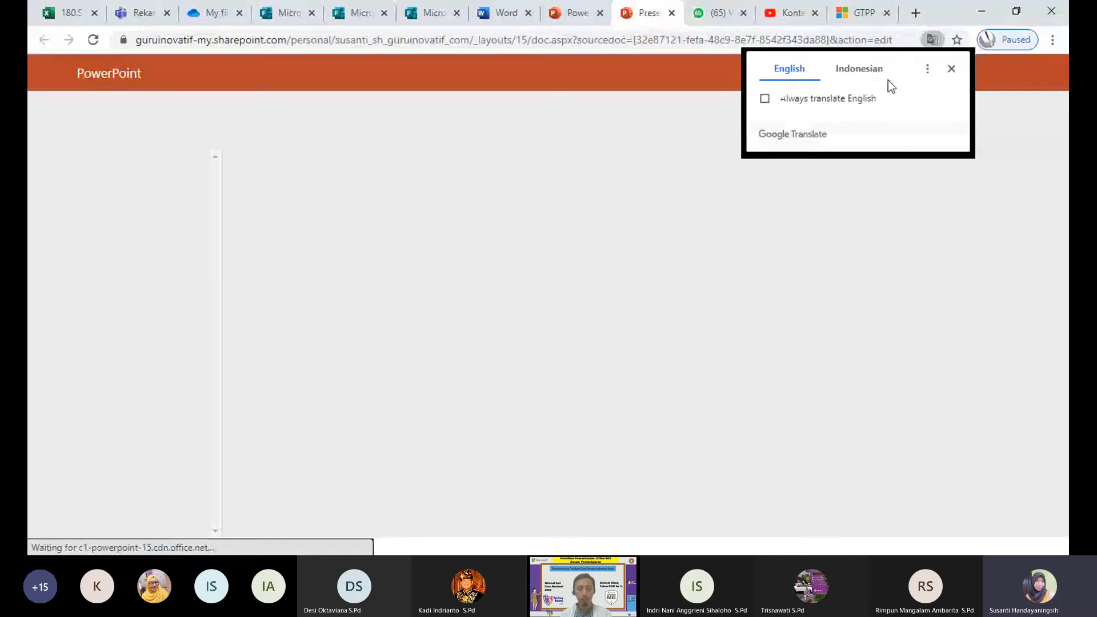
Step: Dismiss the translation prompt and title the slide 'MATERI PPKN BAB II'
{"action": "left_click", "coordinate": [872, 70]}
{"action": "left_click", "coordinate": [951, 68]}
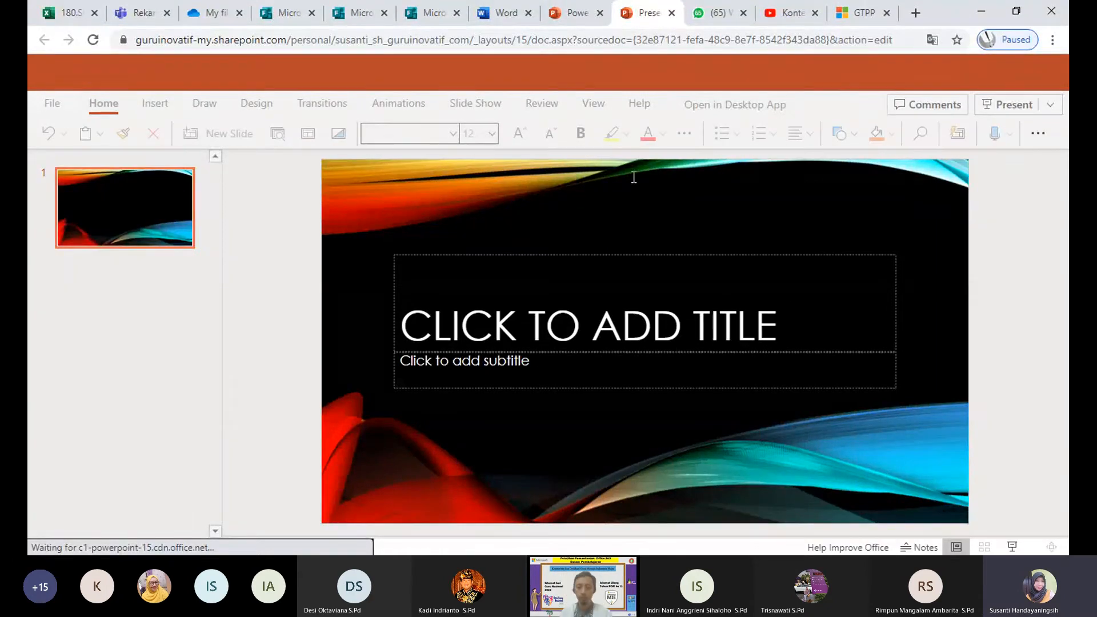
{"action": "left_click", "coordinate": [619, 323]}
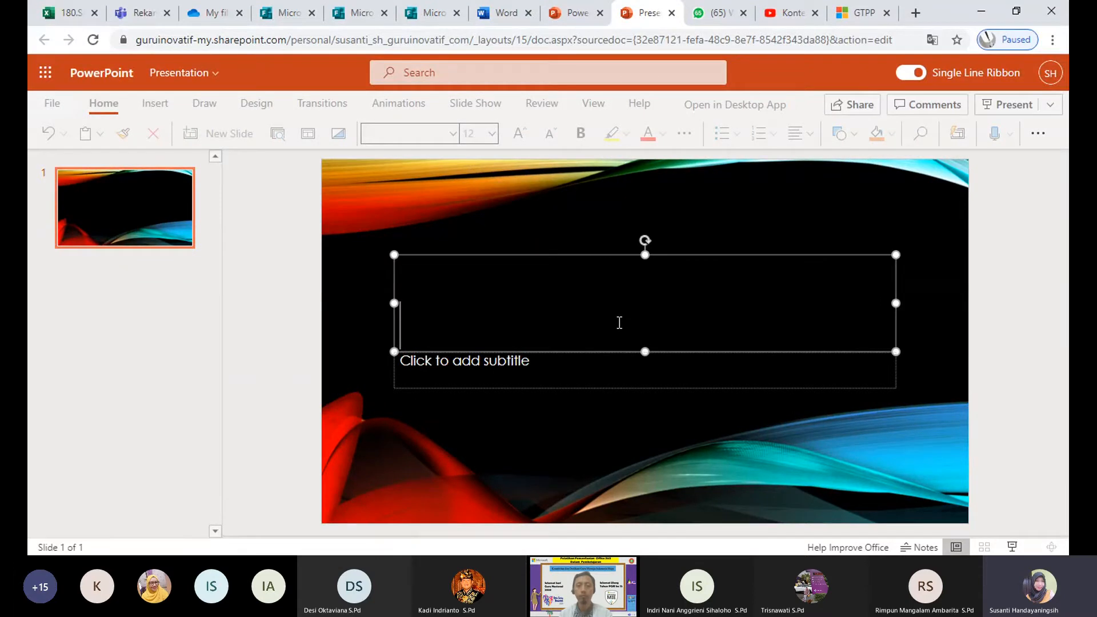
{"action": "type", "text": "MAT"}
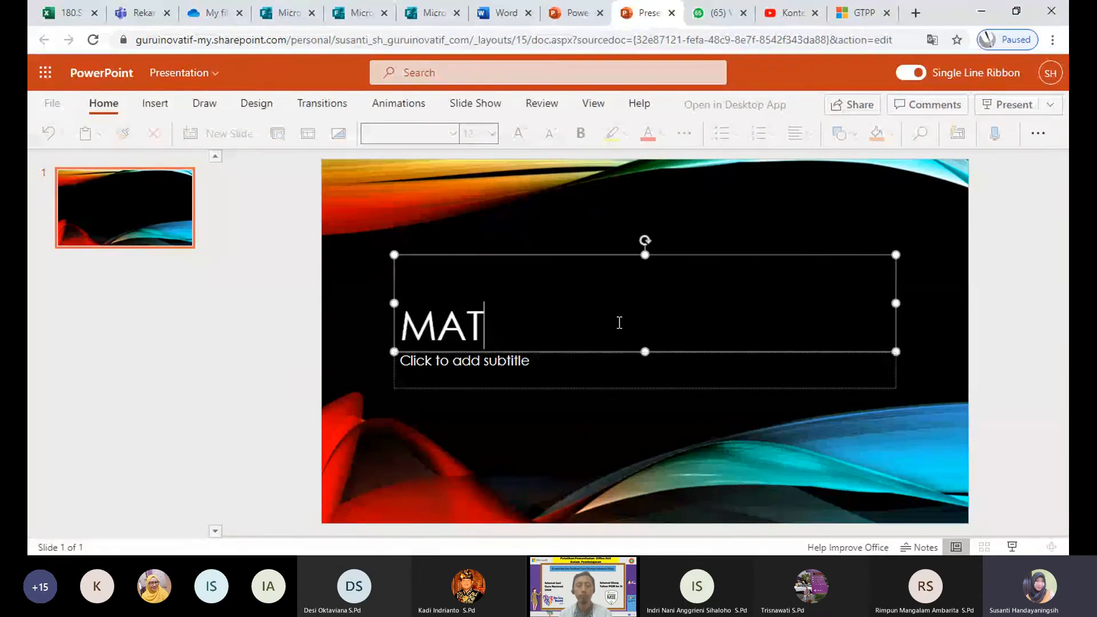
{"action": "type", "text": "EWR"}
{"action": "key", "text": "BackSpace"}
{"action": "key", "text": "BackSpace"}
{"action": "type", "text": "R"}
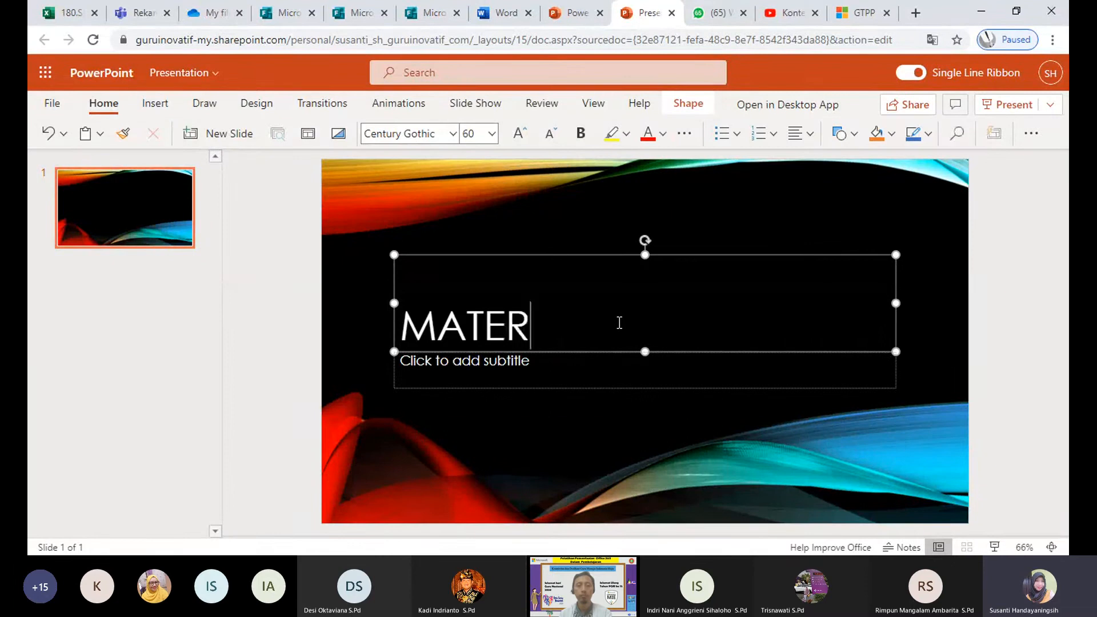
{"action": "type", "text": "I PPKN"}
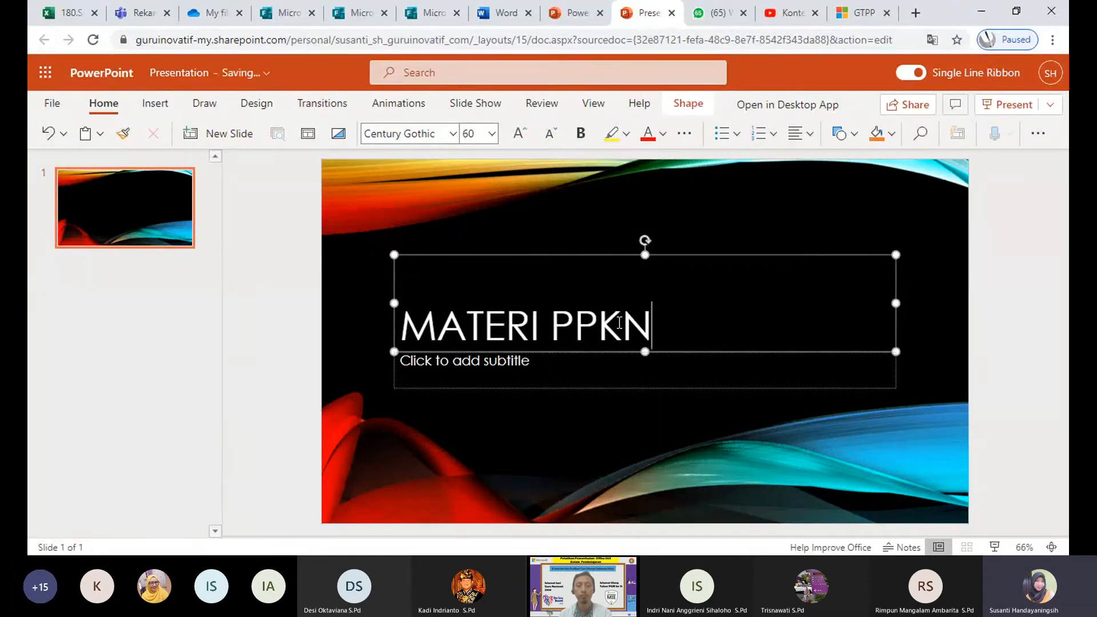
{"action": "type", "text": " BAB II"}
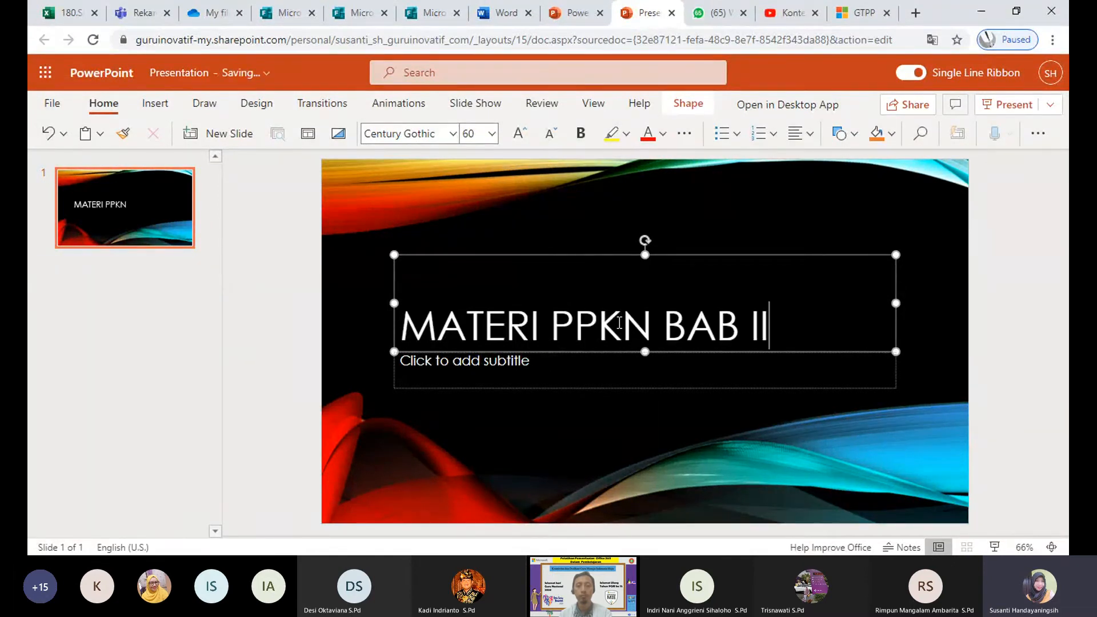
{"action": "left_click", "coordinate": [772, 235]}
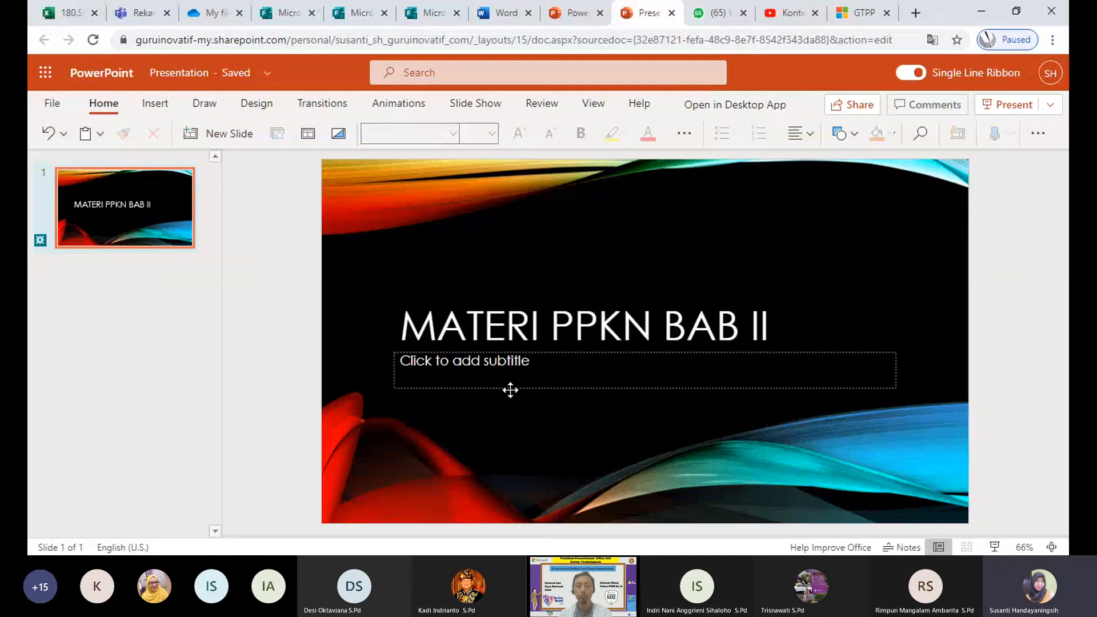
Step: Enter the presenter's name as the subtitle and move it to the bottom-left
{"action": "left_click", "coordinate": [533, 359]}
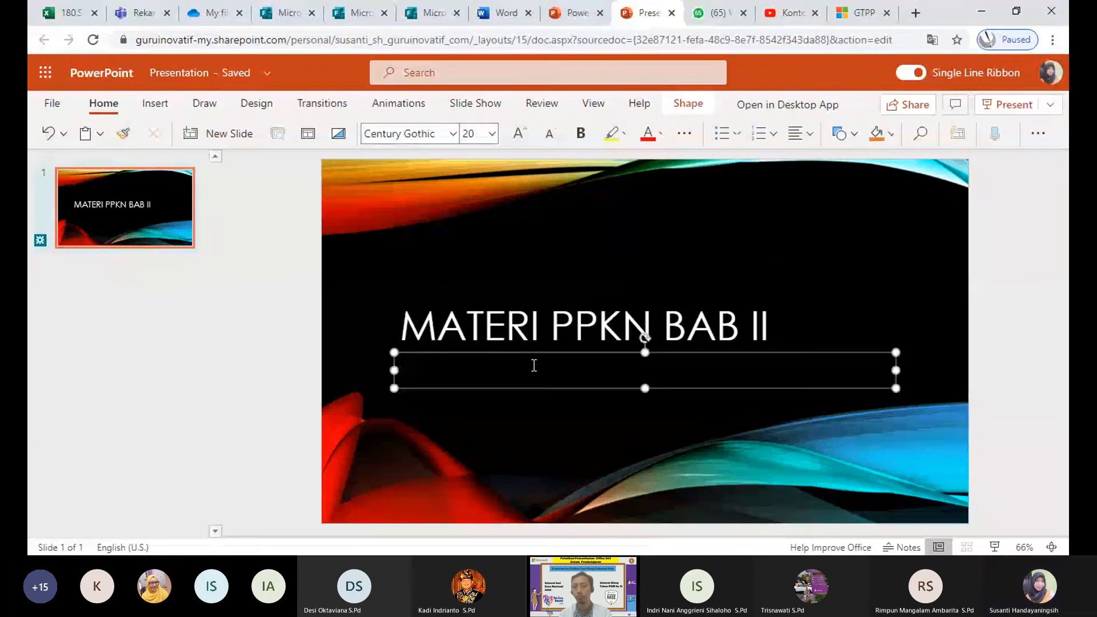
{"action": "type", "text": "Susanti H"}
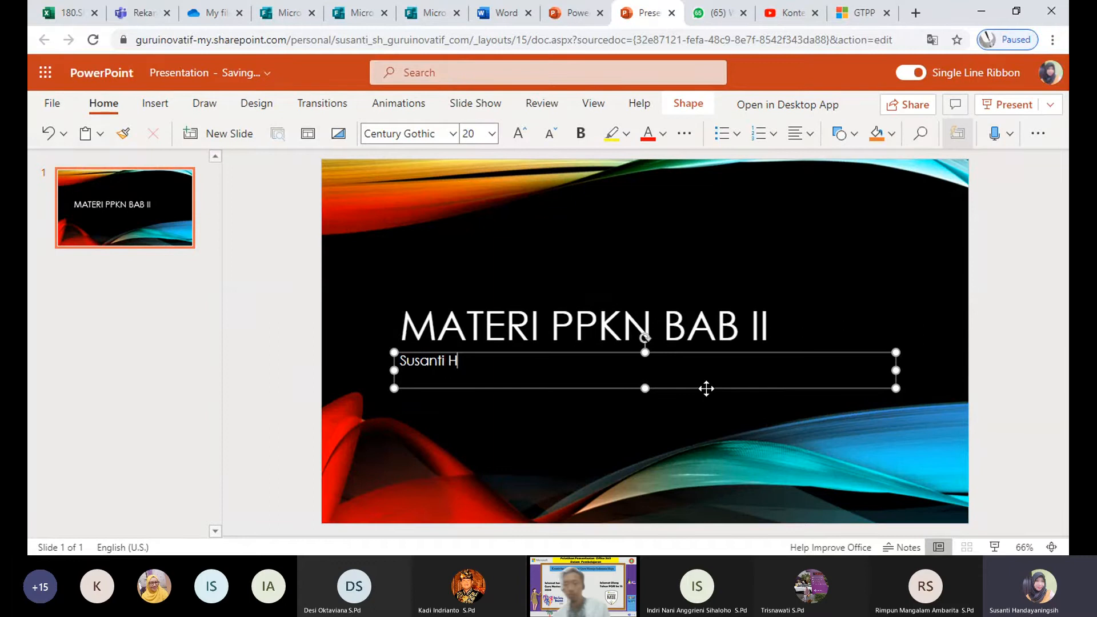
{"action": "left_click_drag", "start_coordinate": [705, 387], "coordinate": [657, 516]}
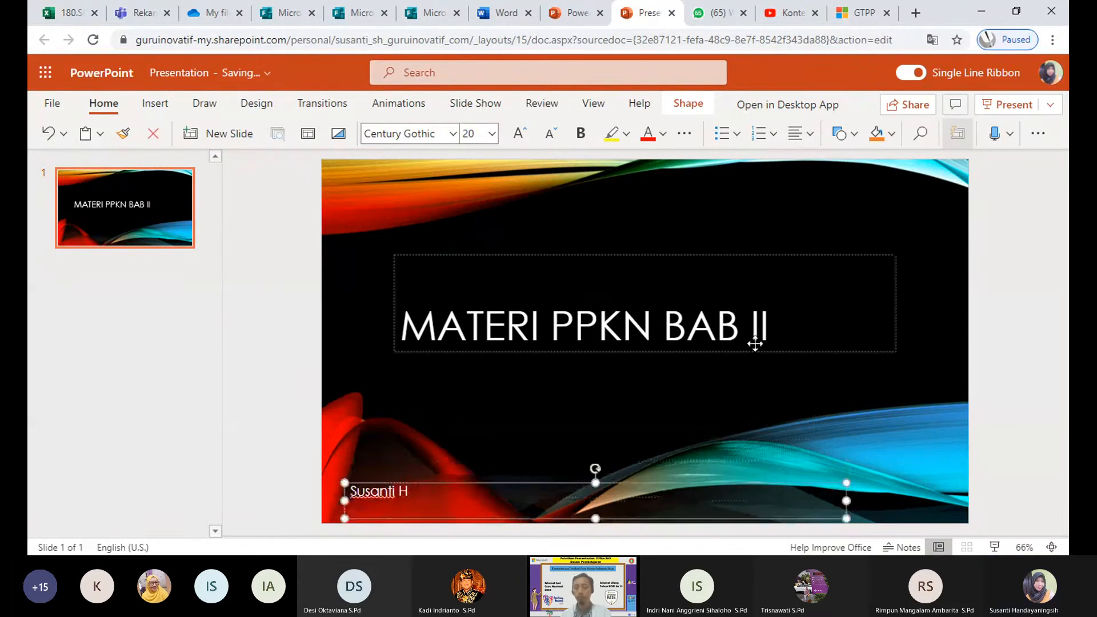
Step: Apply the third Designer idea, a blurred city photo with a white oval behind the title
{"action": "key", "text": "Escape"}
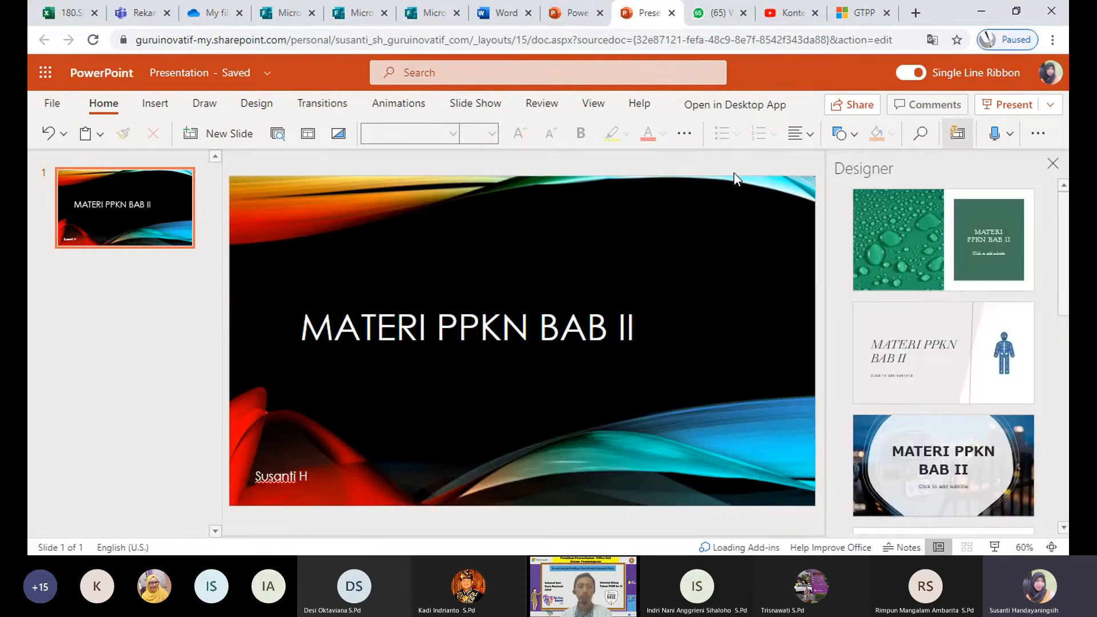
{"action": "left_click", "coordinate": [939, 454]}
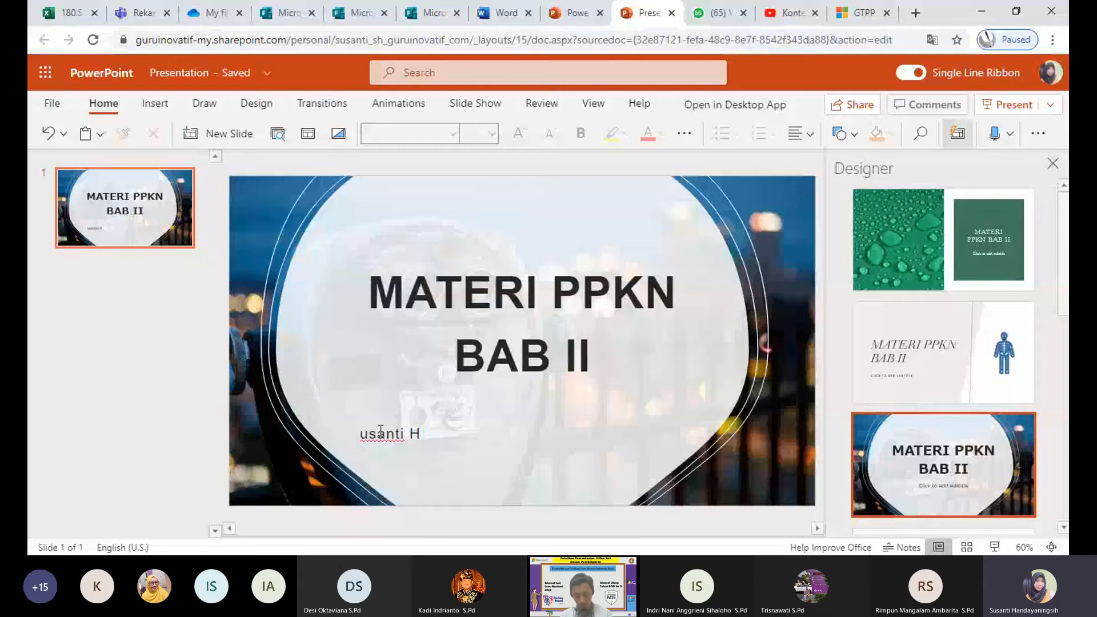
{"action": "left_click", "coordinate": [381, 445]}
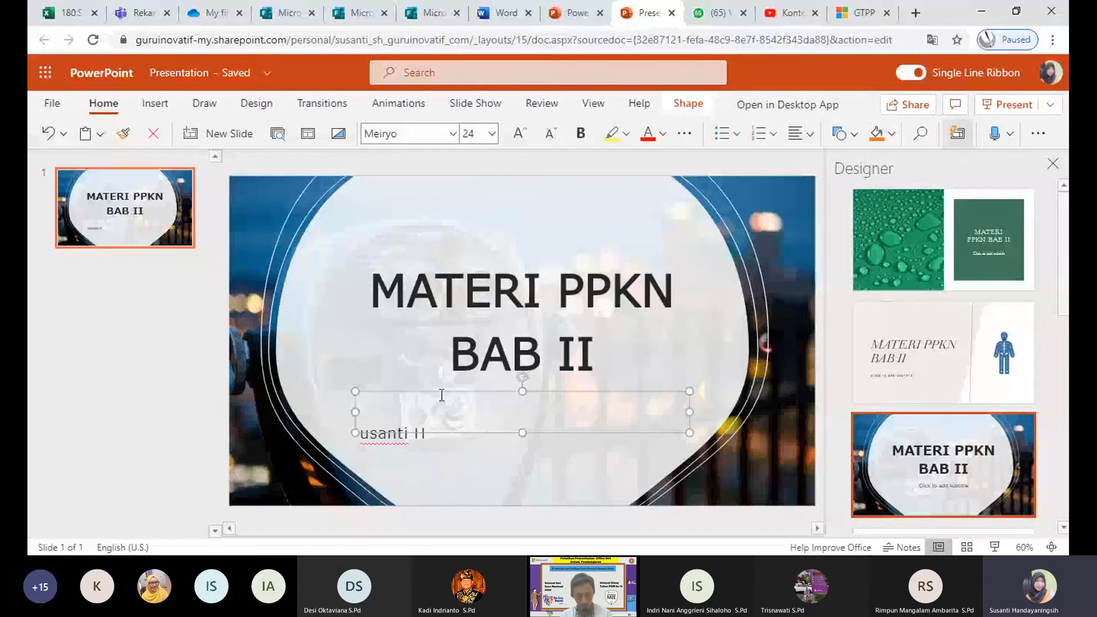
{"action": "double_click", "coordinate": [418, 436]}
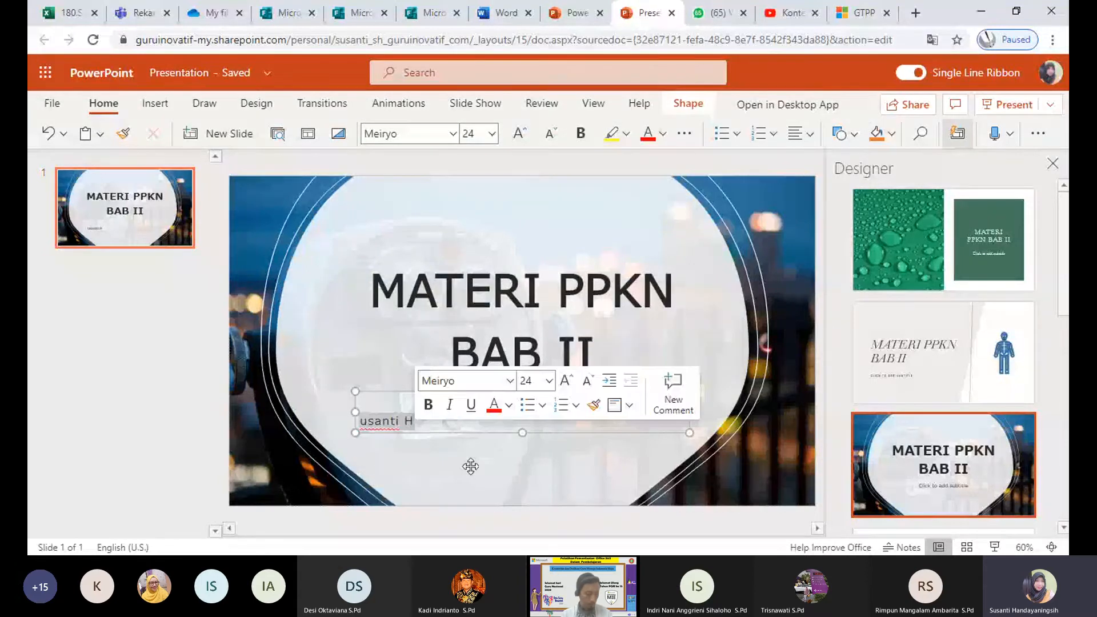
{"action": "left_click", "coordinate": [378, 427]}
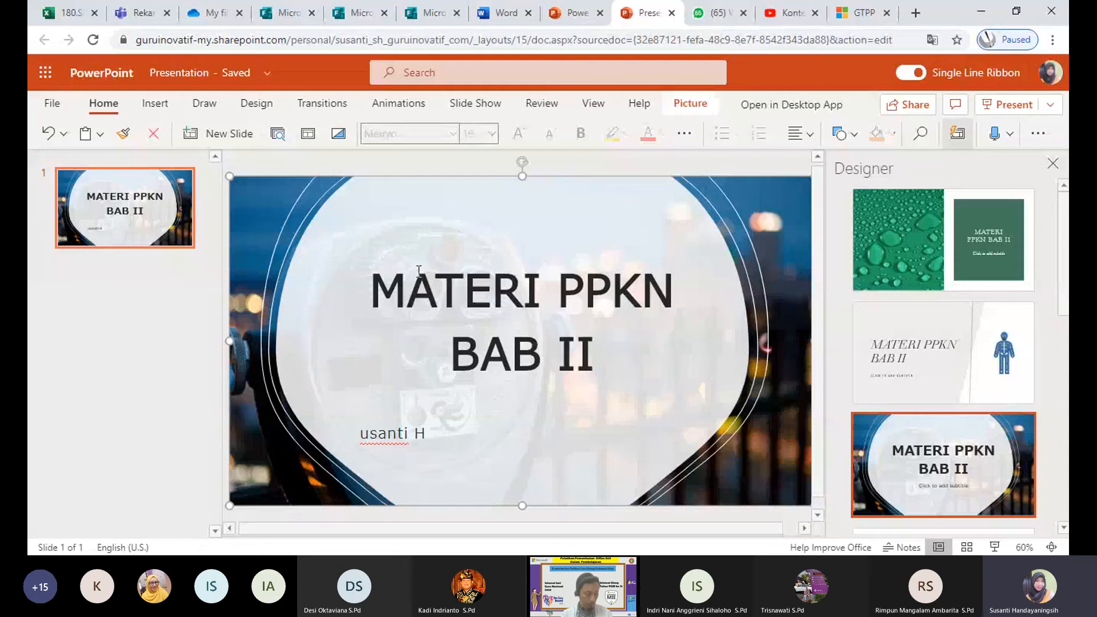
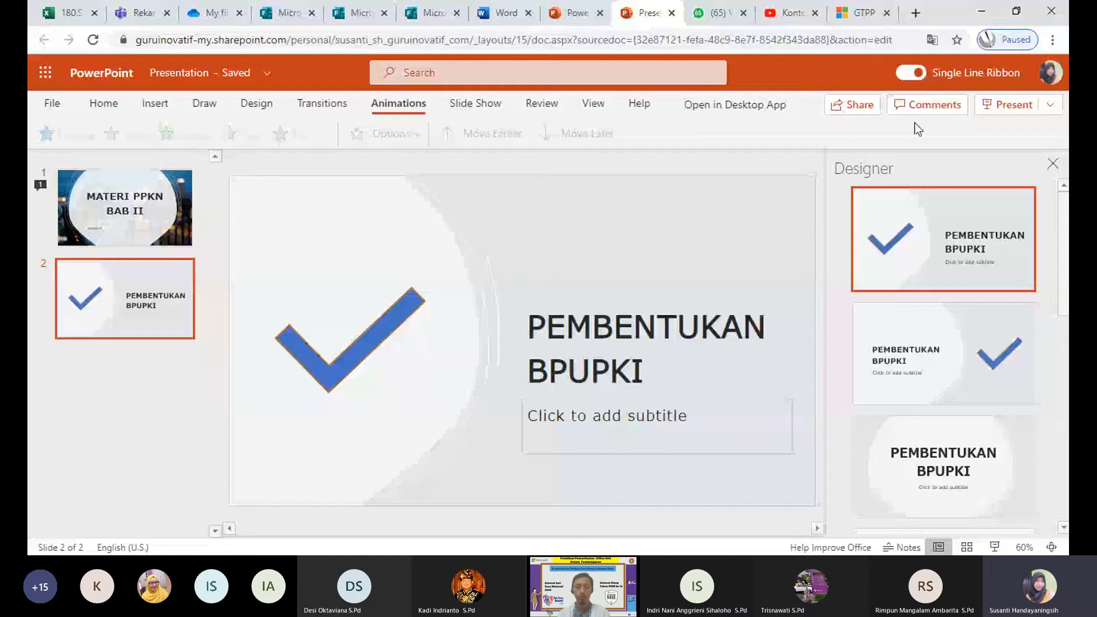
Step: Close the Designer pane now that the blue checkmark layout is applied
{"action": "left_click", "coordinate": [1052, 164]}
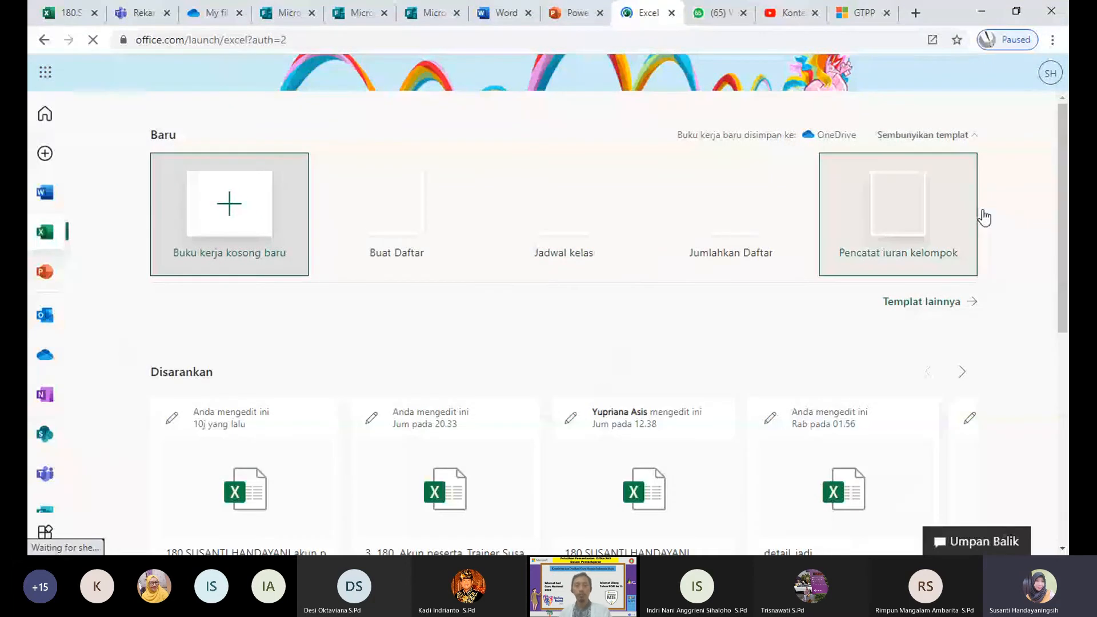
Step: Create a new blank workbook from the full template list and dismiss the page translation prompt
{"action": "left_click", "coordinate": [921, 301]}
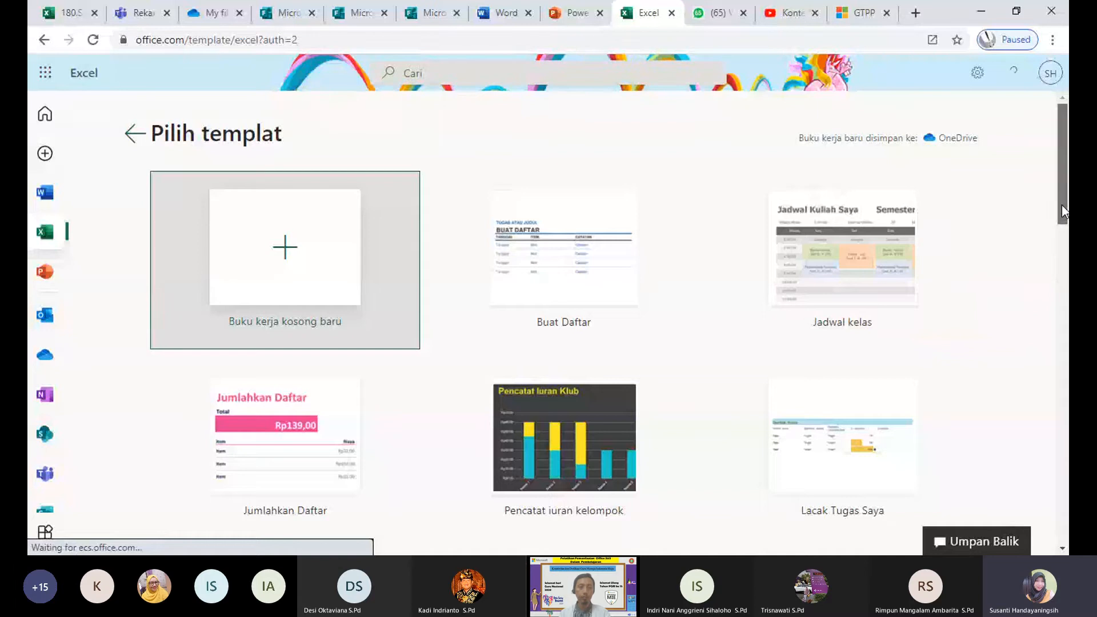
{"action": "left_click_drag", "start_coordinate": [1061, 209], "coordinate": [1063, 406]}
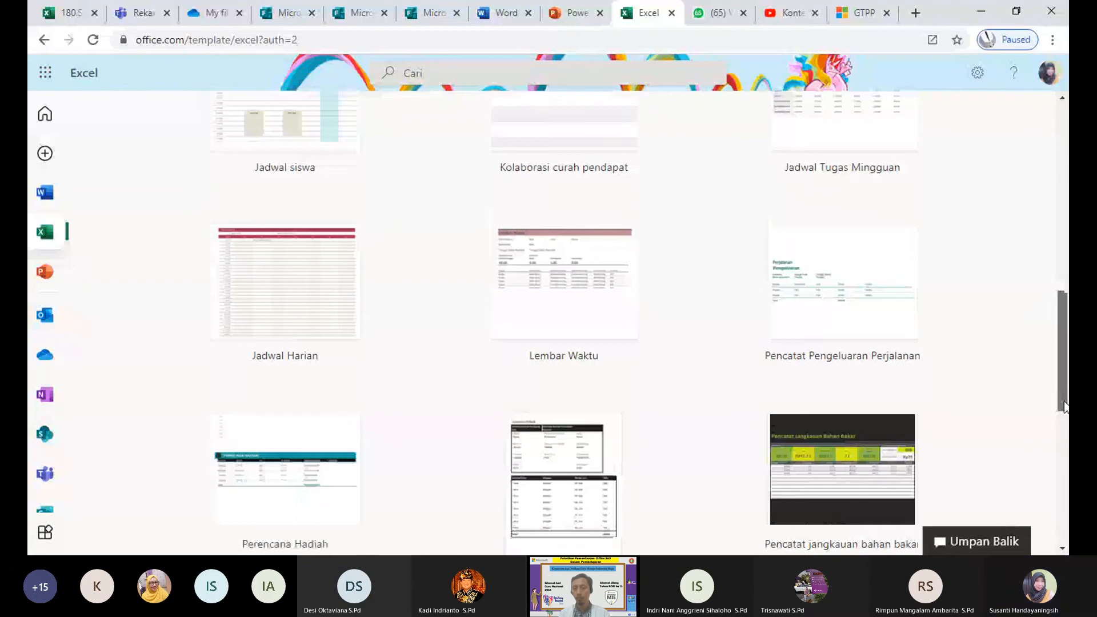
{"action": "left_click_drag", "start_coordinate": [1064, 405], "coordinate": [1059, 199]}
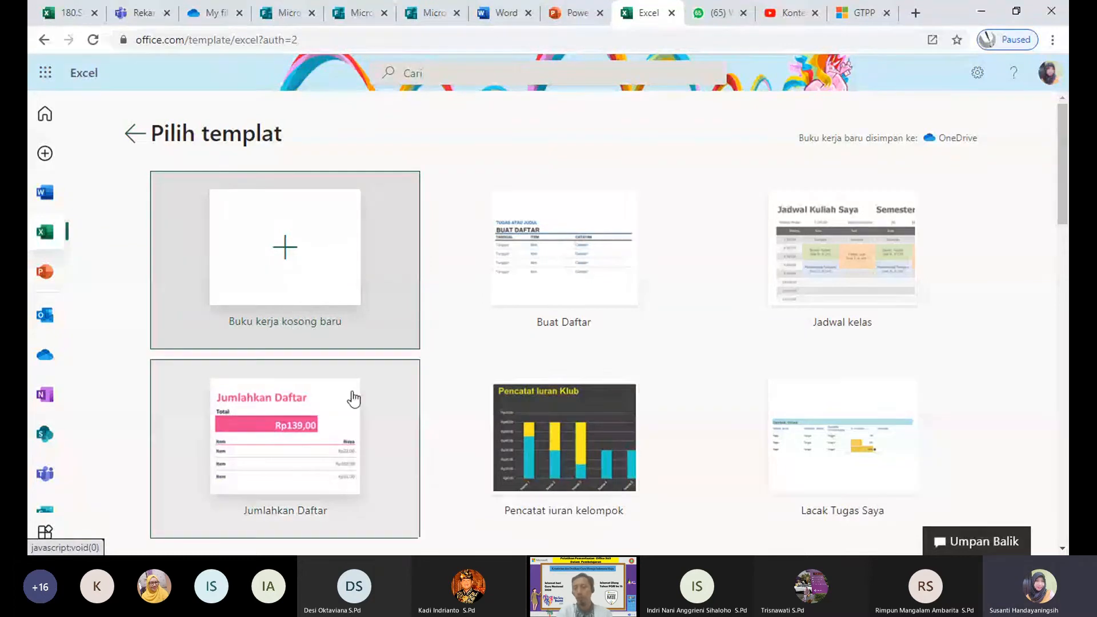
{"action": "left_click", "coordinate": [258, 246]}
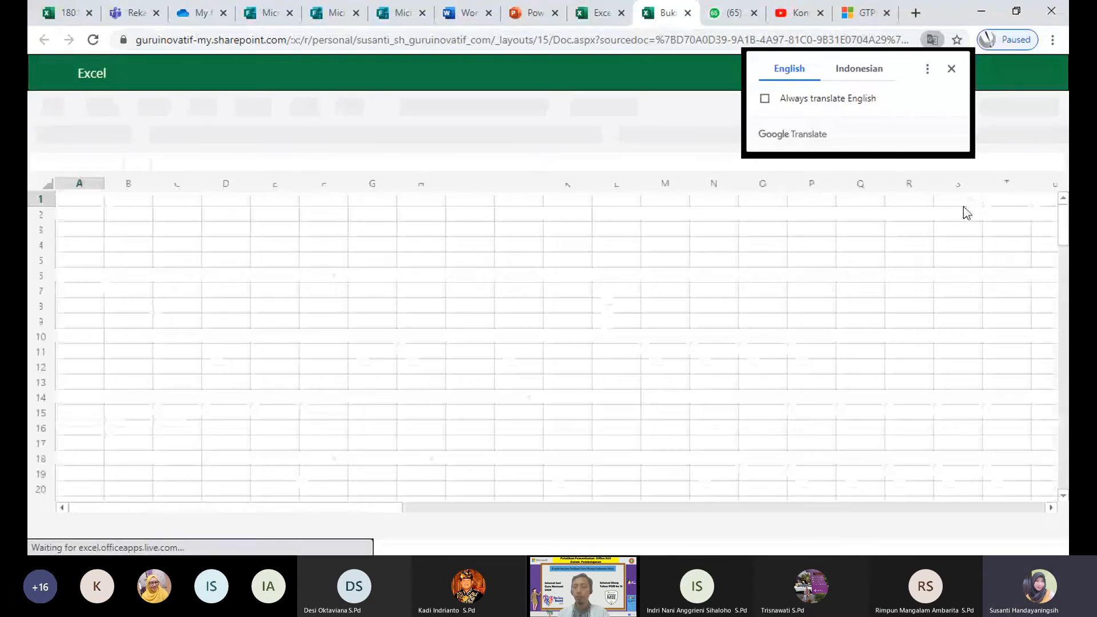
{"action": "left_click", "coordinate": [864, 69]}
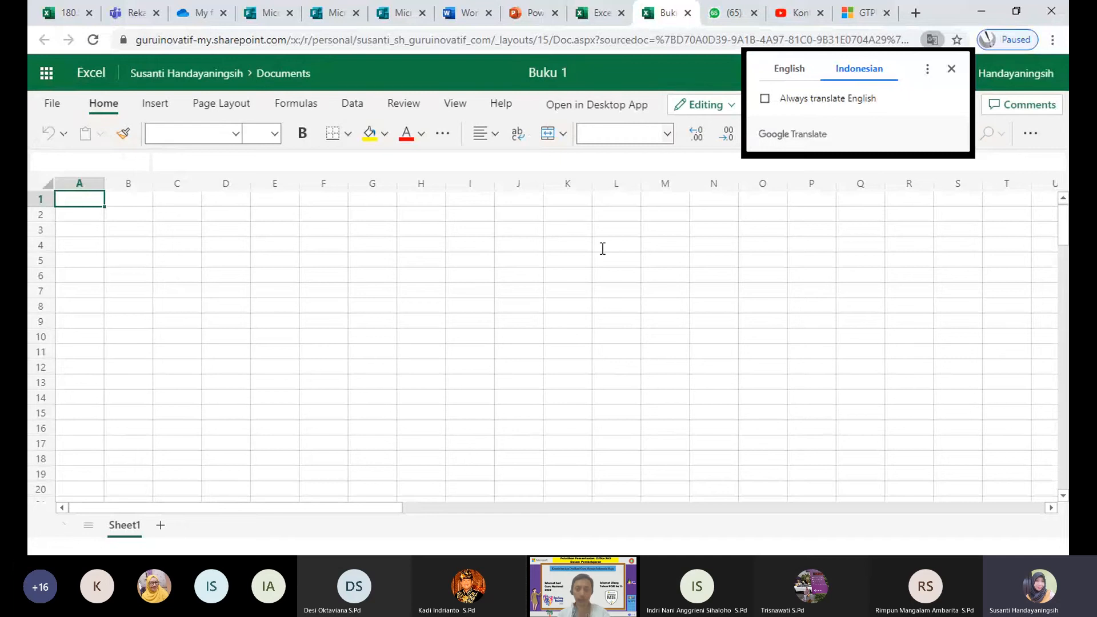
{"action": "left_click", "coordinate": [951, 69]}
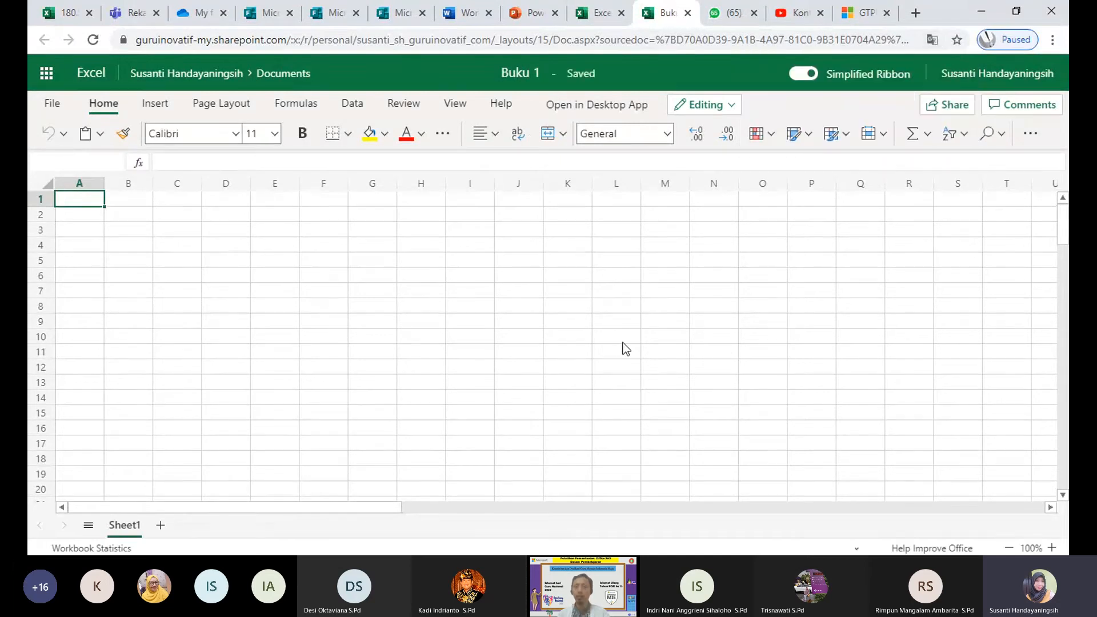
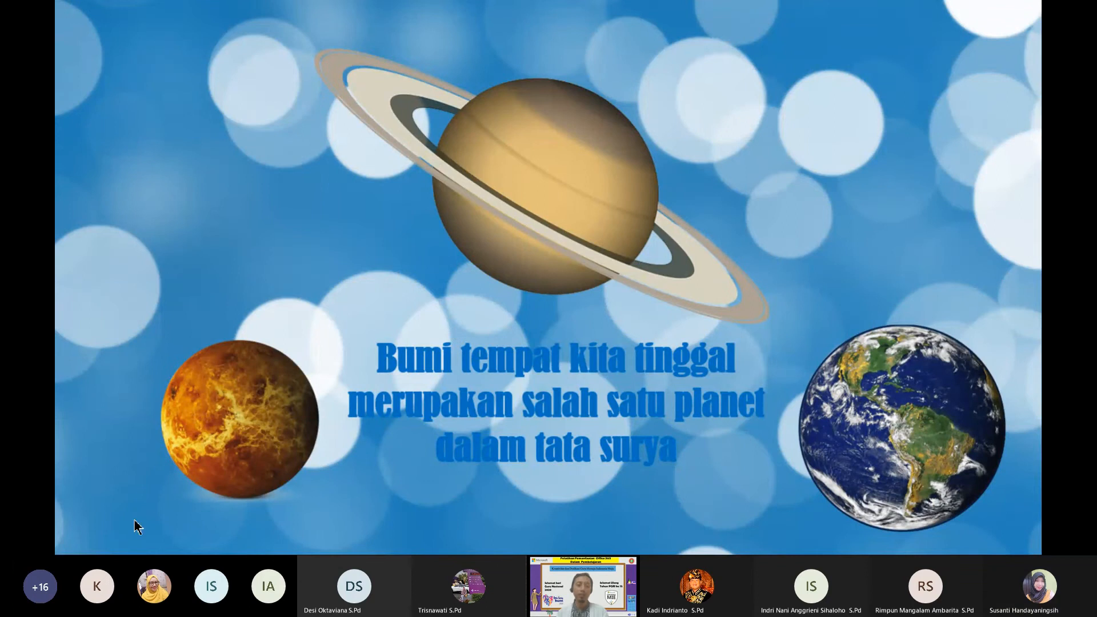
Step: Advance to the next slide, then end the slide show to return to slide 8 in the editor
{"action": "left_click", "coordinate": [75, 537]}
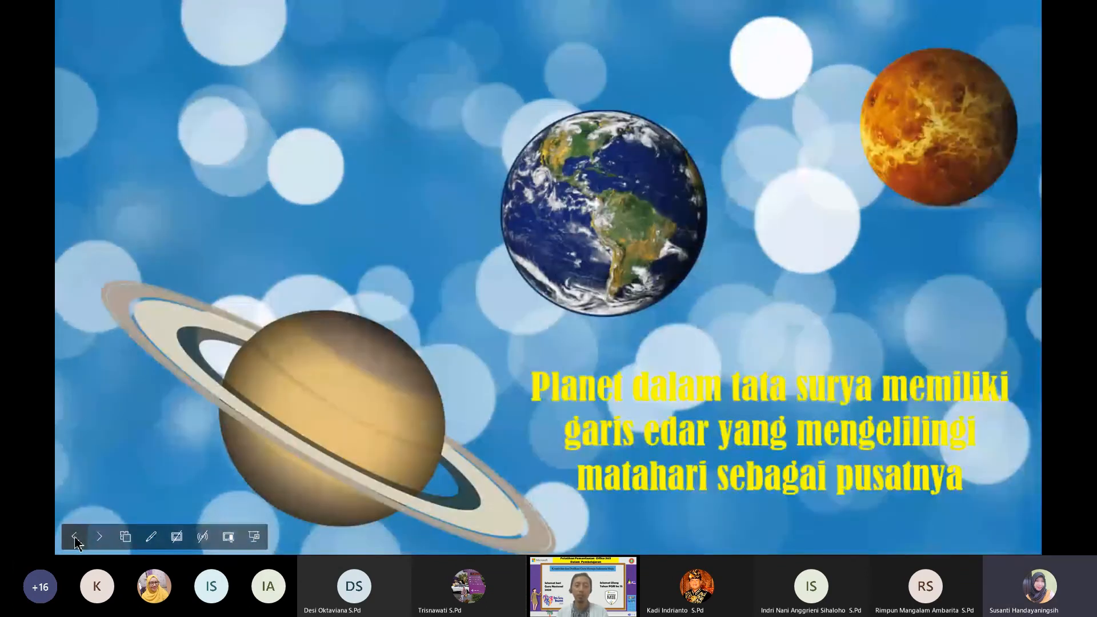
{"action": "left_click", "coordinate": [254, 536]}
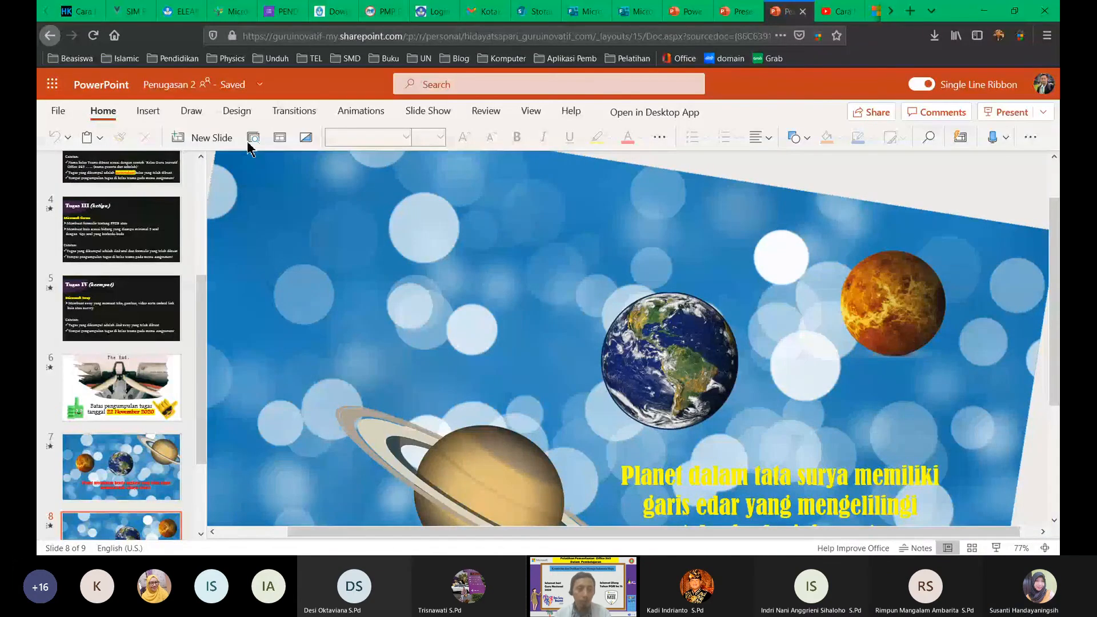
Step: Select the Earth picture and browse Insert, Animations, Design and Transitions to check slide 8's 2-second Morph transition
{"action": "left_click", "coordinate": [679, 342]}
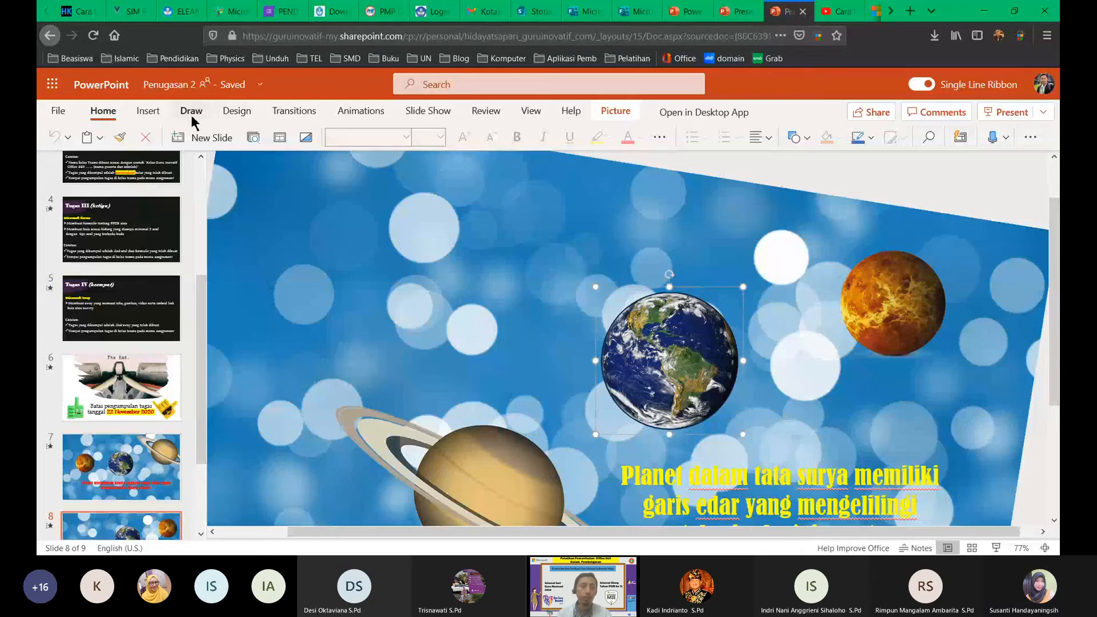
{"action": "left_click", "coordinate": [150, 112]}
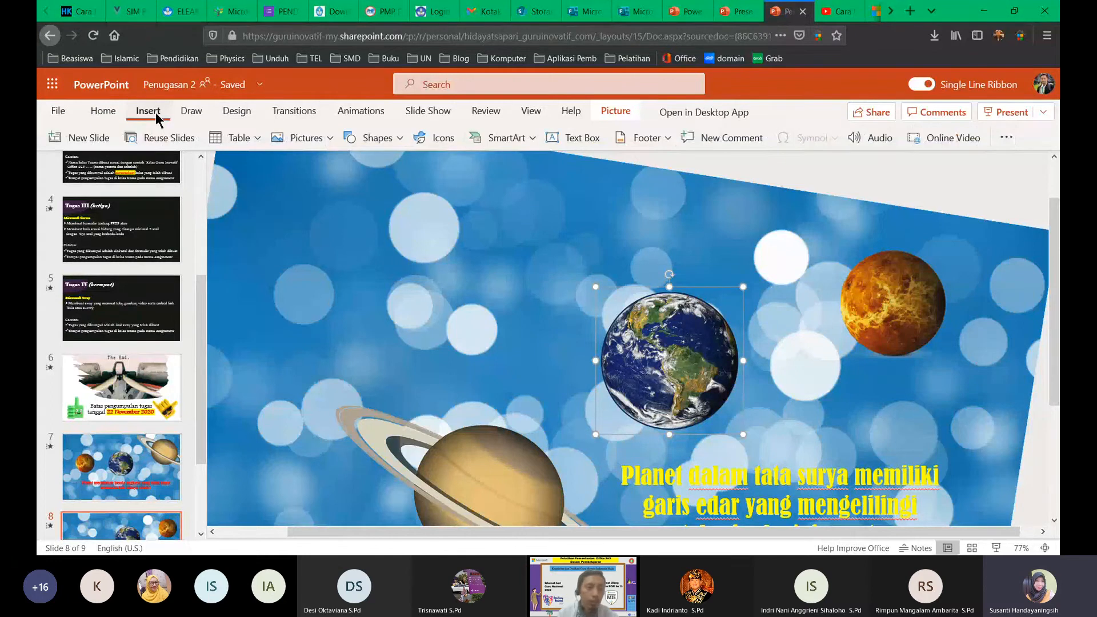
{"action": "left_click", "coordinate": [353, 111]}
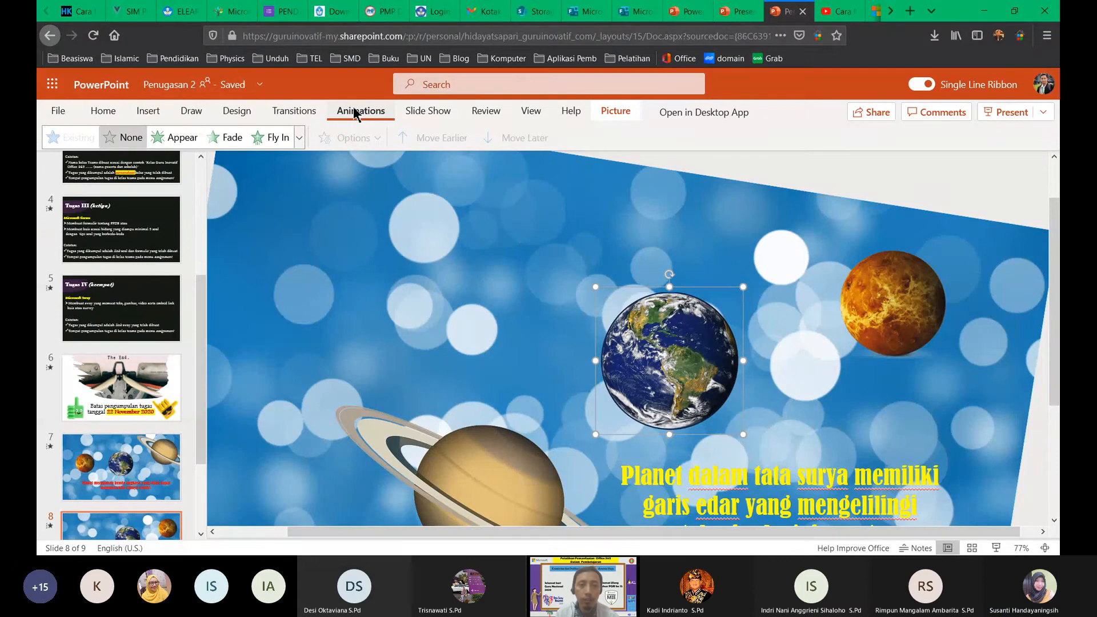
{"action": "left_click", "coordinate": [243, 115]}
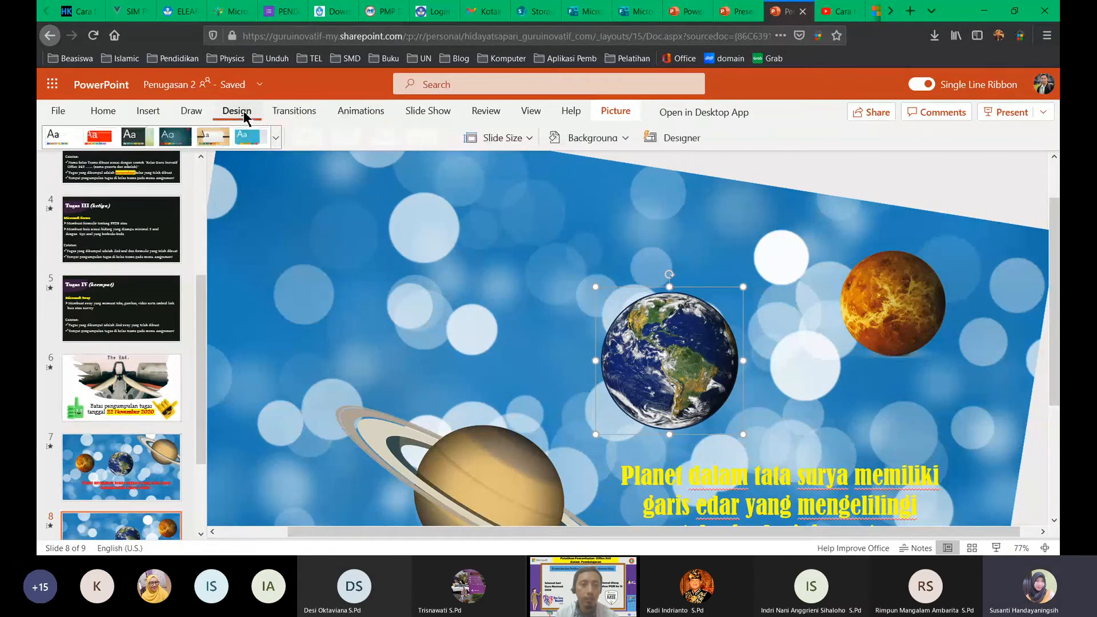
{"action": "left_click", "coordinate": [295, 112]}
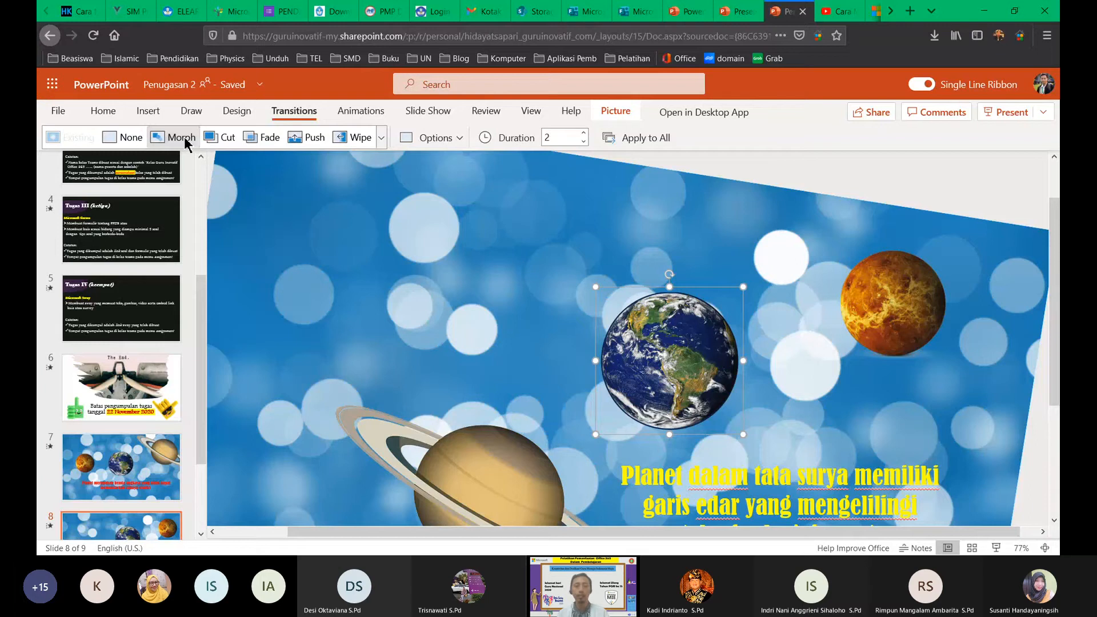
{"action": "scroll", "coordinate": [127, 495], "scroll_direction": "down", "scroll_amount": 2}
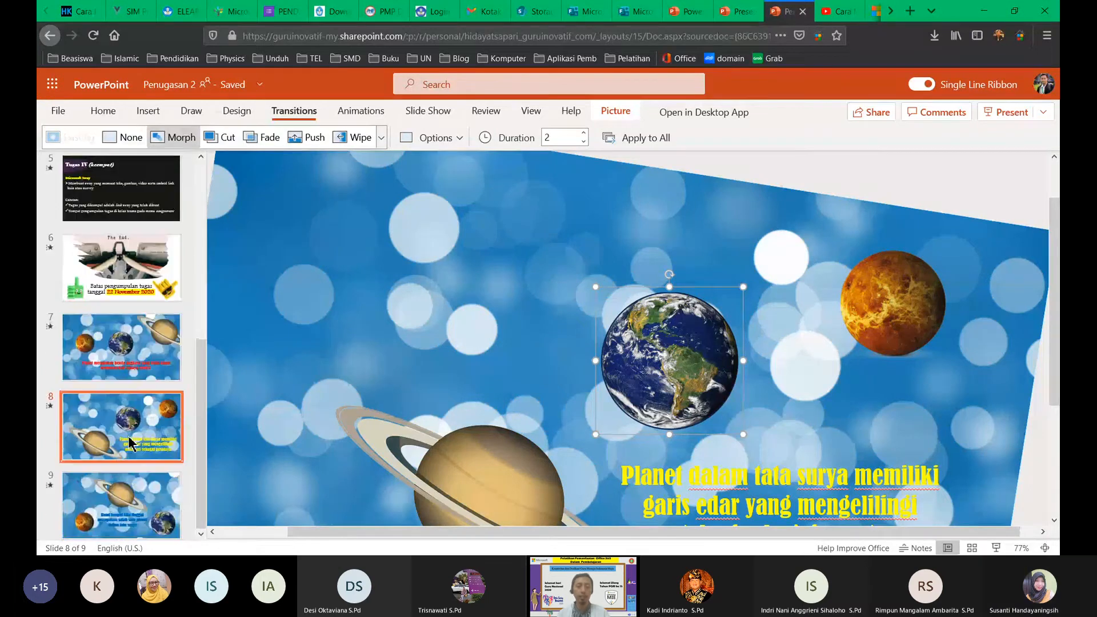
{"action": "left_click", "coordinate": [129, 442]}
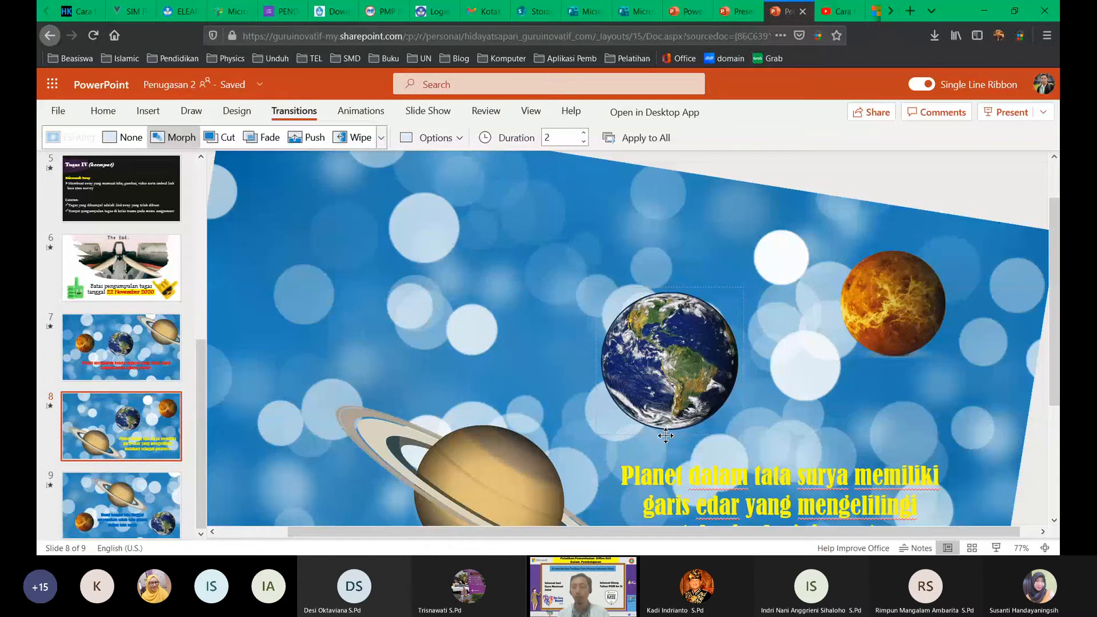
Step: Play the slide show from the current slide to preview the Morph transitions, then end it
{"action": "key", "text": "shift+F5"}
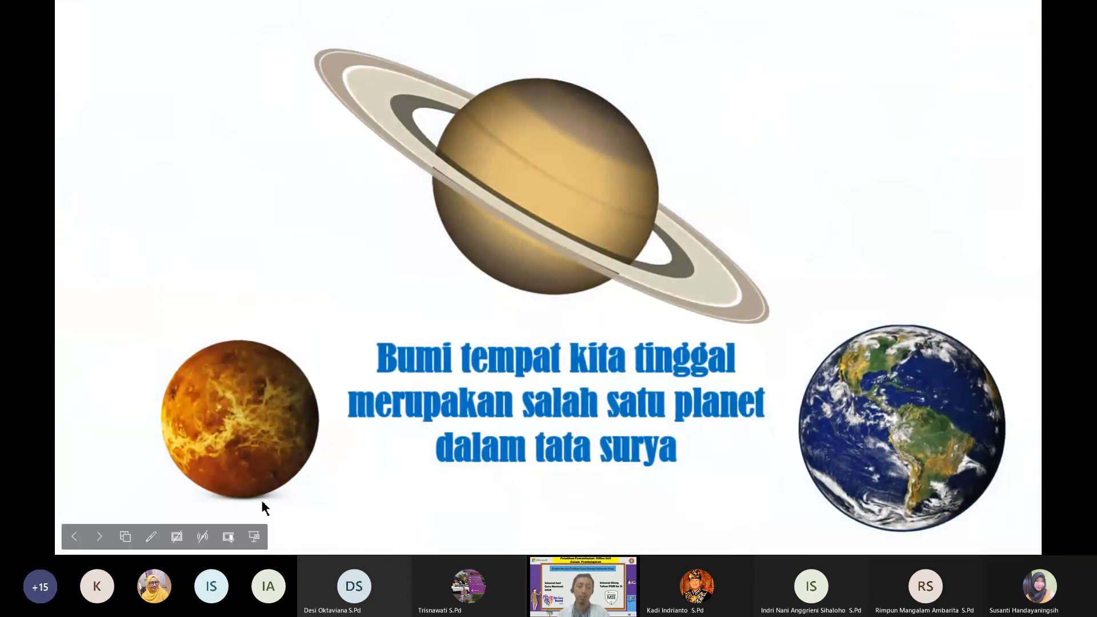
{"action": "left_click", "coordinate": [254, 536]}
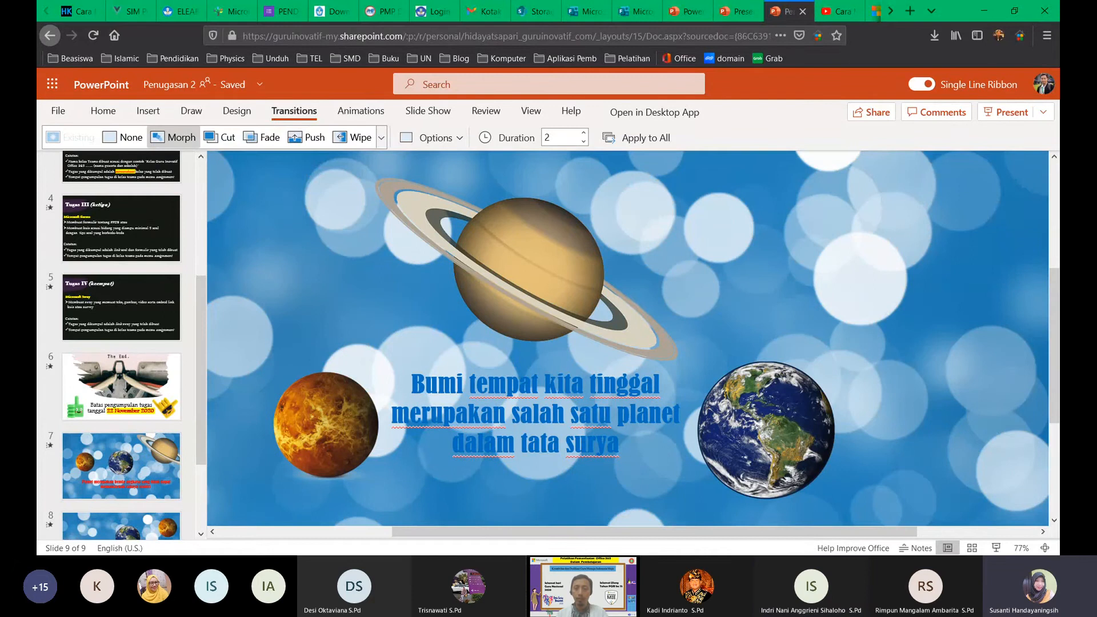
Step: Bring the browser window back into focus before moving to the Latihan team in Teams
{"action": "left_click", "coordinate": [491, 520]}
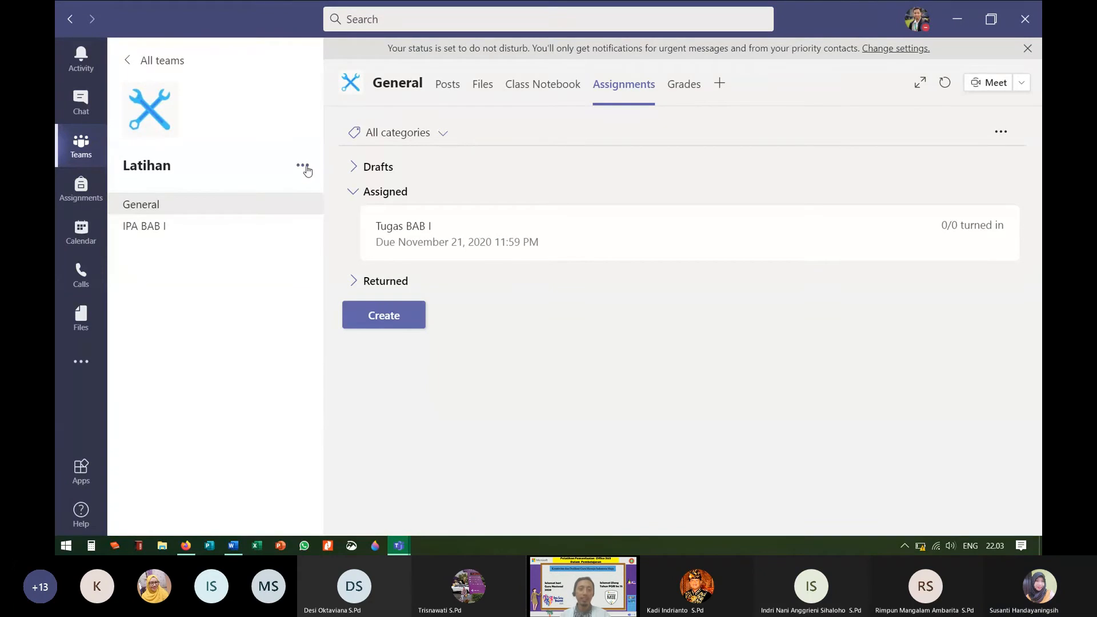
Step: Open Manage team for Latihan and expand Members and guests to review 1 owner and 11 members
{"action": "left_click", "coordinate": [303, 166]}
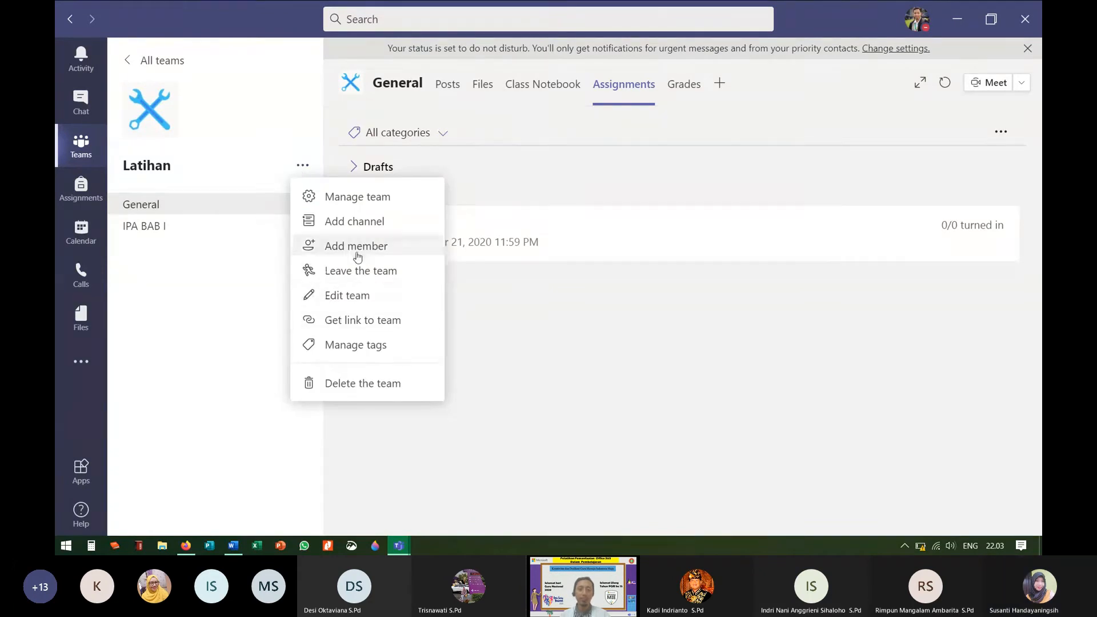
{"action": "left_click", "coordinate": [351, 199]}
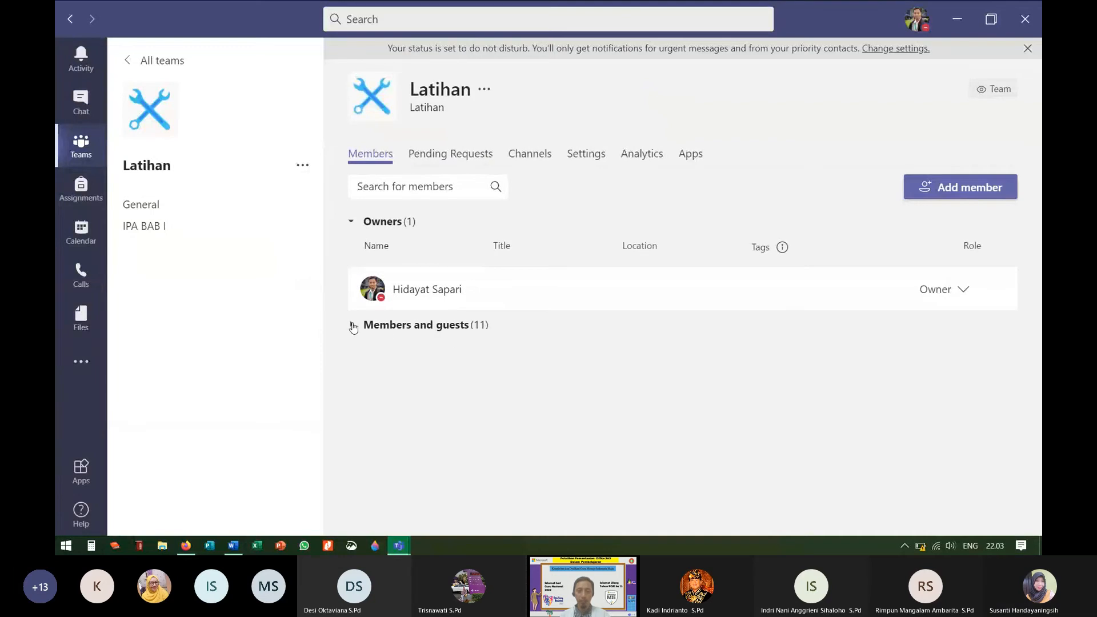
{"action": "left_click", "coordinate": [352, 324]}
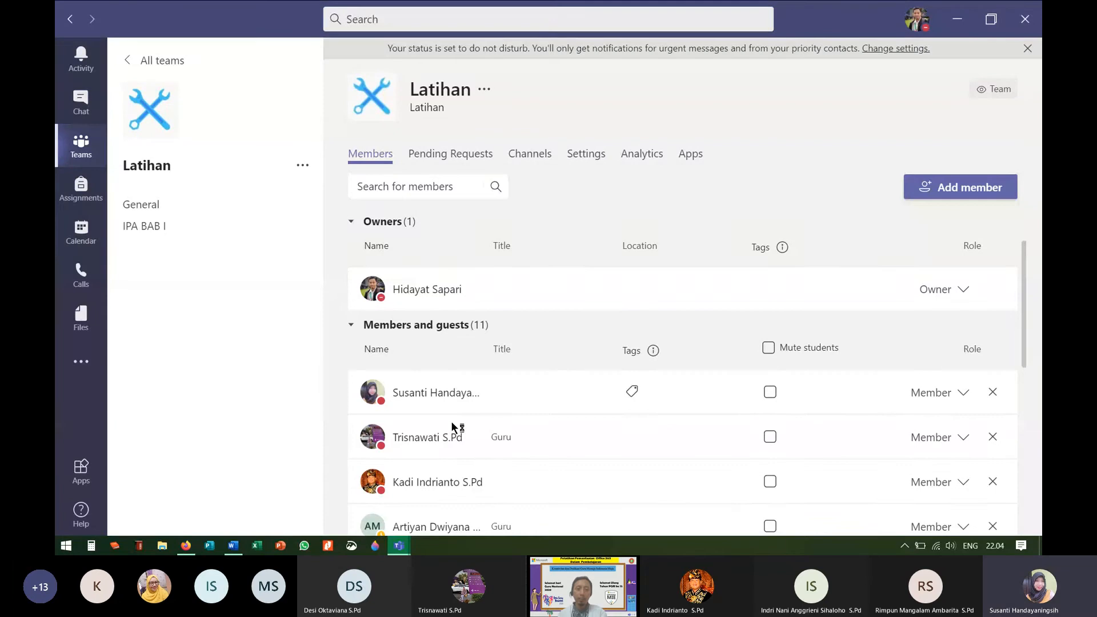
{"action": "scroll", "coordinate": [440, 388], "scroll_direction": "down", "scroll_amount": 6}
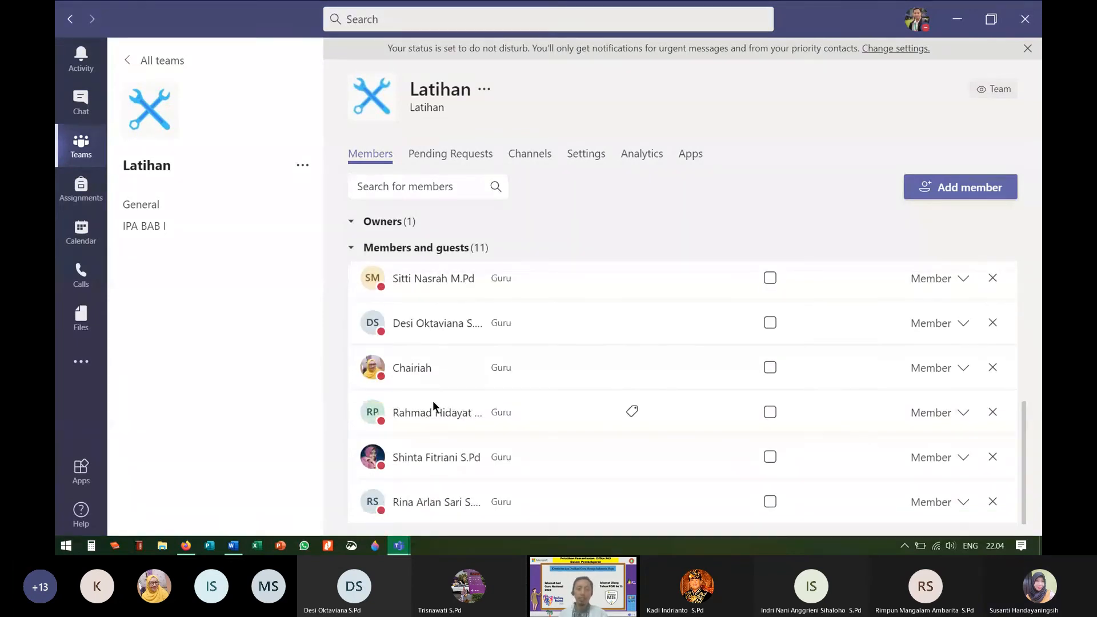
{"action": "scroll", "coordinate": [438, 451], "scroll_direction": "up", "scroll_amount": 5}
{"action": "scroll", "coordinate": [440, 445], "scroll_direction": "up", "scroll_amount": 1}
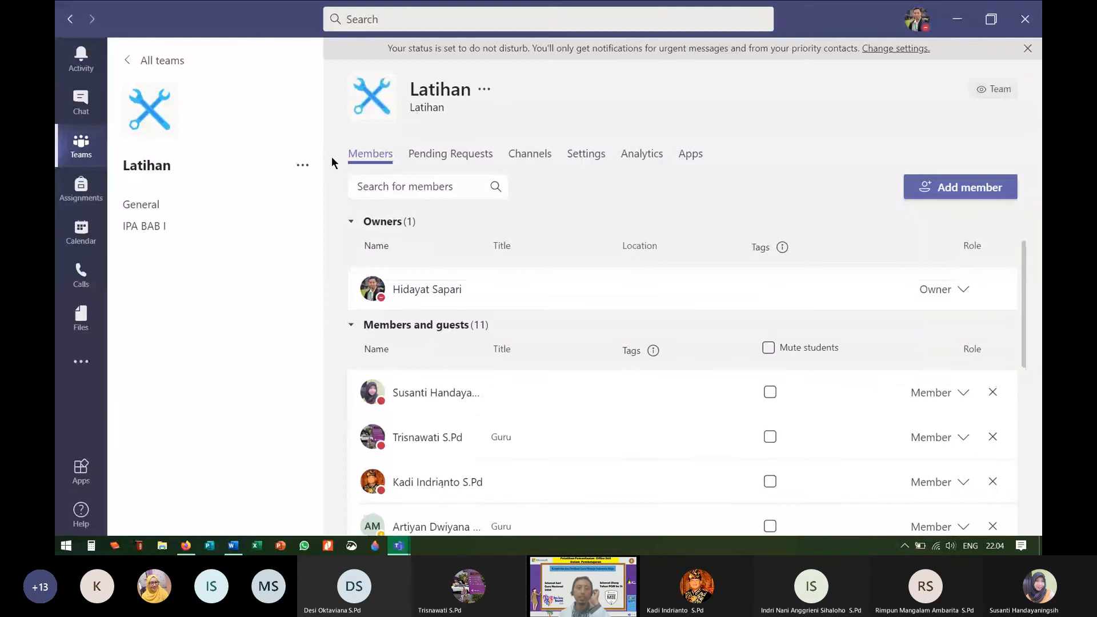
Step: Check Latihan's settings and General channel assignments, then return to the All teams grid
{"action": "left_click", "coordinate": [585, 160]}
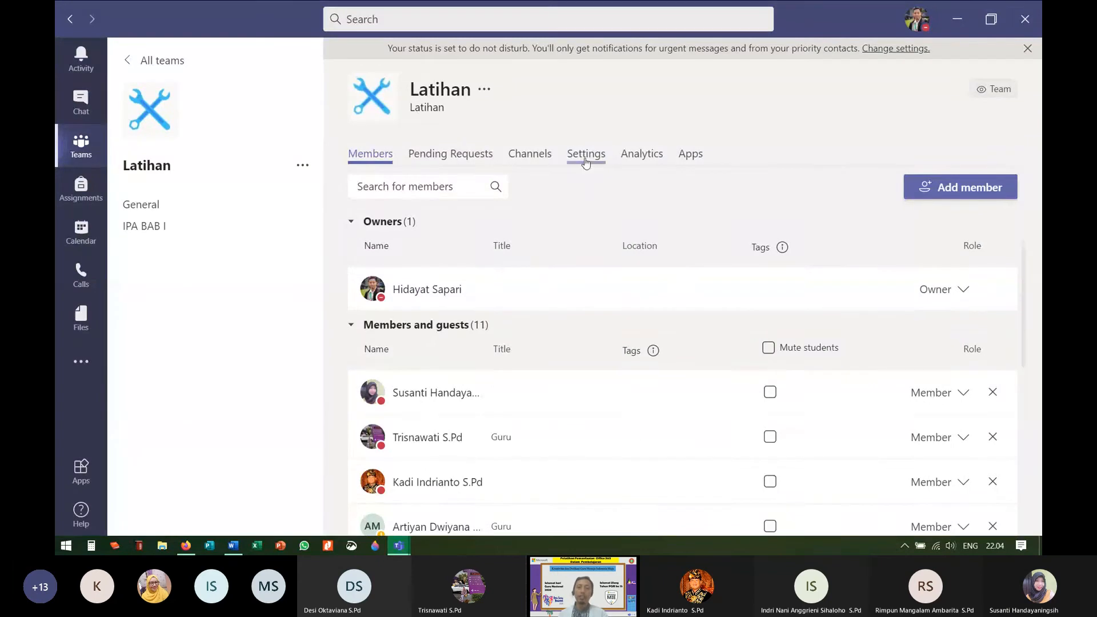
{"action": "left_click", "coordinate": [149, 209]}
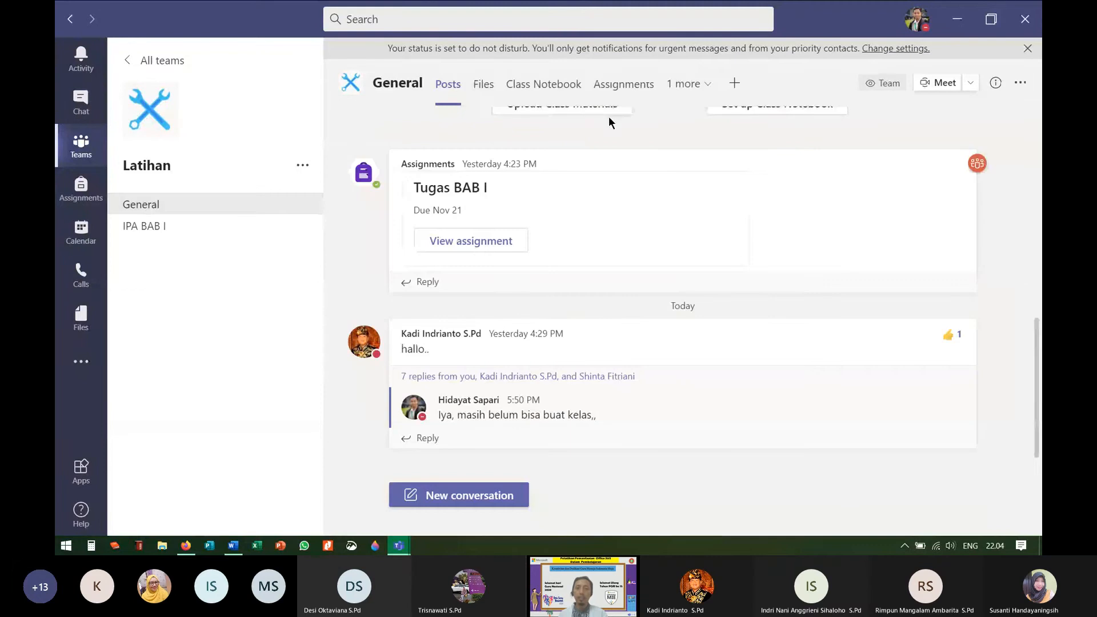
{"action": "left_click", "coordinate": [629, 85]}
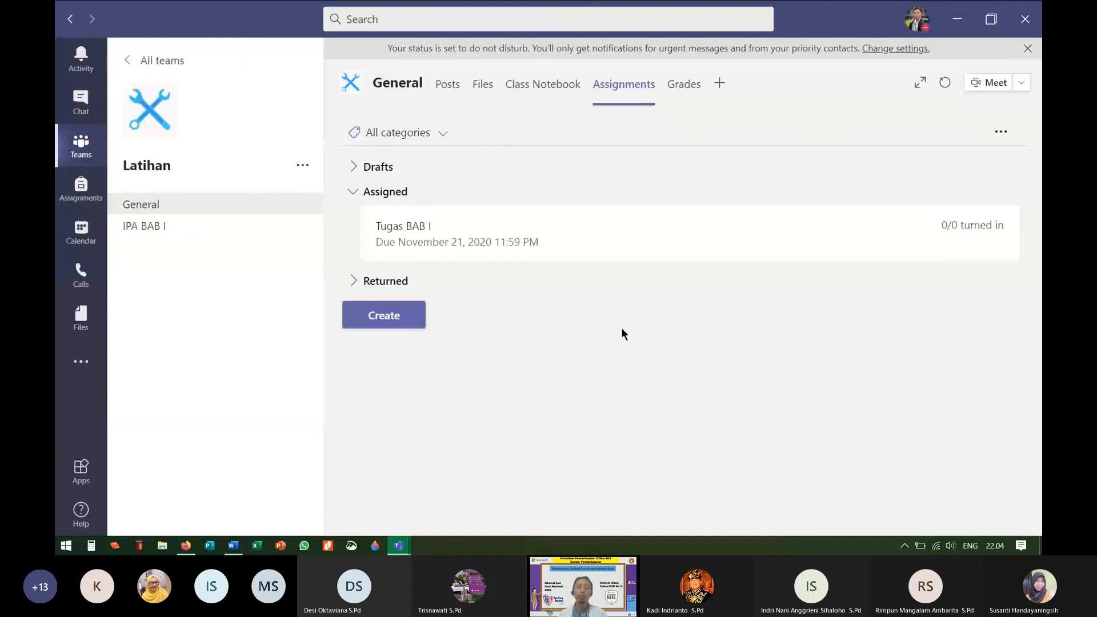
{"action": "left_click", "coordinate": [384, 324]}
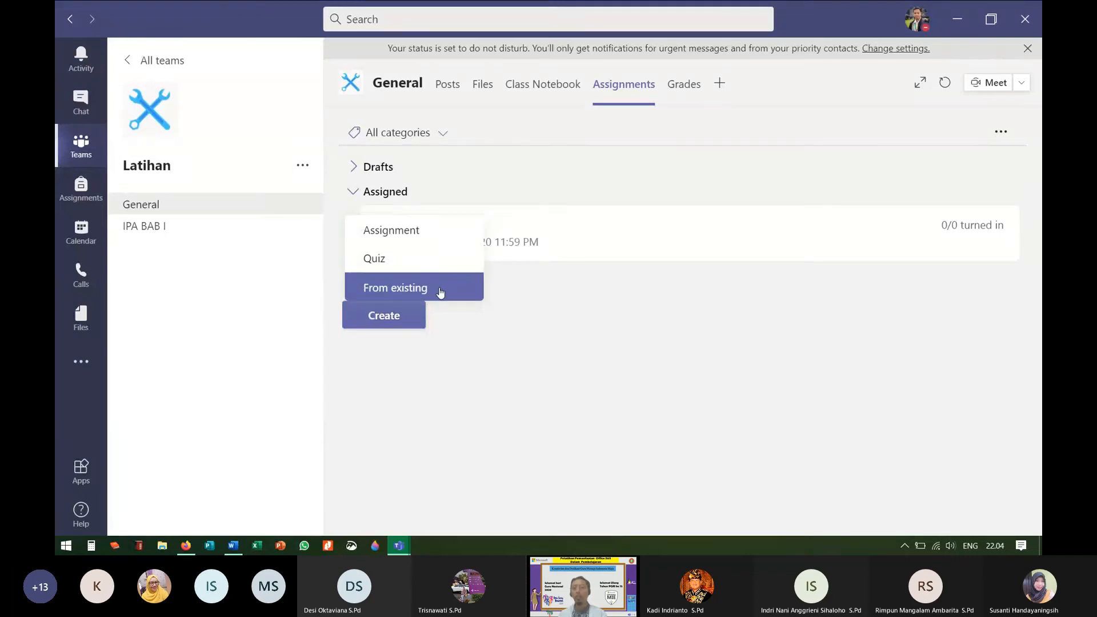
{"action": "left_click", "coordinate": [587, 336]}
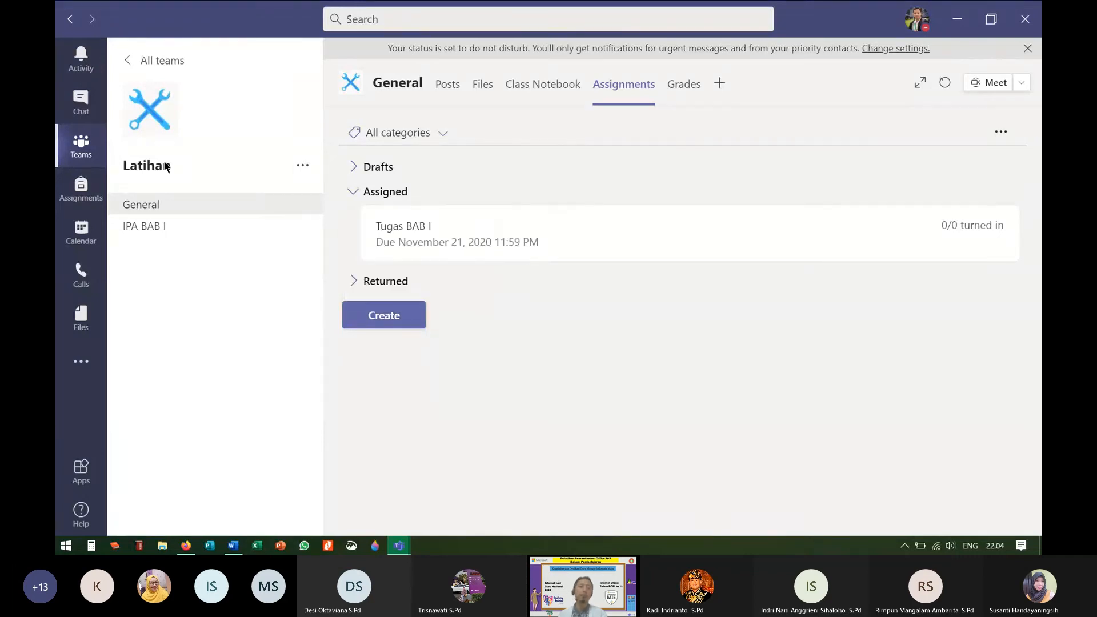
{"action": "left_click", "coordinate": [150, 61]}
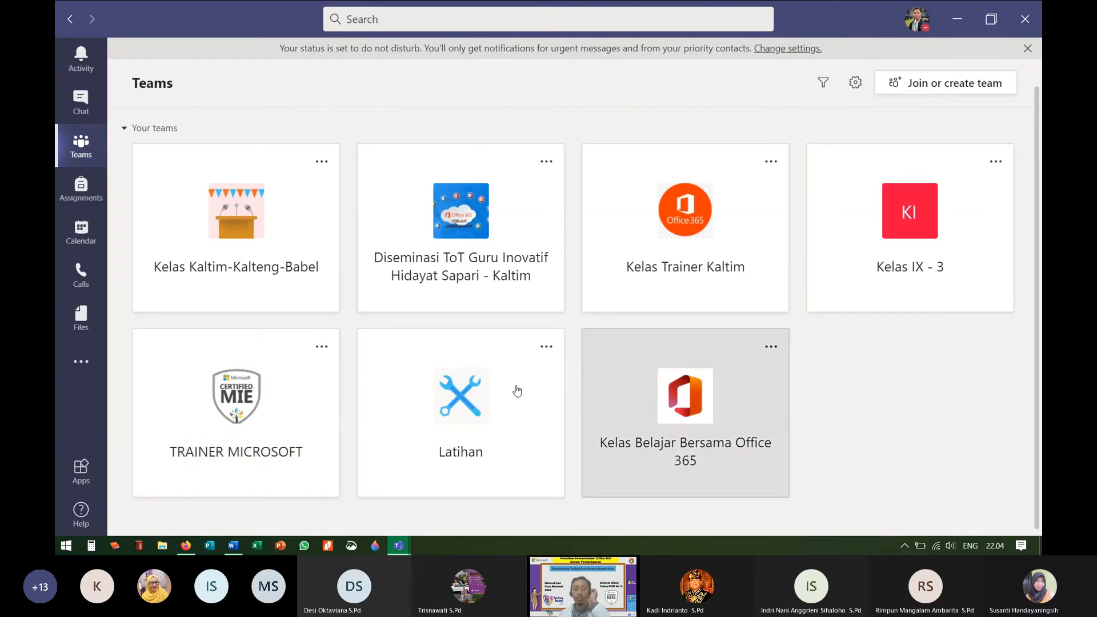
{"action": "left_click", "coordinate": [642, 461]}
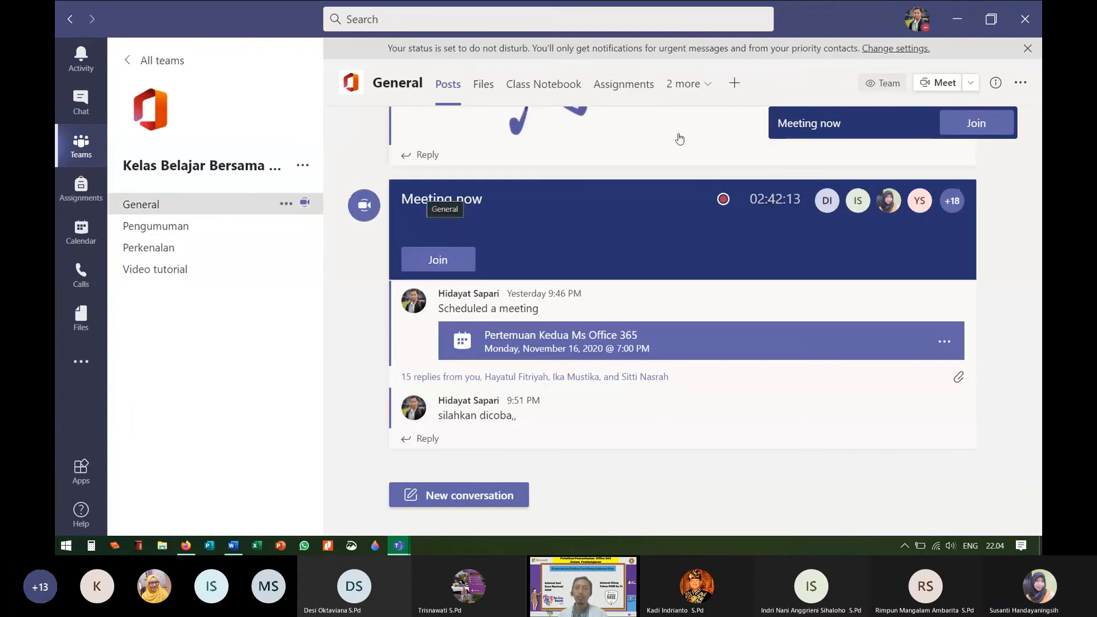
{"action": "left_click", "coordinate": [621, 85]}
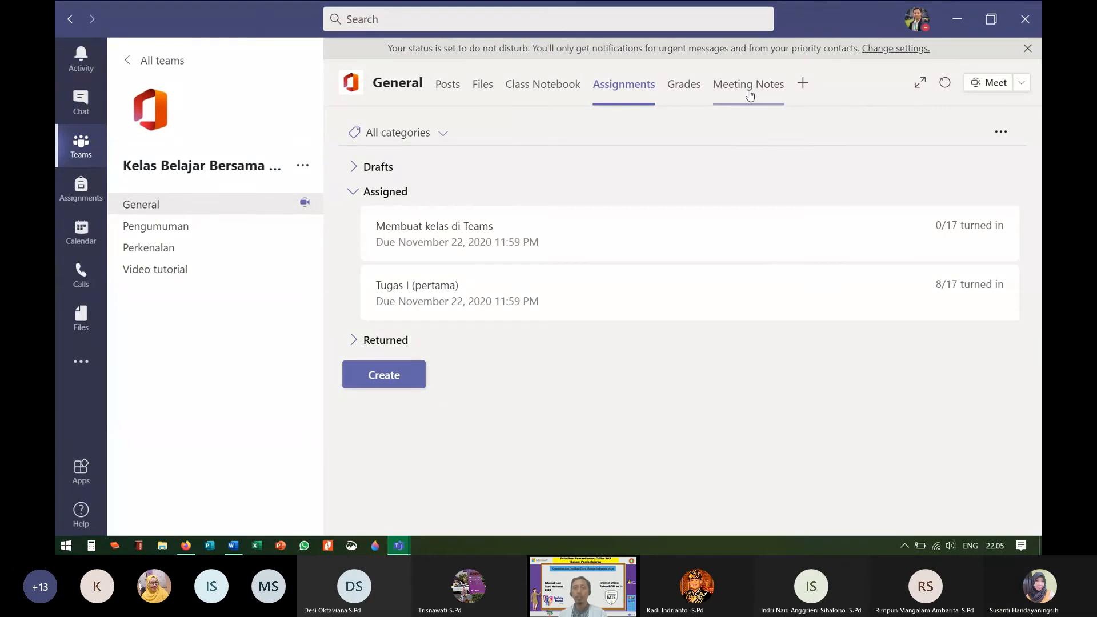
{"action": "left_click", "coordinate": [683, 90]}
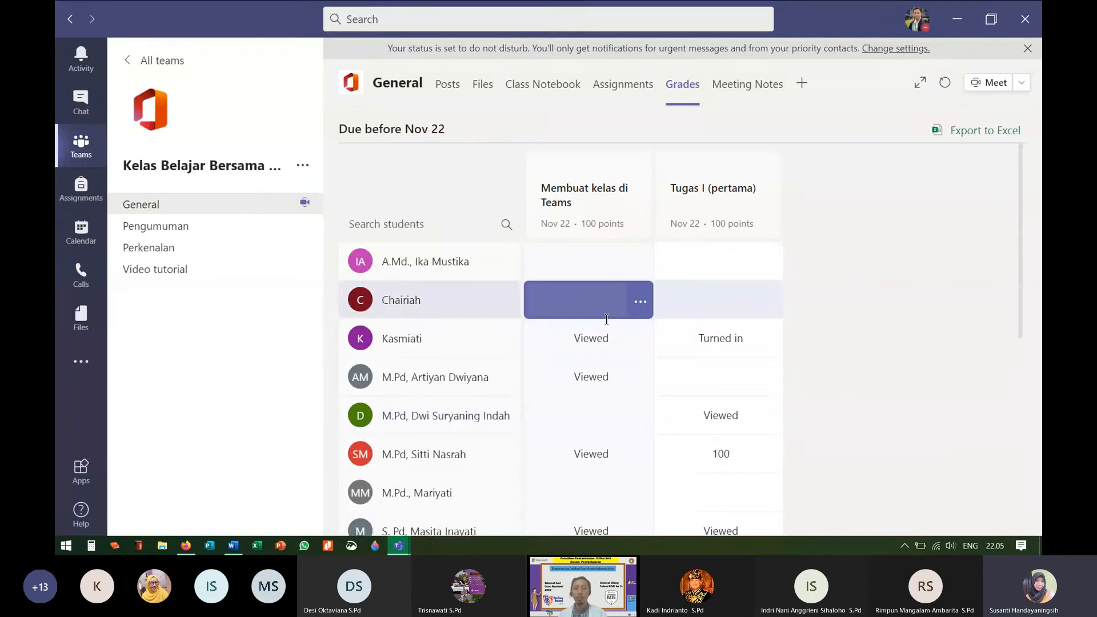
{"action": "scroll", "coordinate": [616, 343], "scroll_direction": "down", "scroll_amount": 5}
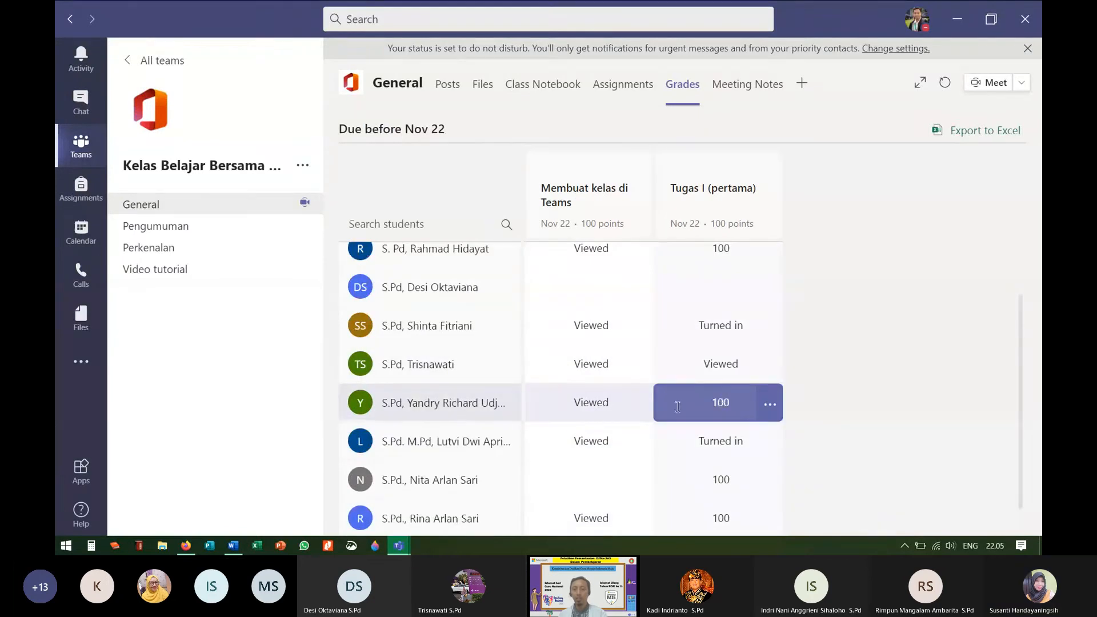
{"action": "scroll", "coordinate": [831, 357], "scroll_direction": "up", "scroll_amount": 6}
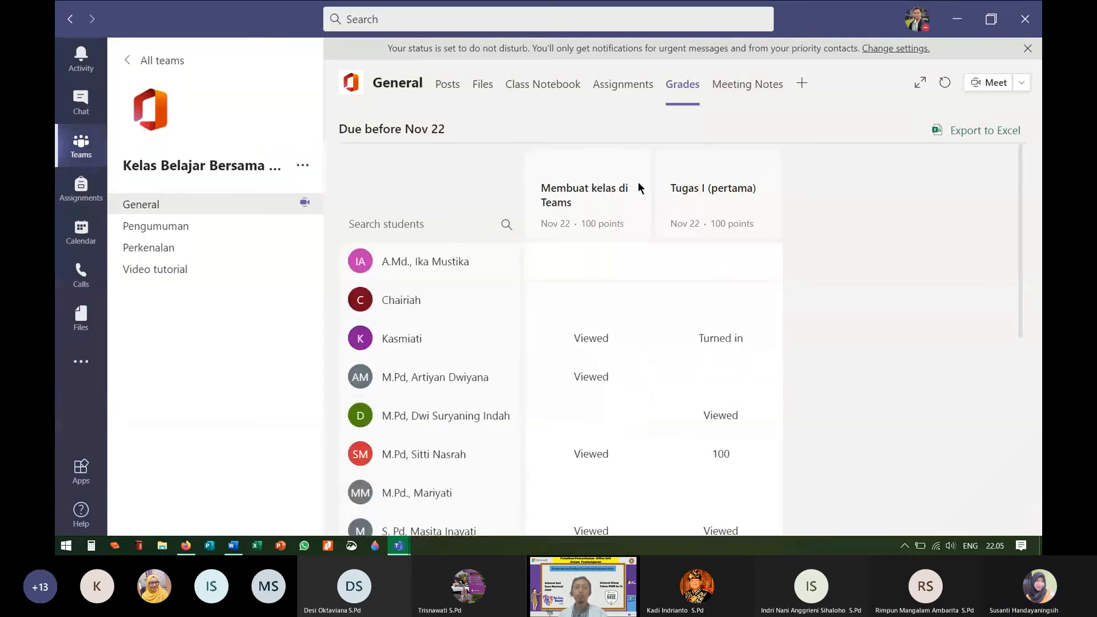
{"action": "left_click", "coordinate": [624, 91]}
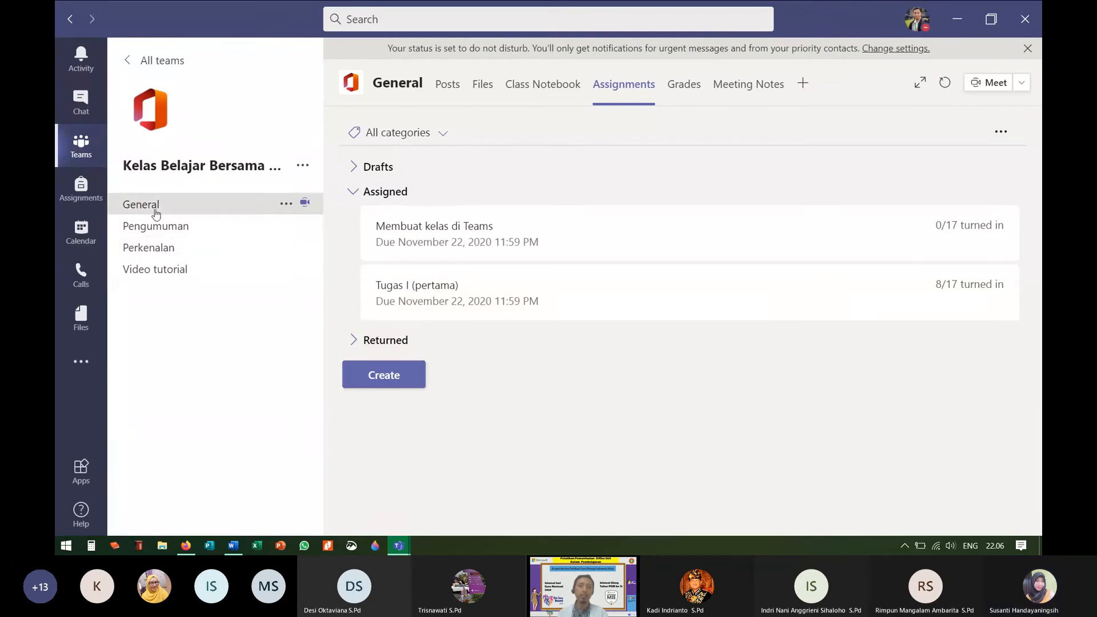
Step: Open the sidebar options menu for the Kelas Belajar Bersama Office 365 team
{"action": "left_click", "coordinate": [302, 169]}
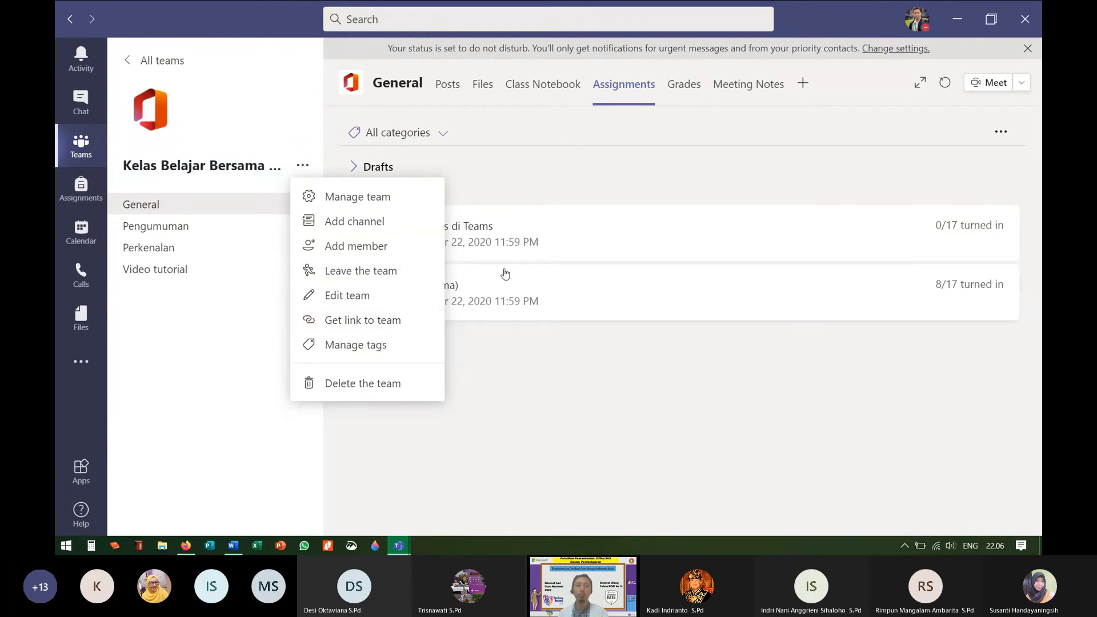
{"action": "left_click", "coordinate": [302, 166]}
{"action": "left_click", "coordinate": [303, 166]}
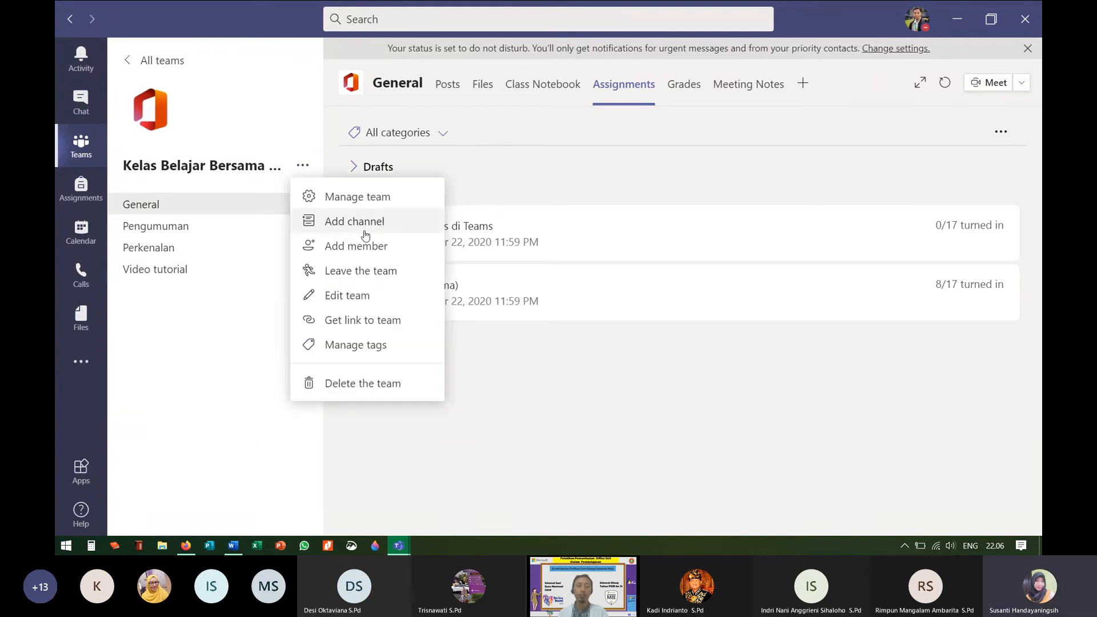
Step: Reveal the class team's join code under Manage team > Settings > Team code, then return to General
{"action": "left_click", "coordinate": [358, 197]}
{"action": "left_click", "coordinate": [301, 167]}
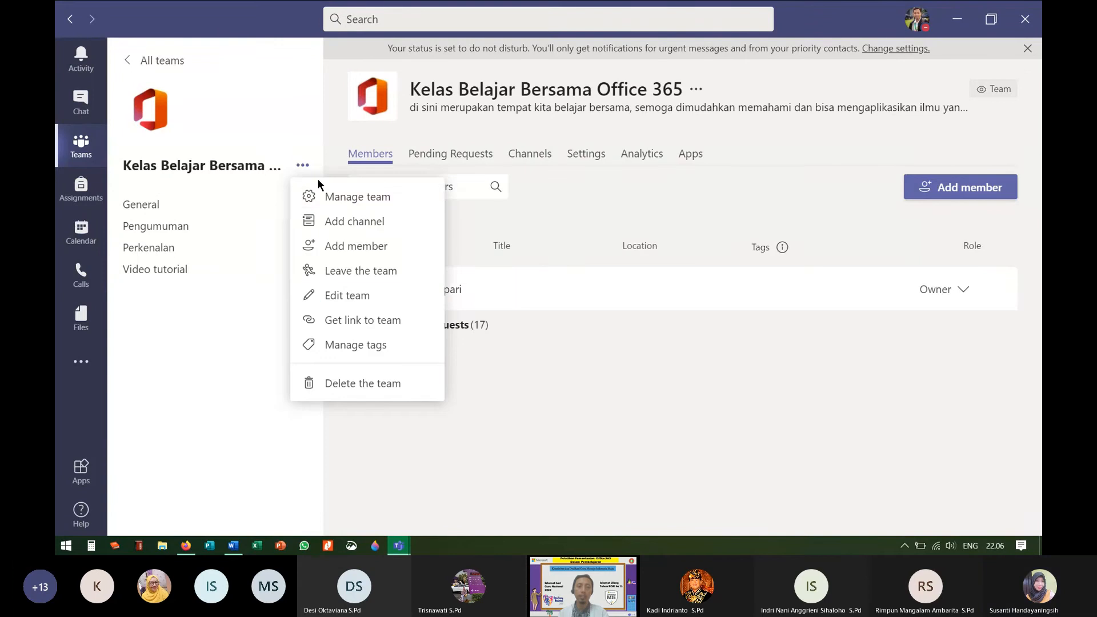
{"action": "left_click", "coordinate": [613, 198]}
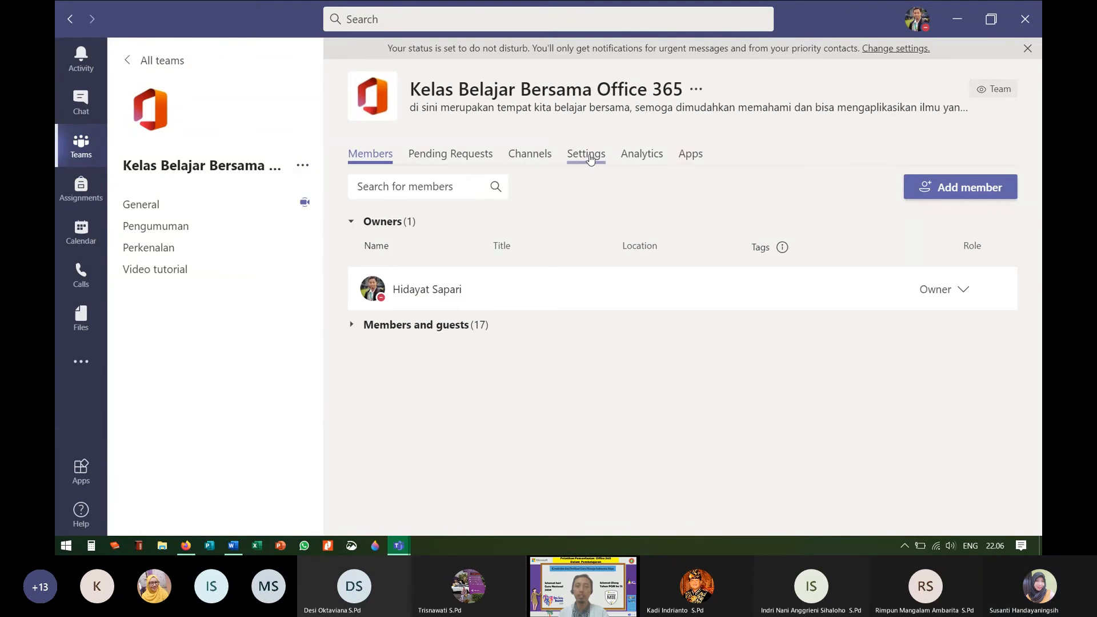
{"action": "left_click", "coordinate": [589, 156]}
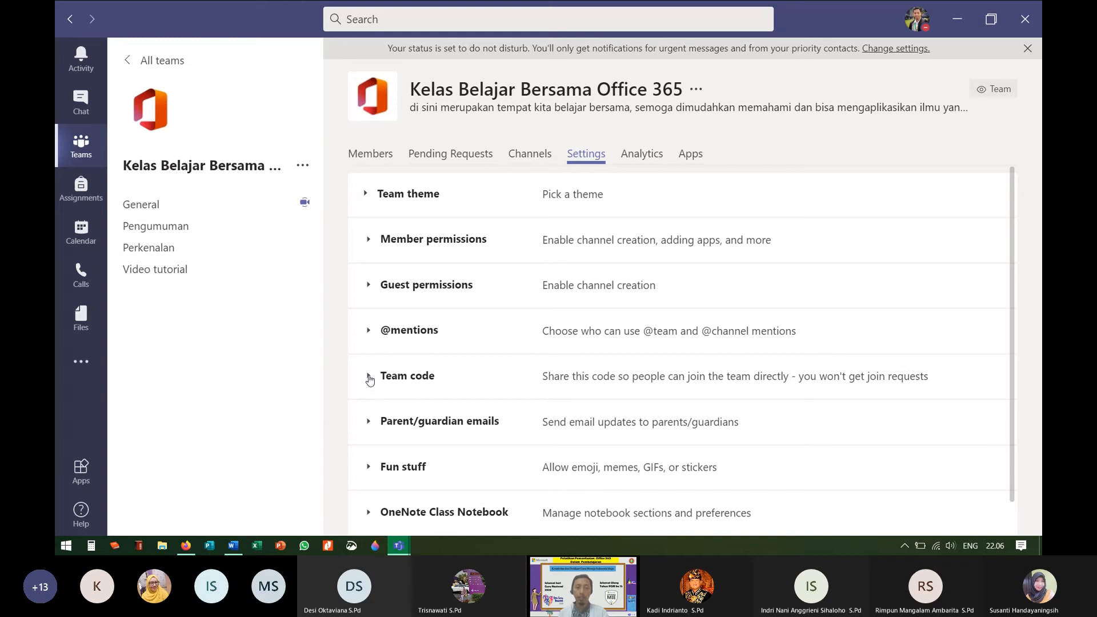
{"action": "left_click", "coordinate": [368, 377]}
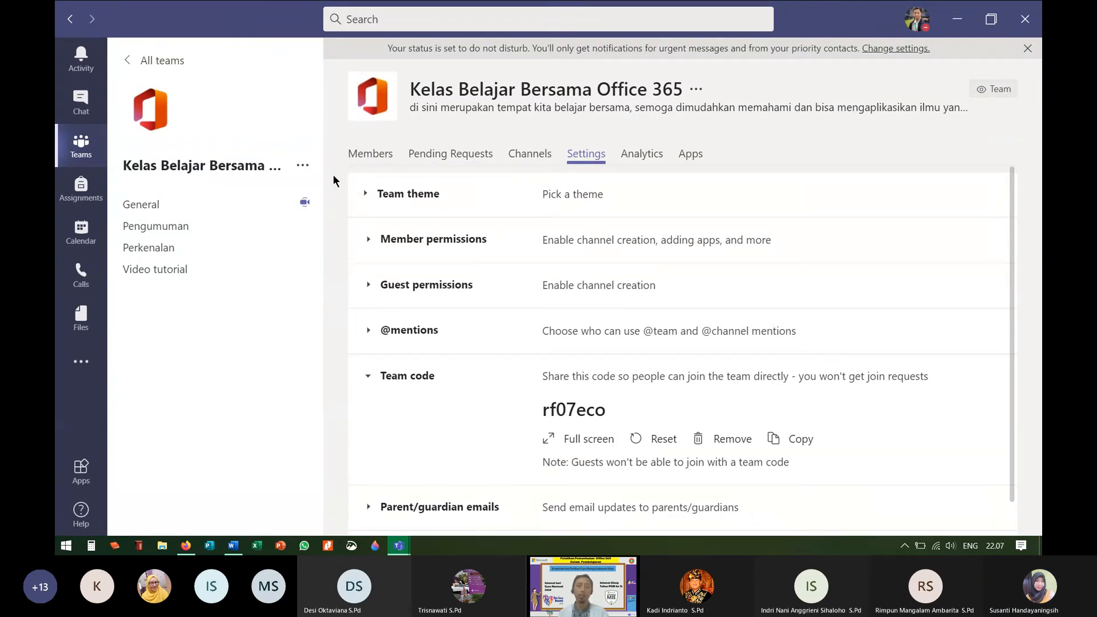
{"action": "left_click", "coordinate": [152, 212]}
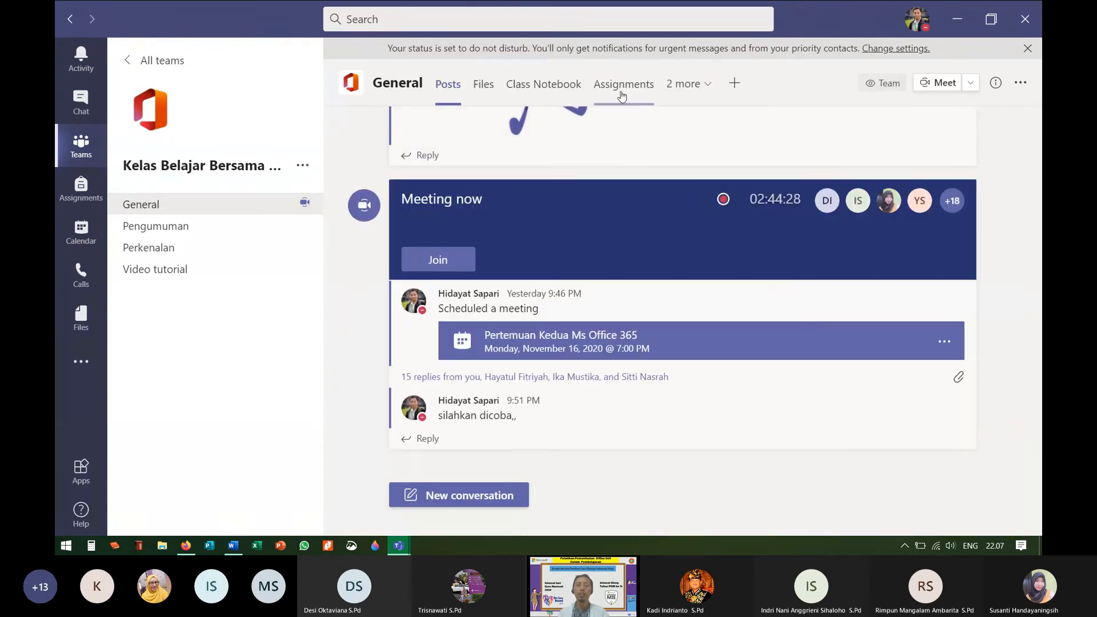
{"action": "scroll", "coordinate": [626, 143], "scroll_direction": "up", "scroll_amount": 3}
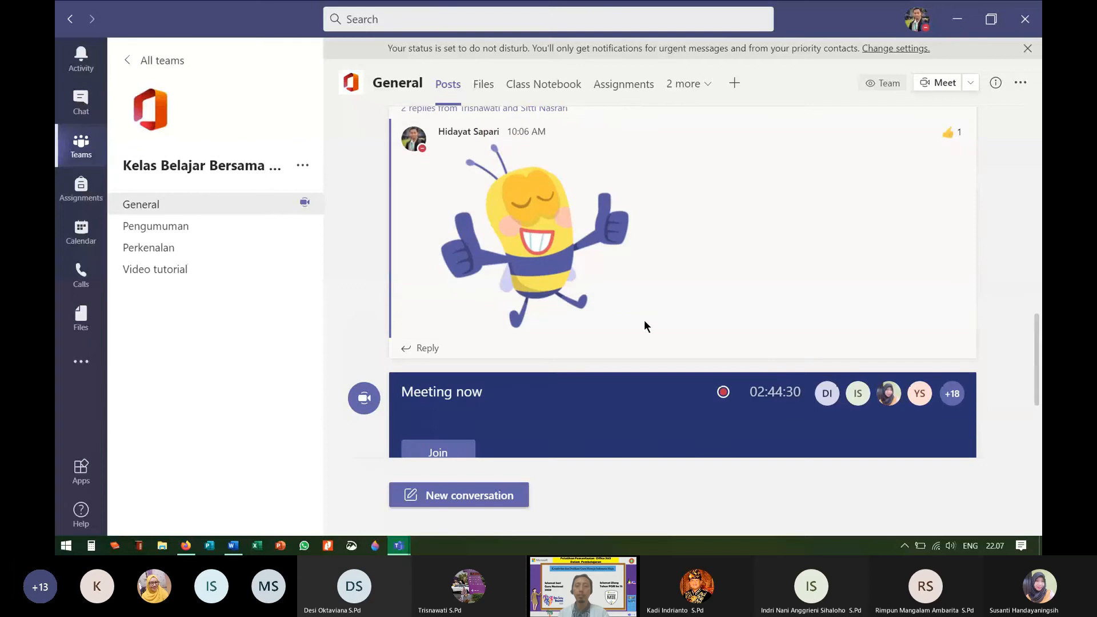
Step: Open the Tugas I (pertama) assignment and review its 5 returned submissions, each graded 100/100
{"action": "left_click", "coordinate": [623, 84]}
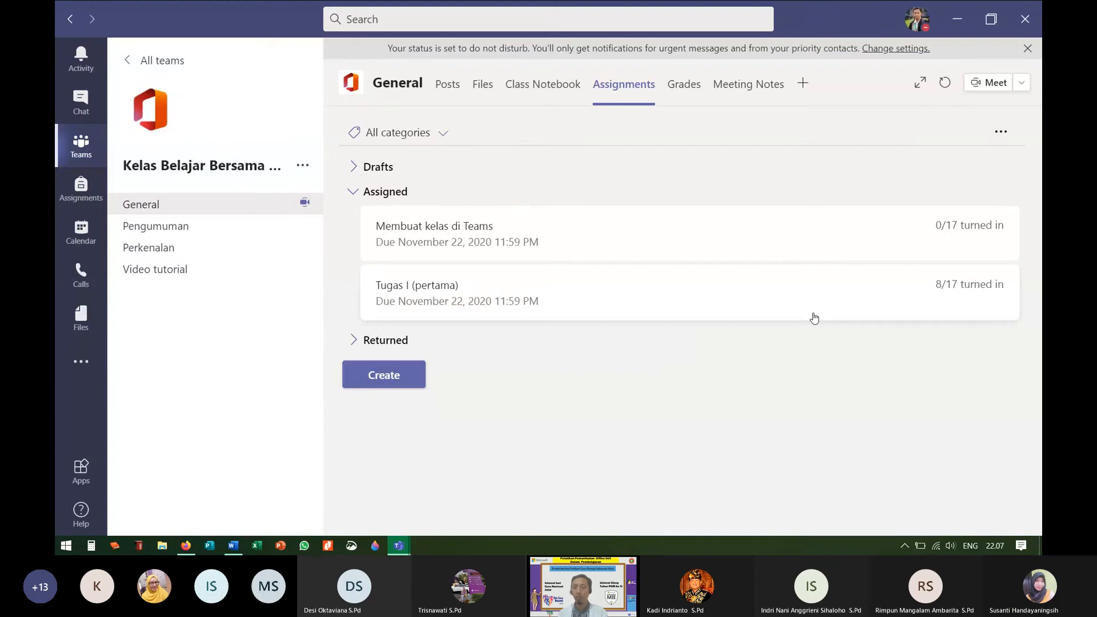
{"action": "left_click", "coordinate": [513, 301]}
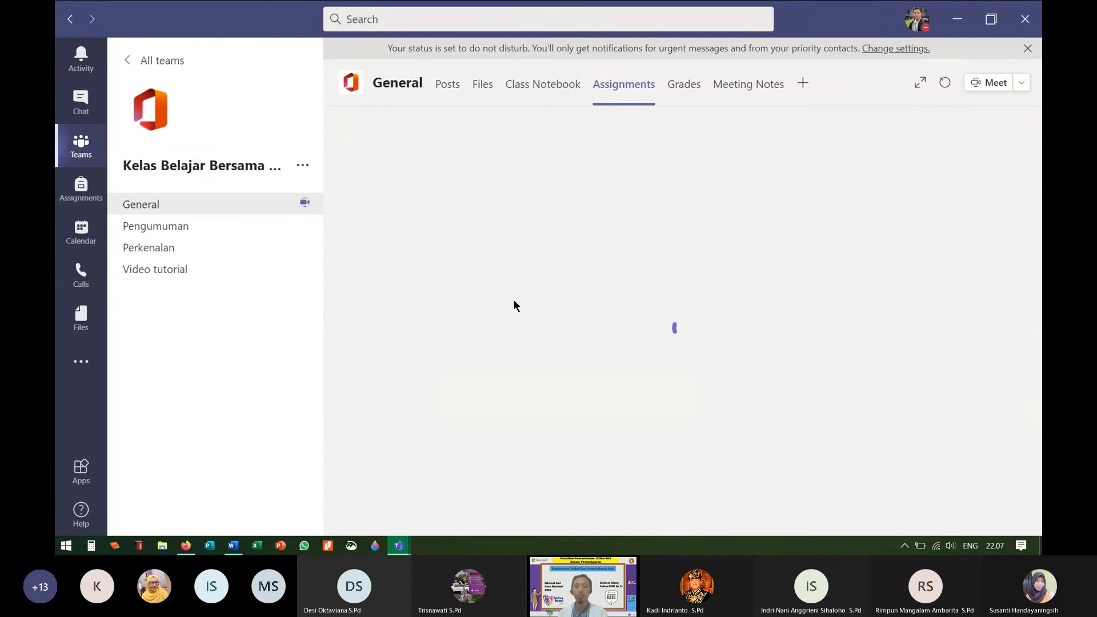
{"action": "scroll", "coordinate": [708, 405], "scroll_direction": "down", "scroll_amount": 5}
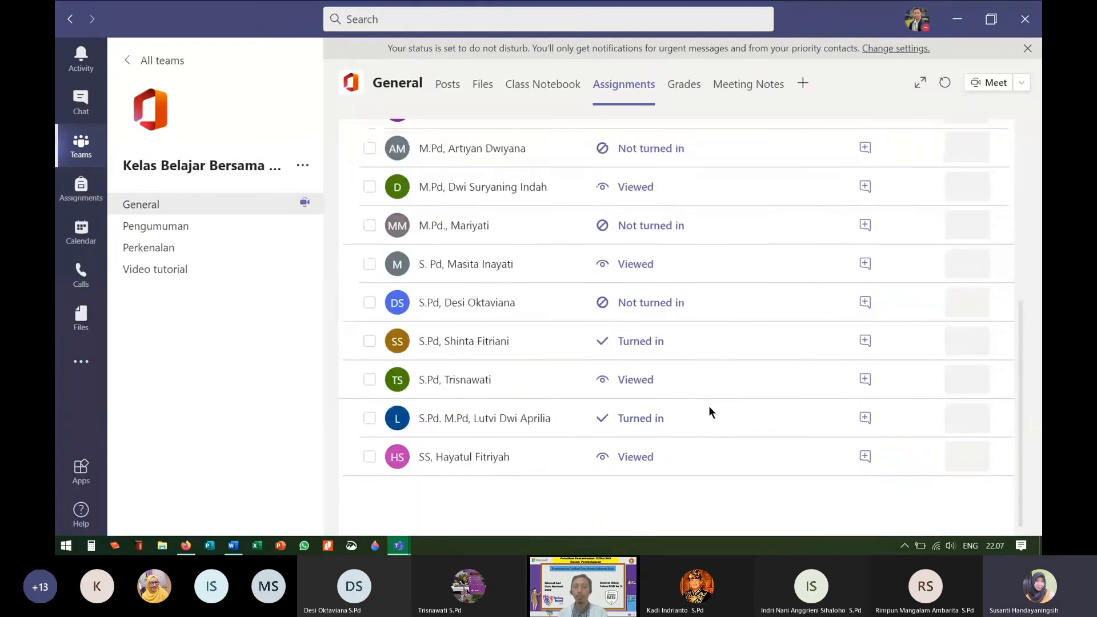
{"action": "scroll", "coordinate": [708, 405], "scroll_direction": "up", "scroll_amount": 5}
{"action": "left_click", "coordinate": [487, 278]}
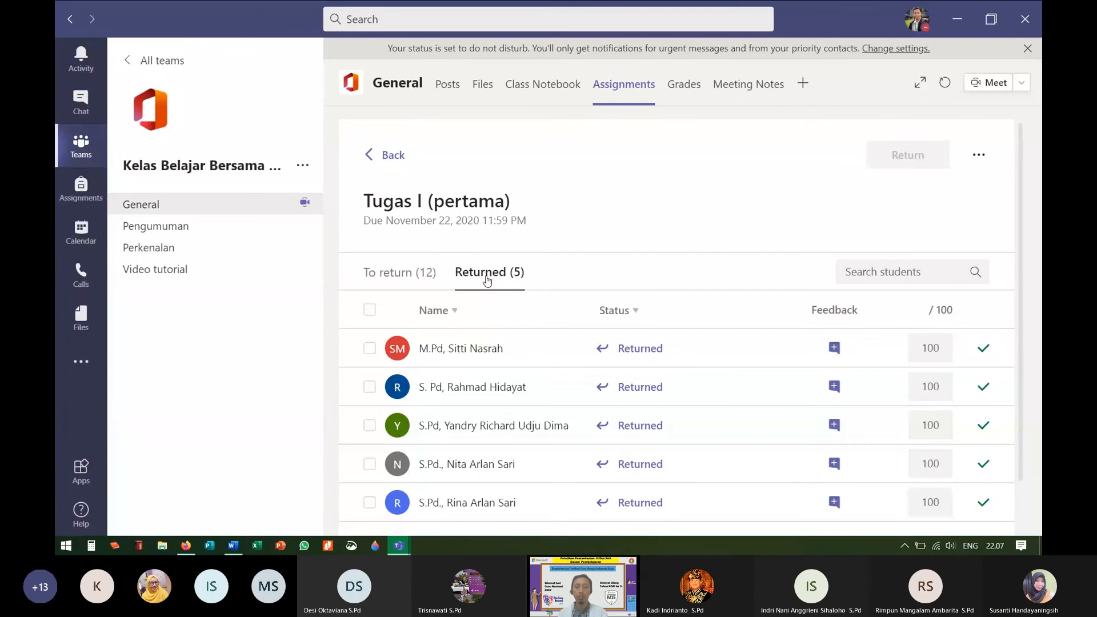
{"action": "left_click", "coordinate": [421, 273]}
{"action": "scroll", "coordinate": [642, 372], "scroll_direction": "down", "scroll_amount": 2}
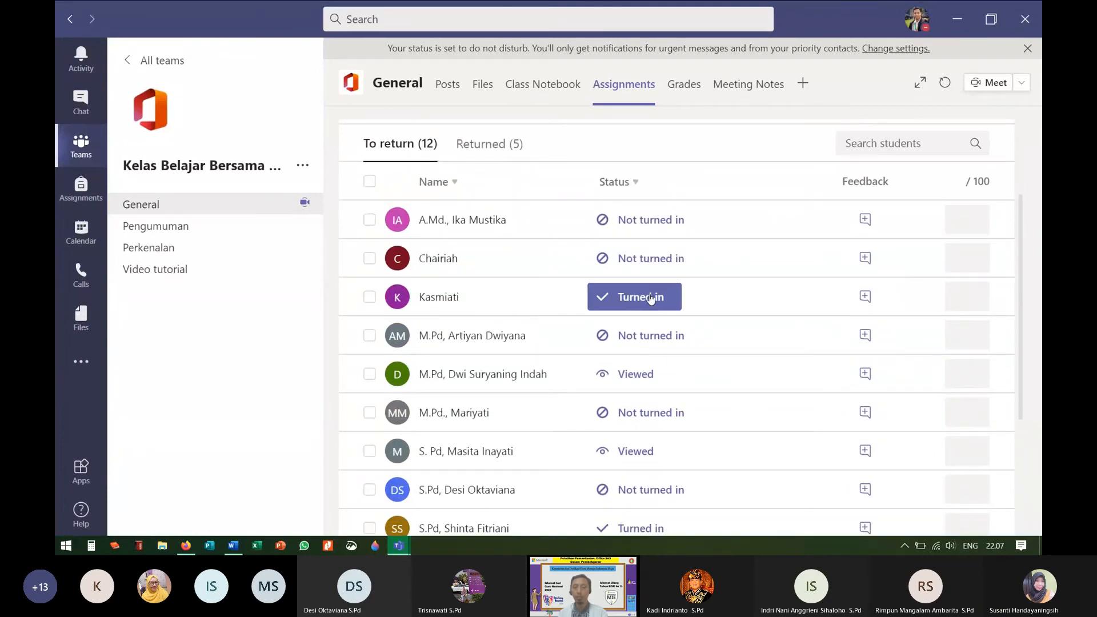
{"action": "scroll", "coordinate": [639, 408], "scroll_direction": "down", "scroll_amount": 3}
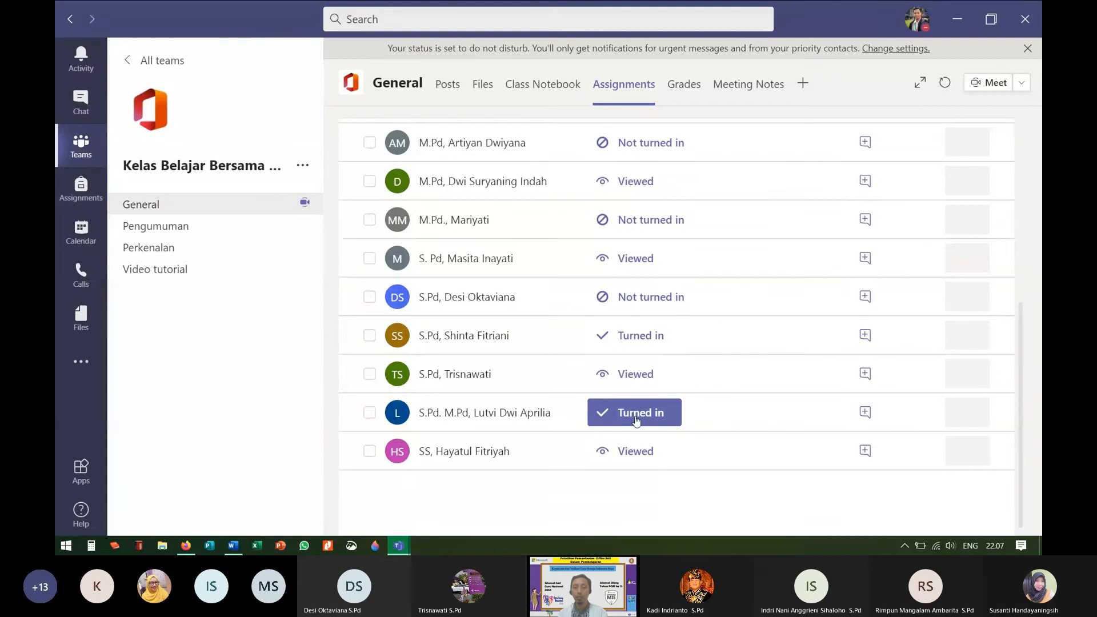
{"action": "scroll", "coordinate": [639, 337], "scroll_direction": "up", "scroll_amount": 5}
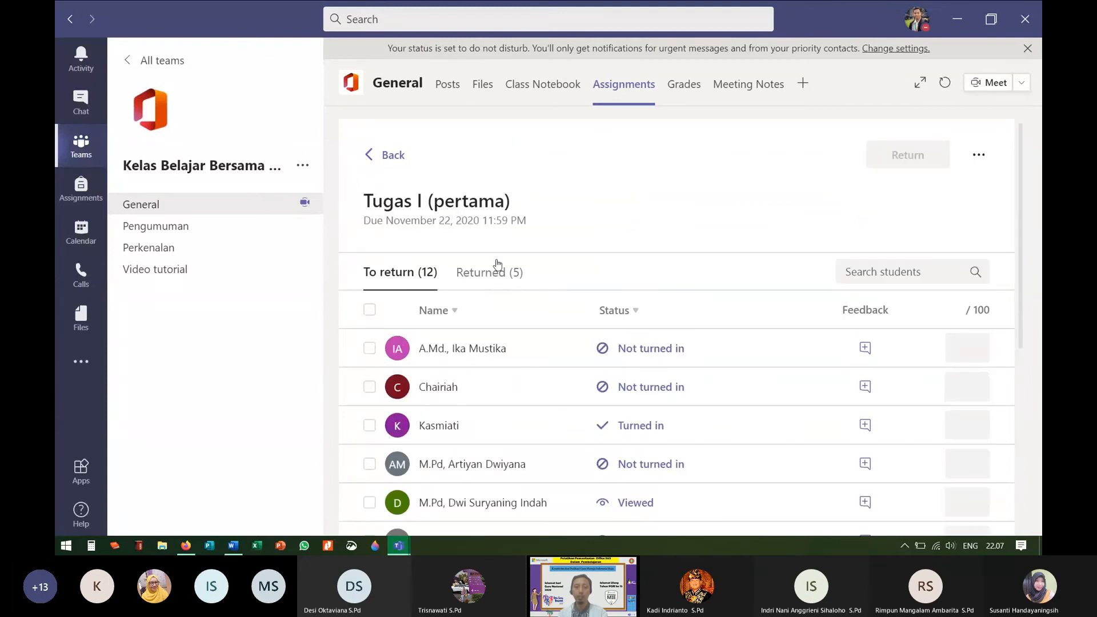
{"action": "left_click", "coordinate": [487, 281]}
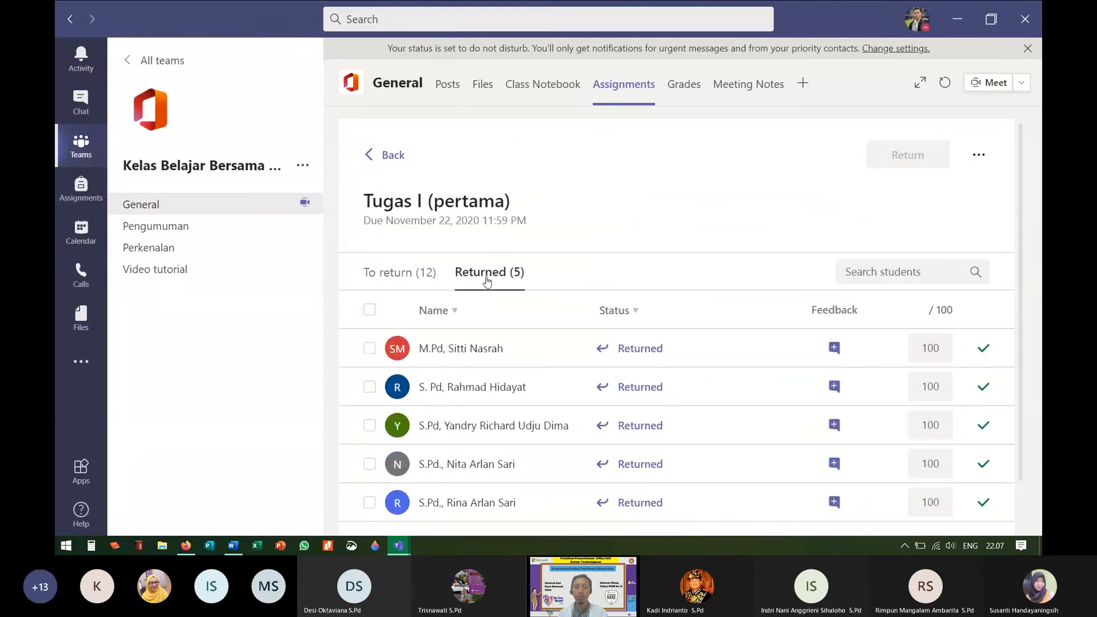
Step: Open a returned student's transcript-1.pdf and add a comma after 'selamat' in its feedback
{"action": "left_click", "coordinate": [642, 350]}
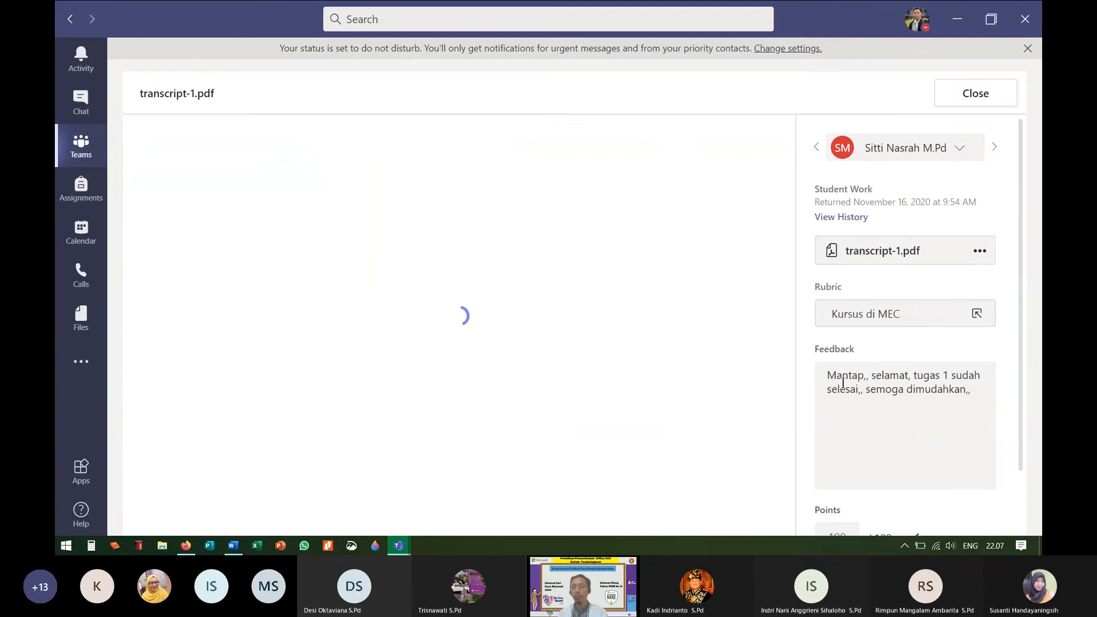
{"action": "left_click_drag", "start_coordinate": [825, 376], "coordinate": [966, 387]}
{"action": "left_click", "coordinate": [951, 414]}
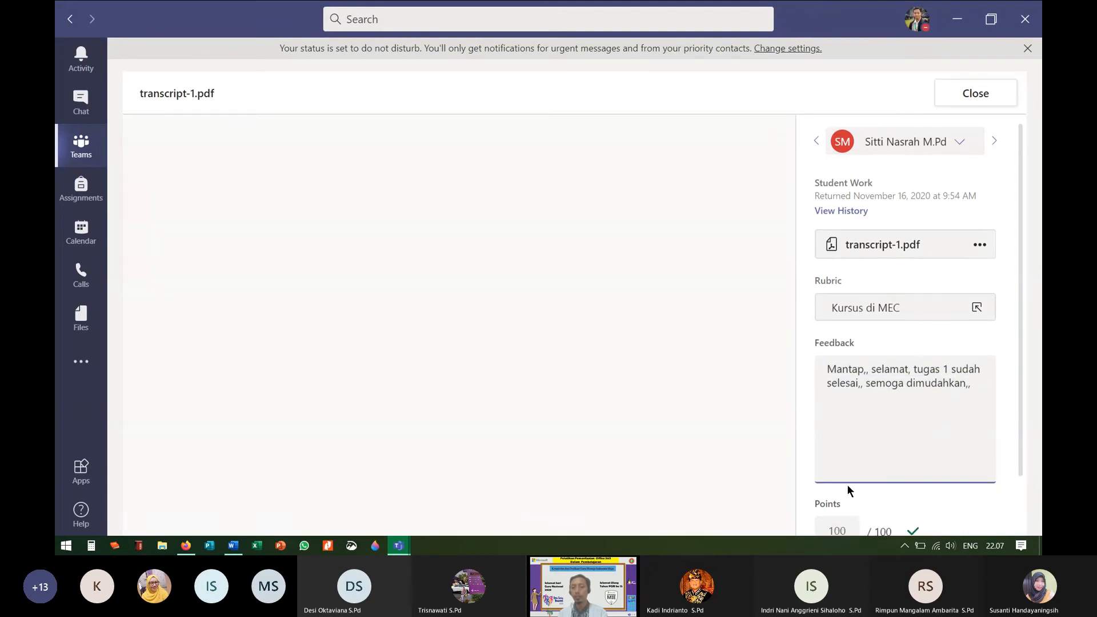
{"action": "scroll", "coordinate": [848, 484], "scroll_direction": "down", "scroll_amount": 2}
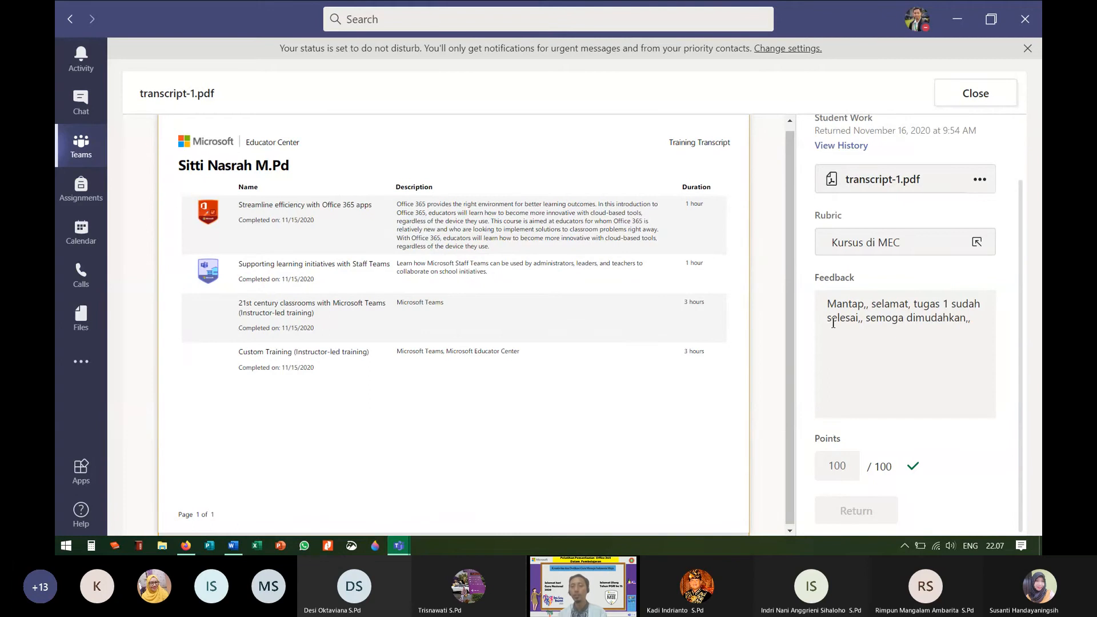
{"action": "left_click", "coordinate": [909, 308]}
{"action": "type", "text": ","}
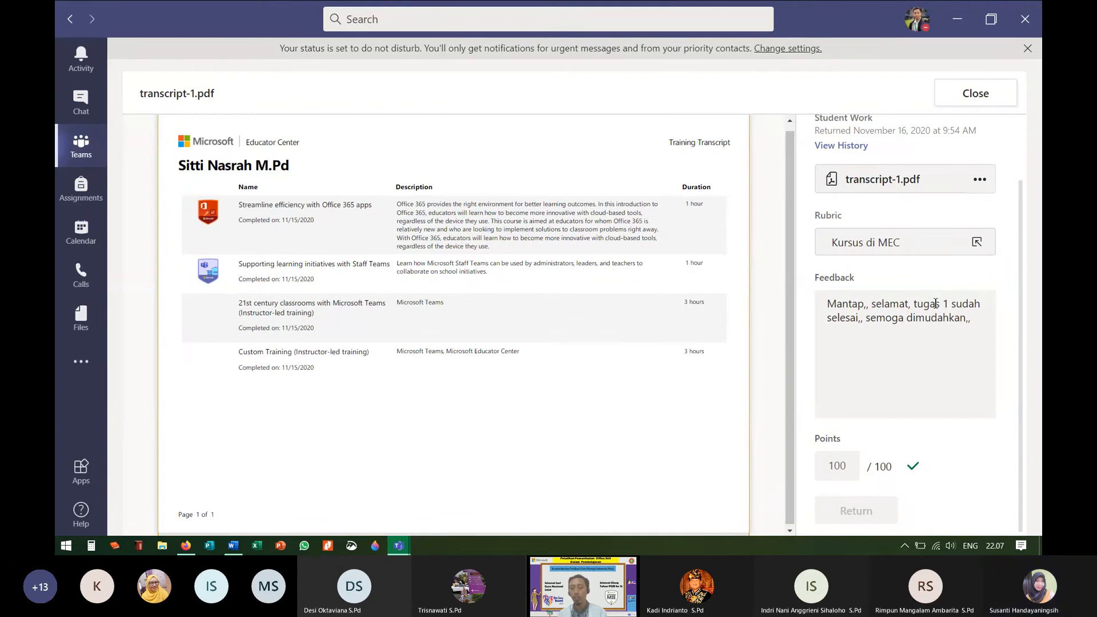
{"action": "scroll", "coordinate": [828, 371], "scroll_direction": "up", "scroll_amount": 2}
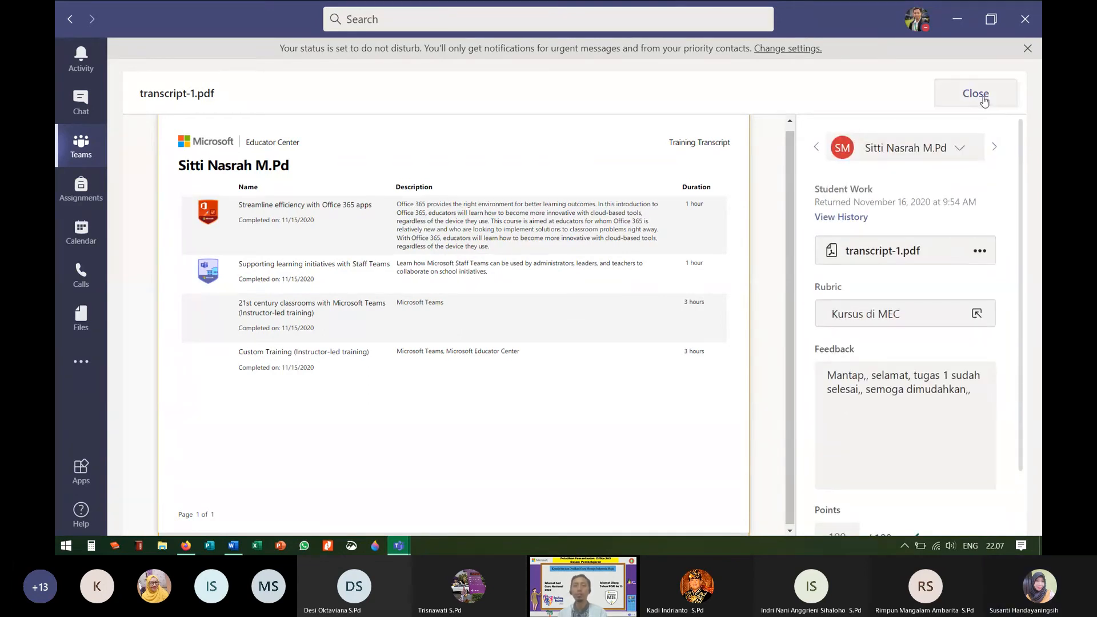
Step: Close the transcript viewer and review the students whose work is still To return
{"action": "left_click", "coordinate": [975, 95]}
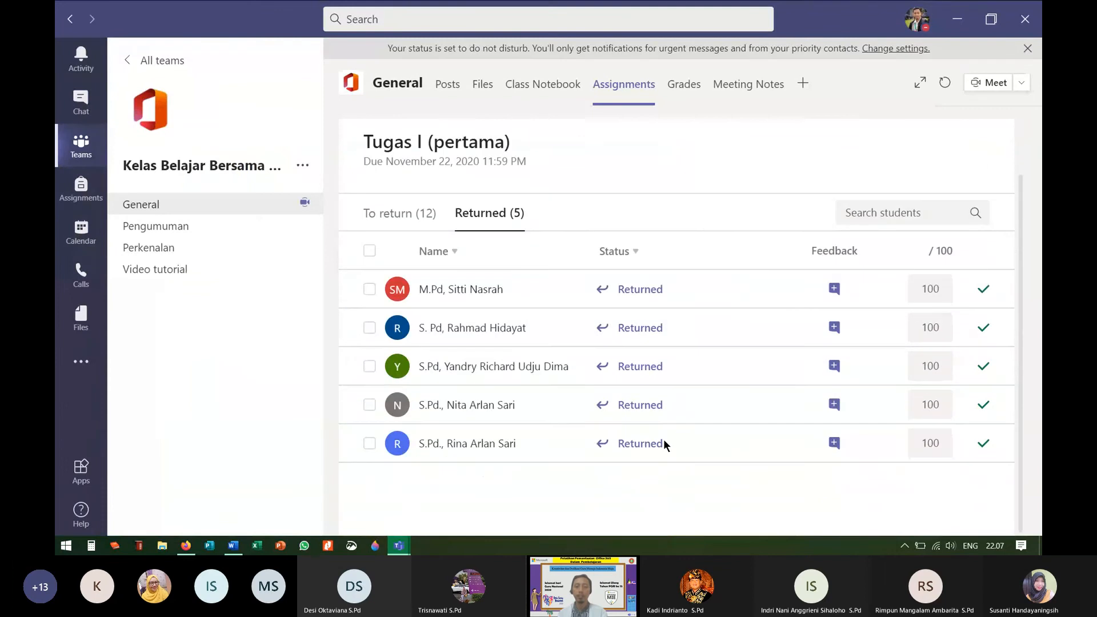
{"action": "left_click", "coordinate": [394, 273]}
{"action": "scroll", "coordinate": [651, 490], "scroll_direction": "down", "scroll_amount": 2}
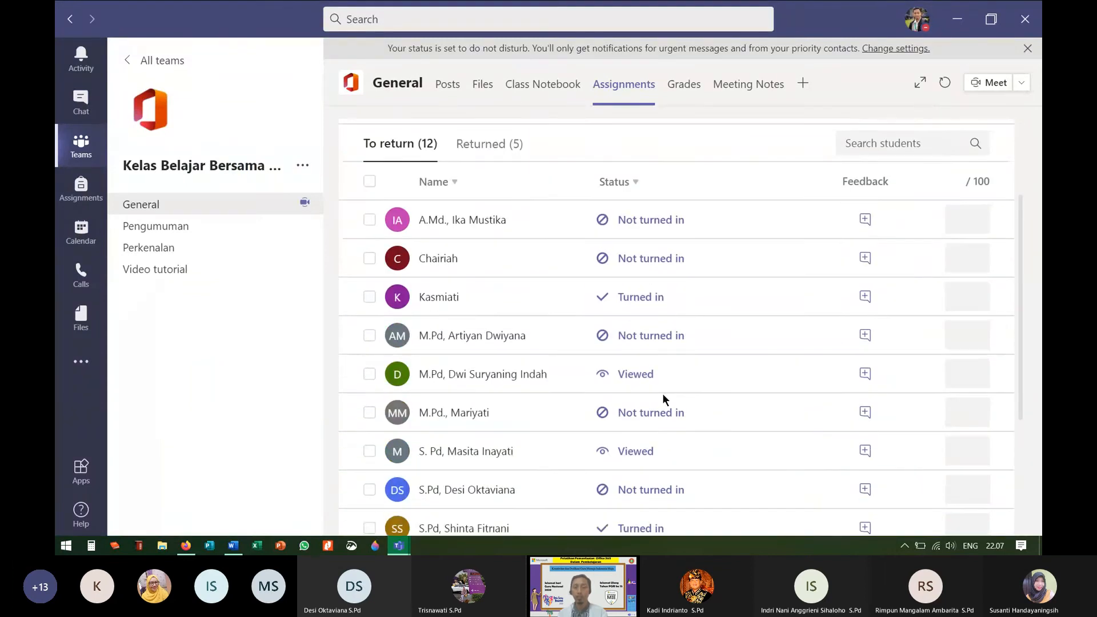
{"action": "scroll", "coordinate": [660, 455], "scroll_direction": "down", "scroll_amount": 3}
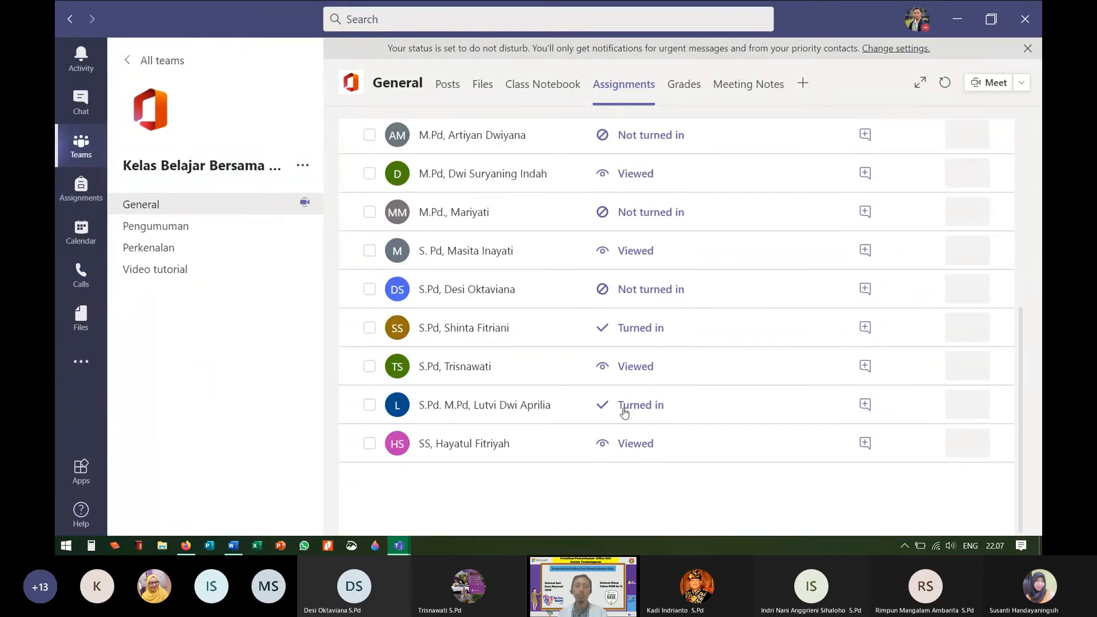
{"action": "scroll", "coordinate": [563, 326], "scroll_direction": "up", "scroll_amount": 5}
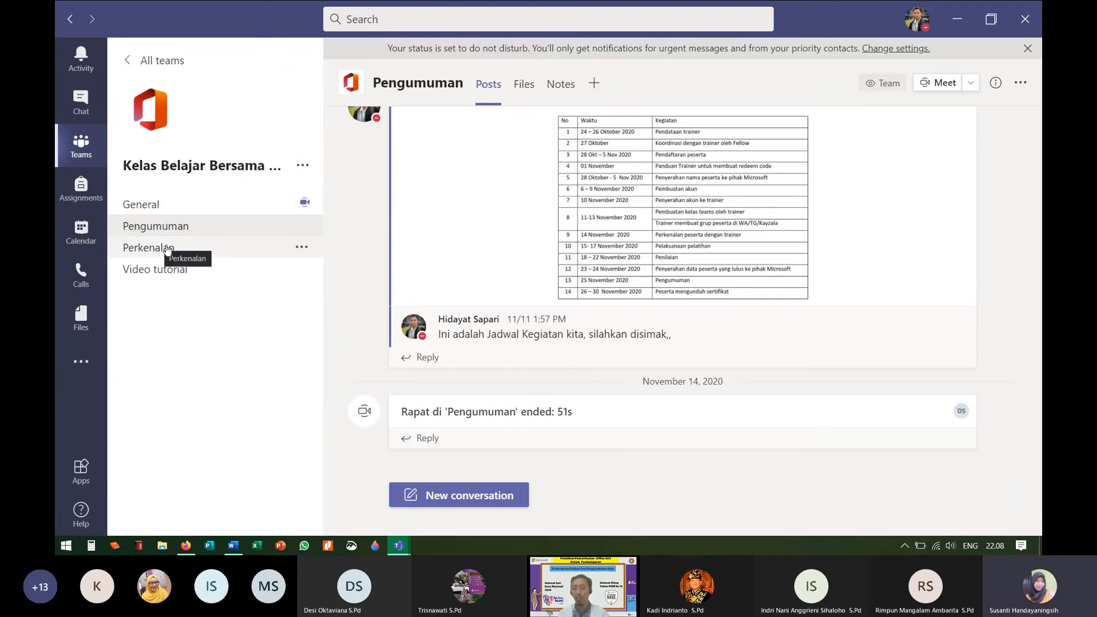
{"action": "scroll", "coordinate": [688, 343], "scroll_direction": "up", "scroll_amount": 1}
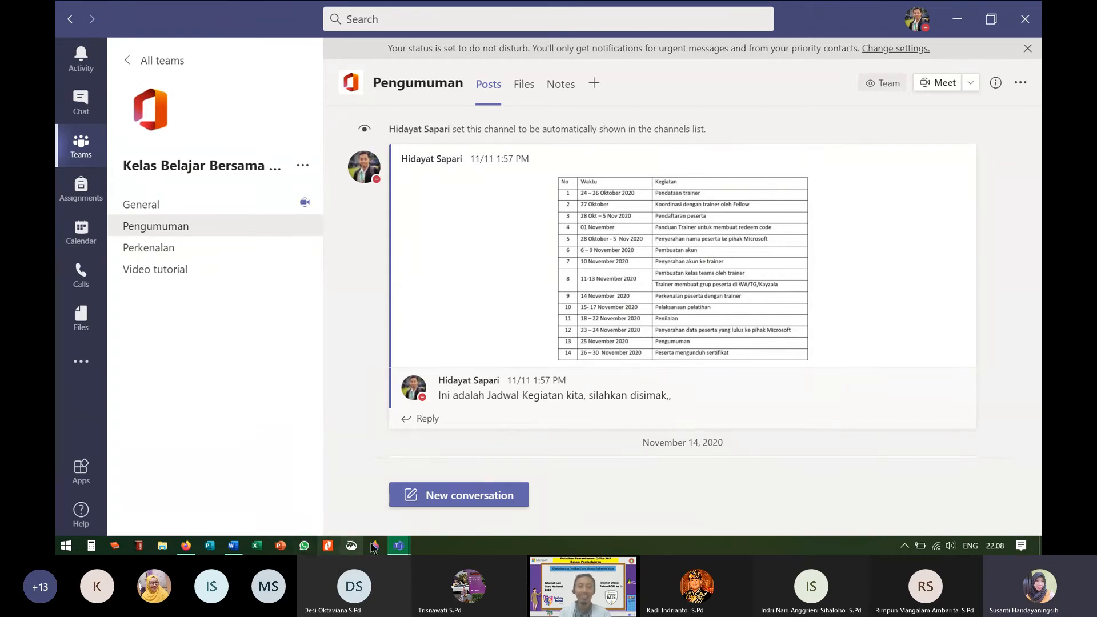
Step: Bring the Meeting now window forward, glance at the PowerPoint slides in Firefox, then return
{"action": "mouse_move", "coordinate": [398, 546]}
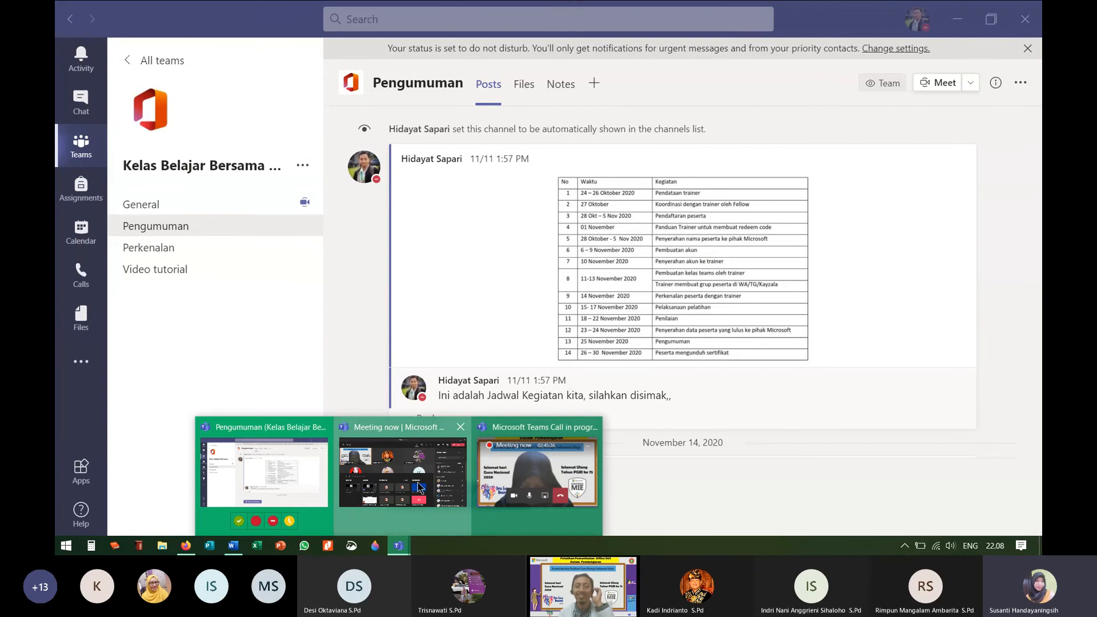
{"action": "left_click", "coordinate": [495, 497]}
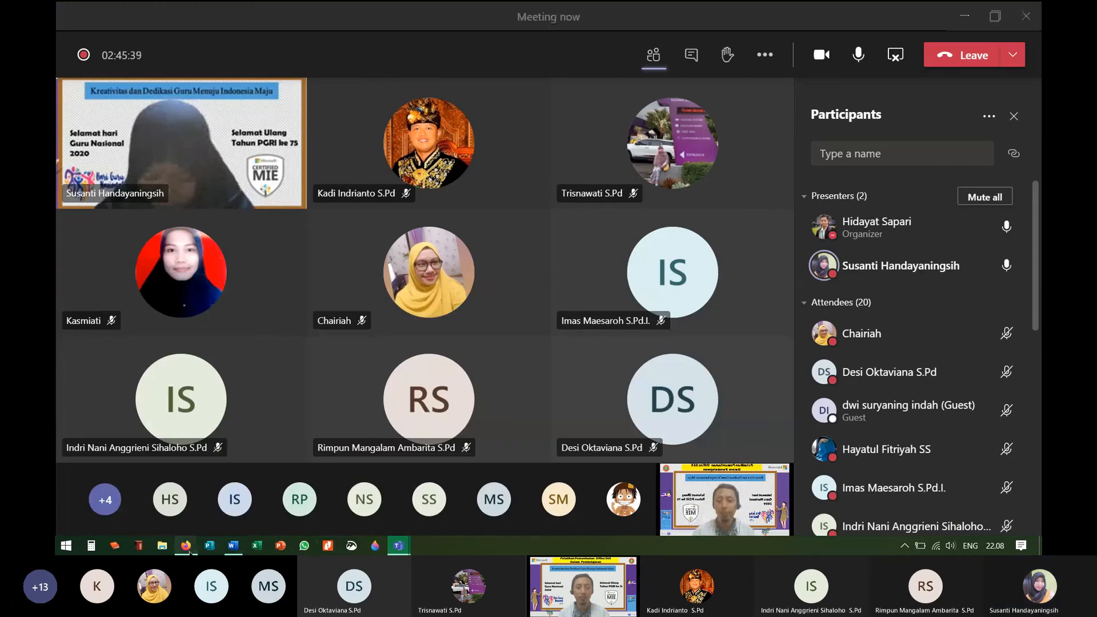
{"action": "left_click", "coordinate": [186, 546]}
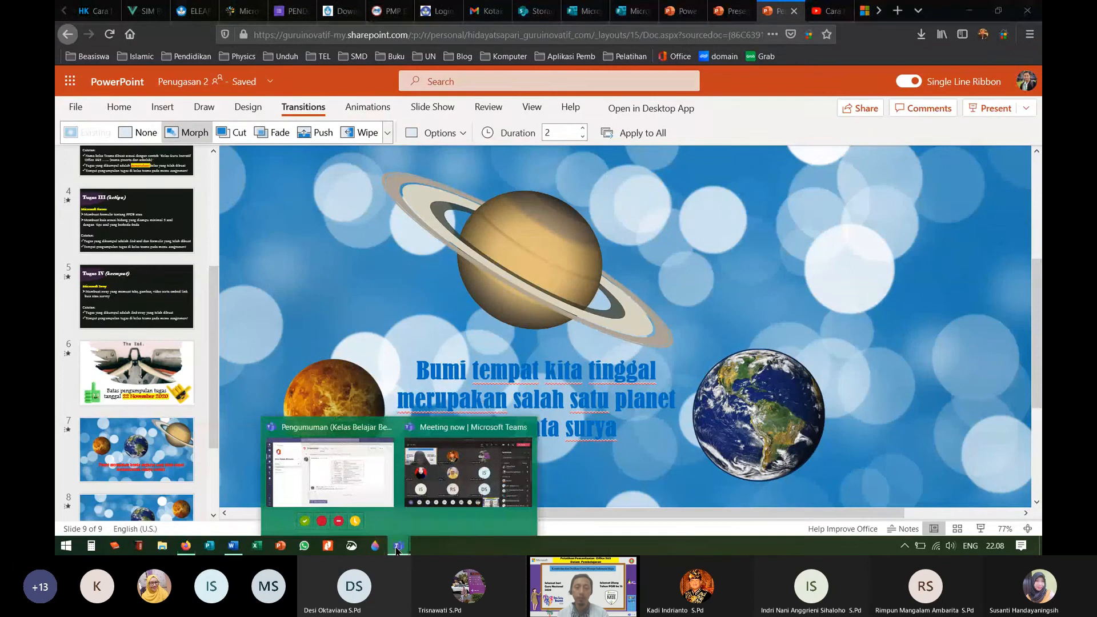
{"action": "left_click", "coordinate": [444, 486]}
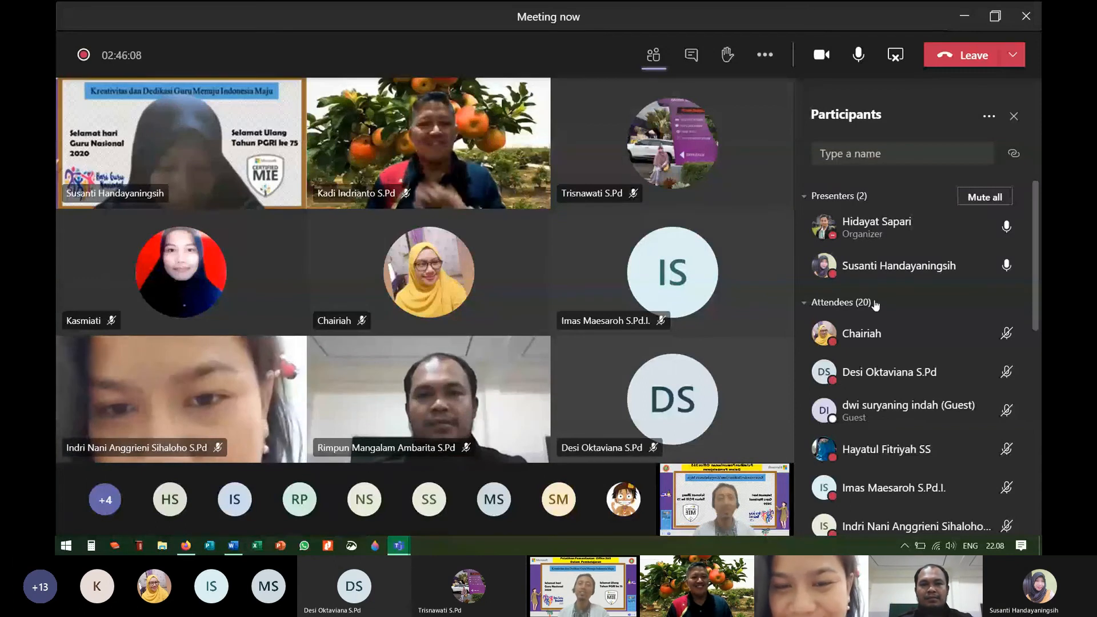
Step: Switch the meeting view to Together mode (Preview) and capture it with Print Screen
{"action": "left_click", "coordinate": [765, 55]}
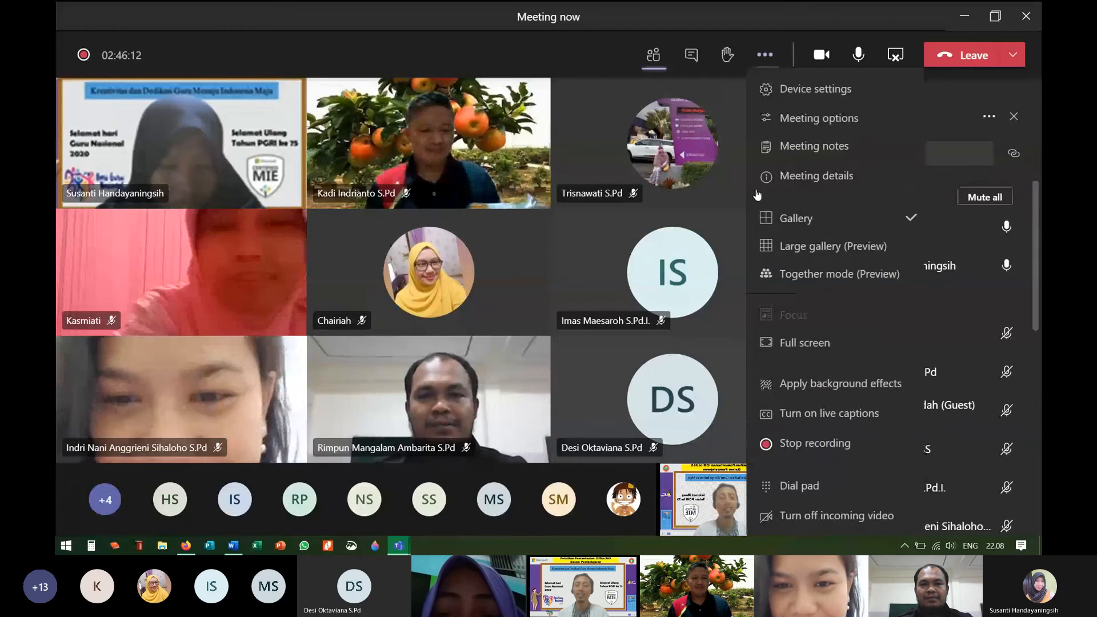
{"action": "left_click", "coordinate": [820, 275]}
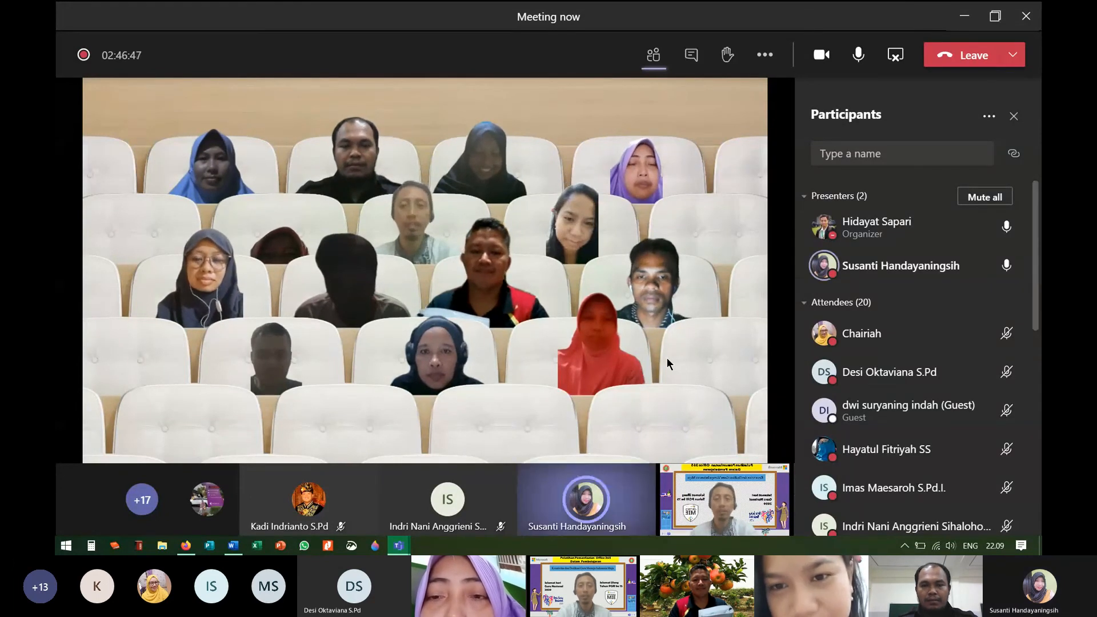
{"action": "key", "text": "Print"}
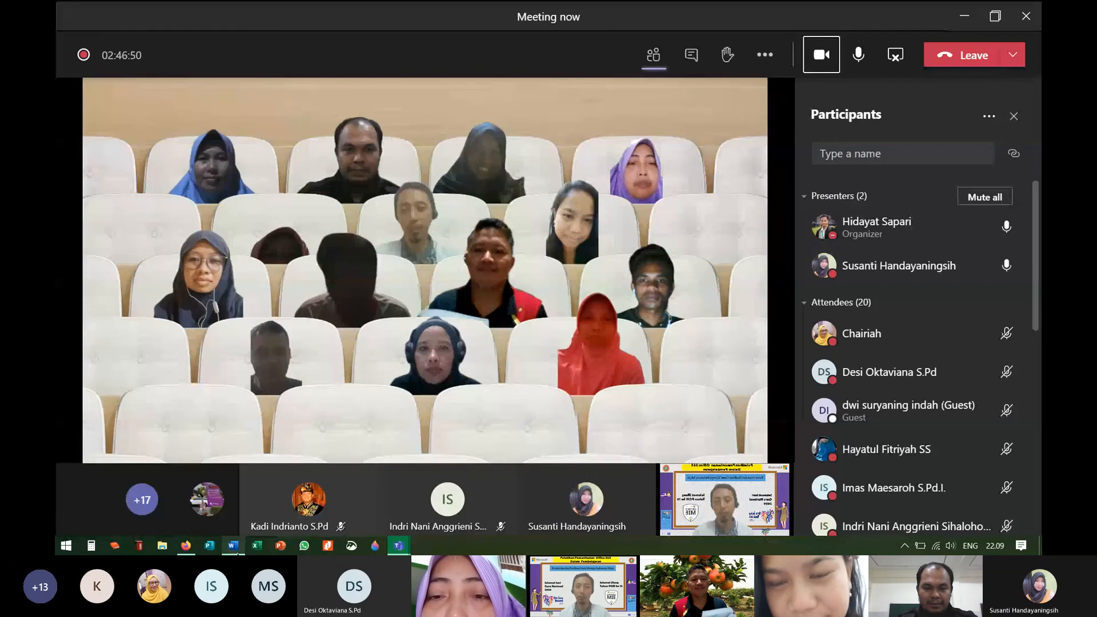
{"action": "left_click", "coordinate": [233, 546]}
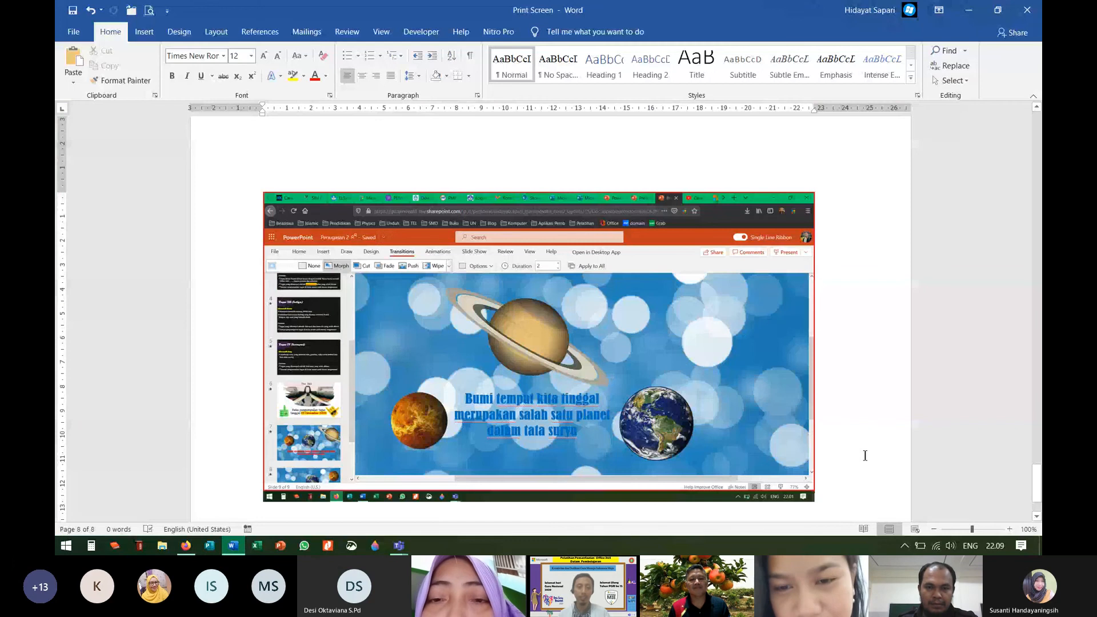
Step: Paste two Together mode screenshots into the Print Screen document as pages 9 and 10
{"action": "key", "text": "ctrl+v"}
{"action": "left_click", "coordinate": [399, 546]}
{"action": "left_click", "coordinate": [468, 472]}
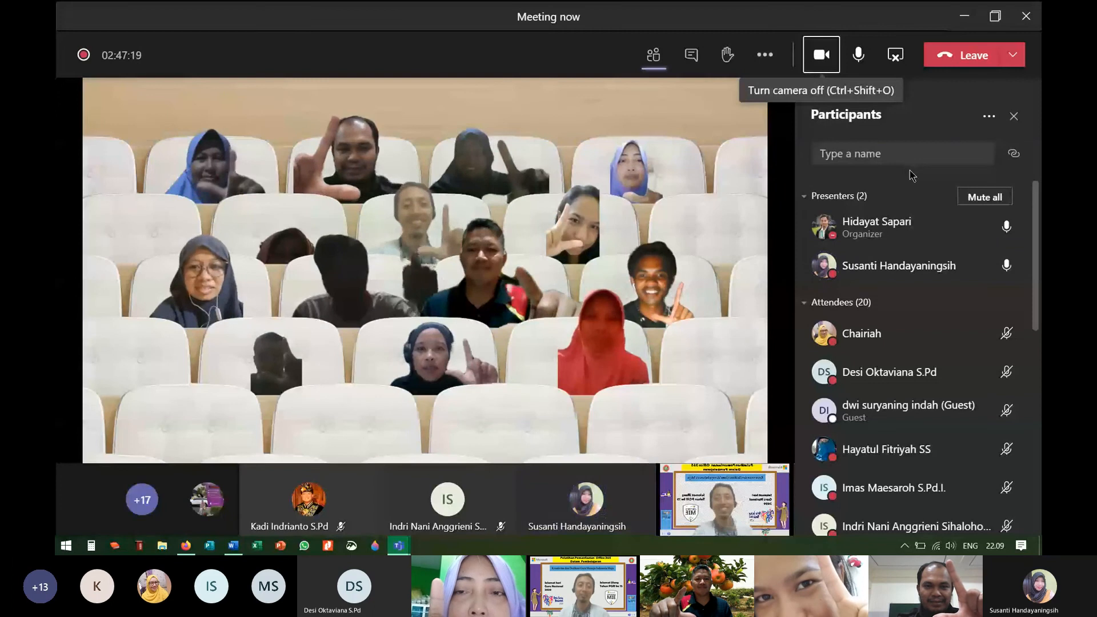
{"action": "left_click", "coordinate": [231, 546]}
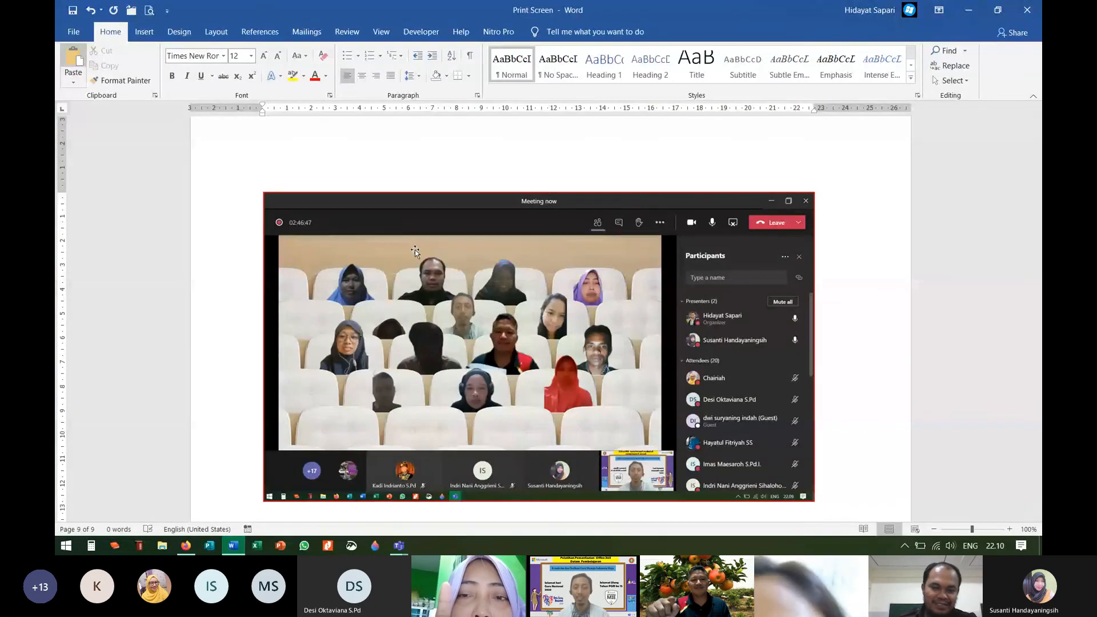
{"action": "left_click", "coordinate": [73, 57]}
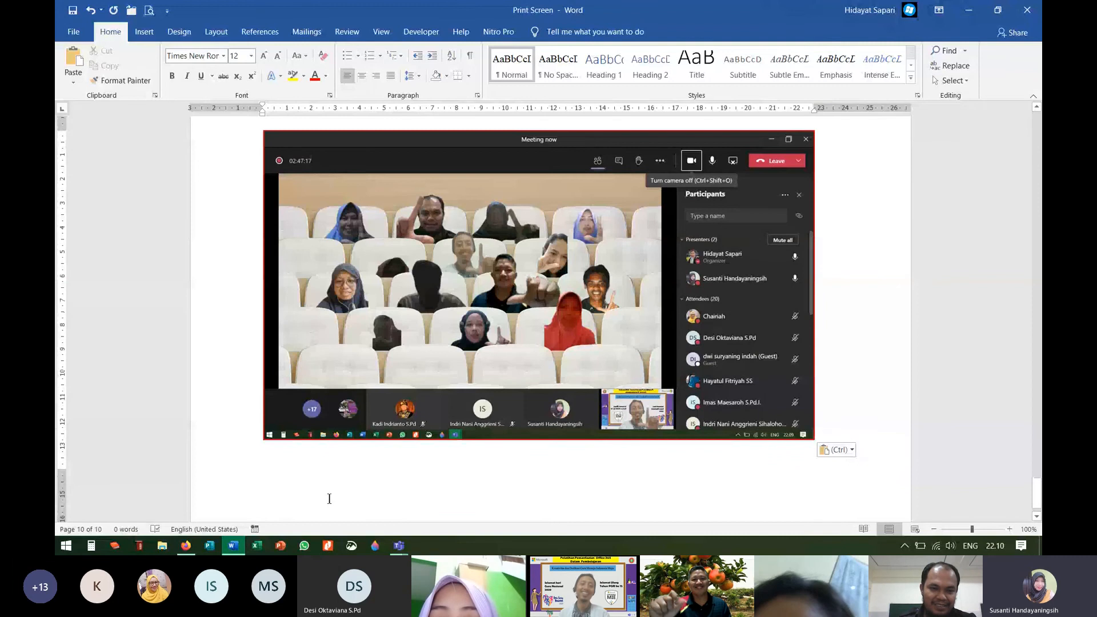
{"action": "mouse_move", "coordinate": [399, 545]}
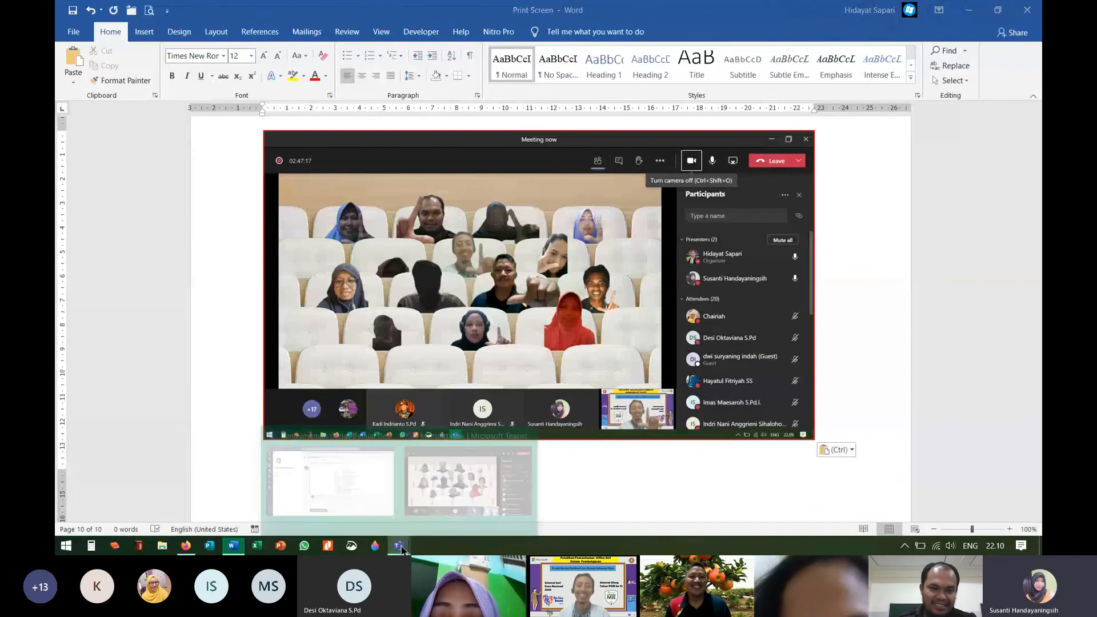
{"action": "left_click", "coordinate": [461, 499]}
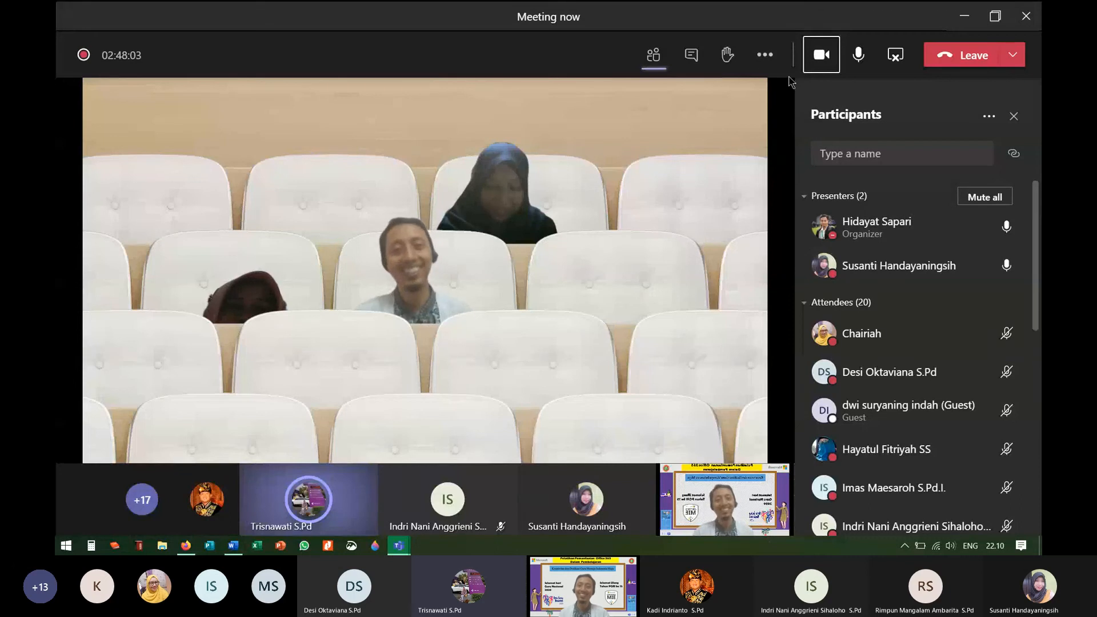
Step: Open the meeting toolbar's More actions (…) menu
{"action": "left_click", "coordinate": [765, 56]}
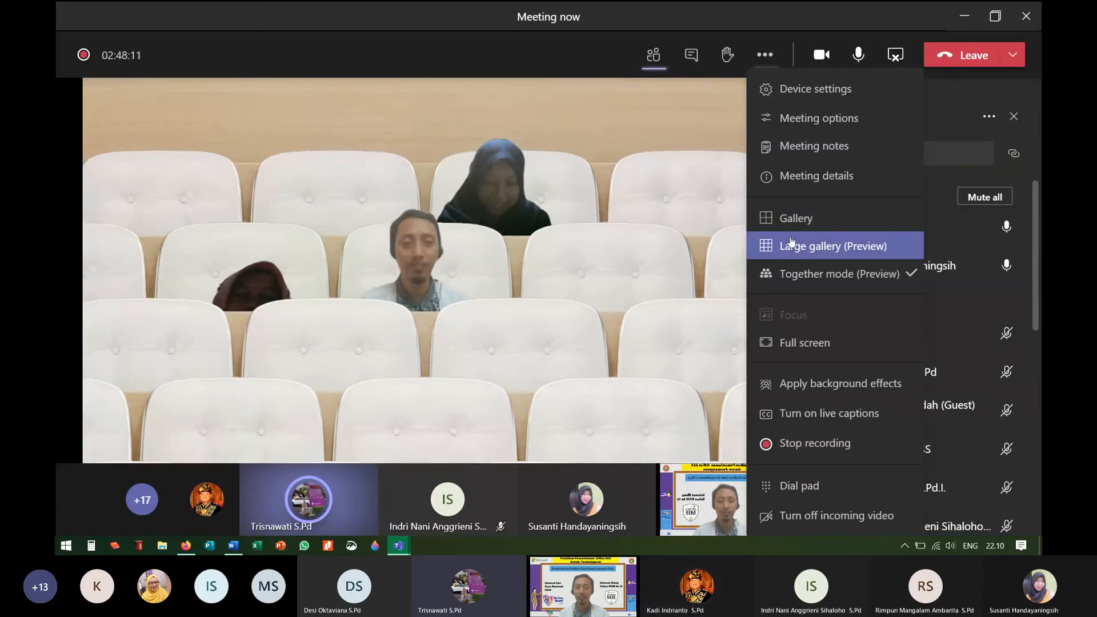
{"action": "left_click", "coordinate": [824, 278]}
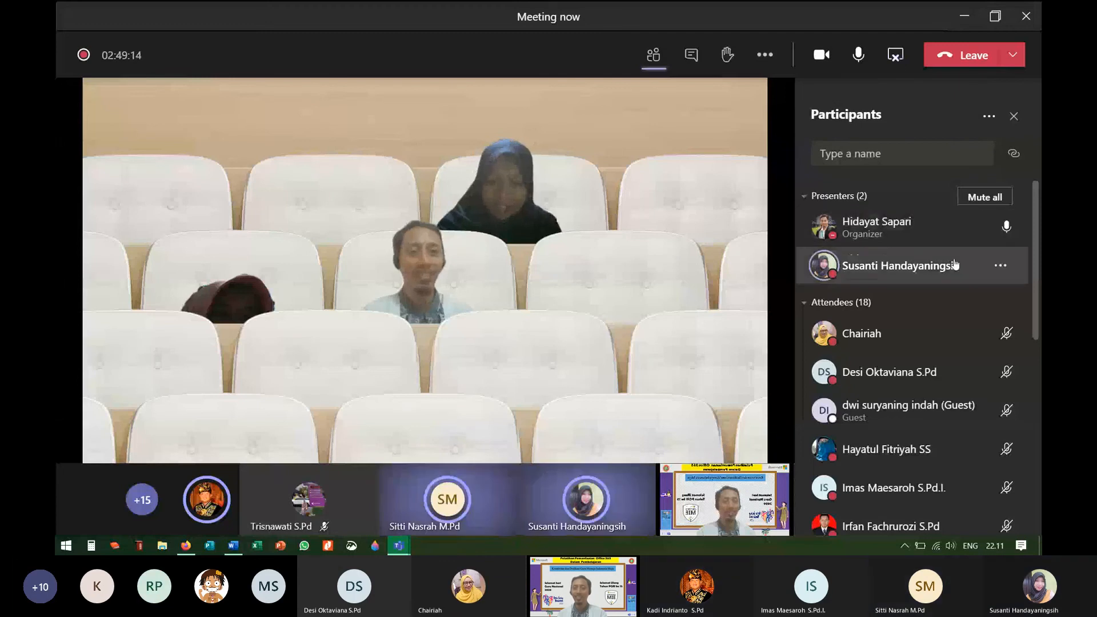
Step: Open the Participants panel's … menu to view unmute, permission and attendance options, then close it
{"action": "left_click", "coordinate": [989, 116]}
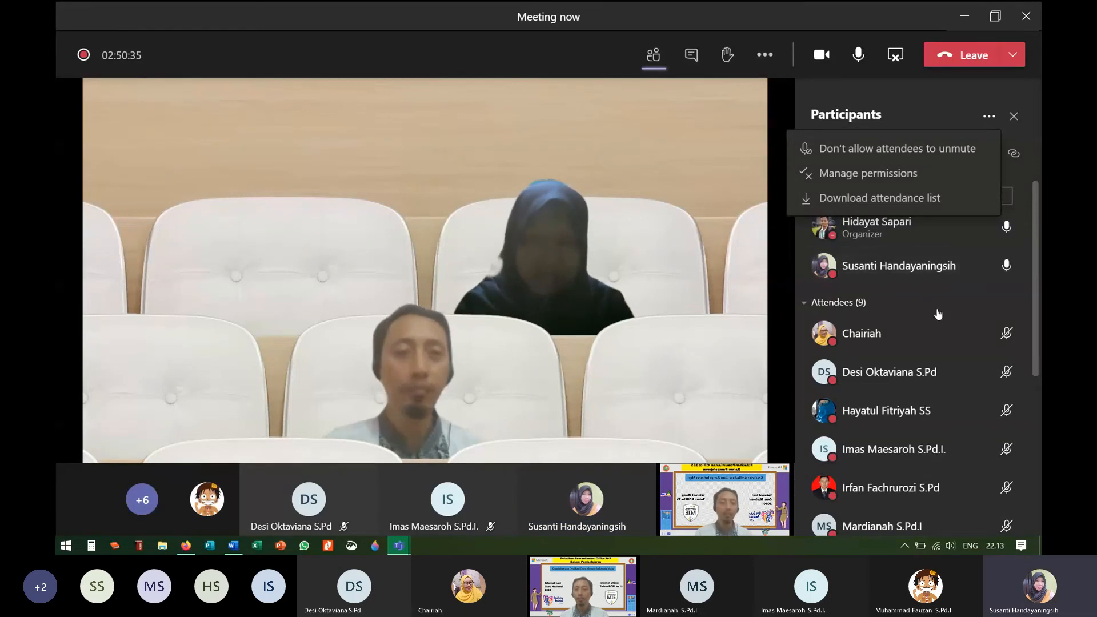
{"action": "left_click", "coordinate": [989, 116]}
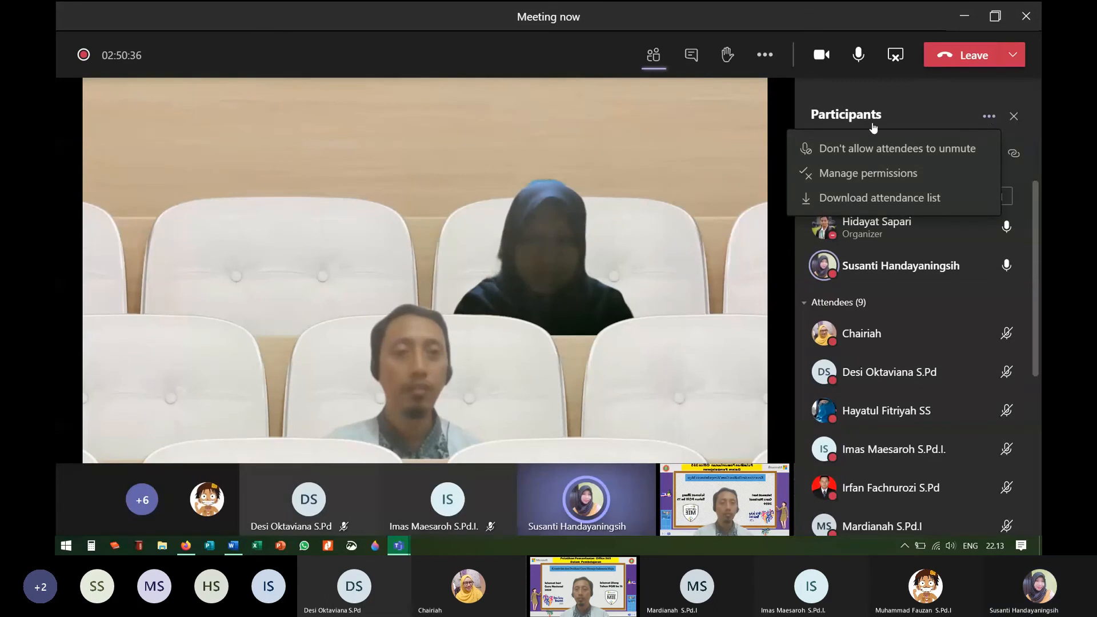
{"action": "left_click", "coordinate": [770, 59]}
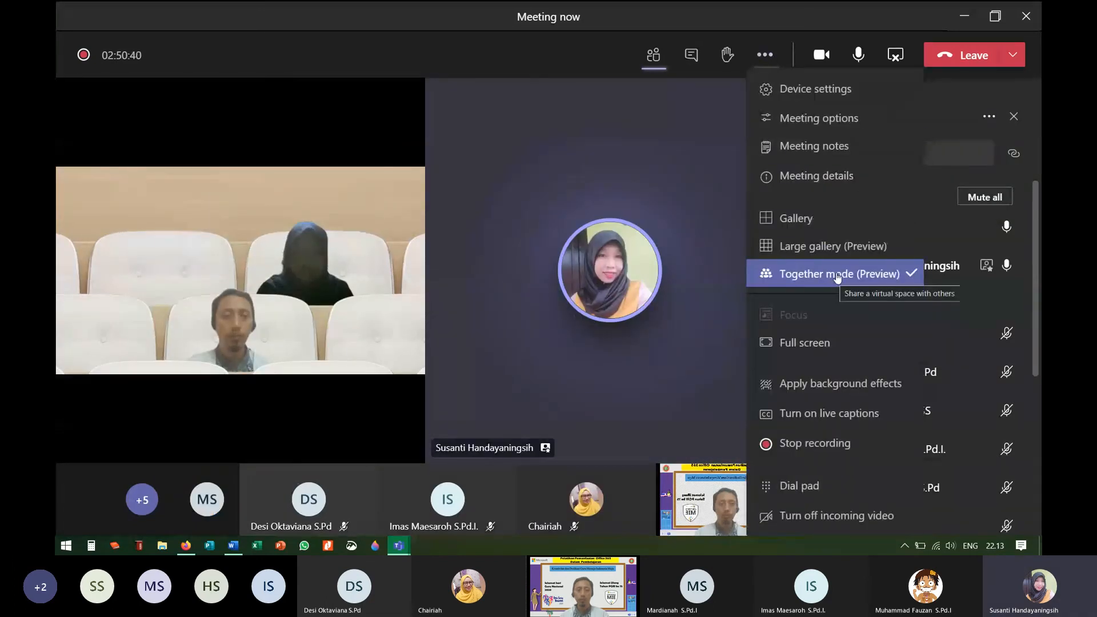
{"action": "left_click", "coordinate": [805, 223]}
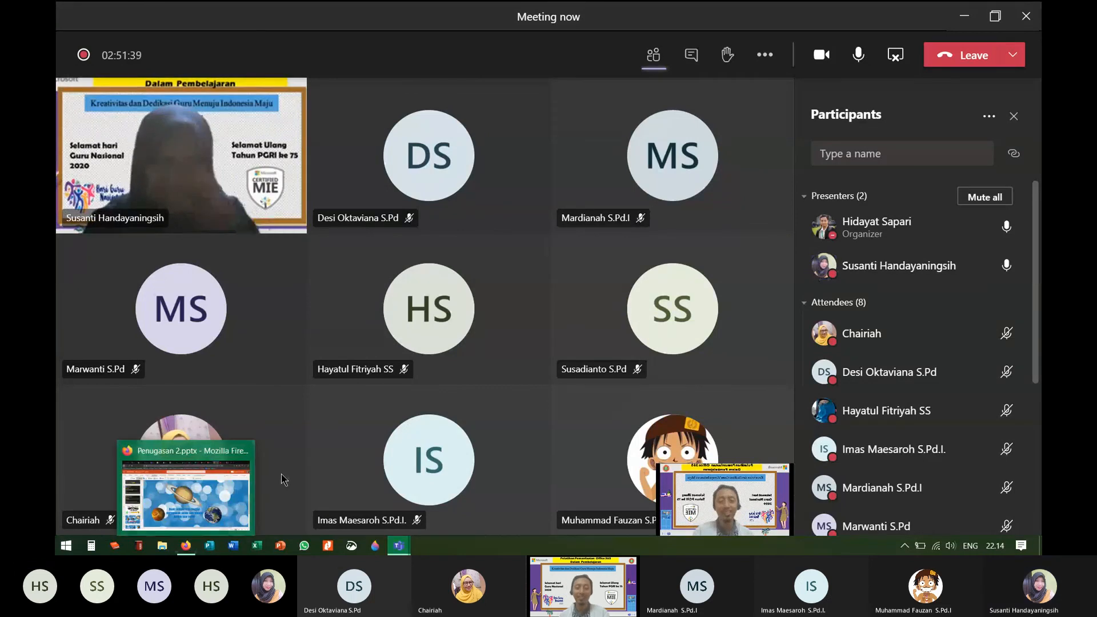
Step: Close the Pengugasan 2 presentation tab in Firefox and minimize the browser briefly
{"action": "left_click", "coordinate": [188, 547]}
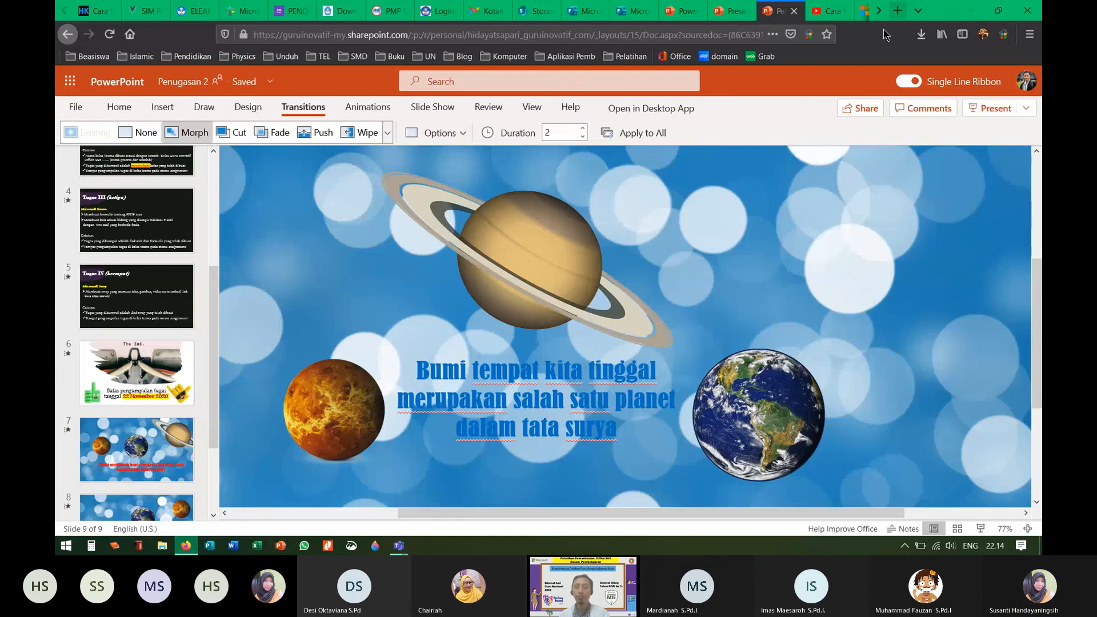
{"action": "left_click", "coordinate": [794, 13]}
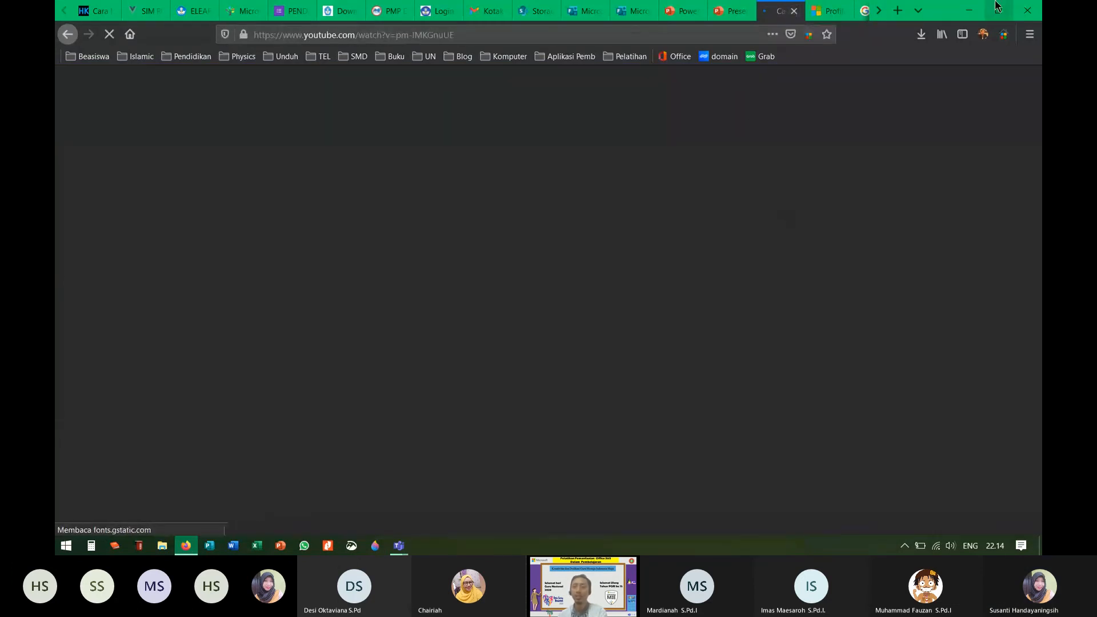
{"action": "left_click", "coordinate": [969, 10]}
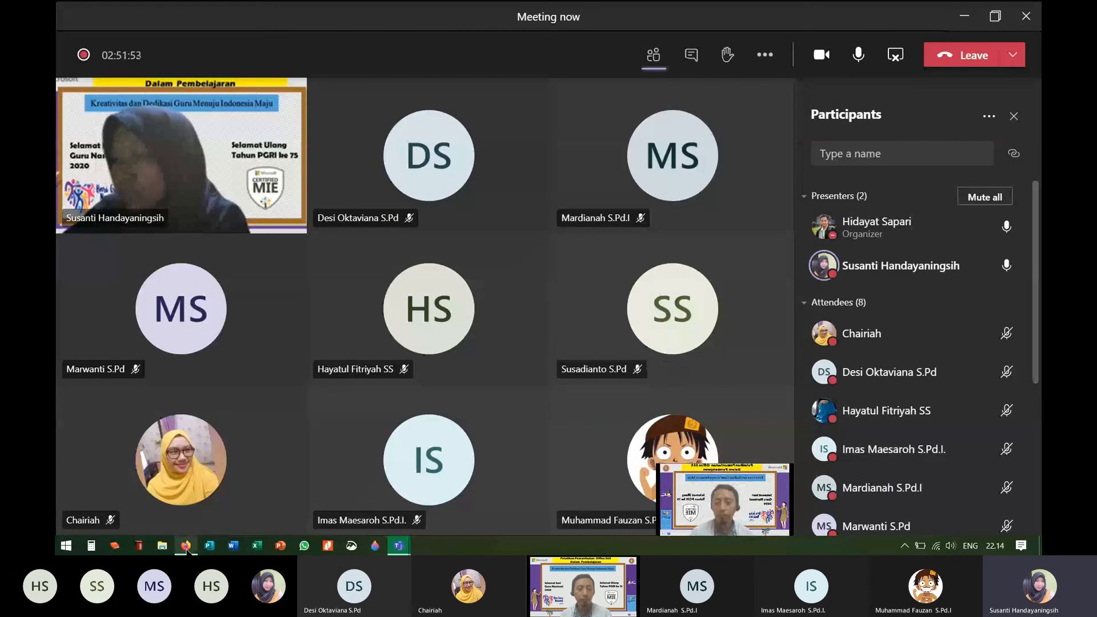
{"action": "left_click", "coordinate": [186, 545]}
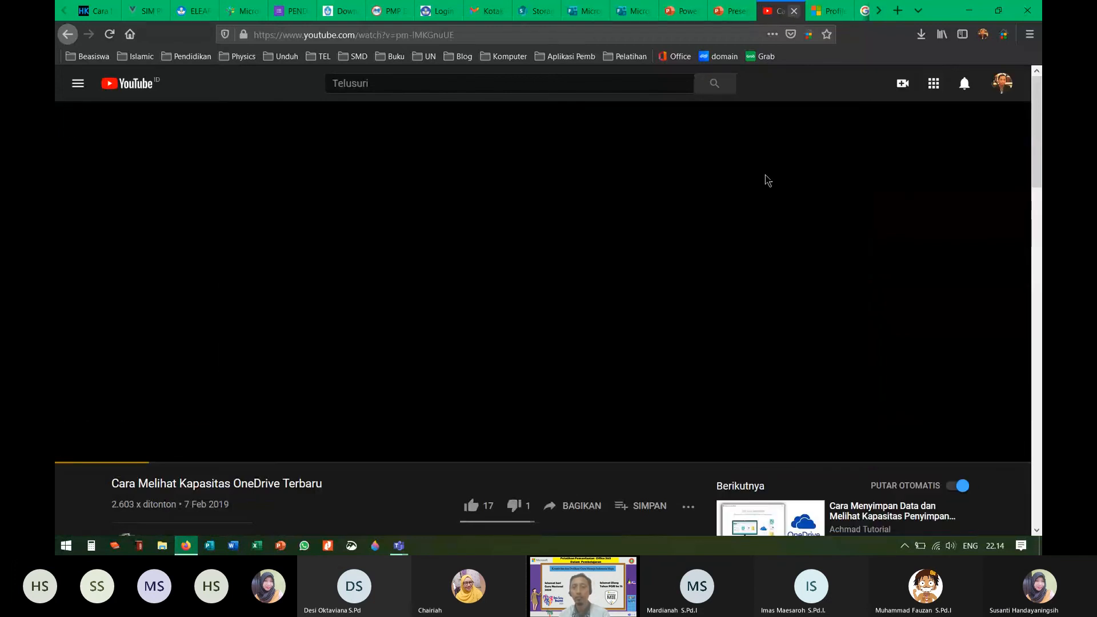
Step: Close the YouTube, Educator Center profile, LaTeX search and Presentation4 tabs, then minimize Firefox
{"action": "left_click", "coordinate": [792, 11]}
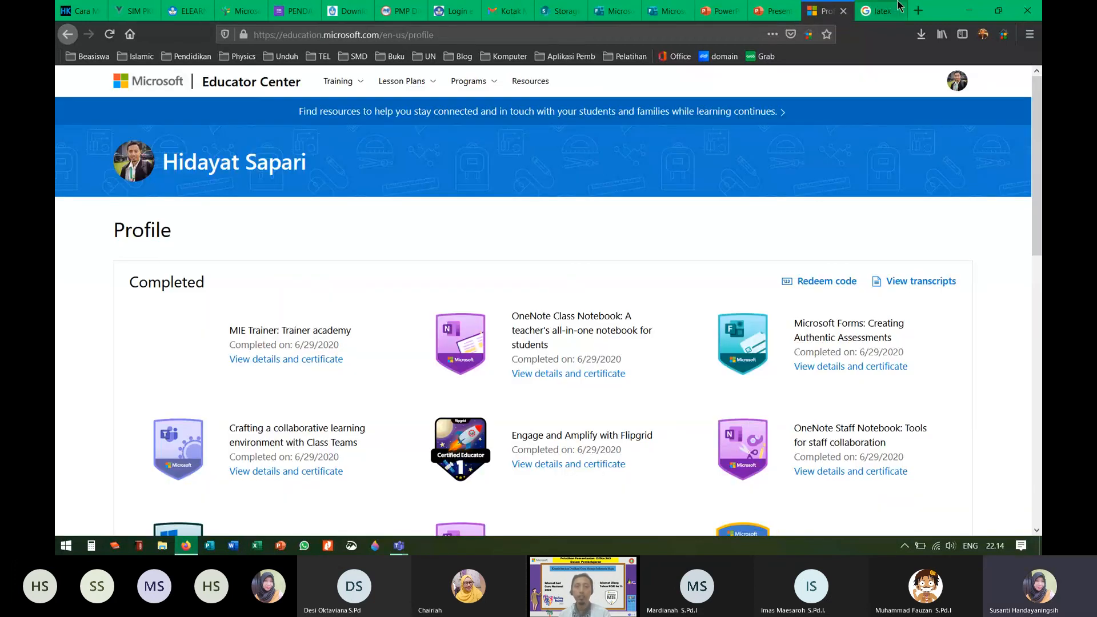
{"action": "left_click", "coordinate": [843, 12]}
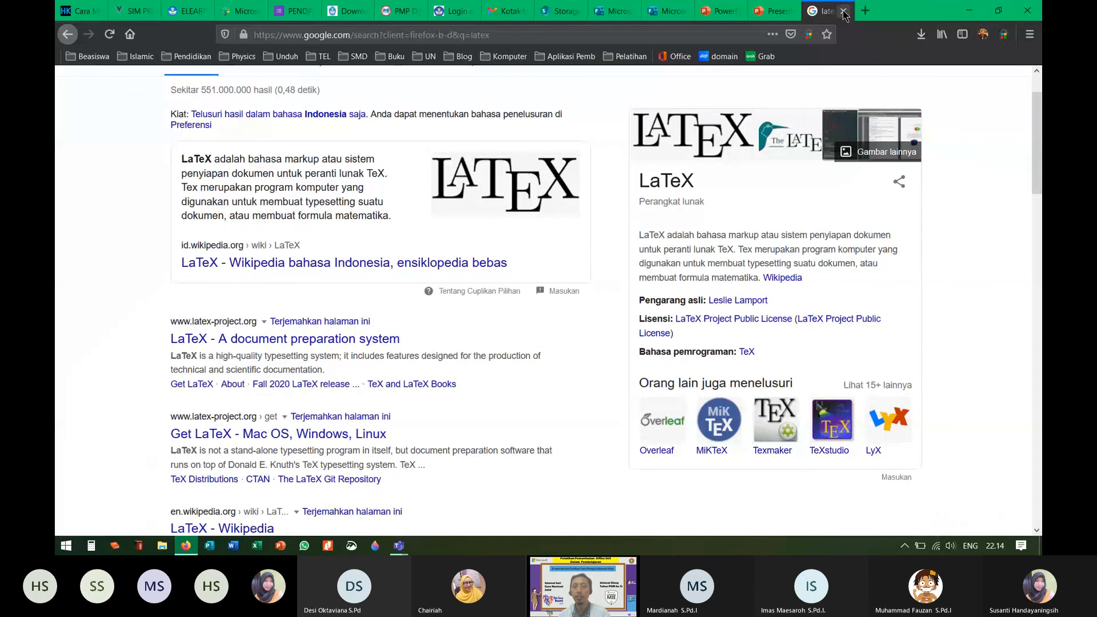
{"action": "left_click", "coordinate": [843, 11]}
{"action": "left_click", "coordinate": [844, 13]}
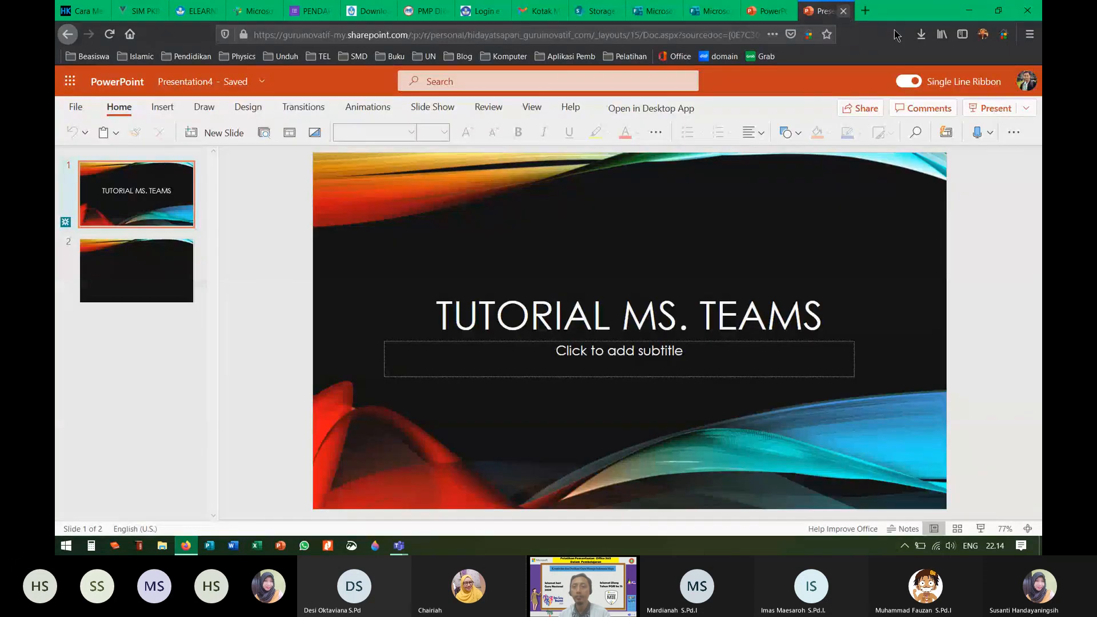
{"action": "left_click", "coordinate": [969, 11]}
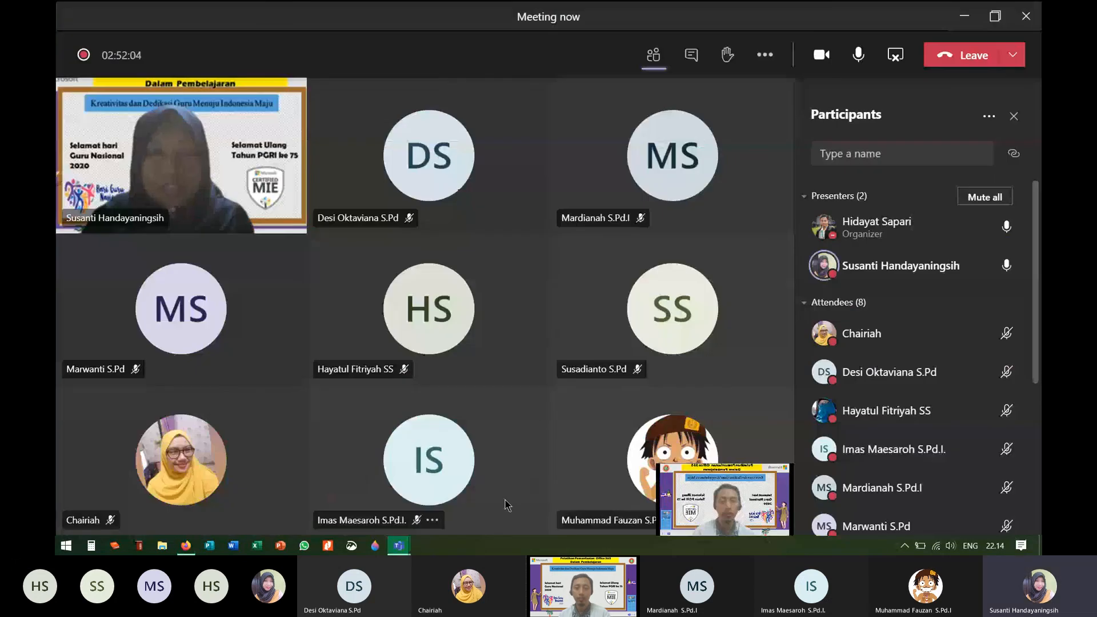
{"action": "left_click", "coordinate": [400, 546]}
Step: Open the Latihan team from the teams grid and show its More options list
{"action": "left_click", "coordinate": [347, 474]}
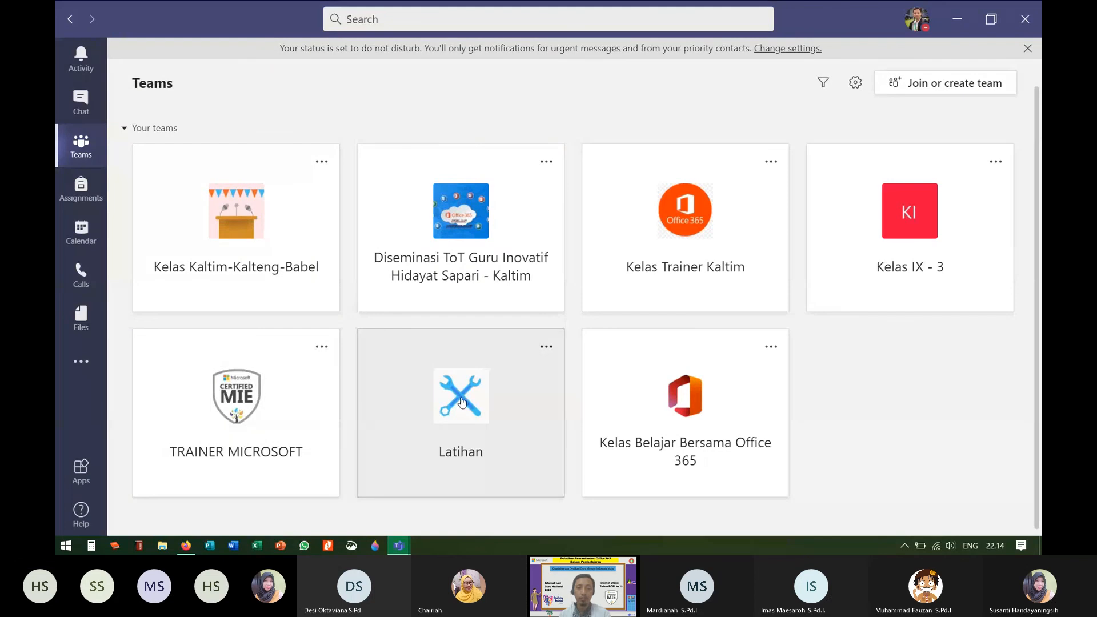
{"action": "left_click", "coordinate": [462, 401]}
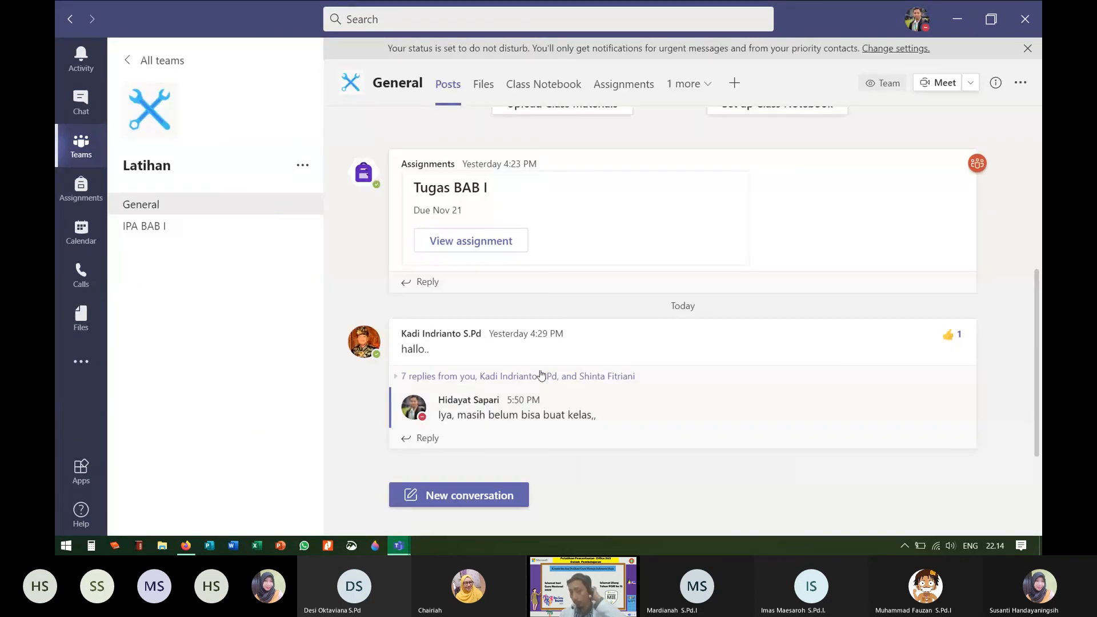
{"action": "left_click", "coordinate": [306, 169]}
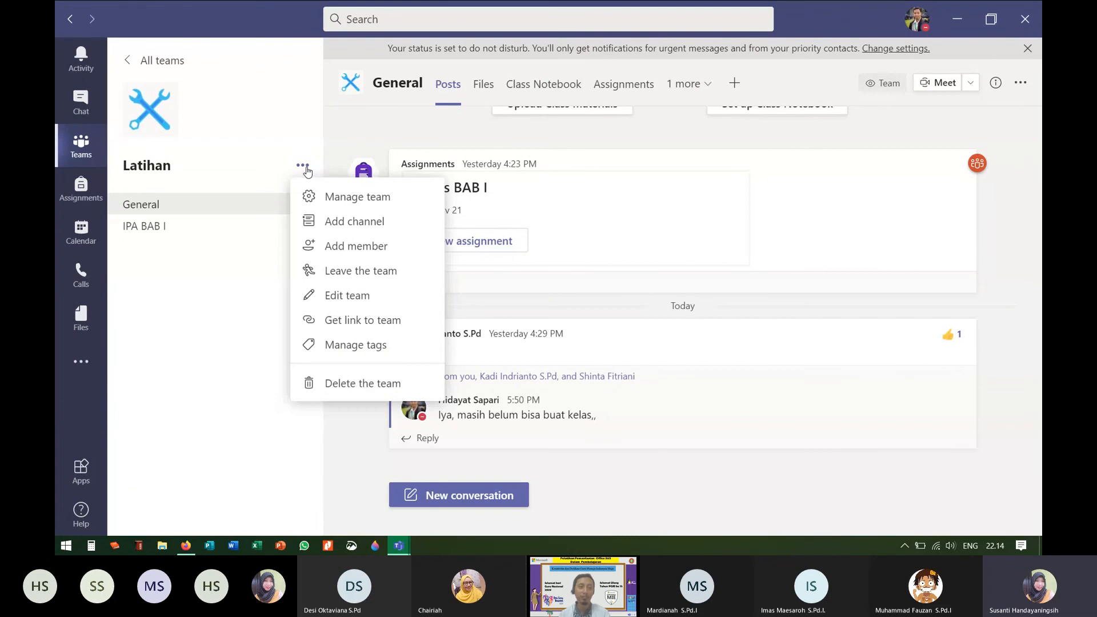
{"action": "left_click", "coordinate": [224, 282]}
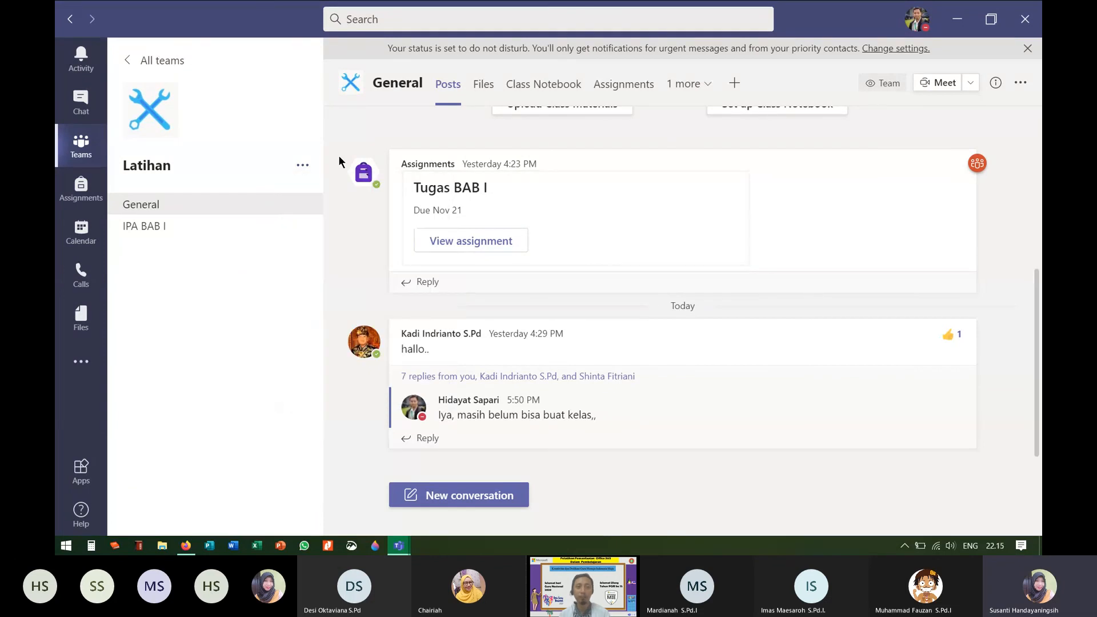
{"action": "left_click", "coordinate": [303, 166]}
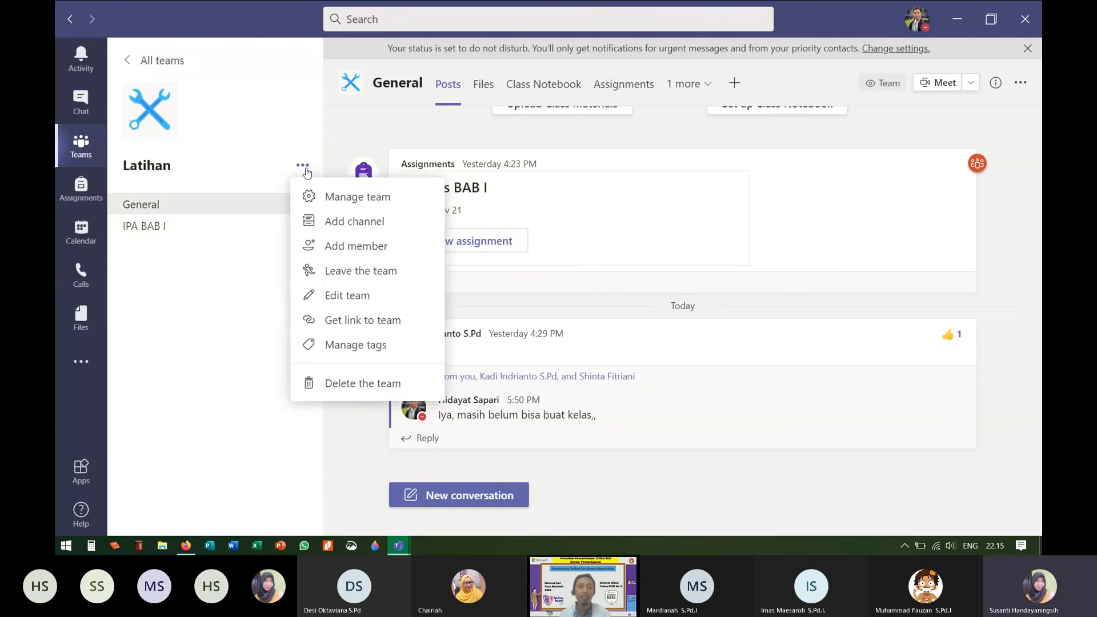
Step: In Manage team's Members list, change the first five members' role to Owner
{"action": "left_click", "coordinate": [364, 203]}
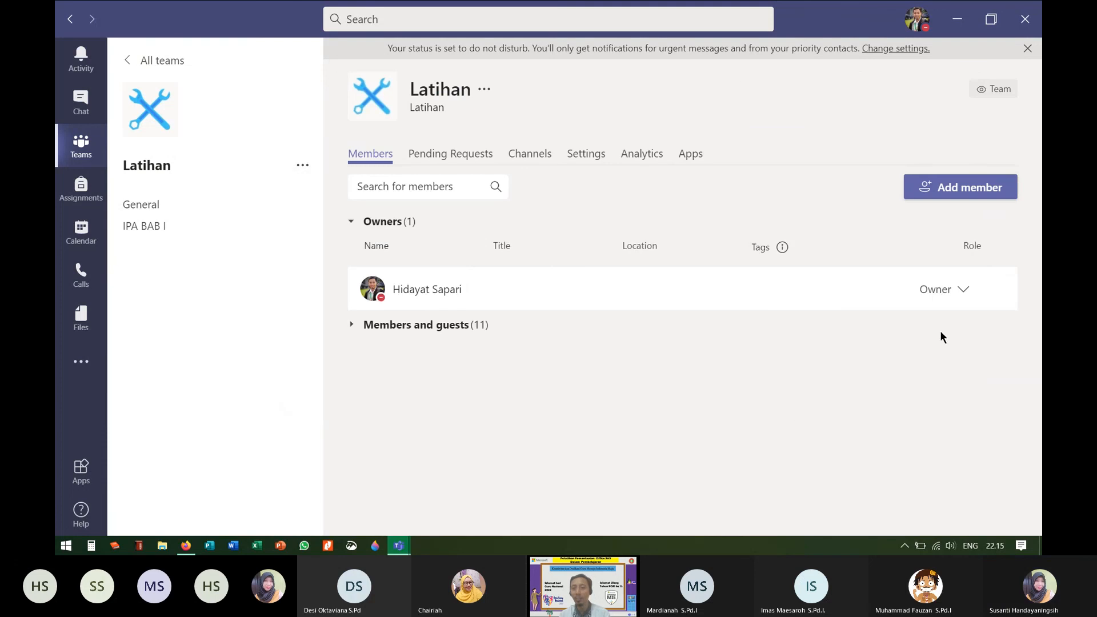
{"action": "left_click", "coordinate": [352, 326]}
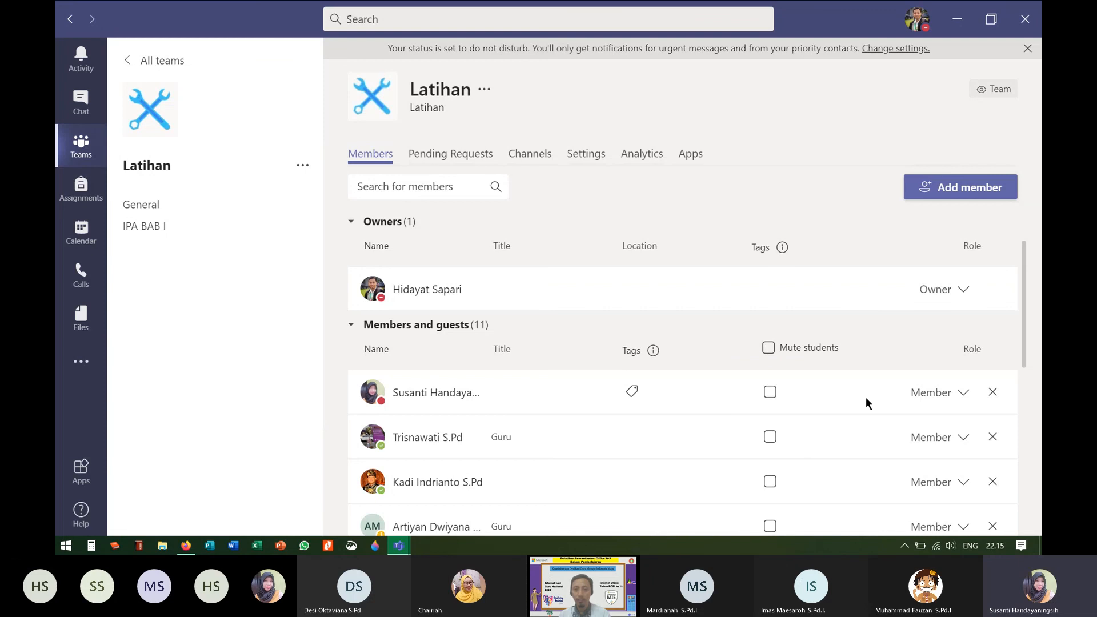
{"action": "left_click", "coordinate": [961, 399]}
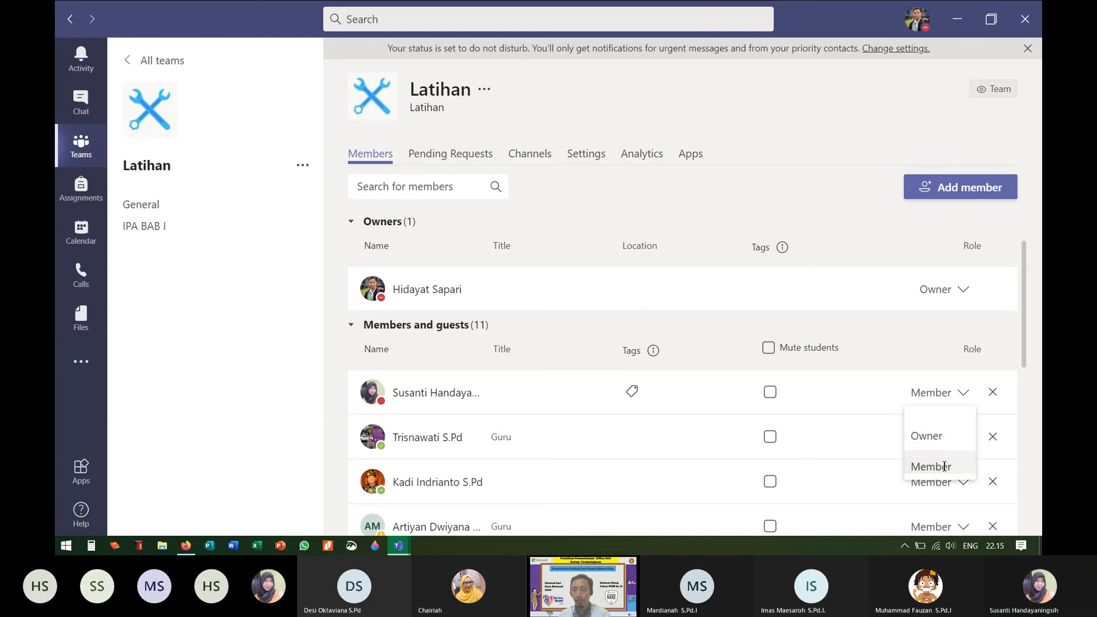
{"action": "left_click", "coordinate": [931, 437]}
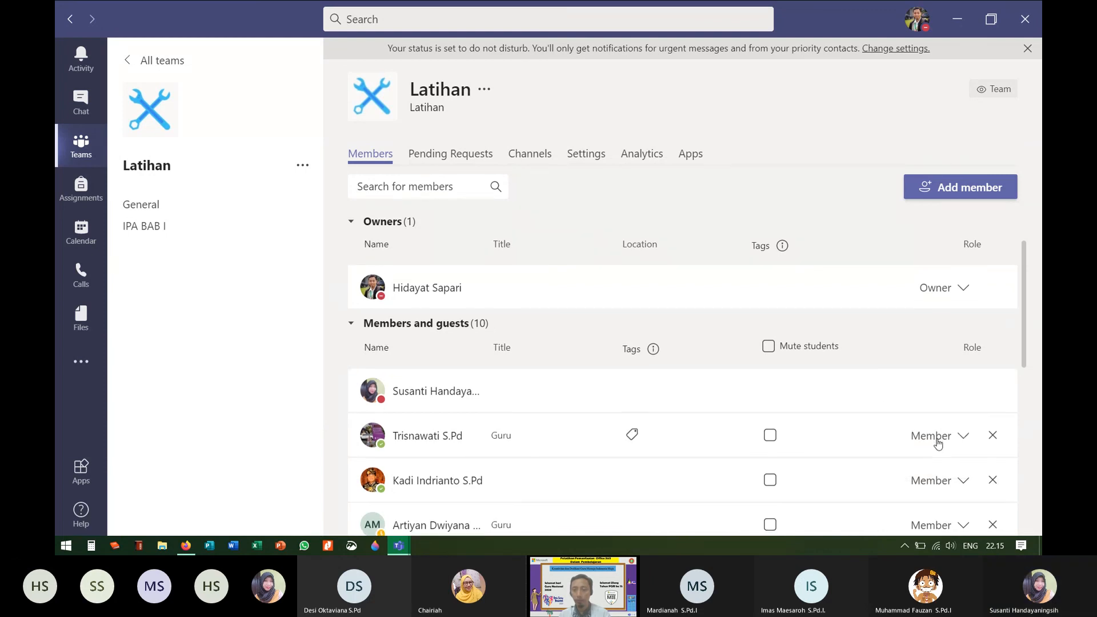
{"action": "left_click", "coordinate": [963, 320]}
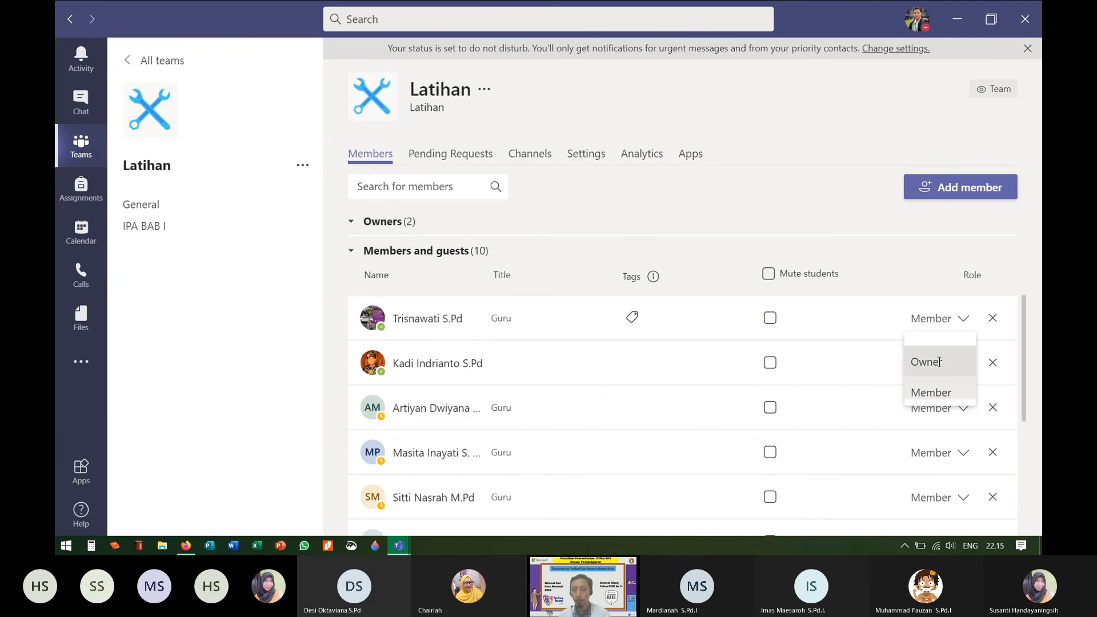
{"action": "left_click", "coordinate": [962, 364]}
{"action": "left_click", "coordinate": [961, 365]}
{"action": "left_click", "coordinate": [932, 403]}
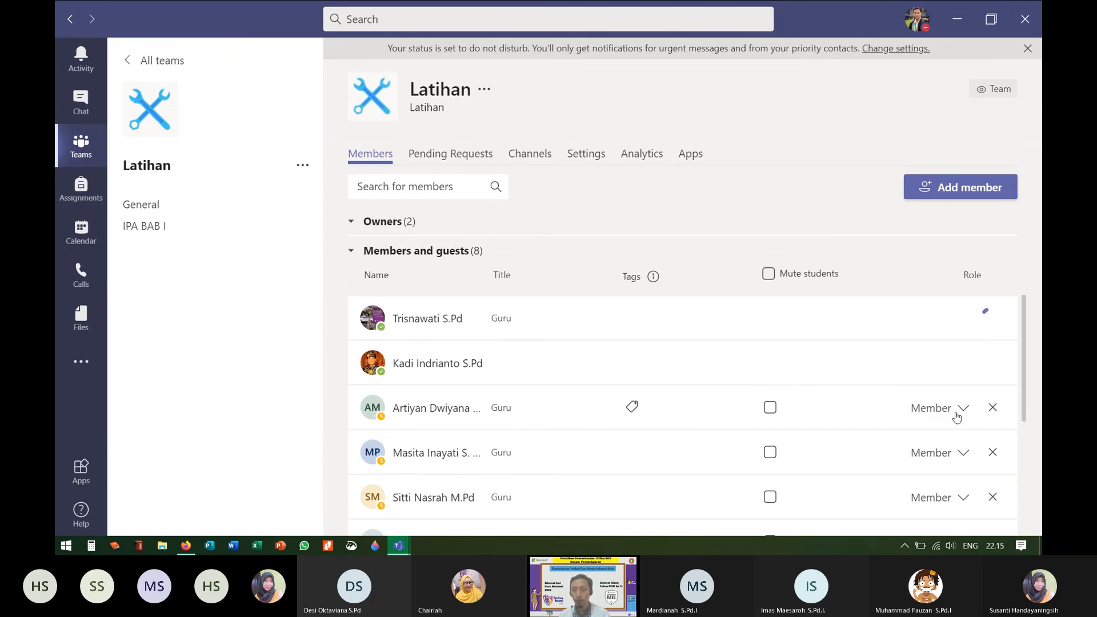
{"action": "left_click", "coordinate": [963, 407]}
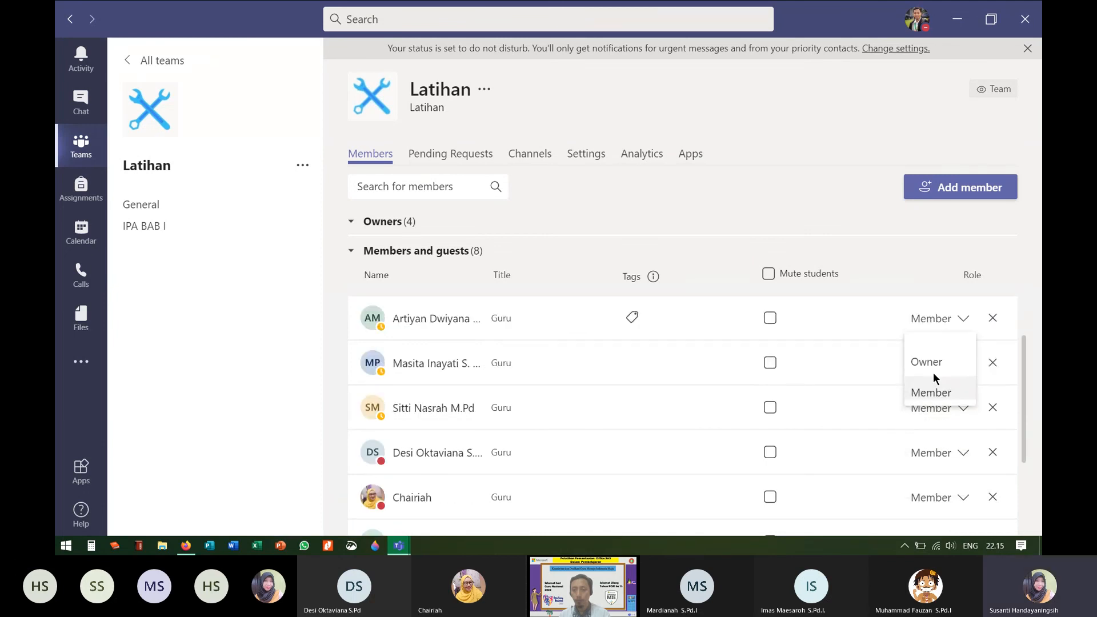
{"action": "left_click", "coordinate": [936, 368]}
{"action": "left_click", "coordinate": [963, 364]}
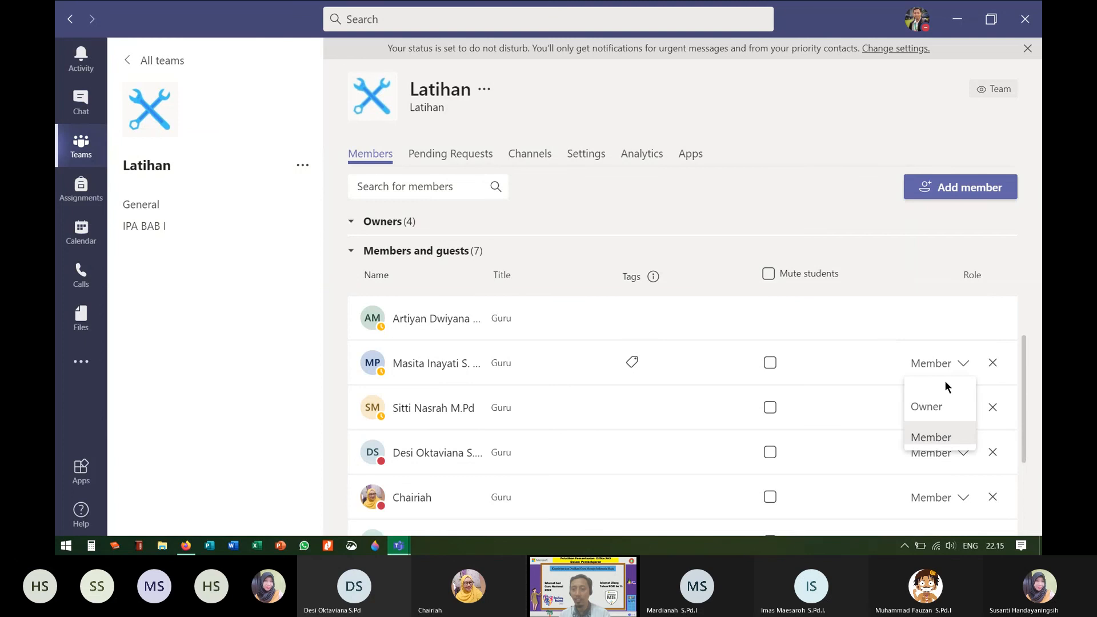
{"action": "left_click", "coordinate": [935, 369]}
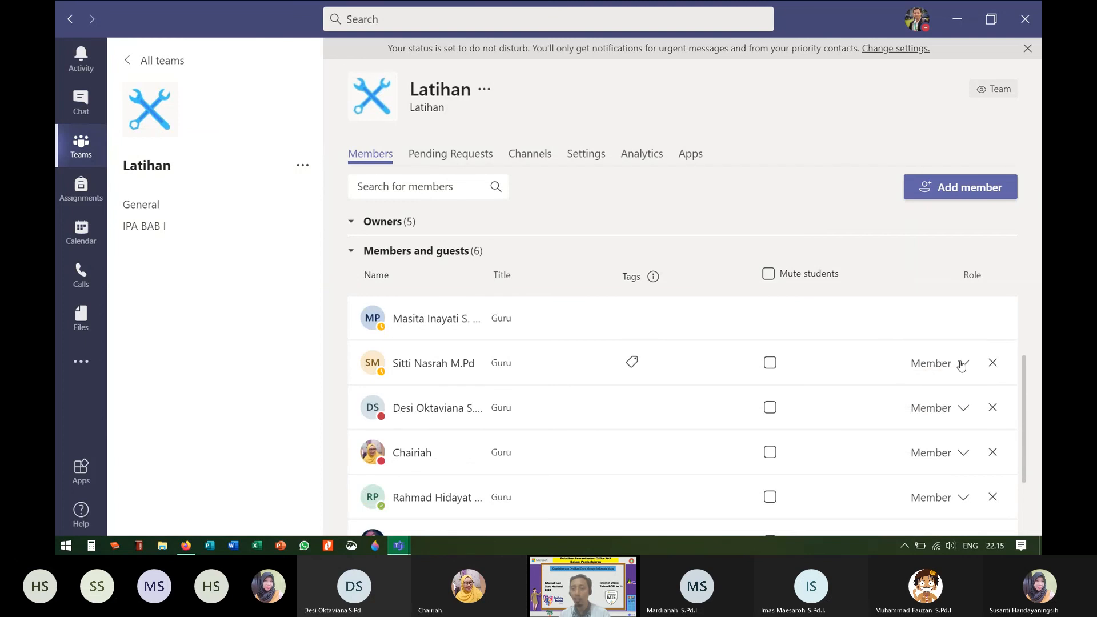
Step: Promote the remaining six members to Owner, leaving 12 owners and 0 members or guests
{"action": "left_click", "coordinate": [961, 365]}
{"action": "left_click", "coordinate": [934, 366]}
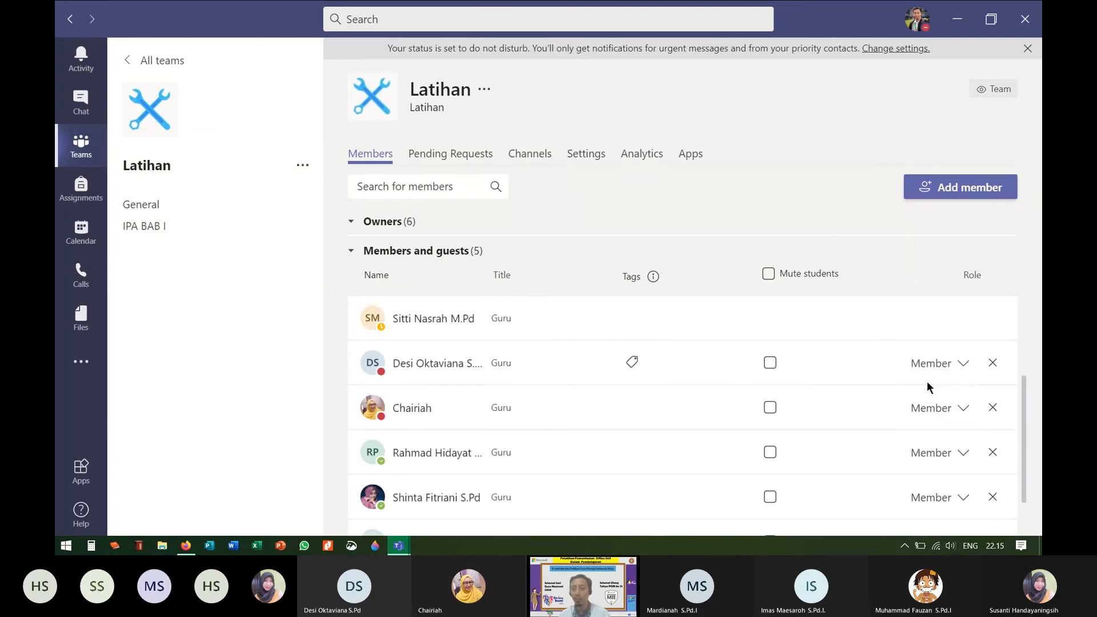
{"action": "left_click", "coordinate": [962, 366]}
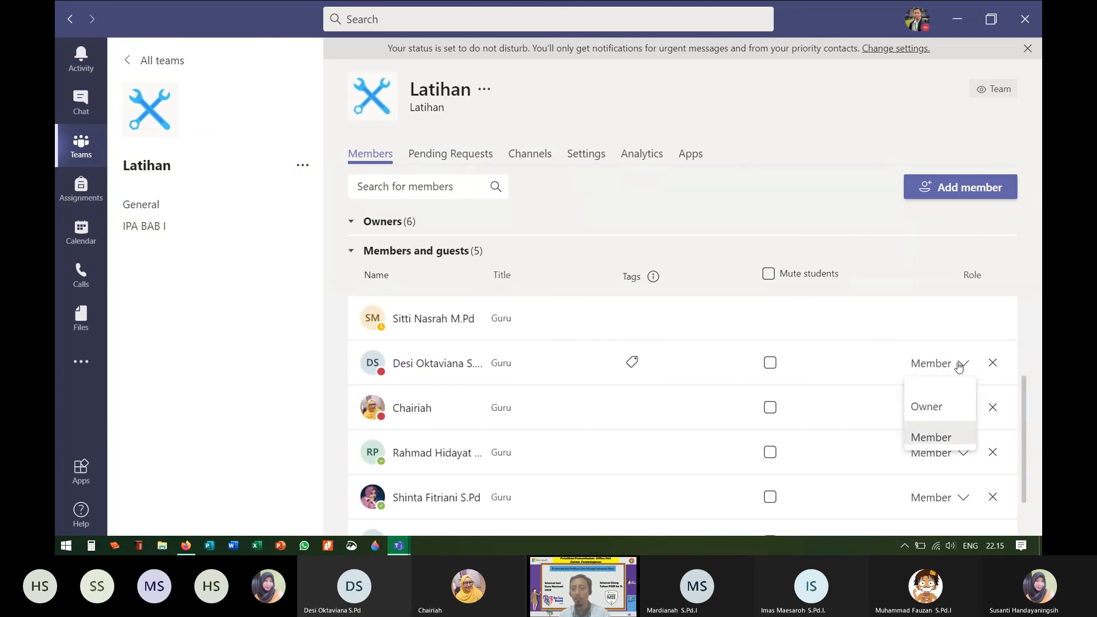
{"action": "left_click", "coordinate": [925, 406]}
{"action": "left_click", "coordinate": [967, 373]}
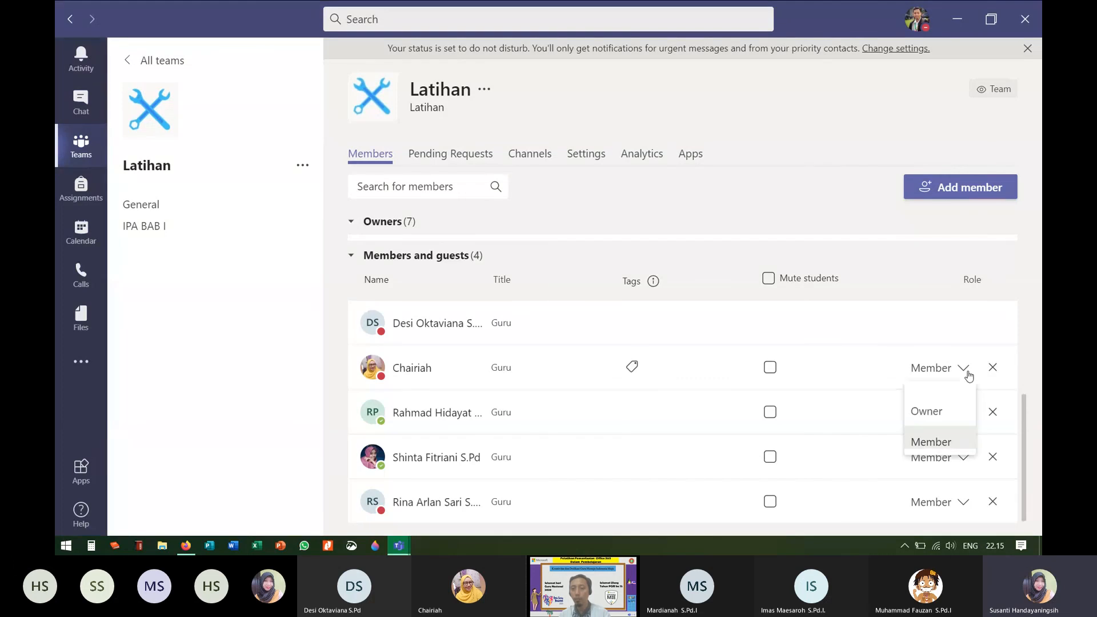
{"action": "left_click", "coordinate": [926, 411]}
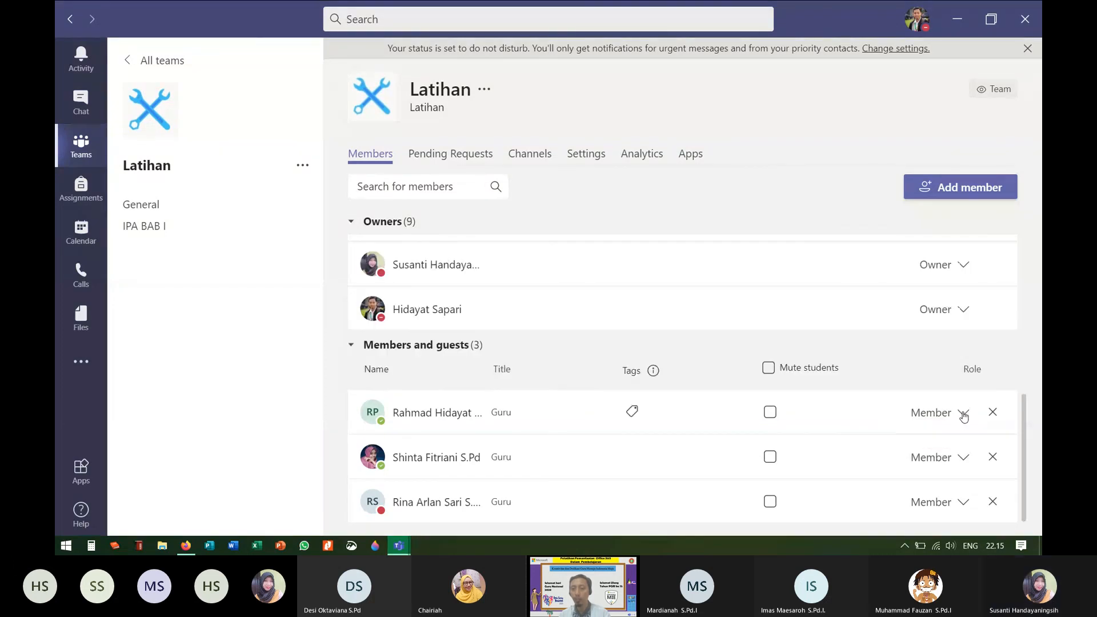
{"action": "left_click", "coordinate": [962, 416]}
{"action": "left_click", "coordinate": [930, 451]}
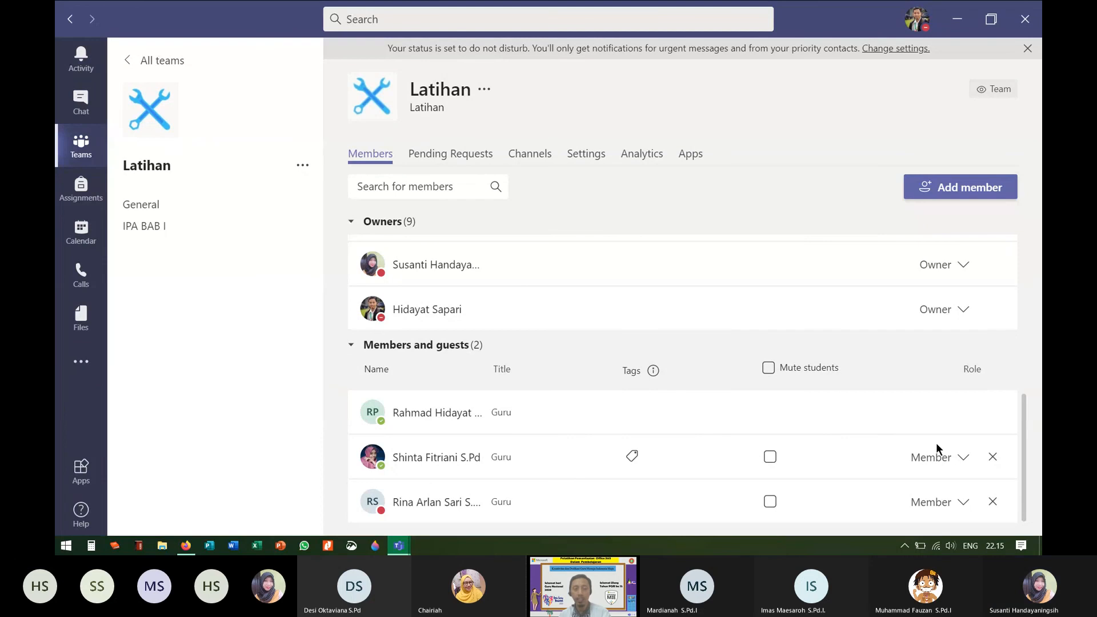
{"action": "left_click", "coordinate": [964, 460]}
{"action": "left_click", "coordinate": [933, 493]}
{"action": "left_click", "coordinate": [968, 505]}
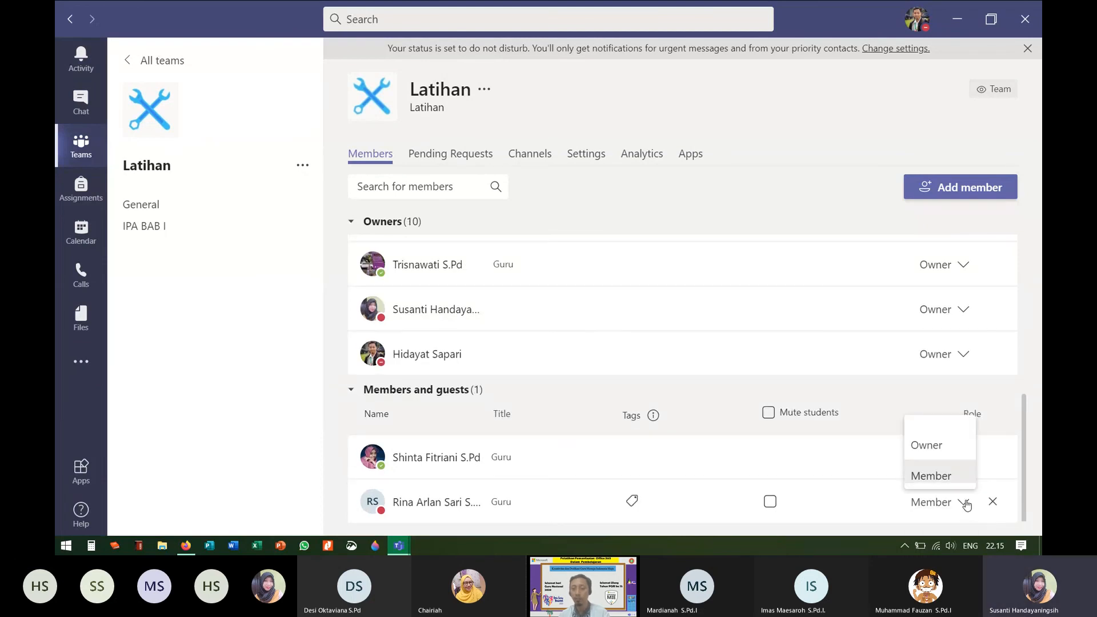
{"action": "left_click", "coordinate": [932, 448]}
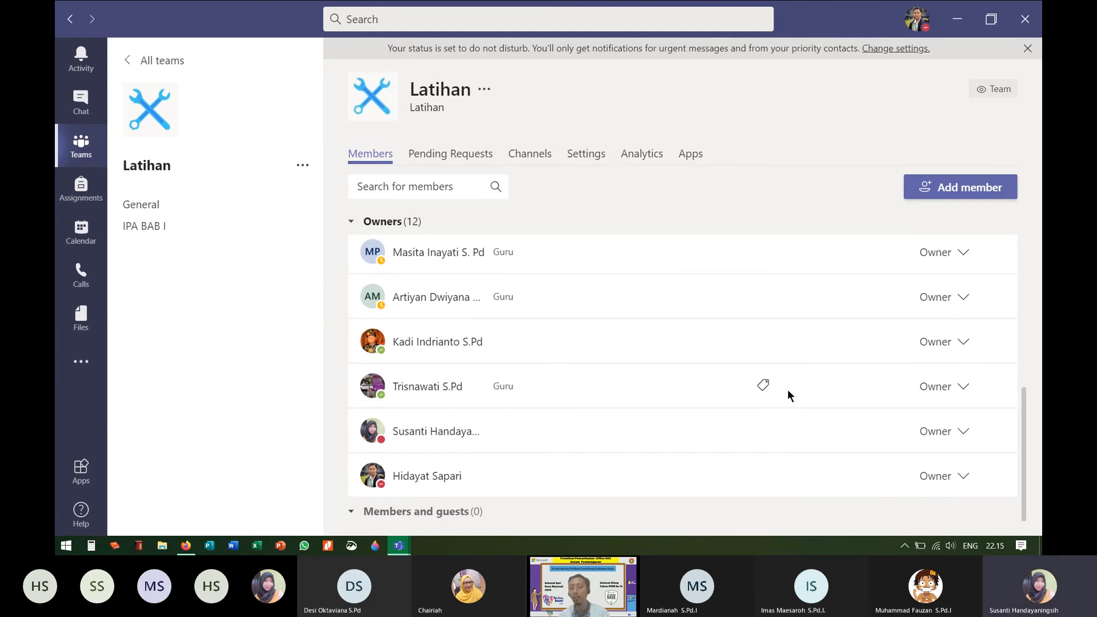
{"action": "scroll", "coordinate": [789, 387], "scroll_direction": "up", "scroll_amount": 6}
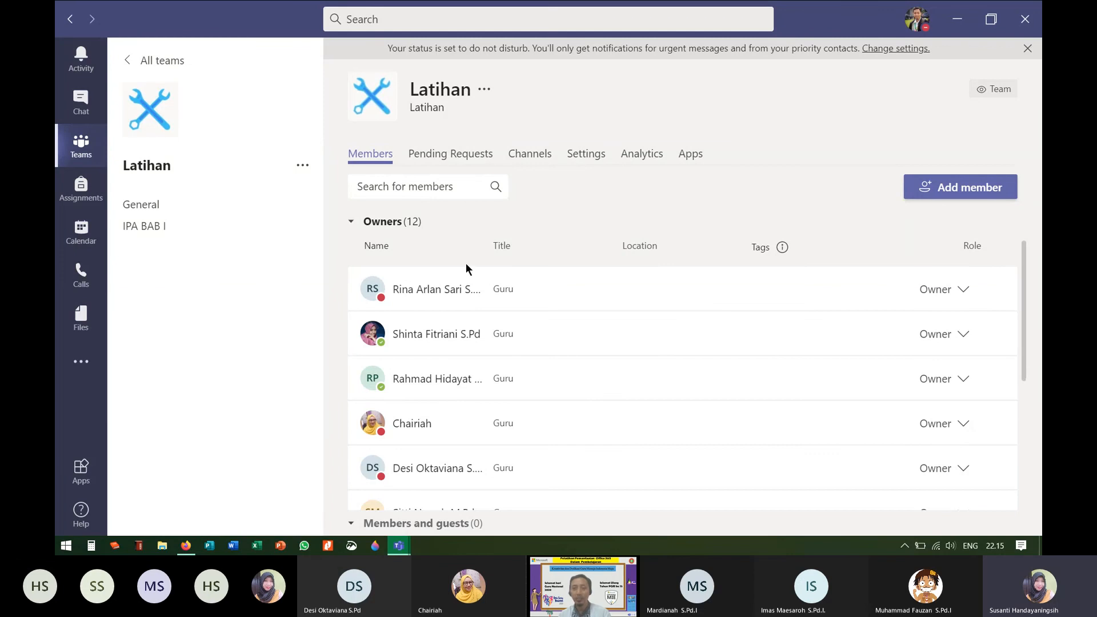
Step: Reveal and select the Latihan team's join code in Settings, checking WhatsApp
{"action": "left_click", "coordinate": [595, 162]}
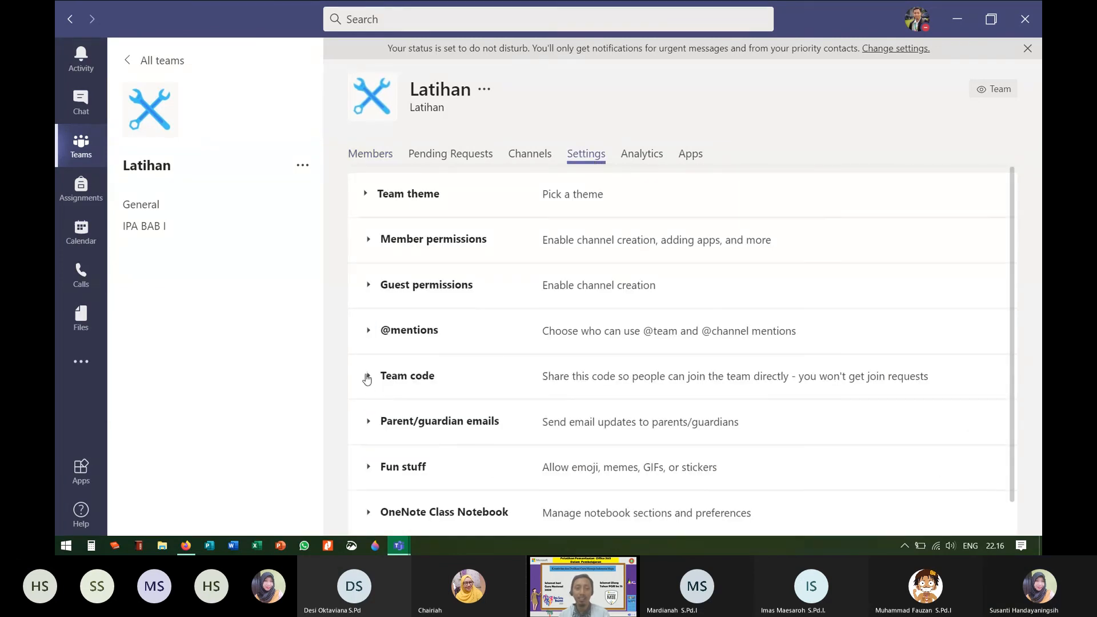
{"action": "left_click", "coordinate": [366, 377]}
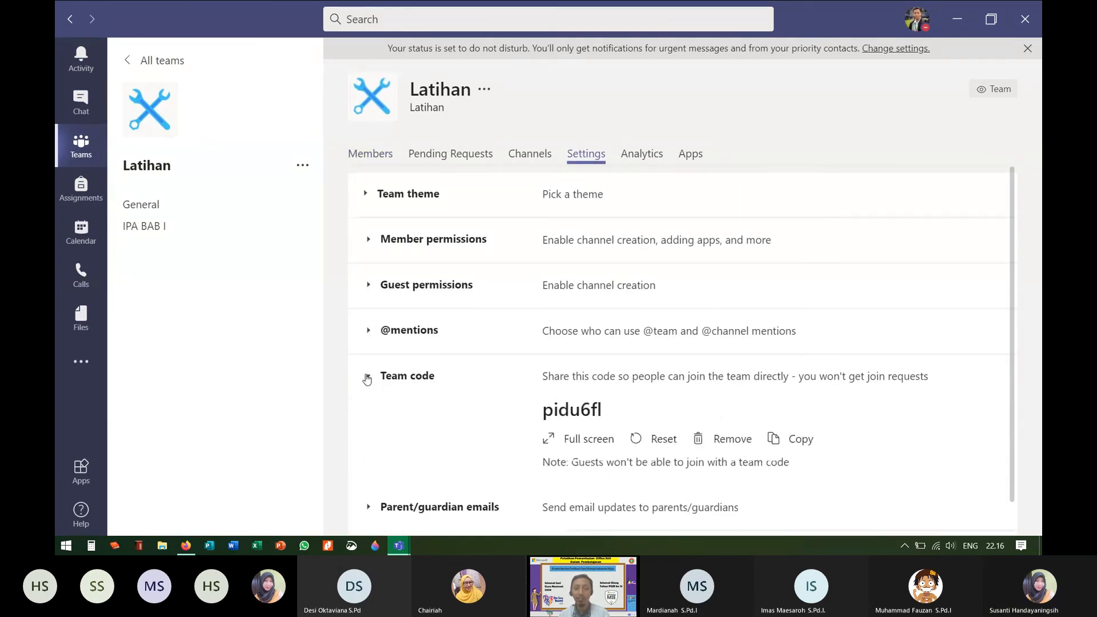
{"action": "left_click_drag", "start_coordinate": [539, 409], "coordinate": [615, 403]}
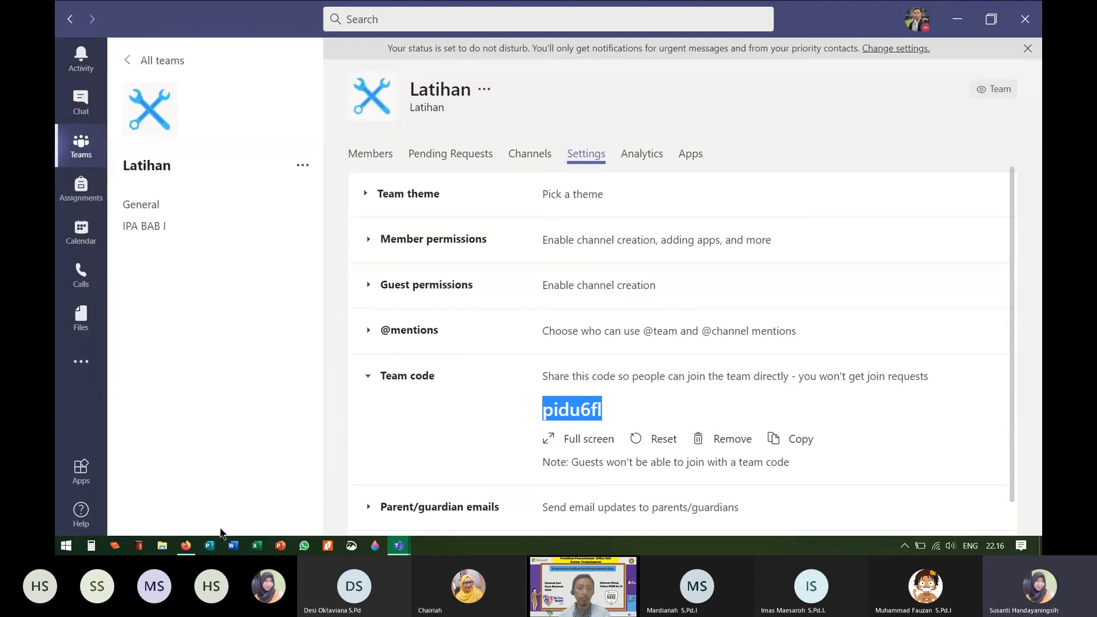
{"action": "left_click", "coordinate": [304, 552]}
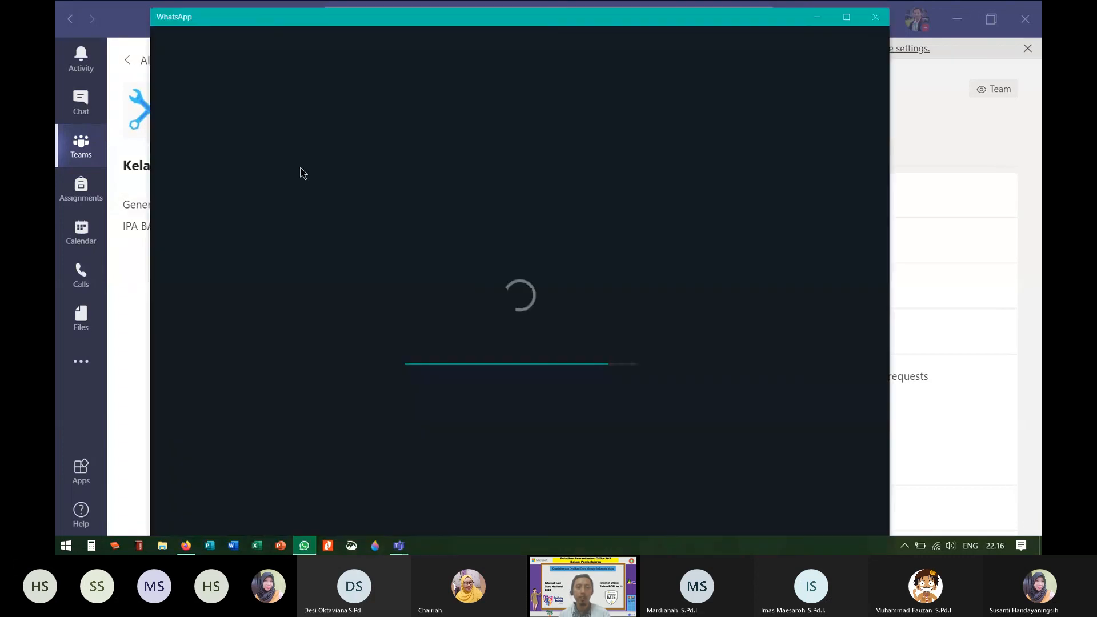
{"action": "left_click", "coordinate": [127, 266]}
Step: Copy the link to the Latihan team and return to its Members list
{"action": "left_click", "coordinate": [301, 168]}
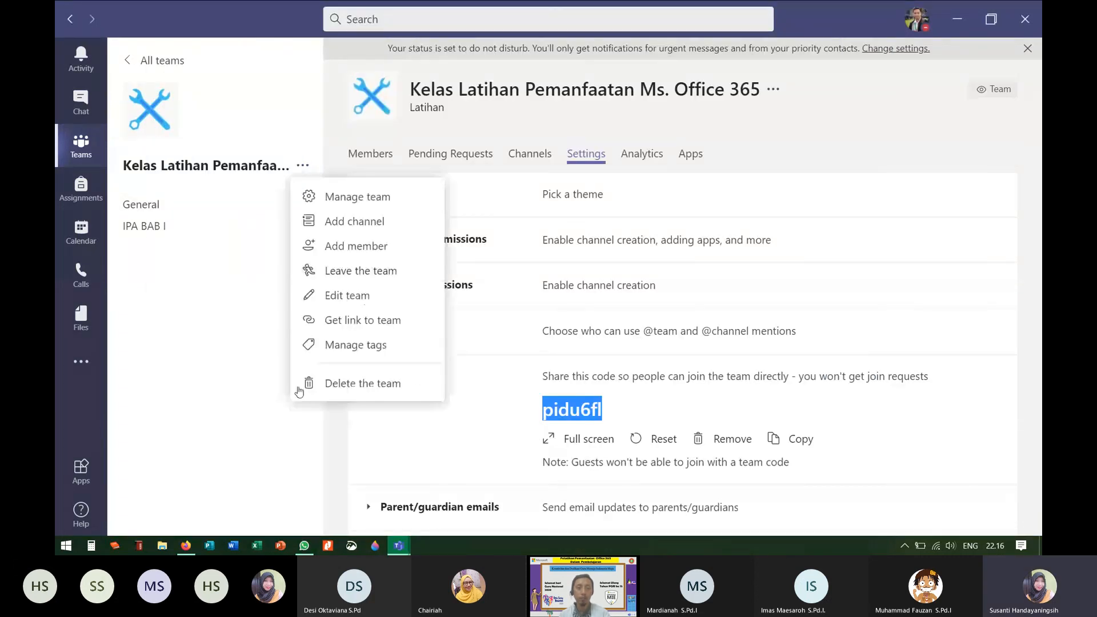
{"action": "left_click", "coordinate": [356, 322]}
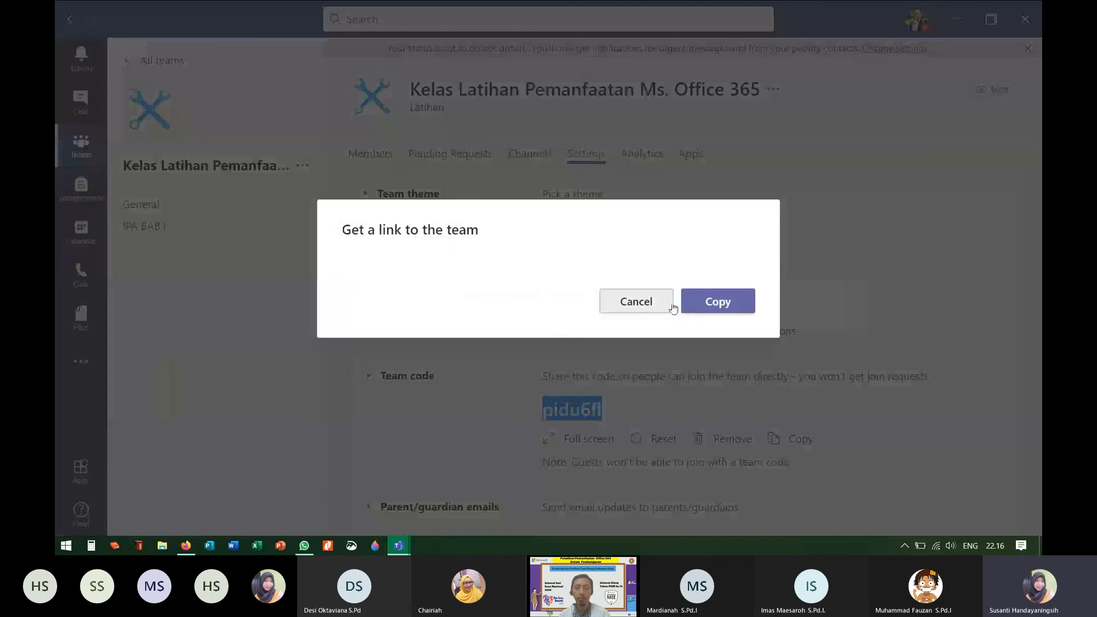
{"action": "left_click", "coordinate": [714, 299]}
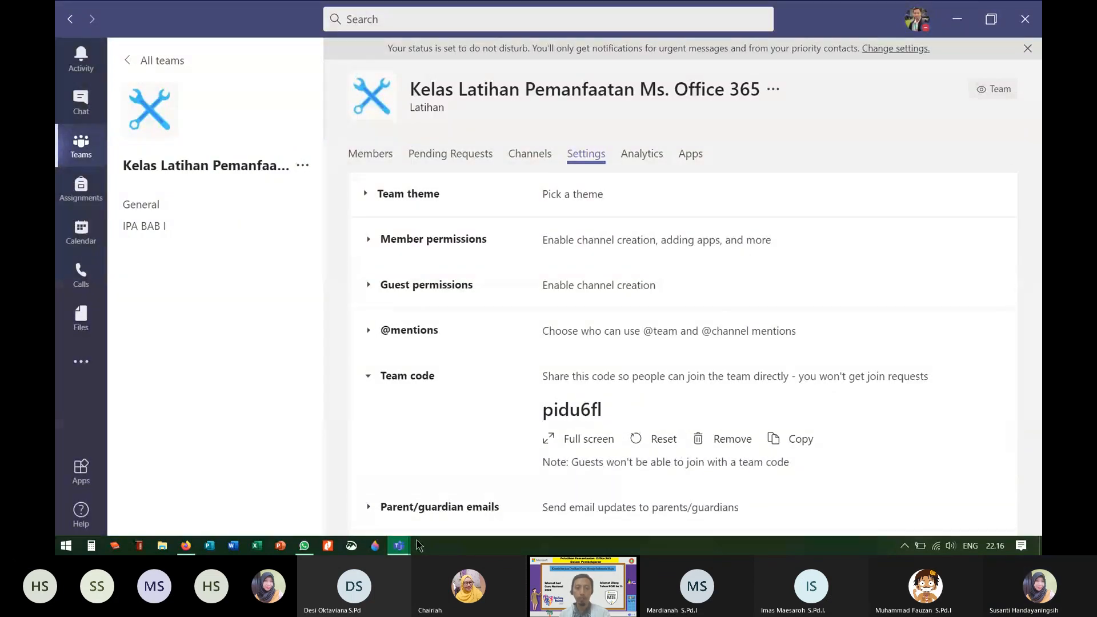
{"action": "left_click", "coordinate": [365, 158]}
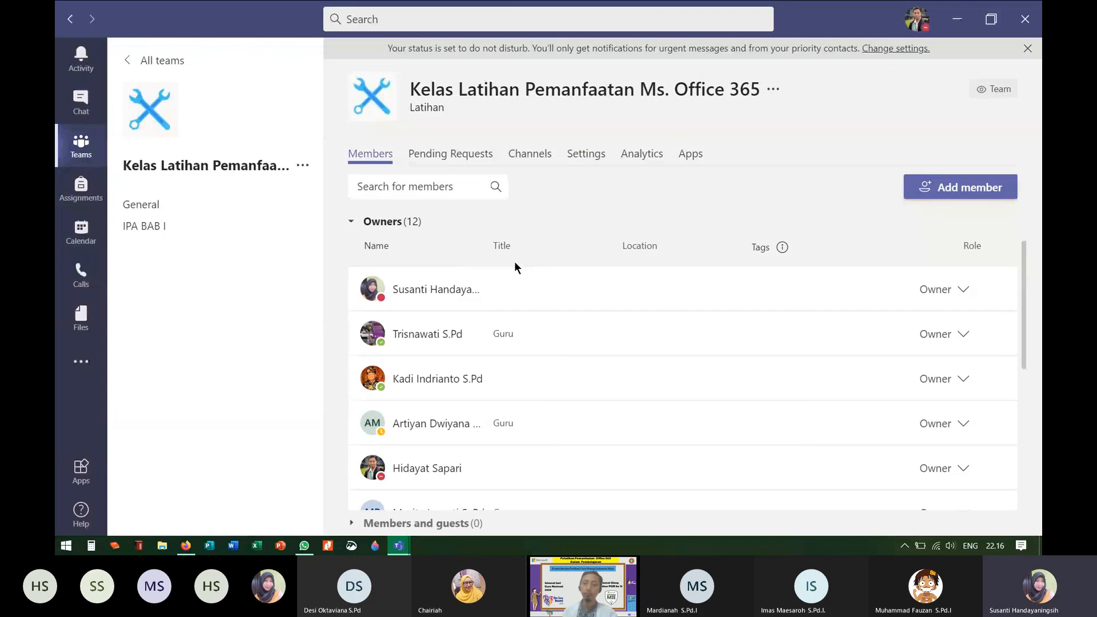
{"action": "scroll", "coordinate": [634, 339], "scroll_direction": "down", "scroll_amount": 5}
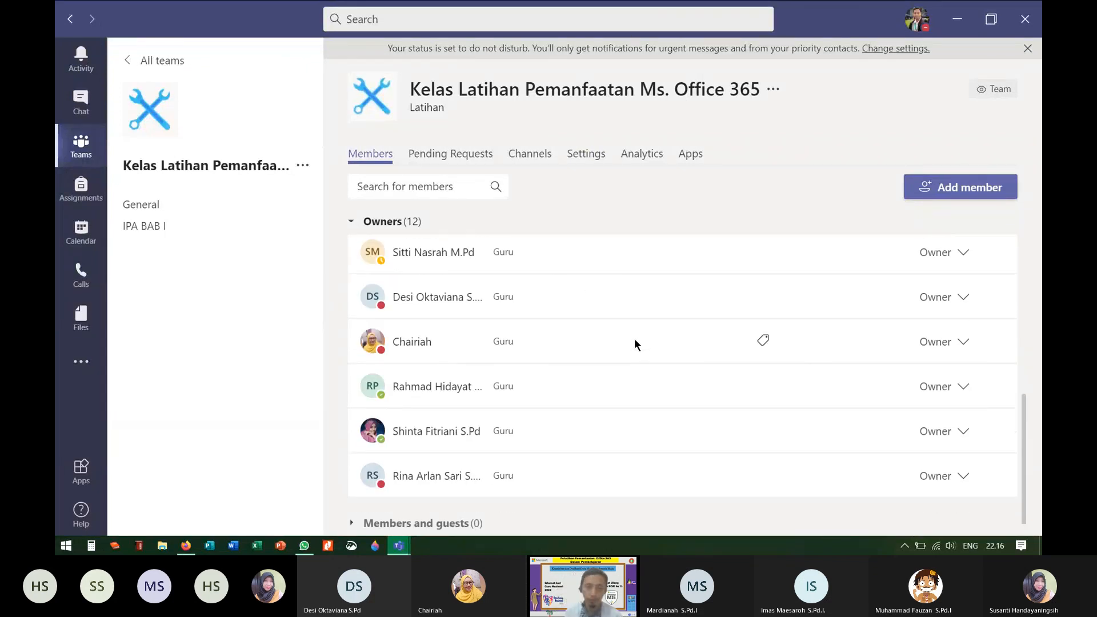
Step: Accept the pending join request and make the new member an owner, raising Owners to 13
{"action": "left_click", "coordinate": [455, 156]}
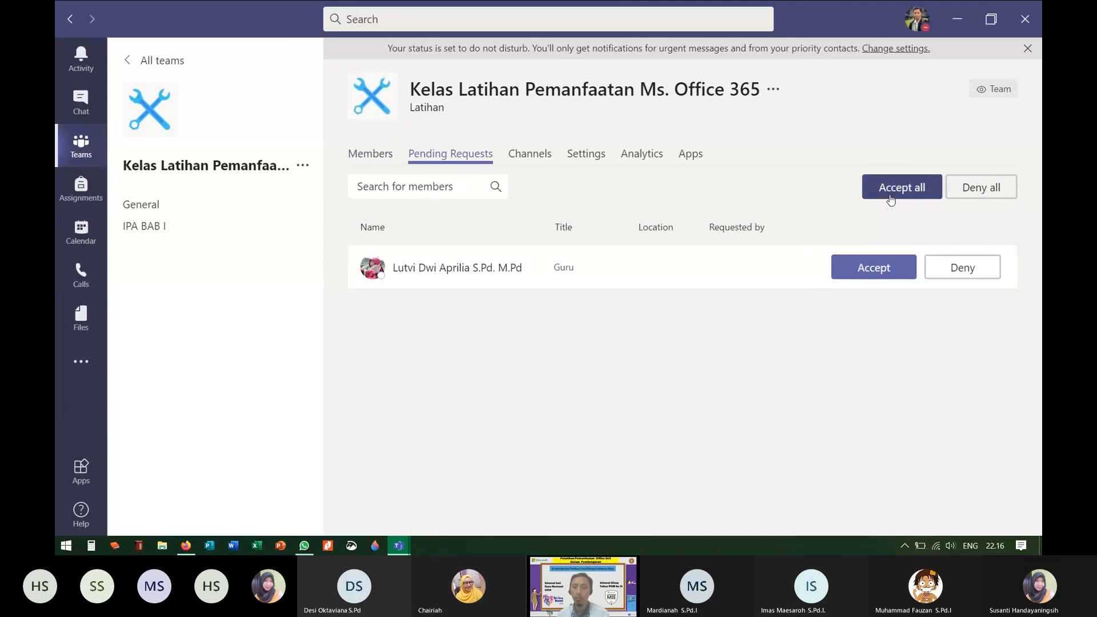
{"action": "left_click", "coordinate": [892, 197]}
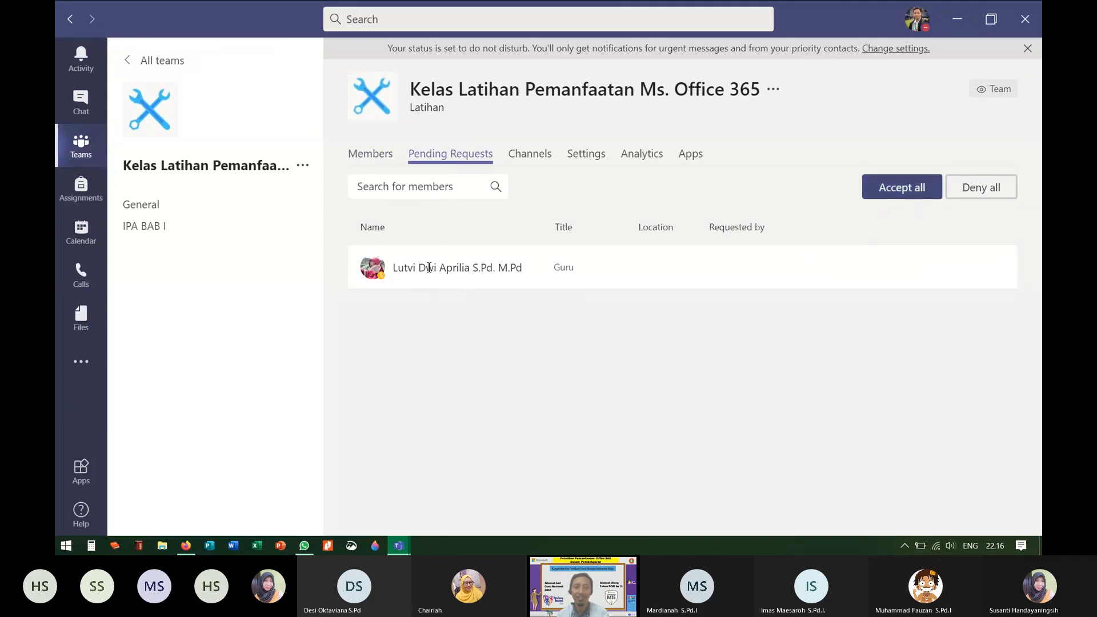
{"action": "left_click", "coordinate": [382, 159]}
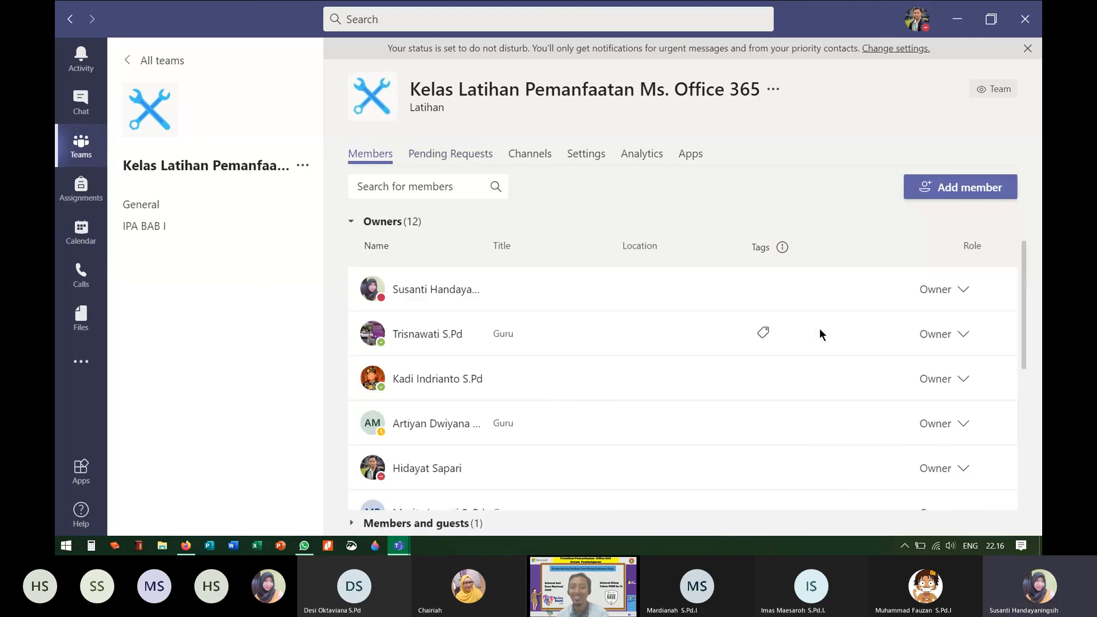
{"action": "scroll", "coordinate": [817, 332], "scroll_direction": "down", "scroll_amount": 5}
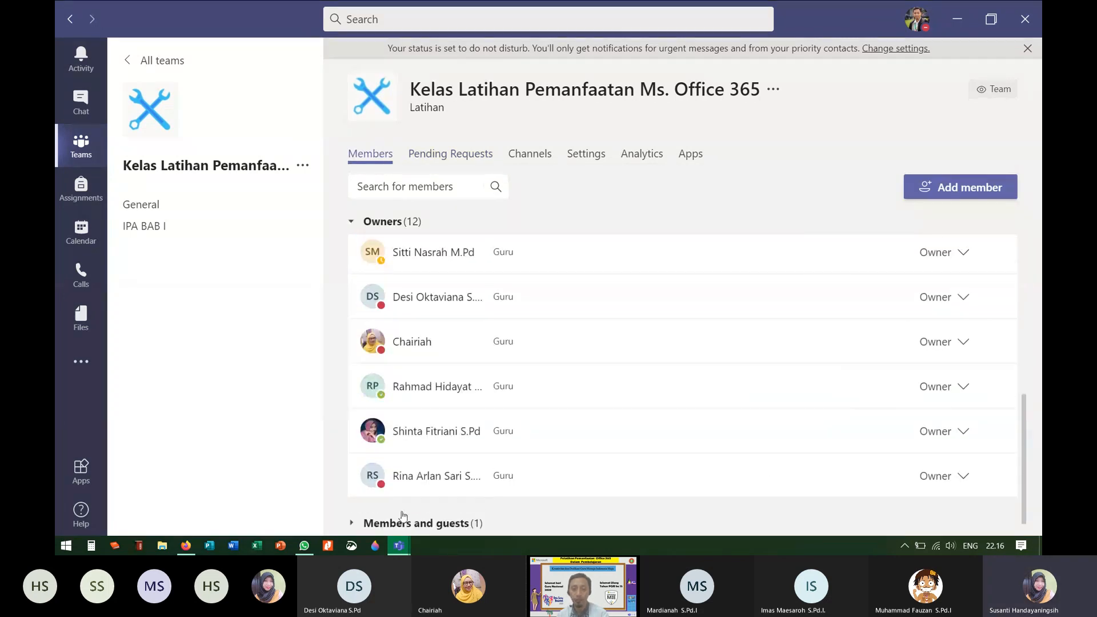
{"action": "left_click", "coordinate": [352, 524]}
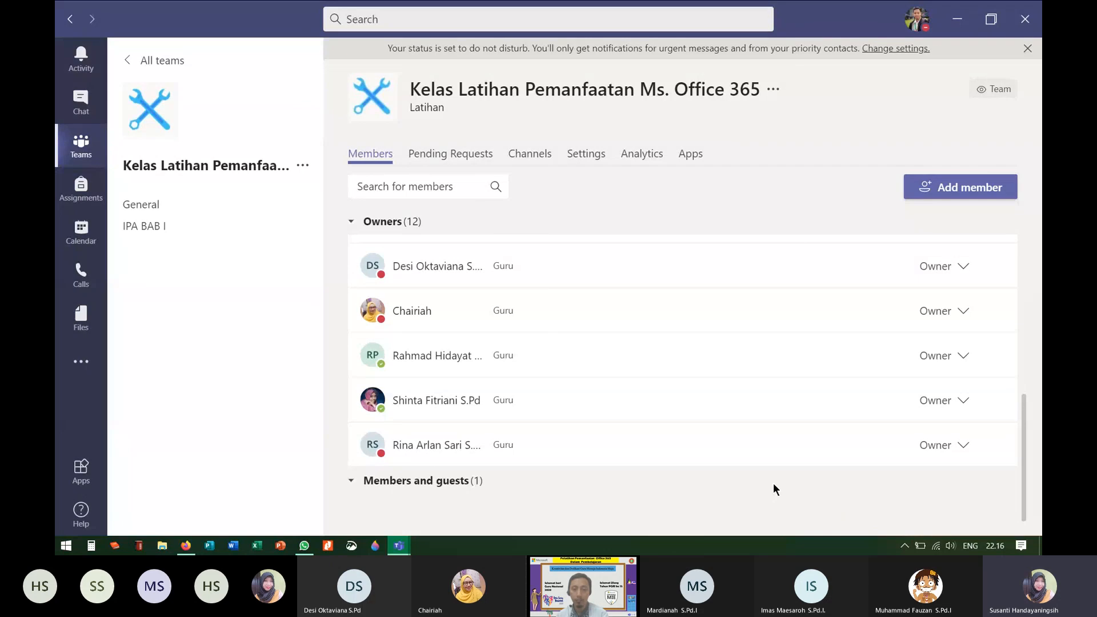
{"action": "scroll", "coordinate": [914, 491], "scroll_direction": "down", "scroll_amount": 1}
{"action": "left_click", "coordinate": [952, 502]}
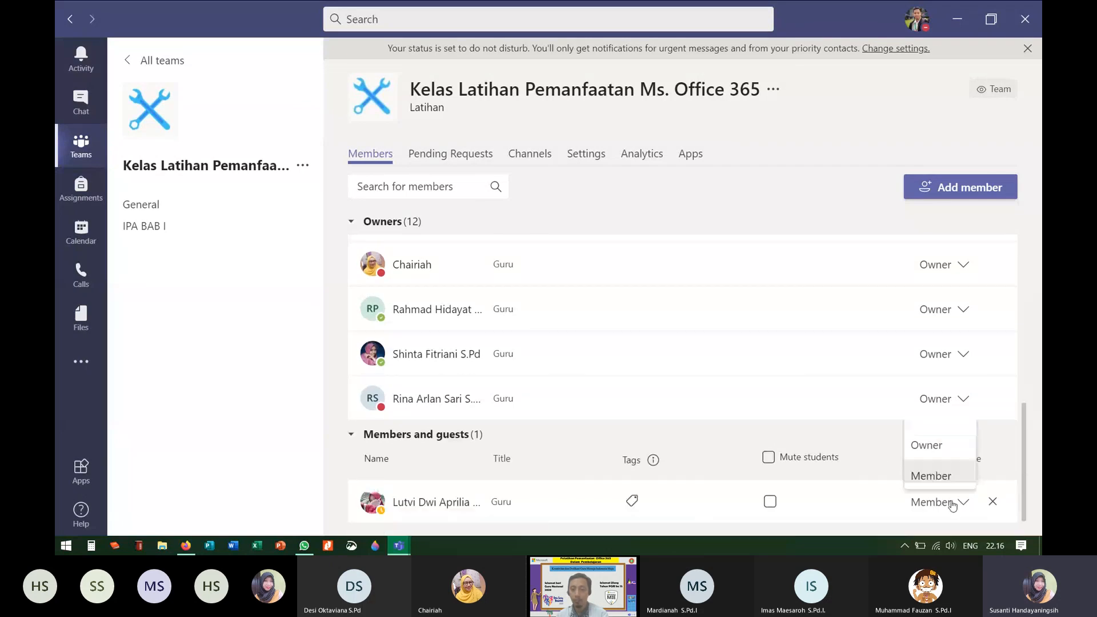
{"action": "left_click", "coordinate": [926, 445]}
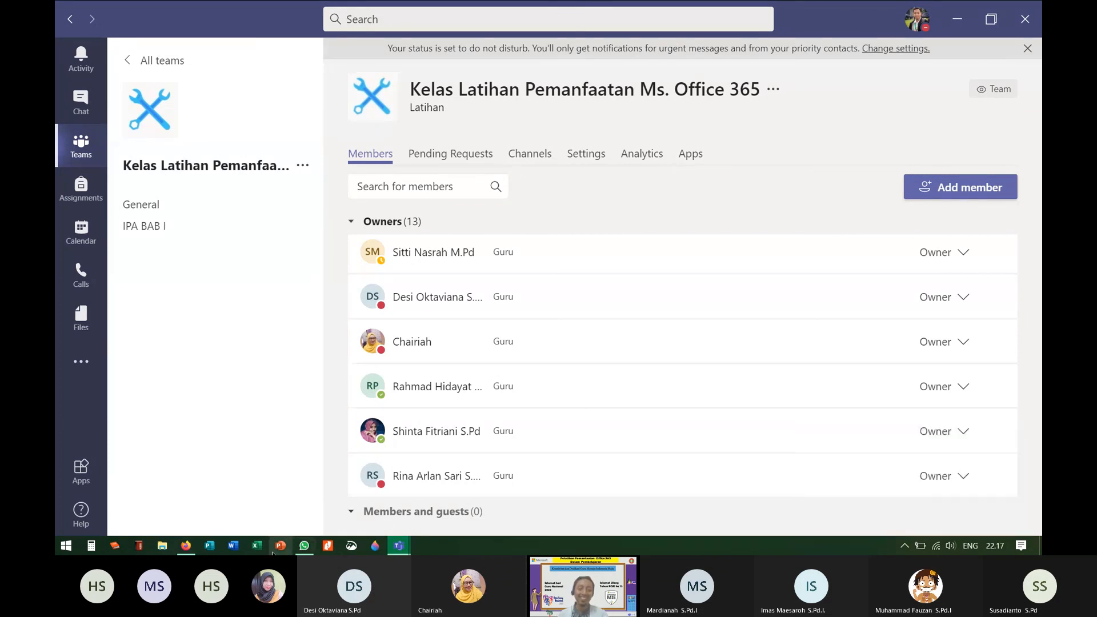
Step: Glance at the Belajar Bersama Office365 WhatsApp group chat, then bring the Teams meeting back
{"action": "left_click", "coordinate": [304, 546]}
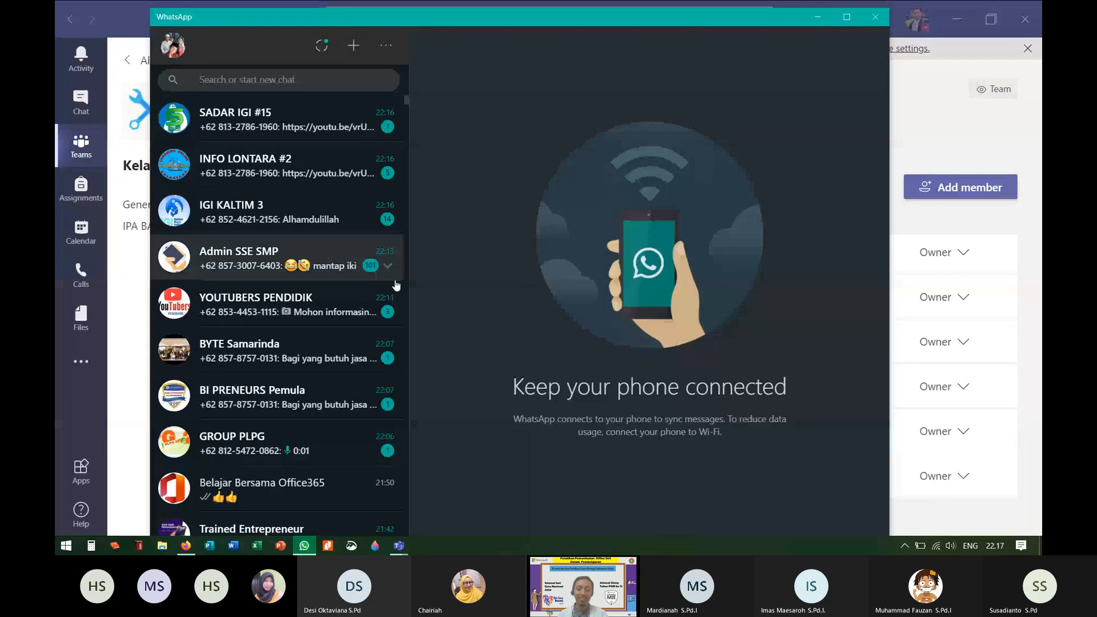
{"action": "left_click", "coordinate": [377, 490]}
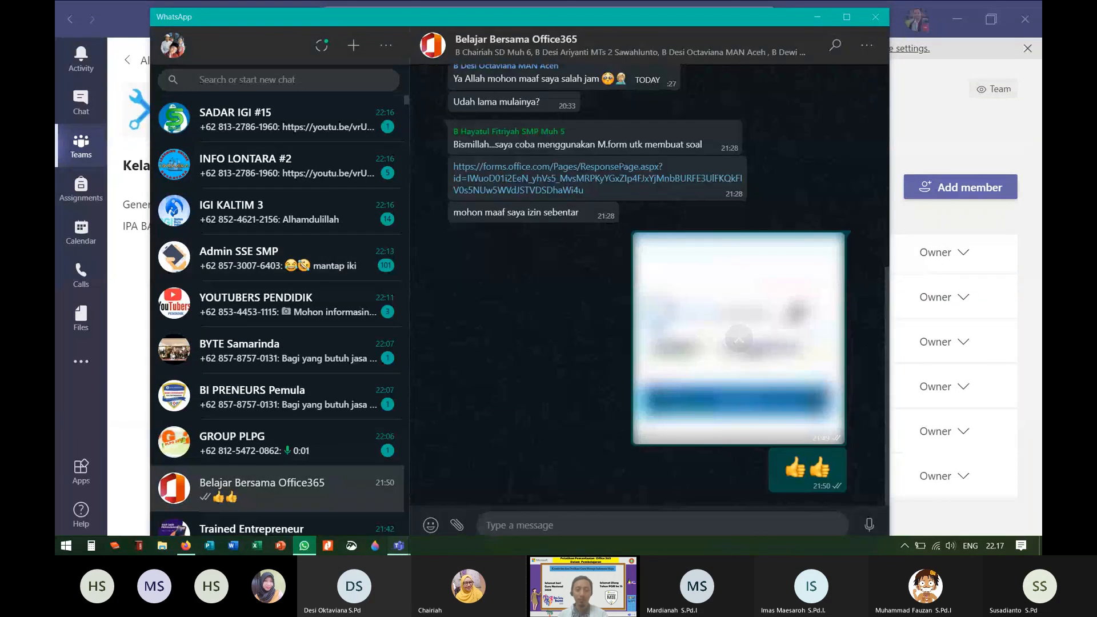
{"action": "mouse_move", "coordinate": [399, 545]}
{"action": "left_click", "coordinate": [461, 501]}
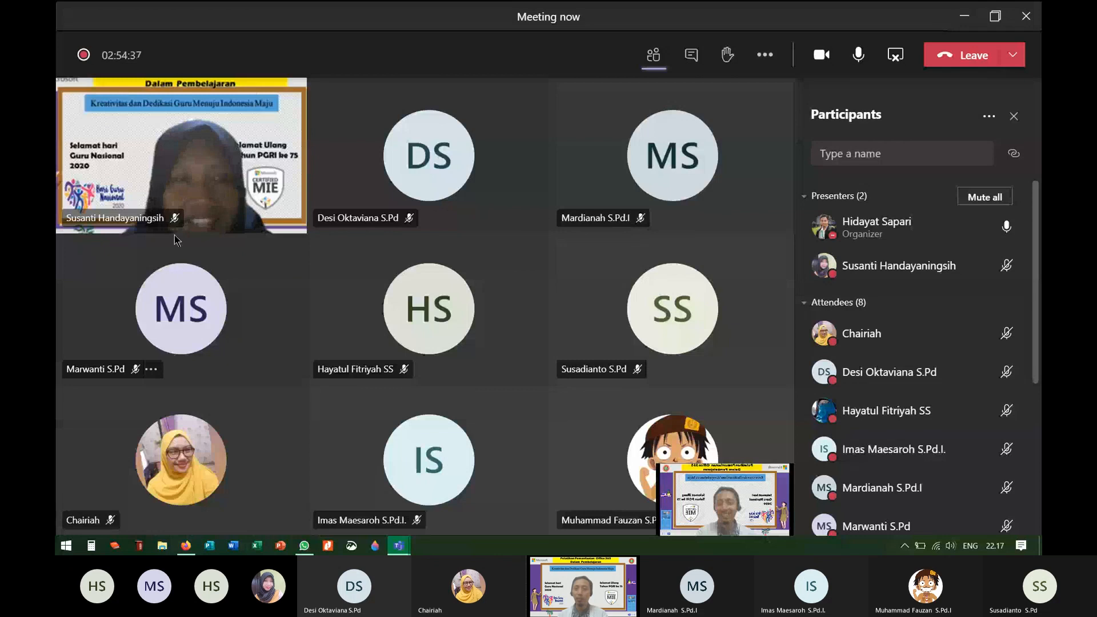
Step: Dismiss a presenter's options menu unchanged and bring the WhatsApp group chat over the meeting
{"action": "mouse_move", "coordinate": [1000, 267]}
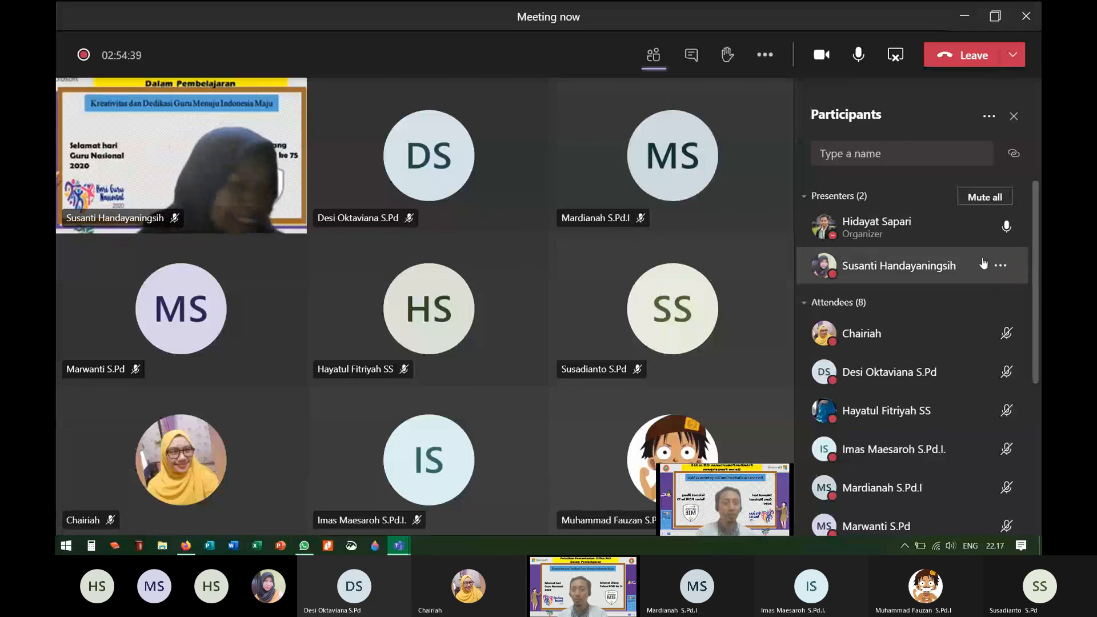
{"action": "left_click", "coordinate": [1002, 269]}
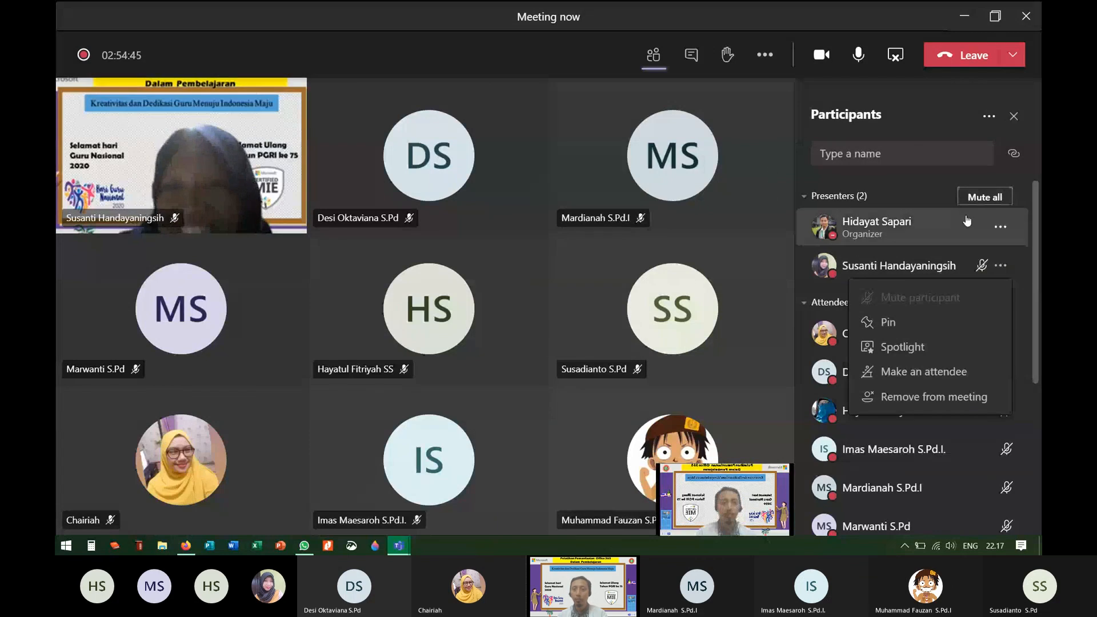
{"action": "left_click", "coordinate": [1003, 268]}
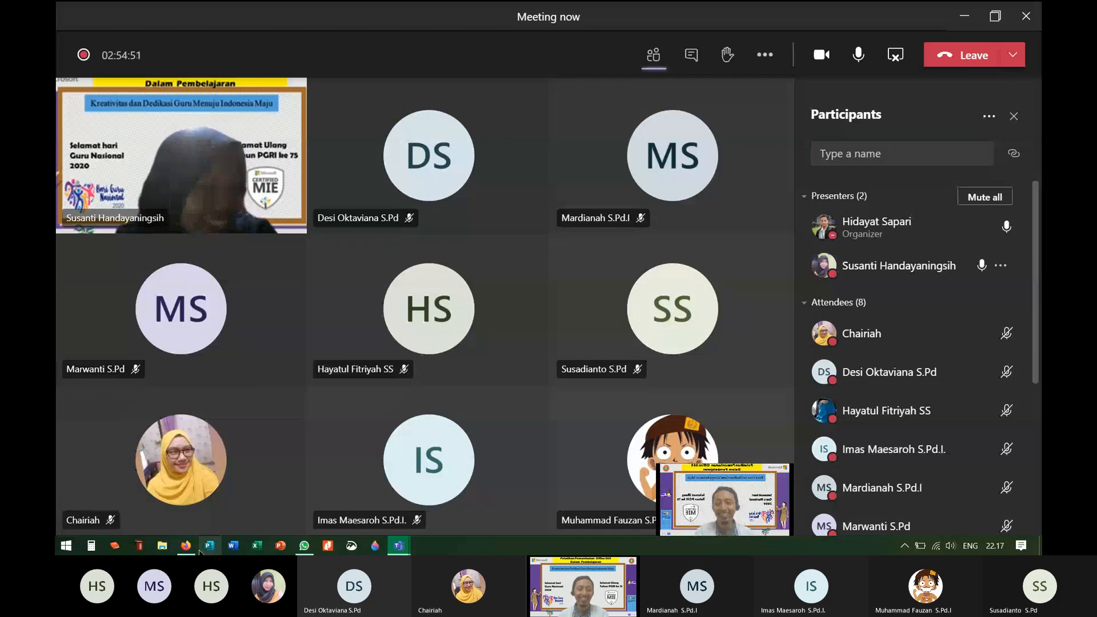
{"action": "left_click", "coordinate": [303, 546]}
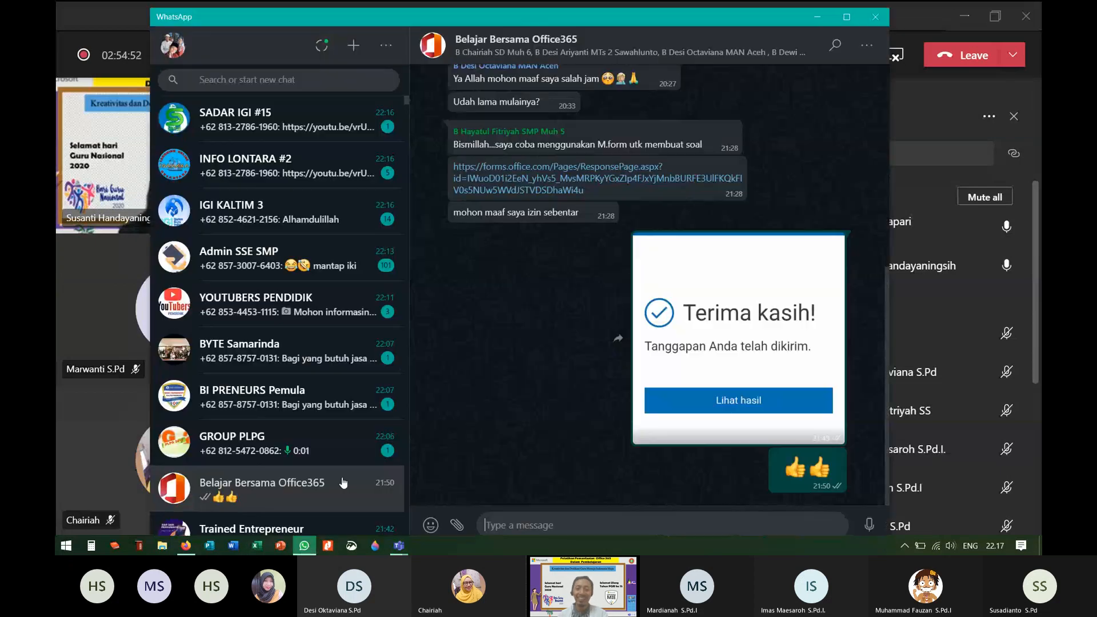
Step: Open the Redeem Code file from the Diseminasi 2 folder in Notepad
{"action": "left_click", "coordinate": [162, 547]}
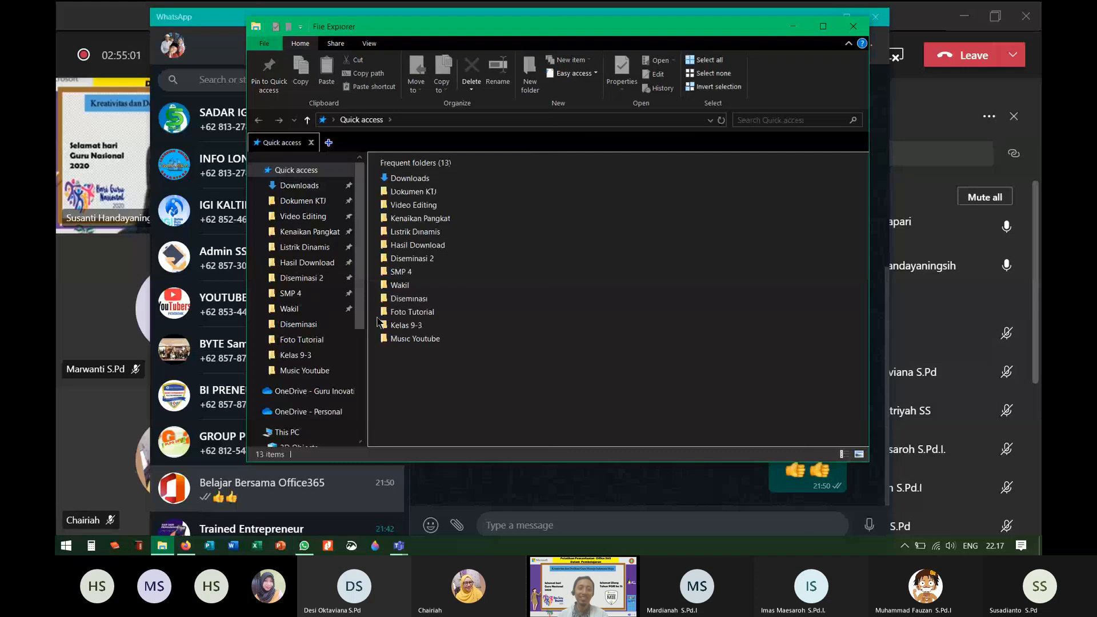
{"action": "scroll", "coordinate": [360, 217], "scroll_direction": "down", "scroll_amount": 1}
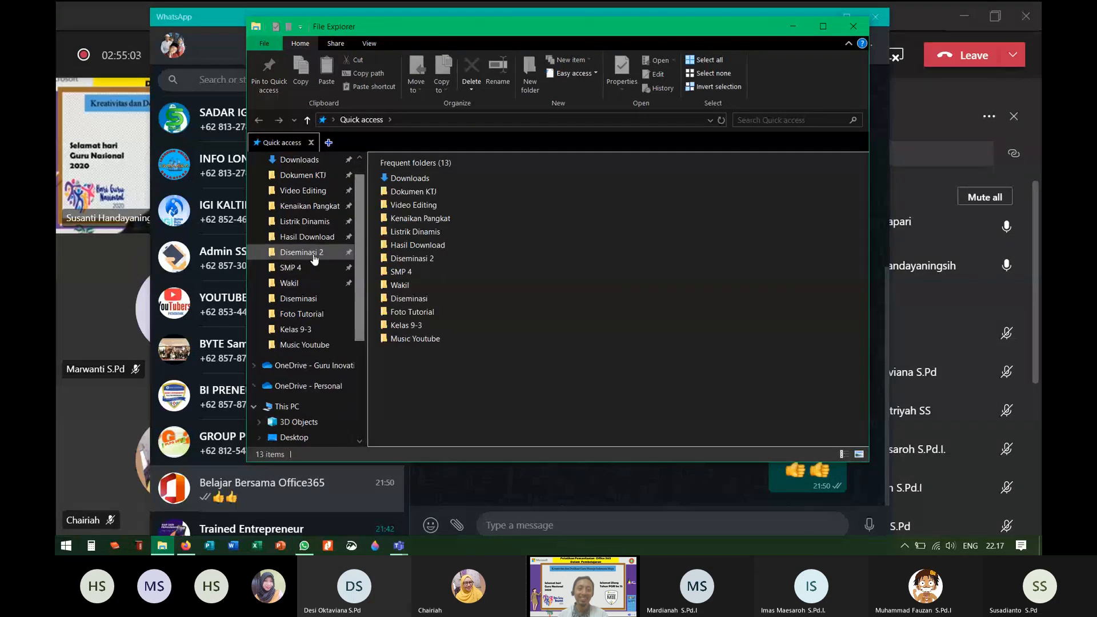
{"action": "left_click", "coordinate": [313, 255]}
{"action": "left_click", "coordinate": [683, 398]}
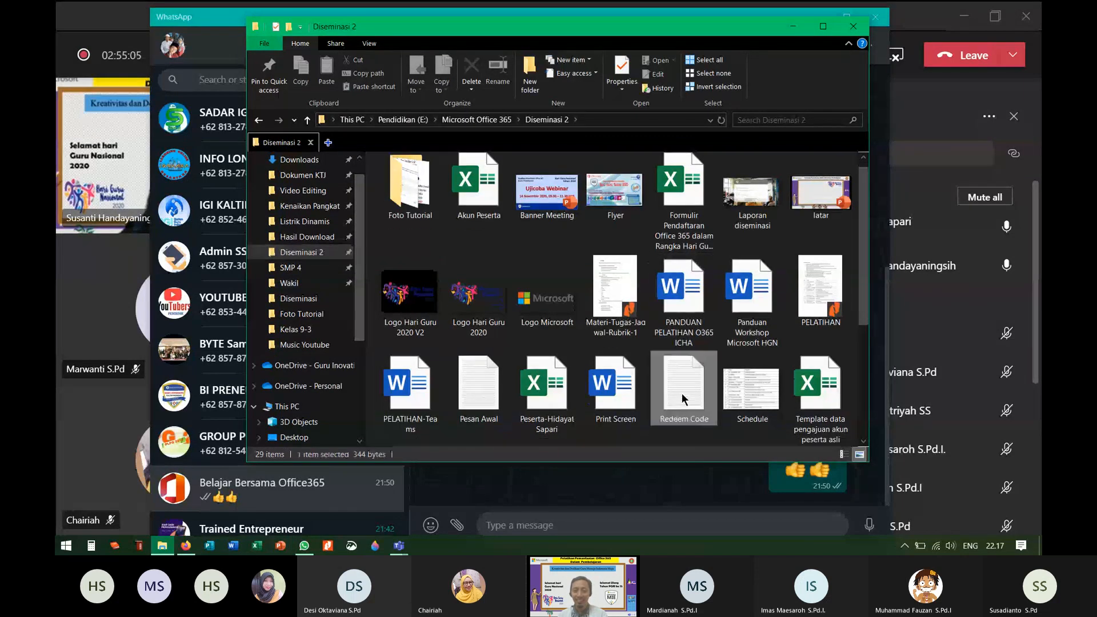
{"action": "double_click", "coordinate": [680, 393]}
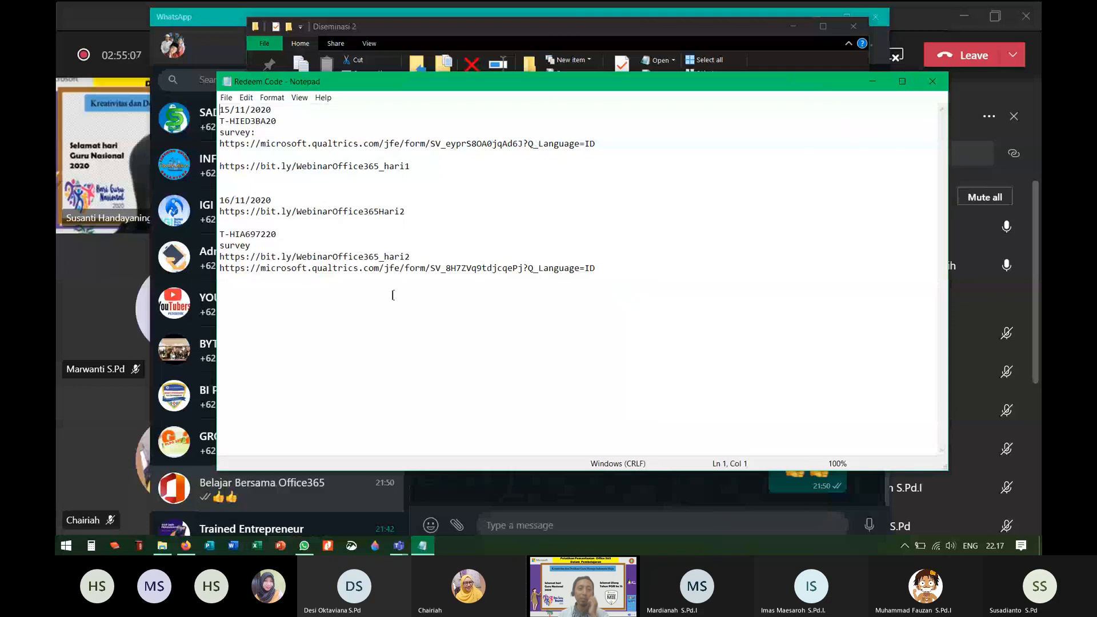
Step: Select the day-two code, survey label and link, then return to WhatsApp
{"action": "left_click_drag", "start_coordinate": [221, 236], "coordinate": [438, 261]}
{"action": "key", "text": "ctrl+c"}
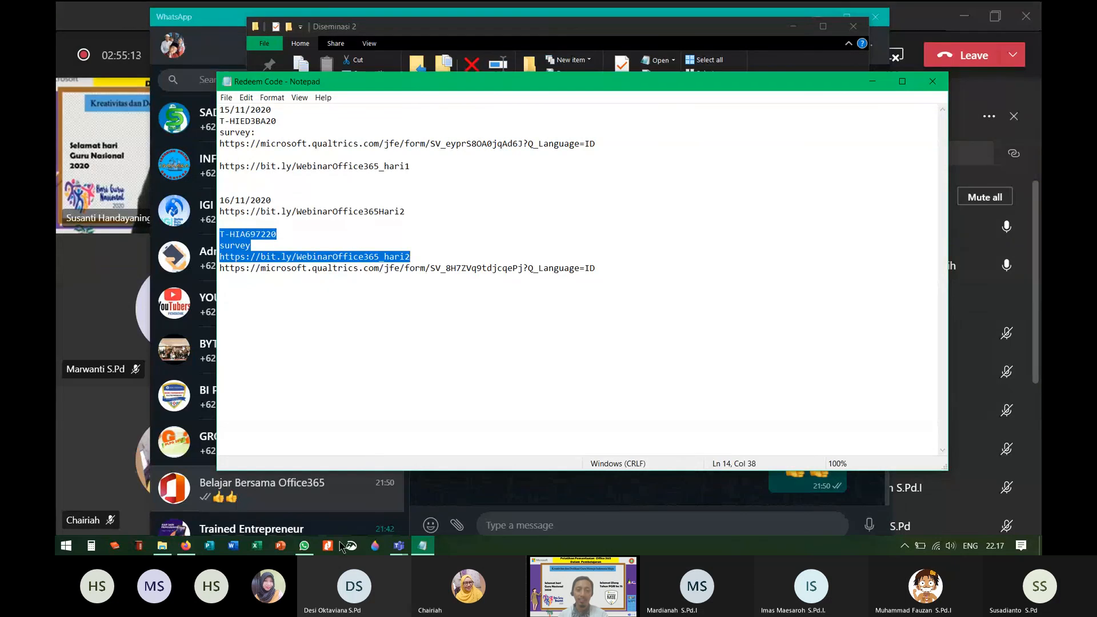
{"action": "mouse_move", "coordinate": [188, 547]}
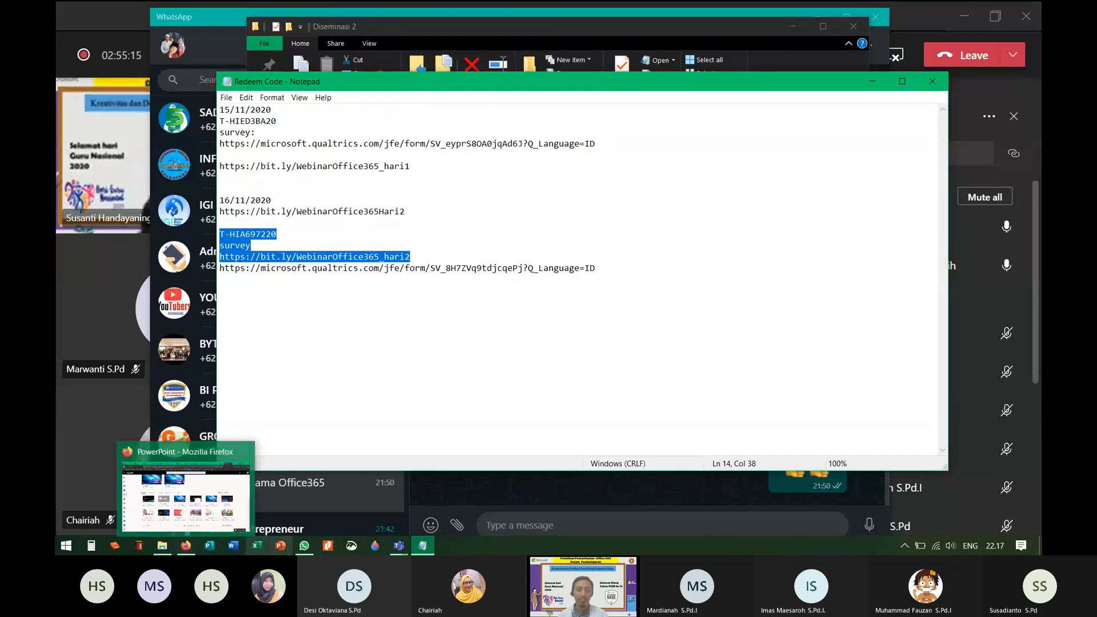
{"action": "left_click", "coordinate": [303, 545]}
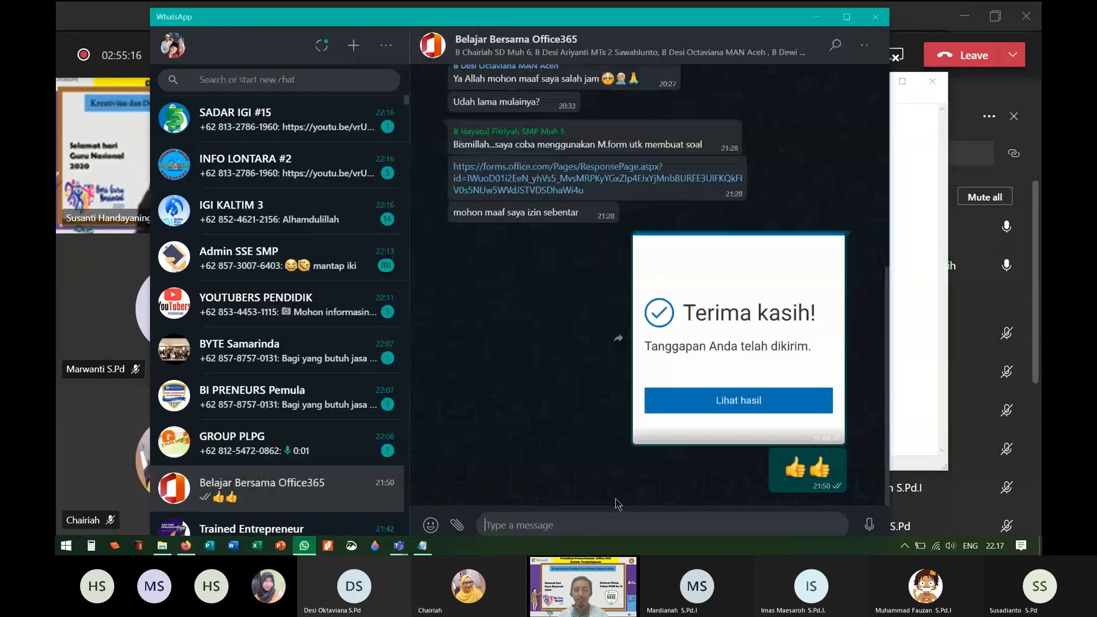
Step: Paste and send the day-two redeem code and survey link to the group
{"action": "left_click", "coordinate": [581, 526]}
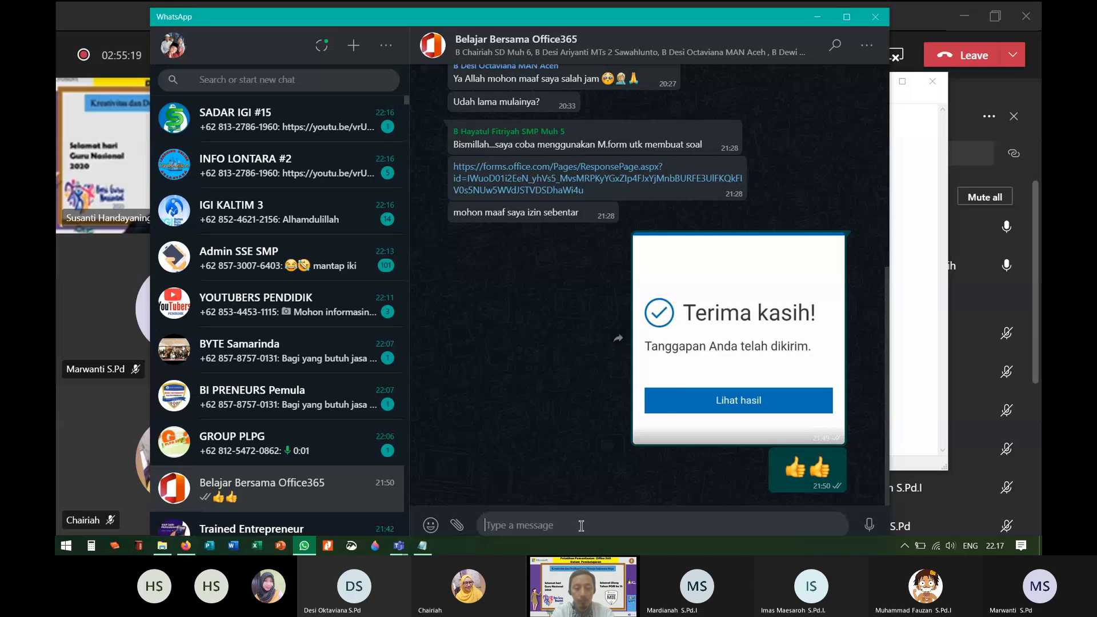
{"action": "key", "text": "ctrl+v"}
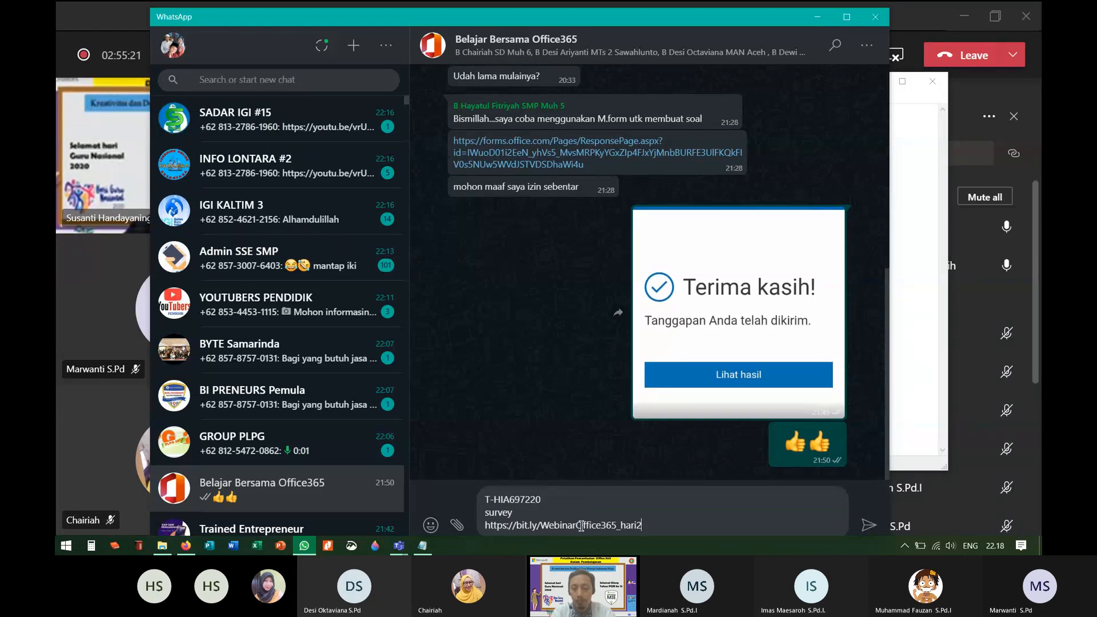
{"action": "key", "text": "Return"}
Step: Send 'redeem code hari ini,,' and 'mohon juga diisi surveynya', then return to Teams
{"action": "type", "text": "re"}
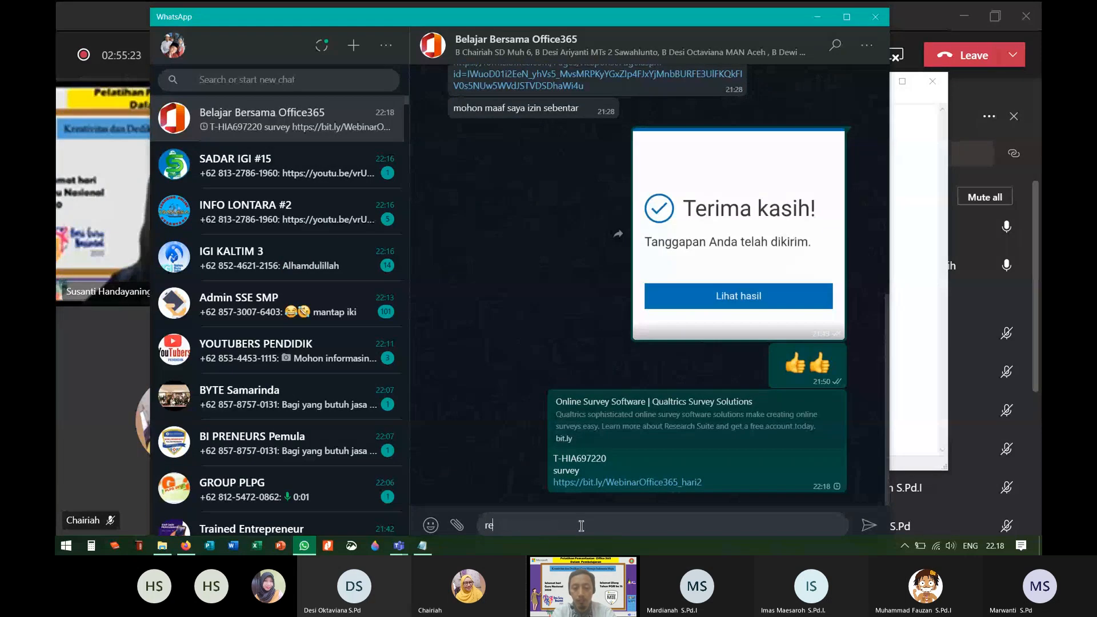
{"action": "type", "text": "deem code"}
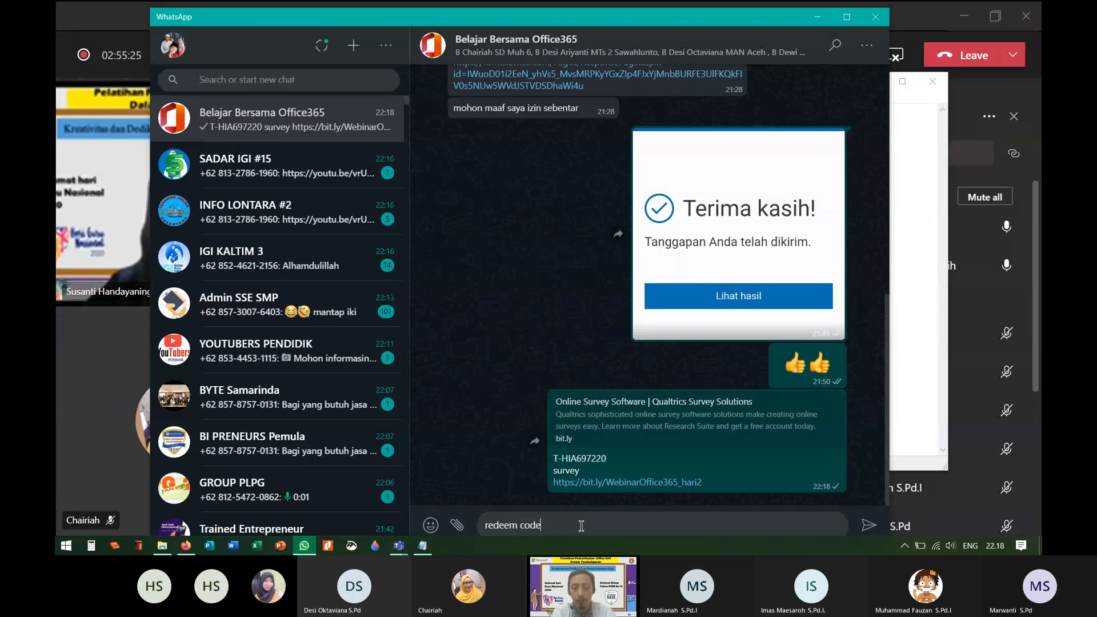
{"action": "type", "text": " hari ini,,"}
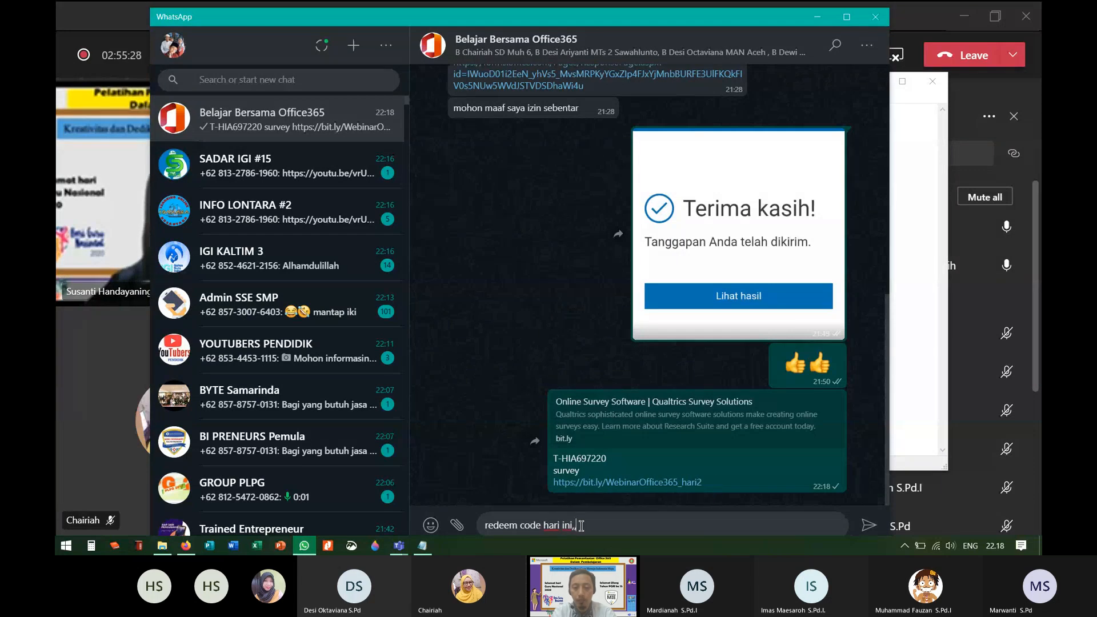
{"action": "key", "text": "Return"}
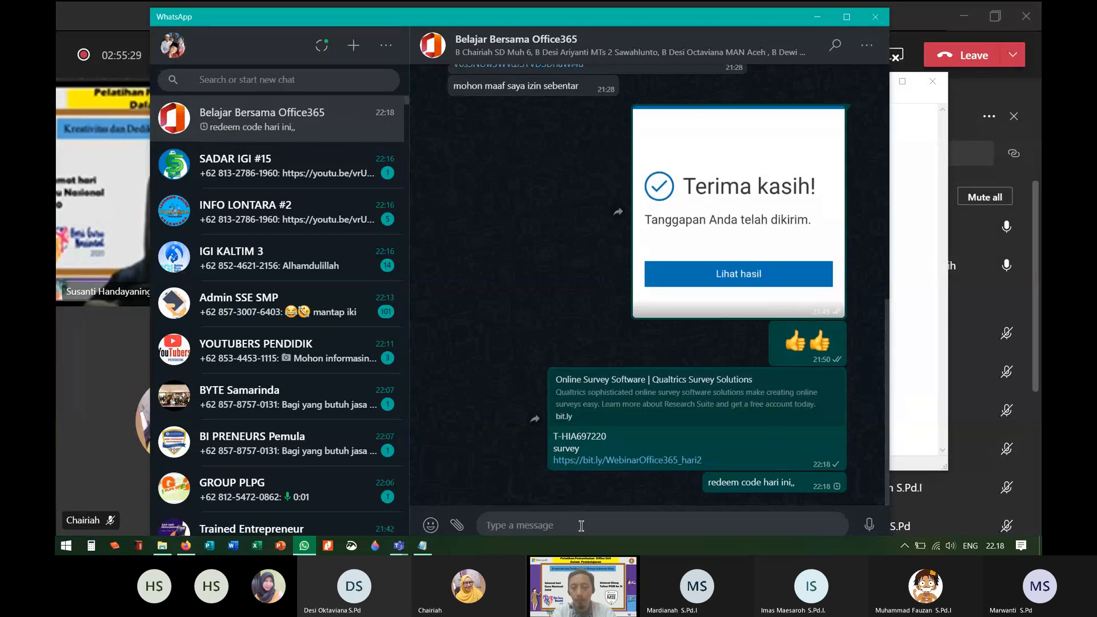
{"action": "type", "text": "moh"}
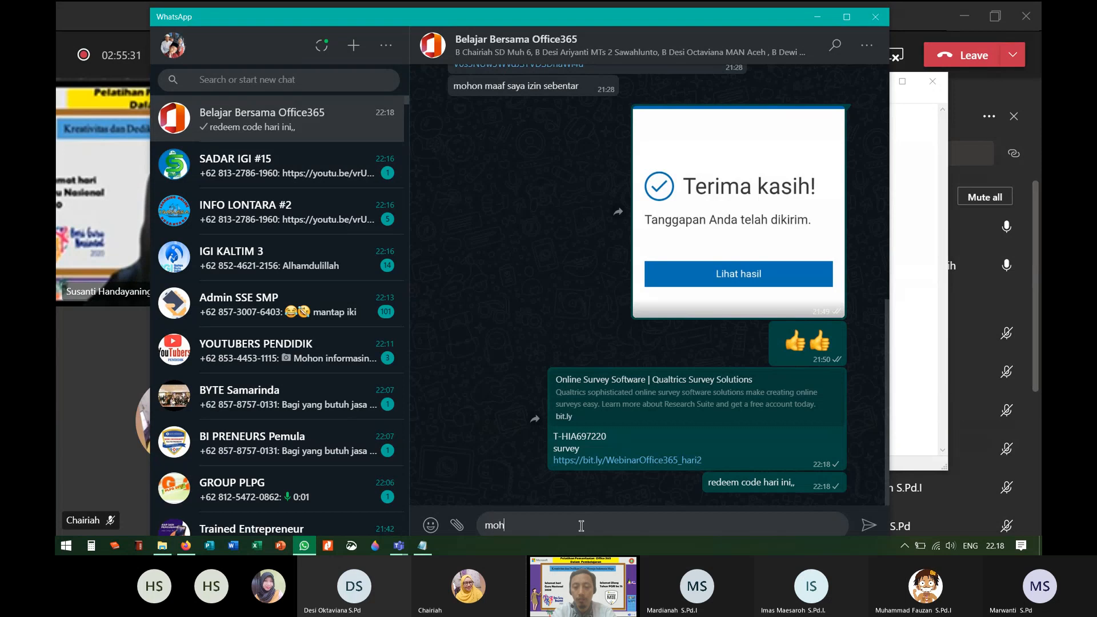
{"action": "type", "text": "on juga d"}
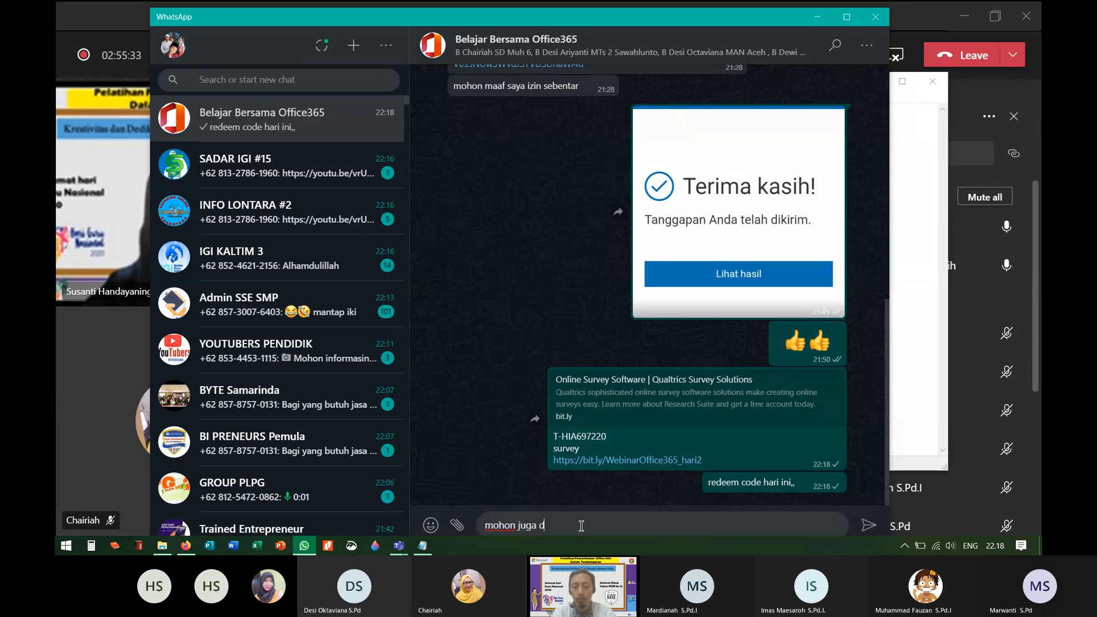
{"action": "type", "text": "iisi sur"}
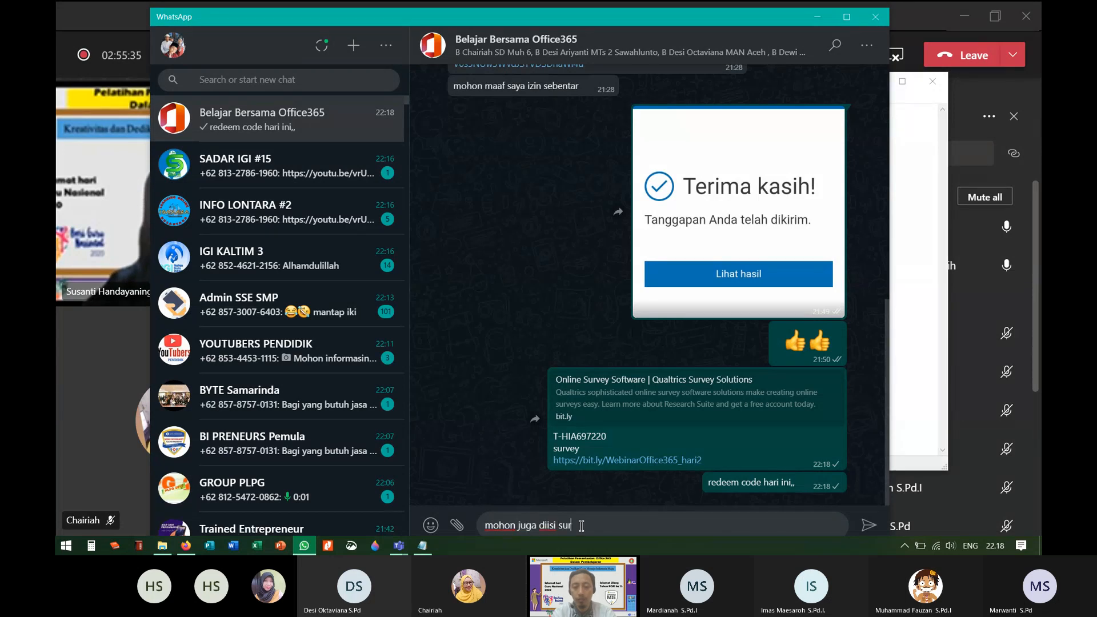
{"action": "type", "text": "veynya"}
{"action": "key", "text": "Return"}
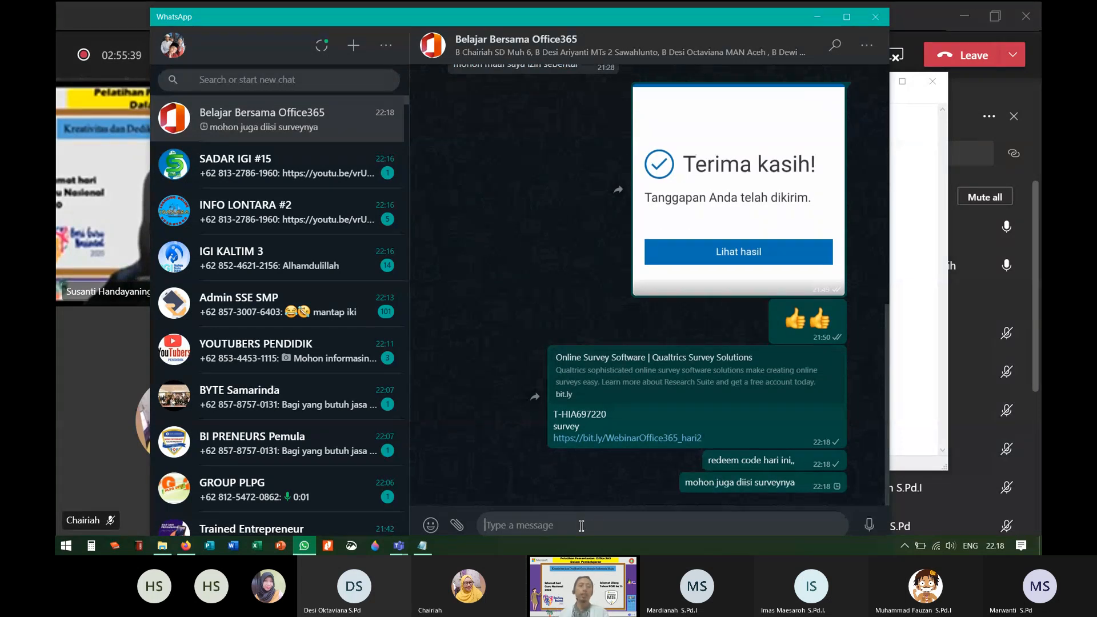
{"action": "left_click", "coordinate": [68, 74]}
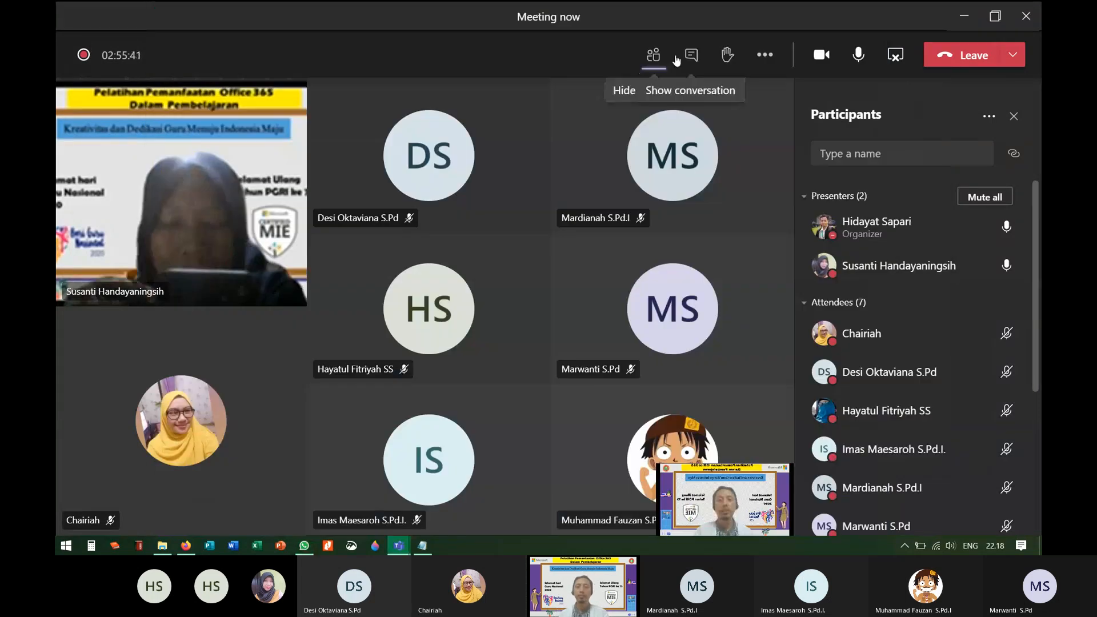